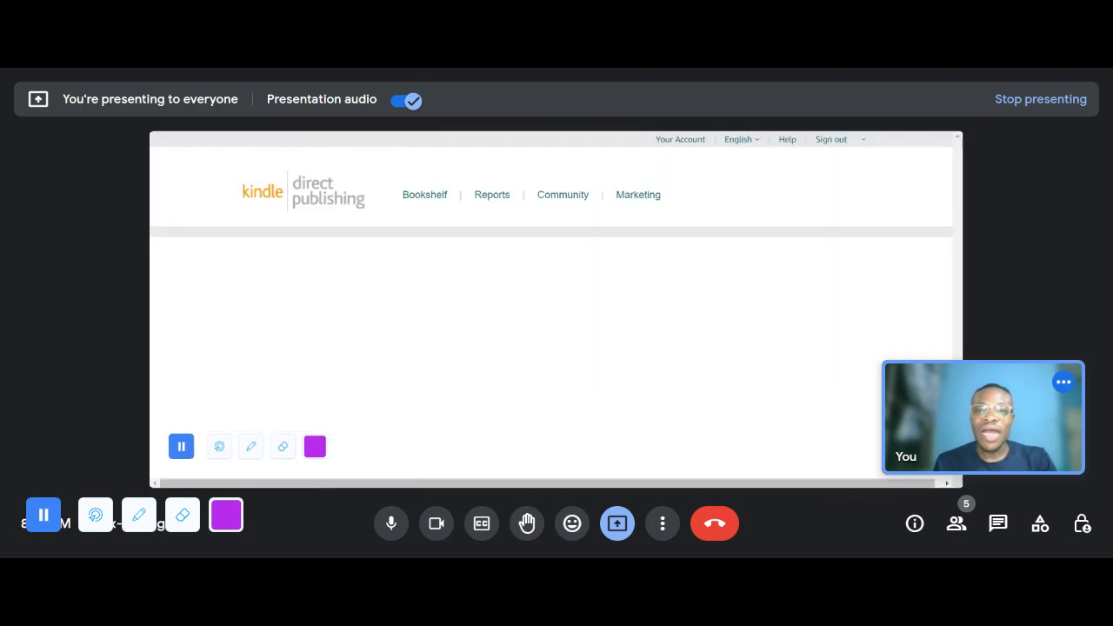
- Open the alternative interior trim sizes in the hardcover's print options to review the available book dimensions
{"action": "scroll", "coordinate": [591, 369], "scroll_direction": "down", "scroll_amount": 2}
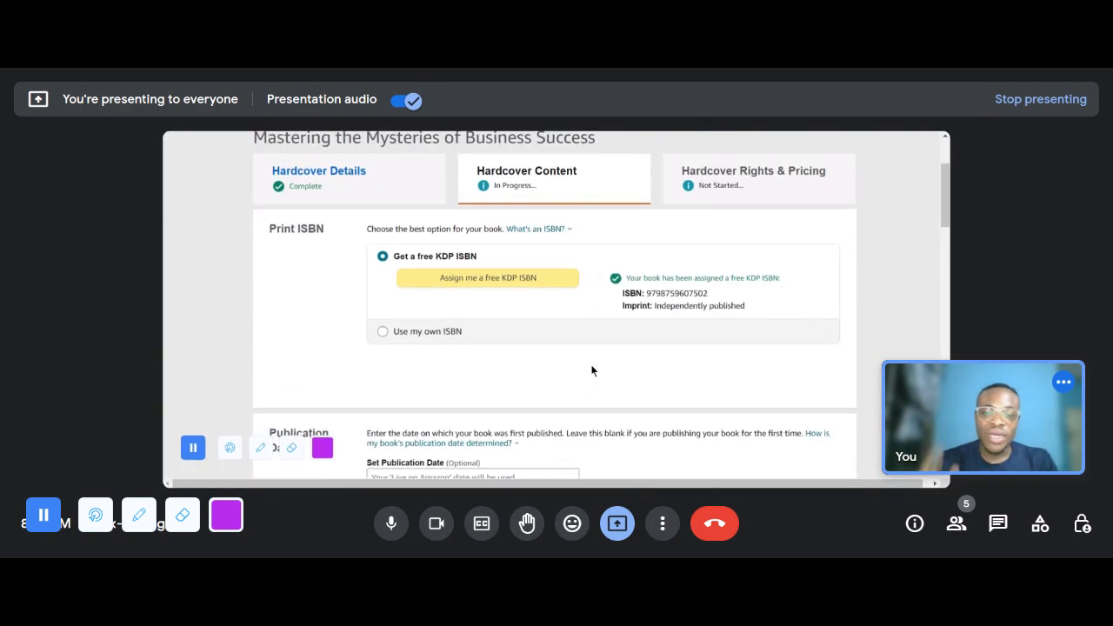
{"action": "scroll", "coordinate": [592, 368], "scroll_direction": "down", "scroll_amount": 6}
{"action": "scroll", "coordinate": [597, 365], "scroll_direction": "up", "scroll_amount": 3}
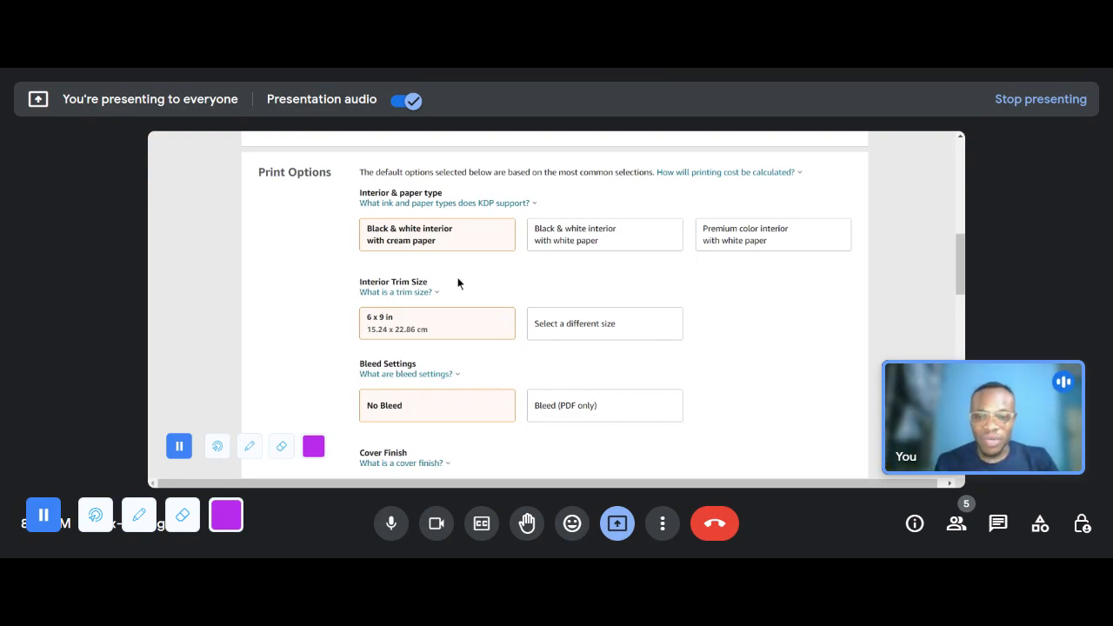
{"action": "left_click", "coordinate": [432, 291]}
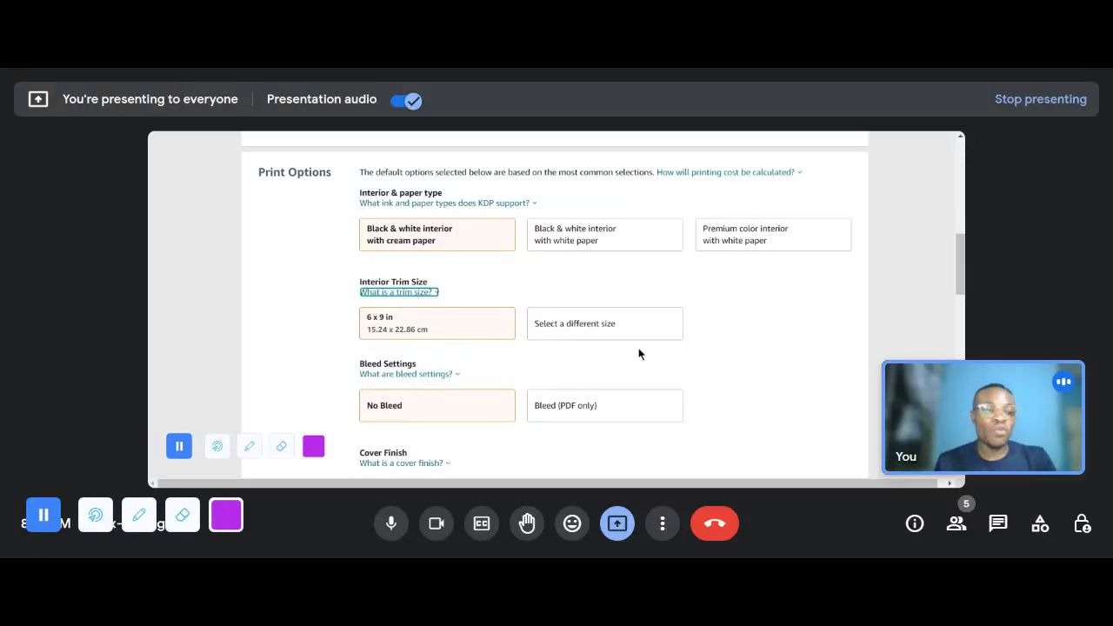
{"action": "left_click", "coordinate": [577, 334]}
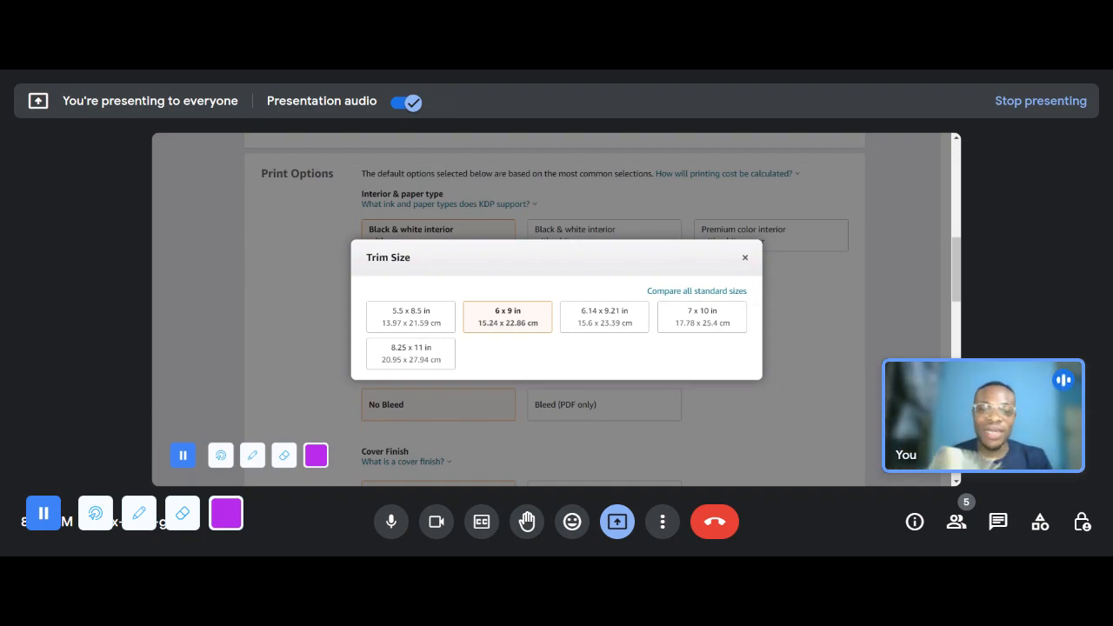
- Show the meeting in full screen and switch to the Canva home page
{"action": "left_click", "coordinate": [661, 522]}
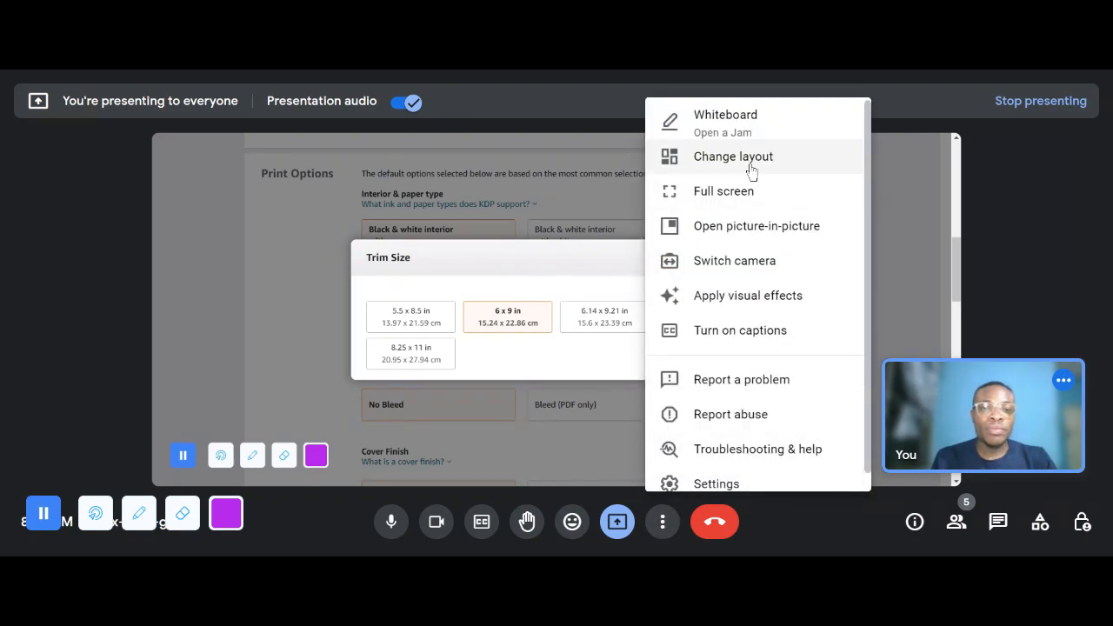
{"action": "left_click", "coordinate": [740, 198]}
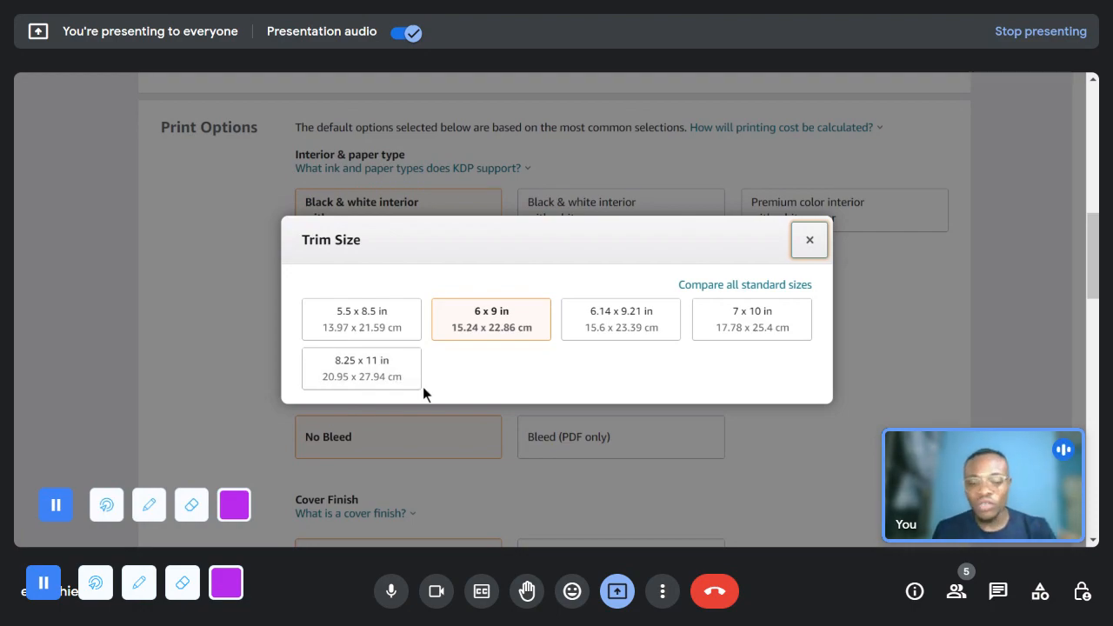
{"action": "left_click", "coordinate": [358, 69]}
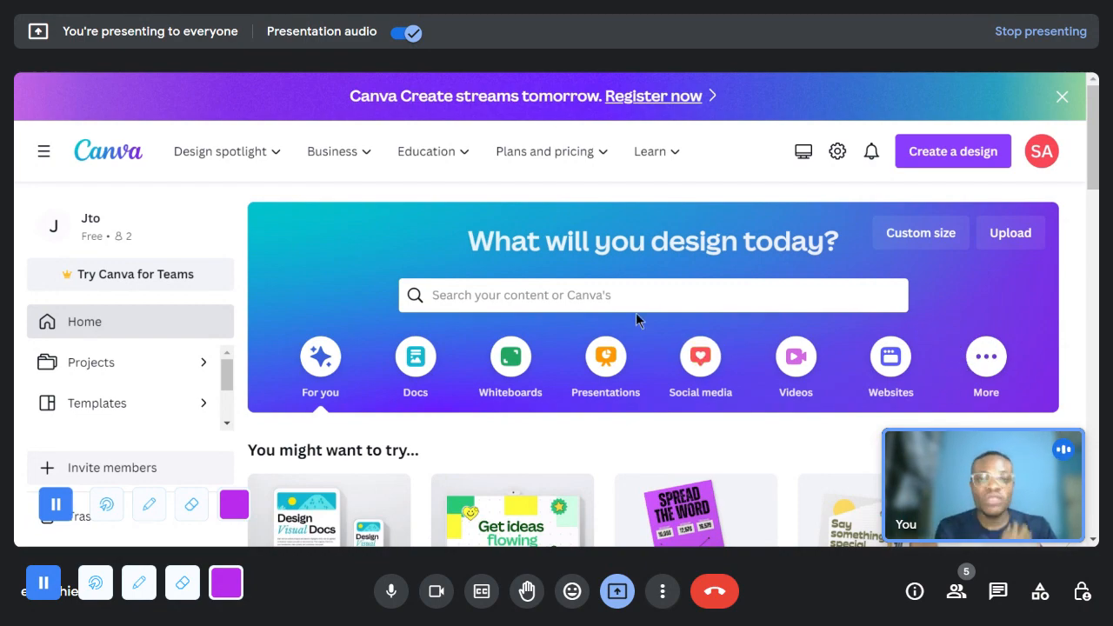
{"action": "left_click", "coordinate": [969, 162]}
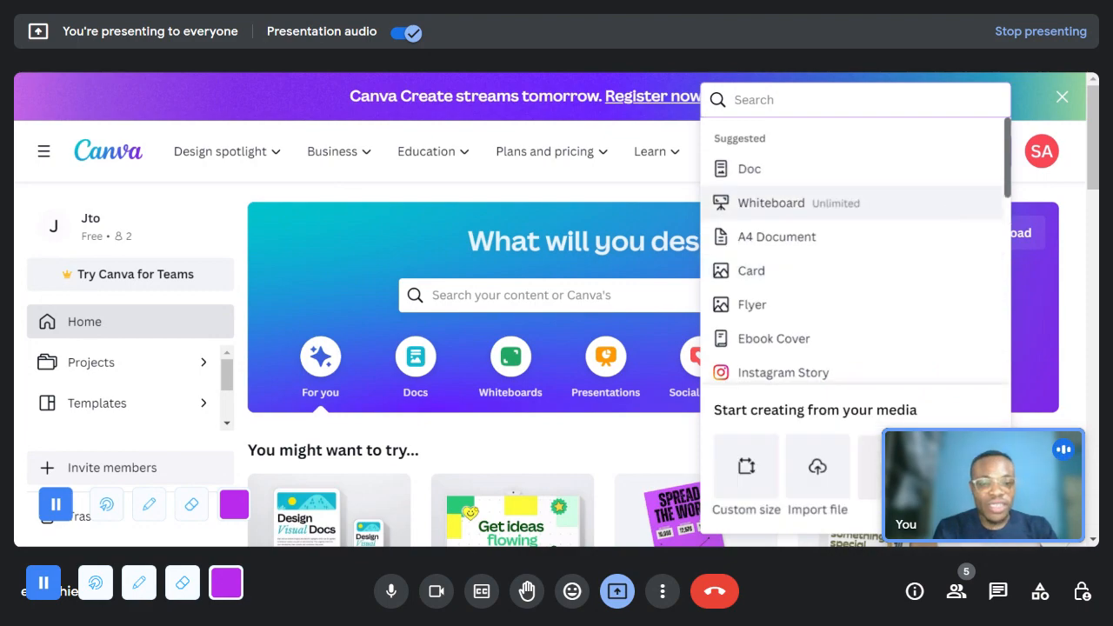
{"action": "scroll", "coordinate": [920, 396], "scroll_direction": "down", "scroll_amount": 3}
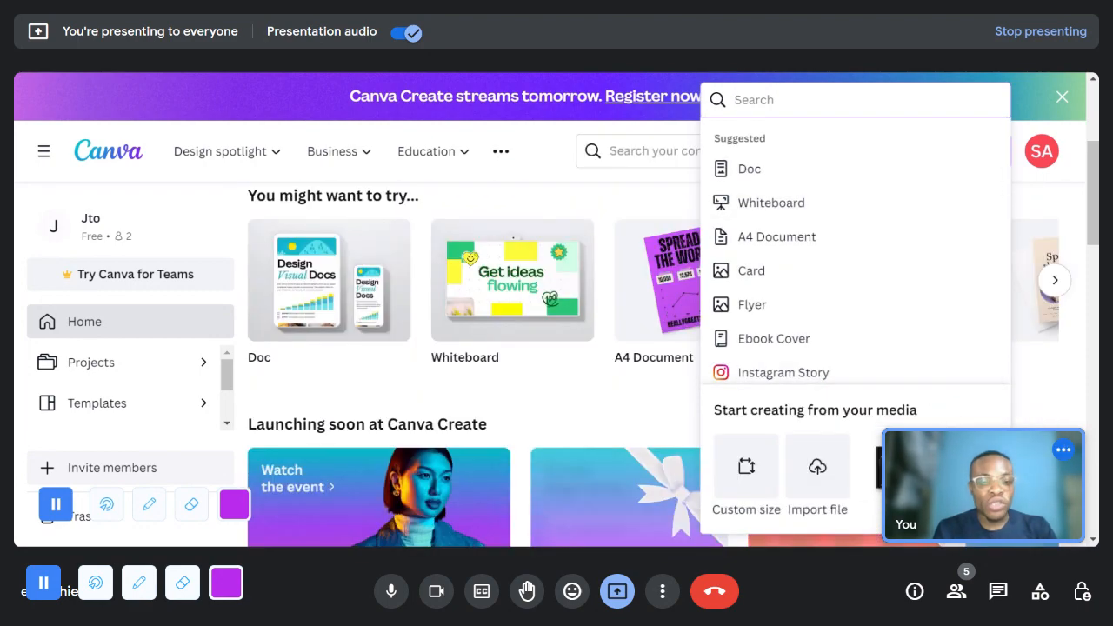
{"action": "left_click", "coordinate": [744, 480]}
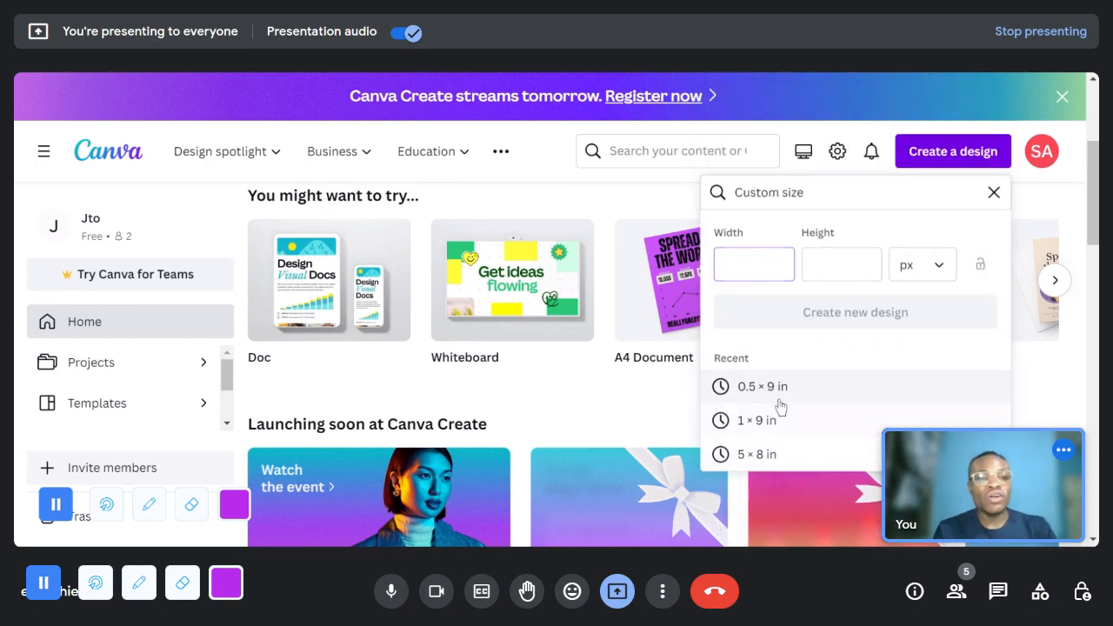
{"action": "left_click", "coordinate": [914, 274]}
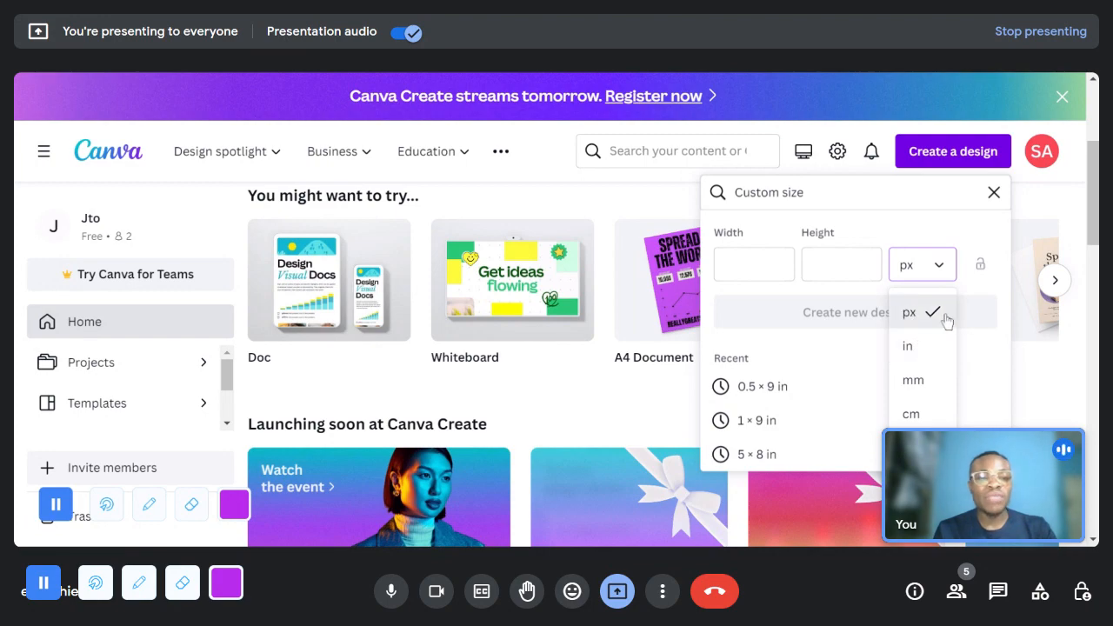
{"action": "left_click", "coordinate": [909, 346]}
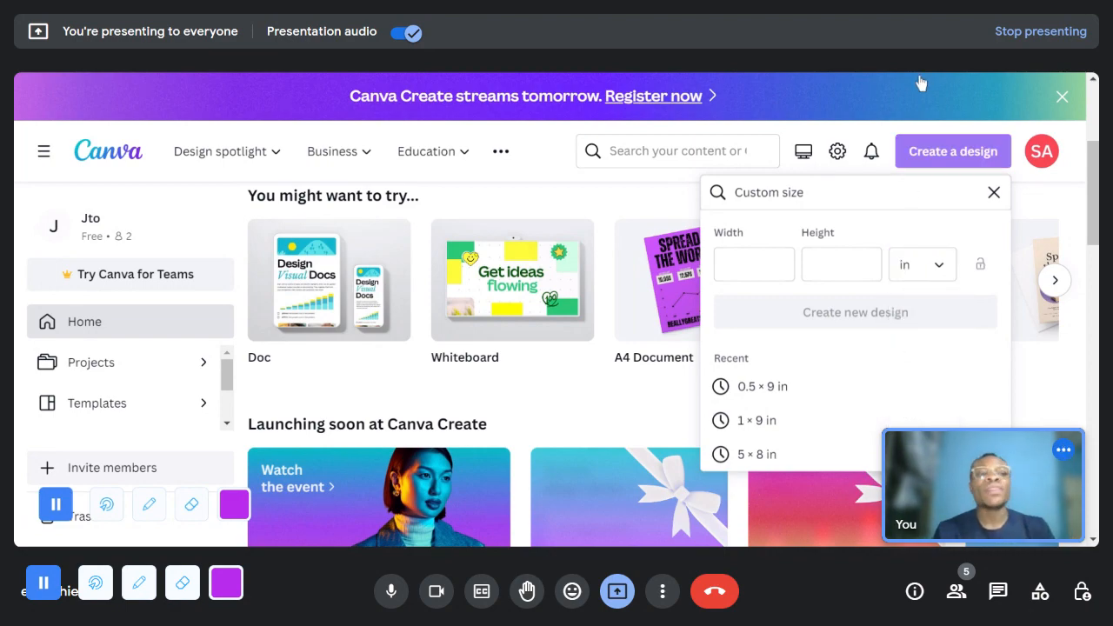
{"action": "left_click", "coordinate": [920, 196]}
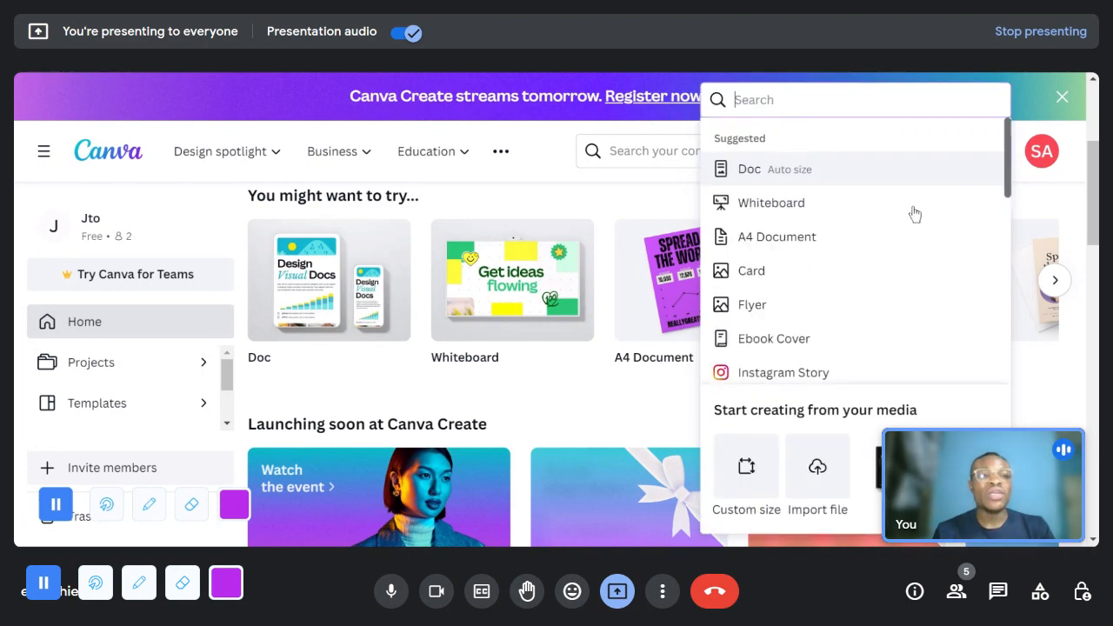
{"action": "left_click", "coordinate": [537, 181]}
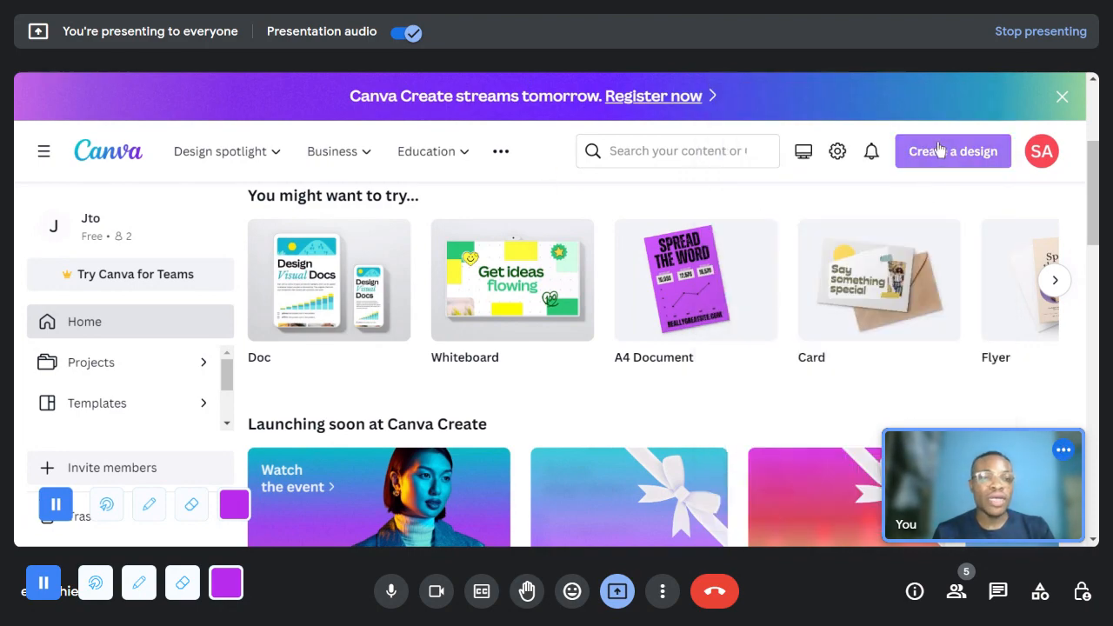
- Create a new custom-size design with inches as the unit, 6 in wide and 9 in high
{"action": "left_click", "coordinate": [956, 156]}
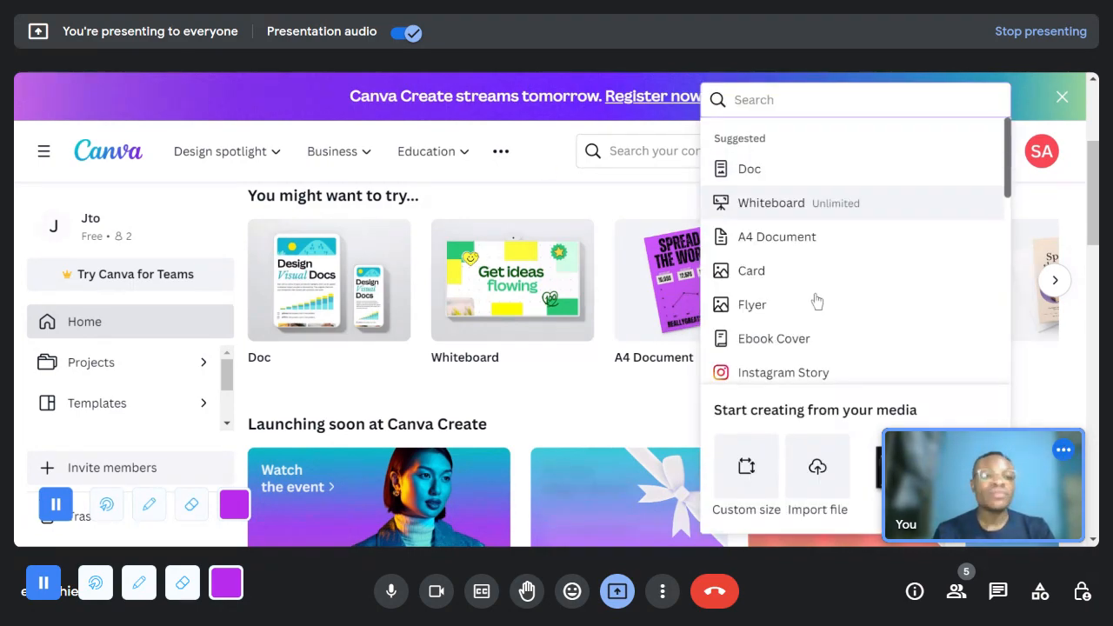
{"action": "left_click", "coordinate": [761, 480]}
{"action": "left_click", "coordinate": [956, 260]}
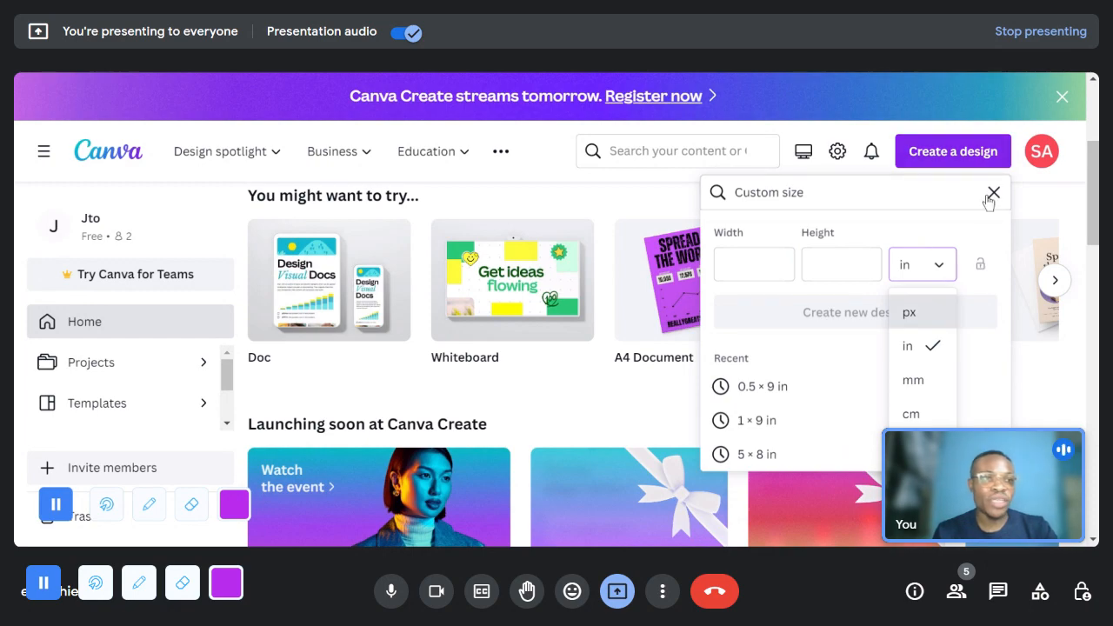
{"action": "left_click", "coordinate": [904, 348]}
{"action": "left_click", "coordinate": [746, 261]}
{"action": "type", "text": "6"}
{"action": "left_click", "coordinate": [818, 271]}
{"action": "type", "text": "9"}
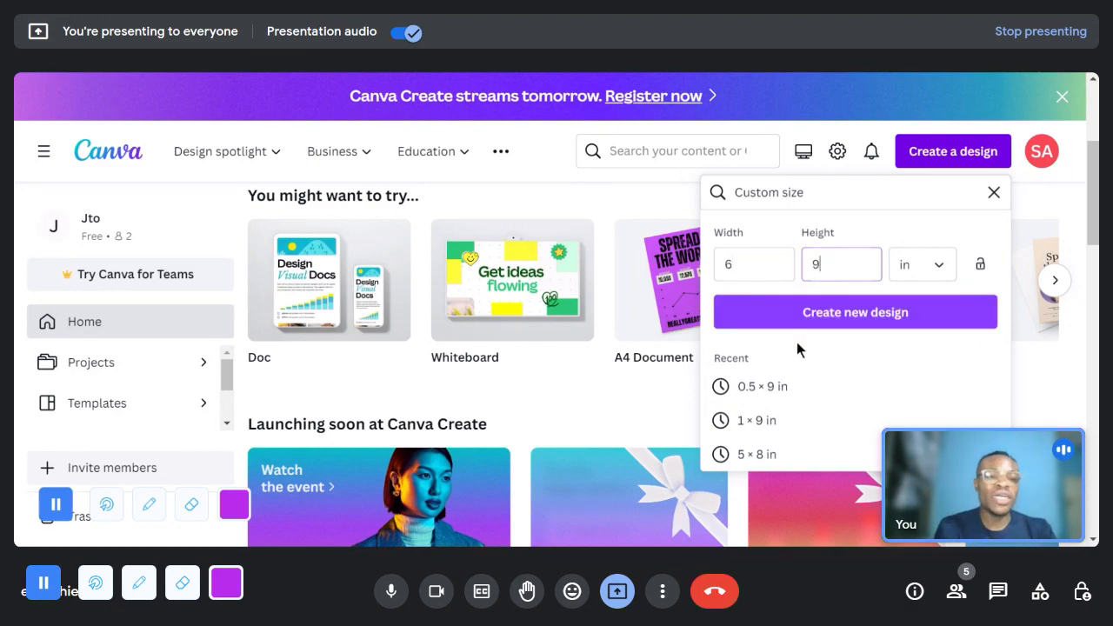
{"action": "left_click", "coordinate": [797, 311]}
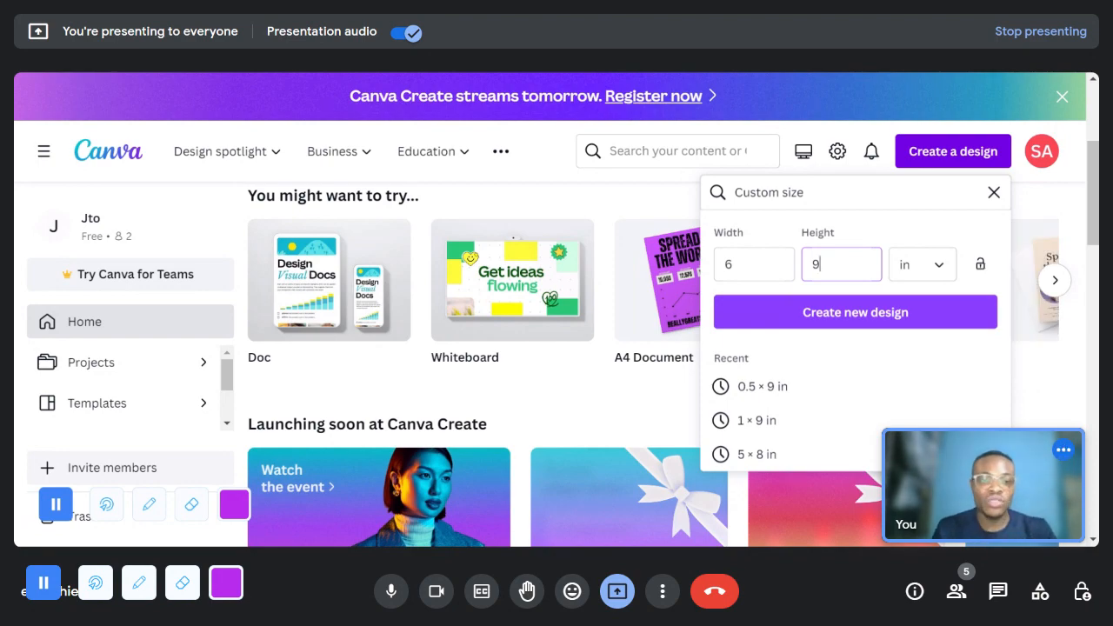
{"action": "left_click", "coordinate": [893, 325]}
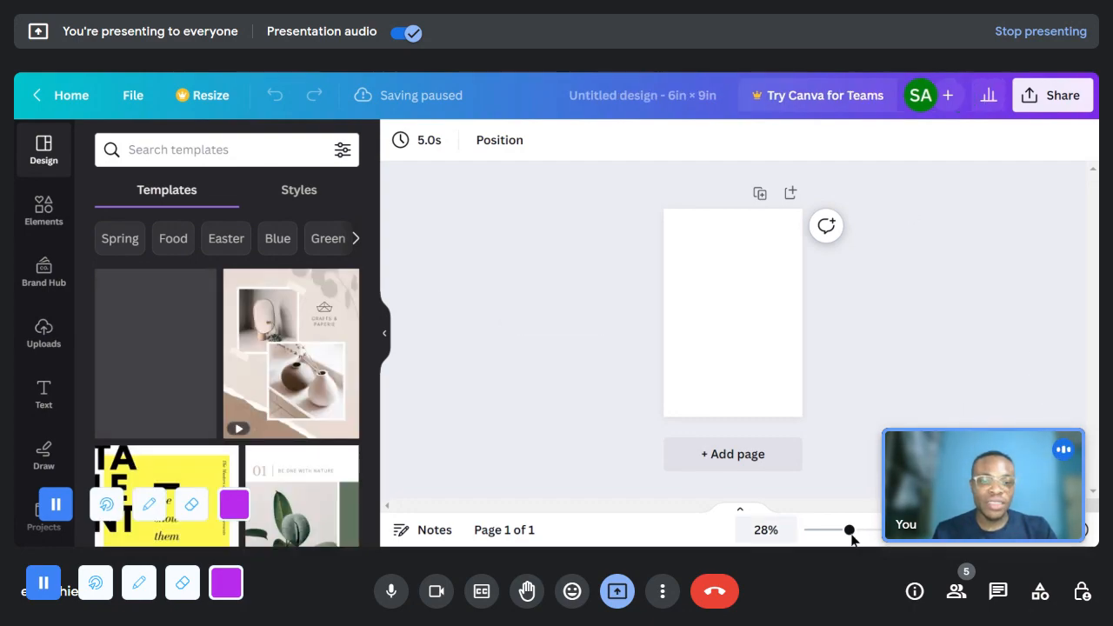
- Zoom the blank page to 40% and search the templates for "journal"
{"action": "left_click_drag", "start_coordinate": [849, 530], "coordinate": [865, 532]}
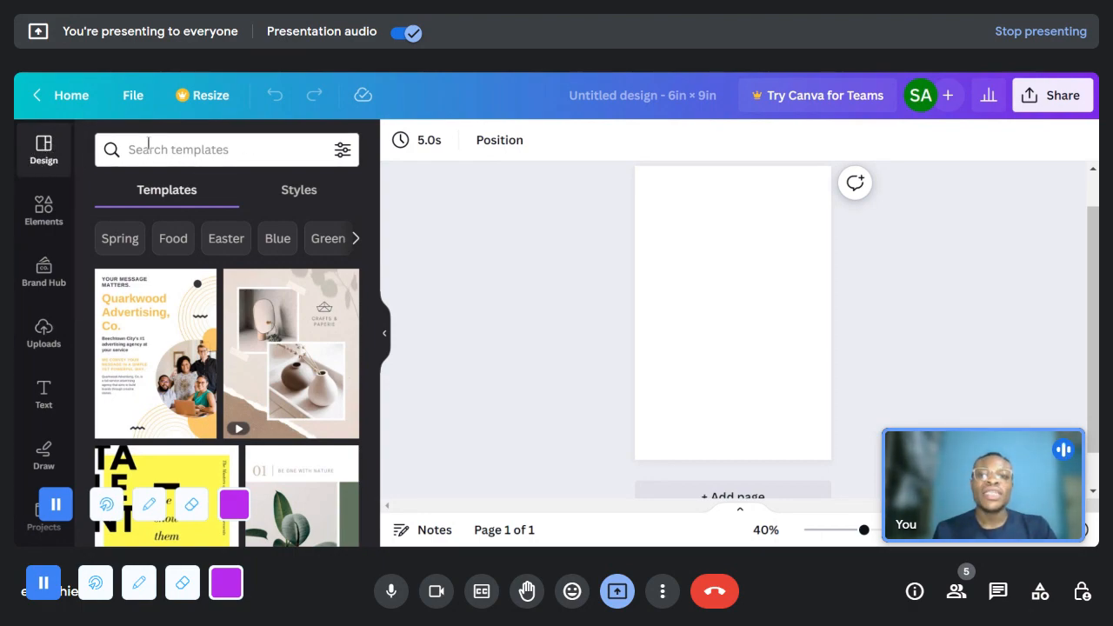
{"action": "left_click", "coordinate": [221, 151]}
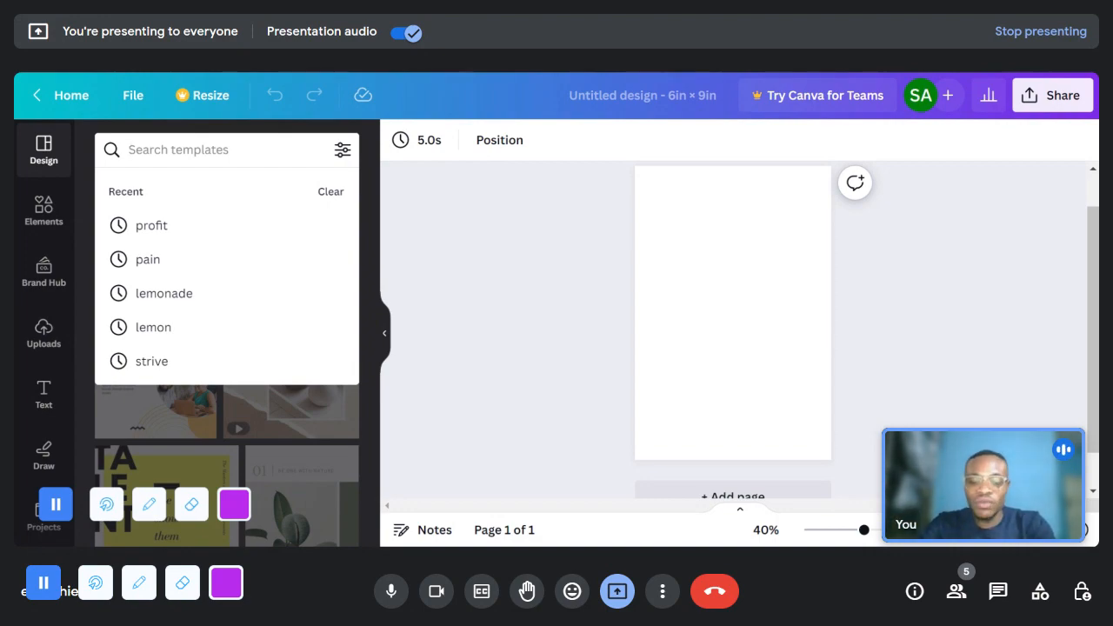
{"action": "type", "text": "journaa"}
{"action": "key", "text": "BackSpace"}
{"action": "type", "text": "l"}
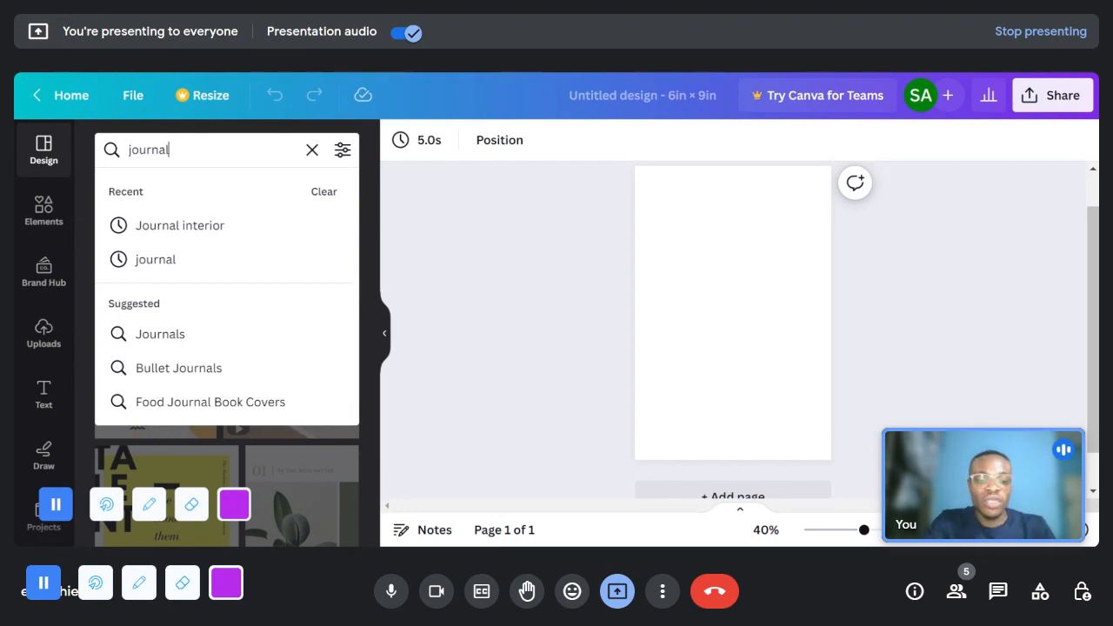
{"action": "key", "text": "Return"}
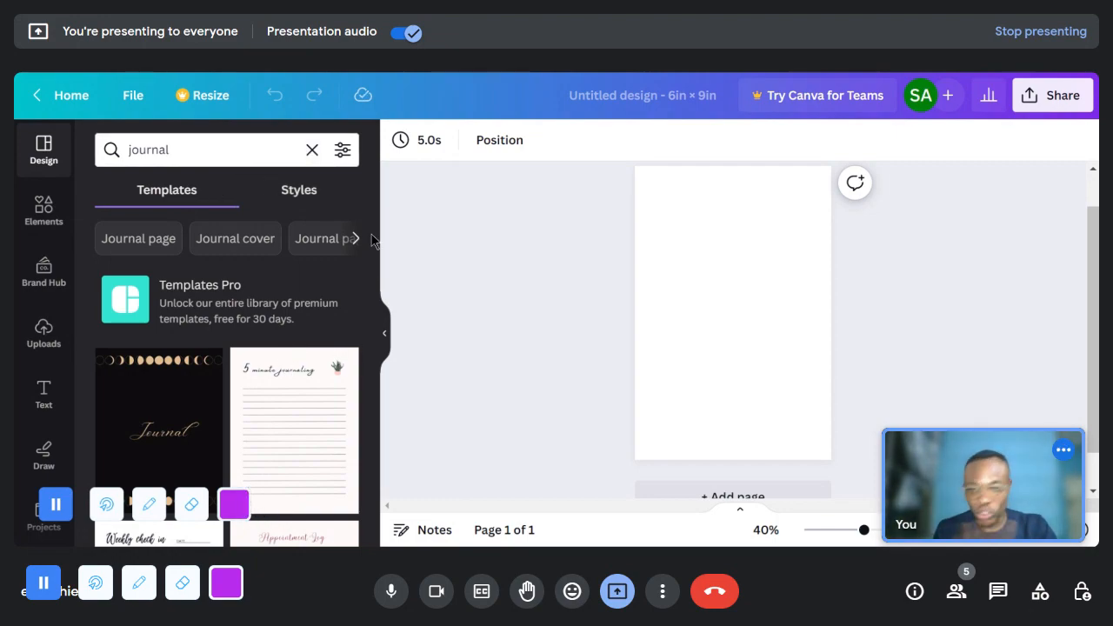
- Browse the journal template results to examine the cover and lined interior page designs
{"action": "scroll", "coordinate": [252, 410], "scroll_direction": "down", "scroll_amount": 1}
{"action": "scroll", "coordinate": [252, 411], "scroll_direction": "down", "scroll_amount": 1}
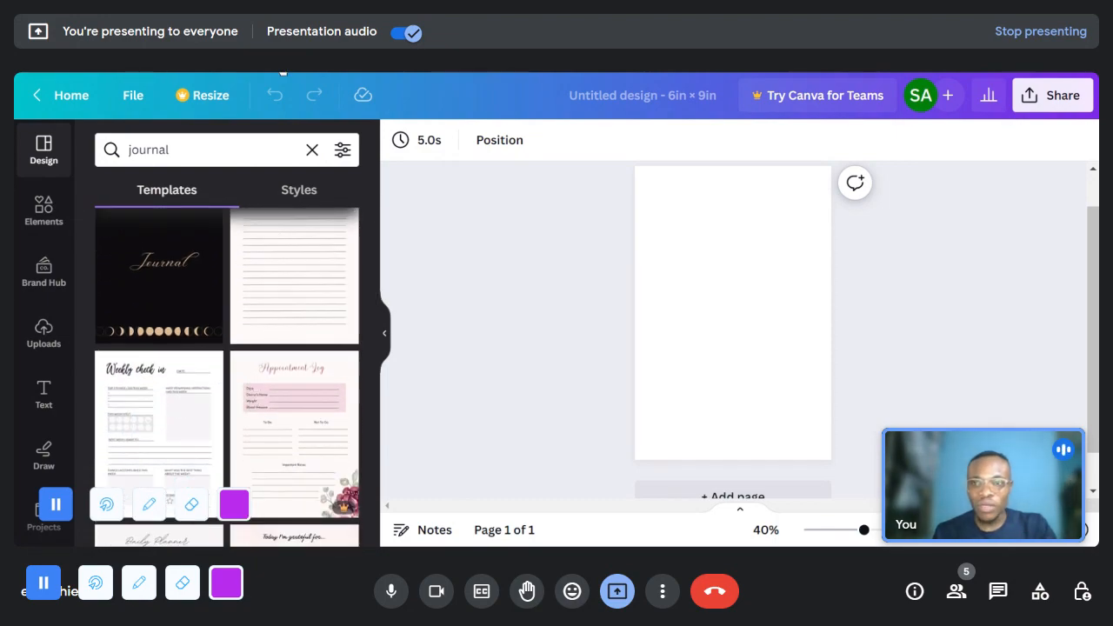
{"action": "scroll", "coordinate": [278, 313], "scroll_direction": "up", "scroll_amount": 2}
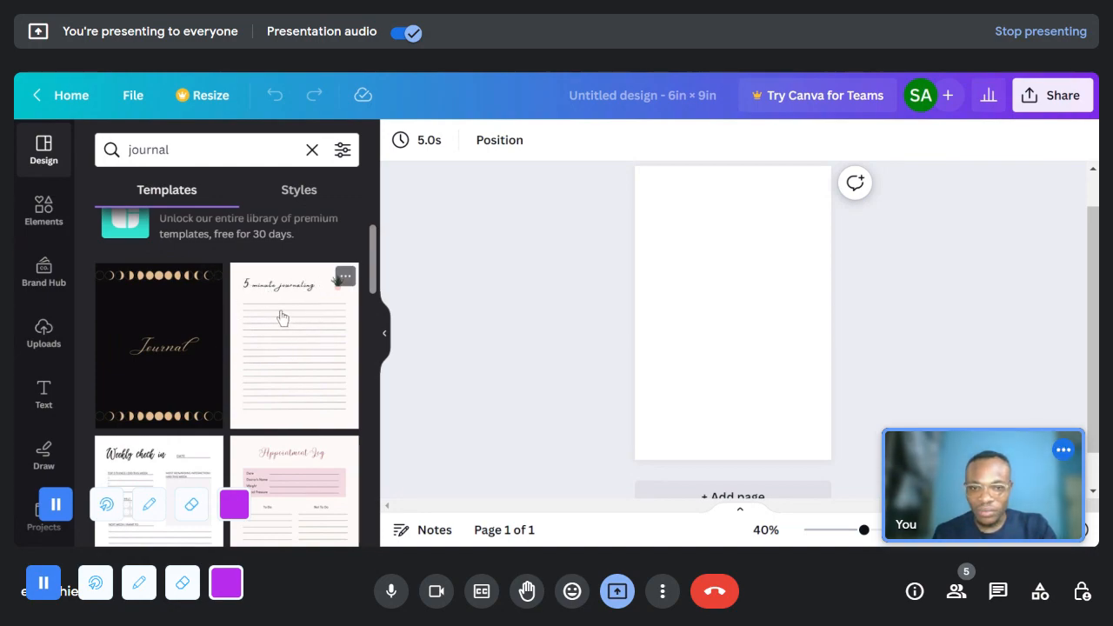
{"action": "scroll", "coordinate": [282, 318], "scroll_direction": "down", "scroll_amount": 2}
{"action": "scroll", "coordinate": [235, 343], "scroll_direction": "down", "scroll_amount": 3}
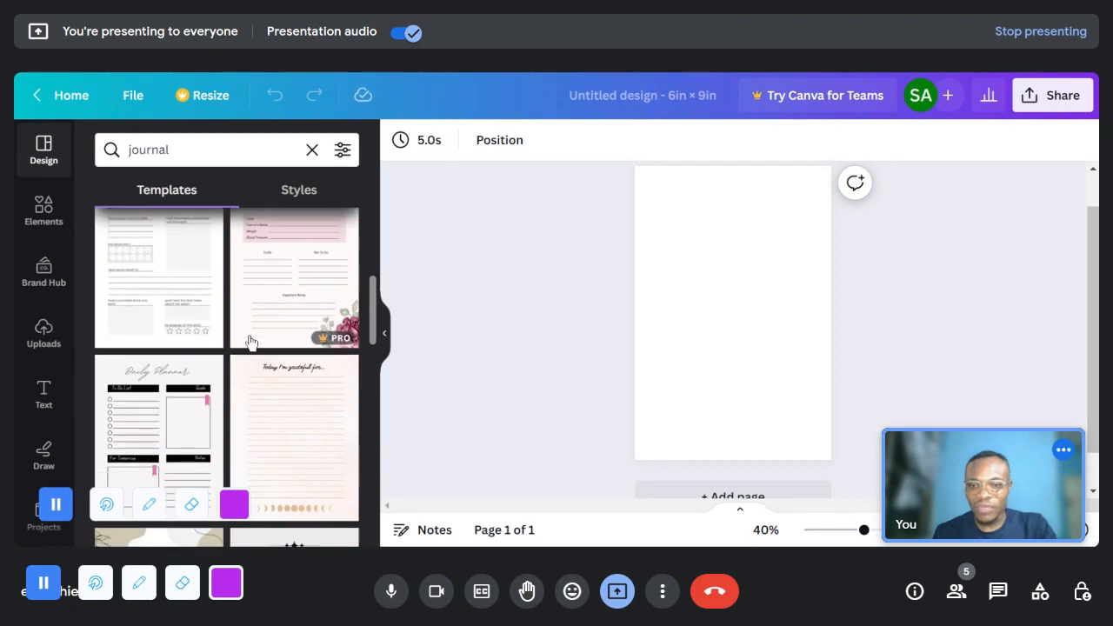
{"action": "scroll", "coordinate": [250, 357], "scroll_direction": "down", "scroll_amount": 3}
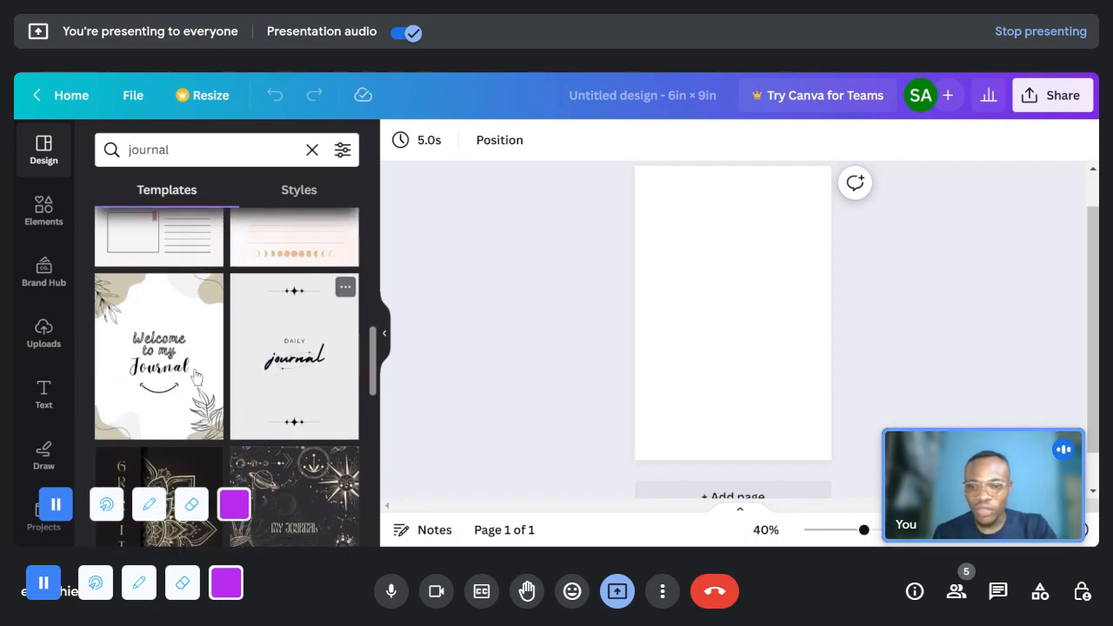
{"action": "scroll", "coordinate": [192, 384], "scroll_direction": "down", "scroll_amount": 3}
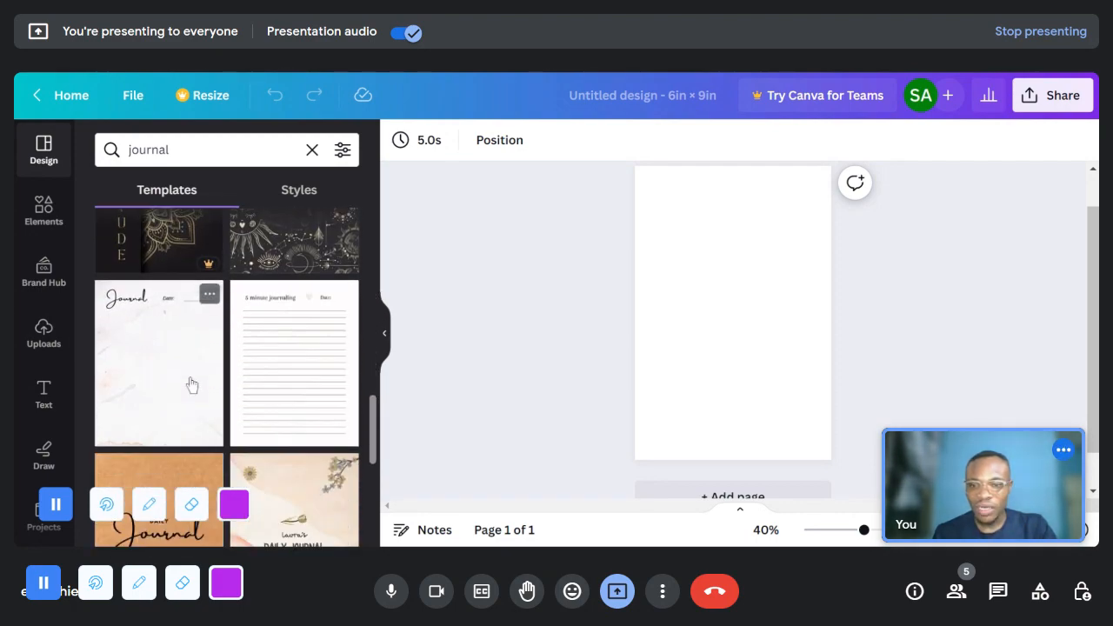
{"action": "scroll", "coordinate": [191, 384], "scroll_direction": "down", "scroll_amount": 5}
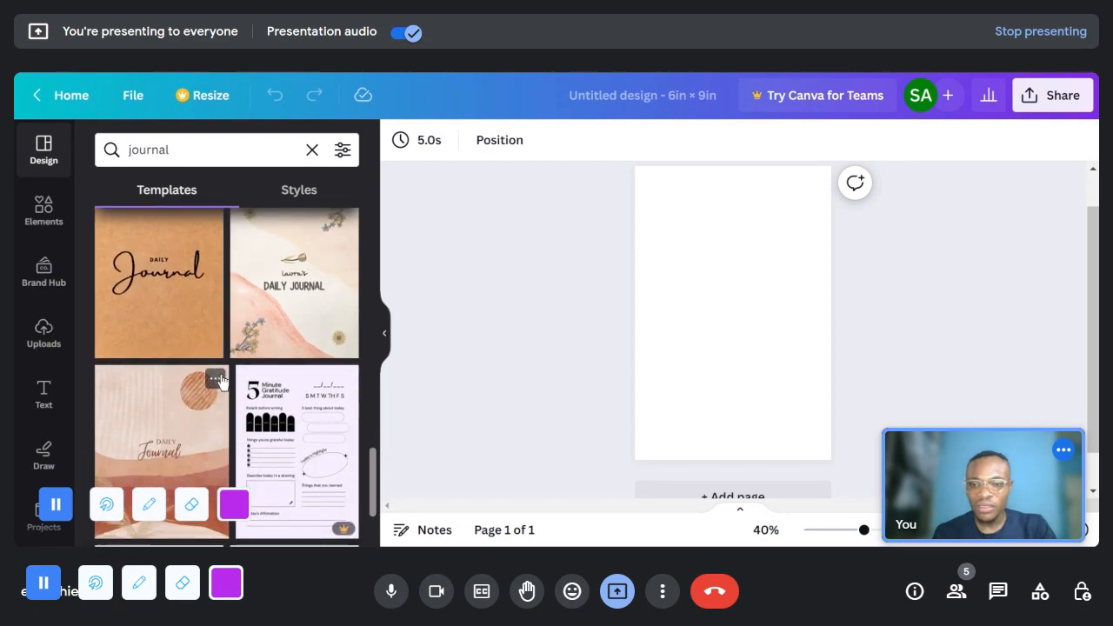
{"action": "scroll", "coordinate": [250, 375], "scroll_direction": "down", "scroll_amount": 5}
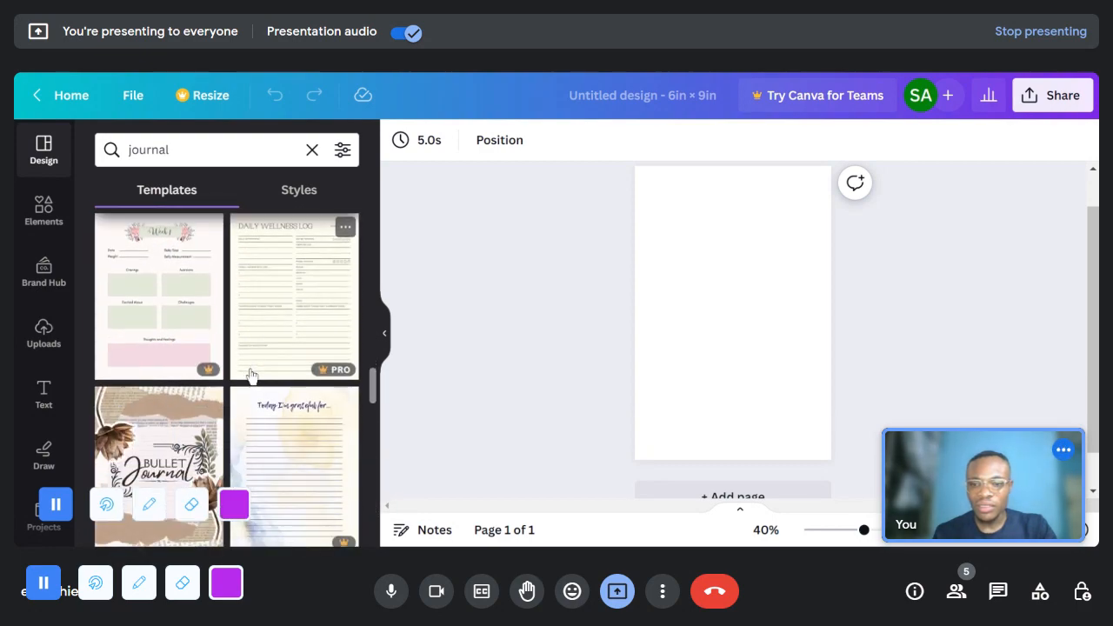
{"action": "scroll", "coordinate": [251, 375], "scroll_direction": "down", "scroll_amount": 5}
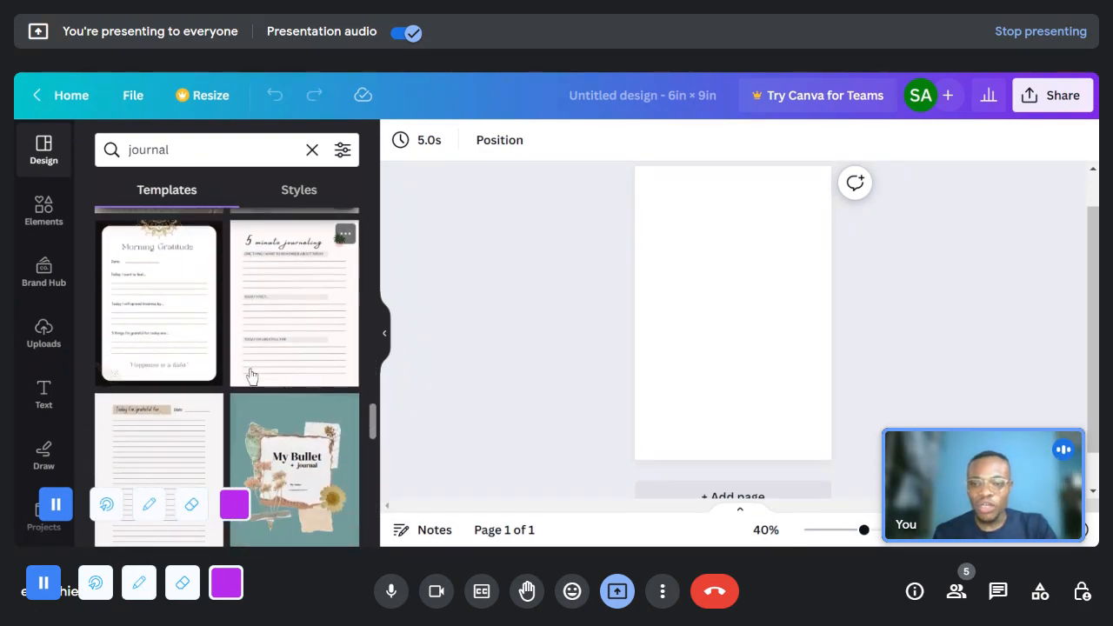
{"action": "scroll", "coordinate": [248, 382], "scroll_direction": "down", "scroll_amount": 2}
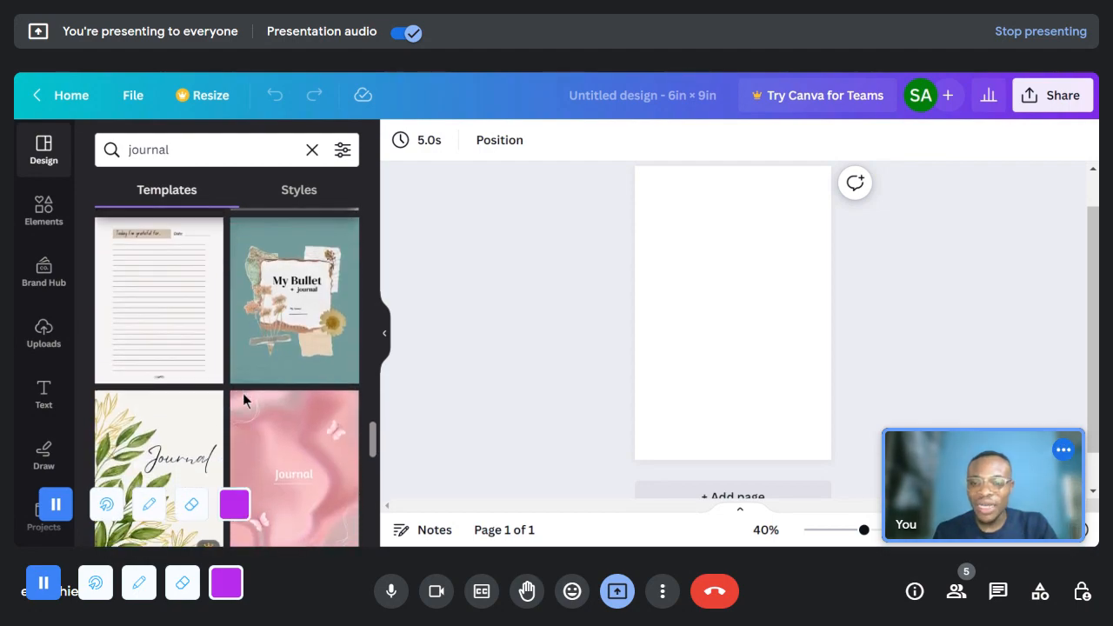
{"action": "scroll", "coordinate": [244, 394], "scroll_direction": "down", "scroll_amount": 3}
{"action": "scroll", "coordinate": [222, 397], "scroll_direction": "up", "scroll_amount": 3}
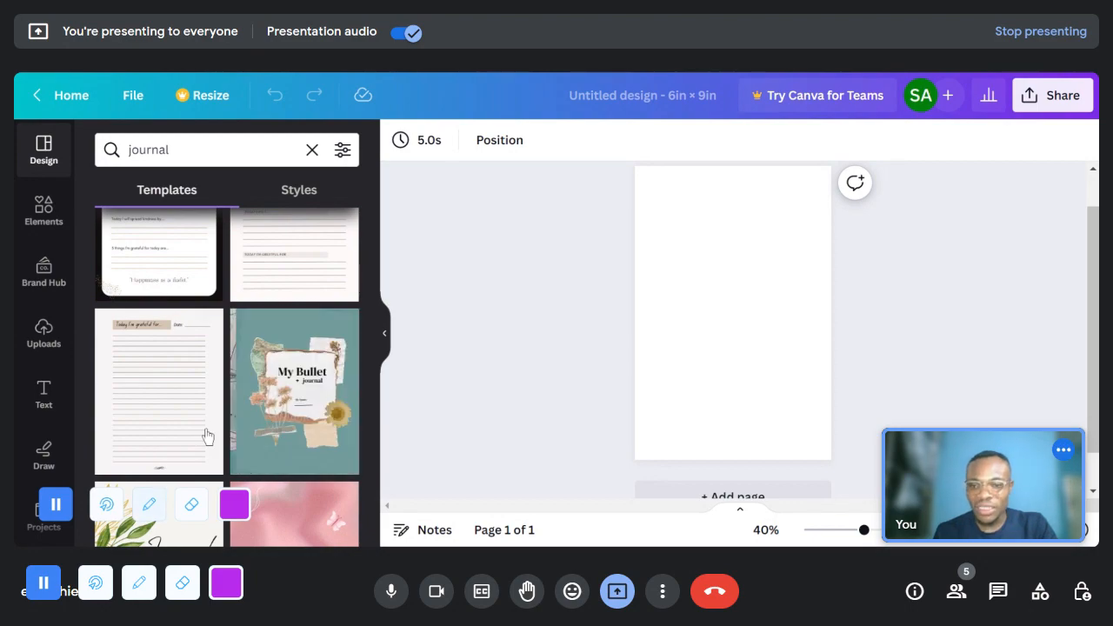
- View the pages of the Green Vintage Bullet Journal template, and return to the journal template results
{"action": "left_click", "coordinate": [283, 382]}
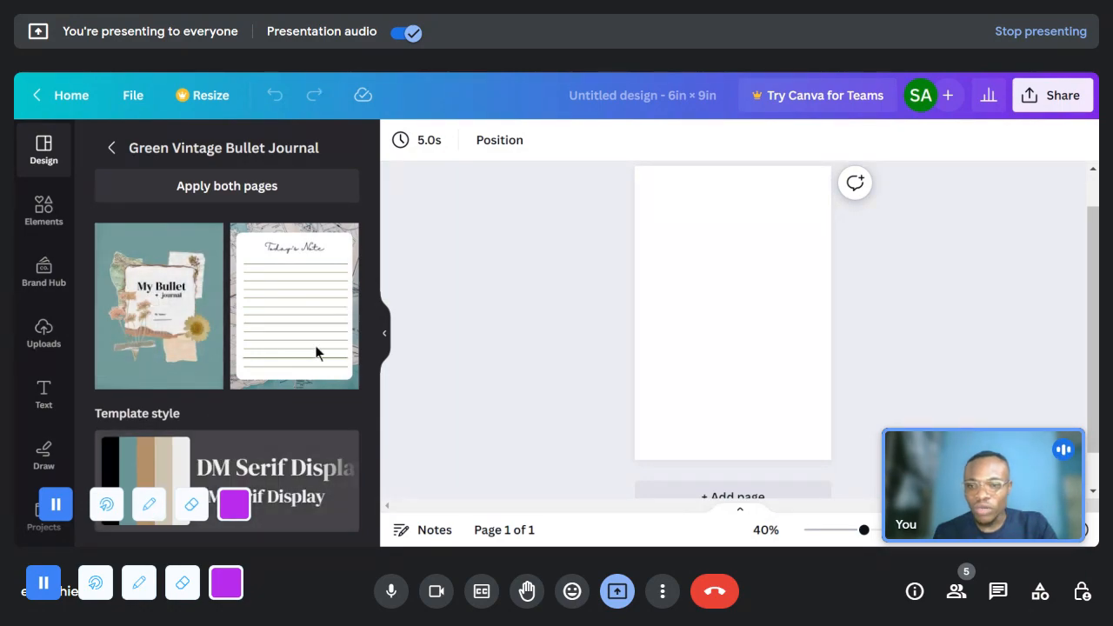
{"action": "left_click", "coordinate": [111, 148]}
{"action": "scroll", "coordinate": [247, 426], "scroll_direction": "down", "scroll_amount": 4}
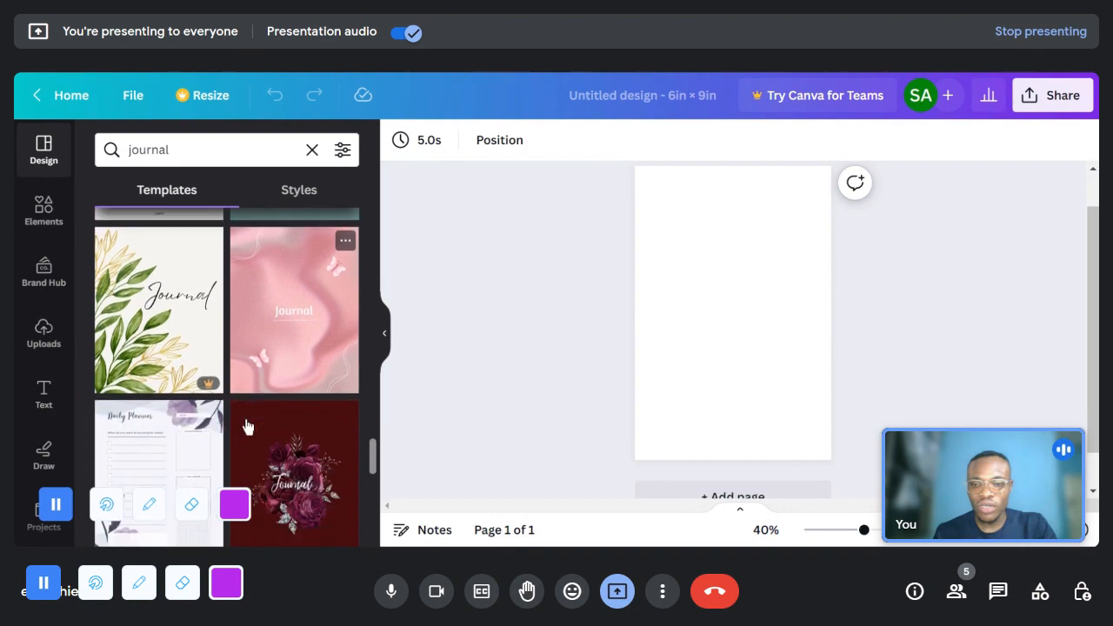
- Browse further down the journal template results to compare more covers, planner layouts, check-in pages and lined interiors
{"action": "scroll", "coordinate": [247, 426], "scroll_direction": "down", "scroll_amount": 5}
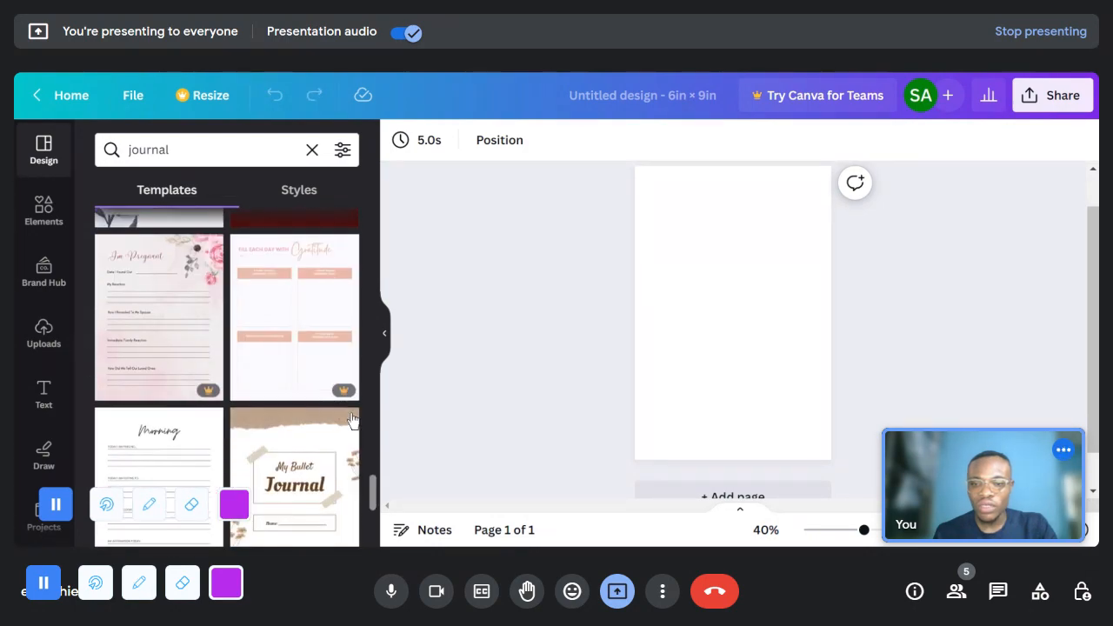
{"action": "scroll", "coordinate": [281, 399], "scroll_direction": "down", "scroll_amount": 6}
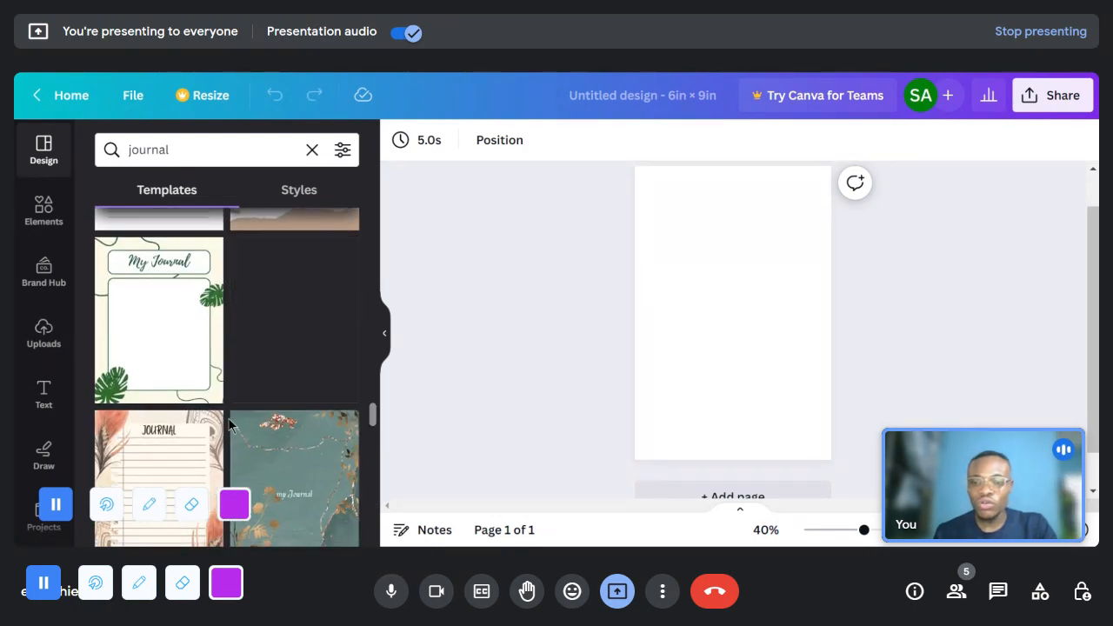
{"action": "scroll", "coordinate": [232, 419], "scroll_direction": "down", "scroll_amount": 2}
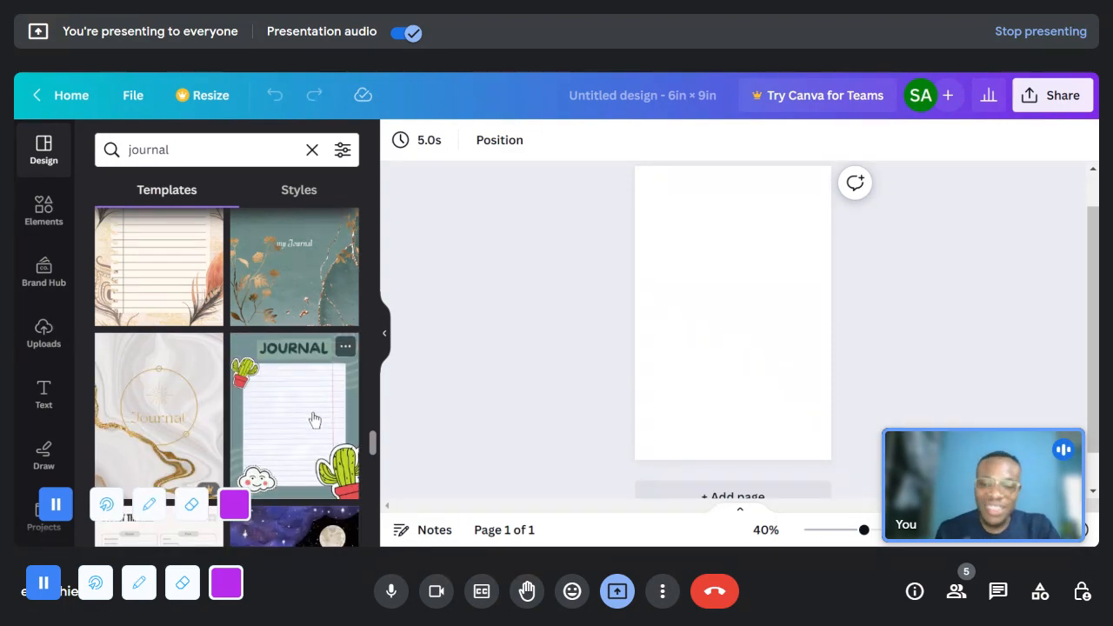
{"action": "scroll", "coordinate": [315, 417], "scroll_direction": "down", "scroll_amount": 2}
{"action": "scroll", "coordinate": [308, 452], "scroll_direction": "down", "scroll_amount": 2}
{"action": "scroll", "coordinate": [295, 462], "scroll_direction": "down", "scroll_amount": 2}
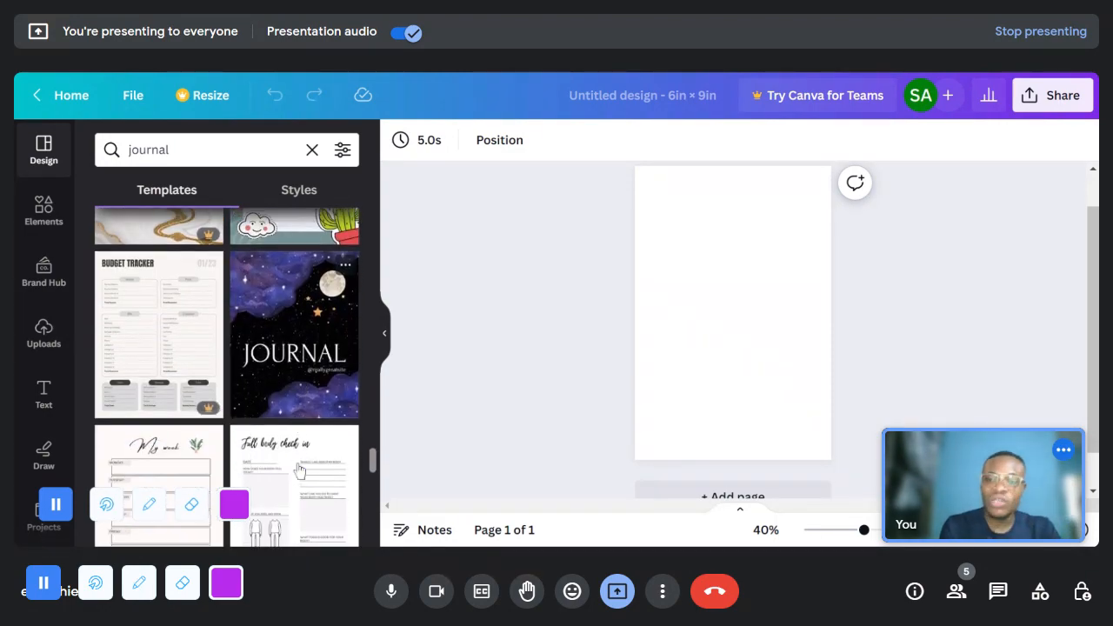
{"action": "scroll", "coordinate": [280, 452], "scroll_direction": "down", "scroll_amount": 2}
{"action": "scroll", "coordinate": [287, 435], "scroll_direction": "down", "scroll_amount": 2}
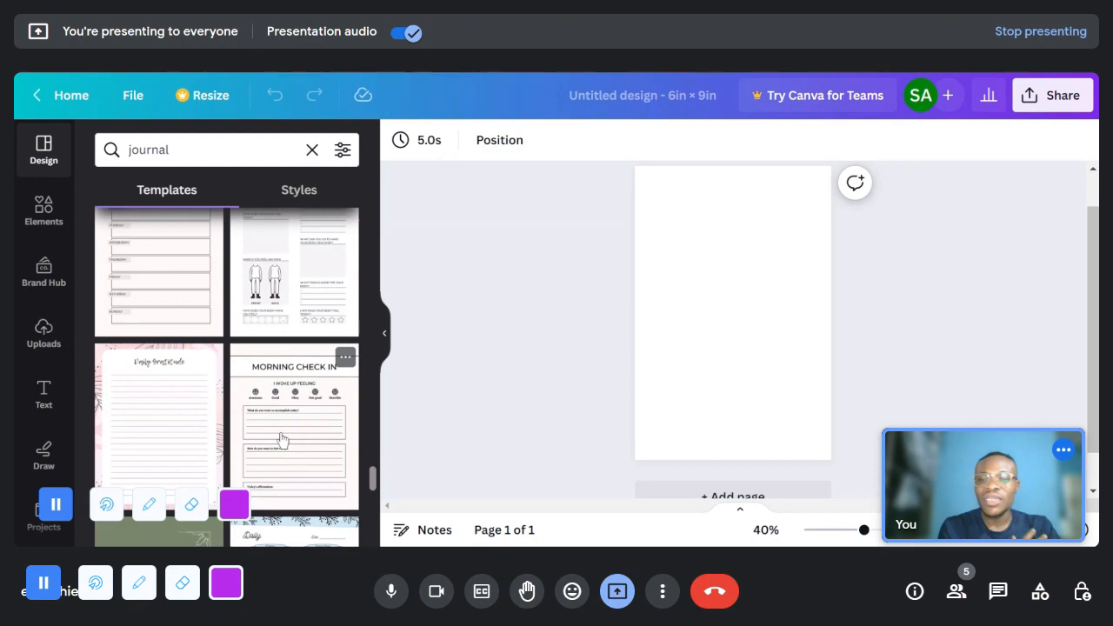
{"action": "scroll", "coordinate": [294, 430], "scroll_direction": "down", "scroll_amount": 2}
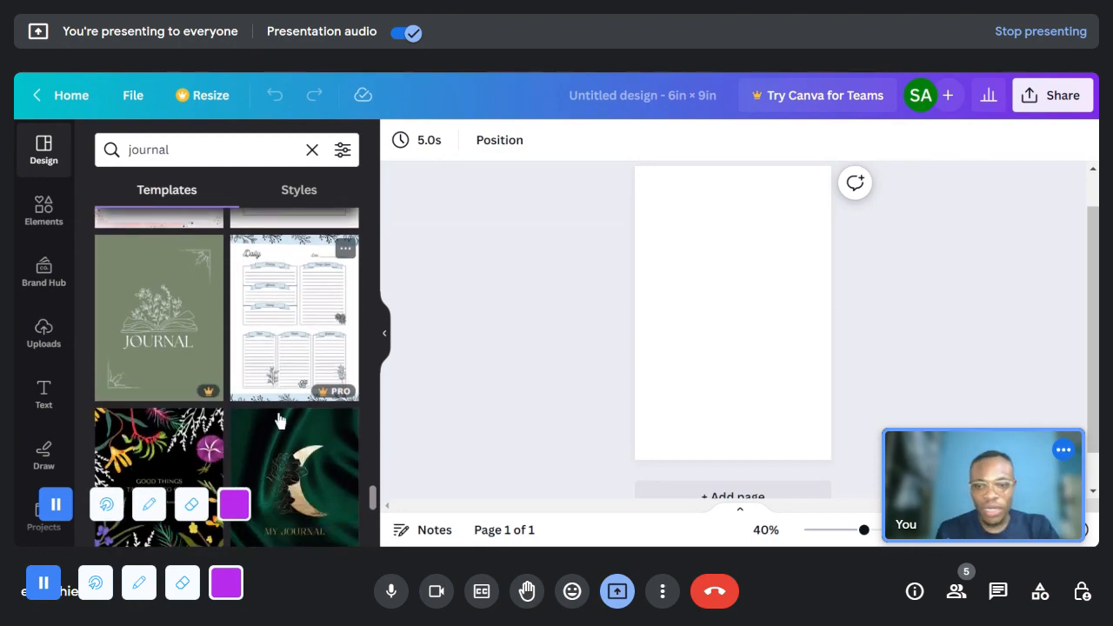
{"action": "scroll", "coordinate": [281, 422], "scroll_direction": "down", "scroll_amount": 2}
{"action": "scroll", "coordinate": [279, 421], "scroll_direction": "down", "scroll_amount": 3}
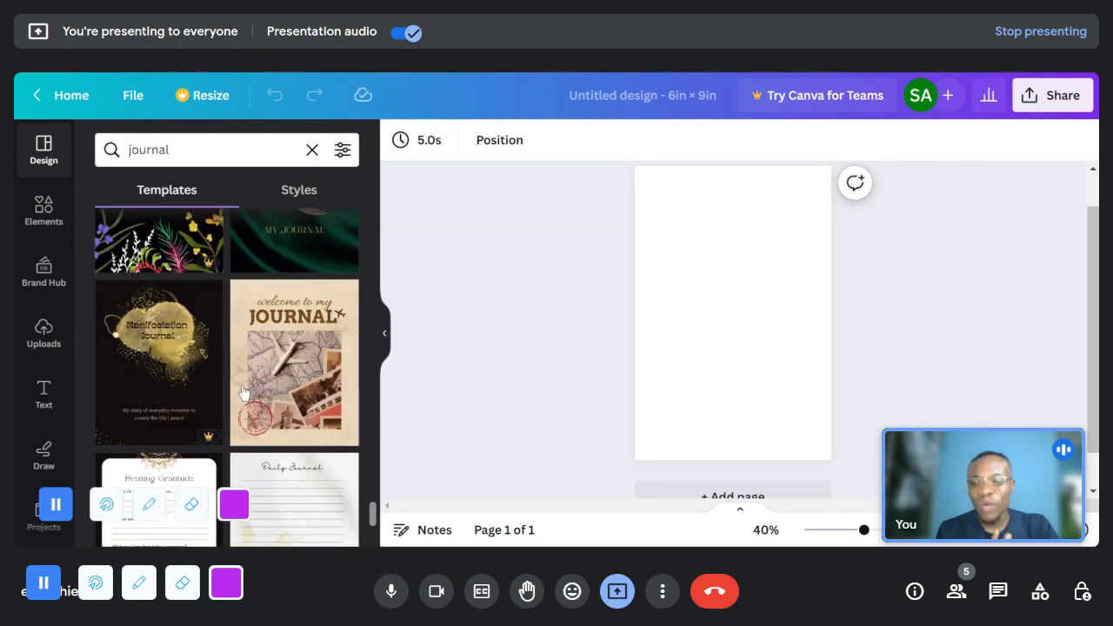
{"action": "scroll", "coordinate": [303, 388], "scroll_direction": "down", "scroll_amount": 3}
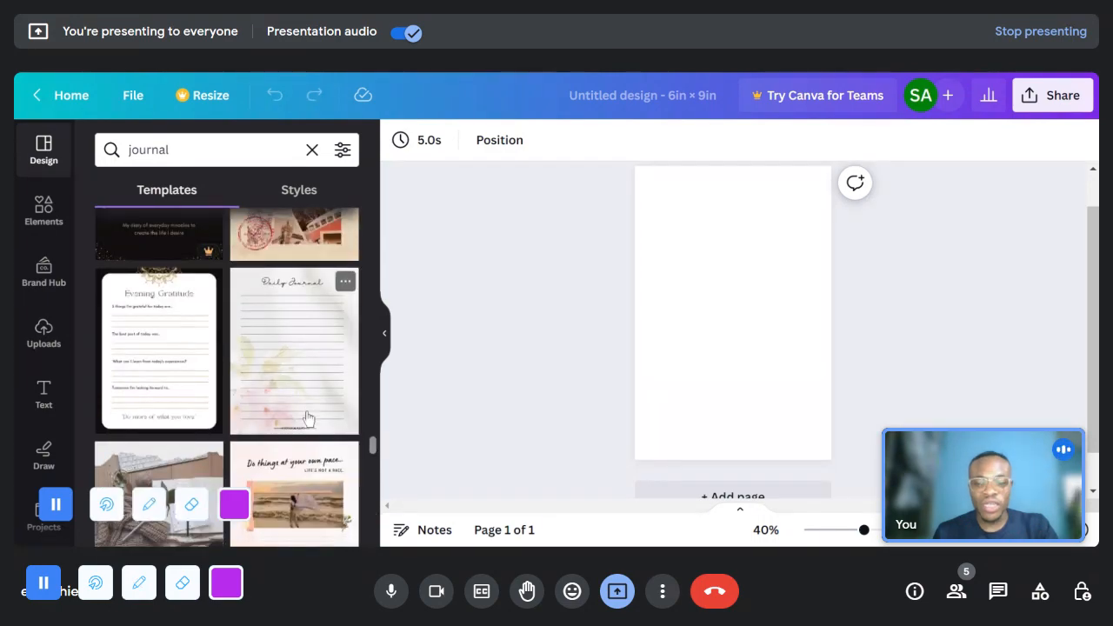
{"action": "scroll", "coordinate": [302, 358], "scroll_direction": "up", "scroll_amount": 1}
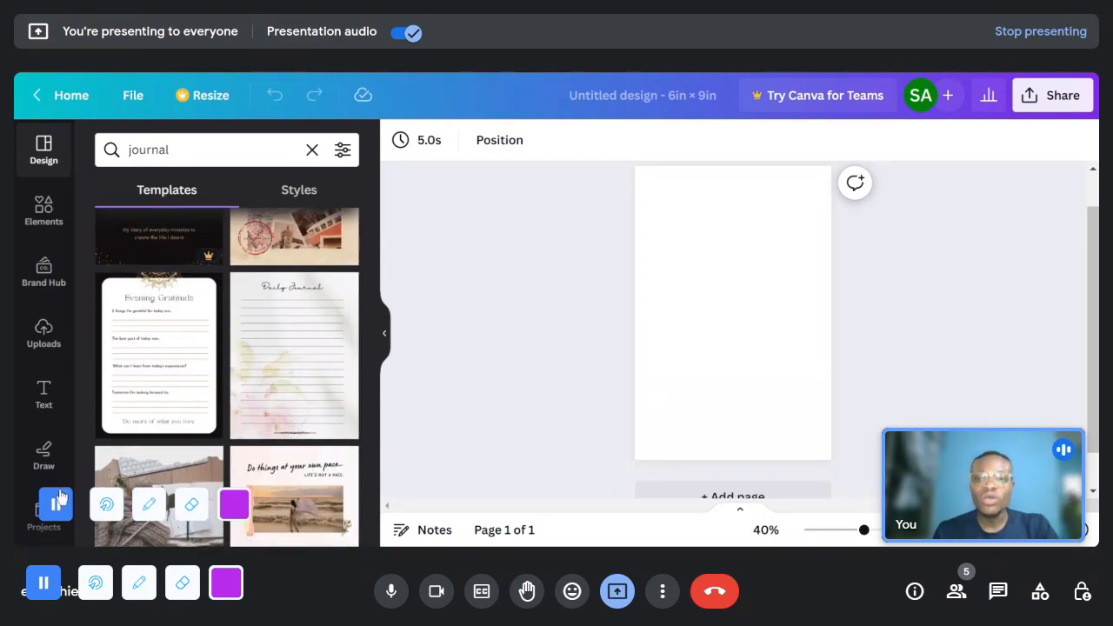
- Refine the template search to "guided journal"
{"action": "left_click", "coordinate": [200, 146]}
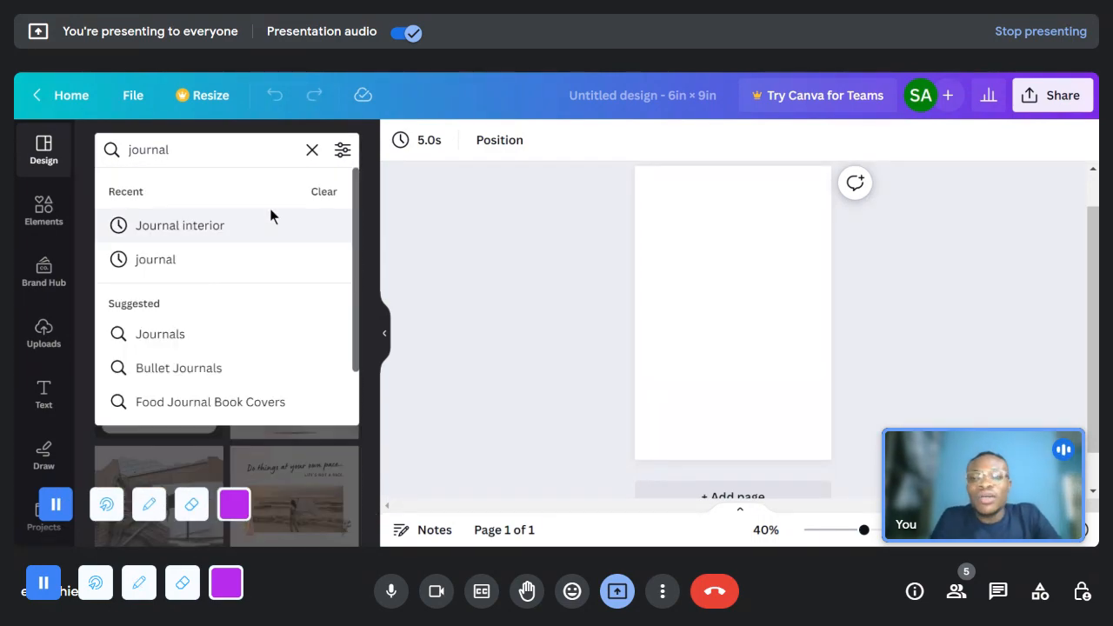
{"action": "key", "text": "Home"}
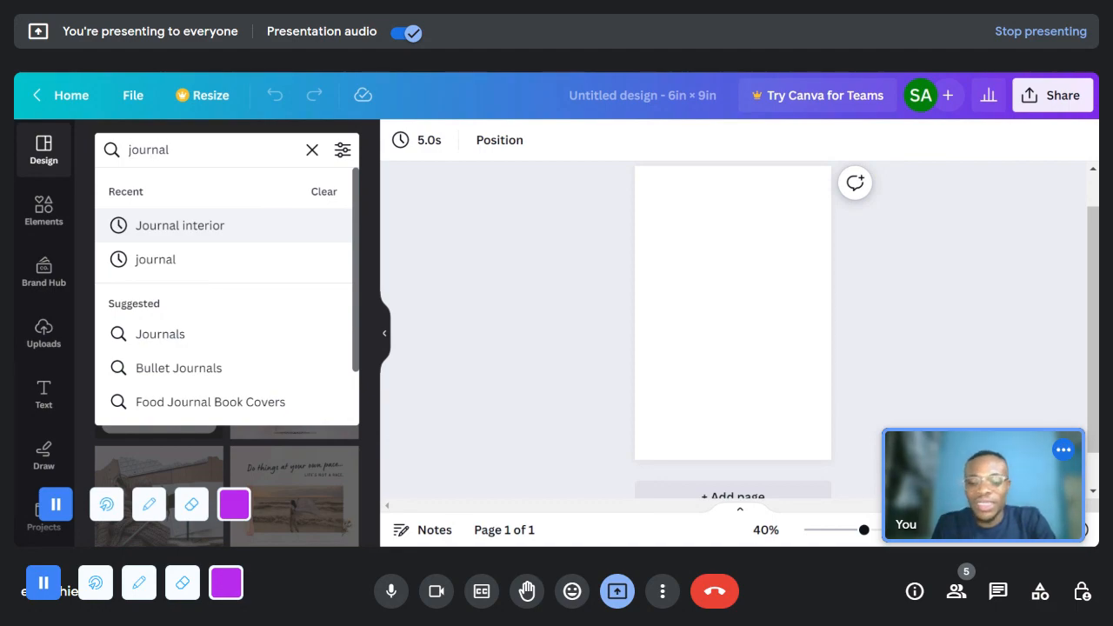
{"action": "type", "text": "guided"}
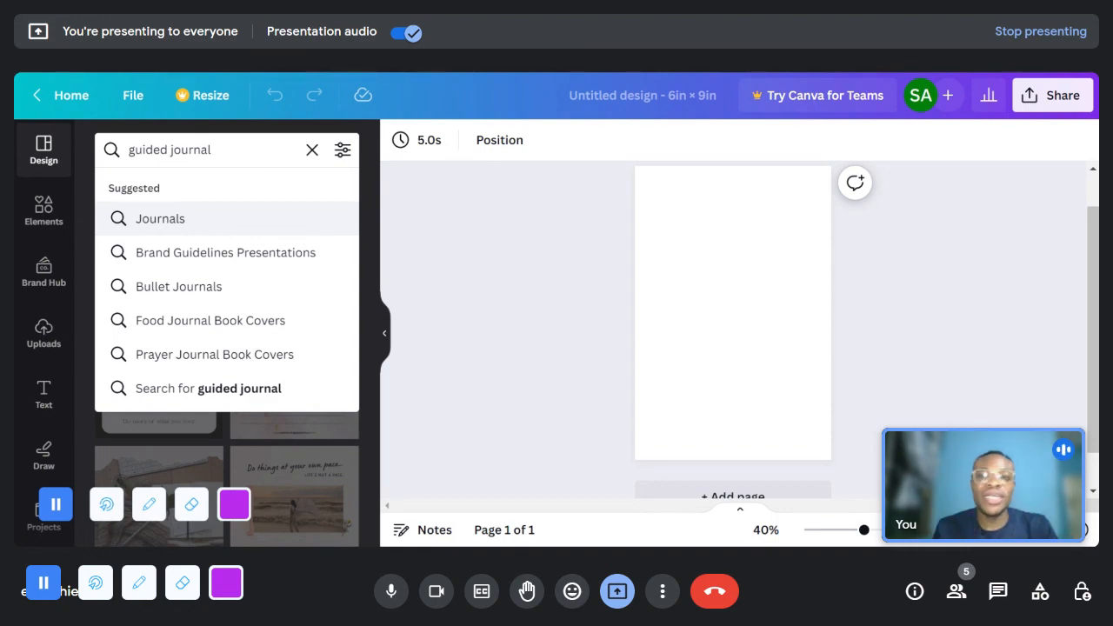
{"action": "key", "text": "Return"}
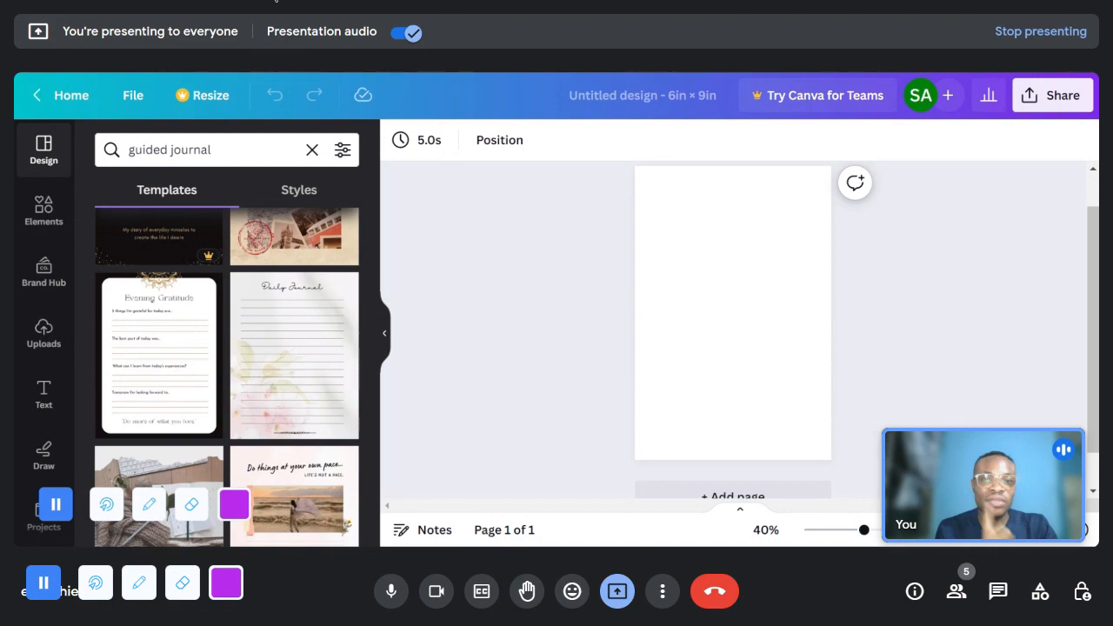
- Apply the black and gold Evening Gratitude template to the blank 6 x 9 in page
{"action": "scroll", "coordinate": [274, 412], "scroll_direction": "down", "scroll_amount": 2}
{"action": "scroll", "coordinate": [261, 417], "scroll_direction": "up", "scroll_amount": 2}
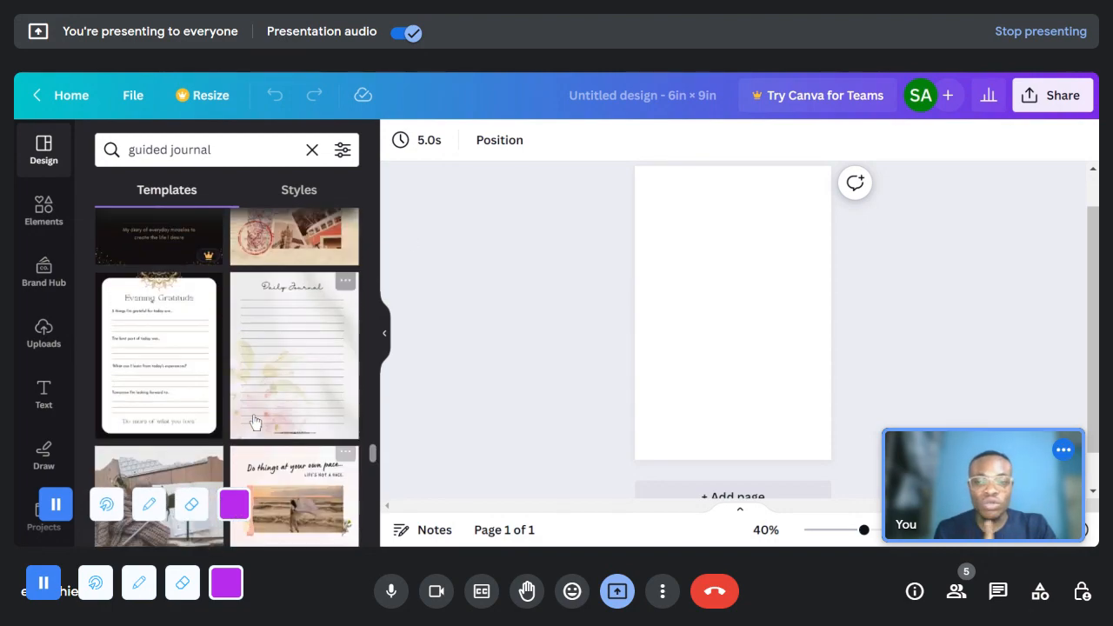
{"action": "left_click", "coordinate": [192, 367]}
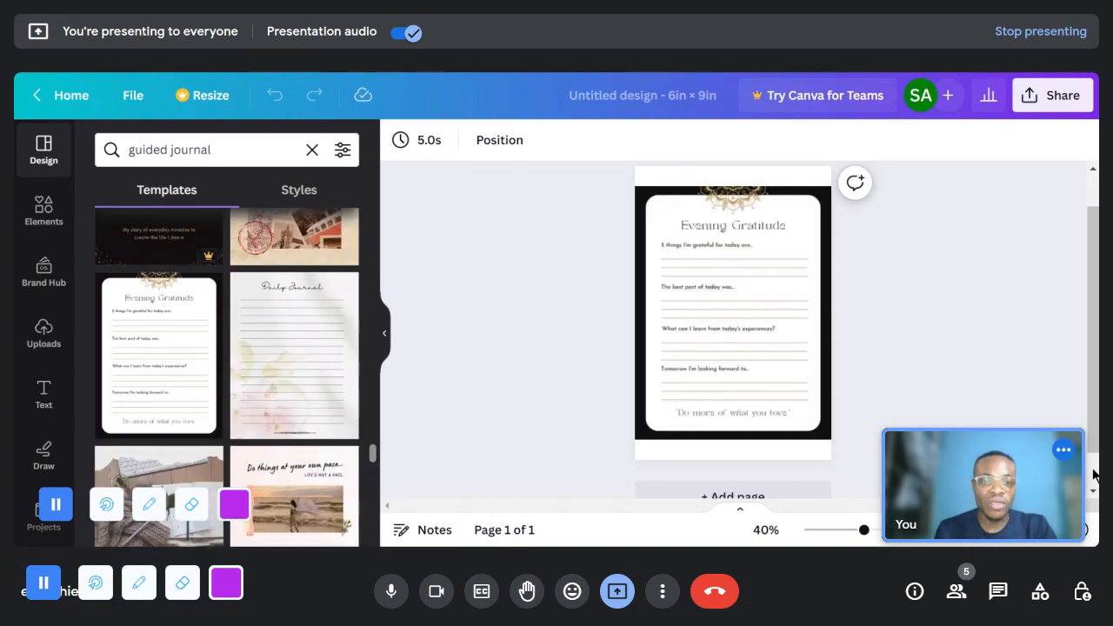
- Enlarge the page to 177%, collapse the template results, and read the Evening Gratitude page from the mandala header to the closing quote
{"action": "left_click_drag", "start_coordinate": [864, 530], "coordinate": [900, 529]}
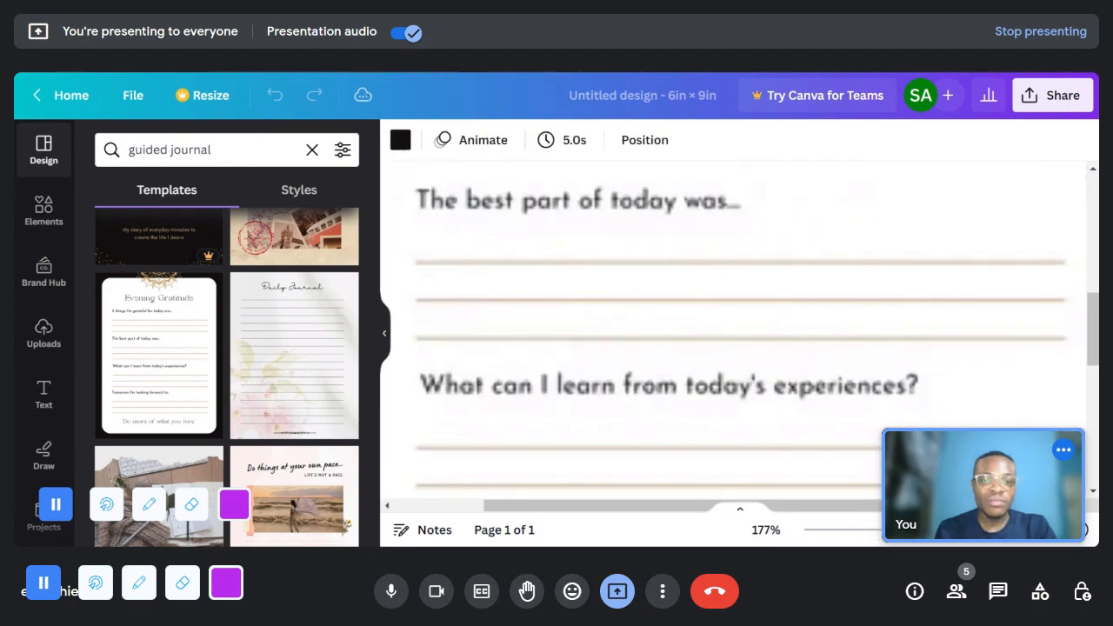
{"action": "left_click", "coordinate": [382, 335]}
{"action": "scroll", "coordinate": [572, 393], "scroll_direction": "up", "scroll_amount": 3}
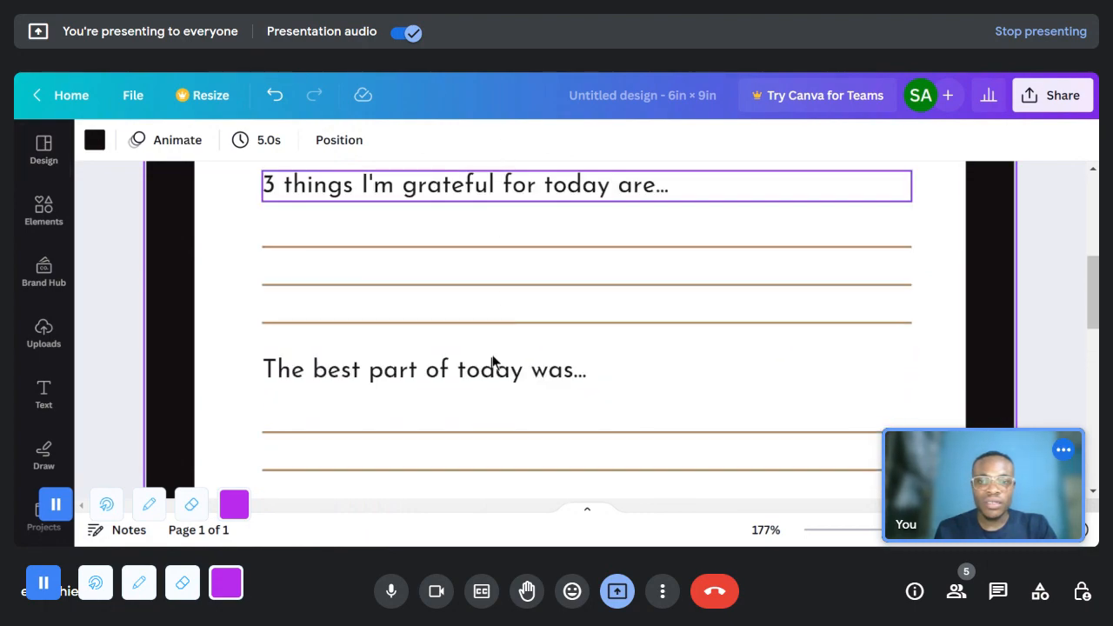
{"action": "scroll", "coordinate": [495, 362], "scroll_direction": "up", "scroll_amount": 5}
{"action": "scroll", "coordinate": [492, 362], "scroll_direction": "down", "scroll_amount": 3}
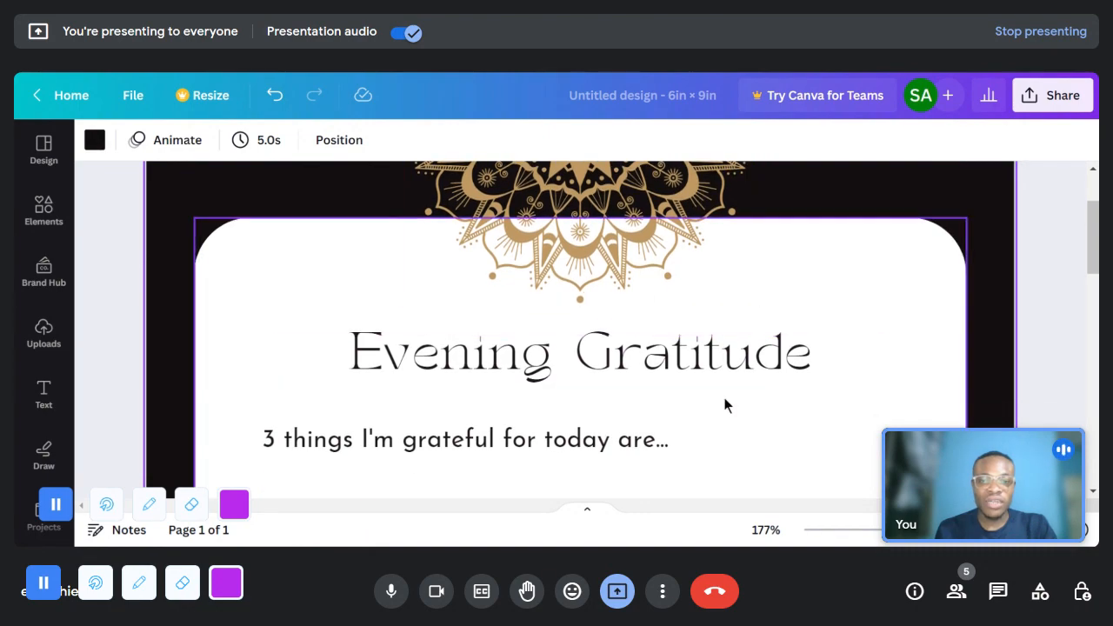
{"action": "scroll", "coordinate": [652, 301], "scroll_direction": "up", "scroll_amount": 4}
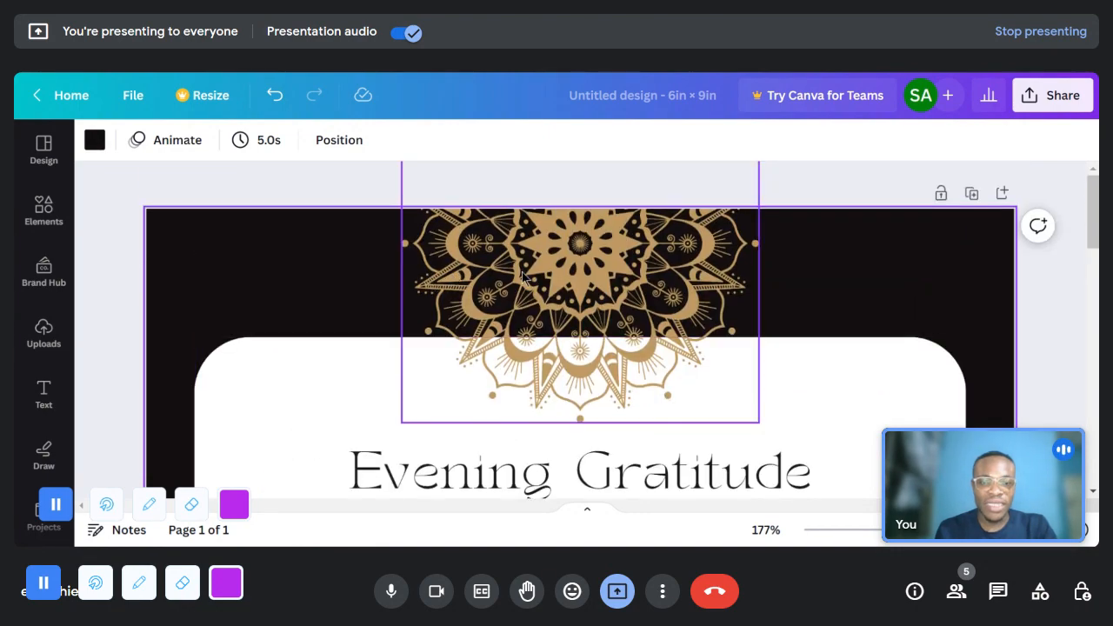
{"action": "scroll", "coordinate": [522, 404], "scroll_direction": "down", "scroll_amount": 3}
{"action": "scroll", "coordinate": [826, 322], "scroll_direction": "down", "scroll_amount": 3}
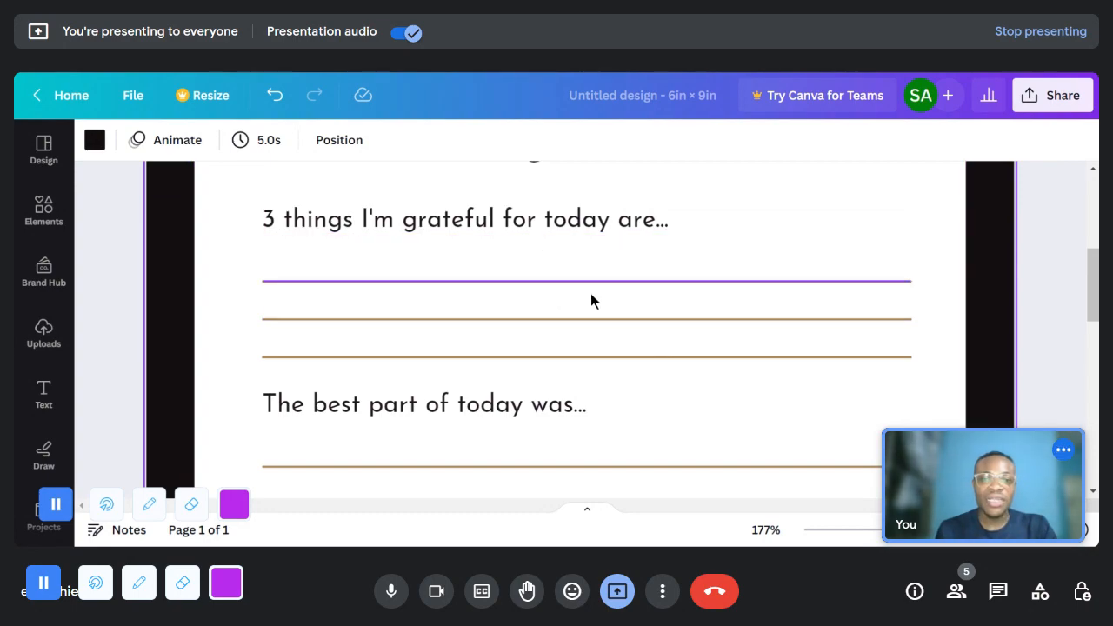
{"action": "scroll", "coordinate": [636, 370], "scroll_direction": "down", "scroll_amount": 1}
{"action": "scroll", "coordinate": [635, 327], "scroll_direction": "down", "scroll_amount": 3}
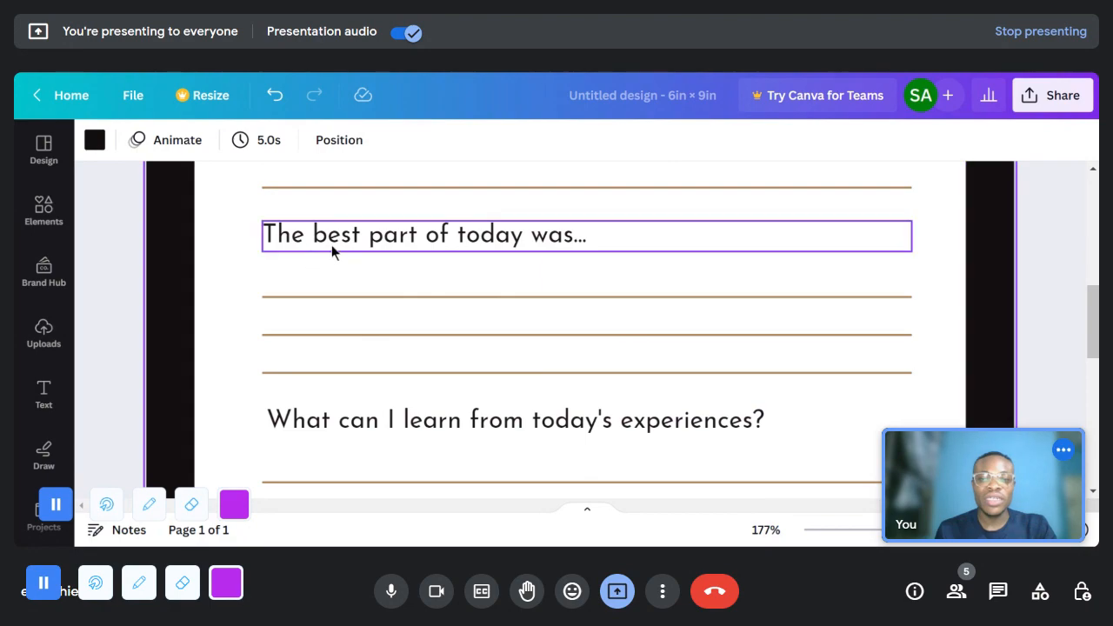
{"action": "scroll", "coordinate": [687, 400], "scroll_direction": "down", "scroll_amount": 4}
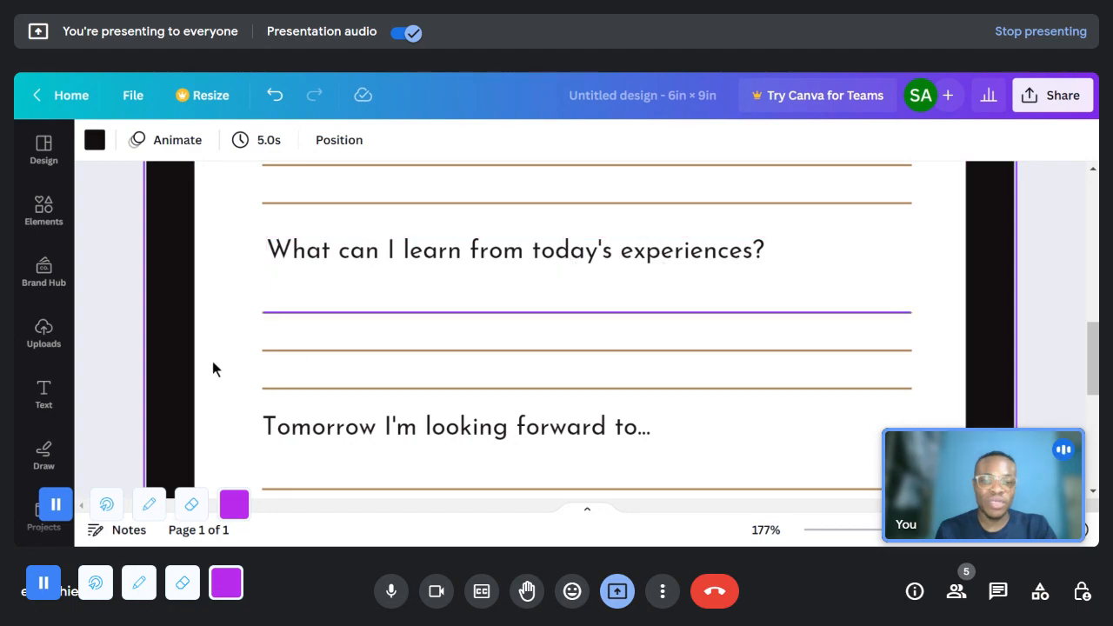
{"action": "scroll", "coordinate": [571, 386], "scroll_direction": "down", "scroll_amount": 4}
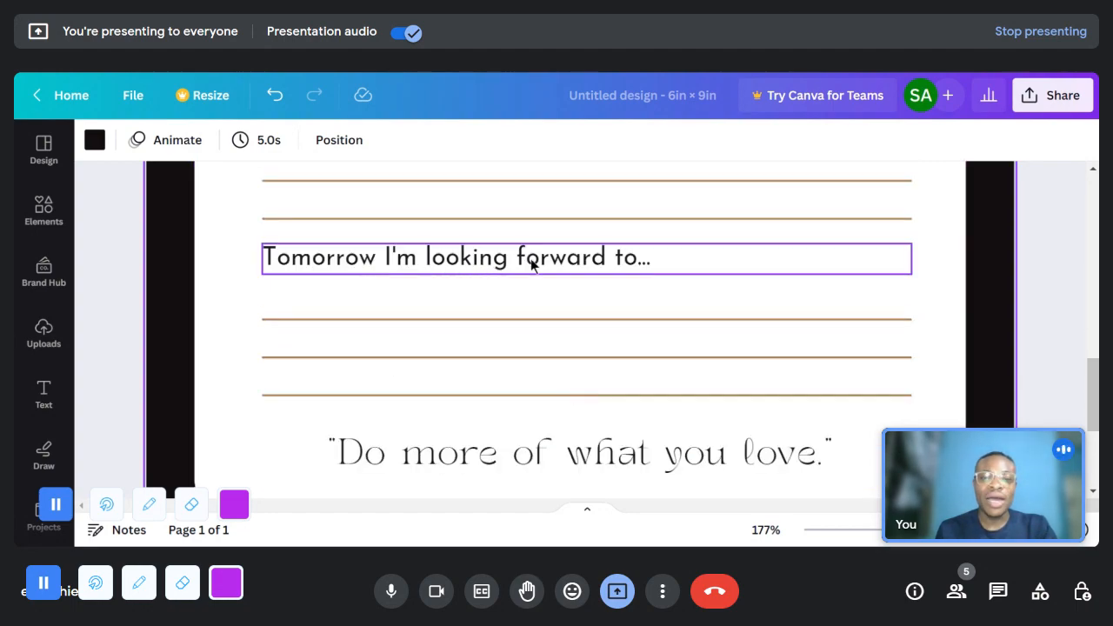
{"action": "scroll", "coordinate": [439, 406], "scroll_direction": "down", "scroll_amount": 4}
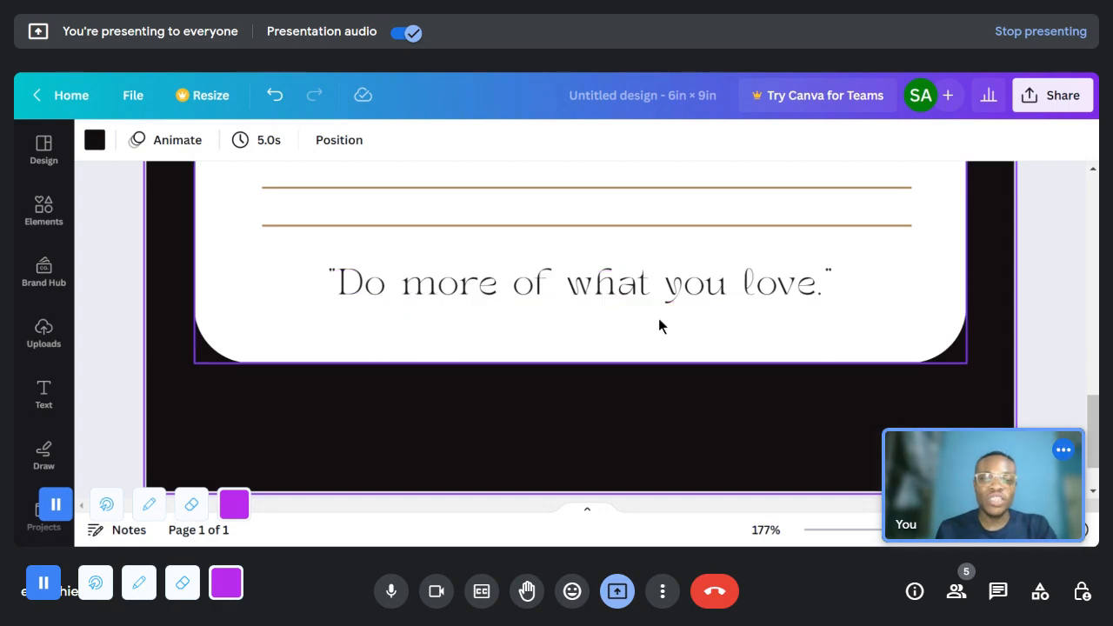
{"action": "scroll", "coordinate": [618, 331], "scroll_direction": "up", "scroll_amount": 10}
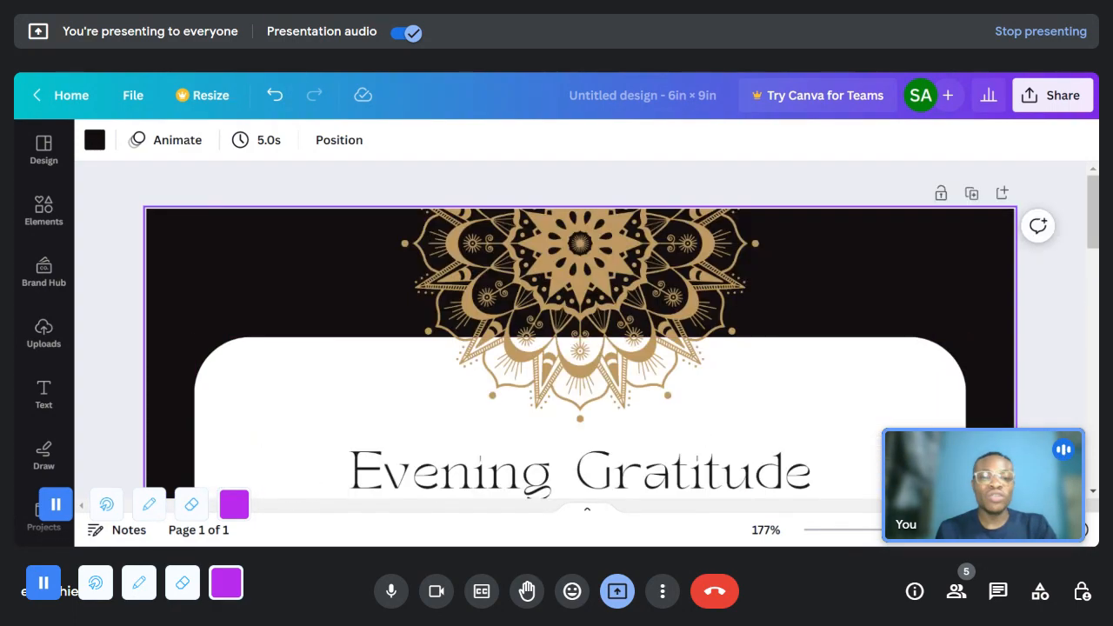
{"action": "scroll", "coordinate": [715, 418], "scroll_direction": "down", "scroll_amount": 5}
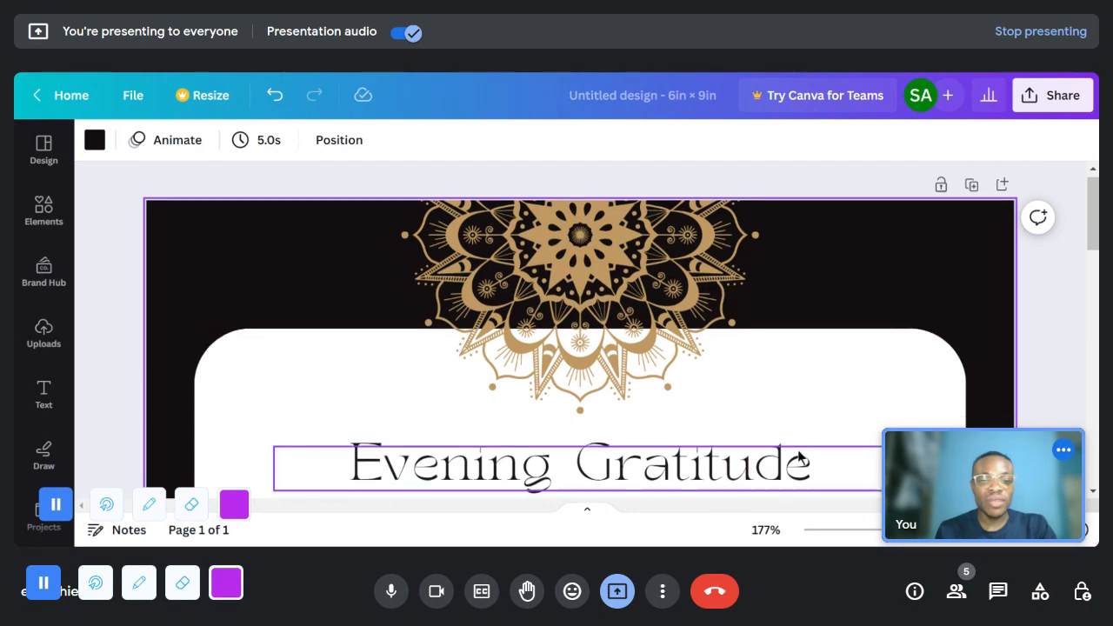
{"action": "scroll", "coordinate": [528, 351], "scroll_direction": "up", "scroll_amount": 3}
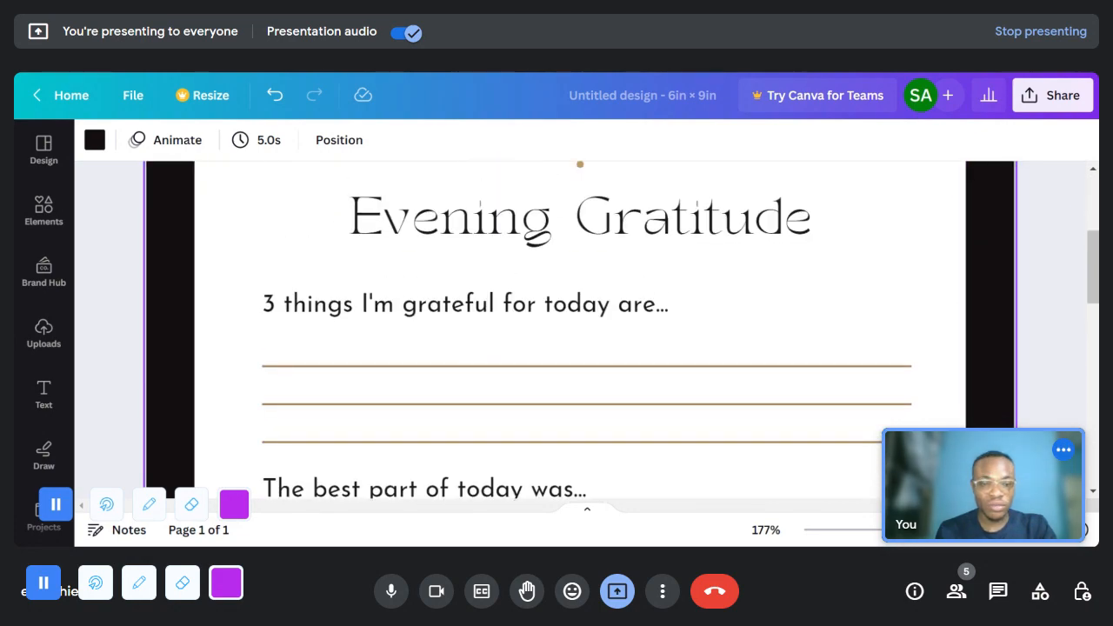
- Reduce the zoom to 71% and examine the overall layout of the gratitude page's heading, prompts, writing lines and closing quote
{"action": "left_click_drag", "start_coordinate": [932, 530], "coordinate": [892, 529]}
{"action": "scroll", "coordinate": [440, 416], "scroll_direction": "down", "scroll_amount": 3}
{"action": "scroll", "coordinate": [487, 362], "scroll_direction": "up", "scroll_amount": 1}
{"action": "scroll", "coordinate": [522, 363], "scroll_direction": "up", "scroll_amount": 3}
{"action": "scroll", "coordinate": [552, 359], "scroll_direction": "down", "scroll_amount": 1}
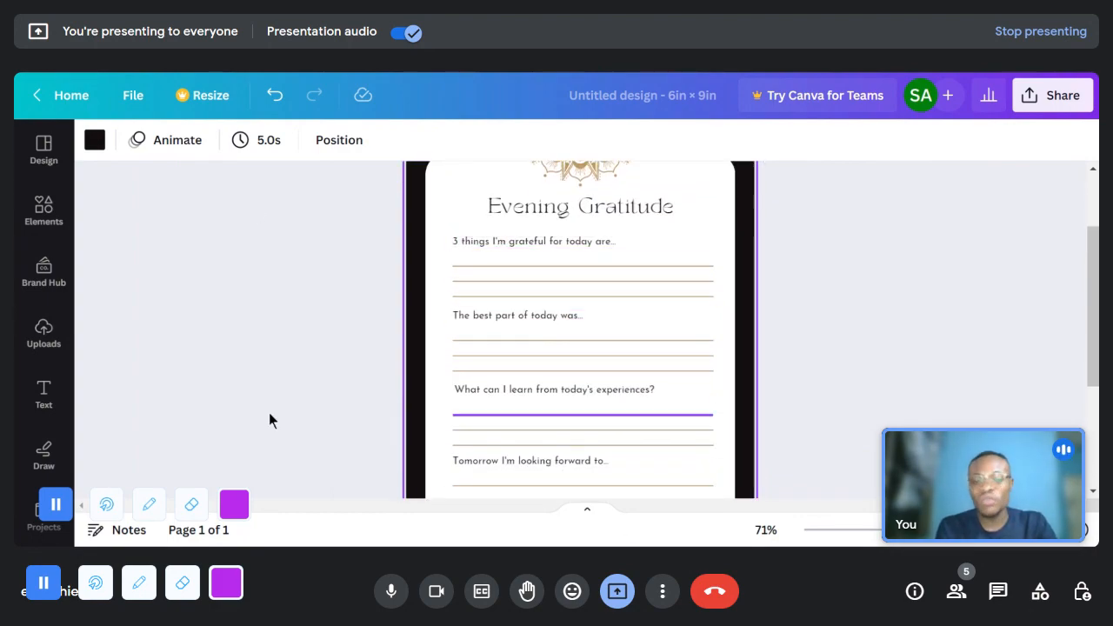
{"action": "scroll", "coordinate": [654, 344], "scroll_direction": "down", "scroll_amount": 3}
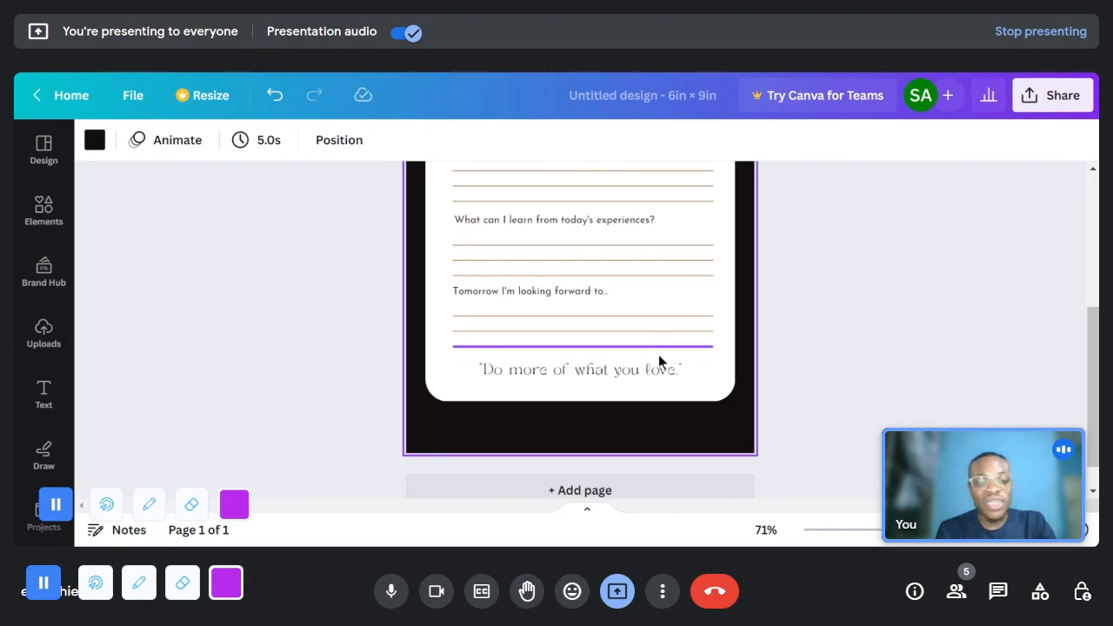
{"action": "scroll", "coordinate": [658, 382], "scroll_direction": "up", "scroll_amount": 3}
{"action": "scroll", "coordinate": [656, 393], "scroll_direction": "up", "scroll_amount": 1}
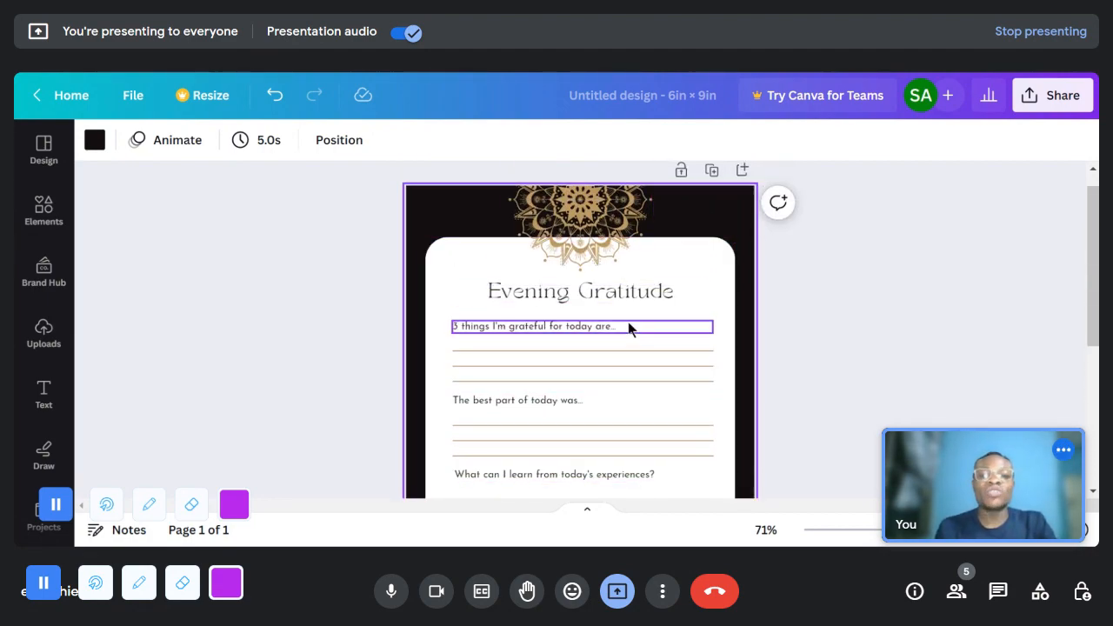
{"action": "scroll", "coordinate": [670, 360], "scroll_direction": "down", "scroll_amount": 1}
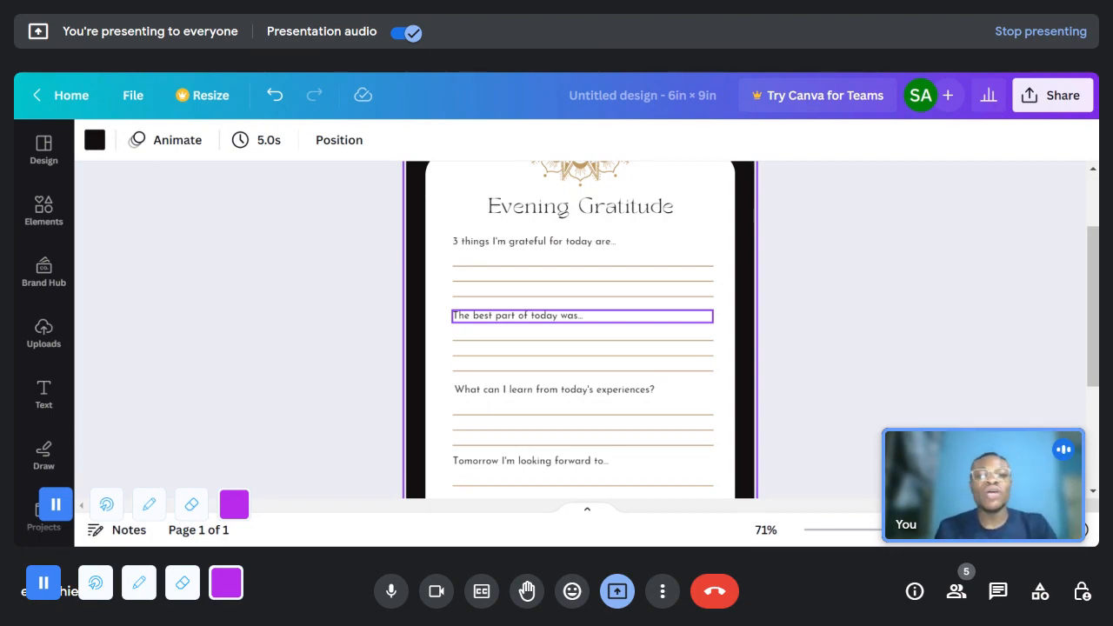
{"action": "scroll", "coordinate": [661, 346], "scroll_direction": "up", "scroll_amount": 2}
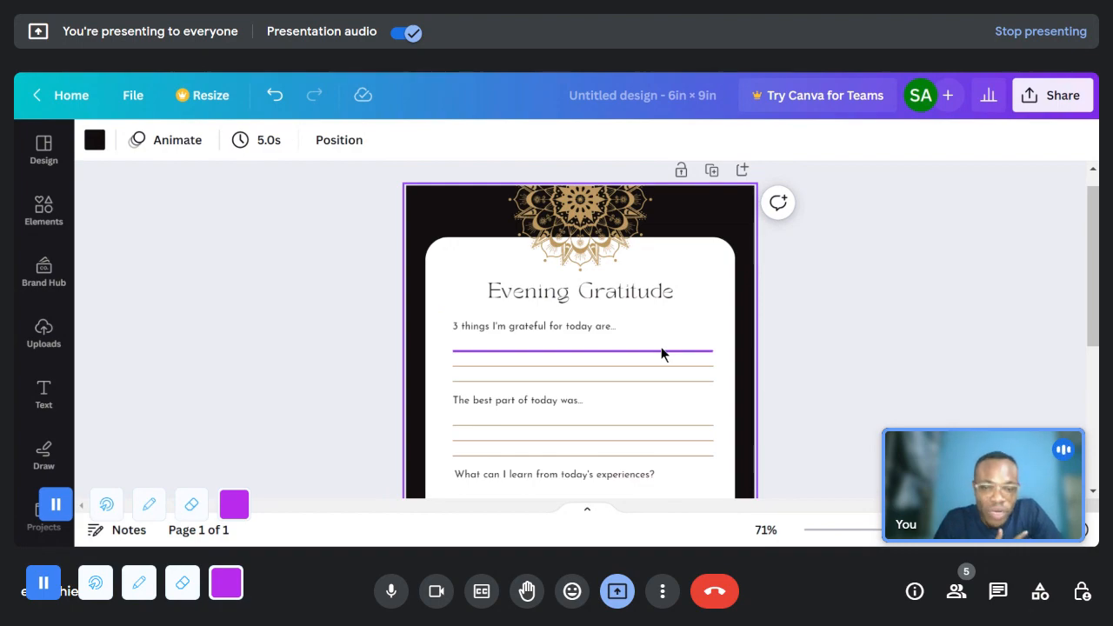
{"action": "scroll", "coordinate": [624, 380], "scroll_direction": "down", "scroll_amount": 2}
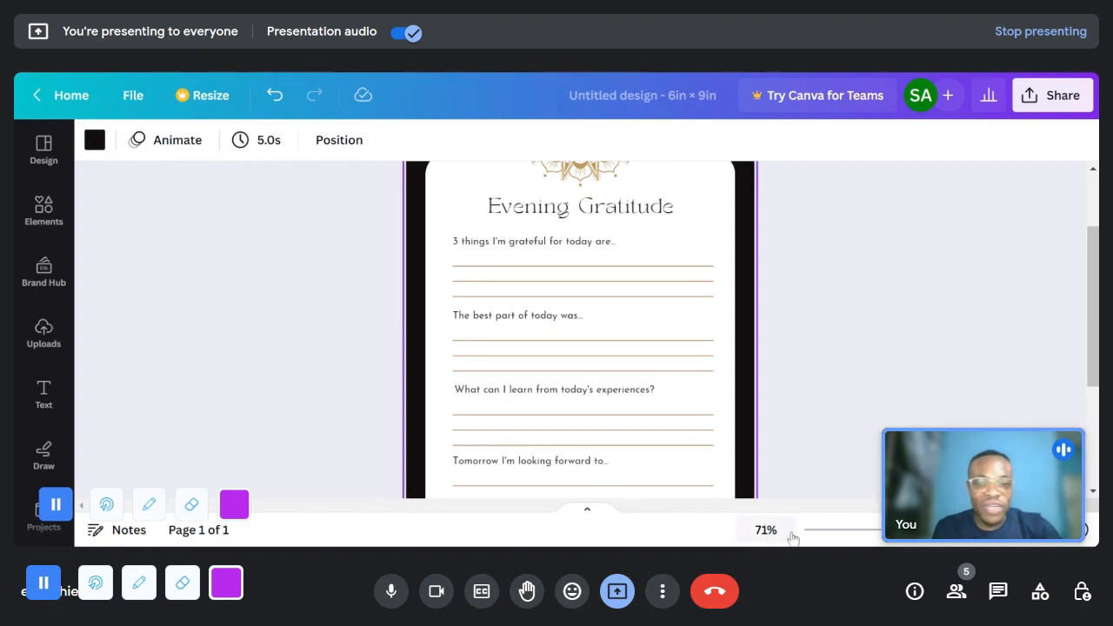
- Enlarge the page to 135% to examine the upper gratitude prompts and their writing lines
{"action": "left_click_drag", "start_coordinate": [893, 529], "coordinate": [919, 530]}
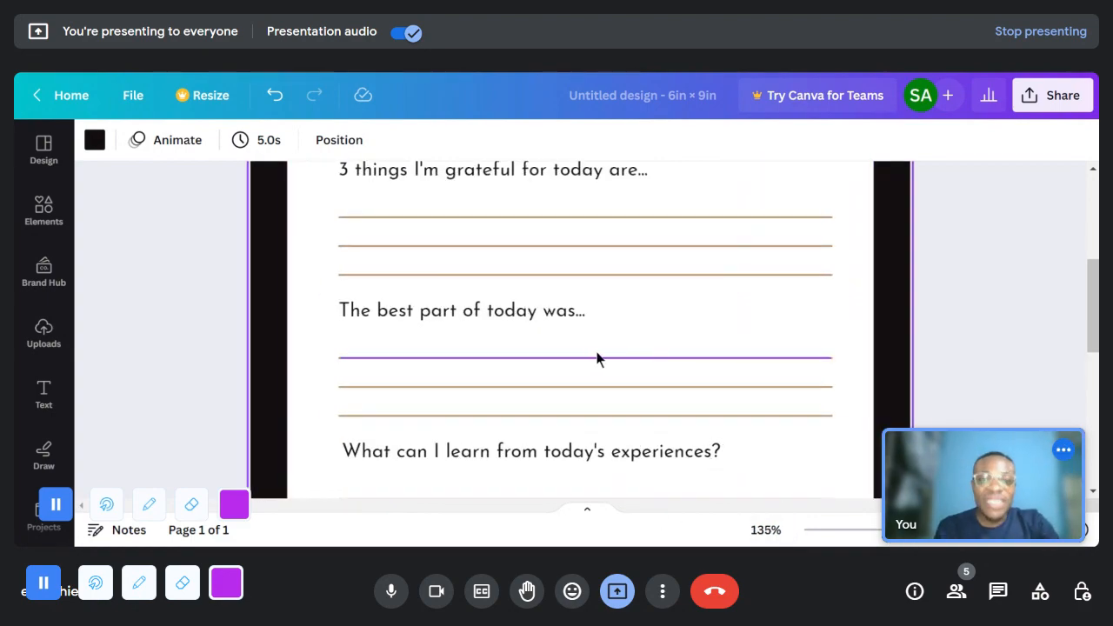
{"action": "scroll", "coordinate": [593, 358], "scroll_direction": "up", "scroll_amount": 2}
{"action": "scroll", "coordinate": [497, 329], "scroll_direction": "down", "scroll_amount": 1}
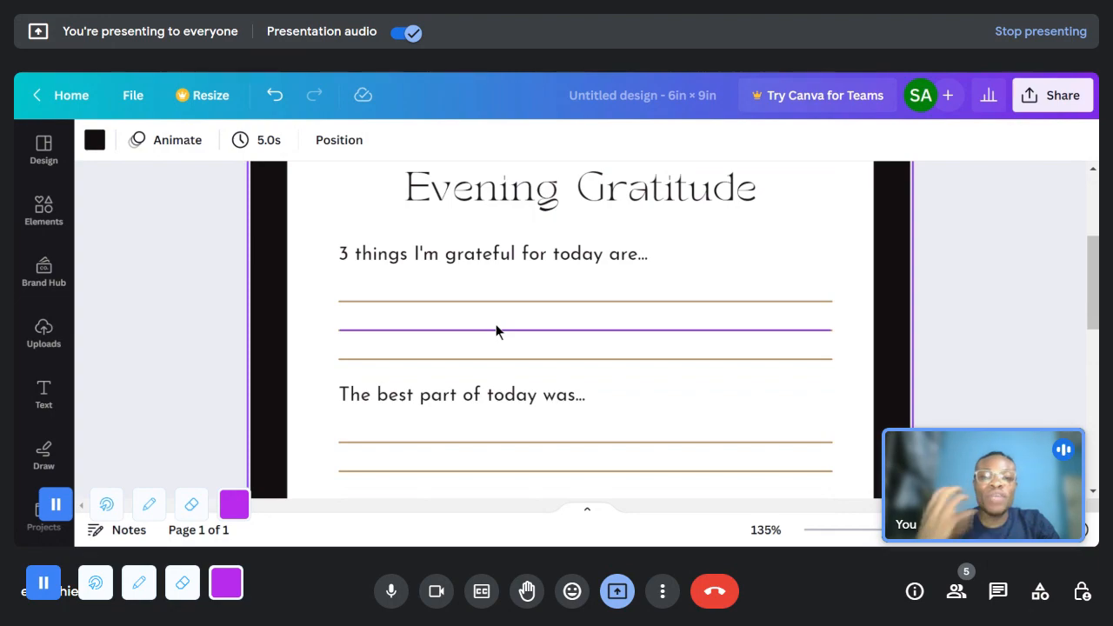
- Read the gratitude prompts down to the closing quote, and review the page's whole layout at 48% zoom
{"action": "scroll", "coordinate": [581, 331], "scroll_direction": "up", "scroll_amount": 1}
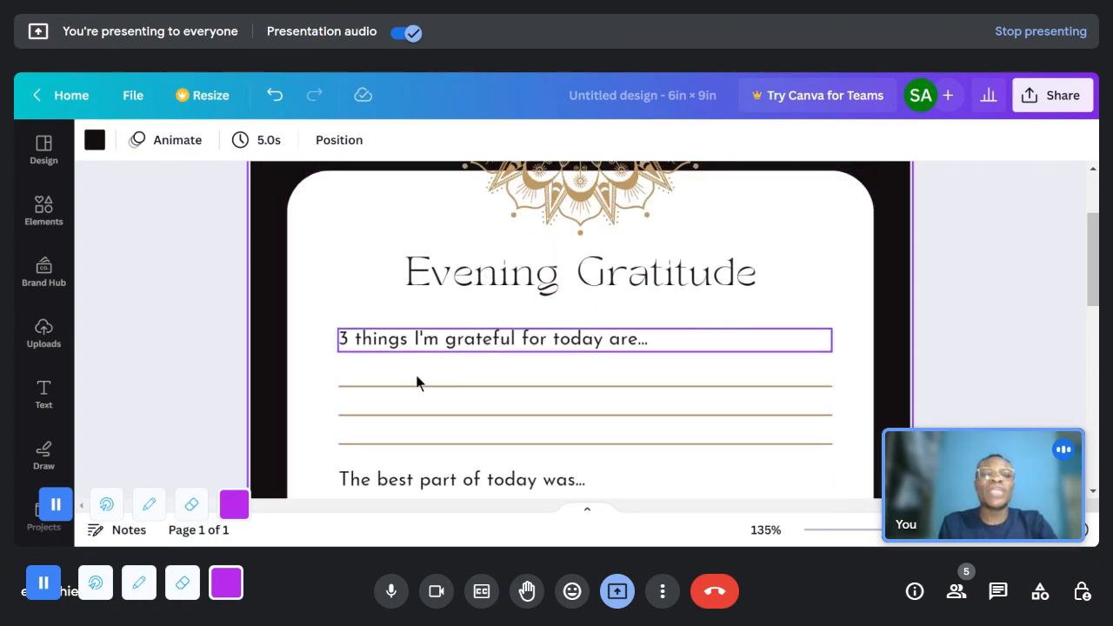
{"action": "scroll", "coordinate": [485, 339], "scroll_direction": "down", "scroll_amount": 1}
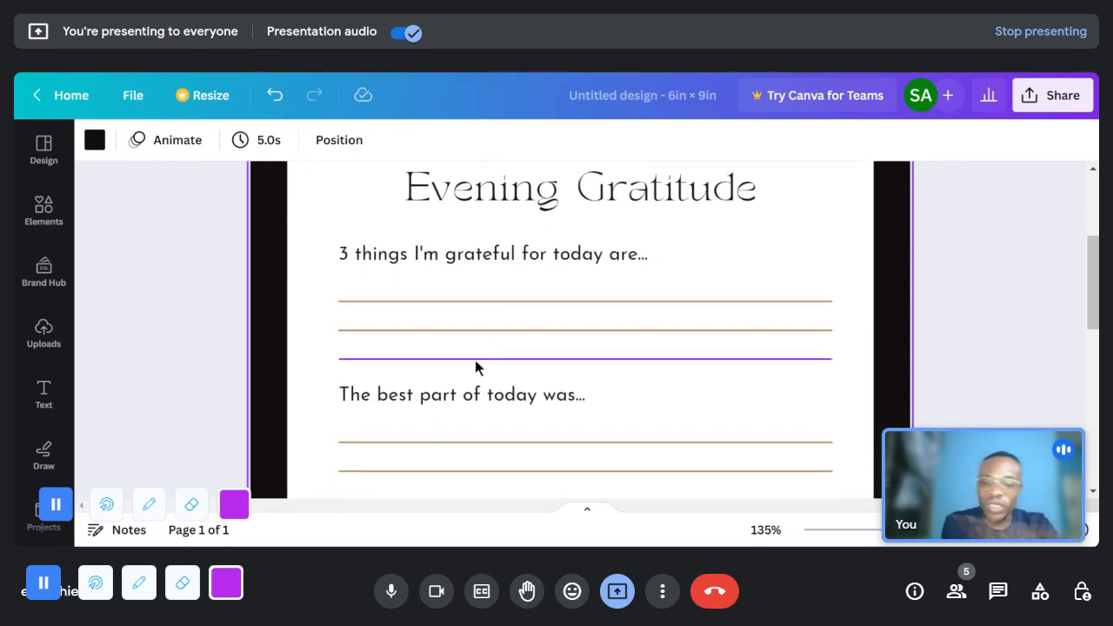
{"action": "scroll", "coordinate": [472, 343], "scroll_direction": "down", "scroll_amount": 4}
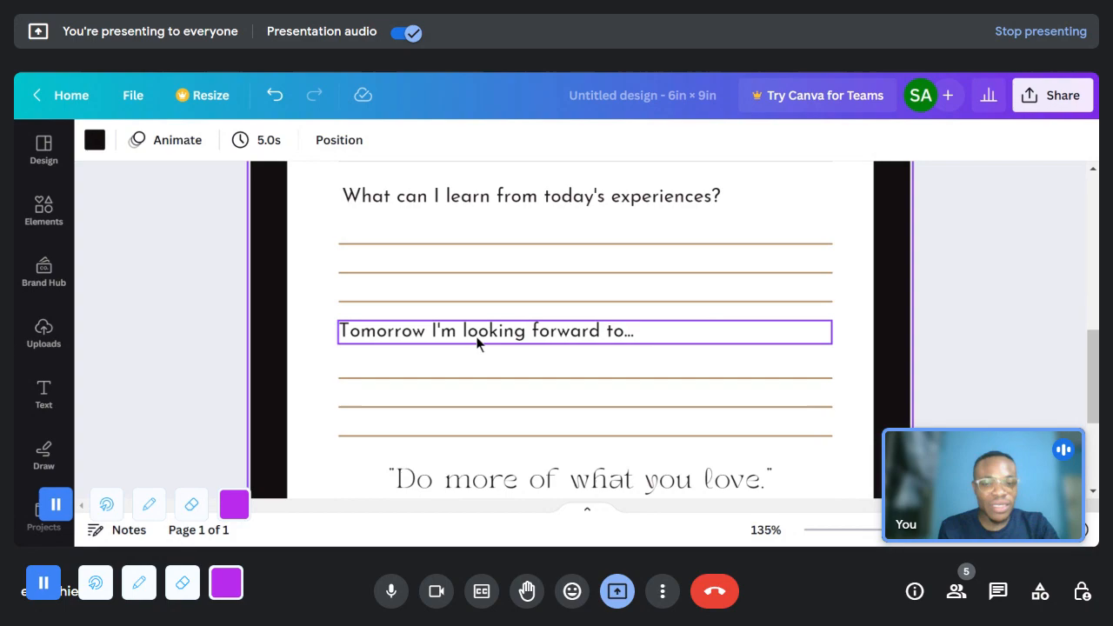
{"action": "scroll", "coordinate": [474, 339], "scroll_direction": "down", "scroll_amount": 2}
{"action": "scroll", "coordinate": [452, 397], "scroll_direction": "up", "scroll_amount": 1}
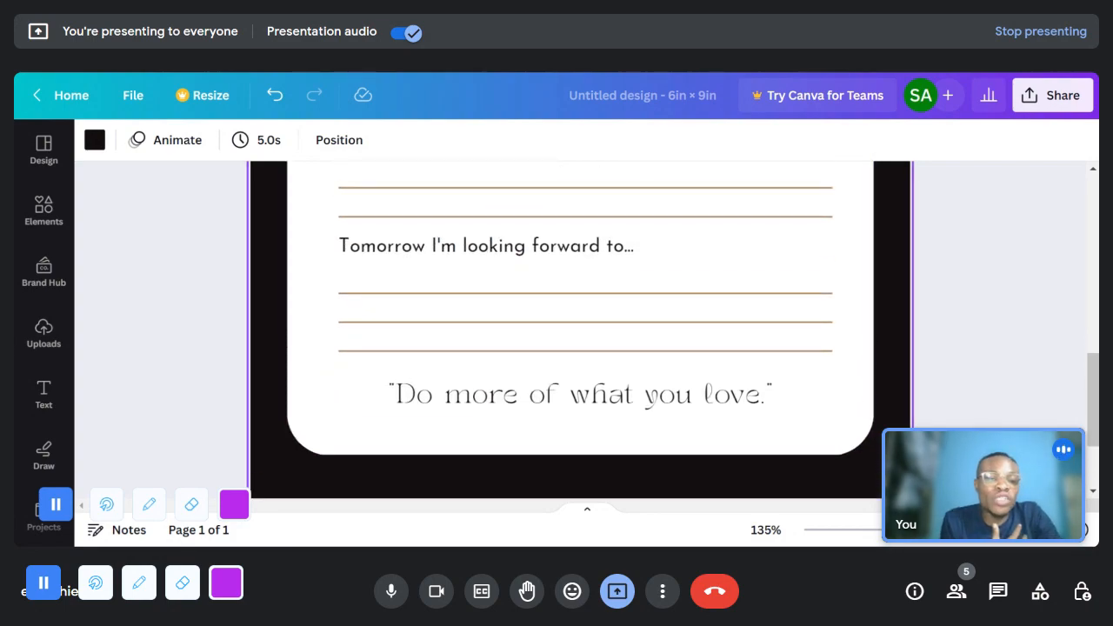
{"action": "mouse_move", "coordinate": [883, 532]}
{"action": "left_mouse_down"}
{"action": "mouse_move", "coordinate": [852, 531]}
{"action": "mouse_move", "coordinate": [894, 533]}
{"action": "mouse_move", "coordinate": [869, 529]}
{"action": "left_mouse_up"}
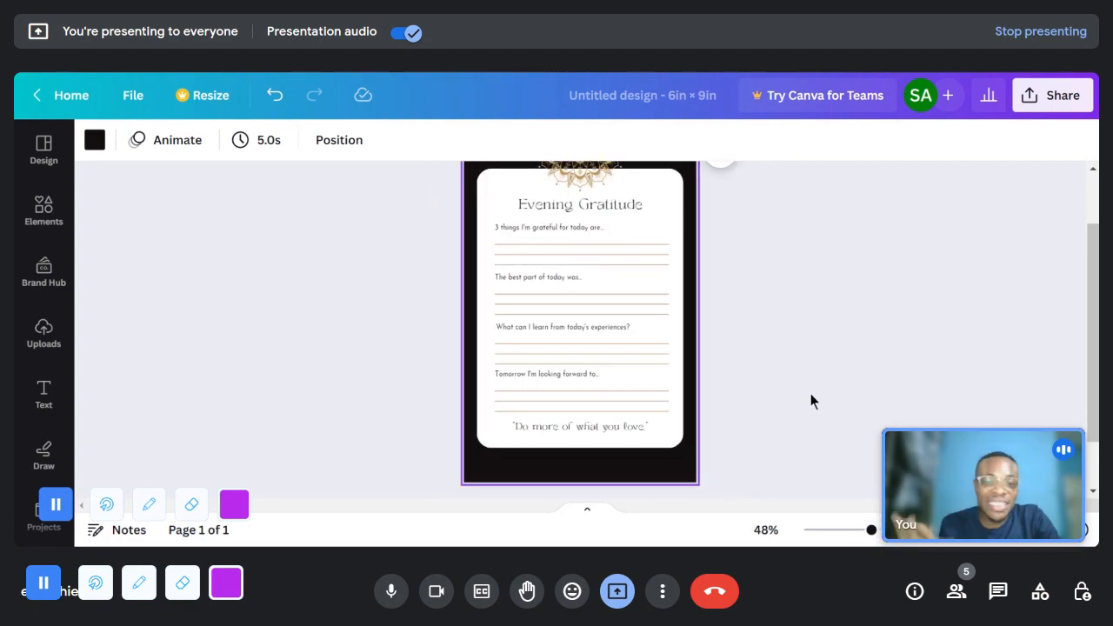
{"action": "scroll", "coordinate": [596, 306], "scroll_direction": "up", "scroll_amount": 3}
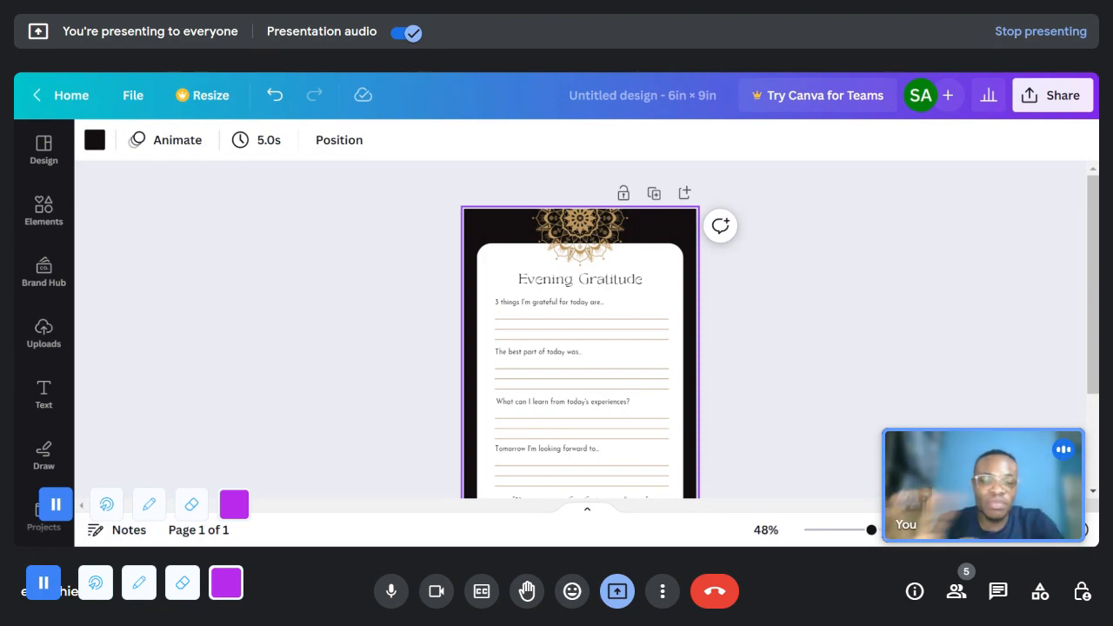
- Try the page background in a black-to-gold gradient, a purple-to-orange gradient and solid cobalt blue
{"action": "left_click_drag", "start_coordinate": [872, 529], "coordinate": [896, 529]}
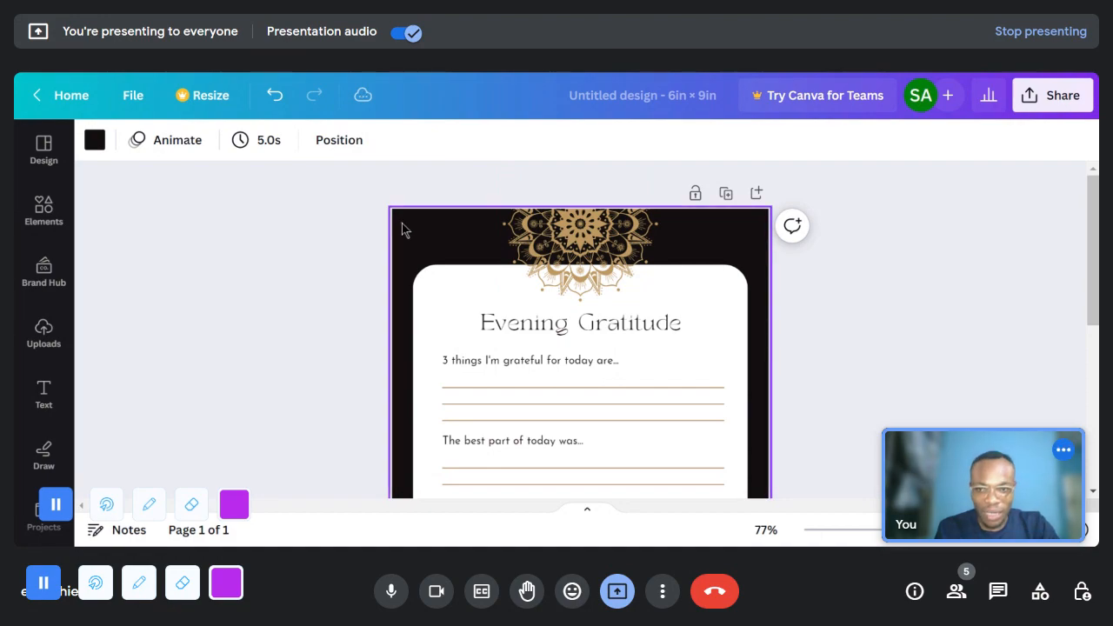
{"action": "left_click", "coordinate": [95, 140]}
{"action": "scroll", "coordinate": [223, 405], "scroll_direction": "down", "scroll_amount": 5}
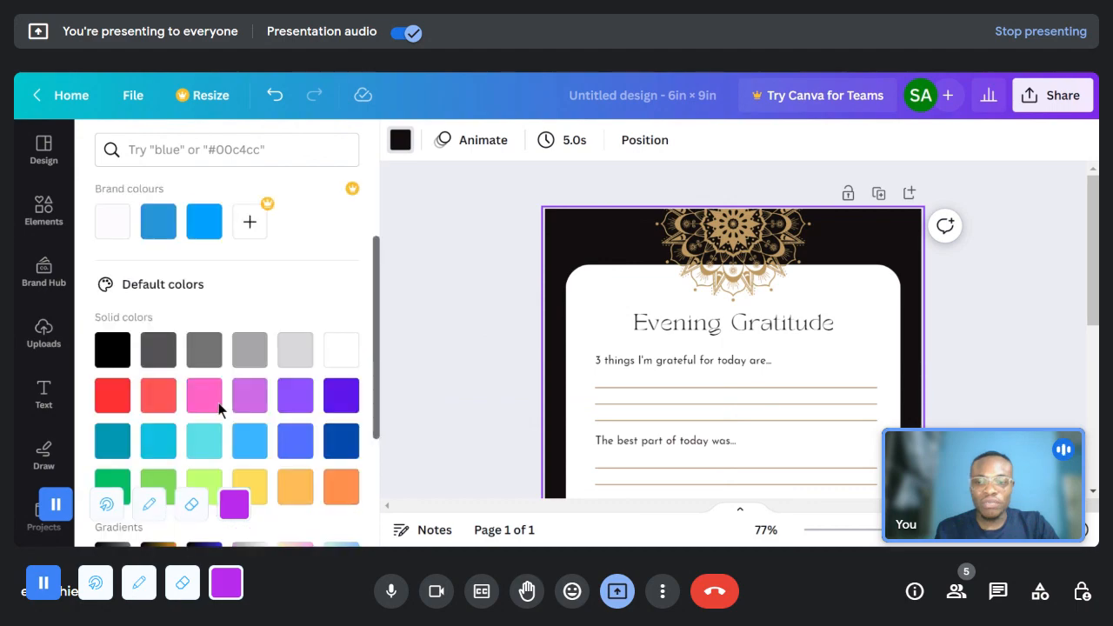
{"action": "scroll", "coordinate": [219, 411], "scroll_direction": "down", "scroll_amount": 2}
{"action": "left_click", "coordinate": [167, 374]}
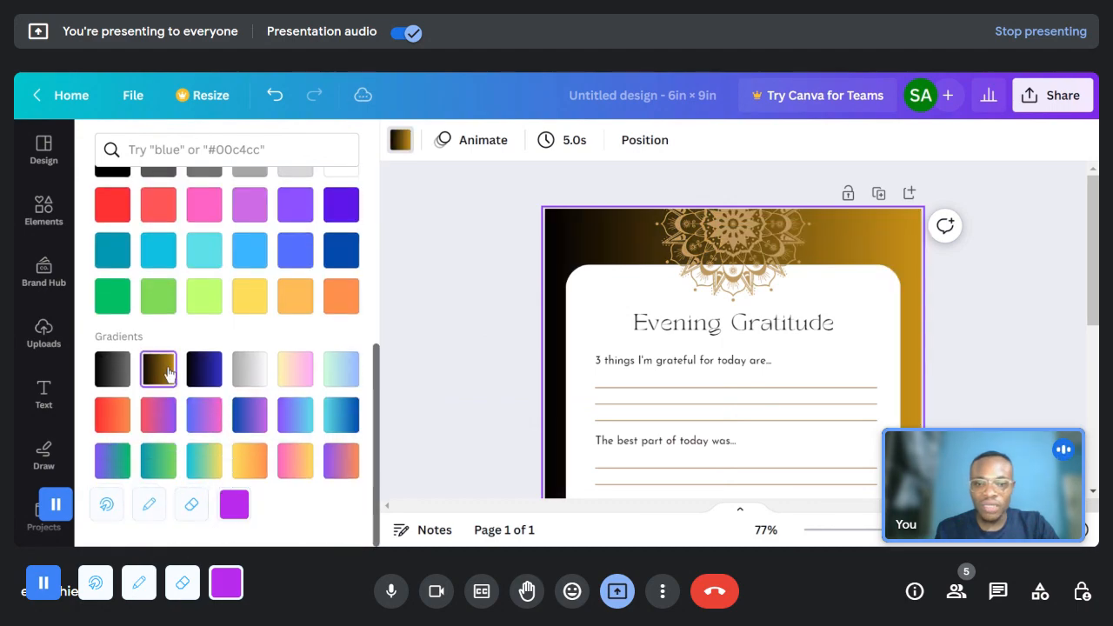
{"action": "left_click", "coordinate": [329, 461]}
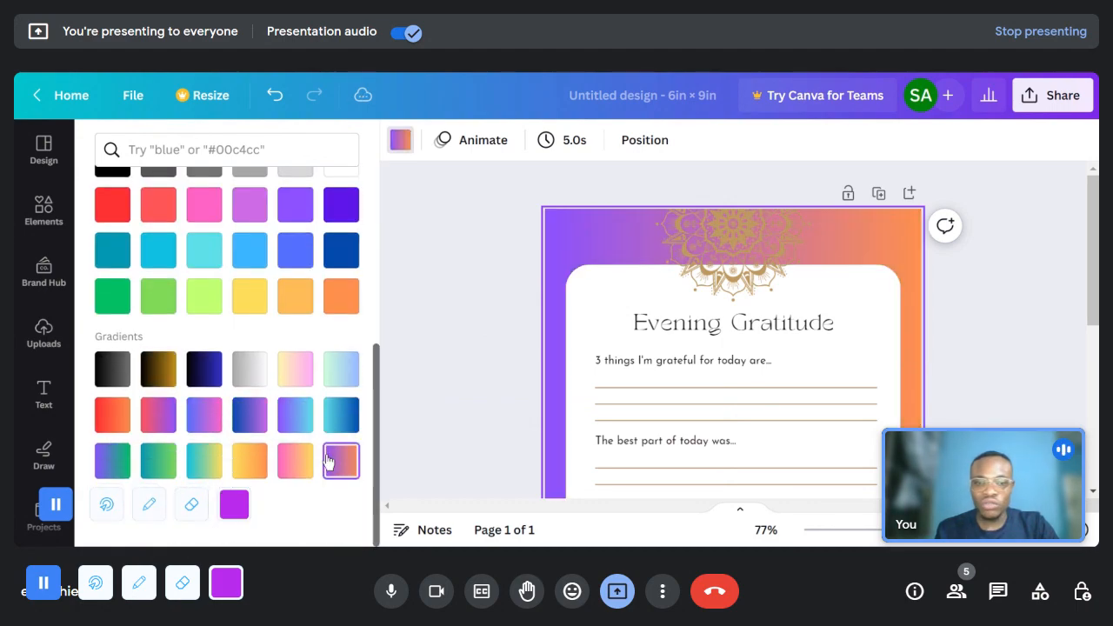
{"action": "scroll", "coordinate": [284, 364], "scroll_direction": "up", "scroll_amount": 2}
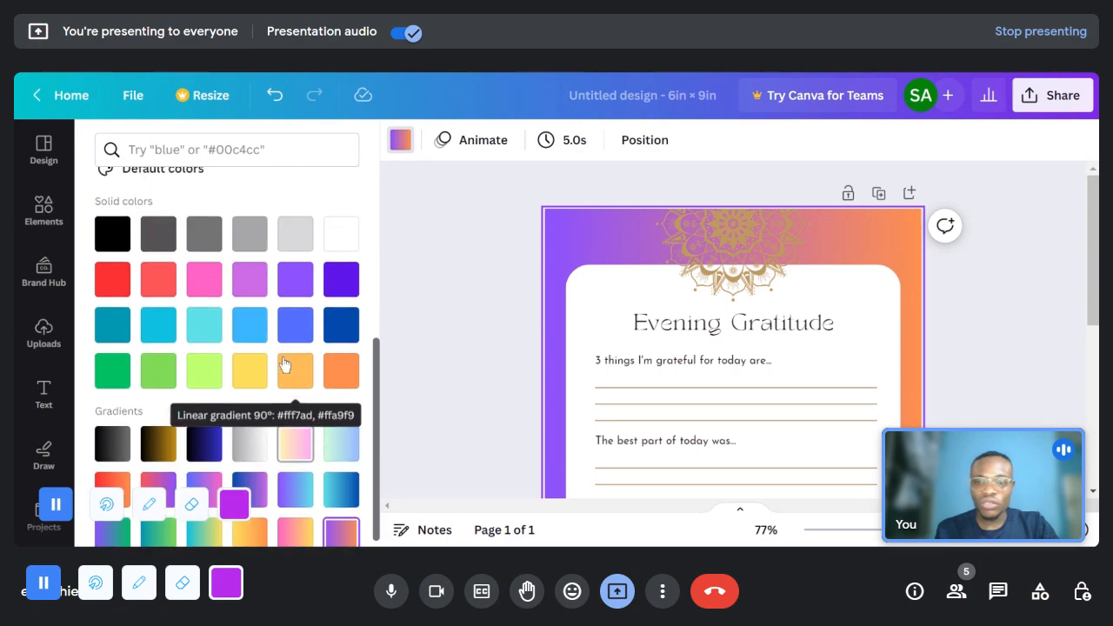
{"action": "left_click", "coordinate": [341, 336]}
- Apply the black-to-blue gradient to the page background
{"action": "scroll", "coordinate": [583, 353], "scroll_direction": "down", "scroll_amount": 2}
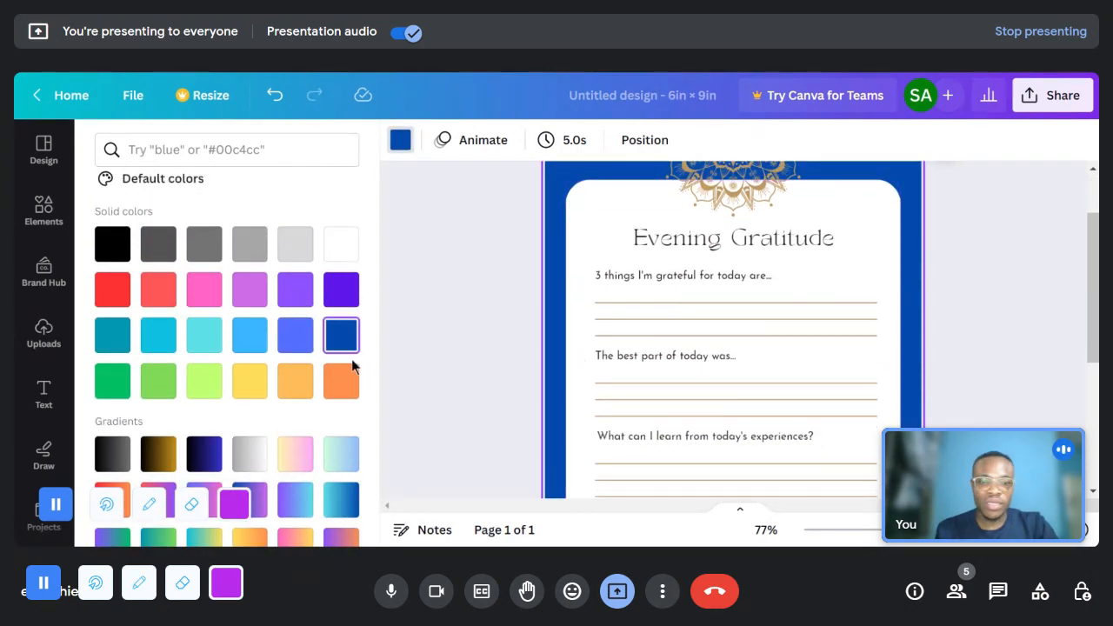
{"action": "scroll", "coordinate": [152, 345], "scroll_direction": "up", "scroll_amount": 2}
{"action": "scroll", "coordinate": [146, 347], "scroll_direction": "up", "scroll_amount": 3}
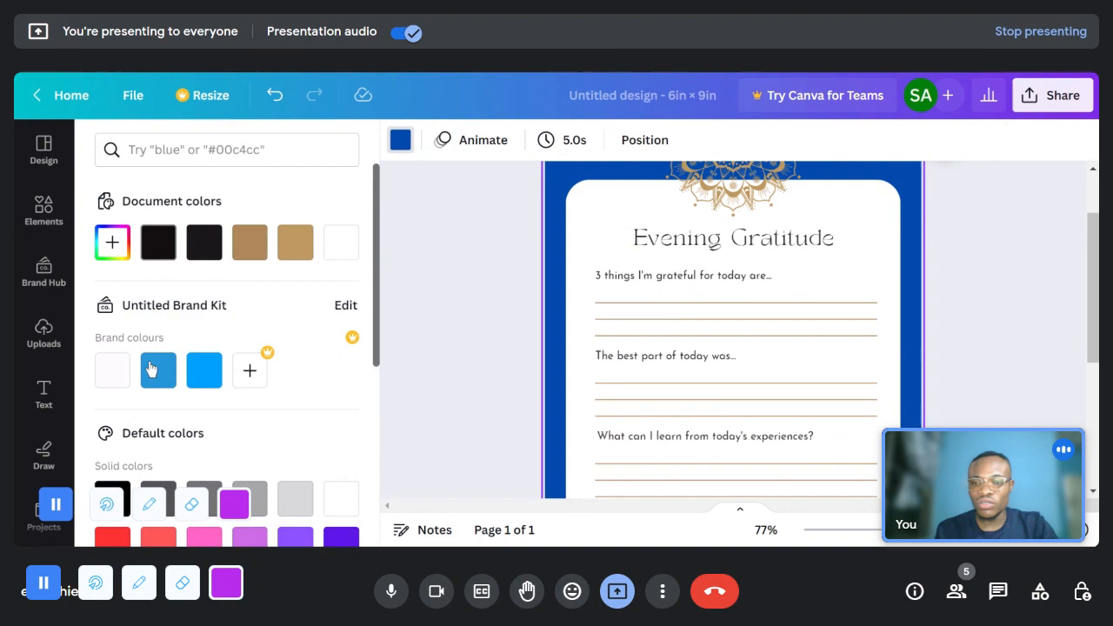
{"action": "scroll", "coordinate": [174, 392], "scroll_direction": "down", "scroll_amount": 5}
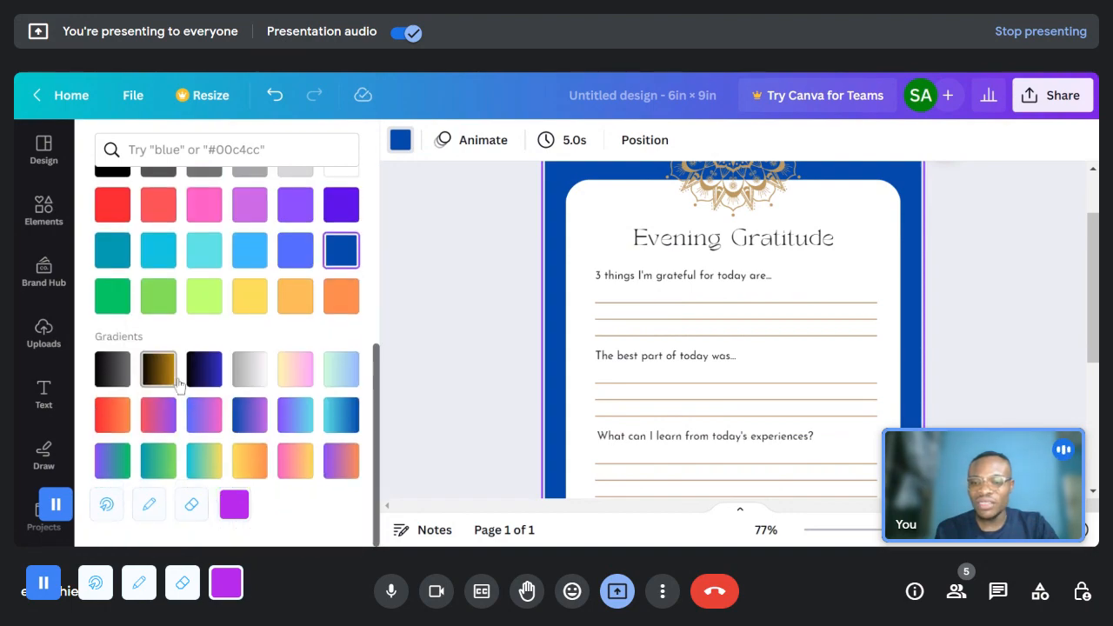
{"action": "left_click", "coordinate": [205, 376]}
{"action": "scroll", "coordinate": [604, 345], "scroll_direction": "down", "scroll_amount": 3}
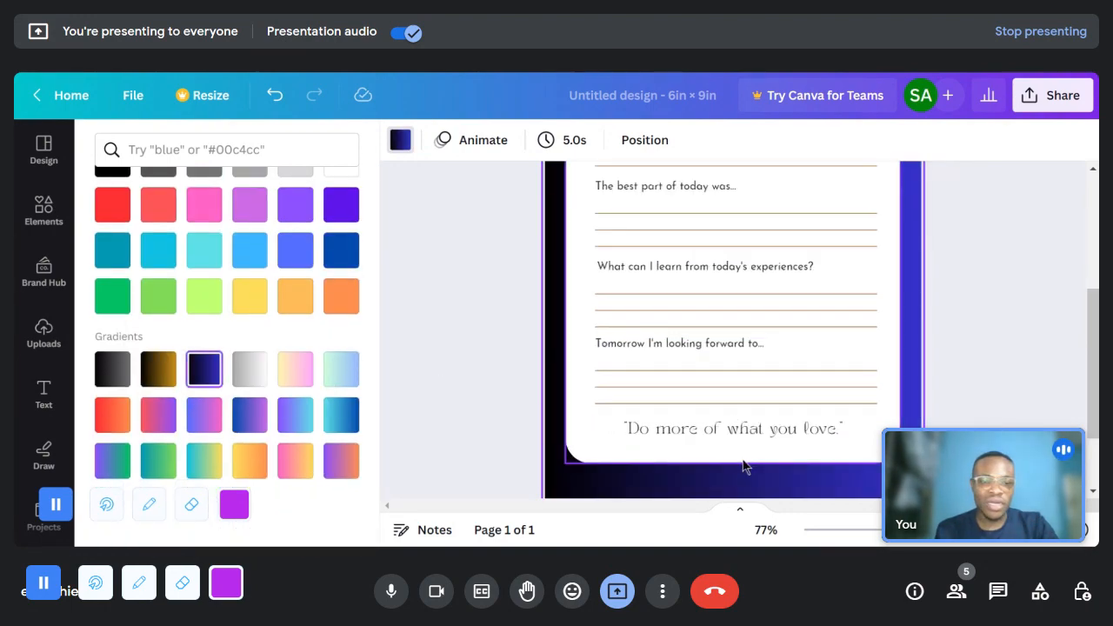
- Recolour the mandala above the heading, trying orange, cobalt blue, violet and light grey and settling on teal
{"action": "scroll", "coordinate": [756, 458], "scroll_direction": "up", "scroll_amount": 5}
{"action": "left_click", "coordinate": [717, 247]}
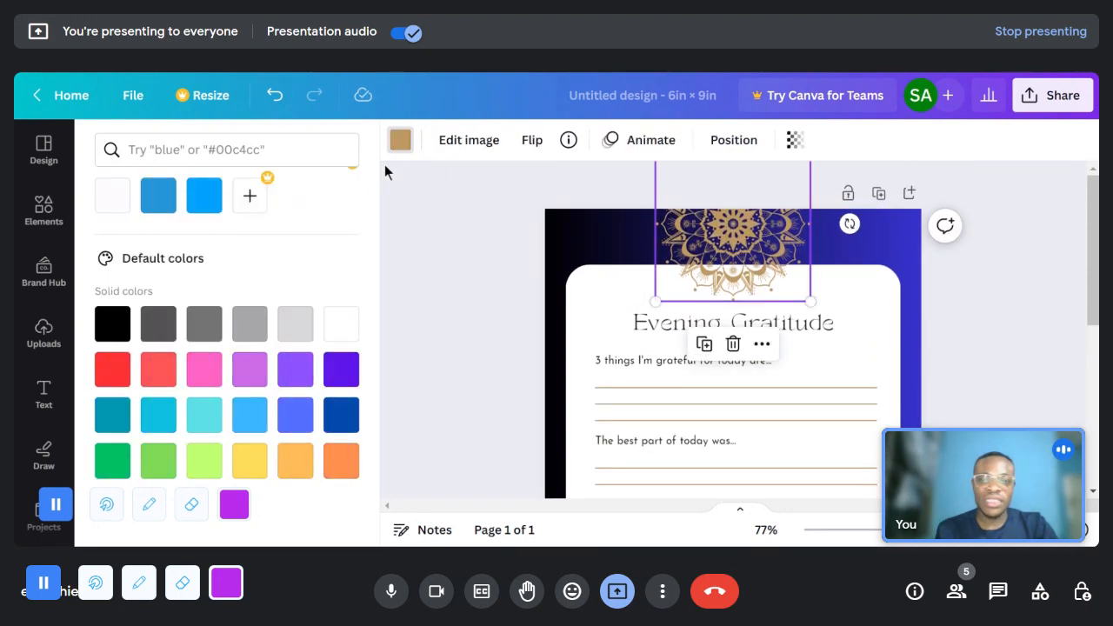
{"action": "left_click", "coordinate": [343, 468]}
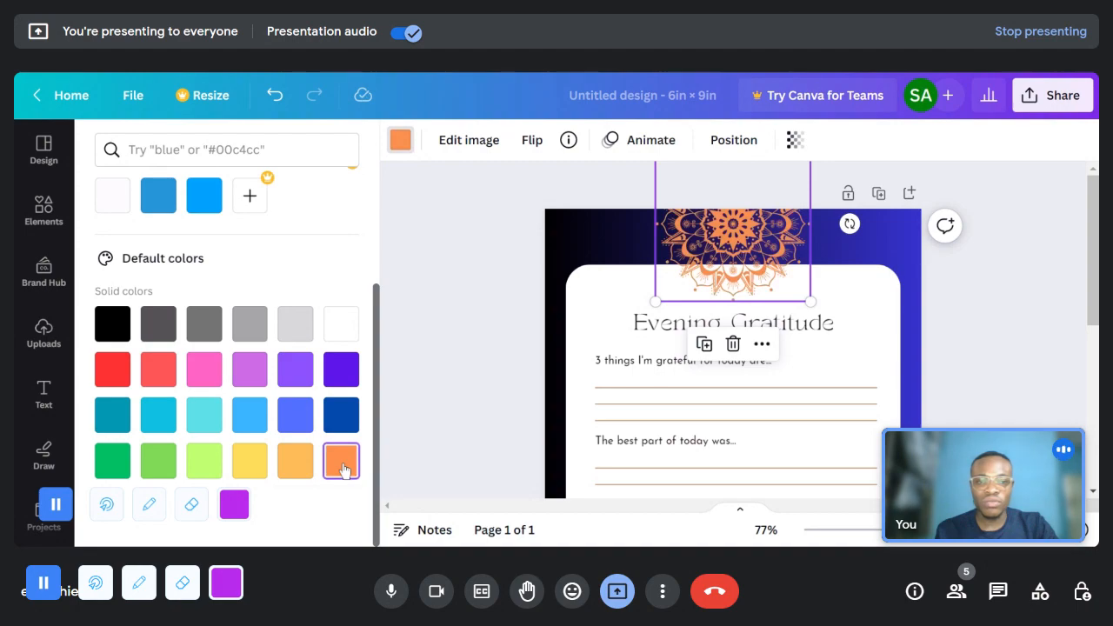
{"action": "left_click", "coordinate": [340, 415]}
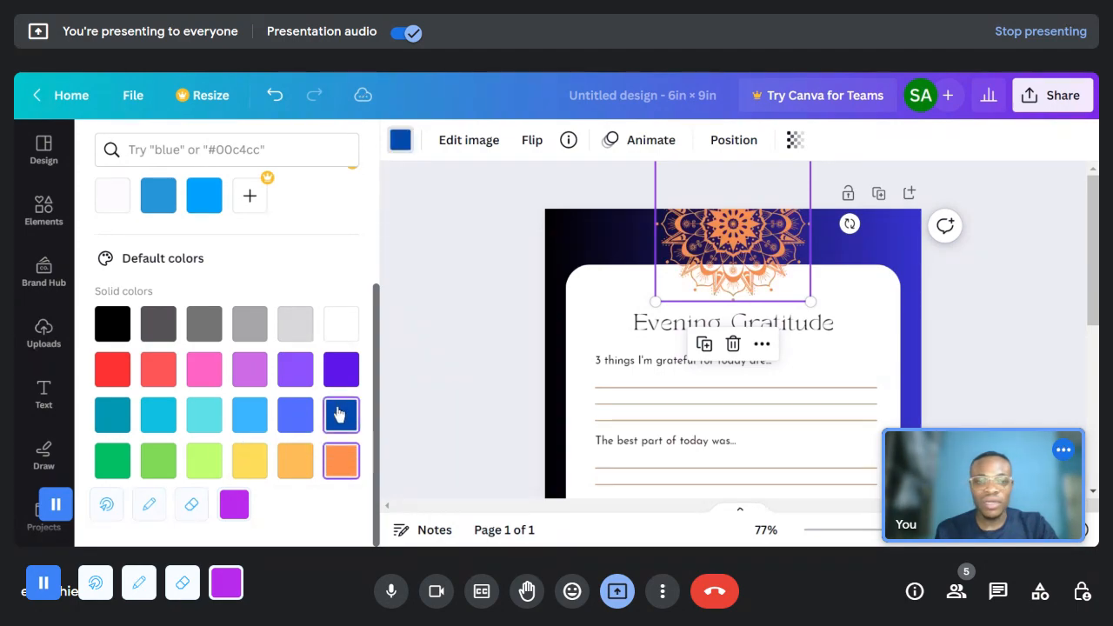
{"action": "left_click", "coordinate": [340, 468]}
{"action": "left_click", "coordinate": [341, 370]}
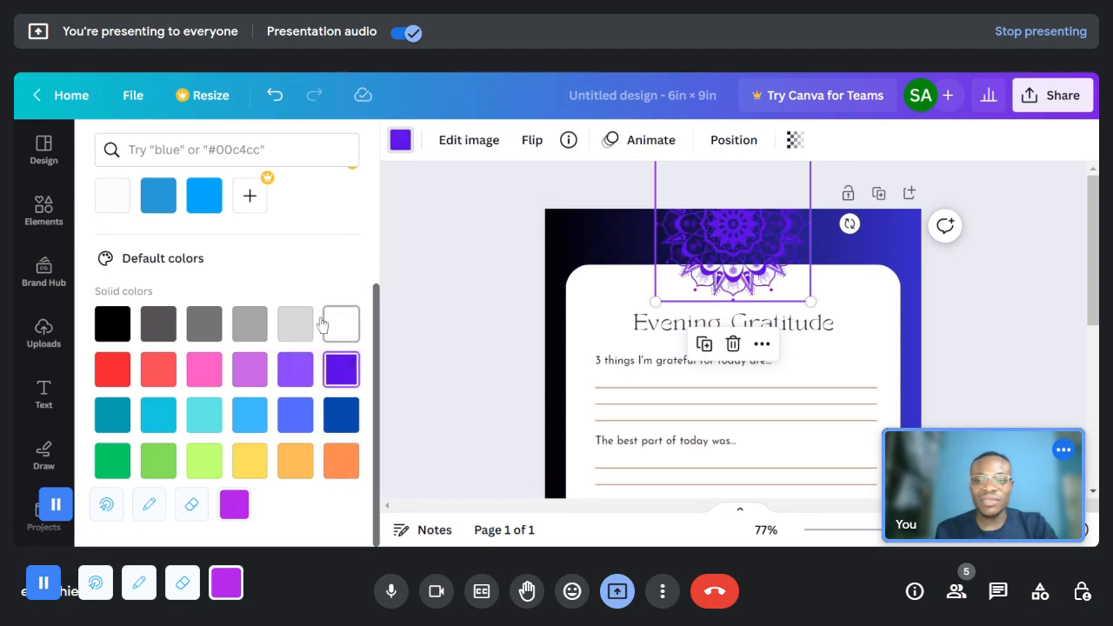
{"action": "left_click", "coordinate": [295, 324]}
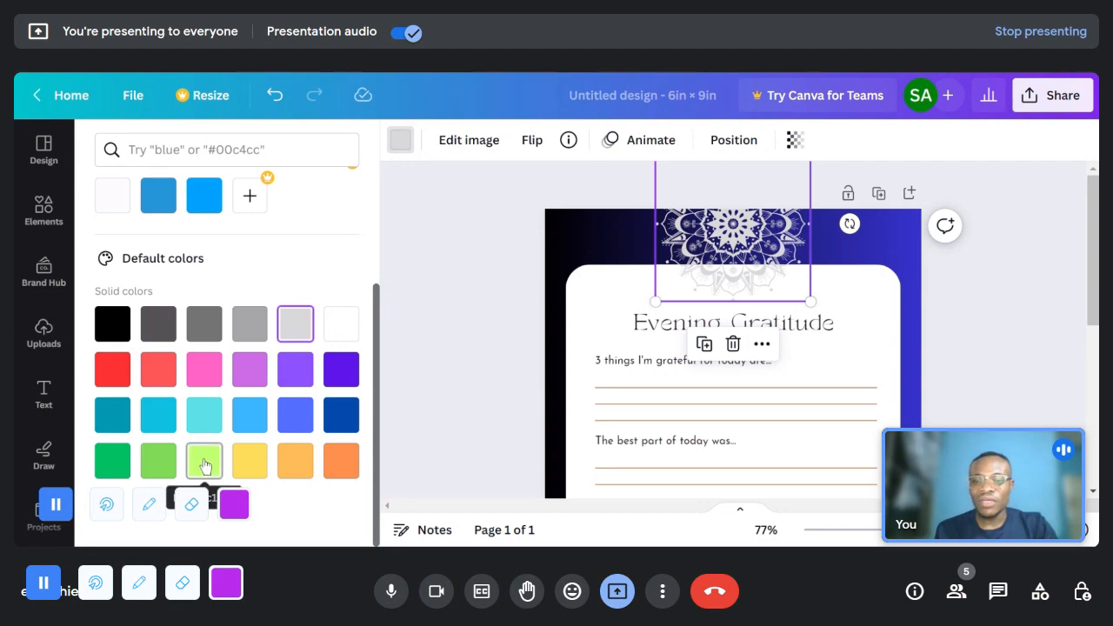
{"action": "left_click", "coordinate": [126, 416]}
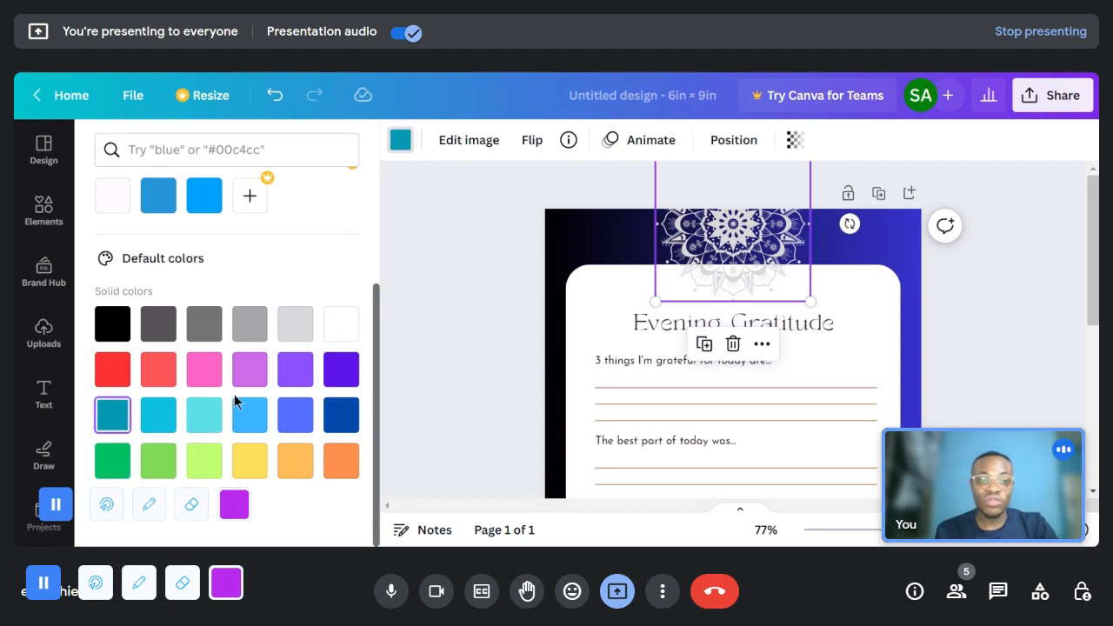
{"action": "left_click", "coordinate": [1004, 374]}
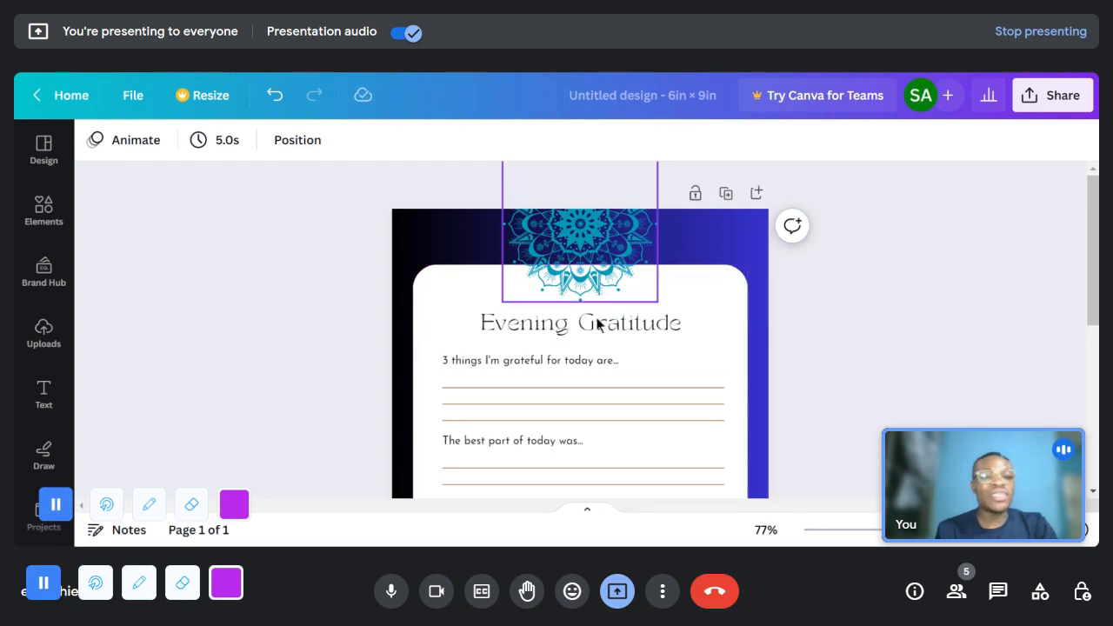
- Try the Evening Gratitude heading in the Josefin Sans Regular, Special Elite and Halimum fonts
{"action": "left_click_drag", "start_coordinate": [895, 531], "coordinate": [901, 531]}
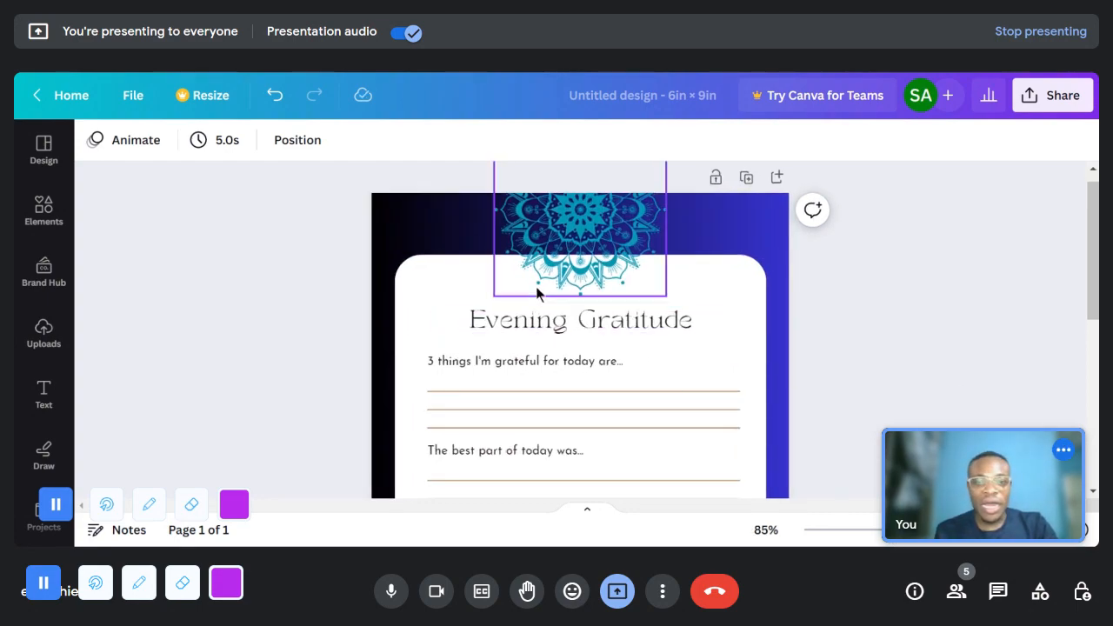
{"action": "left_click", "coordinate": [557, 328]}
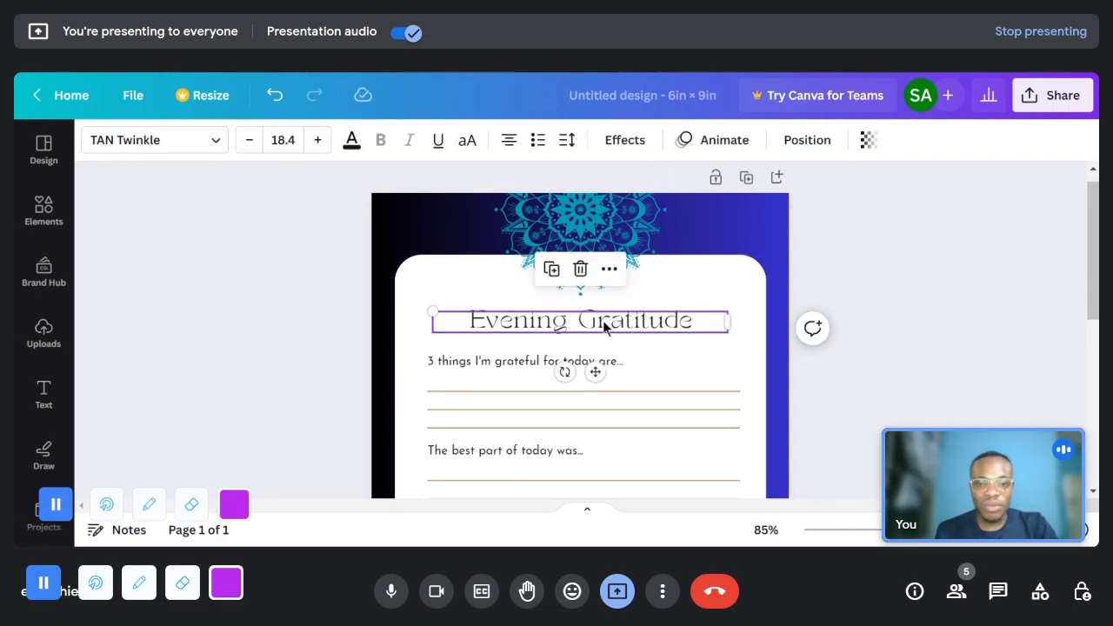
{"action": "left_click", "coordinate": [168, 145]}
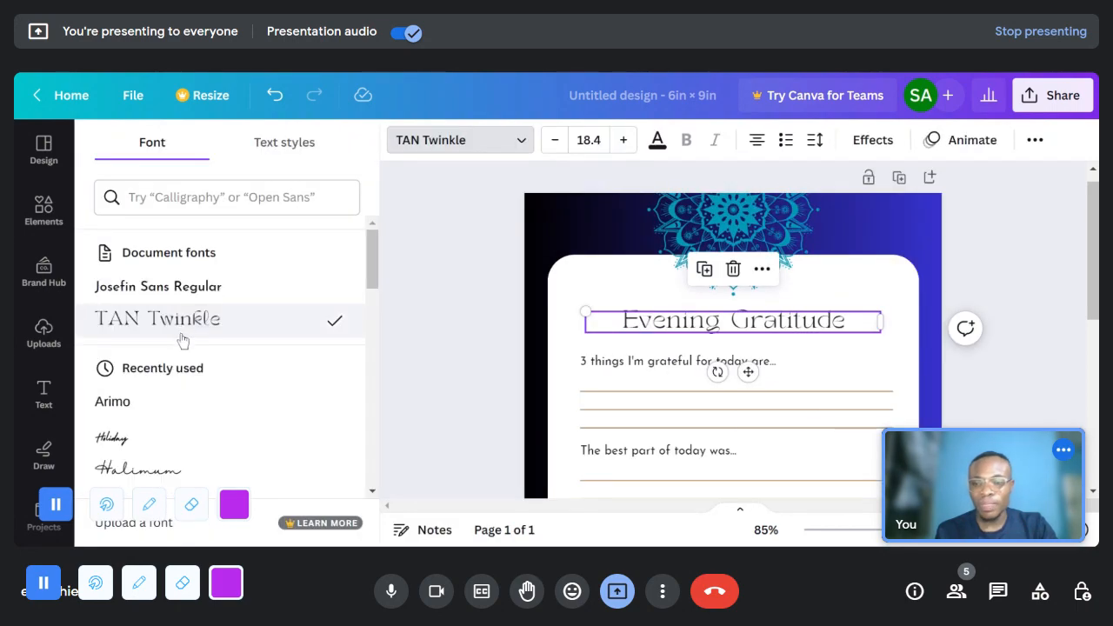
{"action": "left_click", "coordinate": [206, 294]}
{"action": "scroll", "coordinate": [213, 330], "scroll_direction": "down", "scroll_amount": 5}
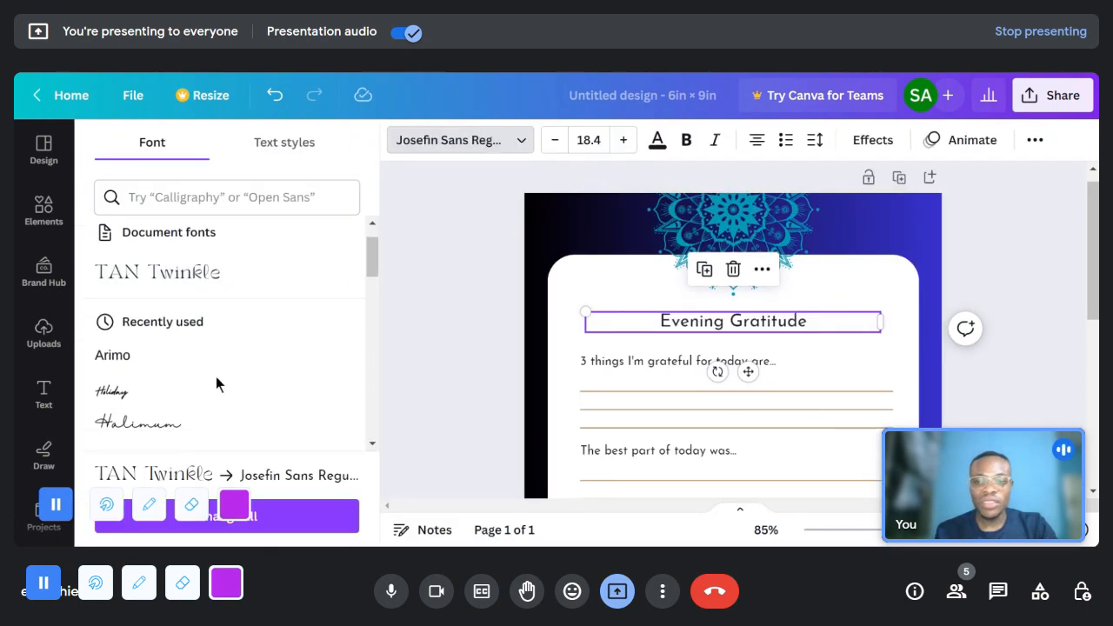
{"action": "scroll", "coordinate": [215, 335], "scroll_direction": "up", "scroll_amount": 2}
{"action": "left_click", "coordinate": [209, 329]}
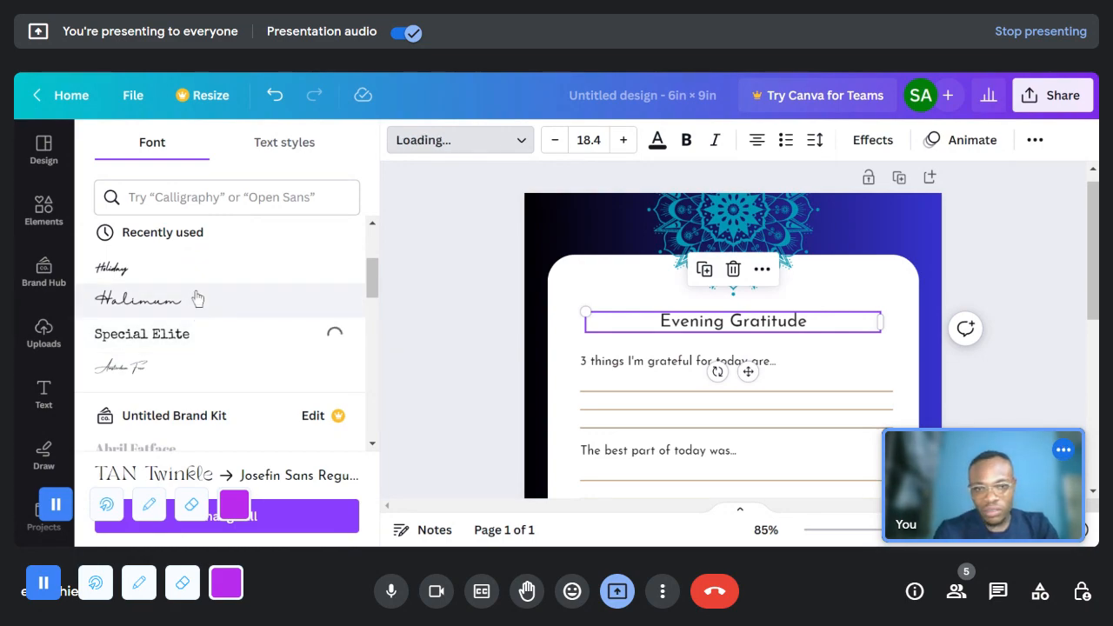
{"action": "left_click", "coordinate": [198, 298]}
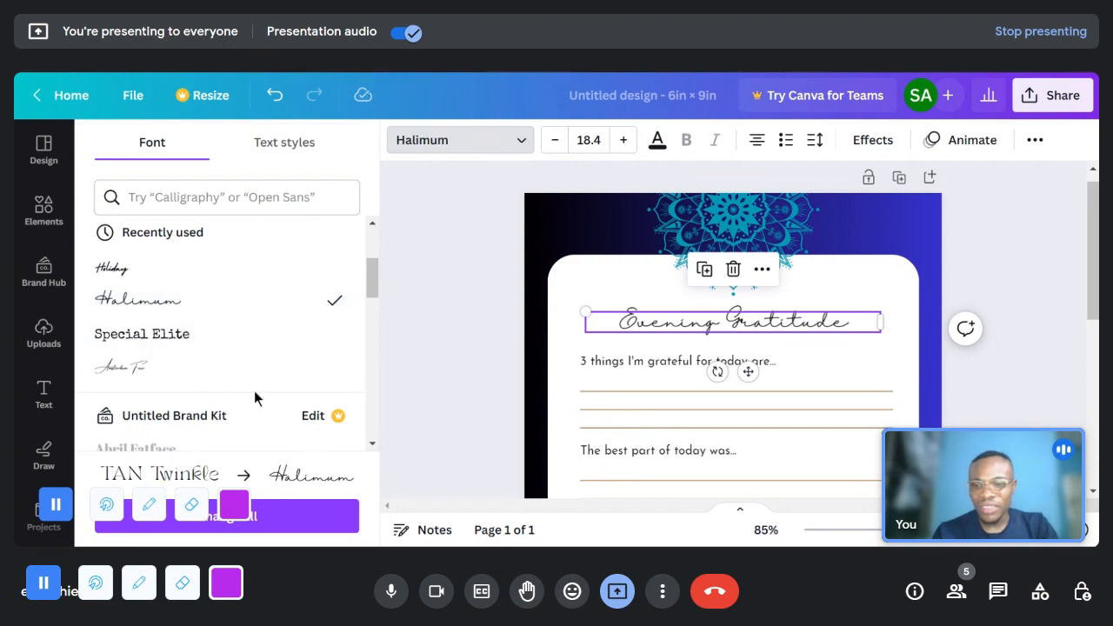
- Try the Archivo Black and Bukhari Script fonts on the Evening Gratitude heading
{"action": "scroll", "coordinate": [254, 390], "scroll_direction": "down", "scroll_amount": 10}
{"action": "scroll", "coordinate": [252, 393], "scroll_direction": "down", "scroll_amount": 3}
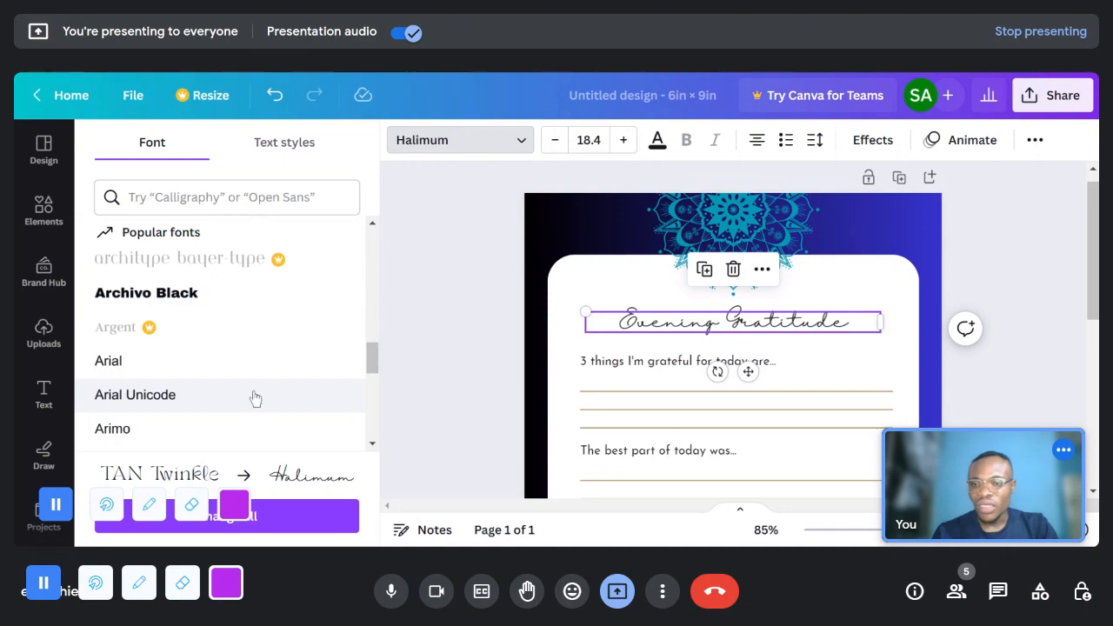
{"action": "scroll", "coordinate": [250, 391], "scroll_direction": "up", "scroll_amount": 4}
{"action": "left_click", "coordinate": [209, 382]}
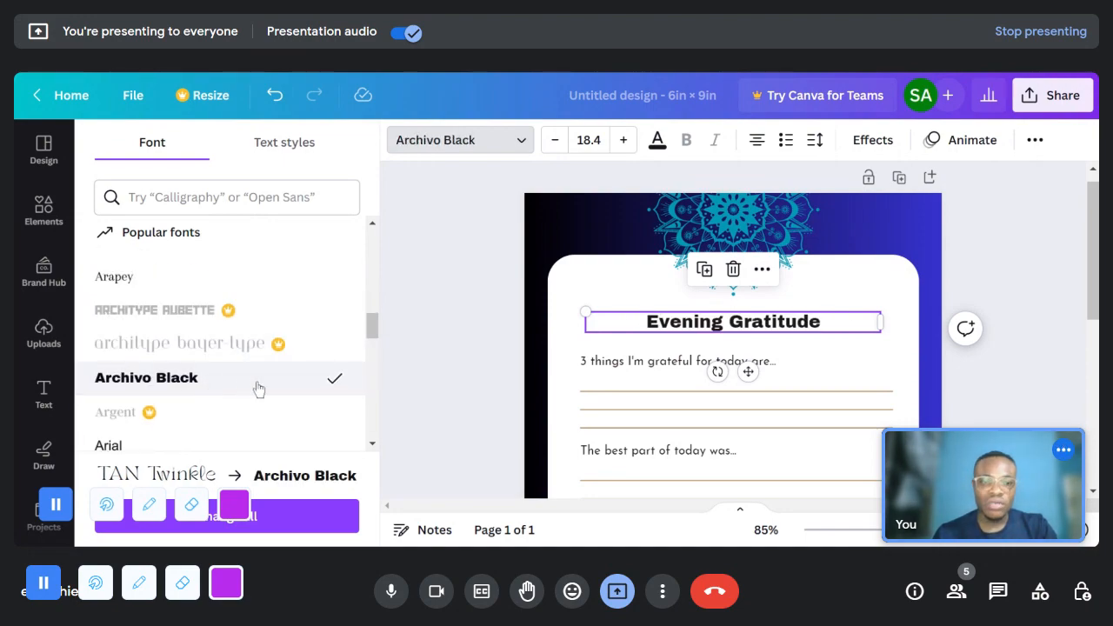
{"action": "scroll", "coordinate": [156, 396], "scroll_direction": "down", "scroll_amount": 5}
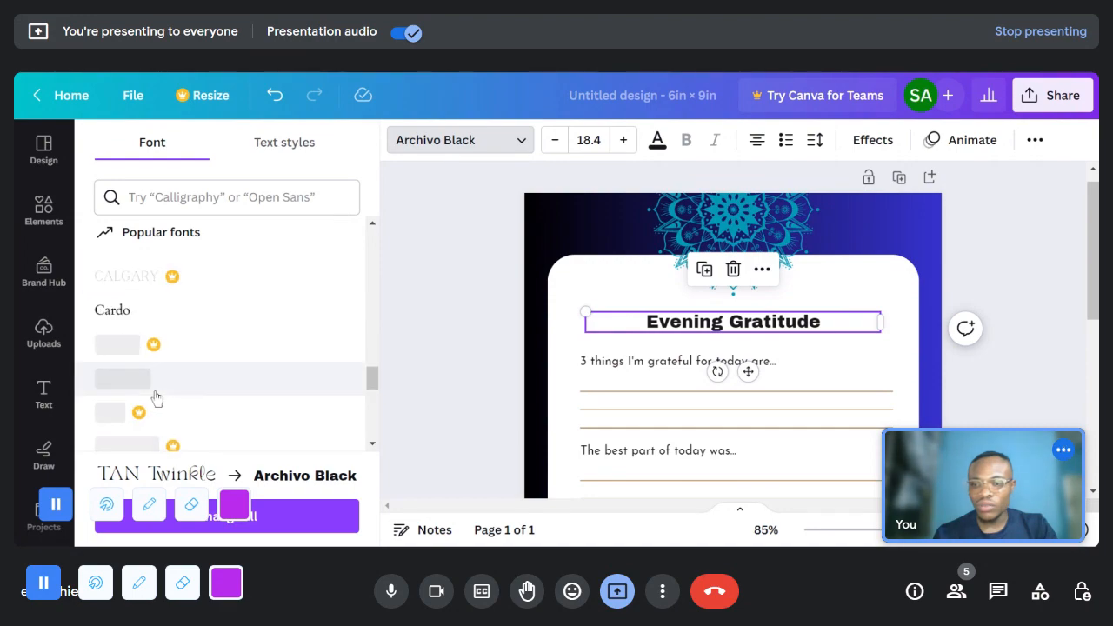
{"action": "scroll", "coordinate": [157, 395], "scroll_direction": "up", "scroll_amount": 1}
{"action": "left_click", "coordinate": [201, 300]}
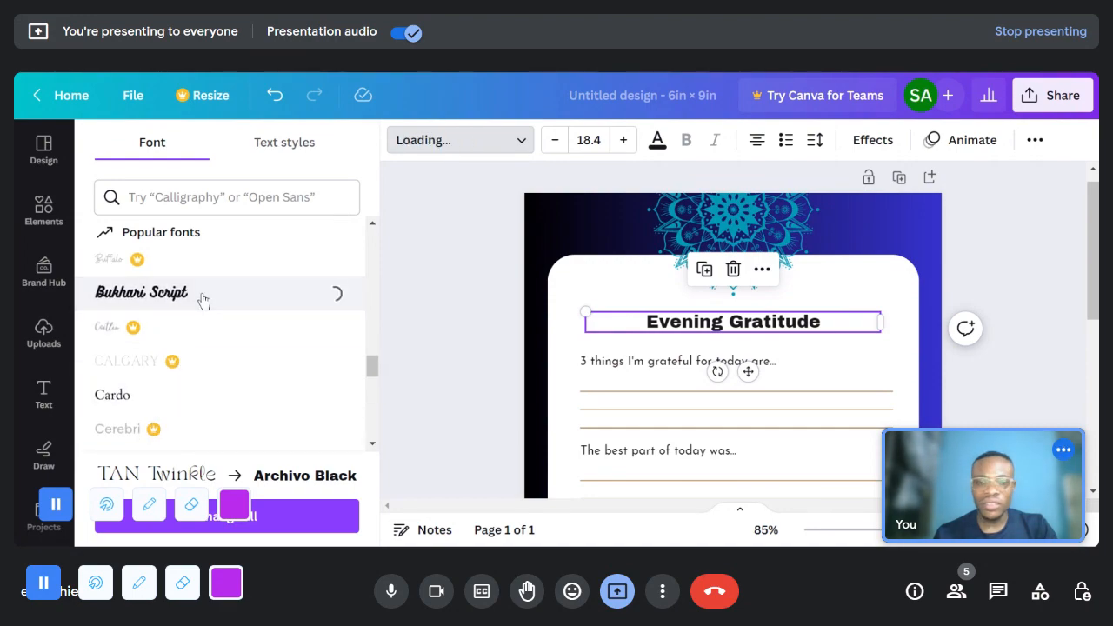
- Set the Evening Gratitude heading in Copperplate Gothic 30 AB and increase its font size by several points
{"action": "scroll", "coordinate": [201, 352], "scroll_direction": "down", "scroll_amount": 5}
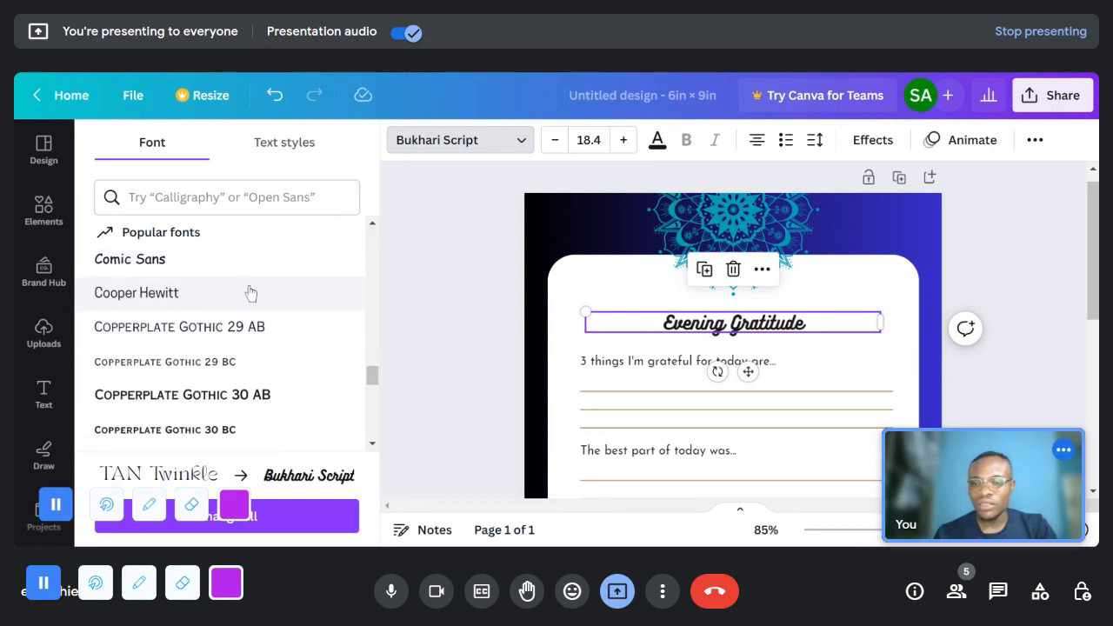
{"action": "left_click", "coordinate": [236, 393]}
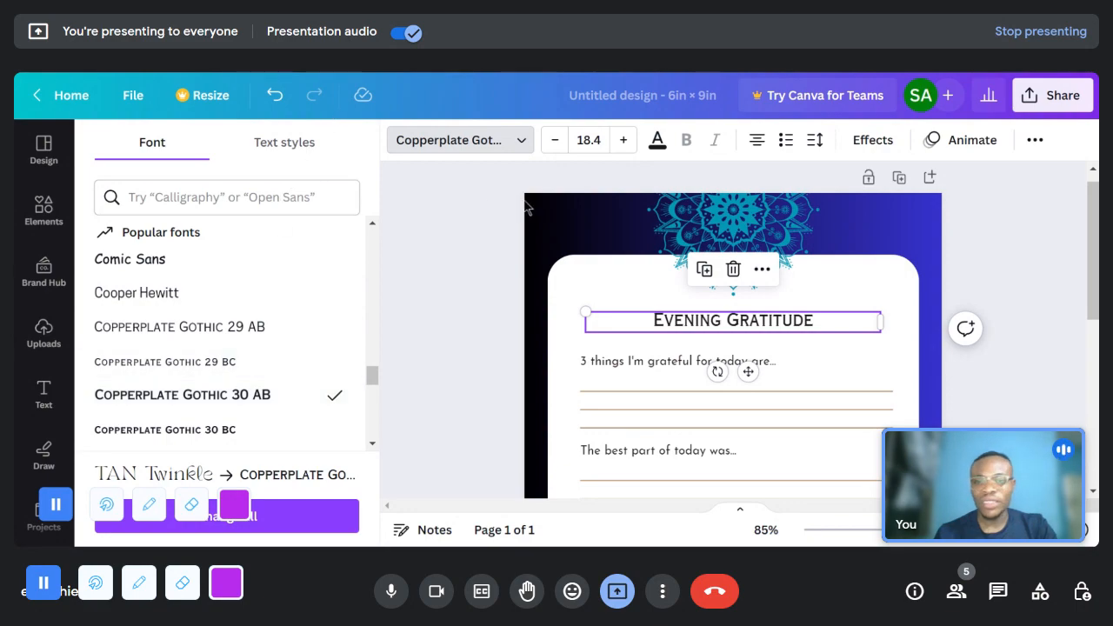
{"action": "double_click", "coordinate": [622, 140]}
{"action": "double_click", "coordinate": [622, 140]}
{"action": "double_click", "coordinate": [622, 140]}
{"action": "double_click", "coordinate": [623, 140]}
{"action": "left_click", "coordinate": [1028, 268]}
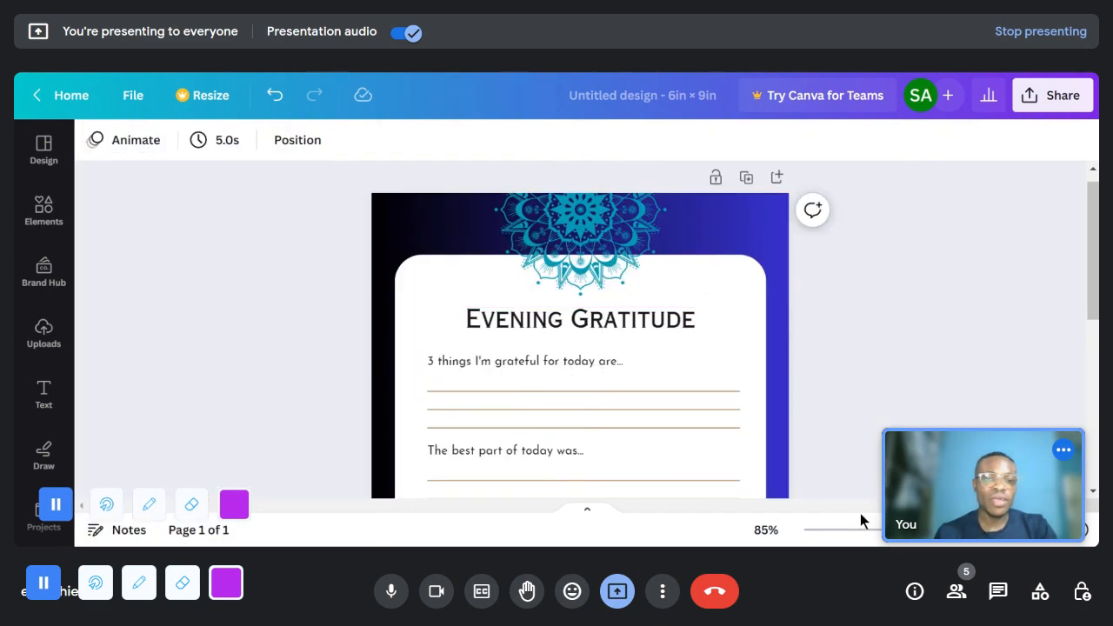
- Review the Evening Gratitude page's prompts, writing lines and the closing "Do more of what you love." quote
{"action": "scroll", "coordinate": [826, 503], "scroll_direction": "down", "scroll_amount": 3}
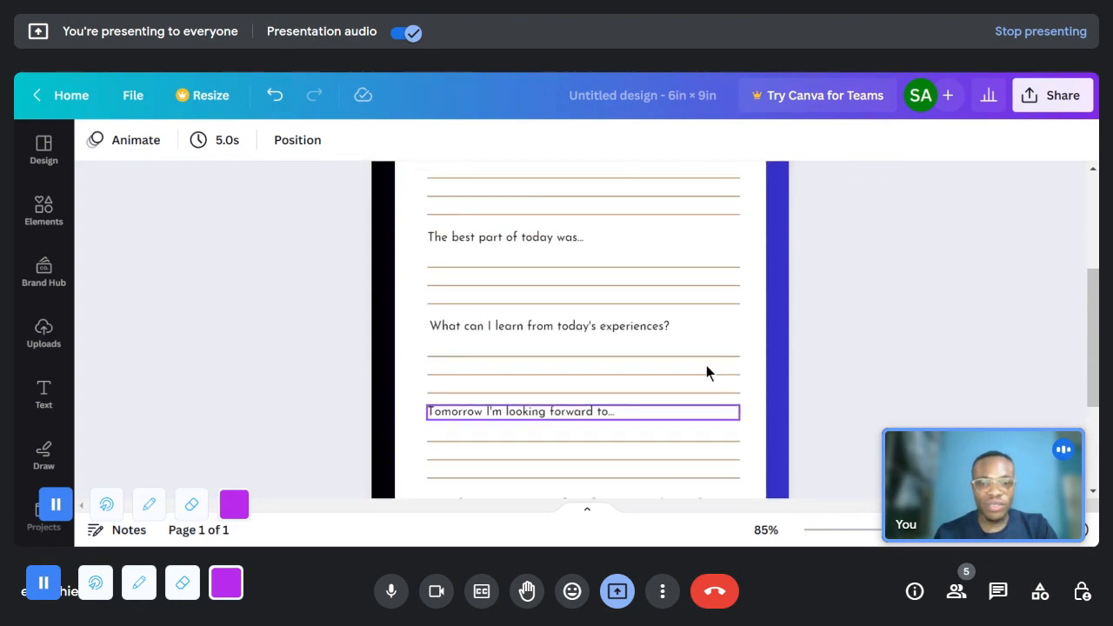
{"action": "scroll", "coordinate": [437, 266], "scroll_direction": "up", "scroll_amount": 2}
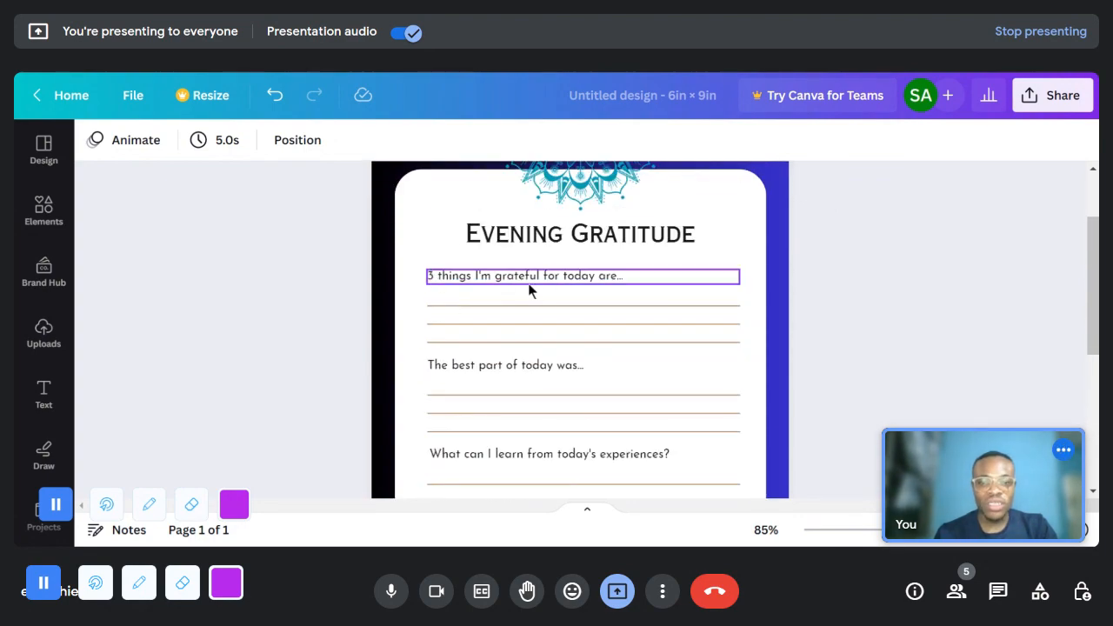
{"action": "scroll", "coordinate": [516, 405], "scroll_direction": "down", "scroll_amount": 4}
{"action": "scroll", "coordinate": [513, 409], "scroll_direction": "up", "scroll_amount": 2}
{"action": "scroll", "coordinate": [500, 363], "scroll_direction": "down", "scroll_amount": 2}
{"action": "scroll", "coordinate": [544, 339], "scroll_direction": "up", "scroll_amount": 5}
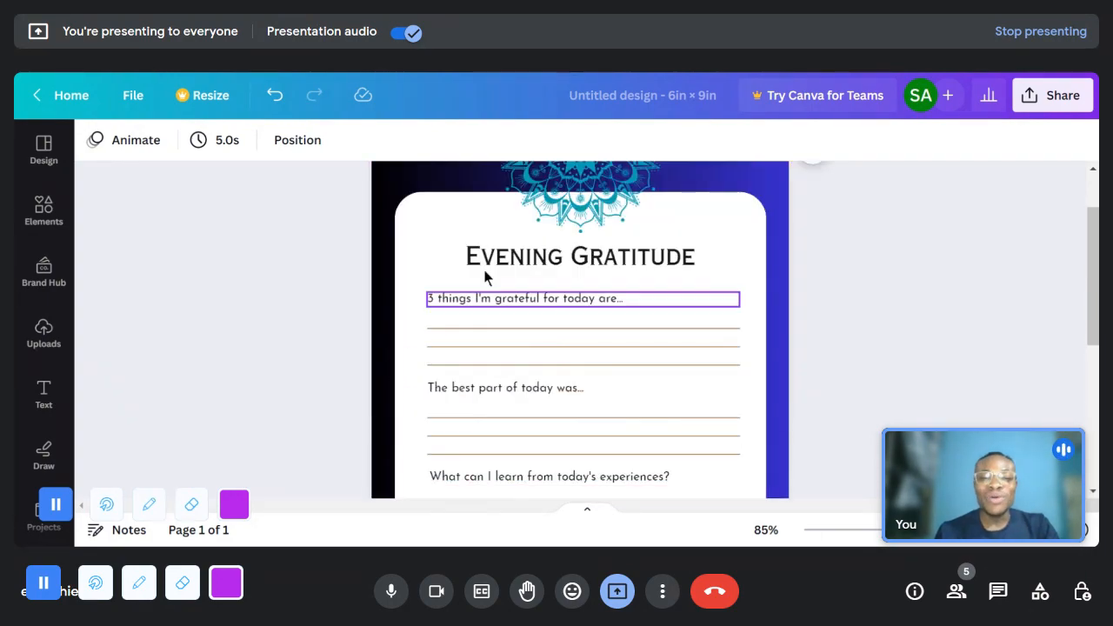
{"action": "scroll", "coordinate": [494, 421], "scroll_direction": "down", "scroll_amount": 3}
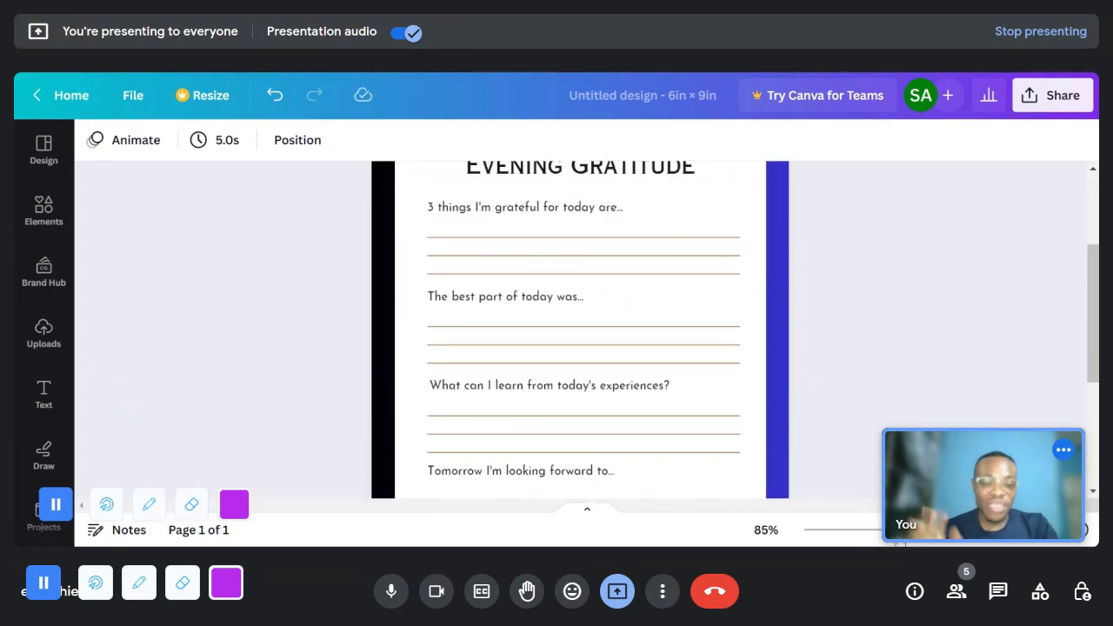
{"action": "scroll", "coordinate": [827, 449], "scroll_direction": "down", "scroll_amount": 3}
{"action": "scroll", "coordinate": [784, 405], "scroll_direction": "down", "scroll_amount": 3}
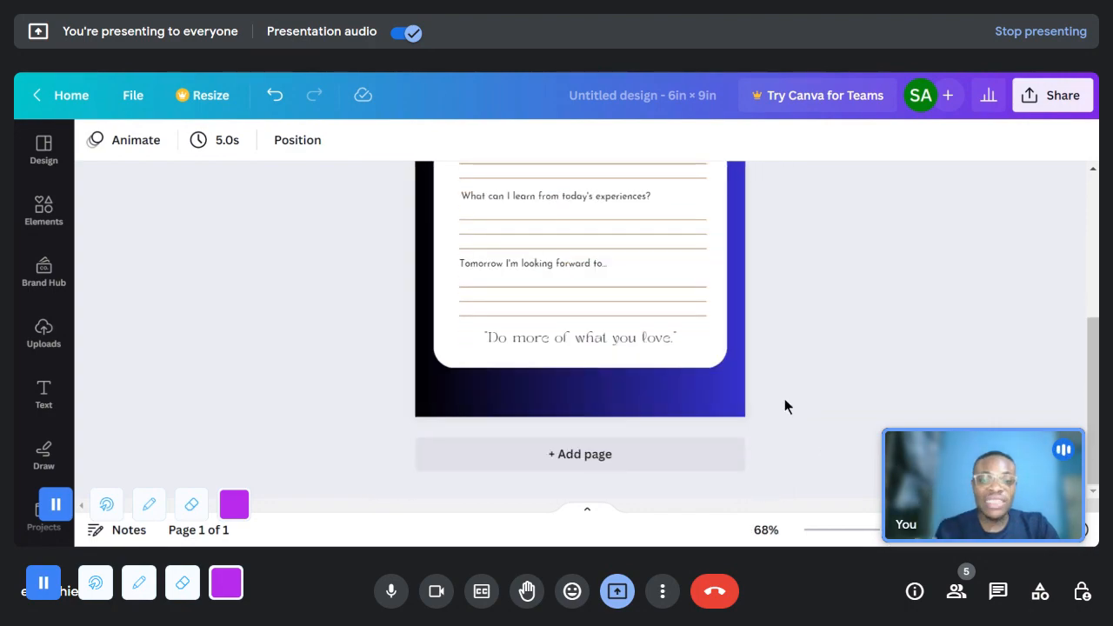
{"action": "double_click", "coordinate": [542, 338]}
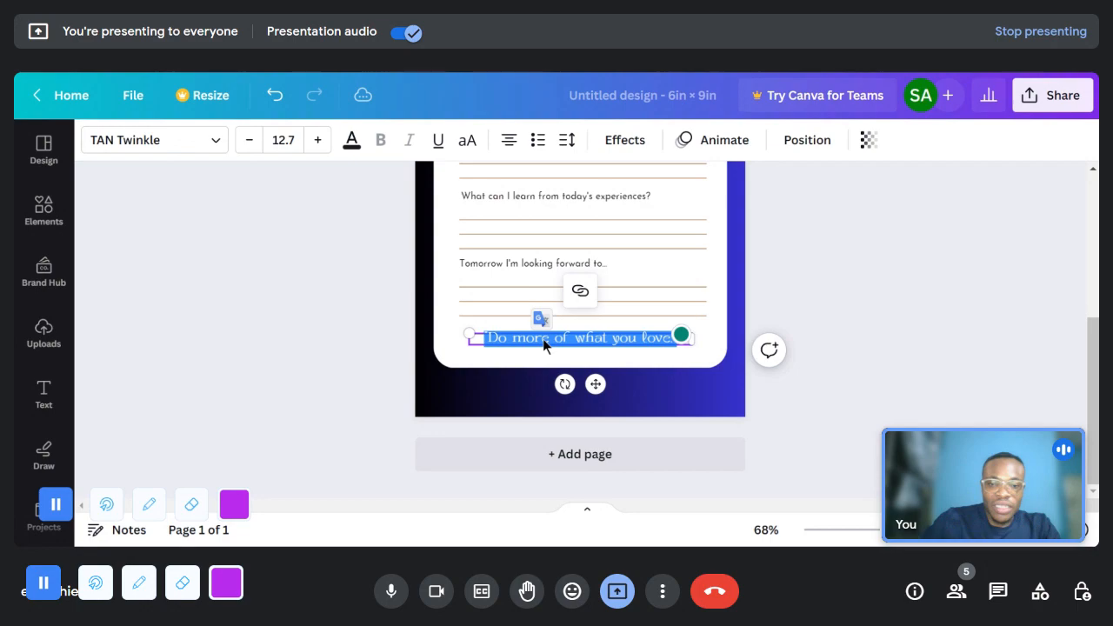
{"action": "left_click", "coordinate": [896, 383]}
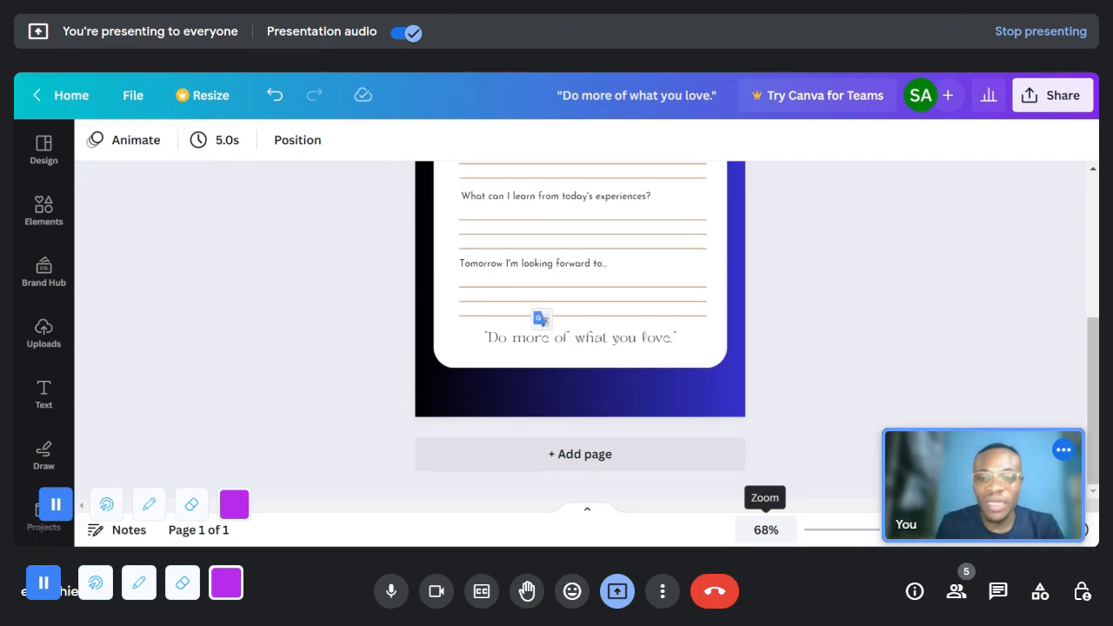
- Duplicate the finished Evening Gratitude page repeatedly until the design has 30 pages
{"action": "left_click_drag", "start_coordinate": [874, 530], "coordinate": [863, 529]}
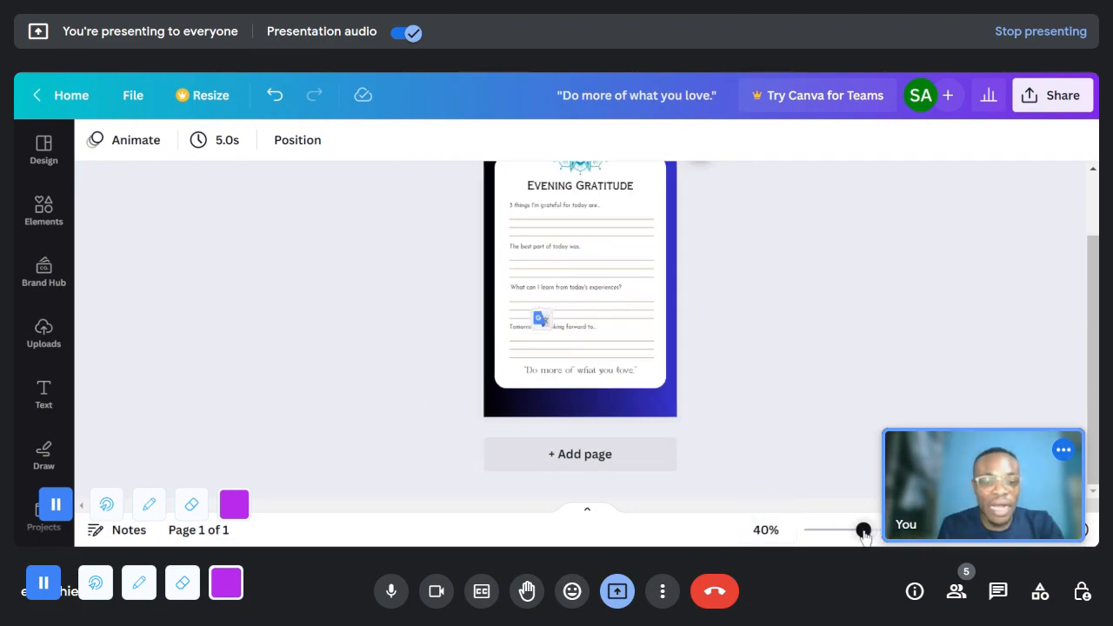
{"action": "scroll", "coordinate": [652, 339], "scroll_direction": "up", "scroll_amount": 1}
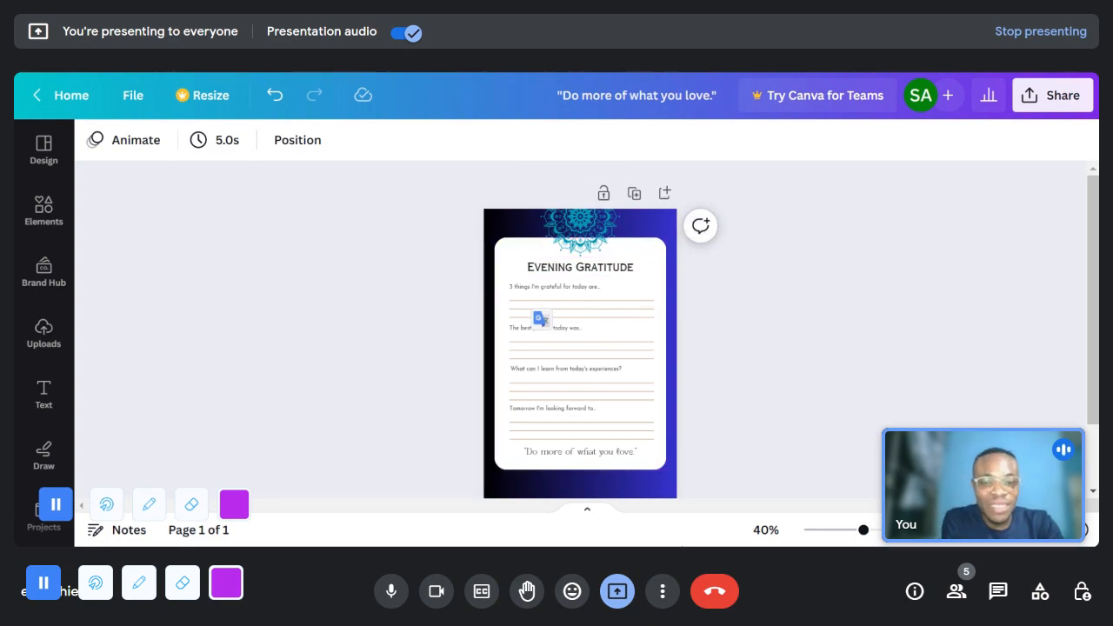
{"action": "left_click", "coordinate": [634, 195]}
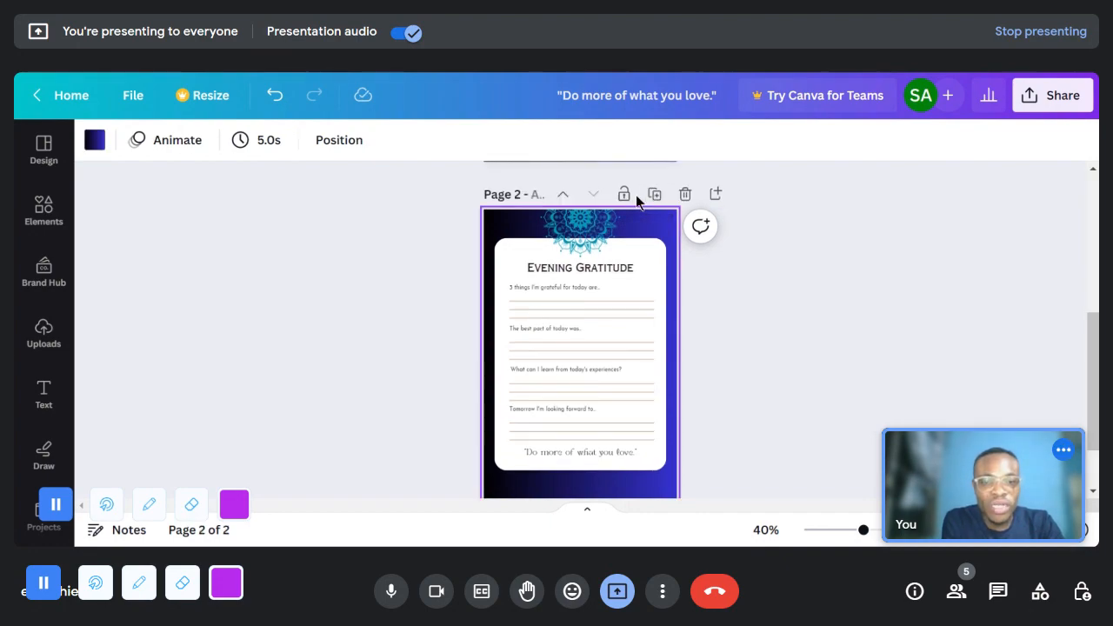
{"action": "left_click", "coordinate": [654, 195]}
{"action": "left_click", "coordinate": [655, 195]}
{"action": "left_click", "coordinate": [654, 195]}
{"action": "left_click", "coordinate": [655, 196]}
{"action": "left_click", "coordinate": [655, 197]}
{"action": "left_click", "coordinate": [654, 196]}
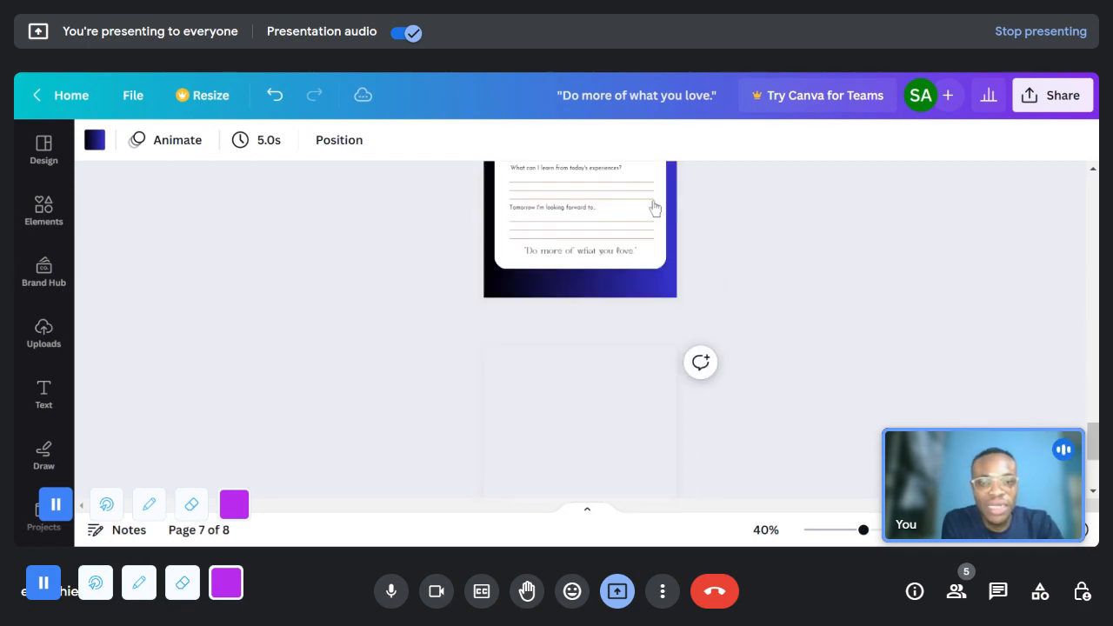
{"action": "left_click", "coordinate": [655, 197]}
{"action": "left_click", "coordinate": [656, 198]}
{"action": "left_click", "coordinate": [656, 200]}
{"action": "left_click", "coordinate": [656, 200]}
{"action": "left_click", "coordinate": [656, 200]}
{"action": "left_click", "coordinate": [655, 201]}
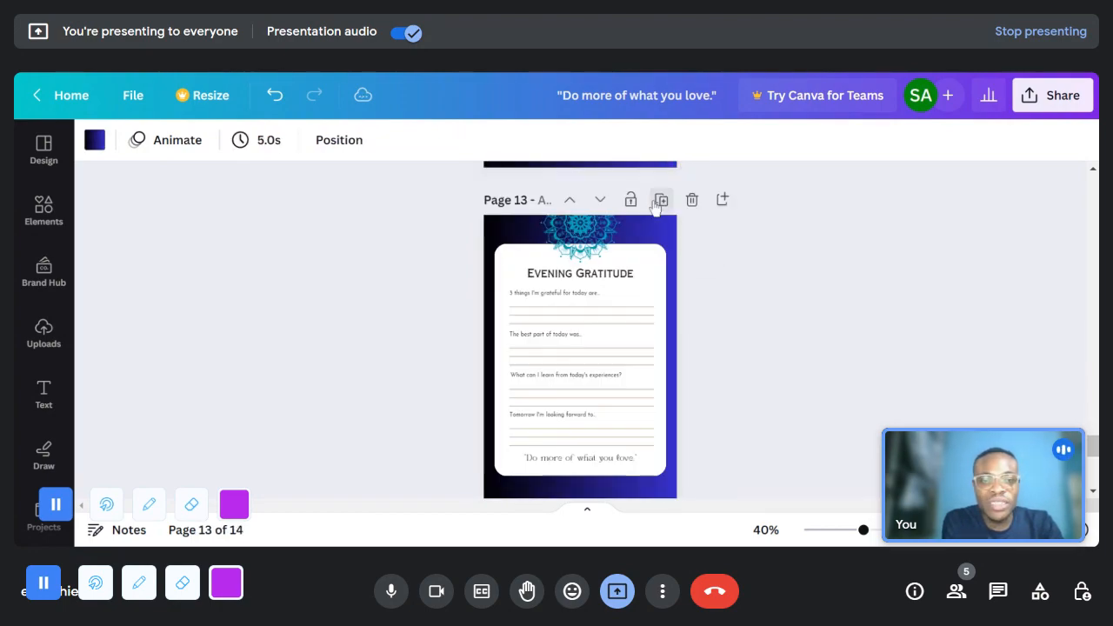
{"action": "left_click", "coordinate": [655, 202]}
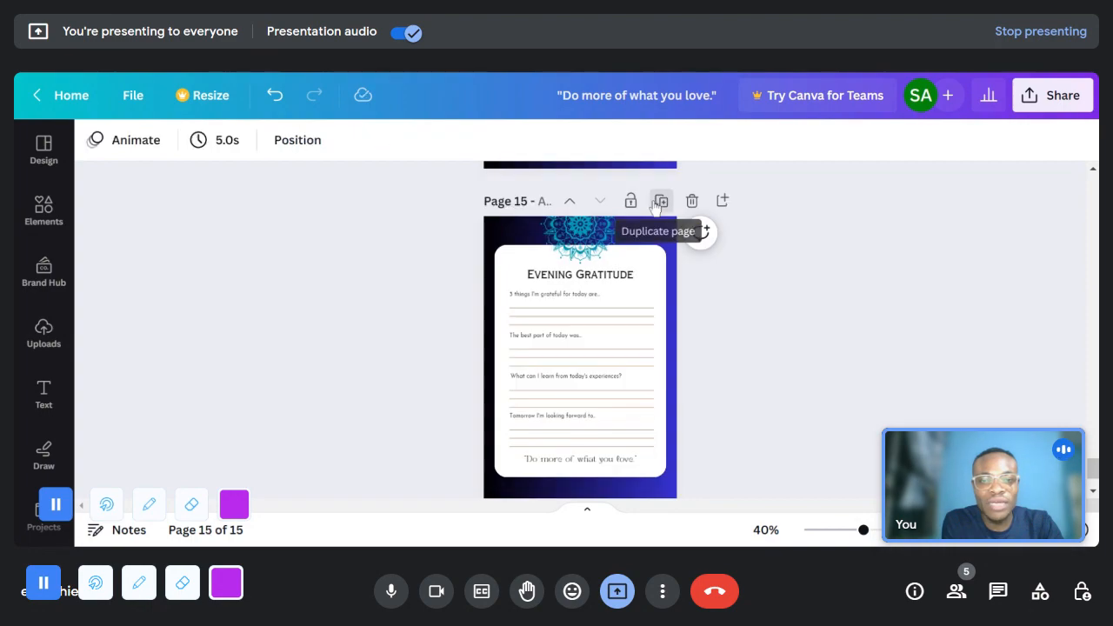
{"action": "left_click", "coordinate": [655, 202]}
{"action": "left_click", "coordinate": [655, 202]}
{"action": "left_click", "coordinate": [658, 202]}
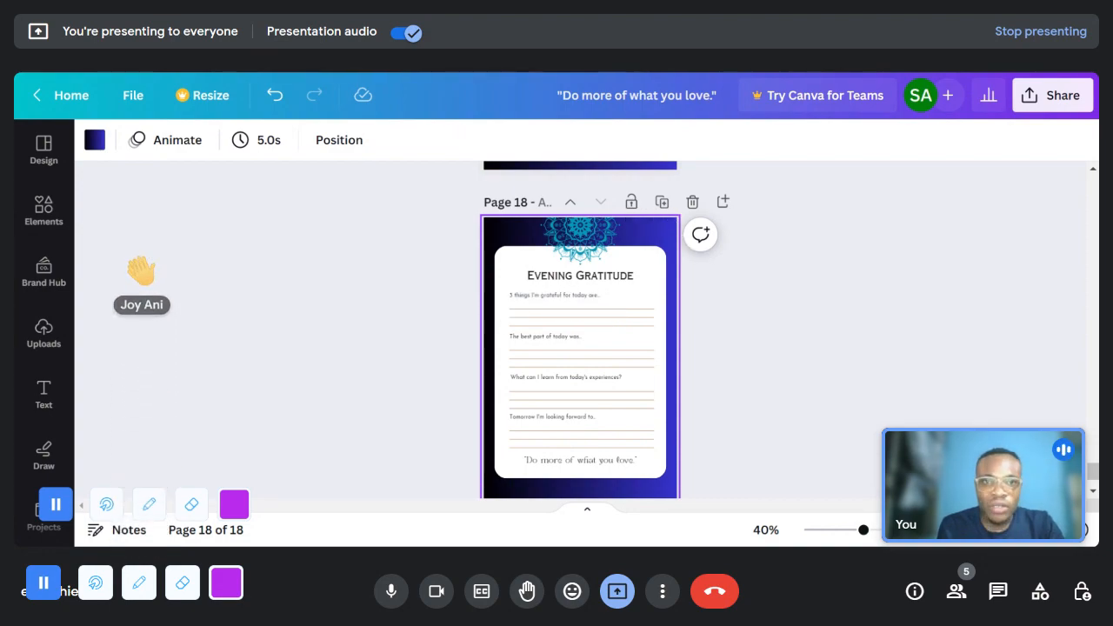
{"action": "left_click", "coordinate": [661, 203]}
{"action": "left_click", "coordinate": [662, 203]}
{"action": "left_click", "coordinate": [665, 209]}
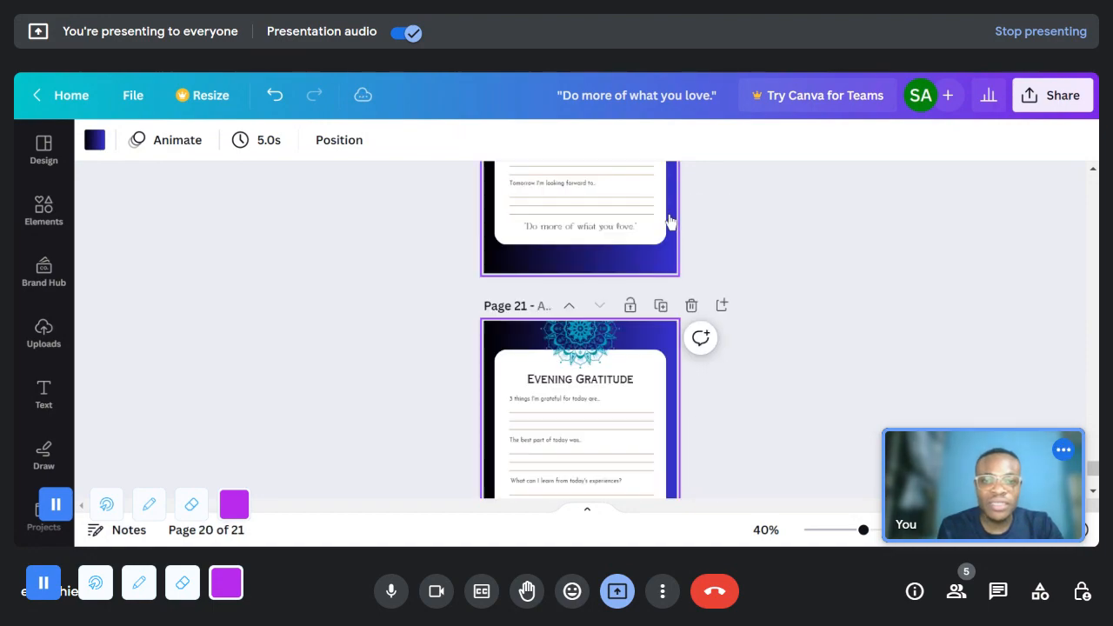
{"action": "left_click", "coordinate": [665, 209]}
{"action": "left_click", "coordinate": [668, 217]}
{"action": "left_click", "coordinate": [668, 217]}
{"action": "left_click", "coordinate": [668, 218]}
{"action": "left_click", "coordinate": [669, 217]}
{"action": "left_click", "coordinate": [669, 217]}
{"action": "left_click", "coordinate": [669, 217]}
{"action": "left_click", "coordinate": [662, 209]}
{"action": "left_click", "coordinate": [663, 209]}
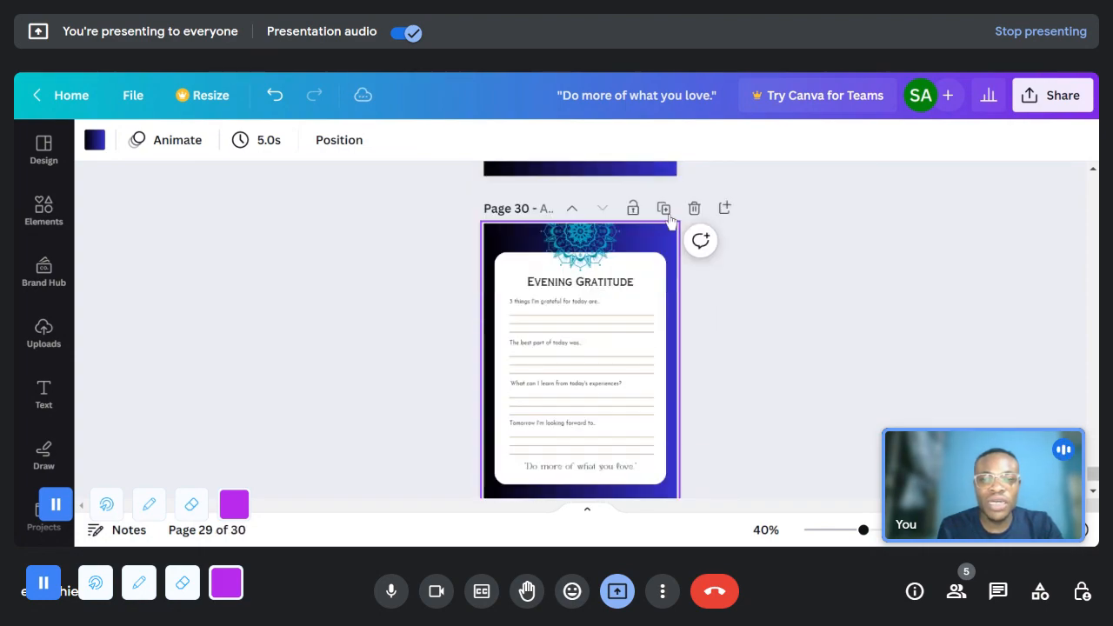
{"action": "left_click", "coordinate": [823, 340]}
- Look over the duplicated pages and examine the heading, prompts and writing lines on page 22 up close
{"action": "left_click_drag", "start_coordinate": [863, 530], "coordinate": [849, 530]}
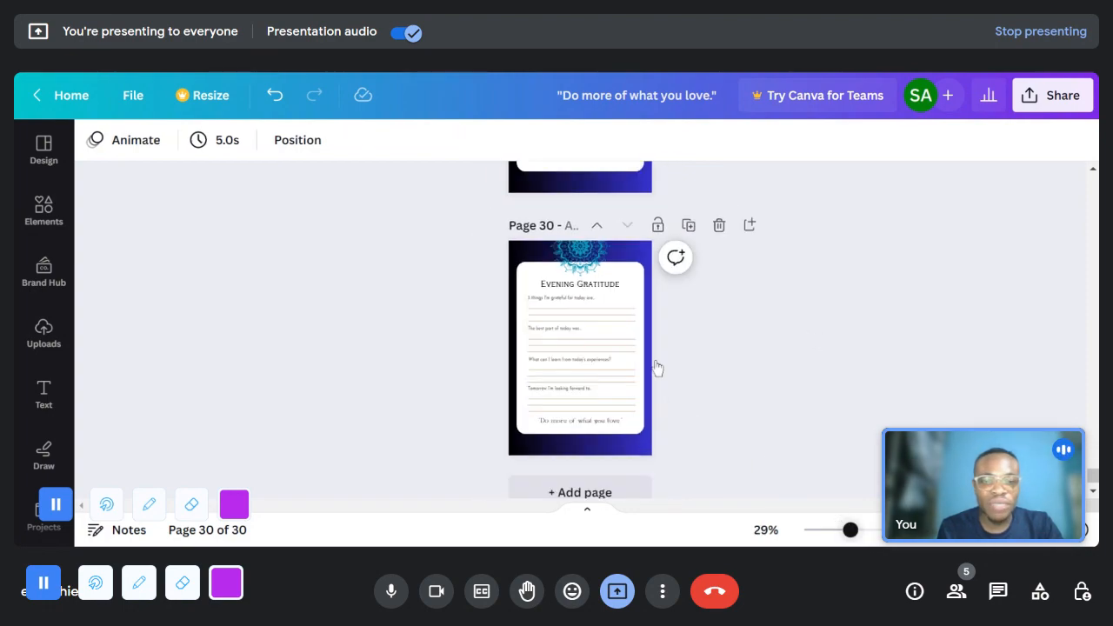
{"action": "scroll", "coordinate": [668, 374], "scroll_direction": "up", "scroll_amount": 5}
{"action": "scroll", "coordinate": [669, 380], "scroll_direction": "up", "scroll_amount": 10}
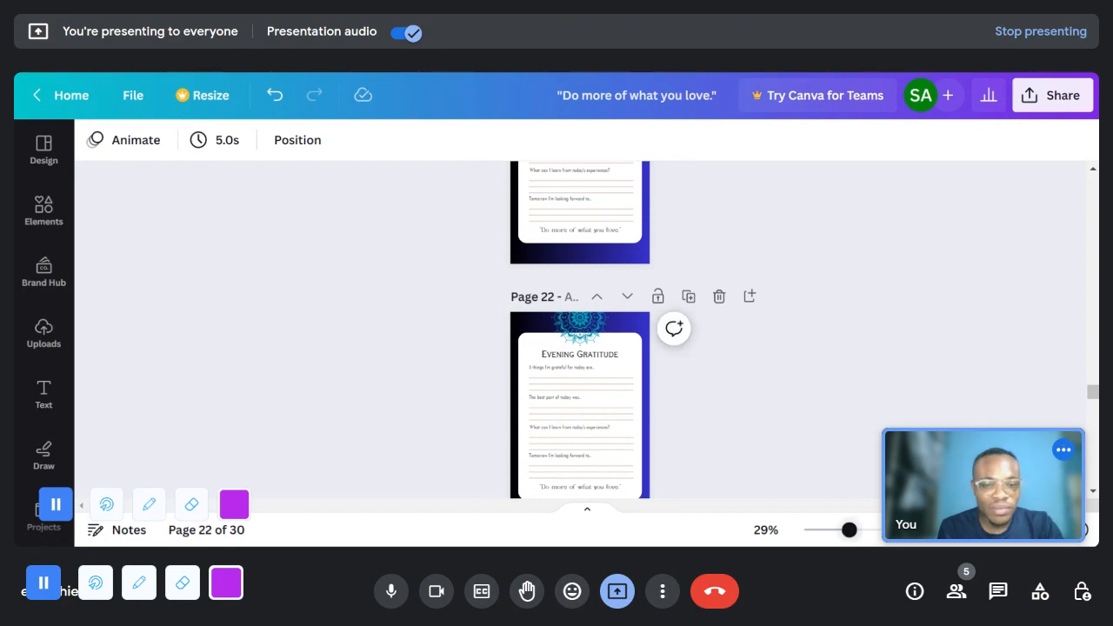
{"action": "left_click_drag", "start_coordinate": [850, 530], "coordinate": [917, 530]}
{"action": "scroll", "coordinate": [564, 408], "scroll_direction": "down", "scroll_amount": 5}
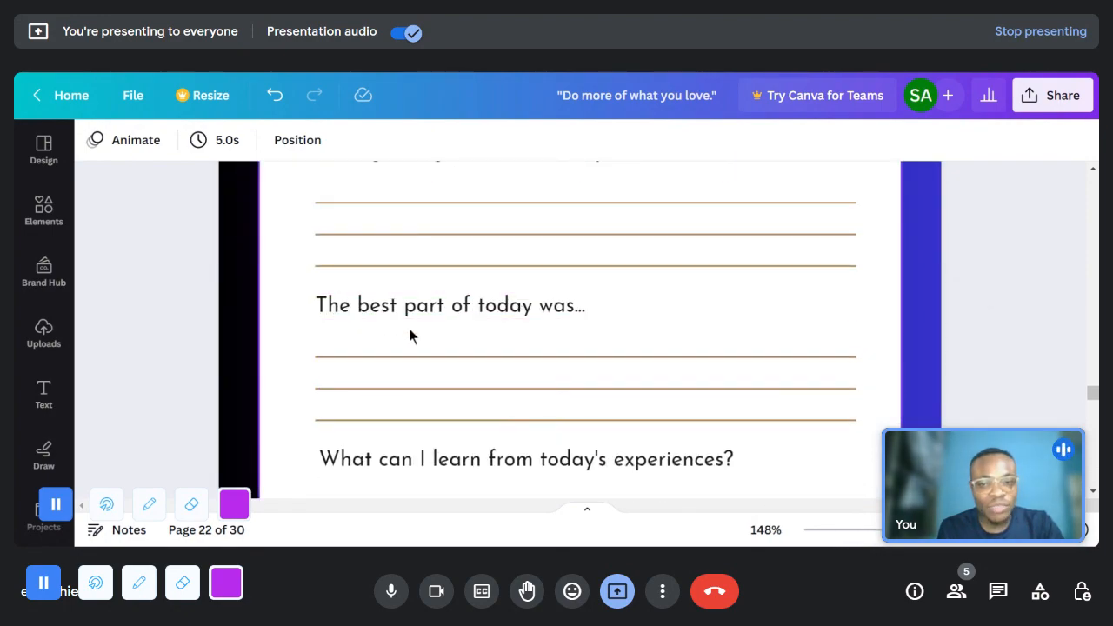
{"action": "scroll", "coordinate": [412, 315], "scroll_direction": "down", "scroll_amount": 6}
{"action": "scroll", "coordinate": [428, 327], "scroll_direction": "up", "scroll_amount": 2}
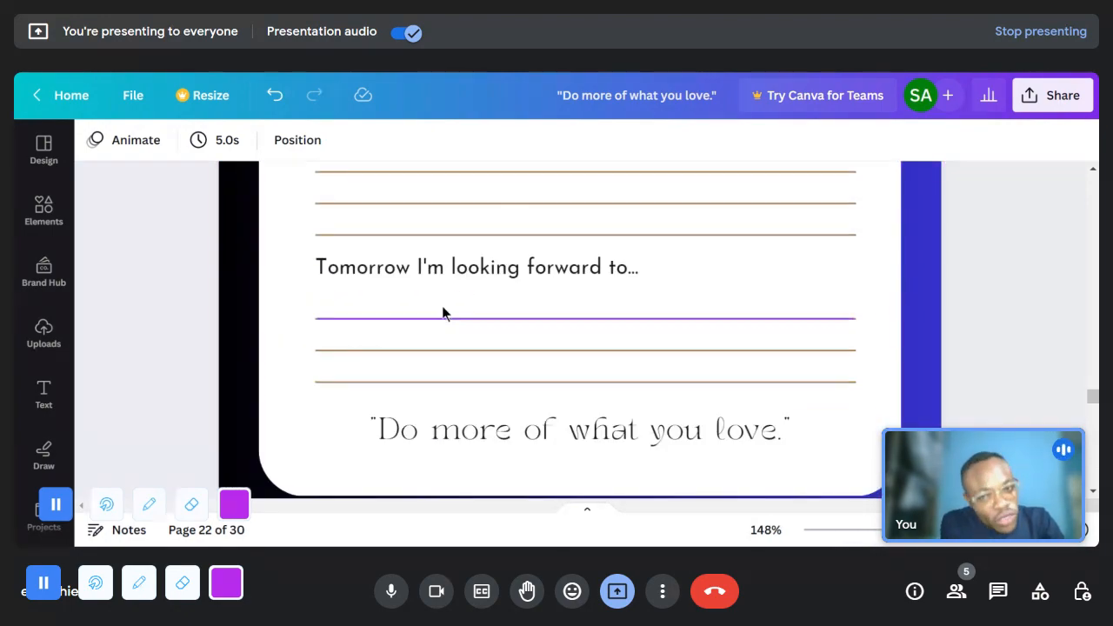
{"action": "scroll", "coordinate": [462, 270], "scroll_direction": "up", "scroll_amount": 2}
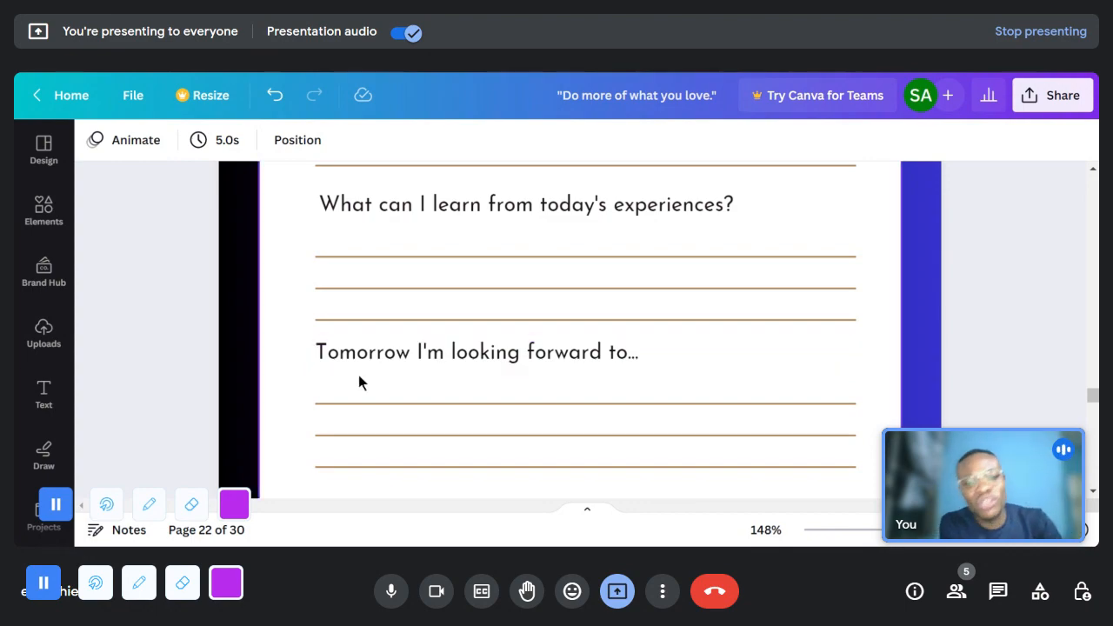
{"action": "scroll", "coordinate": [360, 380], "scroll_direction": "up", "scroll_amount": 4}
{"action": "scroll", "coordinate": [447, 362], "scroll_direction": "up", "scroll_amount": 6}
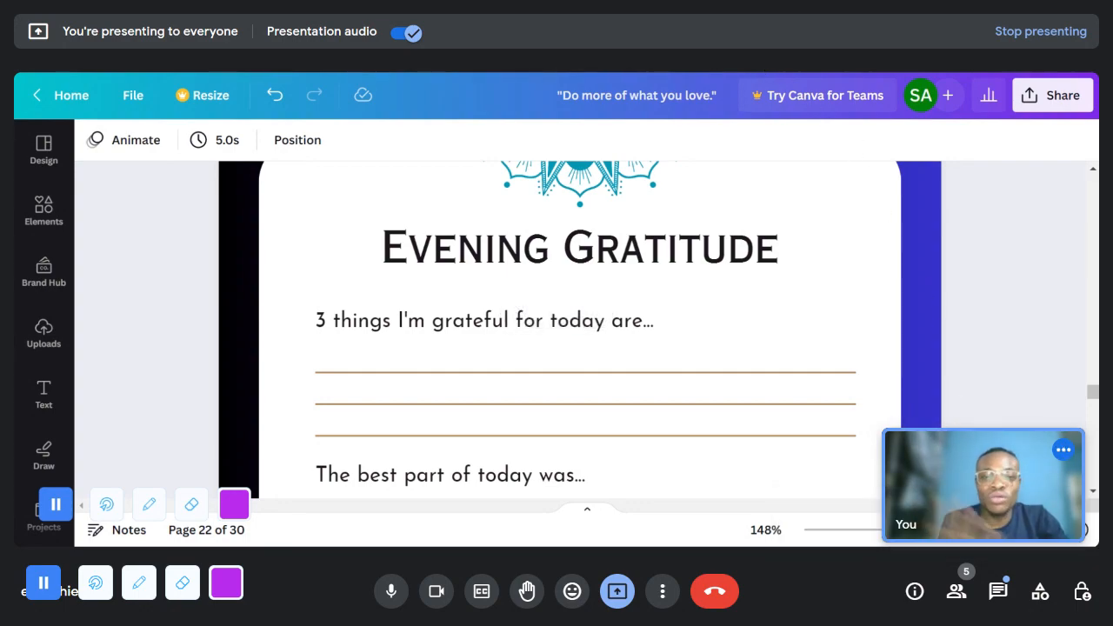
{"action": "scroll", "coordinate": [568, 306], "scroll_direction": "down", "scroll_amount": 3}
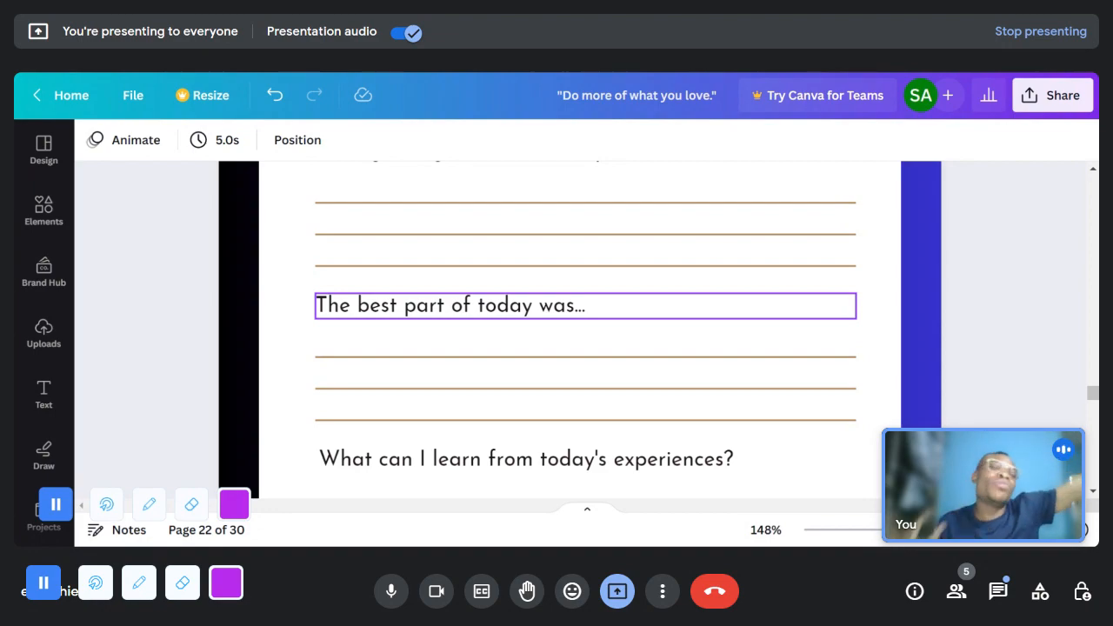
{"action": "scroll", "coordinate": [589, 324], "scroll_direction": "down", "scroll_amount": 7}
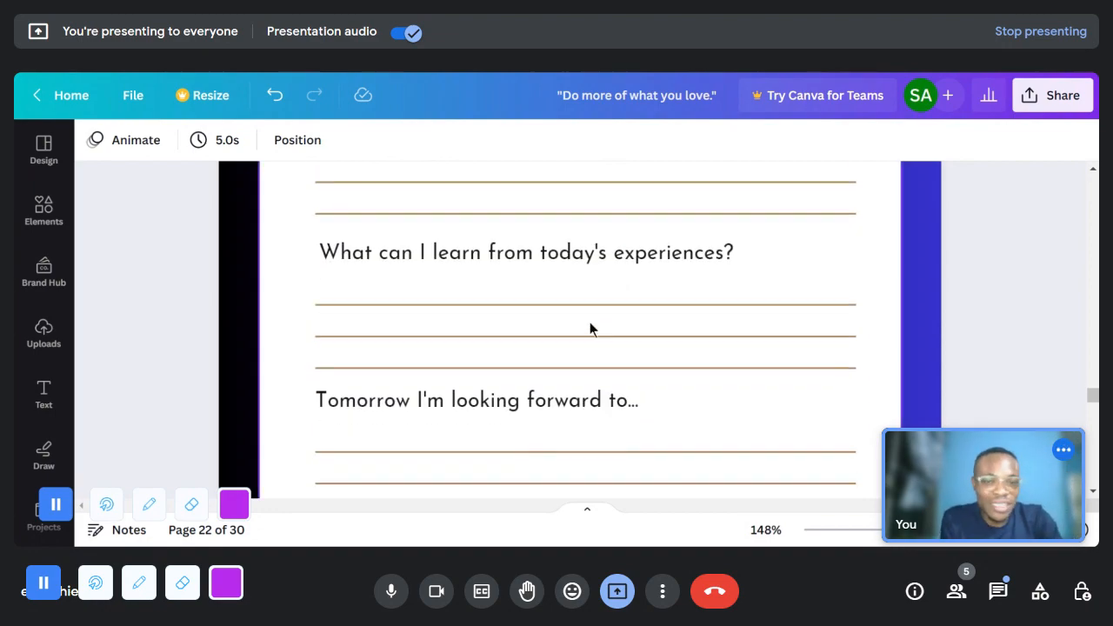
- Look back through the duplicated pages from page 22 to page 1
{"action": "left_click_drag", "start_coordinate": [910, 532], "coordinate": [884, 530]}
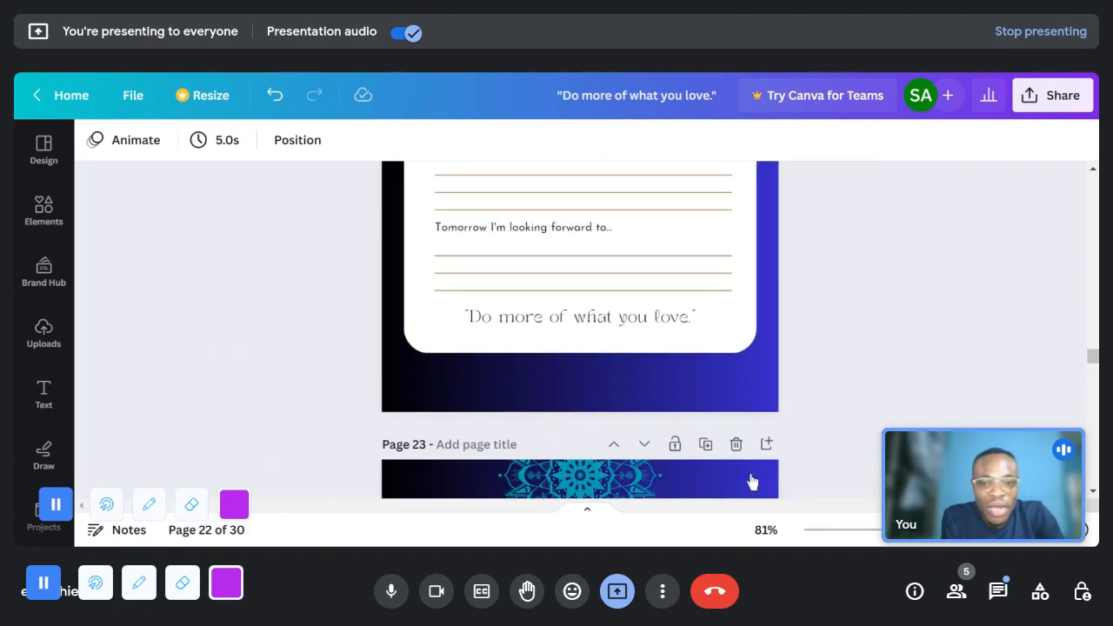
{"action": "scroll", "coordinate": [631, 292], "scroll_direction": "up", "scroll_amount": 6}
{"action": "scroll", "coordinate": [912, 317], "scroll_direction": "up", "scroll_amount": 8}
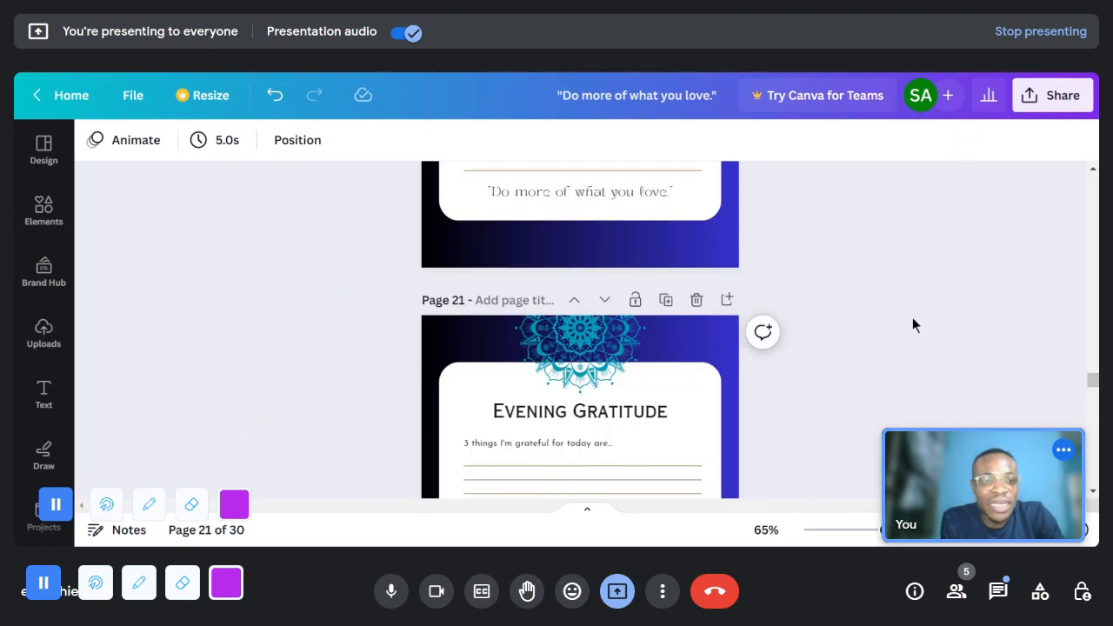
{"action": "scroll", "coordinate": [1095, 239], "scroll_direction": "up", "scroll_amount": 1}
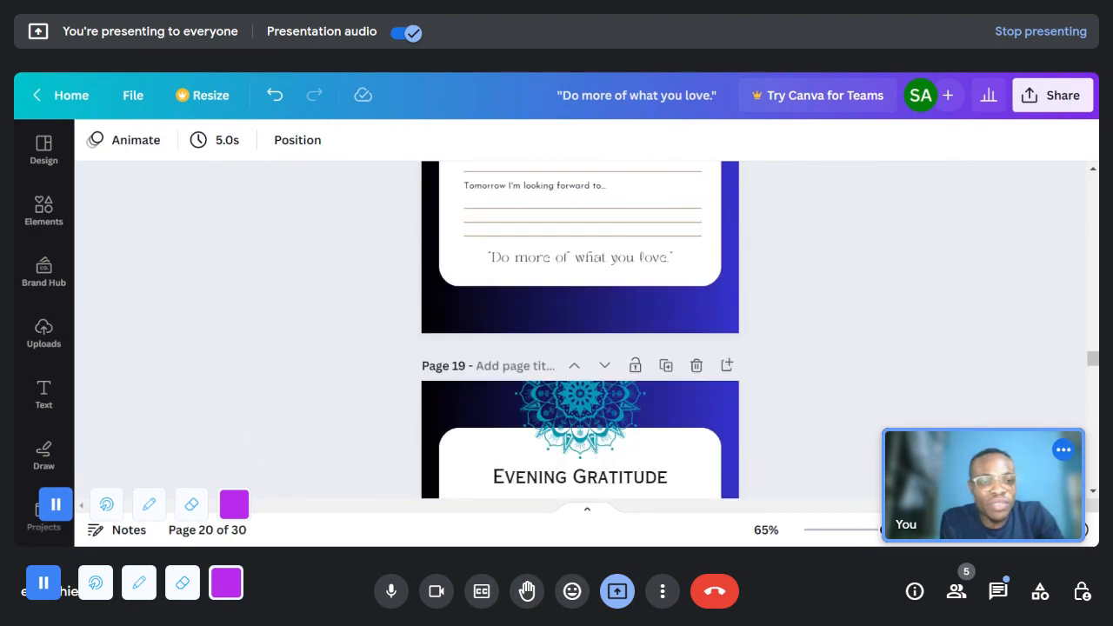
{"action": "scroll", "coordinate": [1098, 195], "scroll_direction": "up", "scroll_amount": 15}
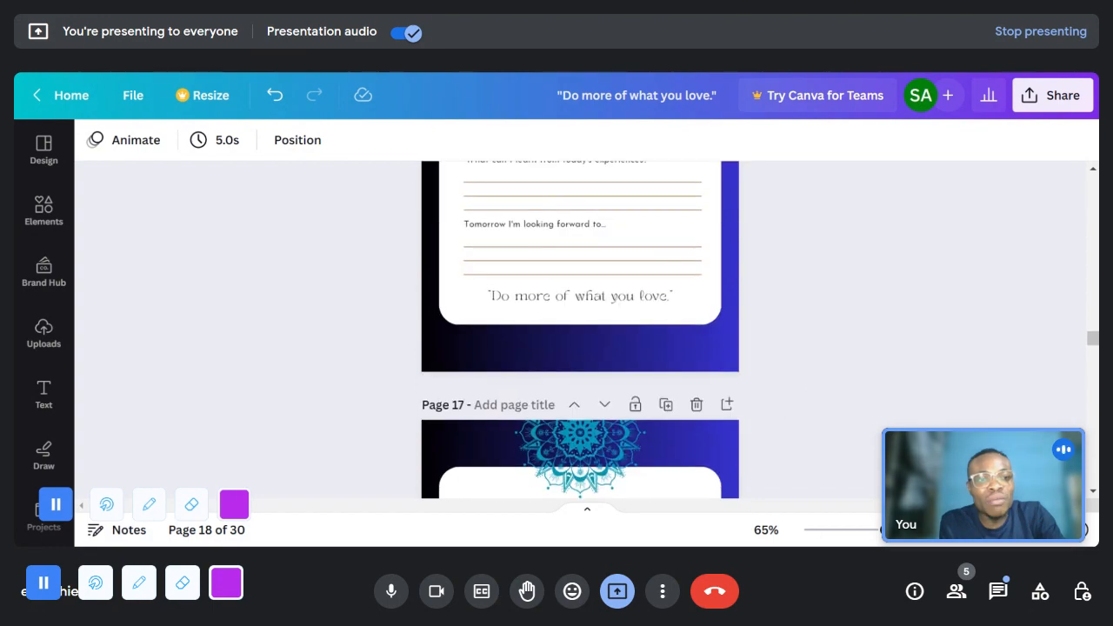
{"action": "left_click_drag", "start_coordinate": [1094, 338], "coordinate": [1093, 290]}
{"action": "left_click_drag", "start_coordinate": [1089, 186], "coordinate": [1094, 188]}
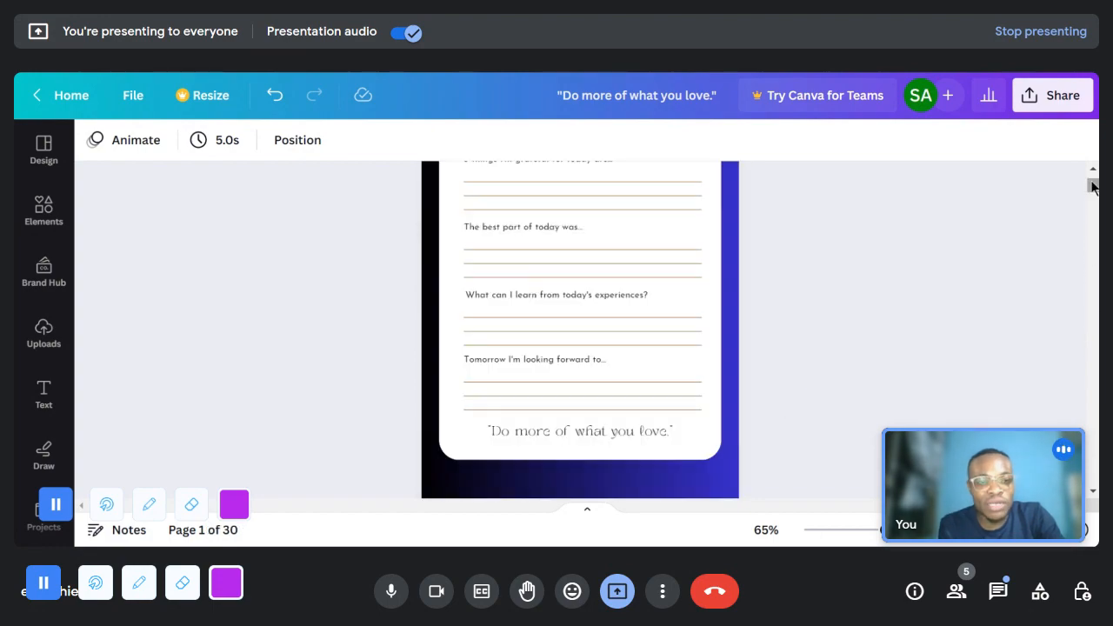
- Examine the closing quote and layout on the first few journal pages, returning to page 1
{"action": "left_click", "coordinate": [550, 428]}
{"action": "scroll", "coordinate": [574, 430], "scroll_direction": "down", "scroll_amount": 8}
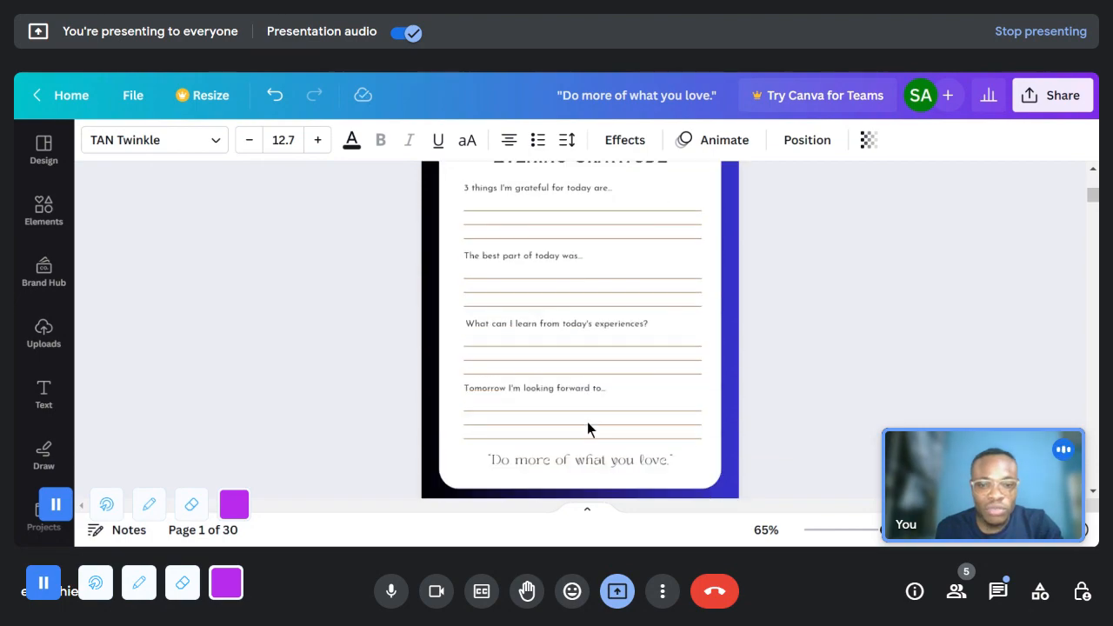
{"action": "scroll", "coordinate": [572, 385], "scroll_direction": "down", "scroll_amount": 4}
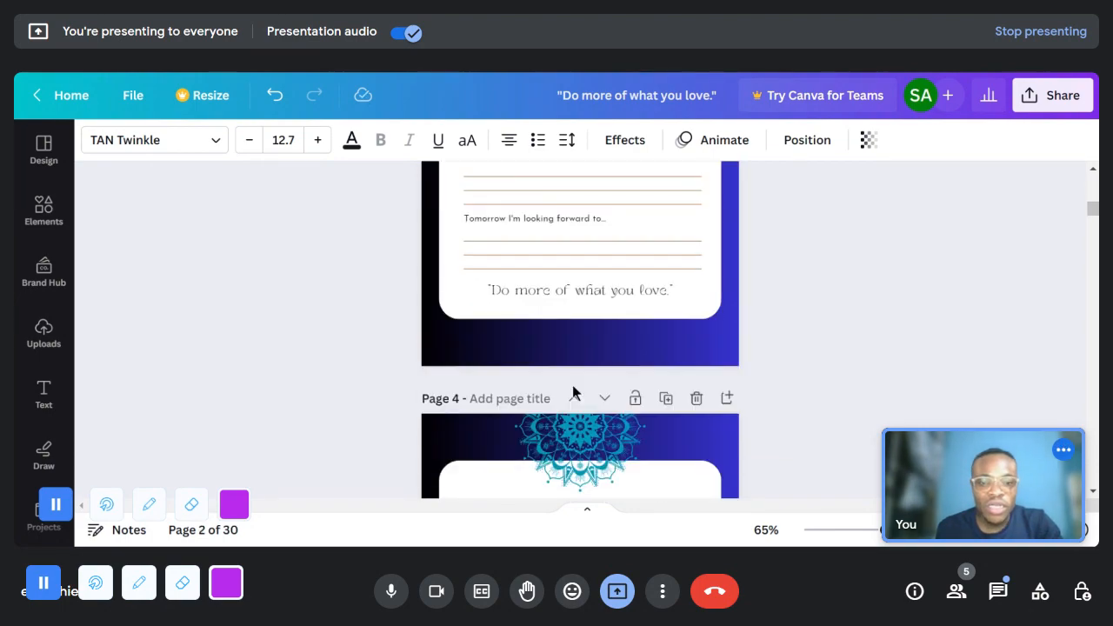
{"action": "scroll", "coordinate": [584, 448], "scroll_direction": "down", "scroll_amount": 3}
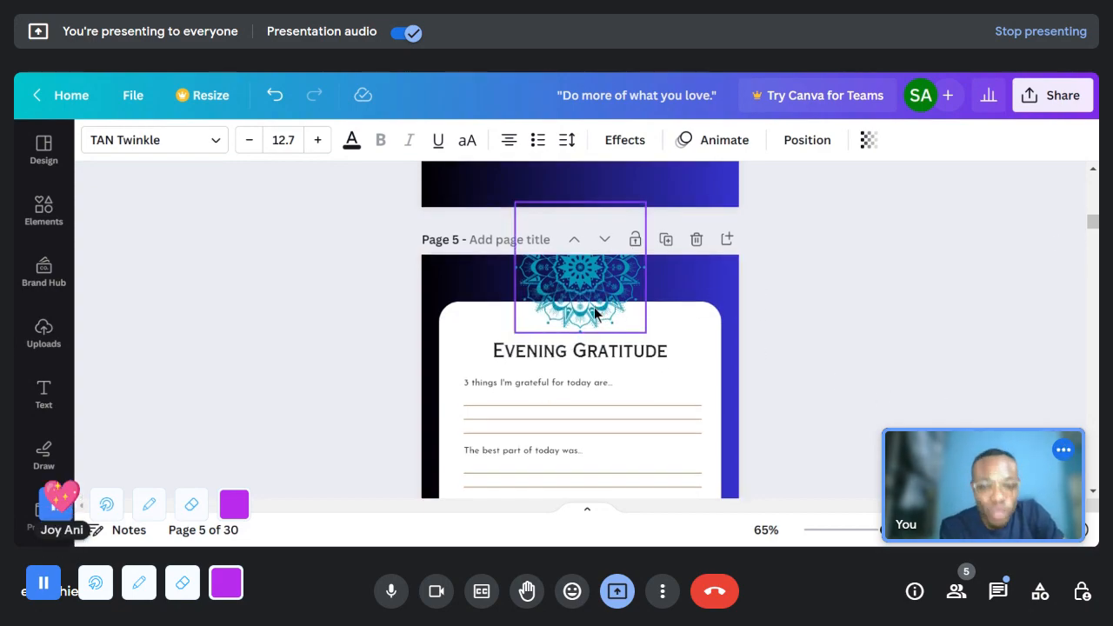
{"action": "scroll", "coordinate": [626, 347], "scroll_direction": "down", "scroll_amount": 5}
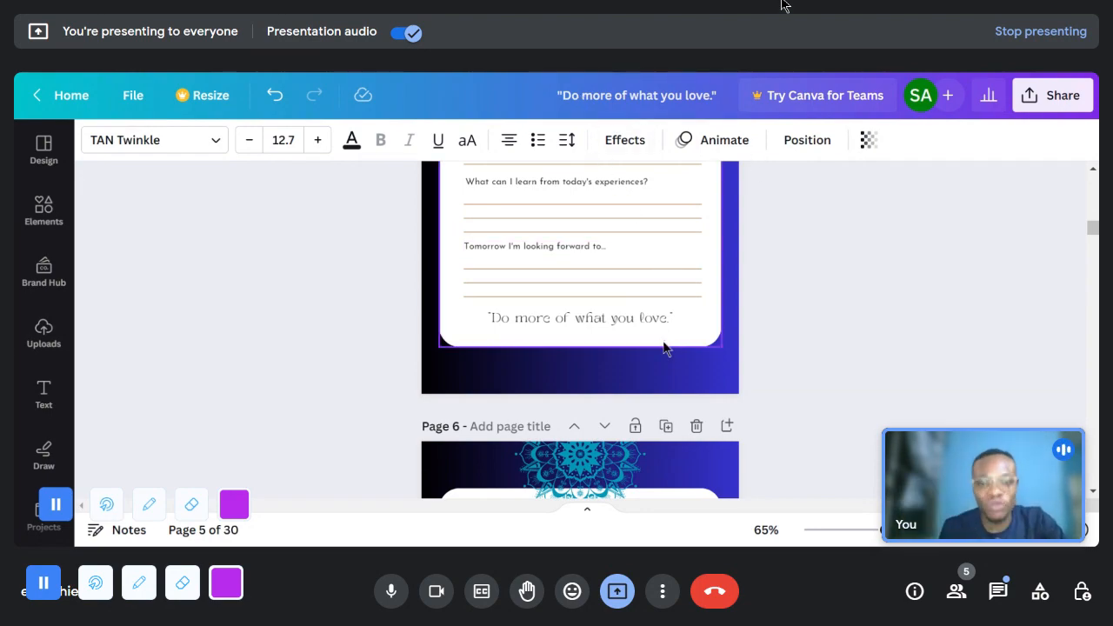
{"action": "scroll", "coordinate": [663, 347], "scroll_direction": "up", "scroll_amount": 6}
{"action": "scroll", "coordinate": [664, 348], "scroll_direction": "up", "scroll_amount": 10}
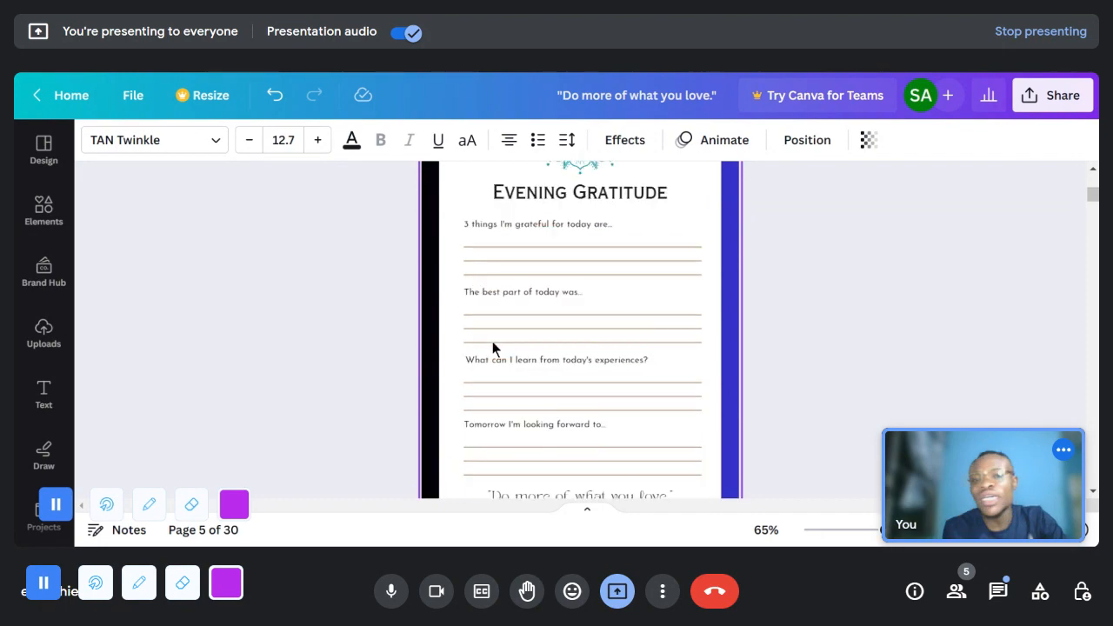
{"action": "scroll", "coordinate": [607, 319], "scroll_direction": "up", "scroll_amount": 6}
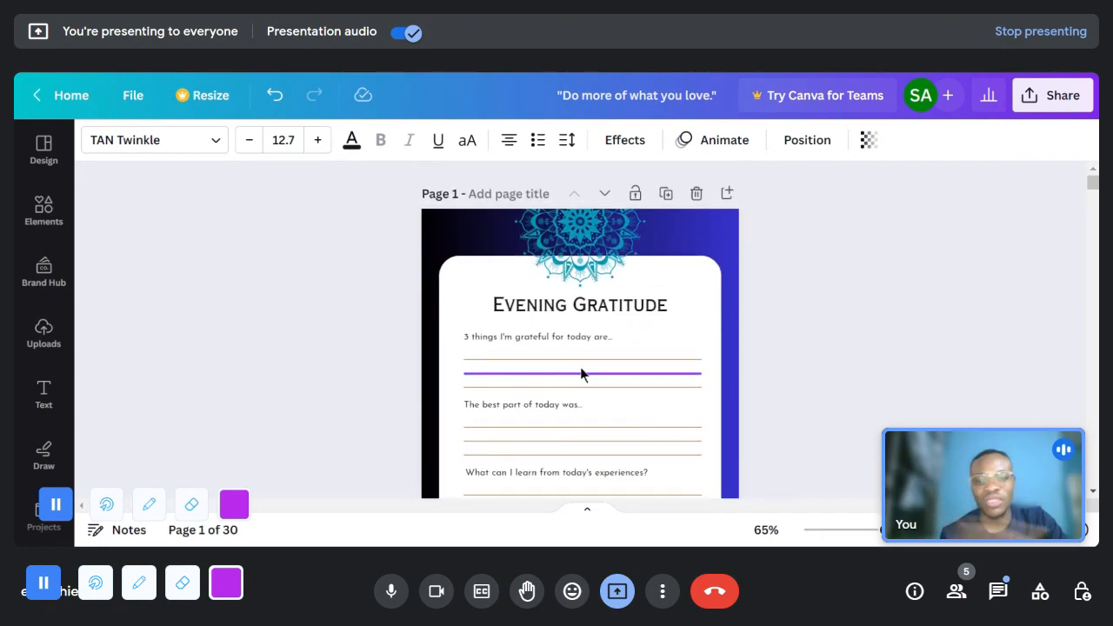
- Search the design templates for "trauma journal" and browse the results for a suitable interior page layout
{"action": "left_click", "coordinate": [51, 151]}
{"action": "left_click", "coordinate": [167, 149]}
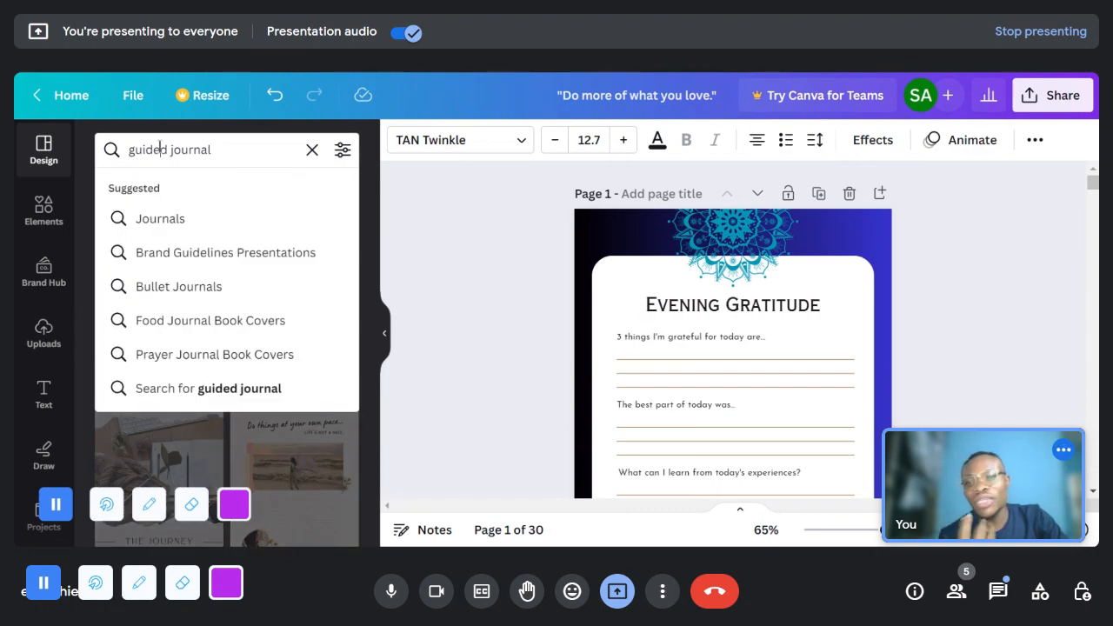
{"action": "double_click", "coordinate": [159, 149]}
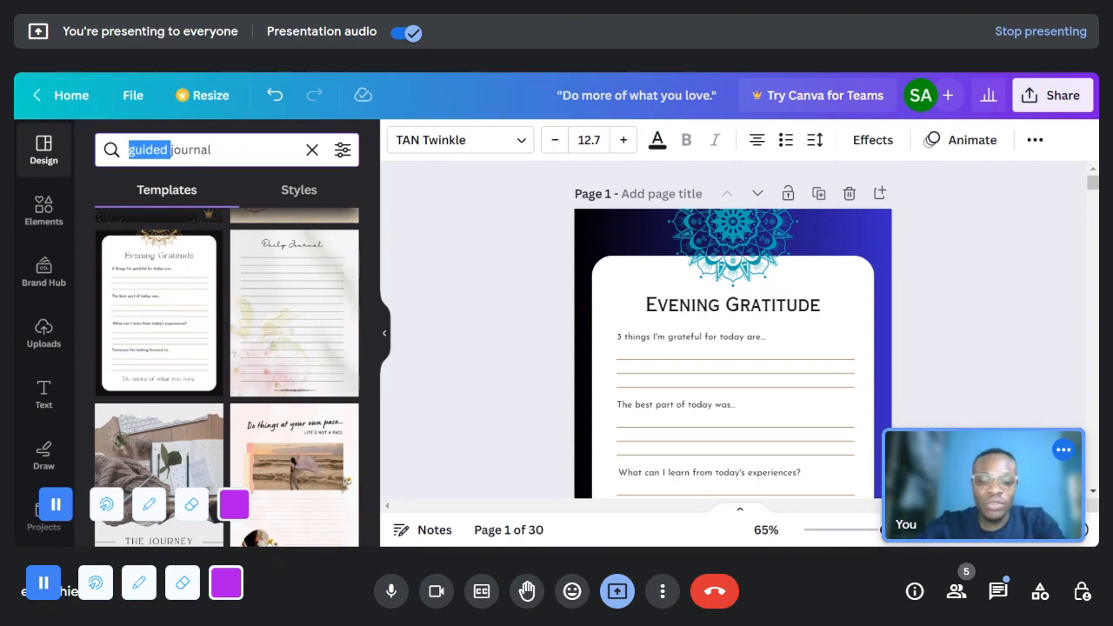
{"action": "type", "text": "trau"}
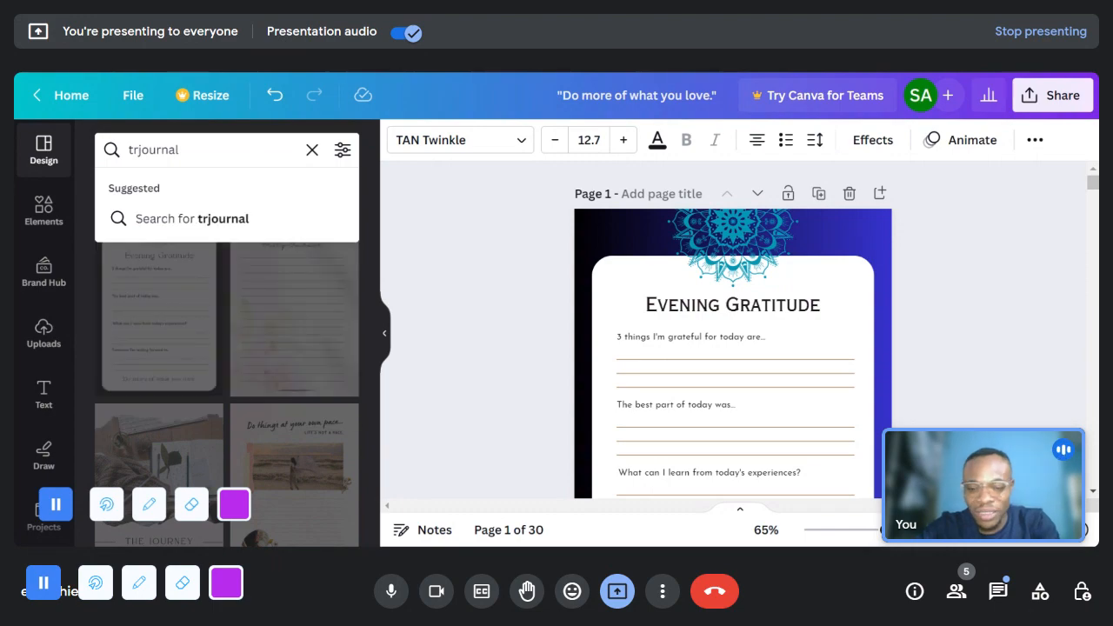
{"action": "type", "text": "ma"}
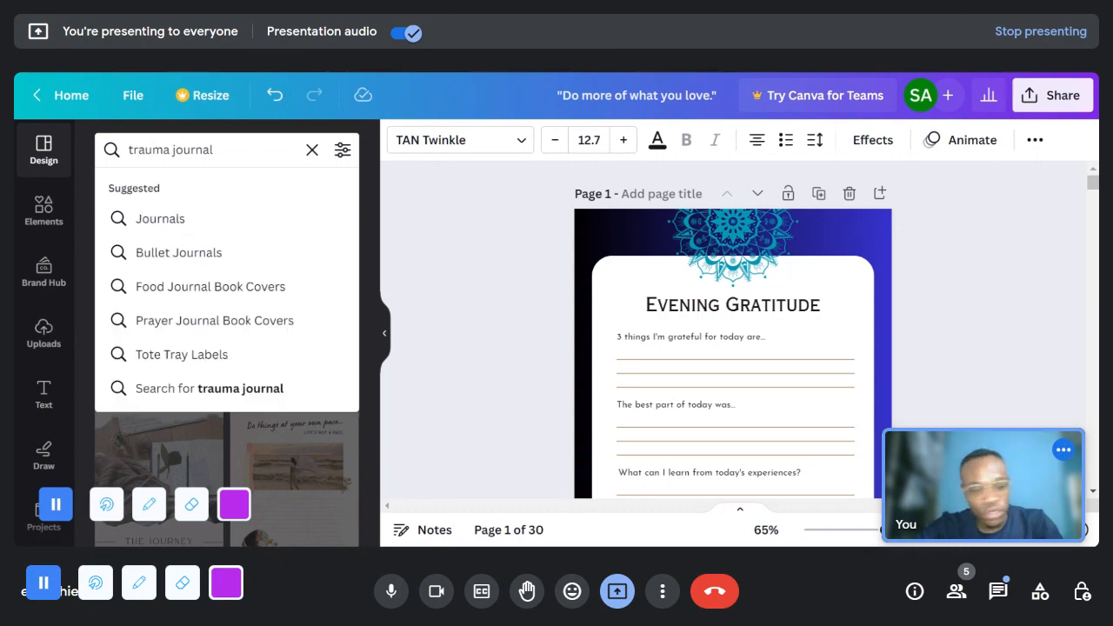
{"action": "key", "text": "Return"}
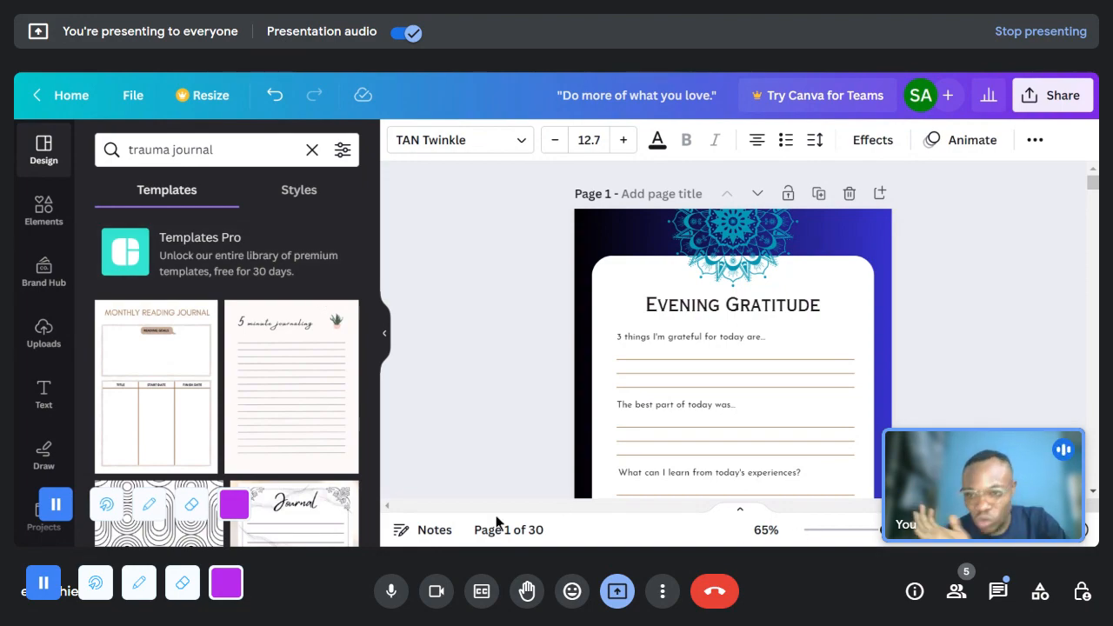
{"action": "scroll", "coordinate": [295, 397], "scroll_direction": "down", "scroll_amount": 3}
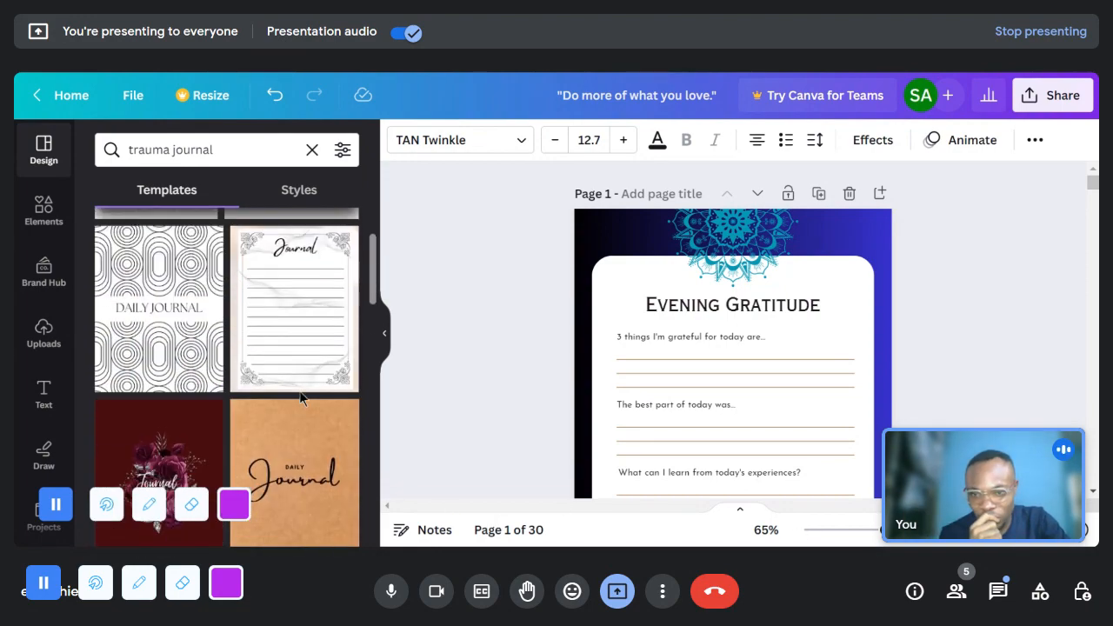
{"action": "scroll", "coordinate": [300, 398], "scroll_direction": "down", "scroll_amount": 3}
{"action": "scroll", "coordinate": [233, 386], "scroll_direction": "up", "scroll_amount": 1}
{"action": "scroll", "coordinate": [233, 386], "scroll_direction": "down", "scroll_amount": 8}
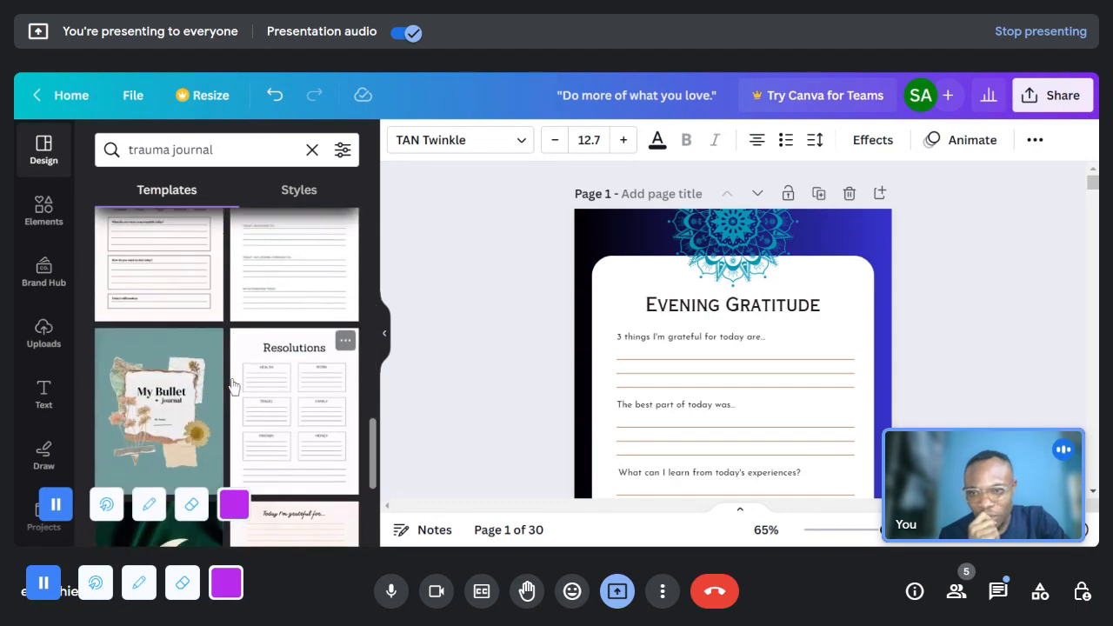
{"action": "scroll", "coordinate": [233, 386], "scroll_direction": "up", "scroll_amount": 1}
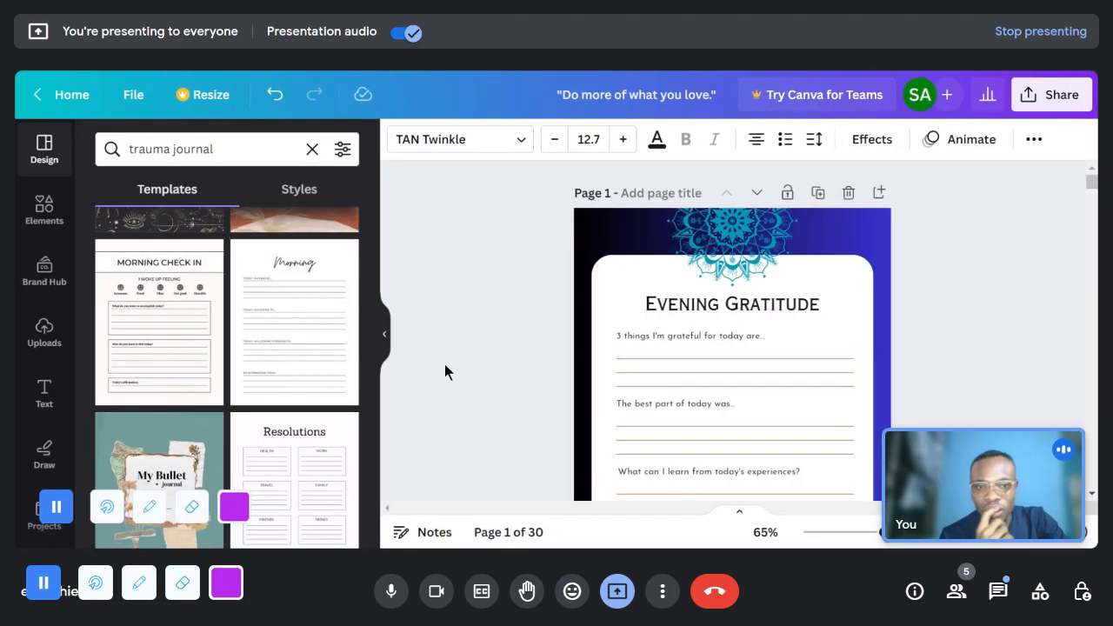
- Add a blank page after page 30 and apply the Morning Check In template to it
{"action": "left_click_drag", "start_coordinate": [1093, 184], "coordinate": [1093, 192]}
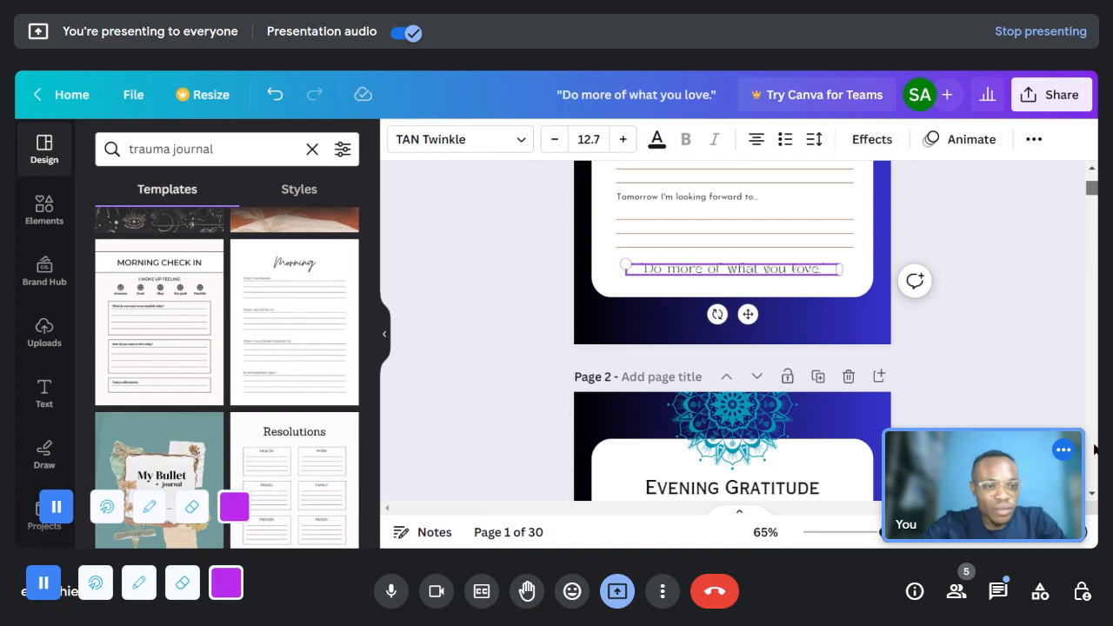
{"action": "left_click_drag", "start_coordinate": [1093, 187], "coordinate": [1095, 451]}
{"action": "scroll", "coordinate": [261, 340], "scroll_direction": "down", "scroll_amount": 4}
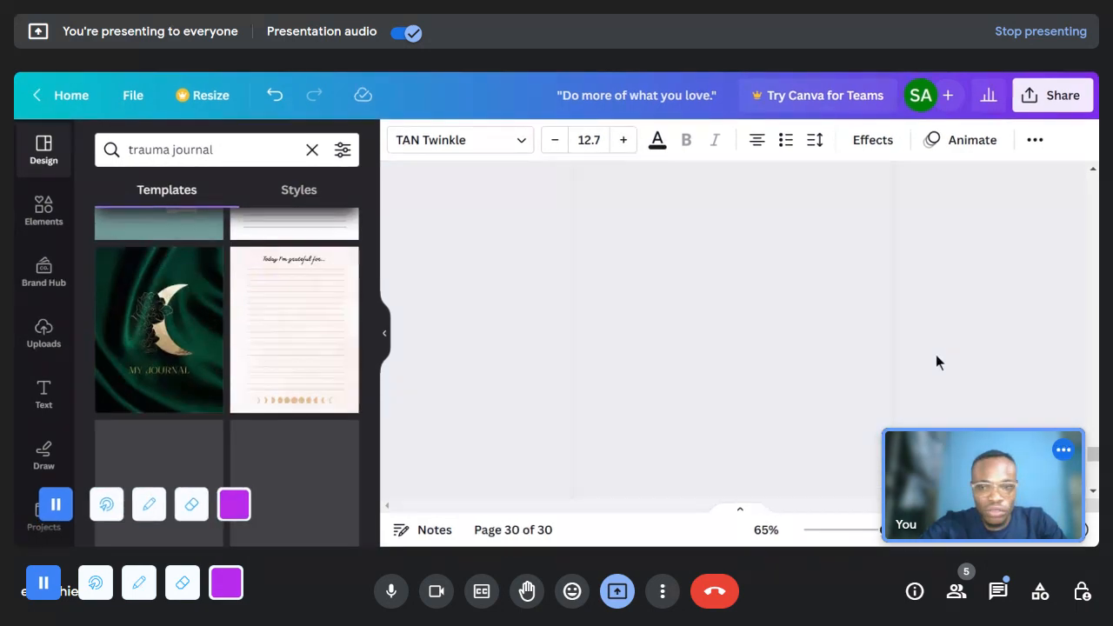
{"action": "scroll", "coordinate": [191, 321], "scroll_direction": "down", "scroll_amount": 5}
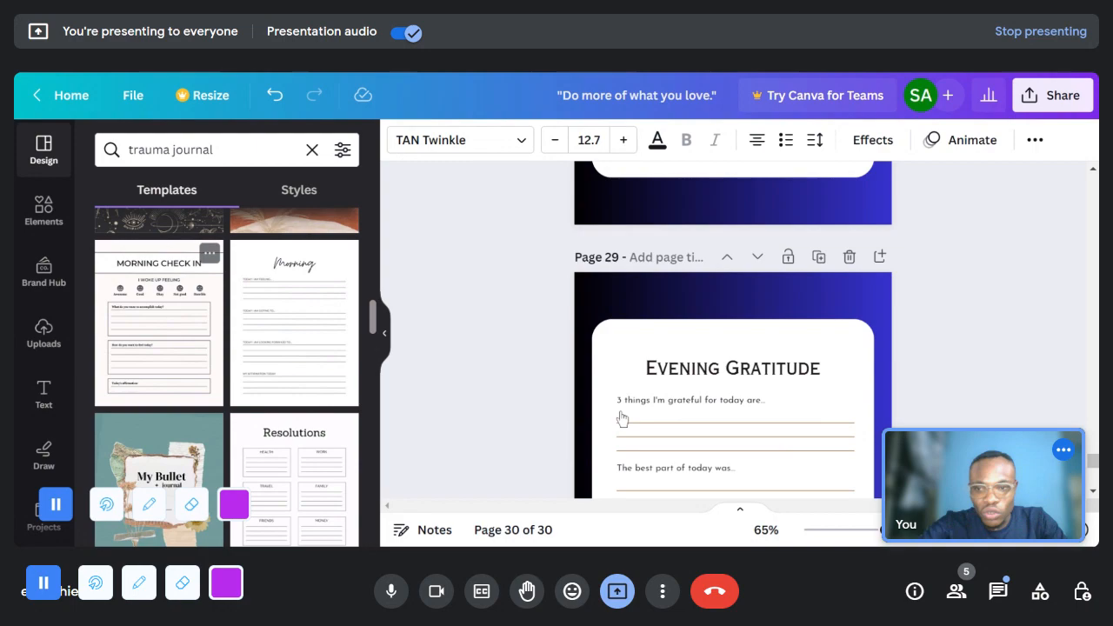
{"action": "left_click_drag", "start_coordinate": [1093, 463], "coordinate": [1094, 497]}
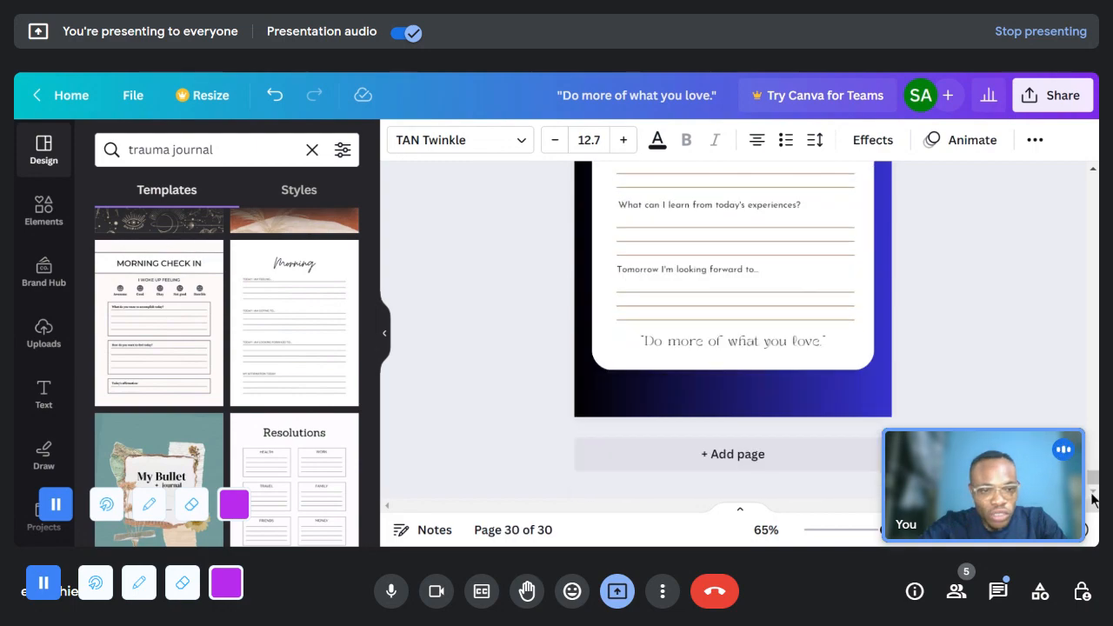
{"action": "left_click", "coordinate": [715, 453]}
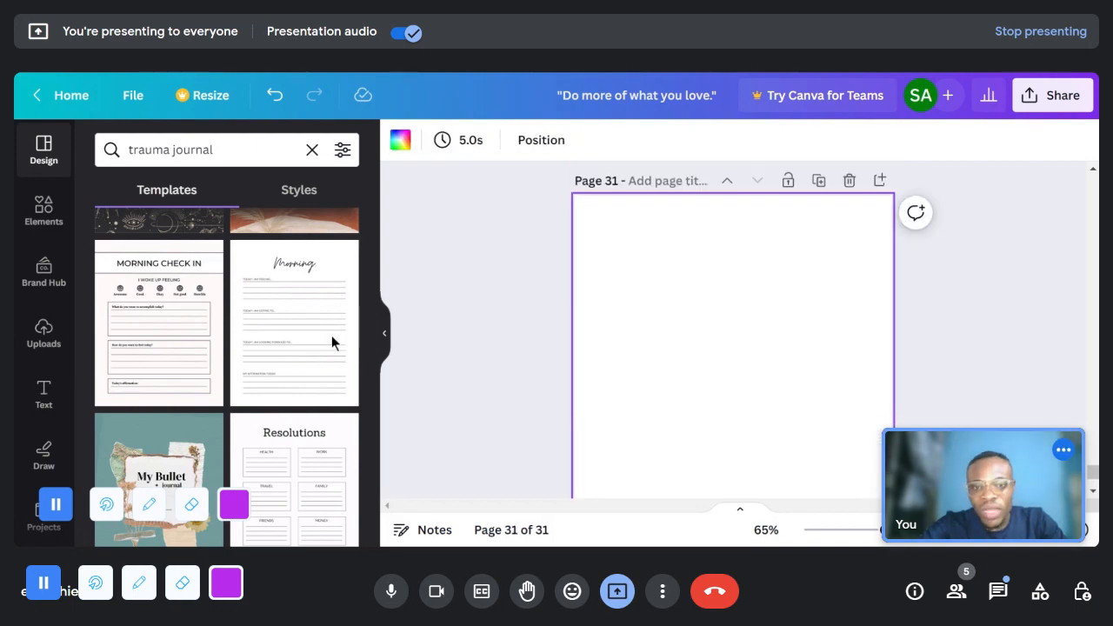
{"action": "left_click", "coordinate": [172, 335]}
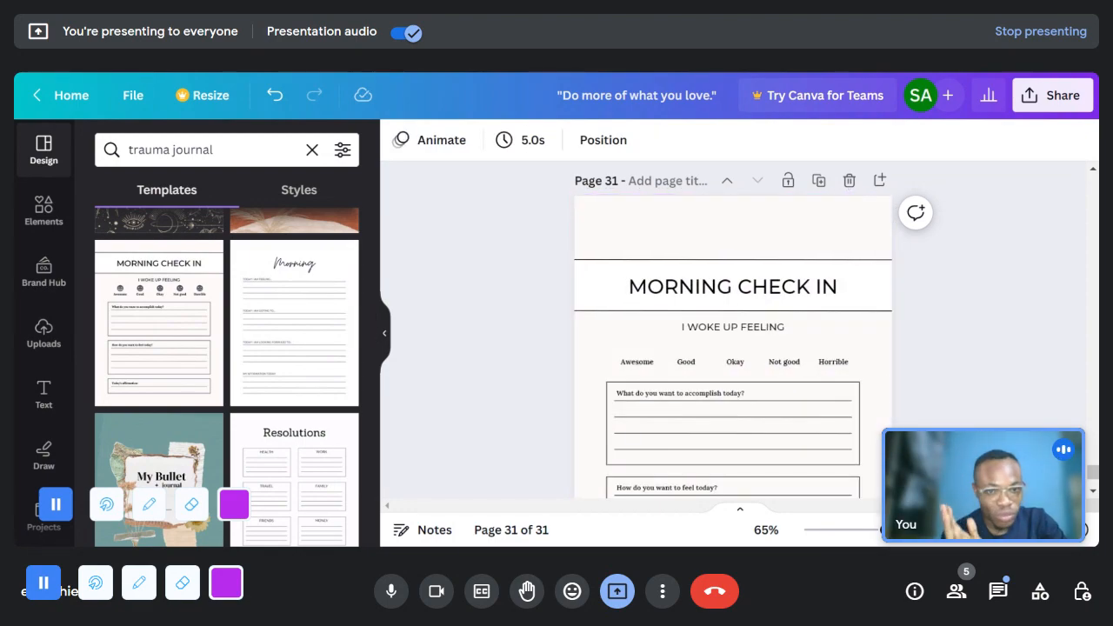
- Examine the Morning Check In page up close, from the heading and mood faces to the question boxes and the affirmation box
{"action": "scroll", "coordinate": [733, 287], "scroll_direction": "up", "scroll_amount": 5}
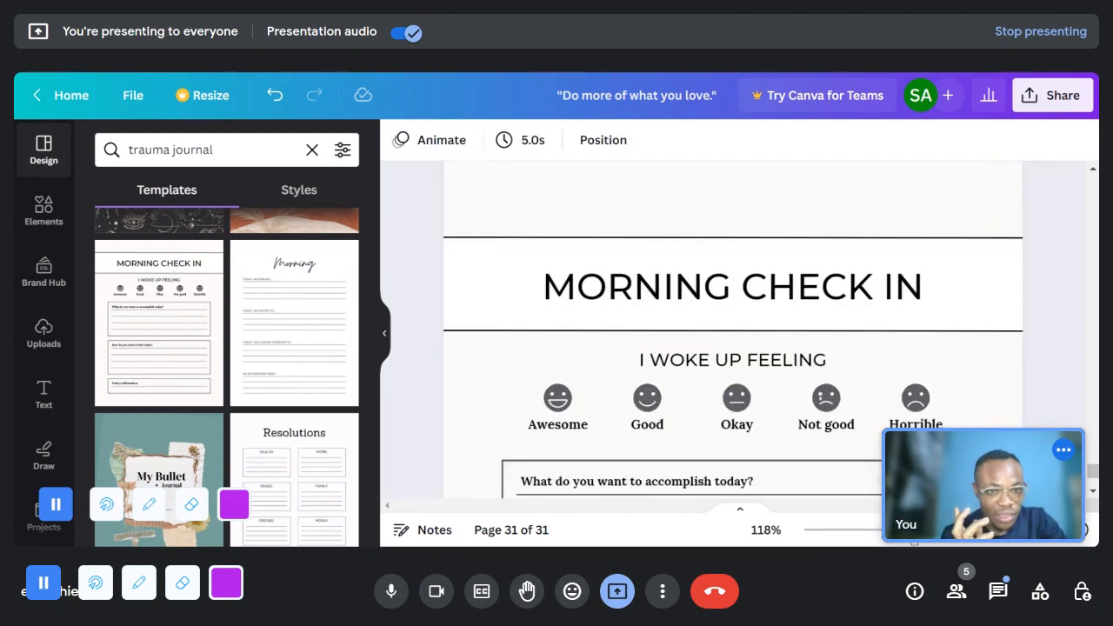
{"action": "left_click", "coordinate": [388, 332]}
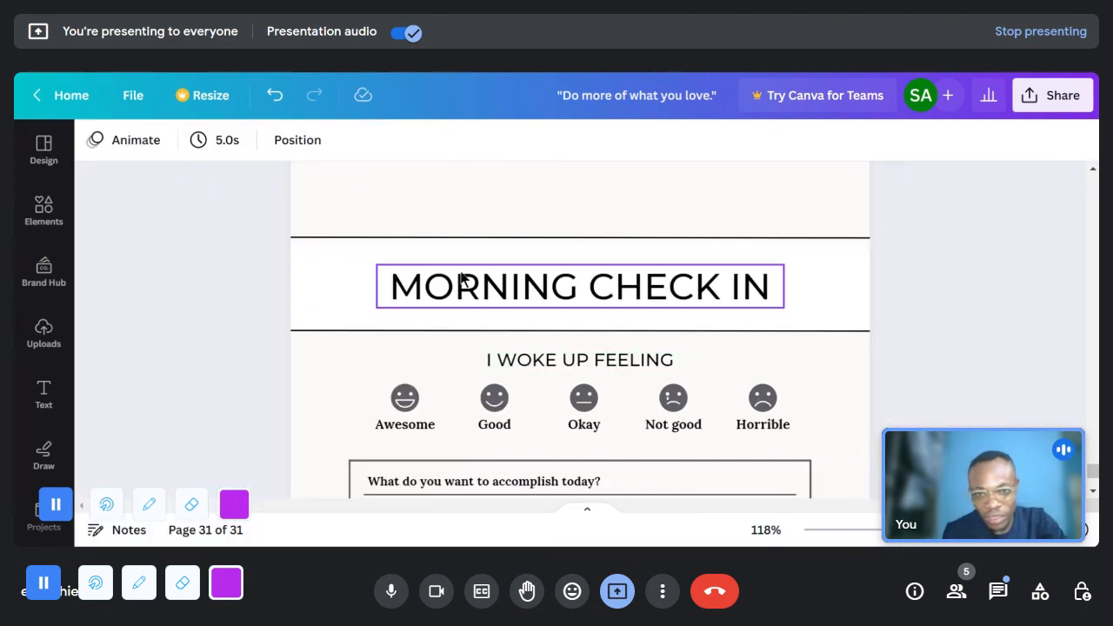
{"action": "scroll", "coordinate": [814, 321], "scroll_direction": "down", "scroll_amount": 2}
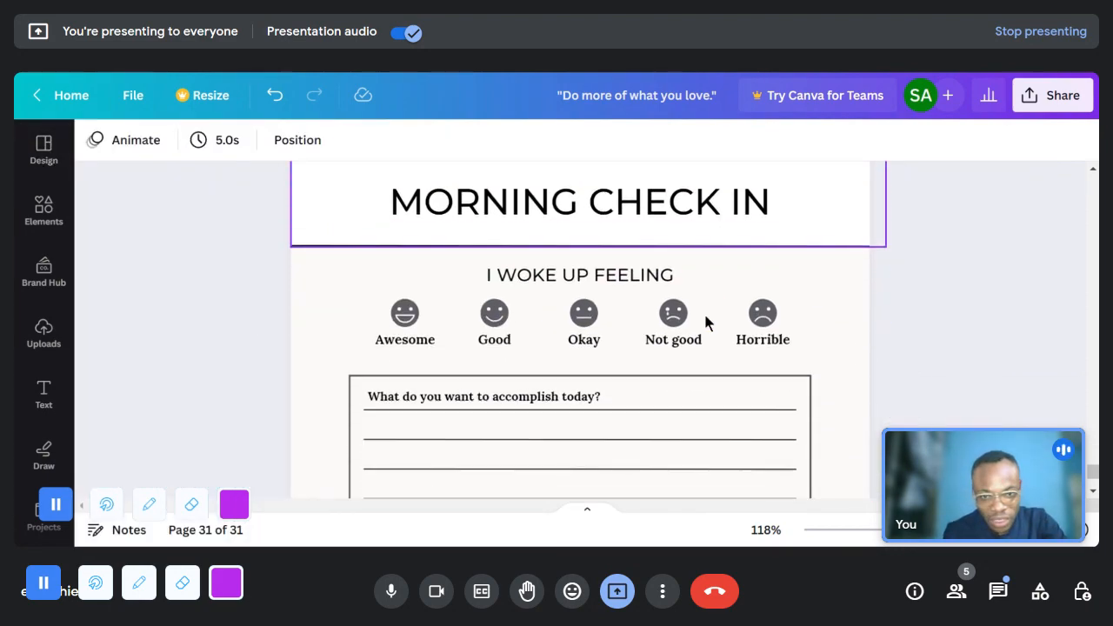
{"action": "scroll", "coordinate": [646, 292], "scroll_direction": "down", "scroll_amount": 2}
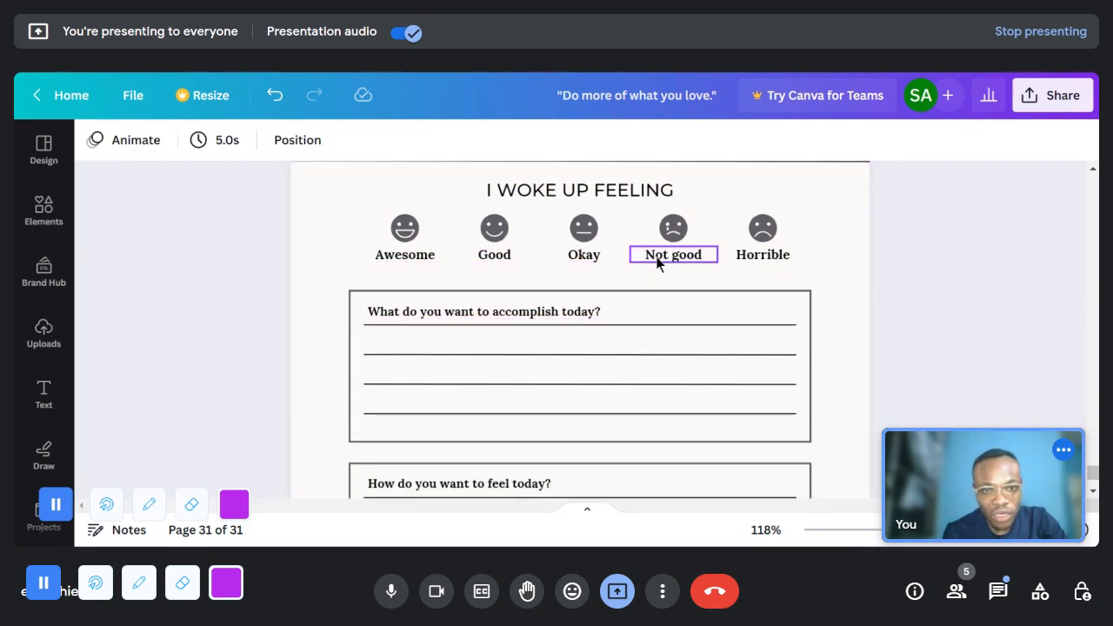
{"action": "scroll", "coordinate": [427, 251], "scroll_direction": "down", "scroll_amount": 4}
{"action": "scroll", "coordinate": [427, 253], "scroll_direction": "up", "scroll_amount": 2}
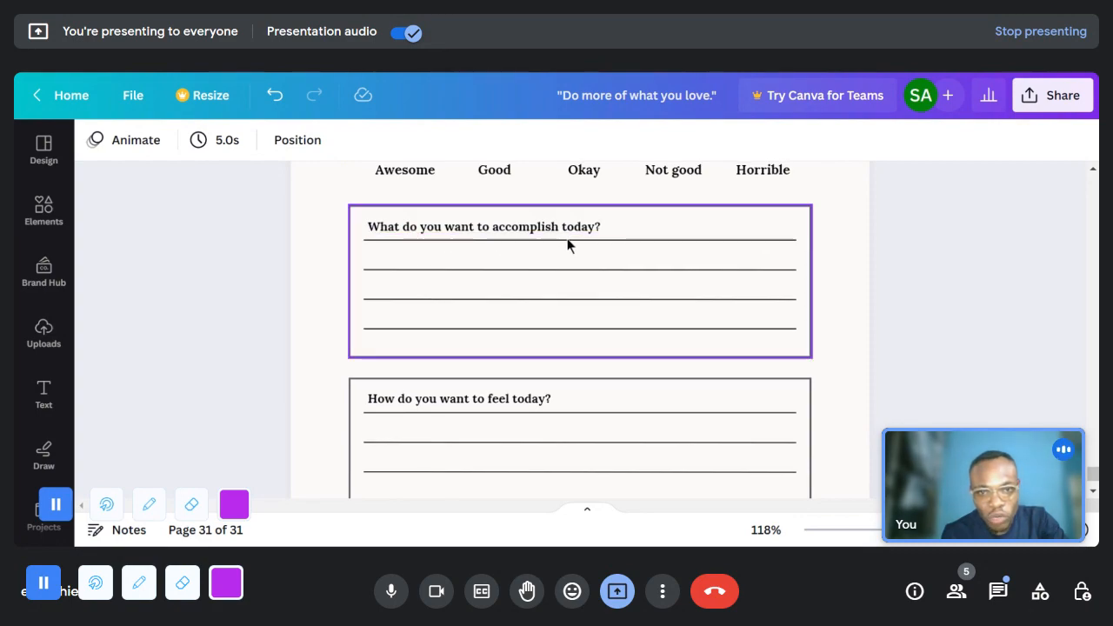
{"action": "scroll", "coordinate": [567, 238], "scroll_direction": "down", "scroll_amount": 4}
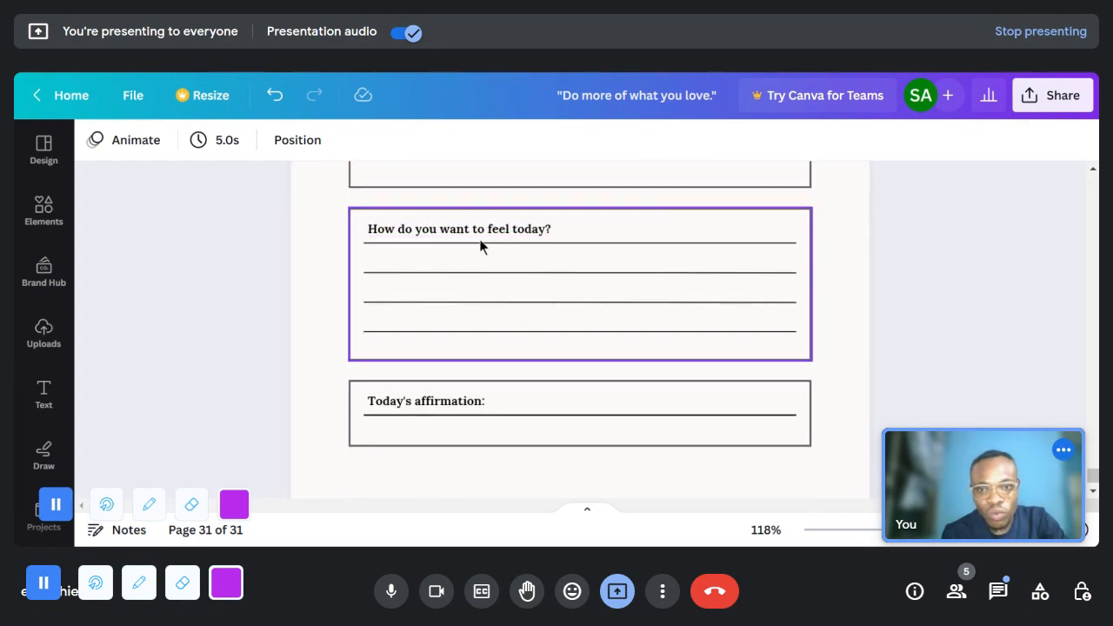
{"action": "scroll", "coordinate": [516, 293], "scroll_direction": "down", "scroll_amount": 2}
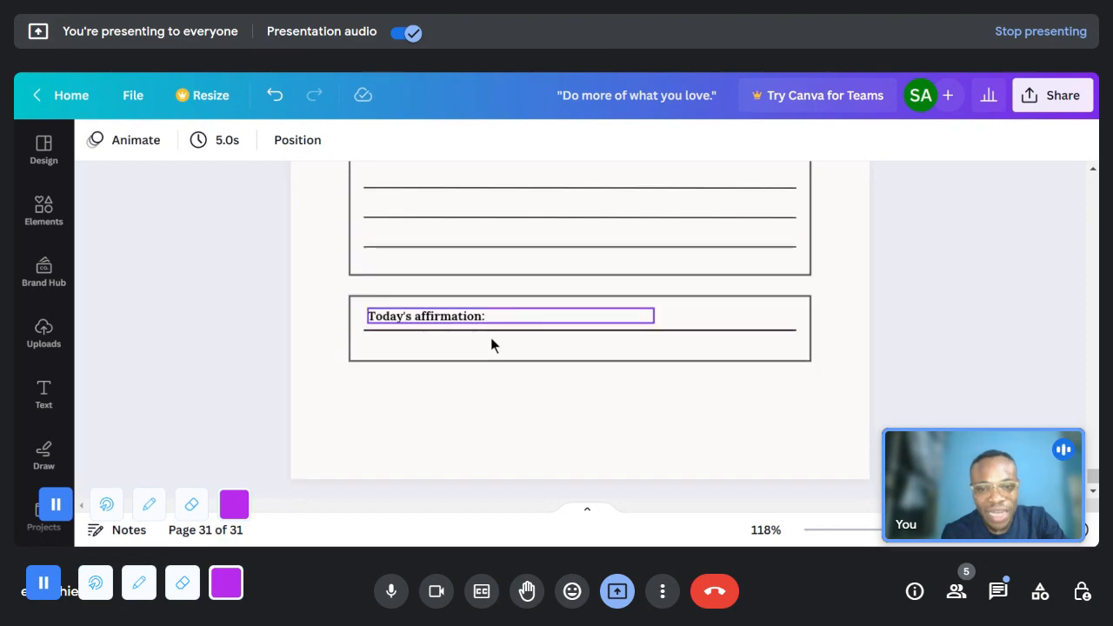
{"action": "scroll", "coordinate": [526, 337], "scroll_direction": "up", "scroll_amount": 12}
{"action": "scroll", "coordinate": [526, 339], "scroll_direction": "up", "scroll_amount": 4}
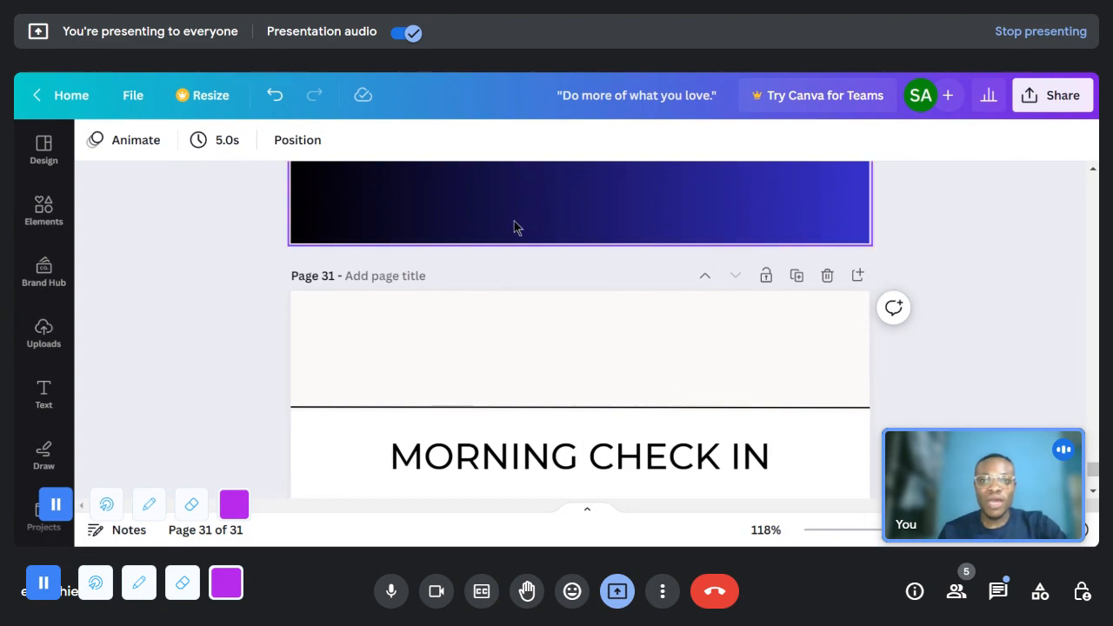
{"action": "scroll", "coordinate": [514, 226], "scroll_direction": "down", "scroll_amount": 3}
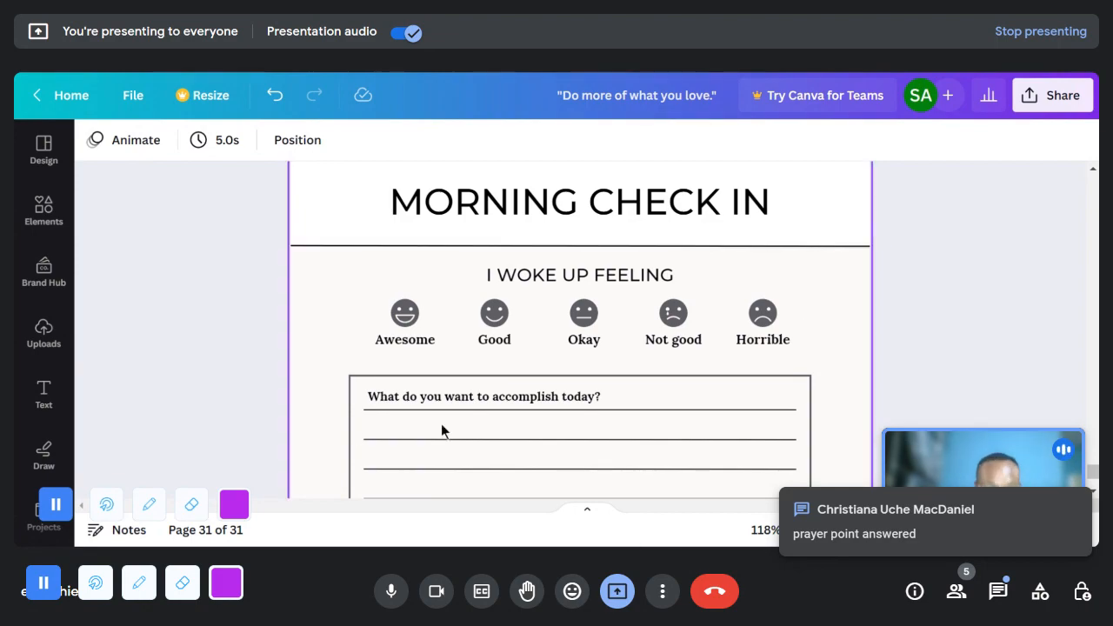
{"action": "scroll", "coordinate": [770, 443], "scroll_direction": "down", "scroll_amount": 1}
{"action": "scroll", "coordinate": [770, 442], "scroll_direction": "down", "scroll_amount": 3}
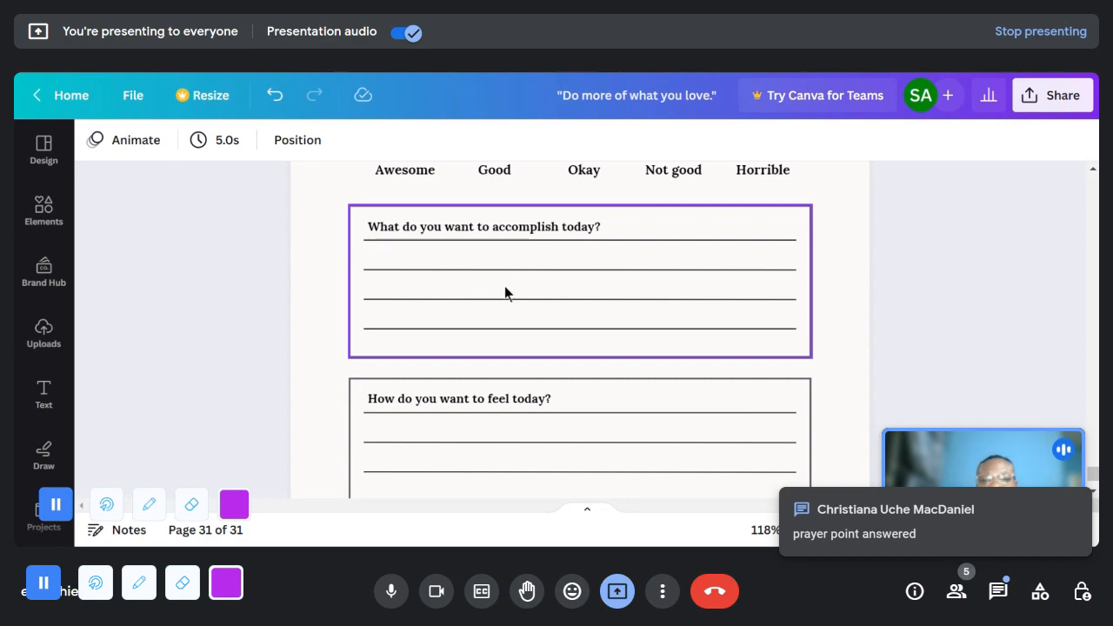
{"action": "scroll", "coordinate": [509, 287], "scroll_direction": "down", "scroll_amount": 2}
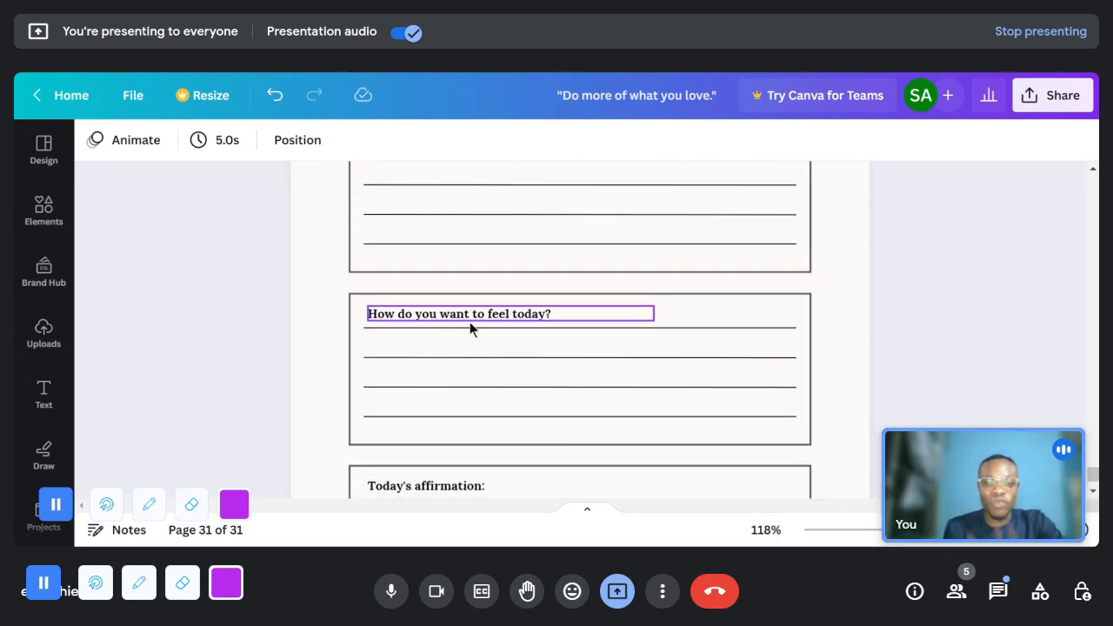
{"action": "scroll", "coordinate": [483, 306], "scroll_direction": "down", "scroll_amount": 2}
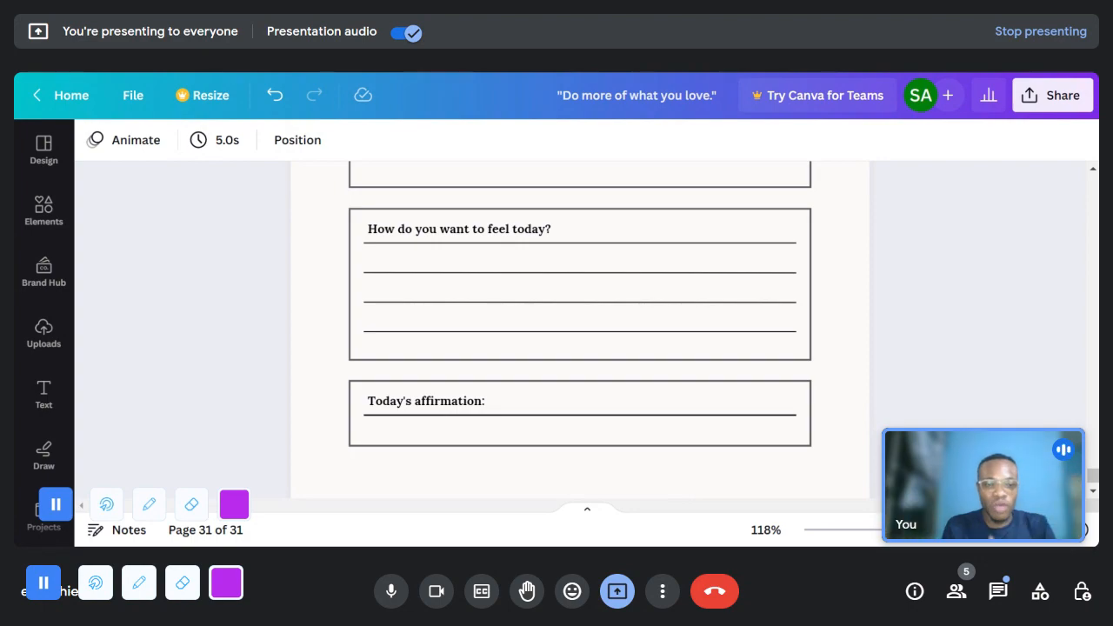
- Read the in-call messages in Google Meet and close them
{"action": "left_click", "coordinate": [998, 591]}
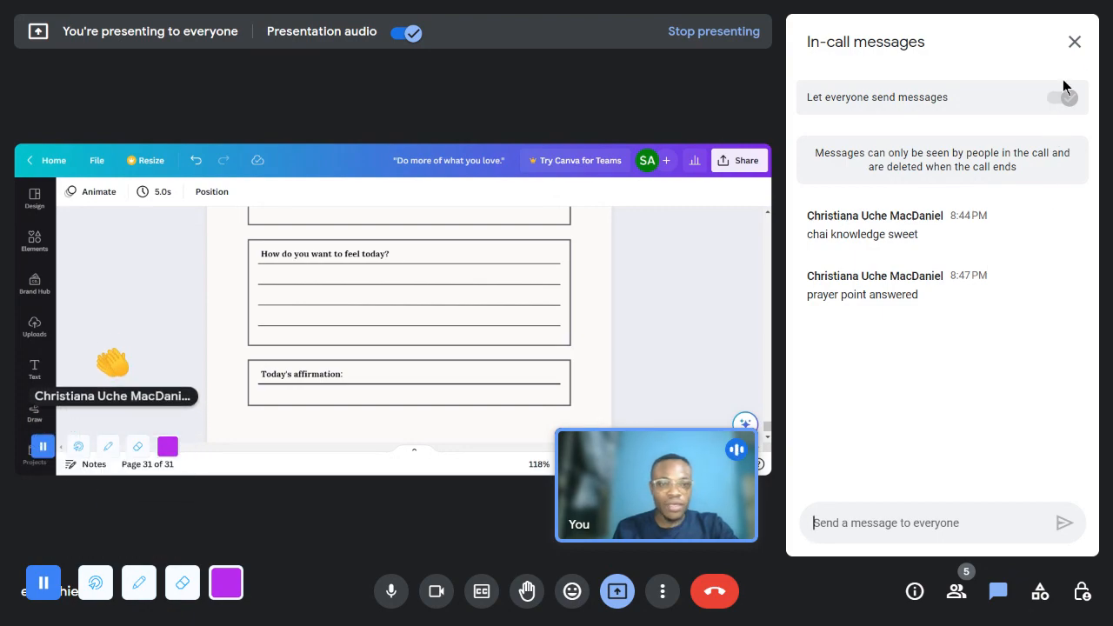
{"action": "left_click", "coordinate": [1074, 42]}
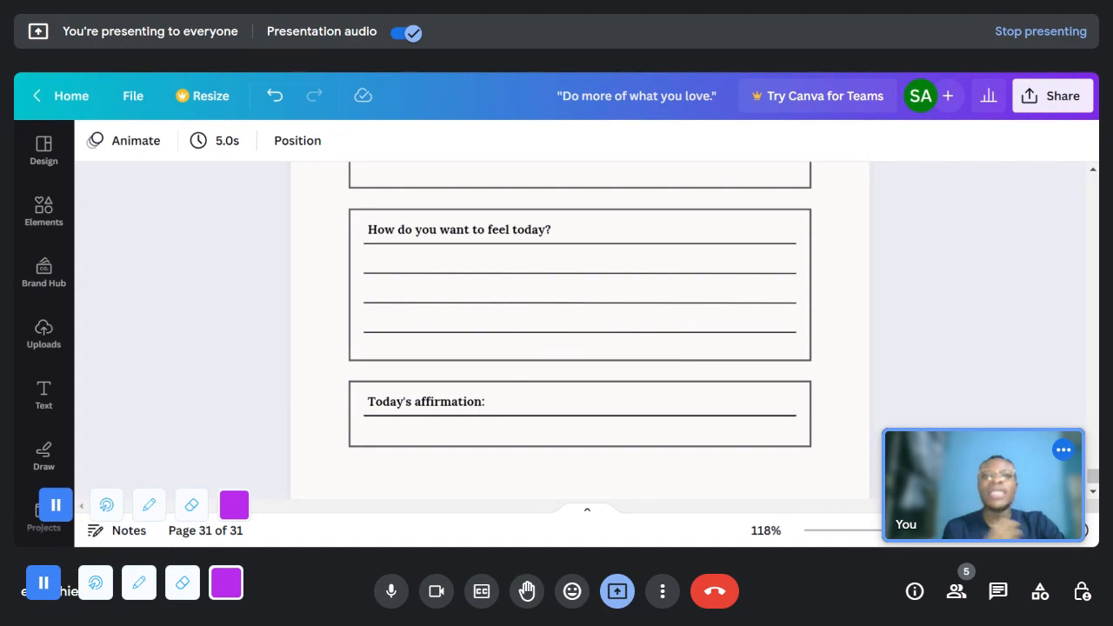
{"action": "scroll", "coordinate": [365, 499], "scroll_direction": "up", "scroll_amount": 2}
{"action": "left_click", "coordinate": [43, 148]}
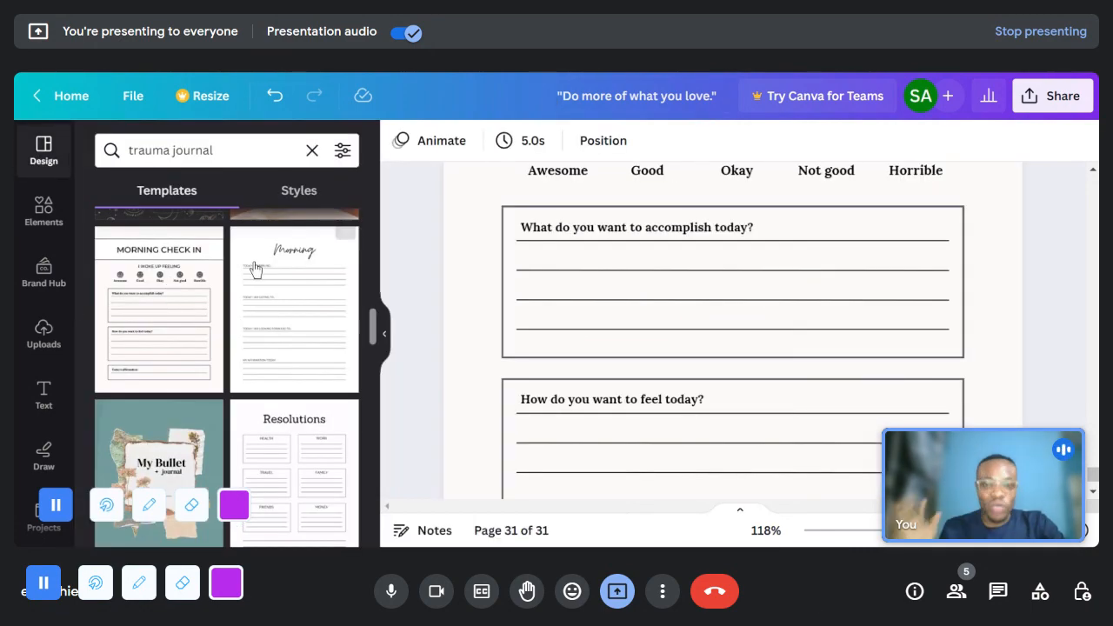
{"action": "left_click", "coordinate": [218, 150]}
{"action": "left_click_drag", "start_coordinate": [216, 149], "coordinate": [113, 150]}
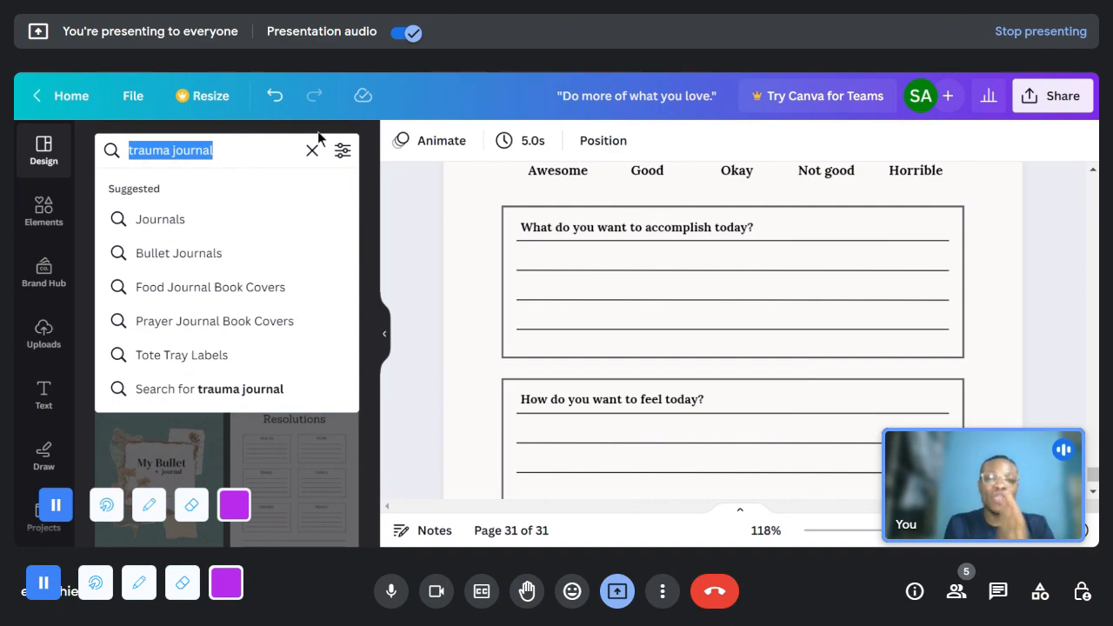
{"action": "left_click", "coordinate": [985, 277]}
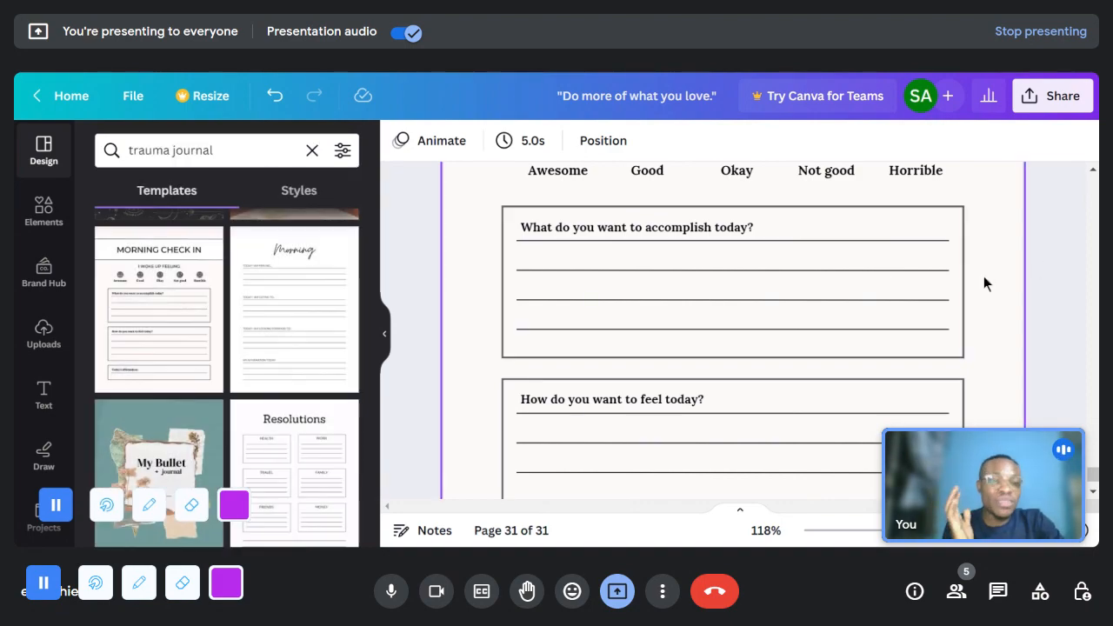
{"action": "left_click", "coordinate": [384, 334]}
- Review the "What do you want to accomplish today?" and "How do you want to feel today?" boxes on page 31 again
{"action": "scroll", "coordinate": [602, 292], "scroll_direction": "up", "scroll_amount": 2}
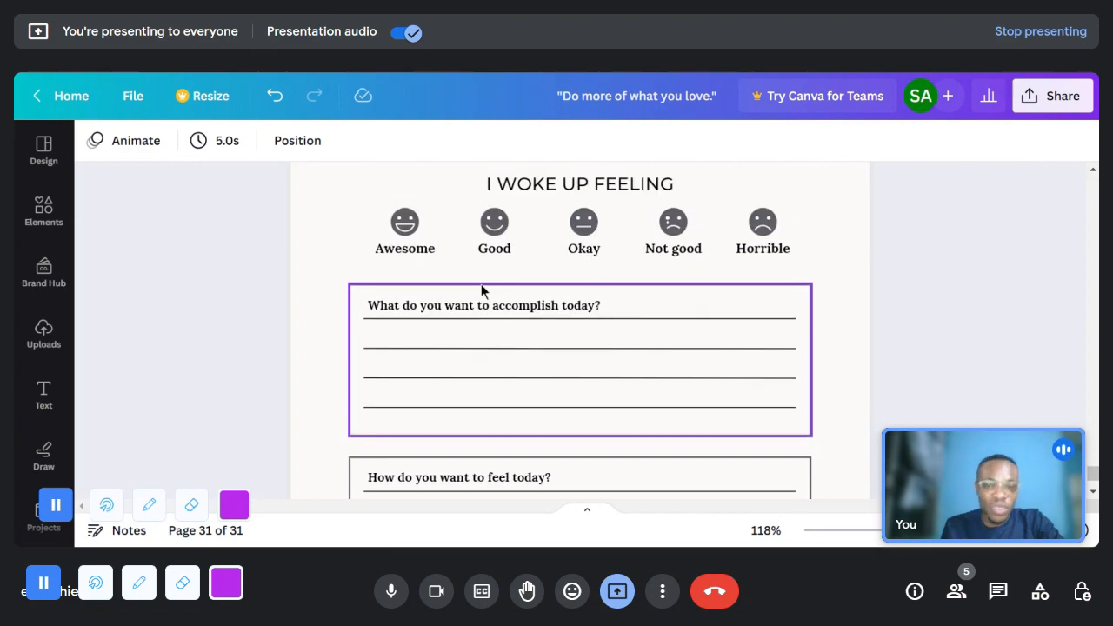
{"action": "scroll", "coordinate": [538, 330], "scroll_direction": "down", "scroll_amount": 3}
{"action": "scroll", "coordinate": [513, 327], "scroll_direction": "up", "scroll_amount": 1}
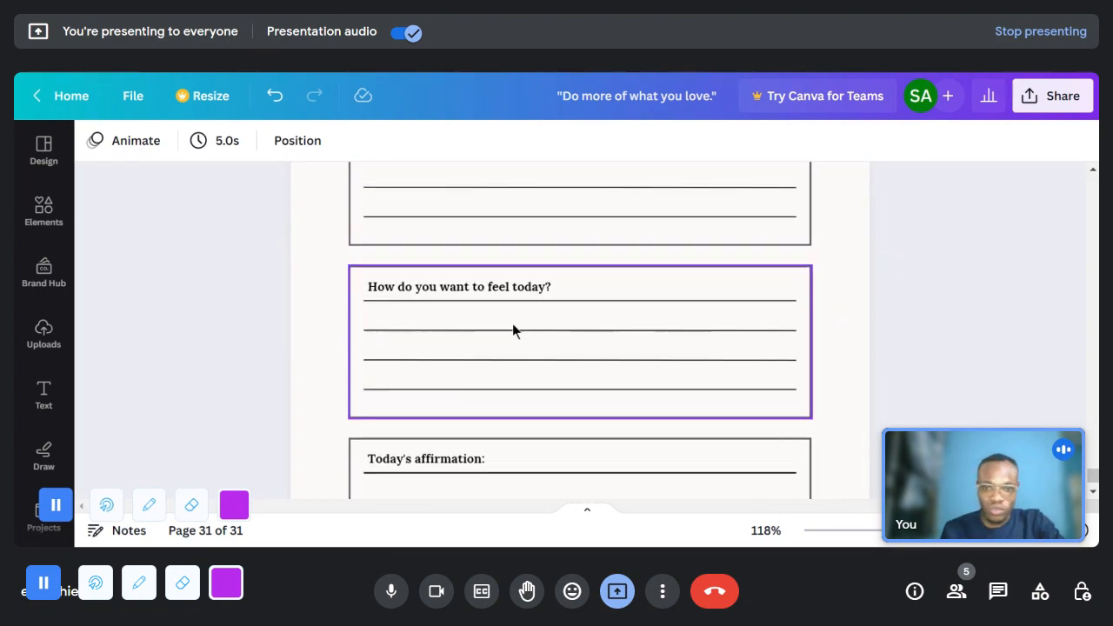
{"action": "scroll", "coordinate": [512, 329], "scroll_direction": "up", "scroll_amount": 1}
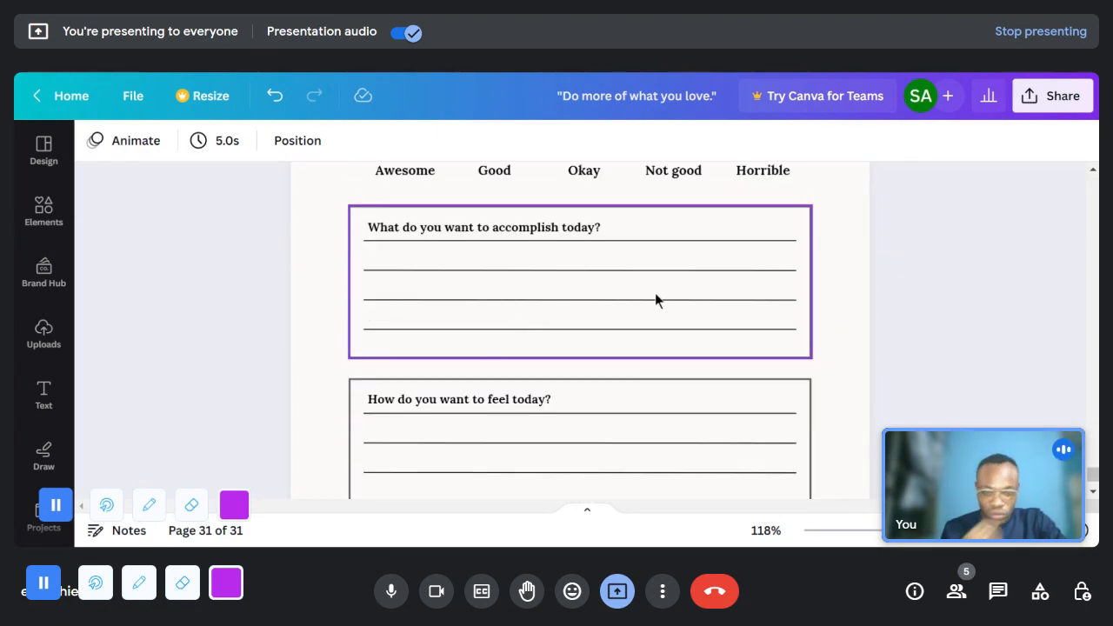
{"action": "scroll", "coordinate": [549, 376], "scroll_direction": "down", "scroll_amount": 2}
{"action": "scroll", "coordinate": [550, 372], "scroll_direction": "down", "scroll_amount": 1}
{"action": "scroll", "coordinate": [392, 400], "scroll_direction": "up", "scroll_amount": 3}
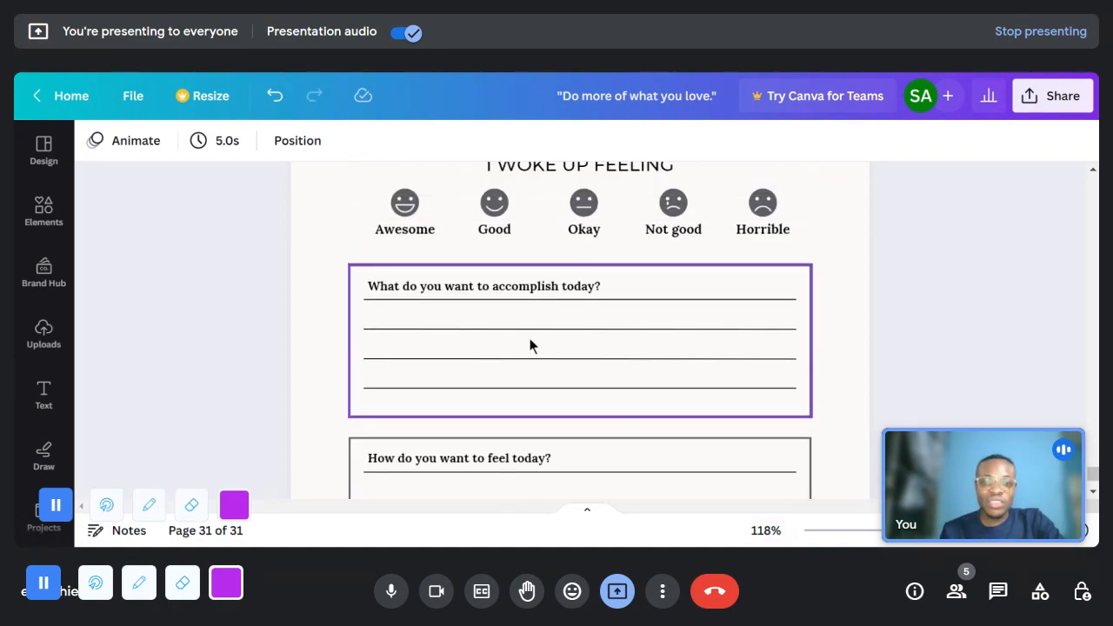
- Try replacing the "Today's affirmation:" label on page 31 with placeholder text, and undo the replacement
{"action": "scroll", "coordinate": [530, 341], "scroll_direction": "up", "scroll_amount": 1}
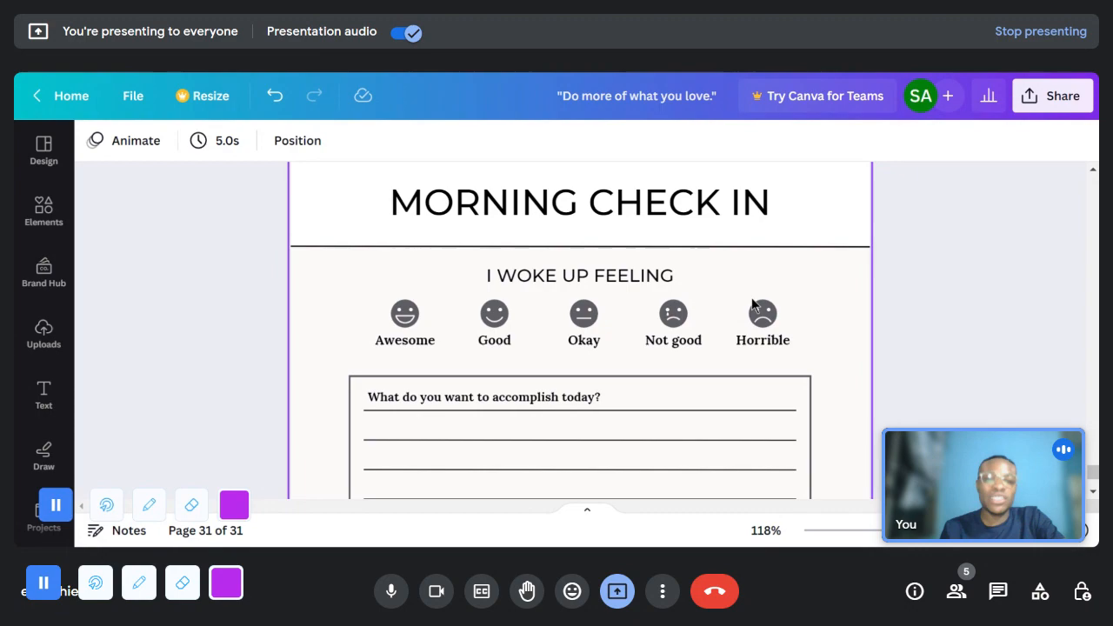
{"action": "scroll", "coordinate": [735, 314], "scroll_direction": "up", "scroll_amount": 1}
{"action": "scroll", "coordinate": [737, 315], "scroll_direction": "down", "scroll_amount": 5}
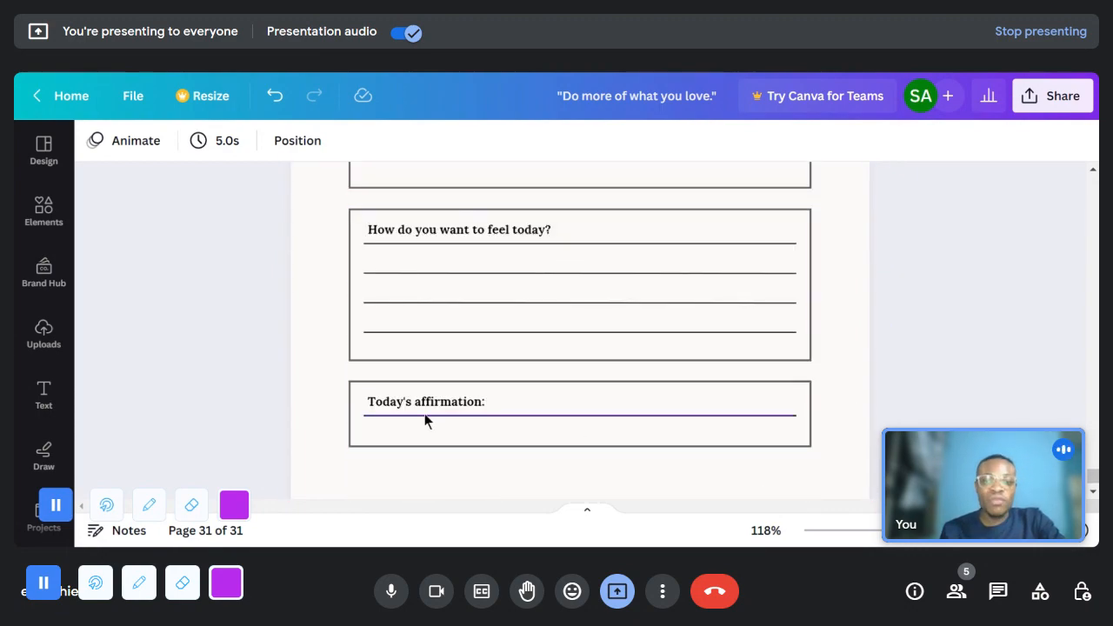
{"action": "double_click", "coordinate": [476, 406]}
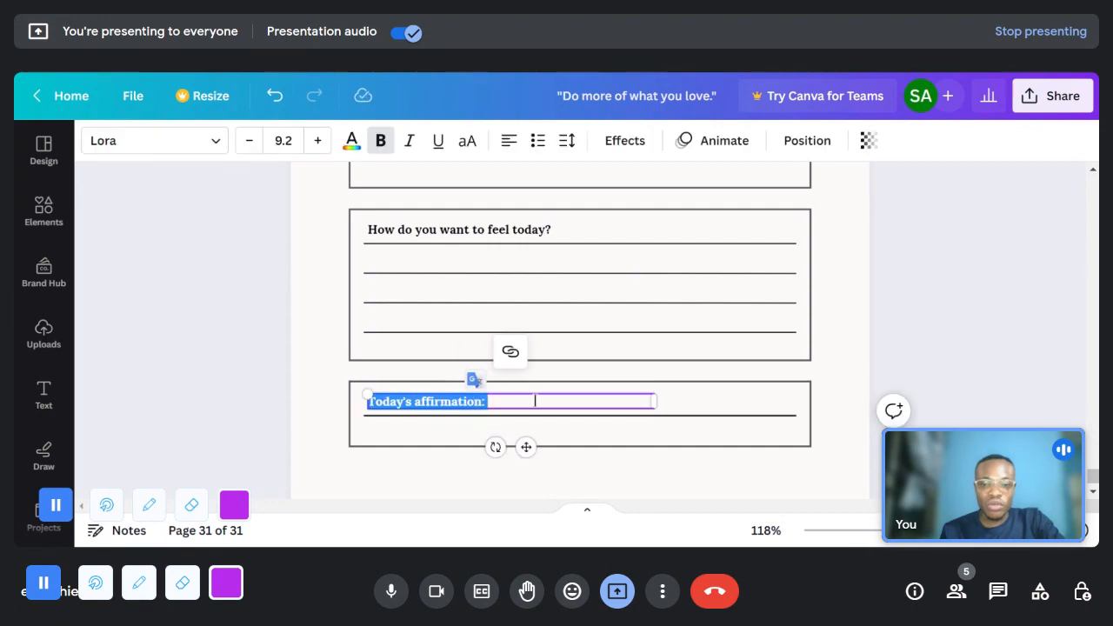
{"action": "left_click", "coordinate": [534, 400]}
{"action": "left_click_drag", "start_coordinate": [539, 401], "coordinate": [352, 400]}
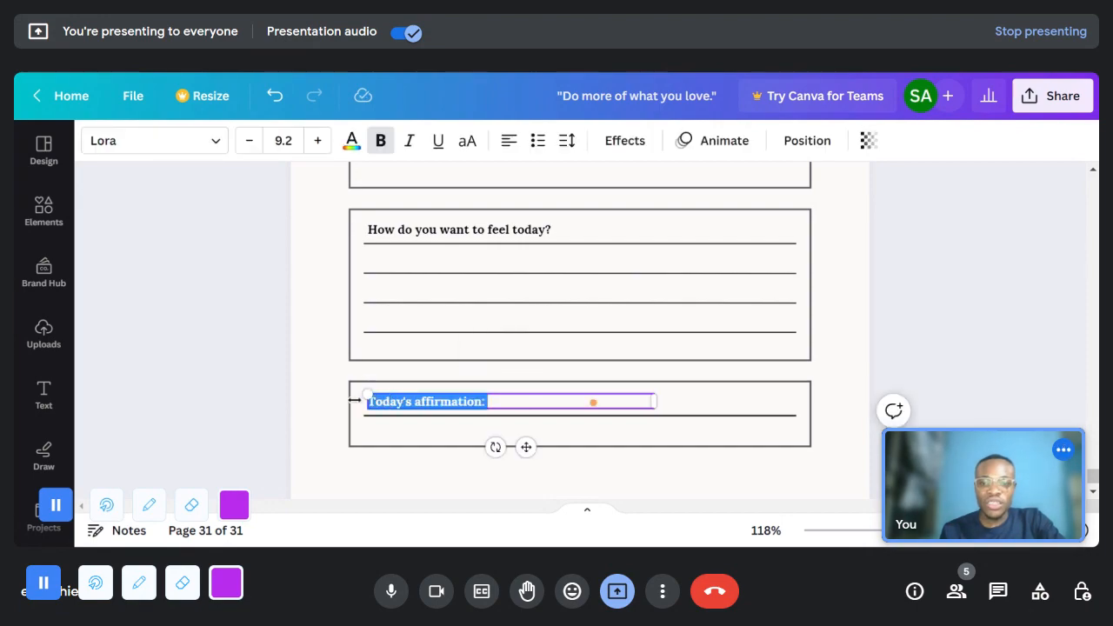
{"action": "type", "text": "djkdjkjkjnk"}
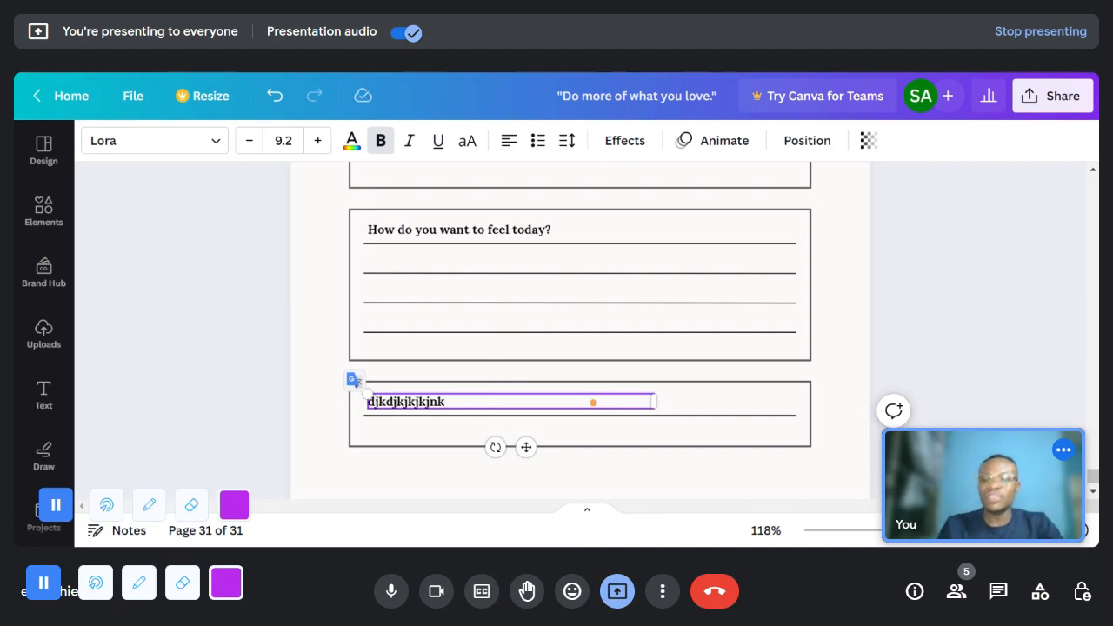
{"action": "key", "text": "ctrl+z"}
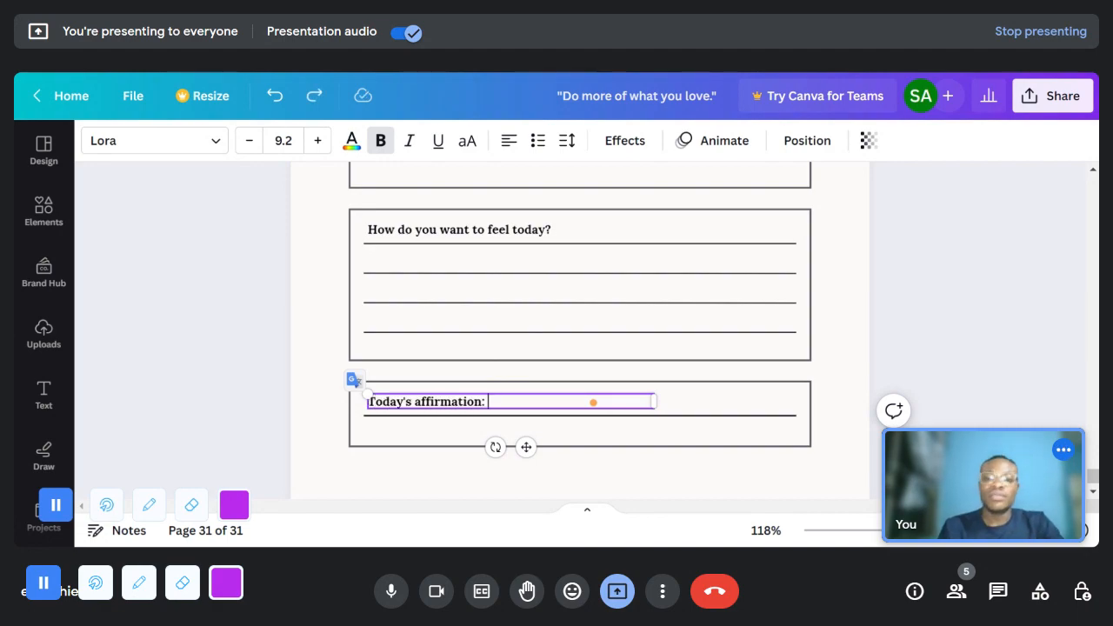
- Ungroup the "How do you want to feel today?" box on the Morning Check In page so its parts can be edited separately
{"action": "scroll", "coordinate": [509, 395], "scroll_direction": "up", "scroll_amount": 2}
{"action": "scroll", "coordinate": [509, 395], "scroll_direction": "down", "scroll_amount": 2}
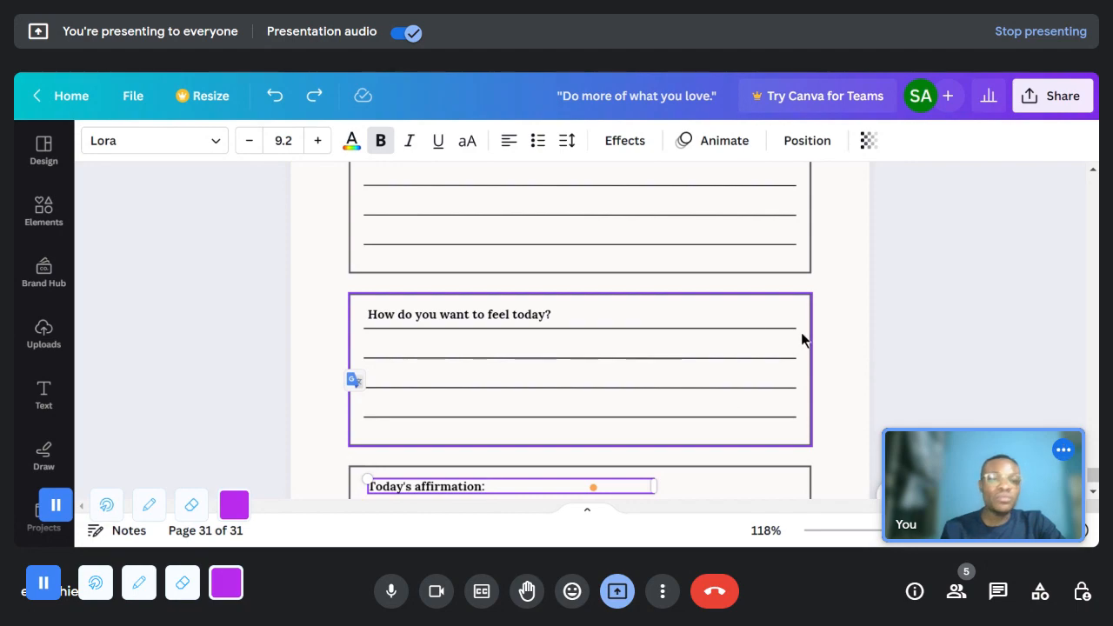
{"action": "right_click", "coordinate": [610, 313]}
{"action": "left_click", "coordinate": [574, 348]}
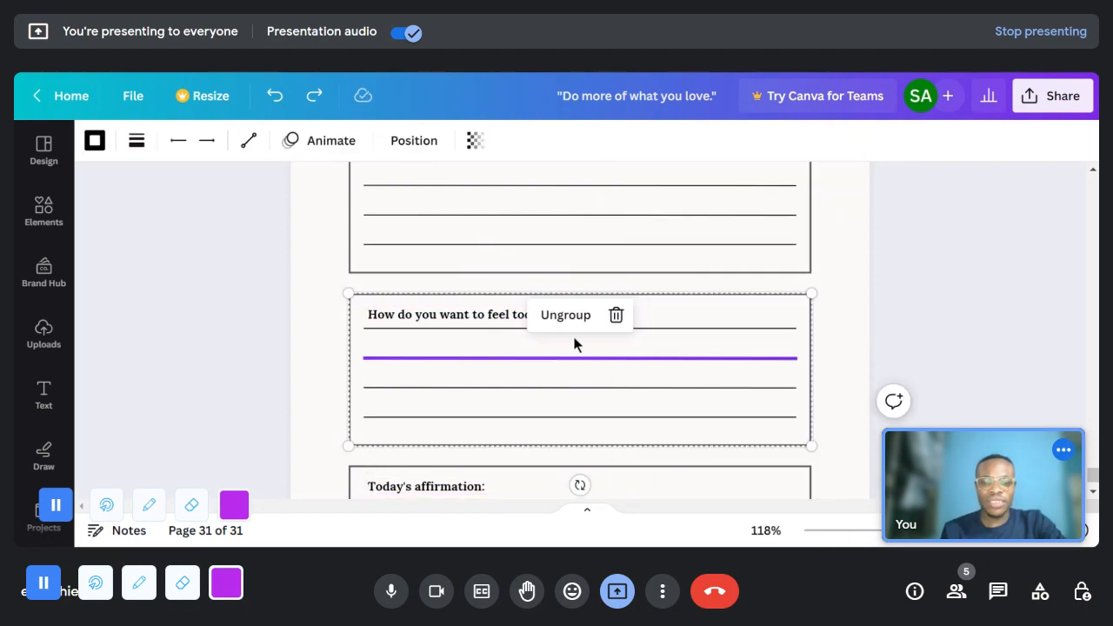
{"action": "right_click", "coordinate": [750, 346]}
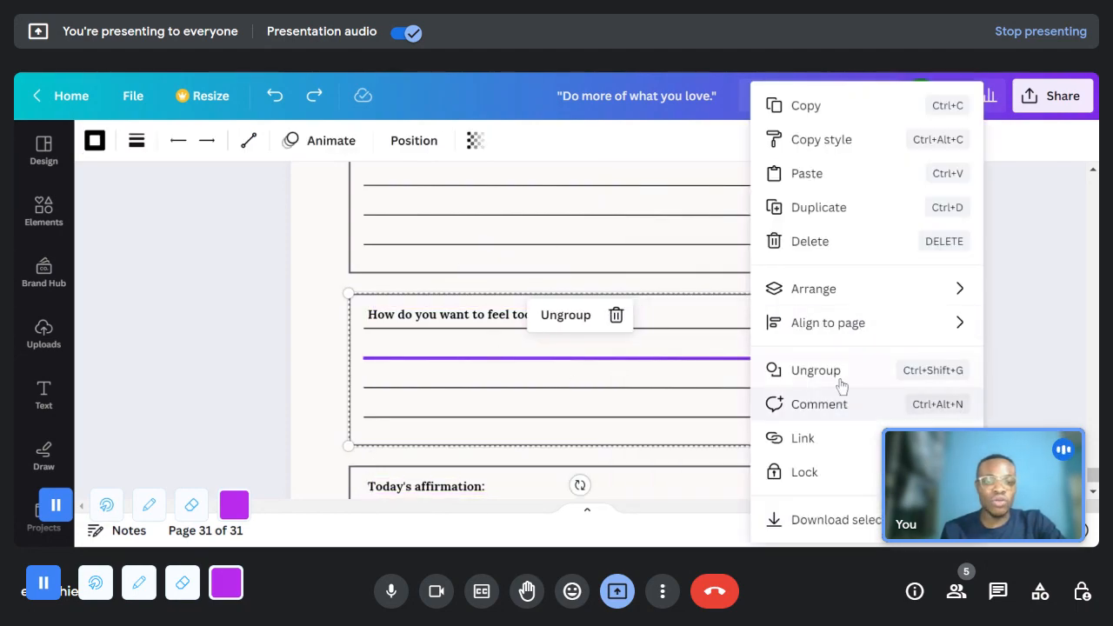
{"action": "left_click", "coordinate": [807, 374]}
{"action": "left_click", "coordinate": [819, 419]}
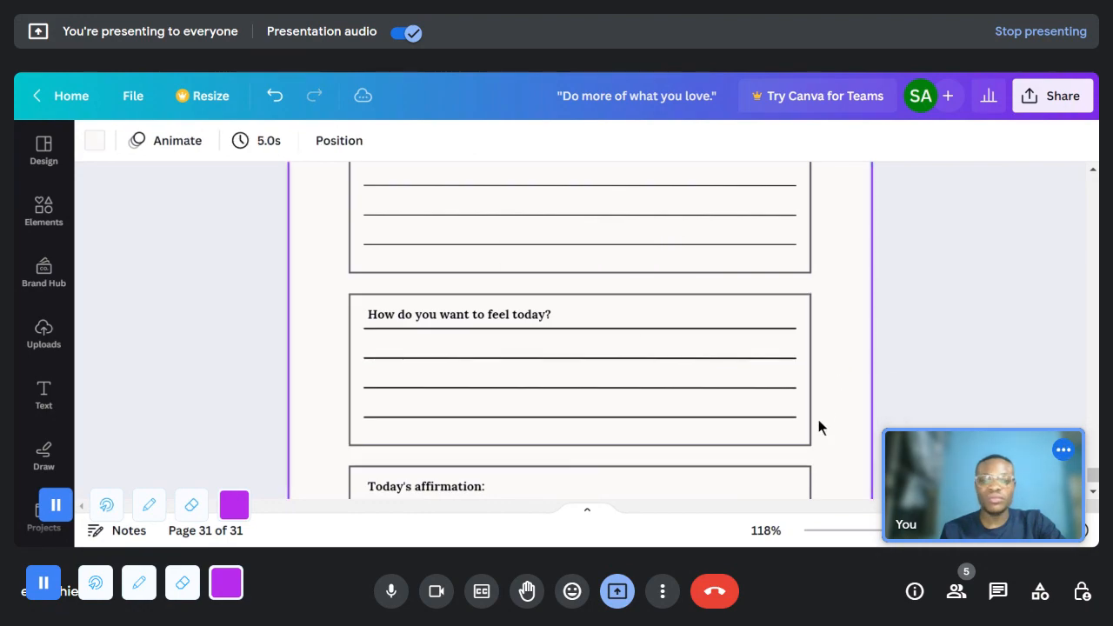
- Delete the four writing lines inside the "How do you want to feel today?" box
{"action": "left_click", "coordinate": [643, 418]}
{"action": "key", "text": "Delete"}
{"action": "left_click", "coordinate": [650, 387]}
{"action": "key", "text": "Delete"}
{"action": "left_click", "coordinate": [688, 357]}
{"action": "key", "text": "Delete"}
{"action": "left_click", "coordinate": [699, 327]}
{"action": "key", "text": "Delete"}
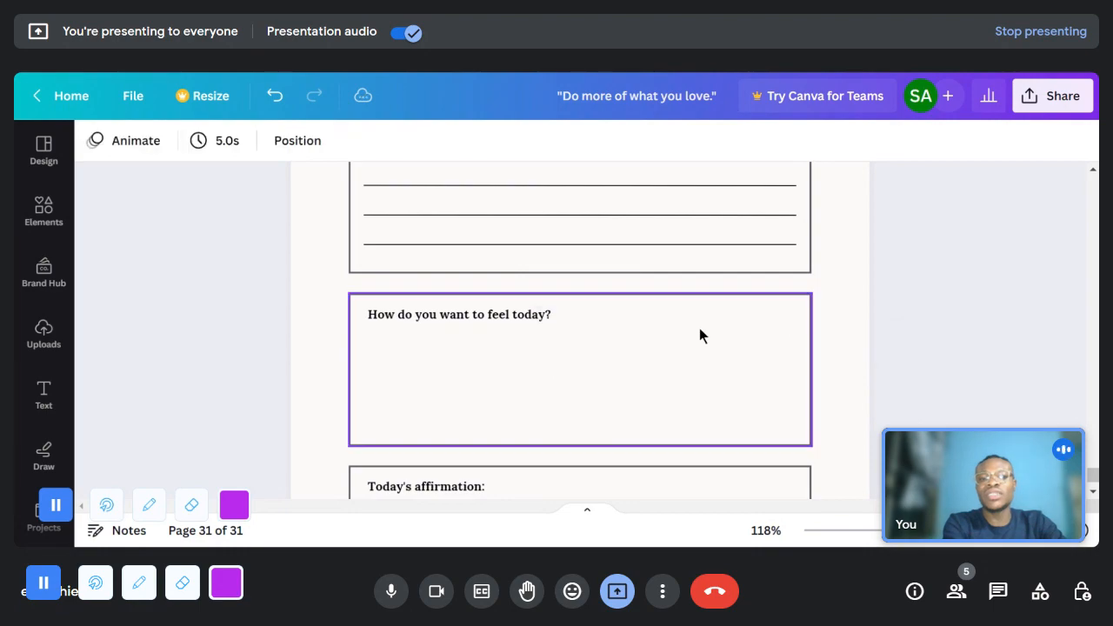
- Delete the frame and heading of the "How do you want to feel today?" box along with the page's background shape
{"action": "left_click", "coordinate": [640, 419]}
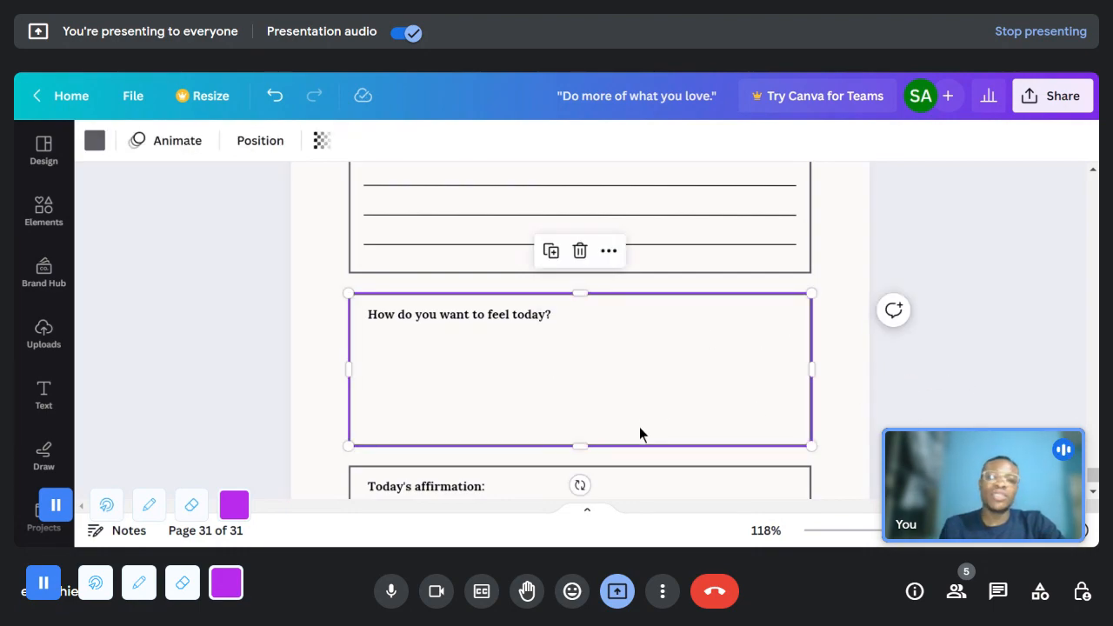
{"action": "key", "text": "Delete"}
{"action": "left_click", "coordinate": [489, 316]}
{"action": "key", "text": "Delete"}
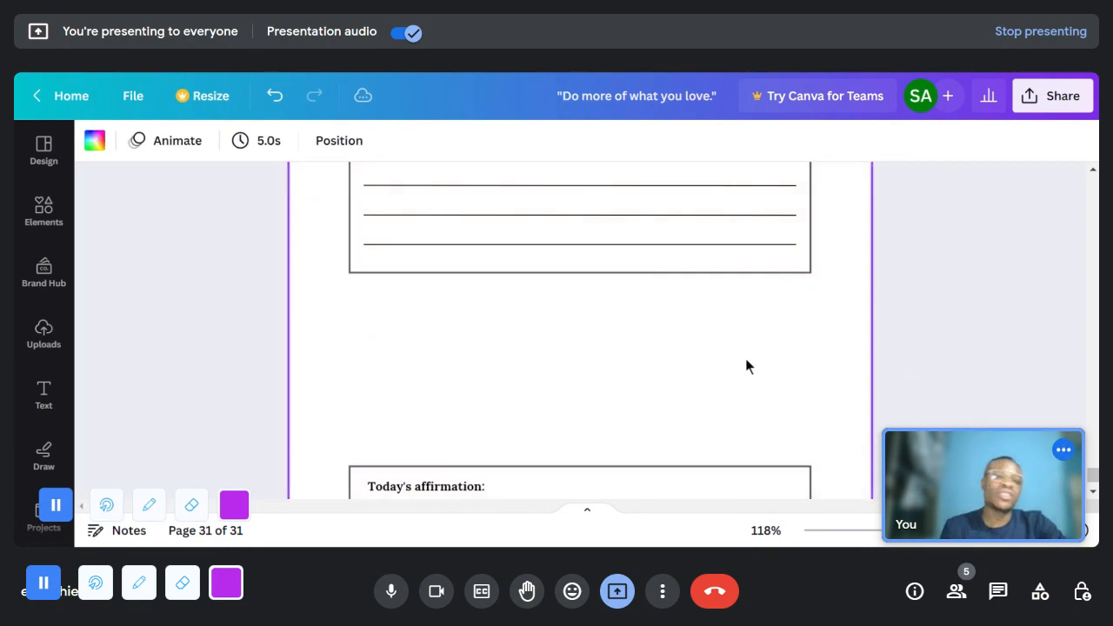
- Add body text reading "fayfbjasbjklasbas;jkbasjhbasjhb smffdfdff" in the gap below the "What do you want to accomplish today?" box
{"action": "left_click", "coordinate": [44, 393]}
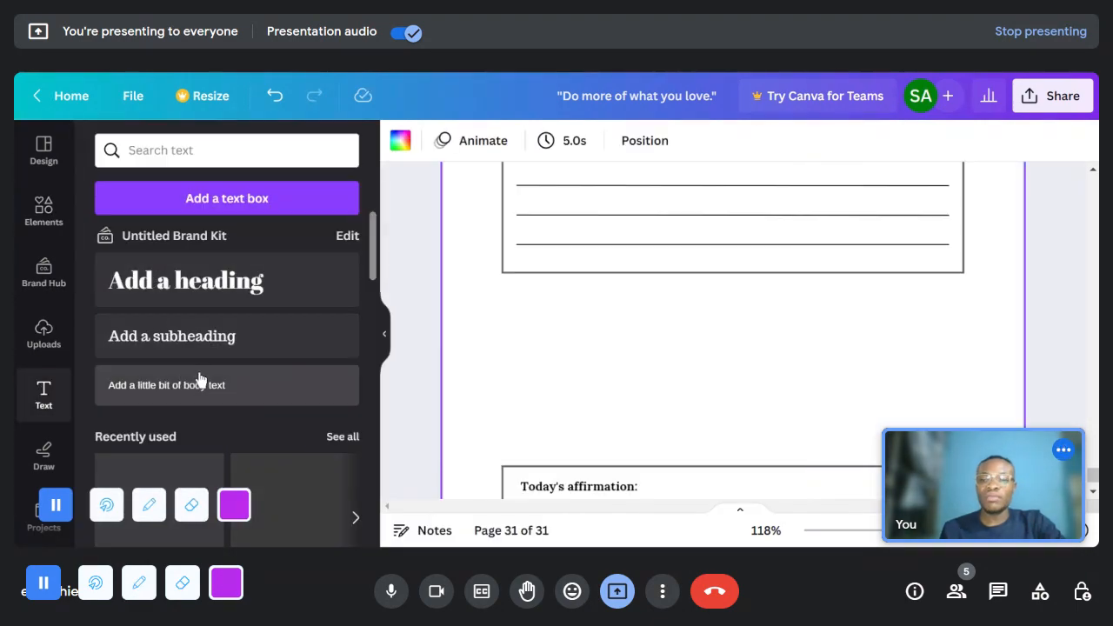
{"action": "left_click", "coordinate": [202, 385]}
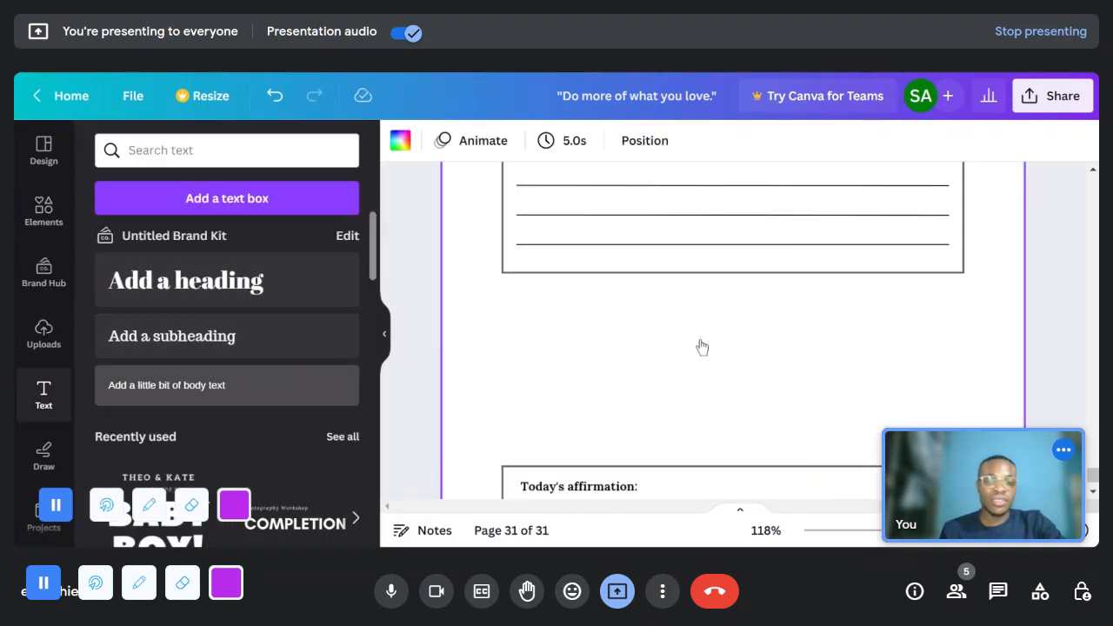
{"action": "scroll", "coordinate": [741, 369], "scroll_direction": "down", "scroll_amount": 2}
{"action": "scroll", "coordinate": [711, 321], "scroll_direction": "up", "scroll_amount": 2}
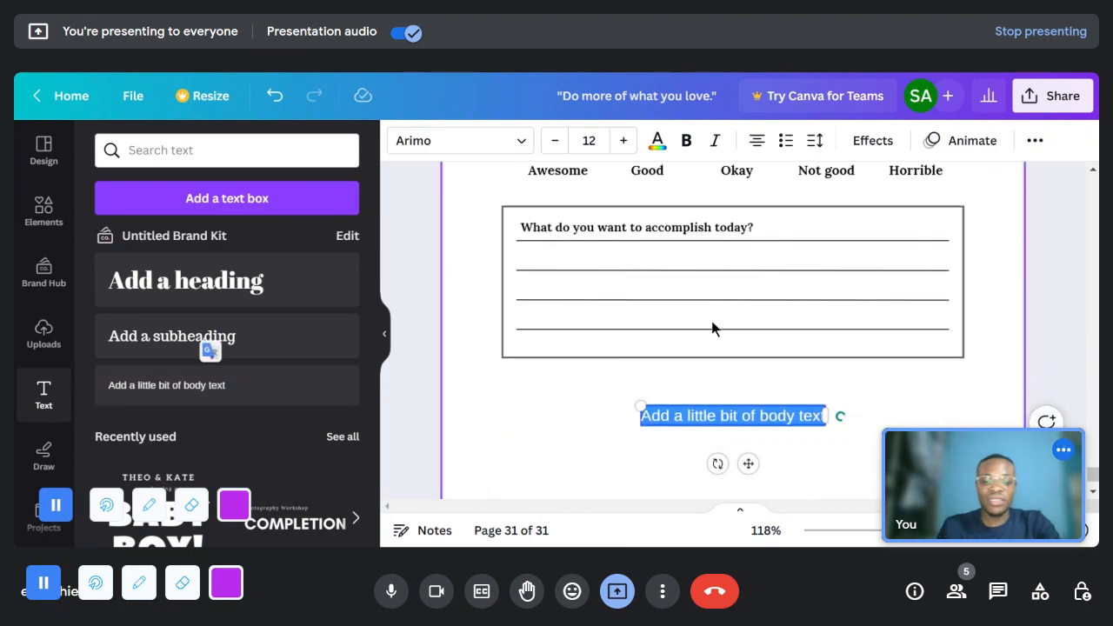
{"action": "type", "text": "fay"}
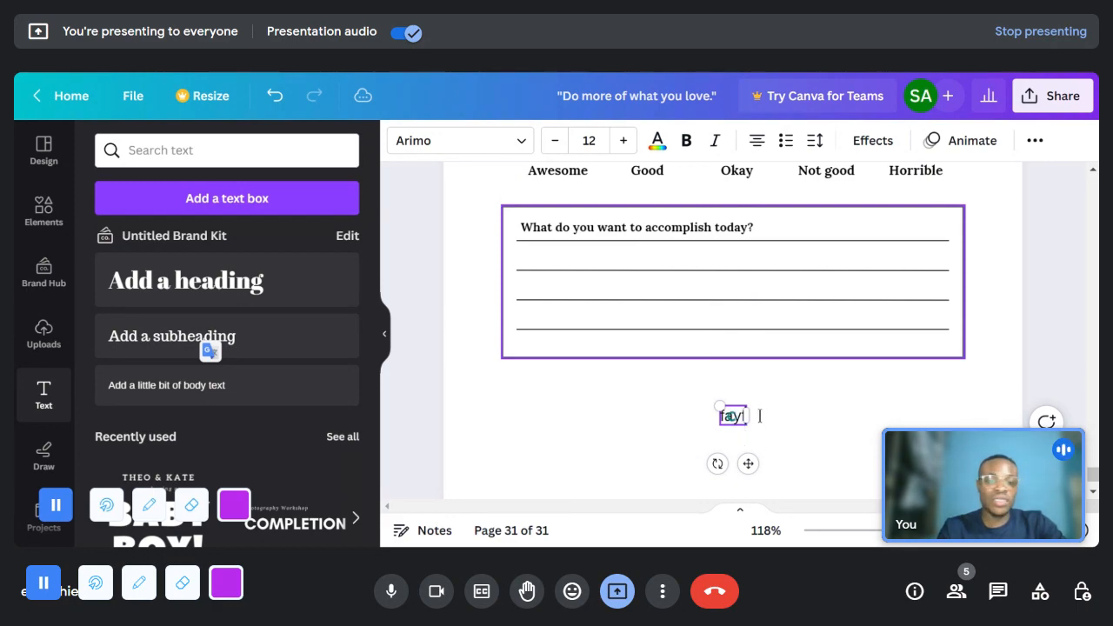
{"action": "type", "text": "fbjasbjklasbas;jklbasjhbasjhb sm"}
- Look over the edited page 31 from the Morning Check In heading down to the new body text and the affirmation box
{"action": "scroll", "coordinate": [869, 417], "scroll_direction": "down", "scroll_amount": 3}
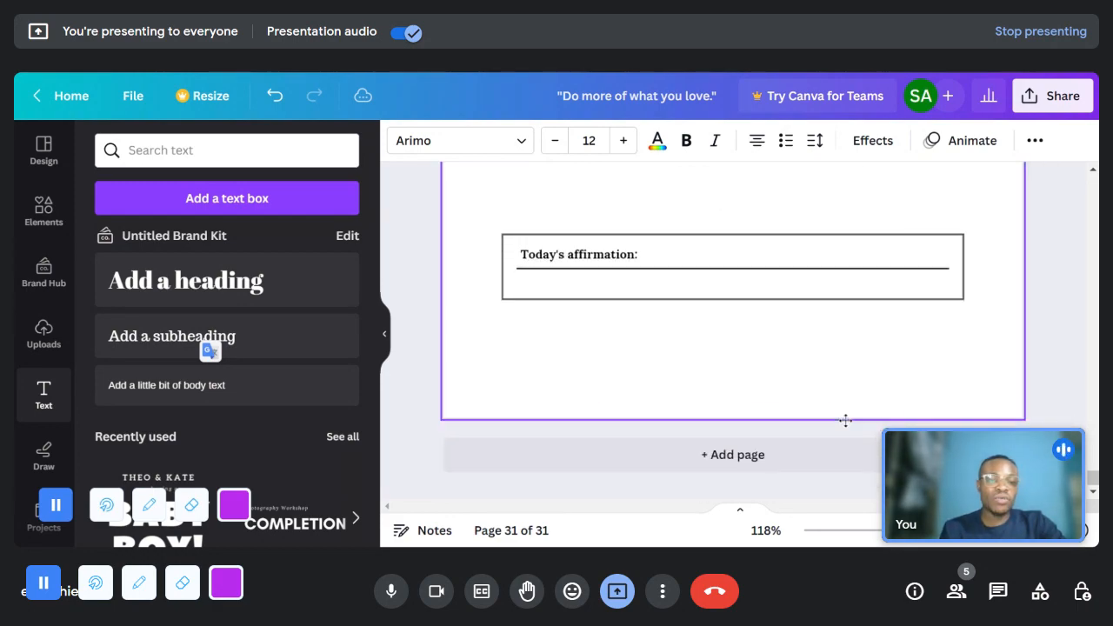
{"action": "scroll", "coordinate": [835, 459], "scroll_direction": "down", "scroll_amount": 1}
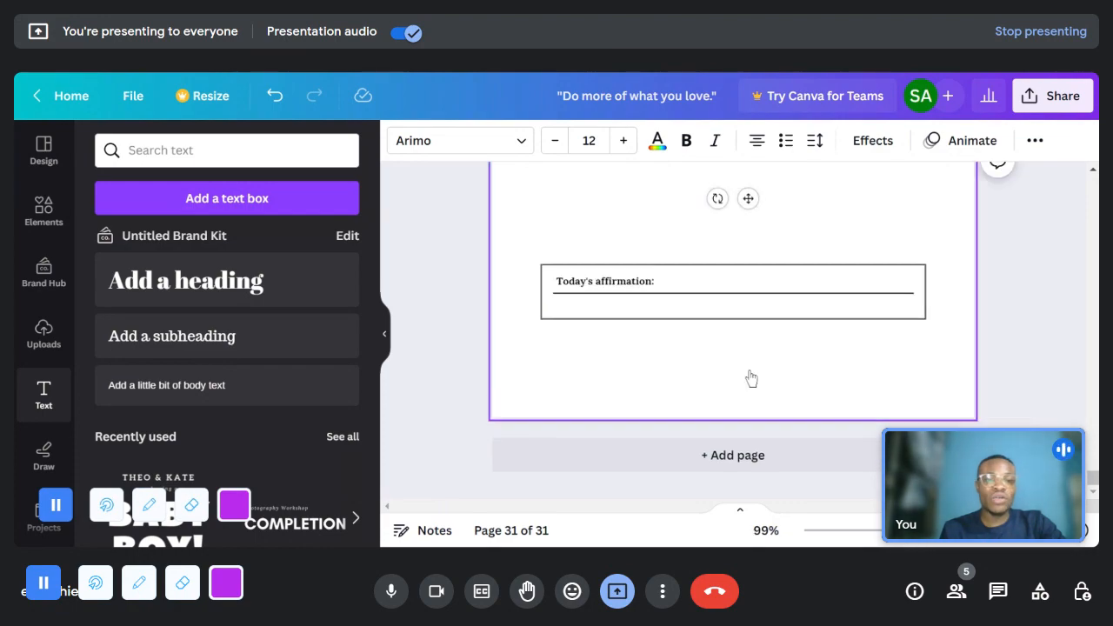
{"action": "scroll", "coordinate": [752, 379], "scroll_direction": "up", "scroll_amount": 1}
{"action": "left_click", "coordinate": [888, 341]}
{"action": "scroll", "coordinate": [892, 348], "scroll_direction": "up", "scroll_amount": 2}
{"action": "scroll", "coordinate": [895, 357], "scroll_direction": "up", "scroll_amount": 5}
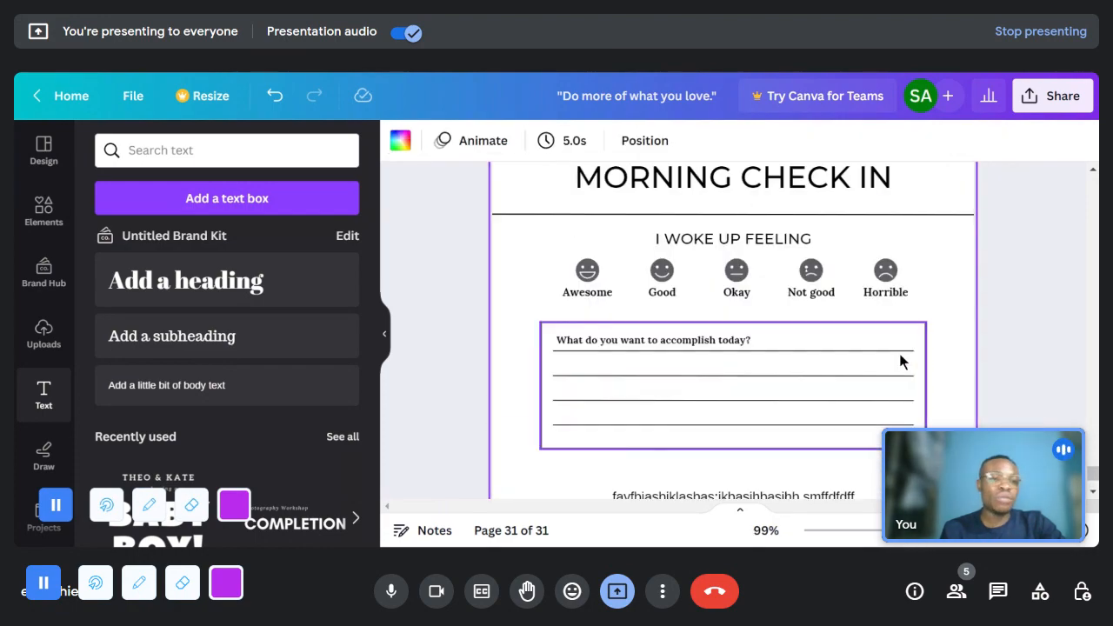
{"action": "scroll", "coordinate": [956, 278], "scroll_direction": "down", "scroll_amount": 2}
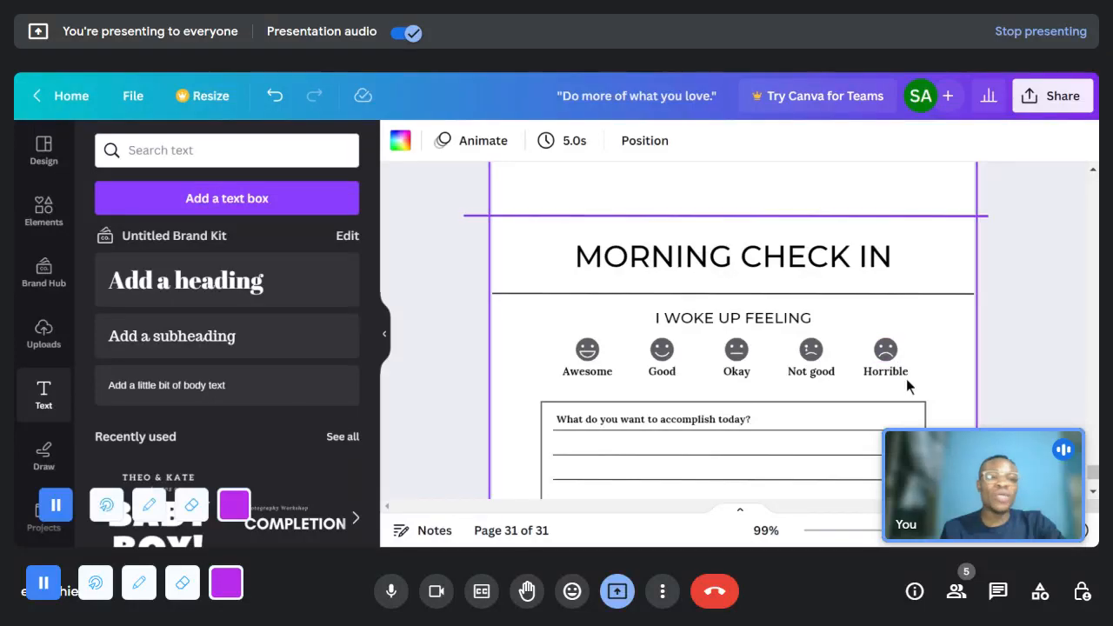
{"action": "scroll", "coordinate": [856, 309], "scroll_direction": "down", "scroll_amount": 1}
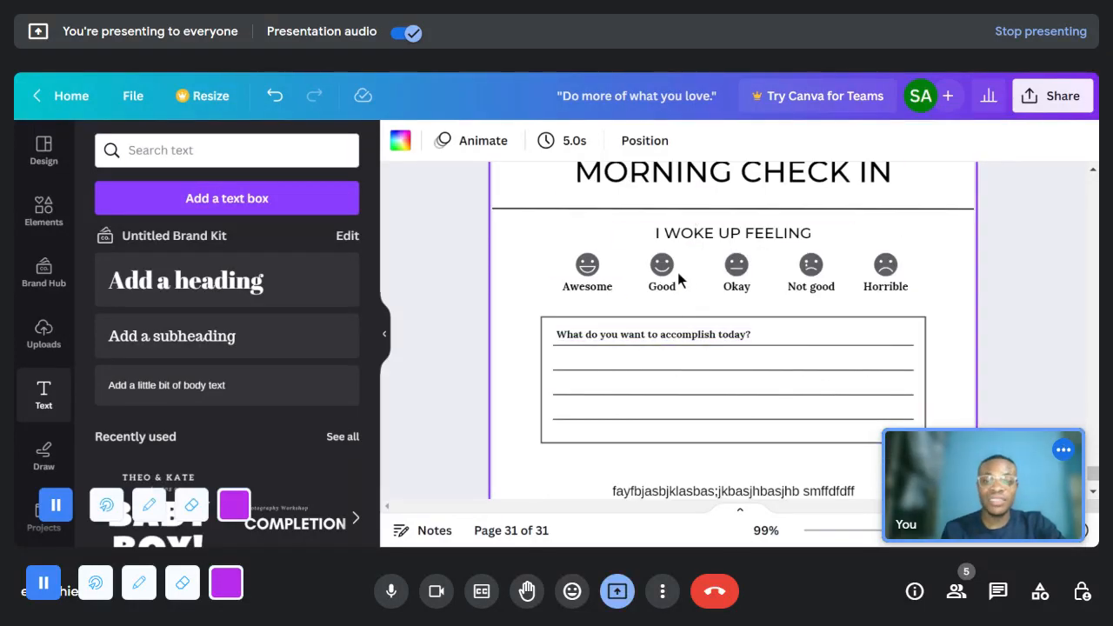
{"action": "scroll", "coordinate": [852, 470], "scroll_direction": "down", "scroll_amount": 1}
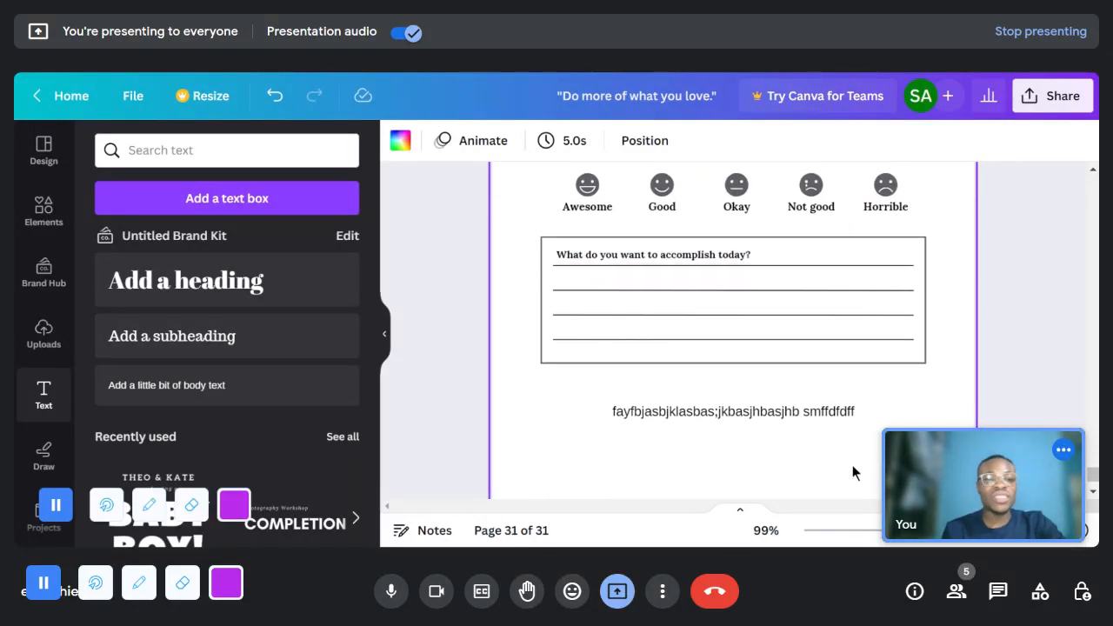
- Undo the added body text and the deletions on page 31, back to the complete "How do you want to feel today?" box
{"action": "key", "text": "ctrl+z"}
{"action": "key", "text": "ctrl+z"}
{"action": "key", "text": "ctrl+z"}
{"action": "key", "text": "ctrl+z"}
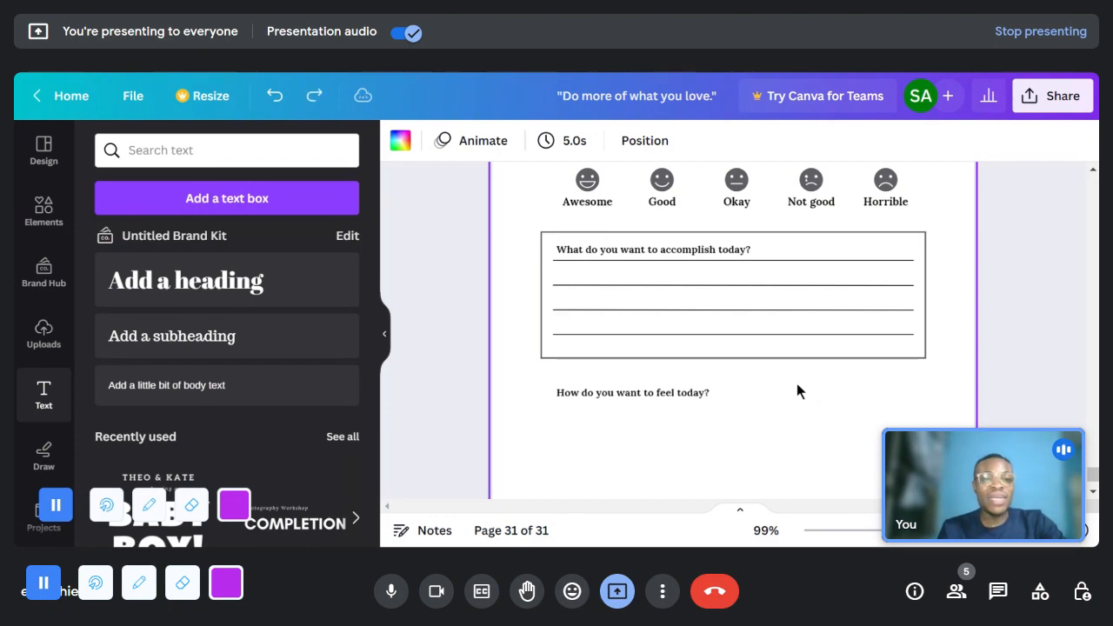
{"action": "key", "text": "ctrl+z"}
{"action": "key", "text": "ctrl+z"}
{"action": "key", "text": "ctrl+z"}
{"action": "key", "text": "ctrl+z"}
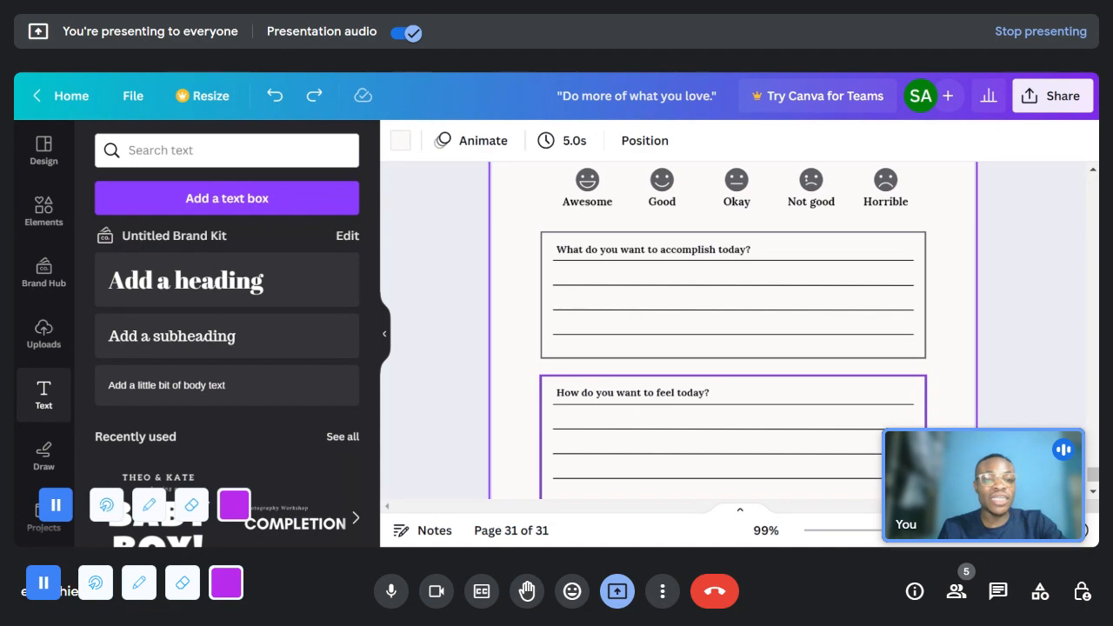
{"action": "scroll", "coordinate": [797, 383], "scroll_direction": "down", "scroll_amount": 2}
{"action": "scroll", "coordinate": [791, 400], "scroll_direction": "up", "scroll_amount": 2}
{"action": "scroll", "coordinate": [784, 423], "scroll_direction": "up", "scroll_amount": 3}
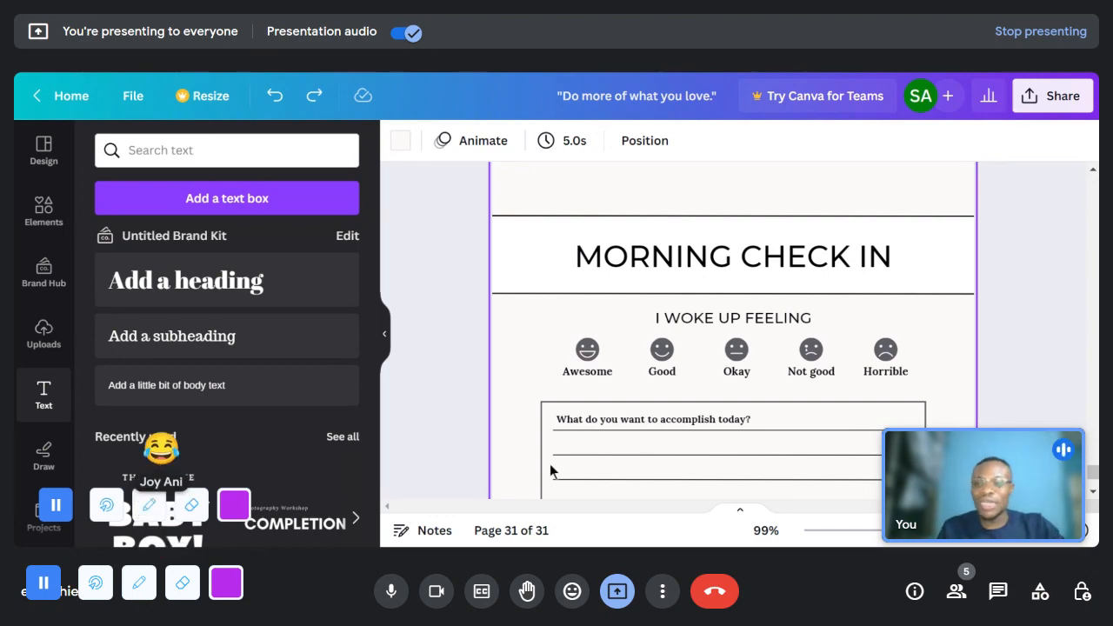
{"action": "left_click", "coordinate": [163, 153]}
{"action": "type", "text": "planners"}
{"action": "key", "text": "Return"}
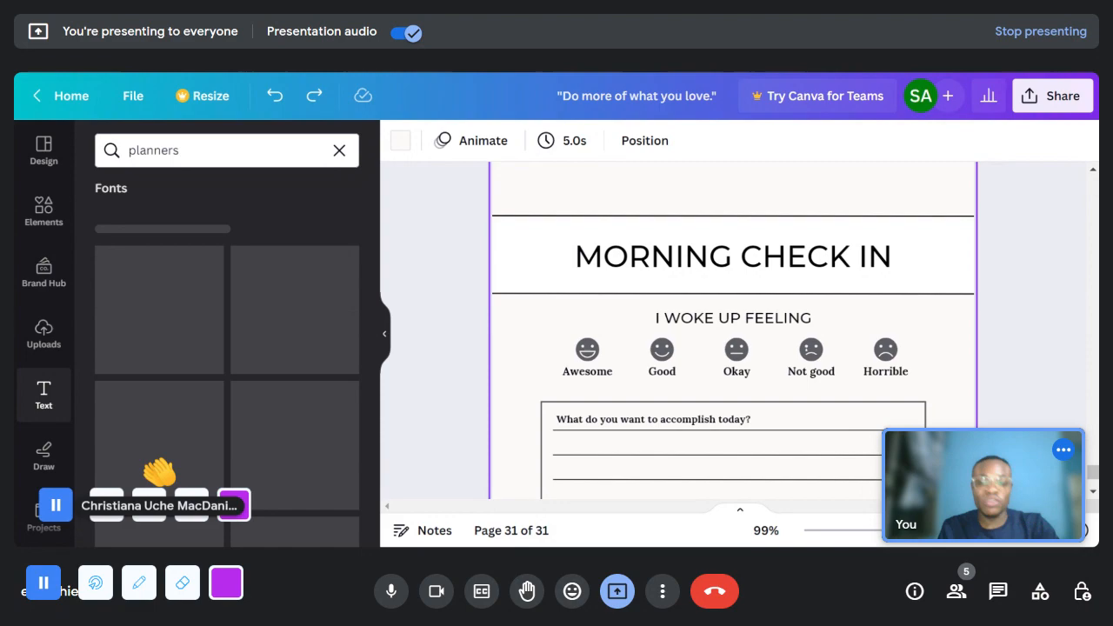
- Search the design templates for "planners"
{"action": "left_click", "coordinate": [52, 162]}
{"action": "triple_click", "coordinate": [183, 153]}
{"action": "type", "text": "plna"}
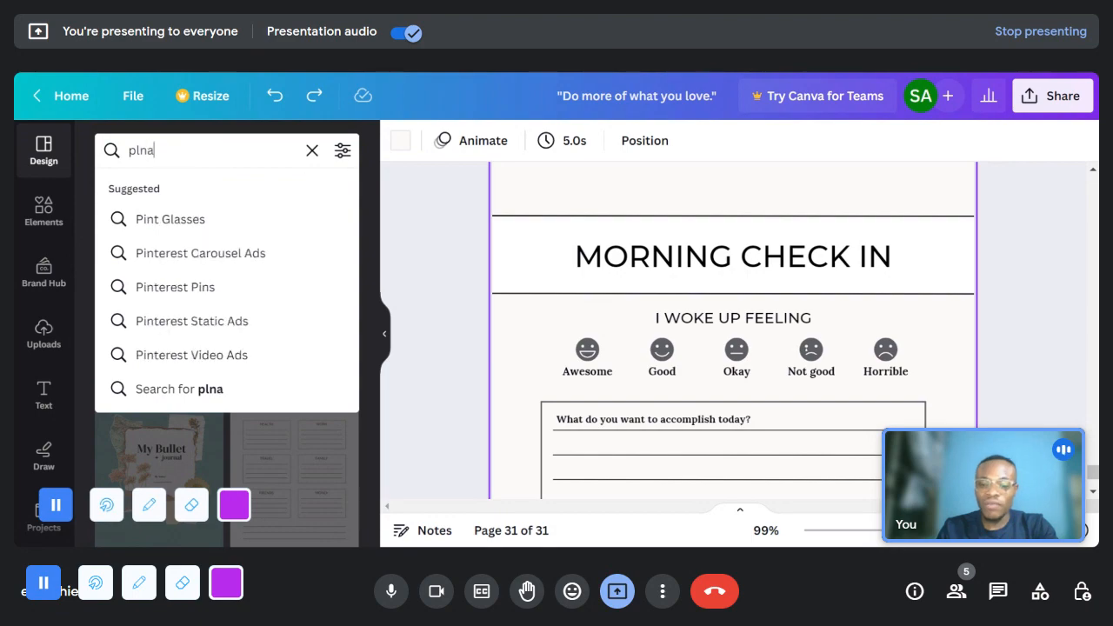
{"action": "key", "text": "BackSpace"}
{"action": "key", "text": "BackSpace"}
{"action": "type", "text": "anners"}
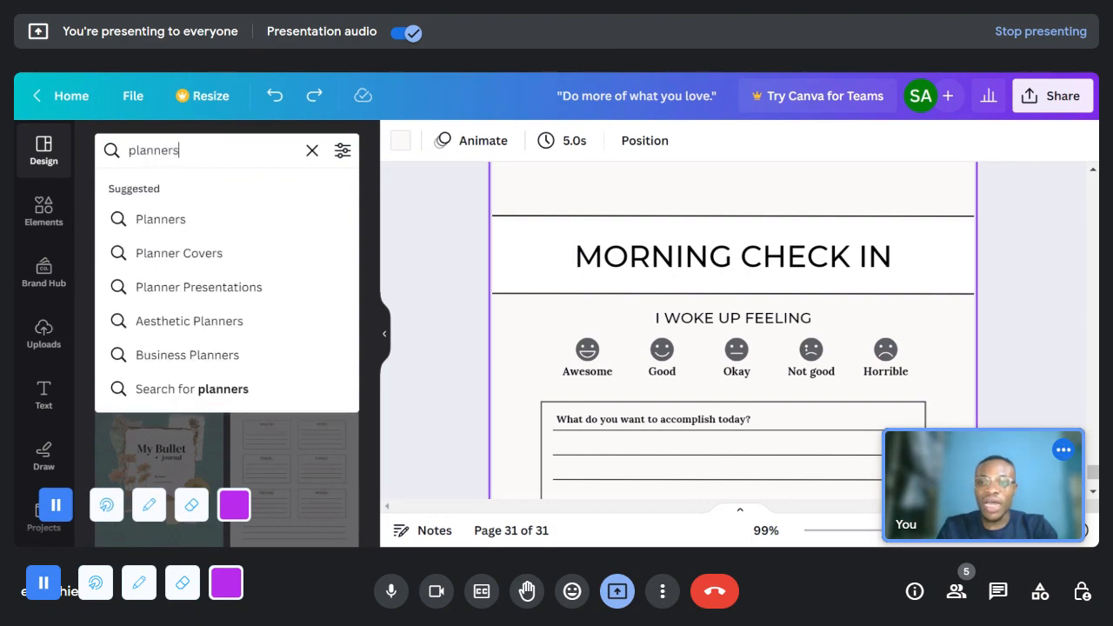
{"action": "key", "text": "Return"}
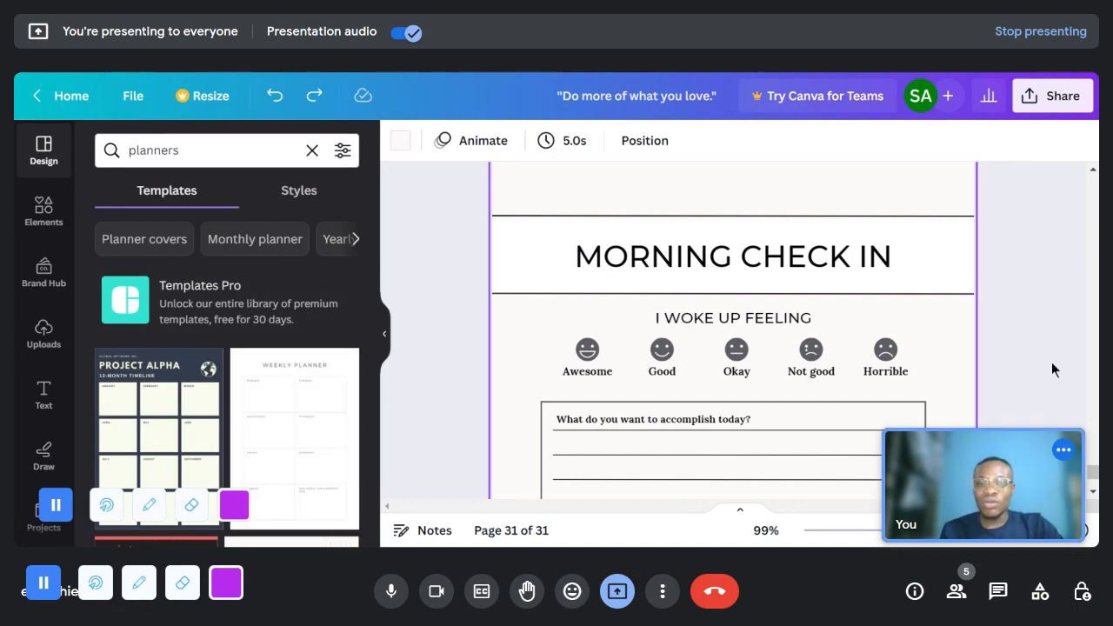
- Add page 32, apply the Project Alpha 12-month timeline template to it, and look over its month boxes
{"action": "scroll", "coordinate": [831, 384], "scroll_direction": "down", "scroll_amount": 5}
{"action": "left_click", "coordinate": [789, 468]}
{"action": "scroll", "coordinate": [261, 392], "scroll_direction": "down", "scroll_amount": 2}
{"action": "scroll", "coordinate": [182, 368], "scroll_direction": "up", "scroll_amount": 1}
{"action": "left_click", "coordinate": [182, 368]}
{"action": "scroll", "coordinate": [745, 263], "scroll_direction": "up", "scroll_amount": 3}
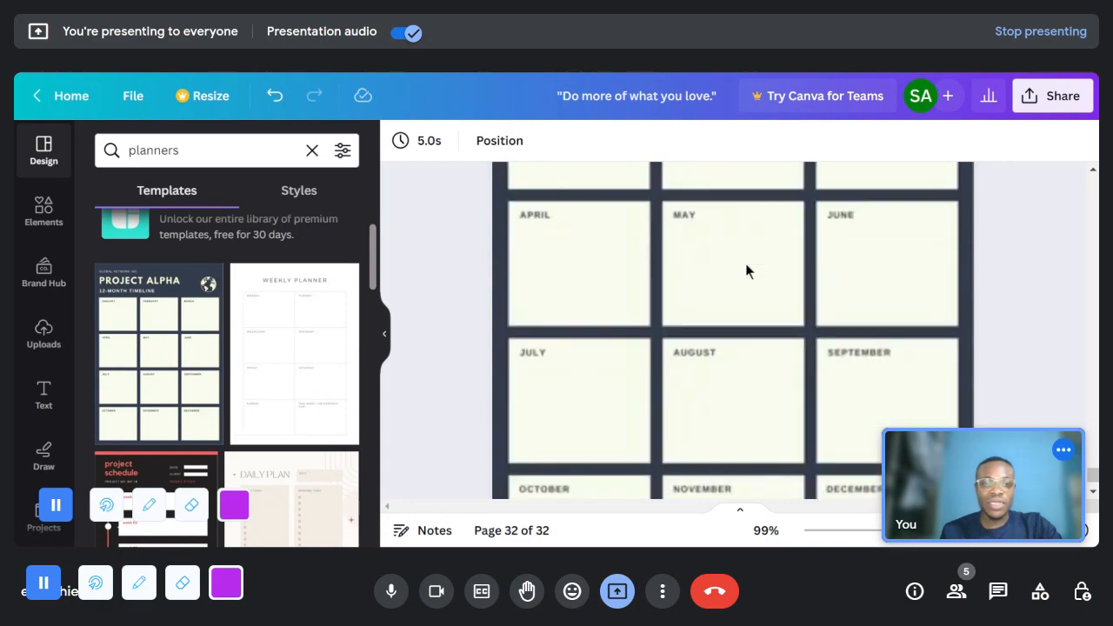
{"action": "scroll", "coordinate": [743, 274], "scroll_direction": "up", "scroll_amount": 3}
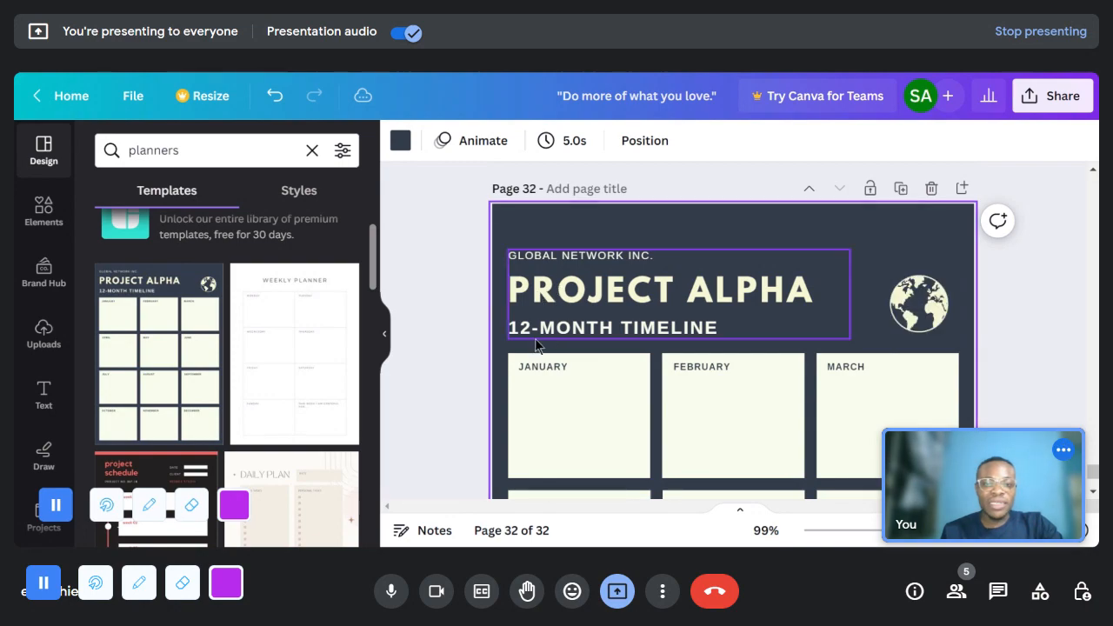
{"action": "scroll", "coordinate": [599, 328], "scroll_direction": "down", "scroll_amount": 6}
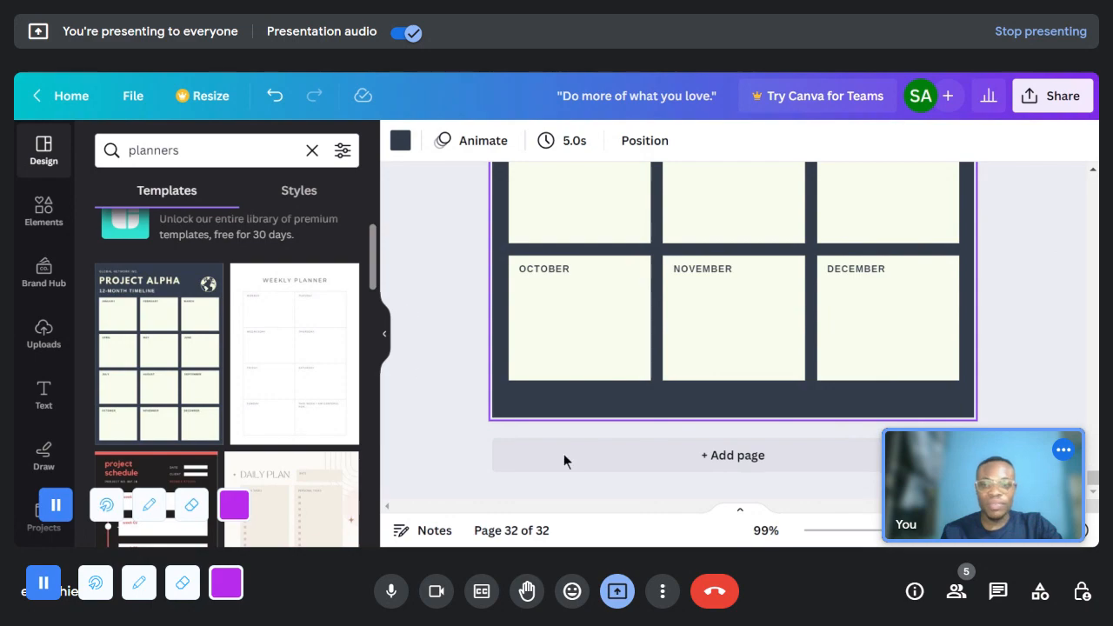
- Add page 33 and apply the Monday-first page of the Simple Clean Minimalist Weekly Planner template to it
{"action": "left_click", "coordinate": [776, 467]}
{"action": "left_click", "coordinate": [340, 358]}
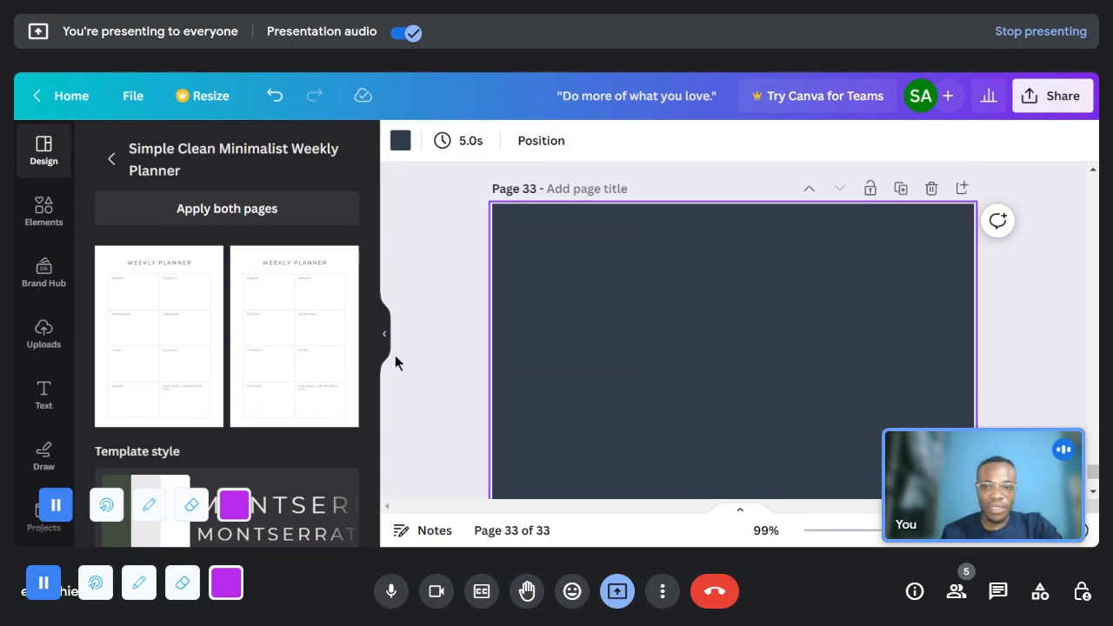
{"action": "left_click", "coordinate": [185, 319]}
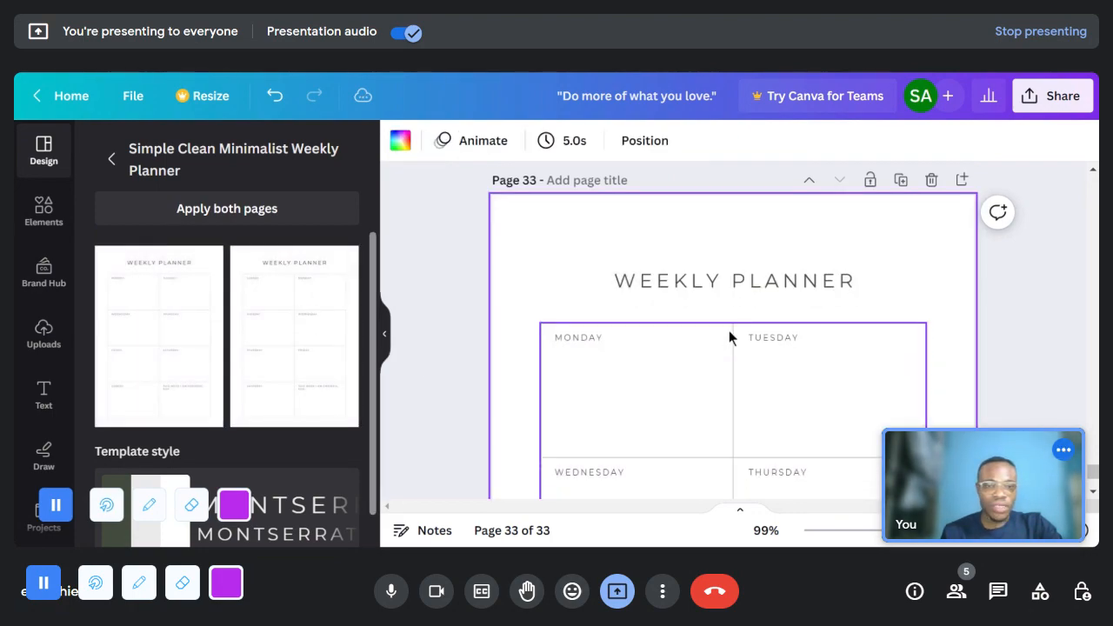
- Look over the weekly planner on page 33, from the Monday box down to the weekly gratitude box
{"action": "scroll", "coordinate": [728, 330], "scroll_direction": "down", "scroll_amount": 1}
{"action": "scroll", "coordinate": [674, 296], "scroll_direction": "down", "scroll_amount": 1}
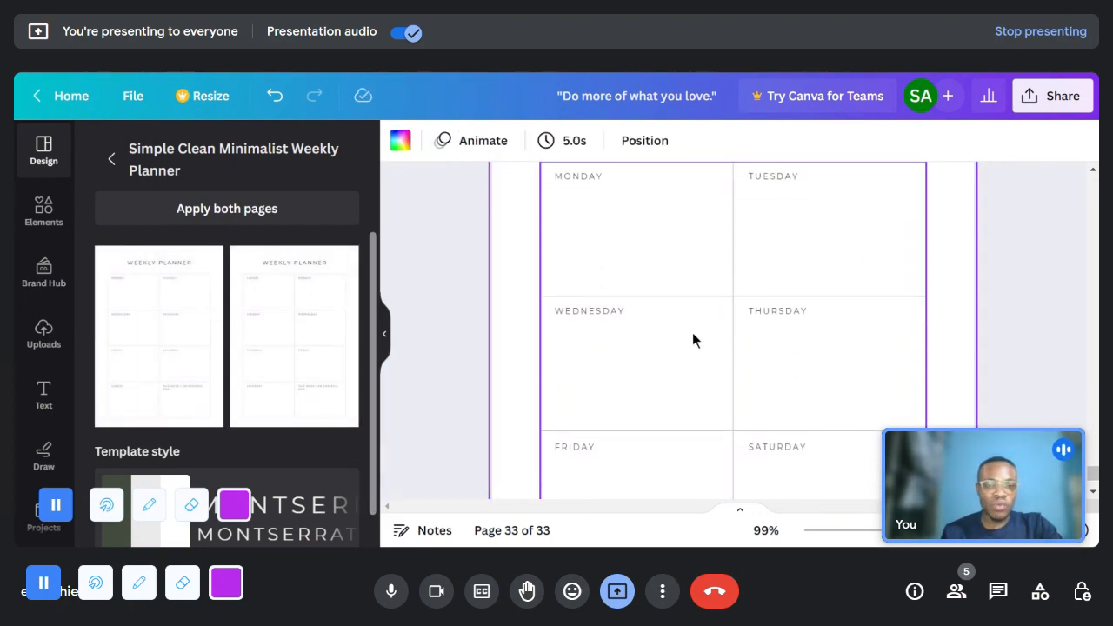
{"action": "scroll", "coordinate": [664, 333], "scroll_direction": "down", "scroll_amount": 4}
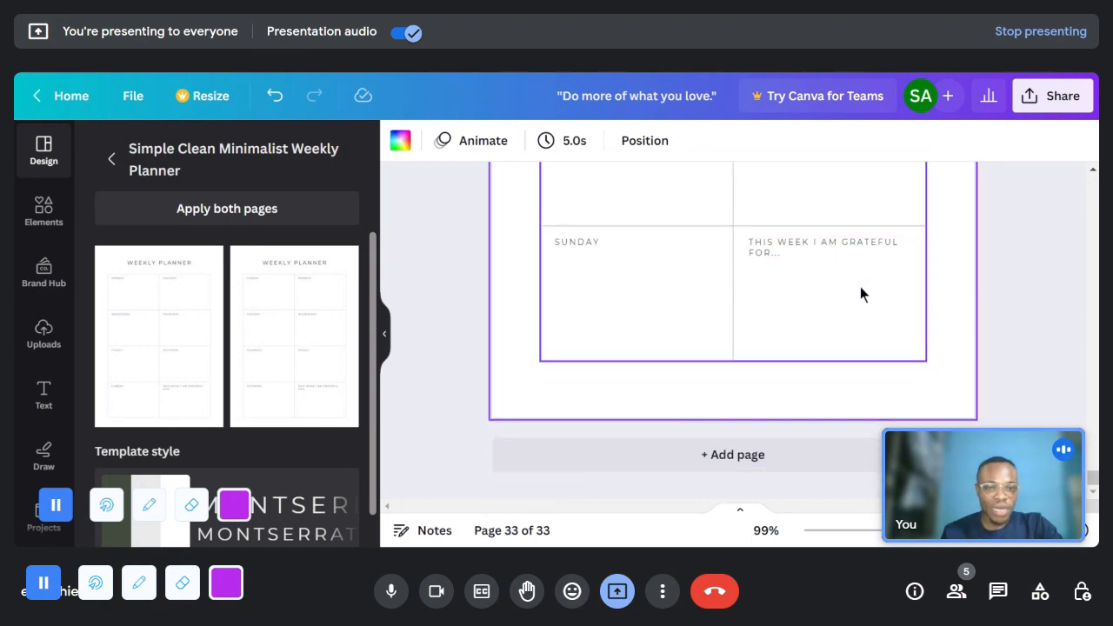
{"action": "scroll", "coordinate": [843, 357], "scroll_direction": "up", "scroll_amount": 6}
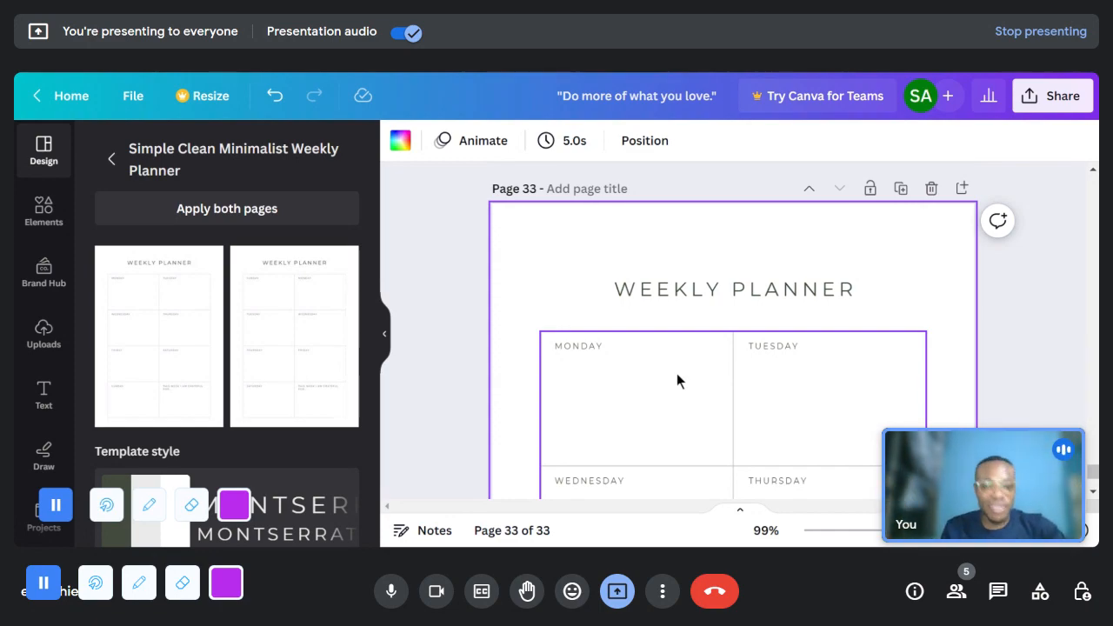
{"action": "scroll", "coordinate": [656, 374], "scroll_direction": "down", "scroll_amount": 1}
{"action": "scroll", "coordinate": [845, 341], "scroll_direction": "down", "scroll_amount": 1}
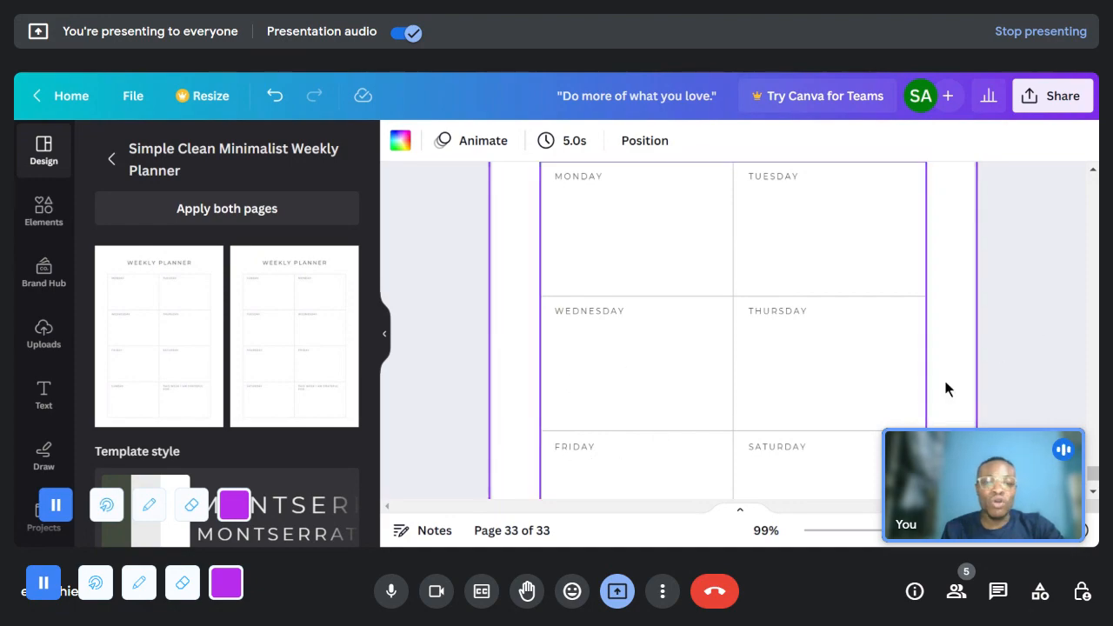
{"action": "scroll", "coordinate": [901, 339], "scroll_direction": "down", "scroll_amount": 4}
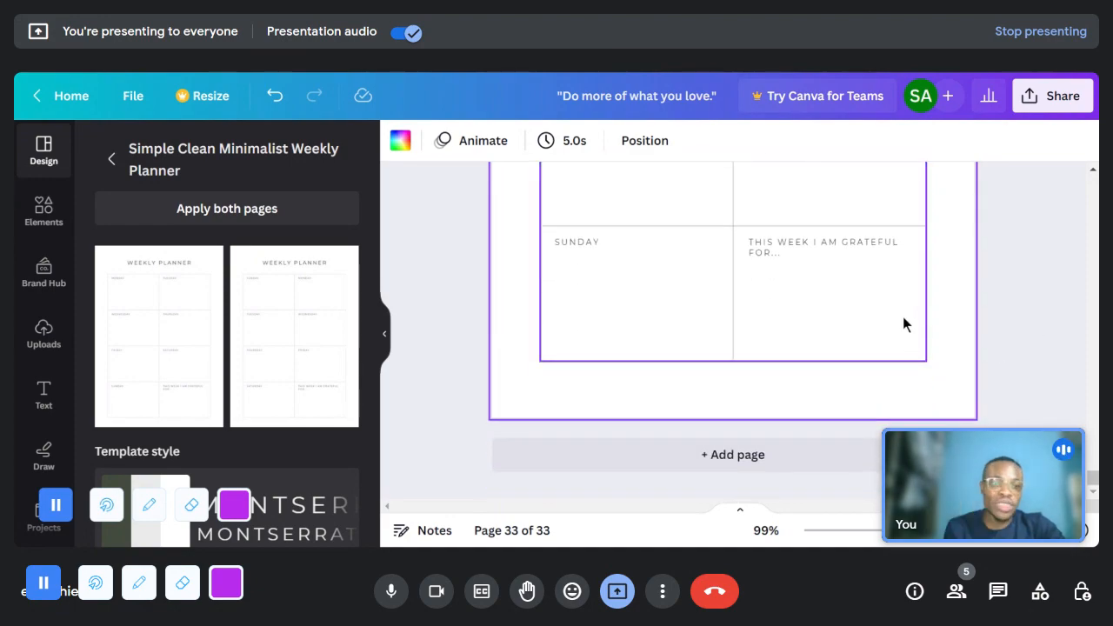
{"action": "scroll", "coordinate": [902, 319], "scroll_direction": "up", "scroll_amount": 3}
{"action": "scroll", "coordinate": [627, 211], "scroll_direction": "up", "scroll_amount": 2}
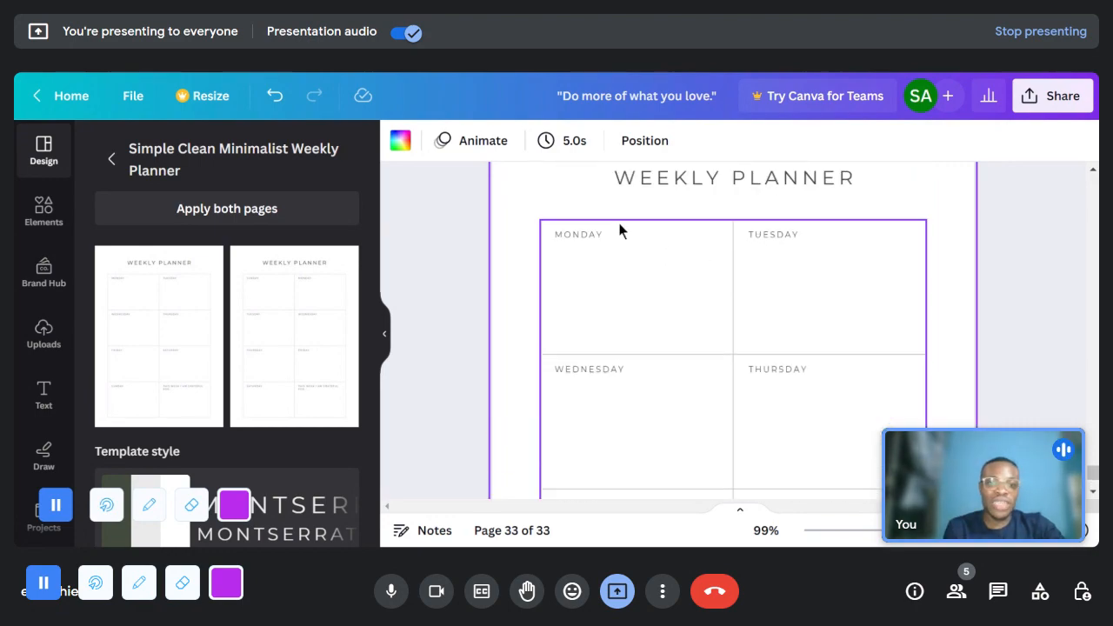
{"action": "scroll", "coordinate": [620, 230], "scroll_direction": "up", "scroll_amount": 2}
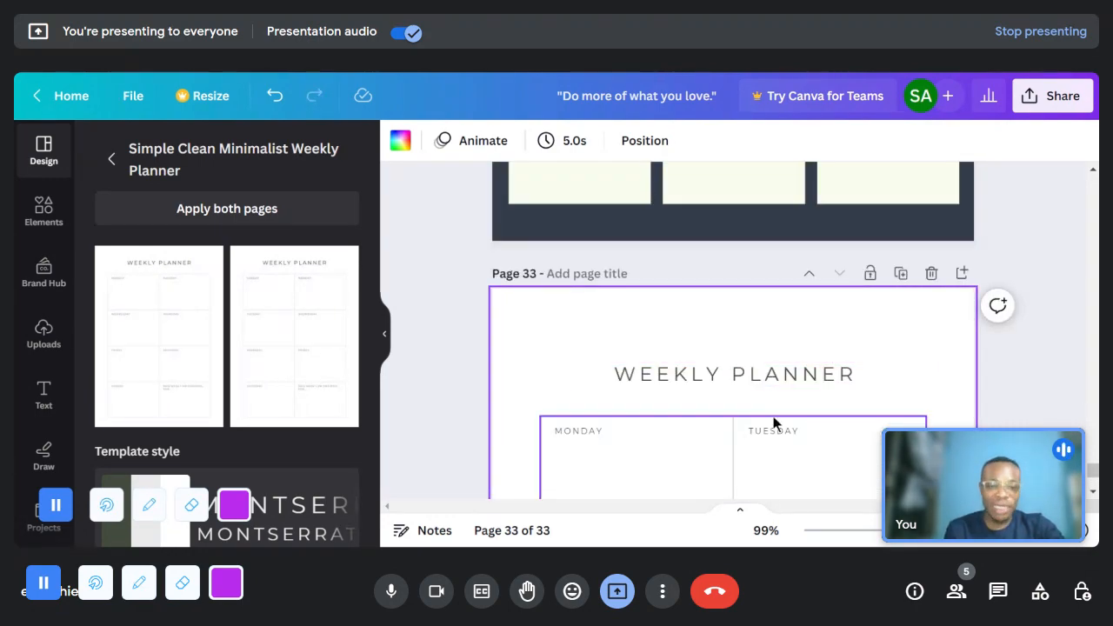
{"action": "scroll", "coordinate": [600, 408], "scroll_direction": "down", "scroll_amount": 3}
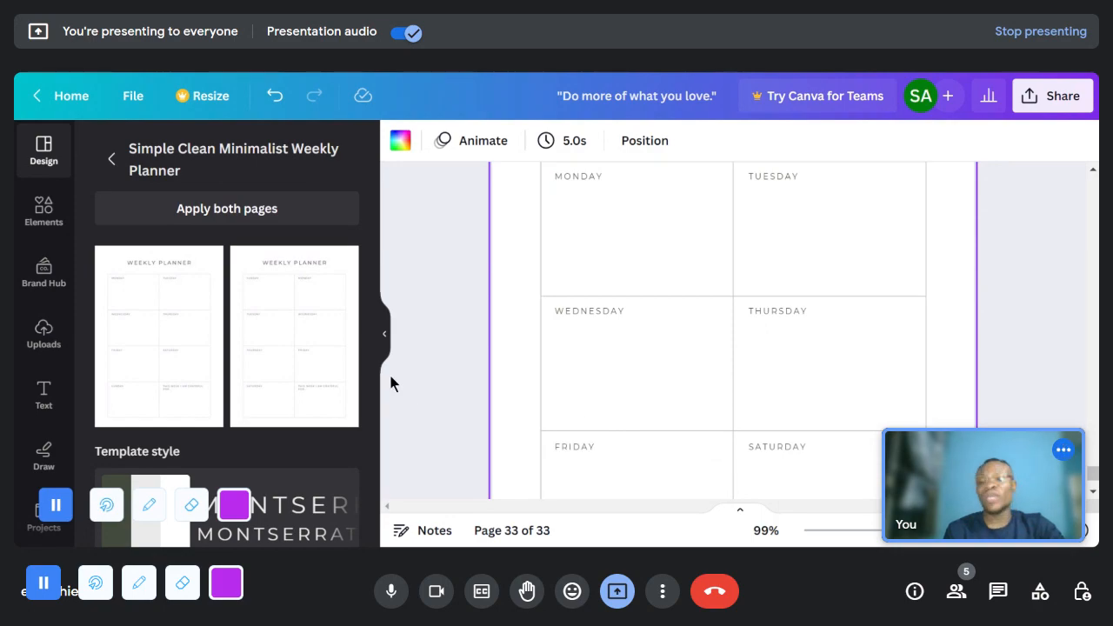
- Return from the weekly planner template to the template results and search the design templates for "meal planner"
{"action": "left_click", "coordinate": [112, 159]}
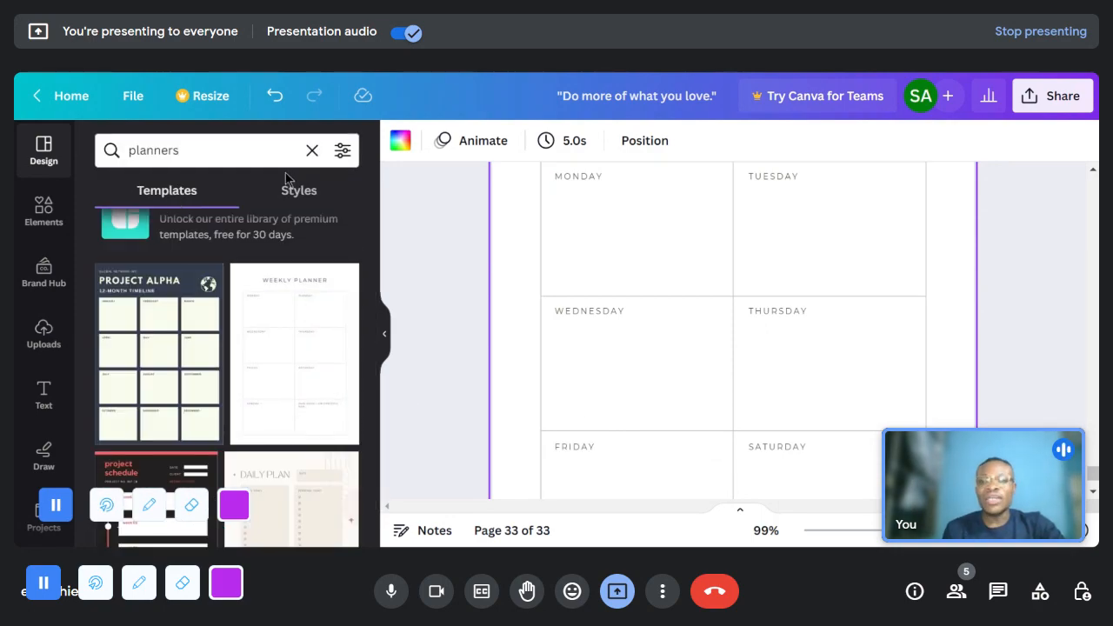
{"action": "scroll", "coordinate": [273, 335], "scroll_direction": "down", "scroll_amount": 6}
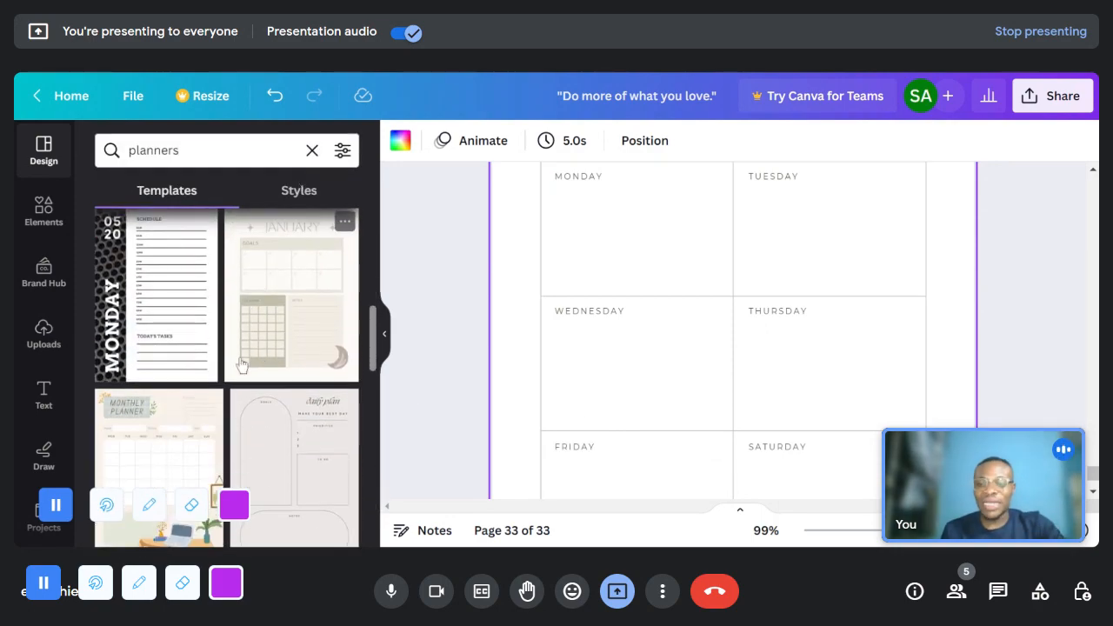
{"action": "scroll", "coordinate": [266, 261], "scroll_direction": "down", "scroll_amount": 2}
{"action": "left_click", "coordinate": [181, 150]}
{"action": "key", "text": "BackSpace"}
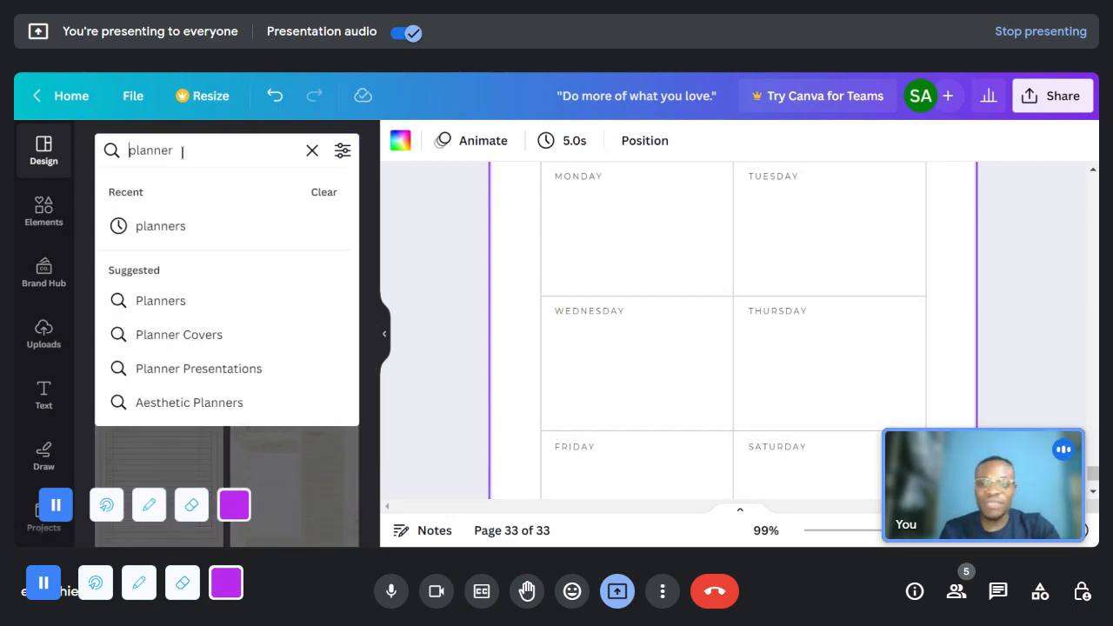
{"action": "left_click", "coordinate": [129, 150]}
{"action": "type", "text": "meal"}
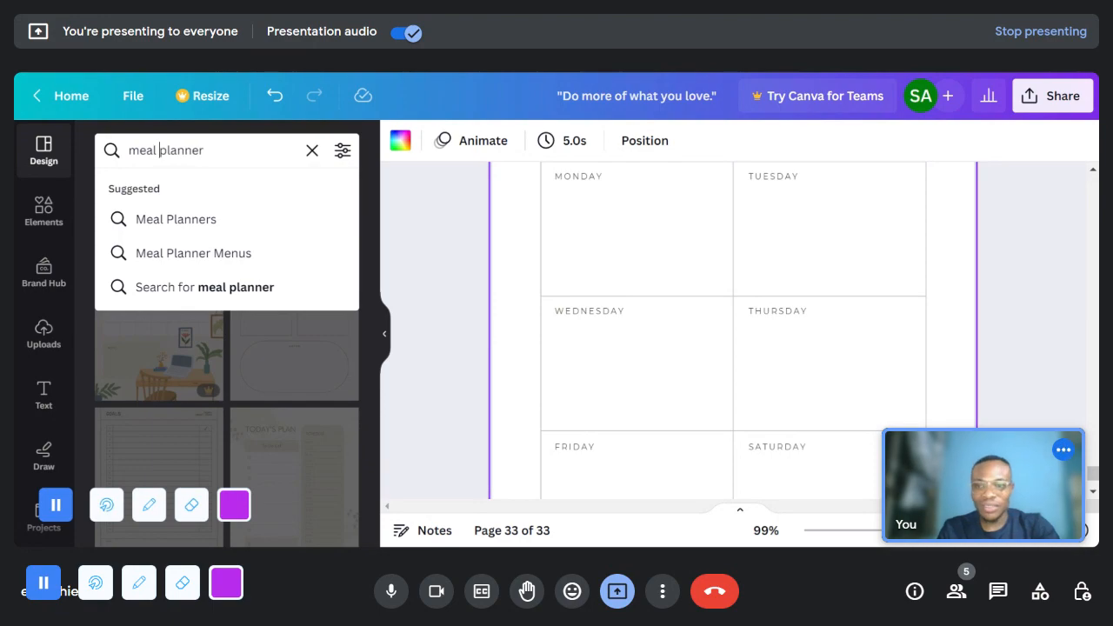
{"action": "key", "text": "Return"}
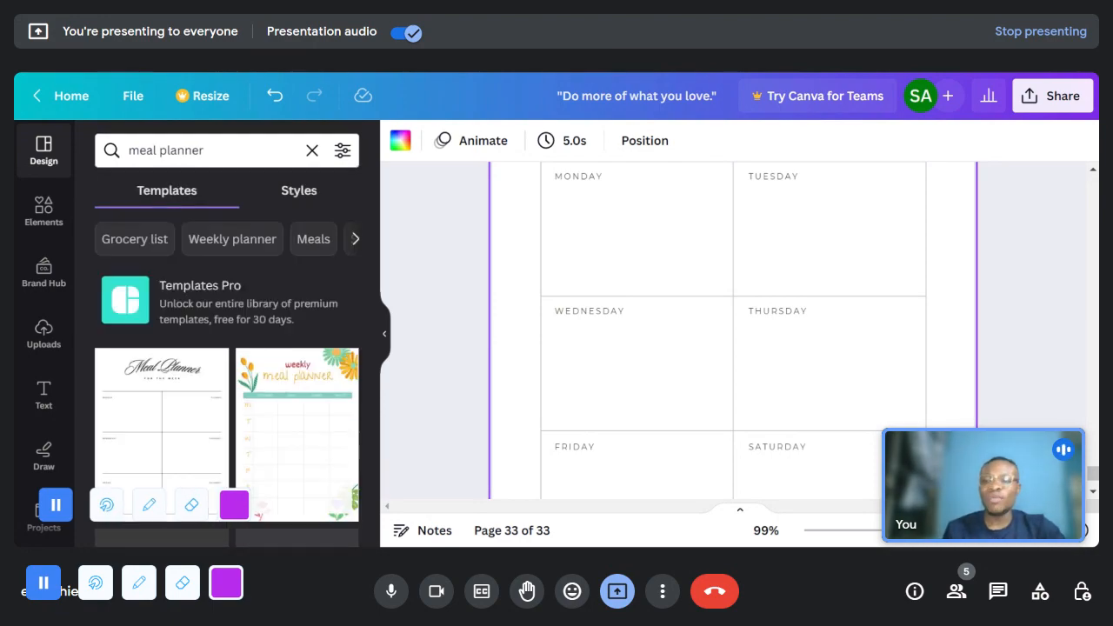
- Add page 34 and apply the Weekly Meal Planner template with the peach leaf shapes to it
{"action": "scroll", "coordinate": [270, 456], "scroll_direction": "down", "scroll_amount": 2}
{"action": "scroll", "coordinate": [733, 348], "scroll_direction": "down", "scroll_amount": 4}
{"action": "left_click", "coordinate": [807, 463]}
{"action": "left_click", "coordinate": [297, 399]}
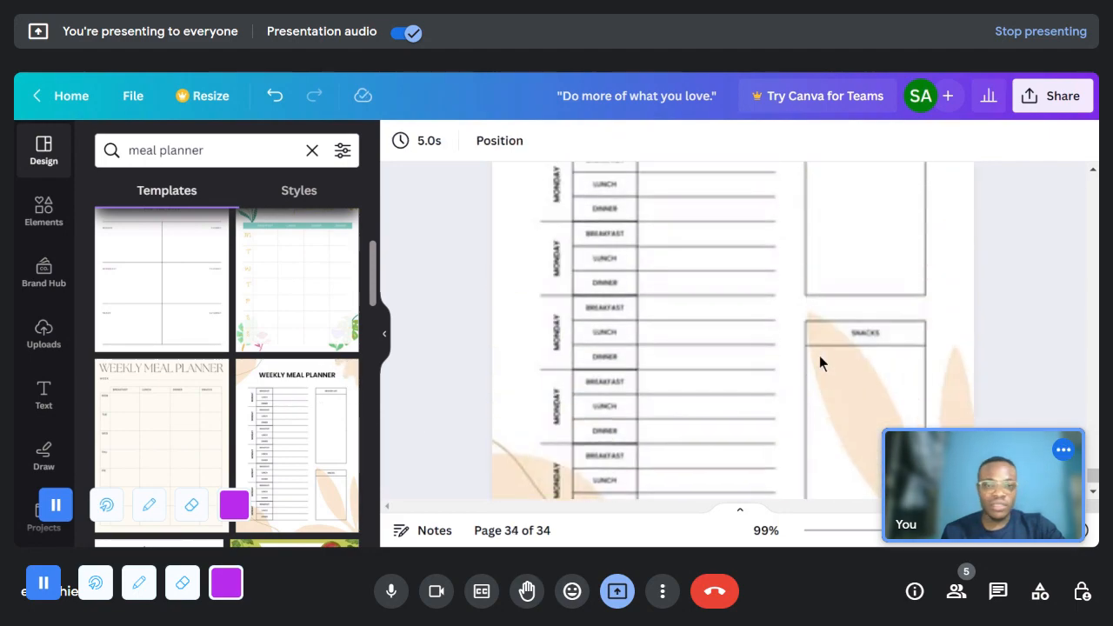
- Examine the Weekly Meal Planner page, including its heading, daily breakfast, lunch and dinner rows, grocery list and snacks box
{"action": "scroll", "coordinate": [815, 364], "scroll_direction": "up", "scroll_amount": 2}
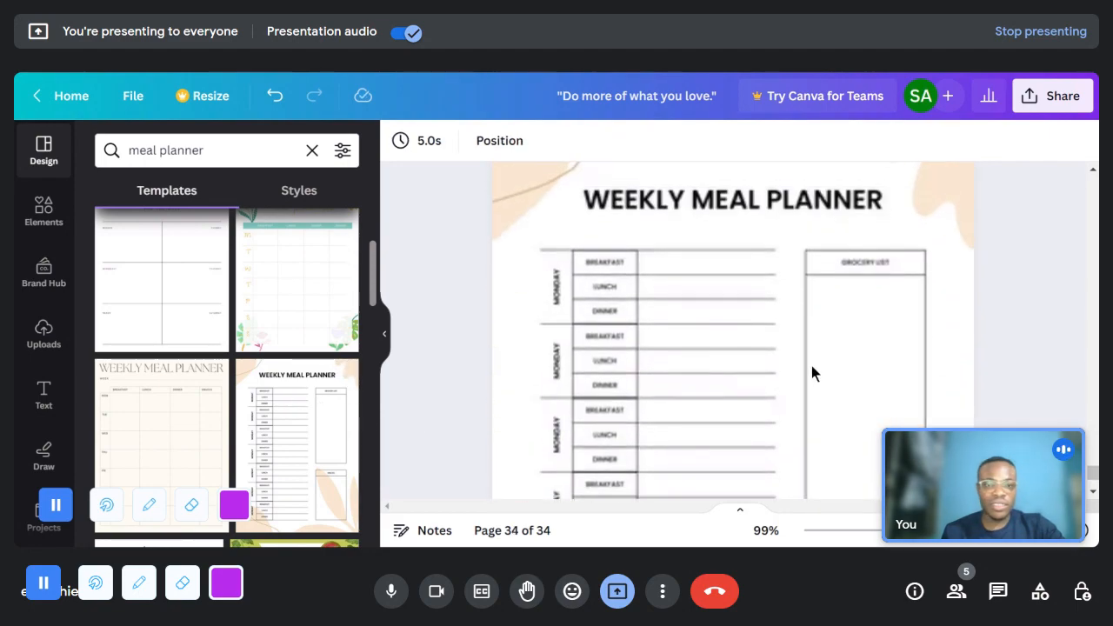
{"action": "scroll", "coordinate": [613, 213], "scroll_direction": "up", "scroll_amount": 1}
{"action": "left_click", "coordinate": [609, 209]}
{"action": "scroll", "coordinate": [613, 218], "scroll_direction": "up", "scroll_amount": 1}
{"action": "scroll", "coordinate": [857, 311], "scroll_direction": "down", "scroll_amount": 2}
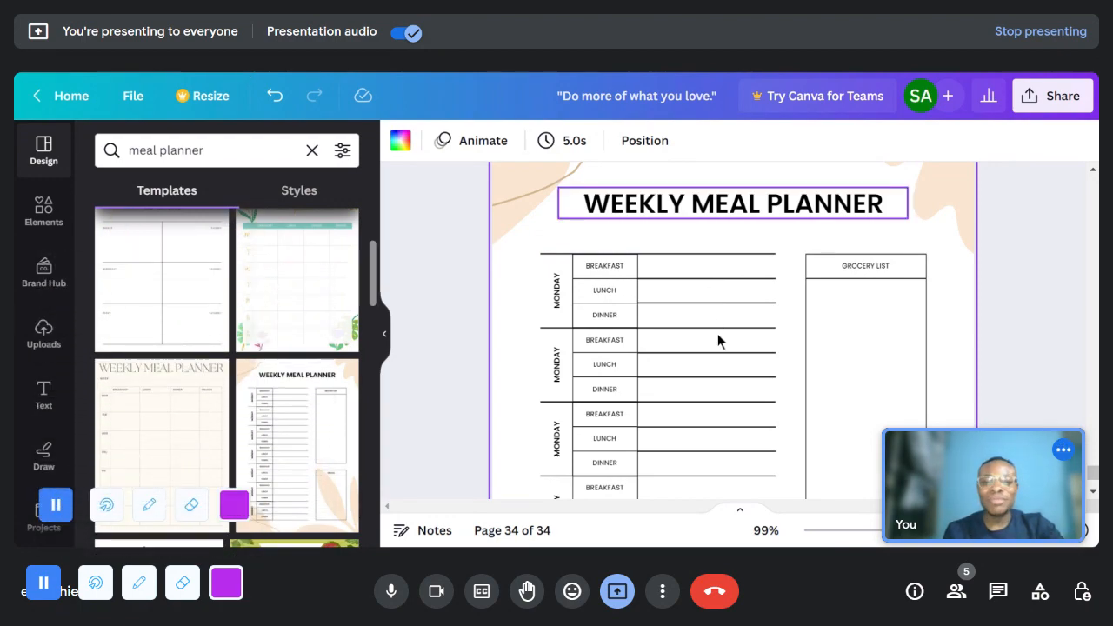
{"action": "scroll", "coordinate": [708, 427], "scroll_direction": "down", "scroll_amount": 3}
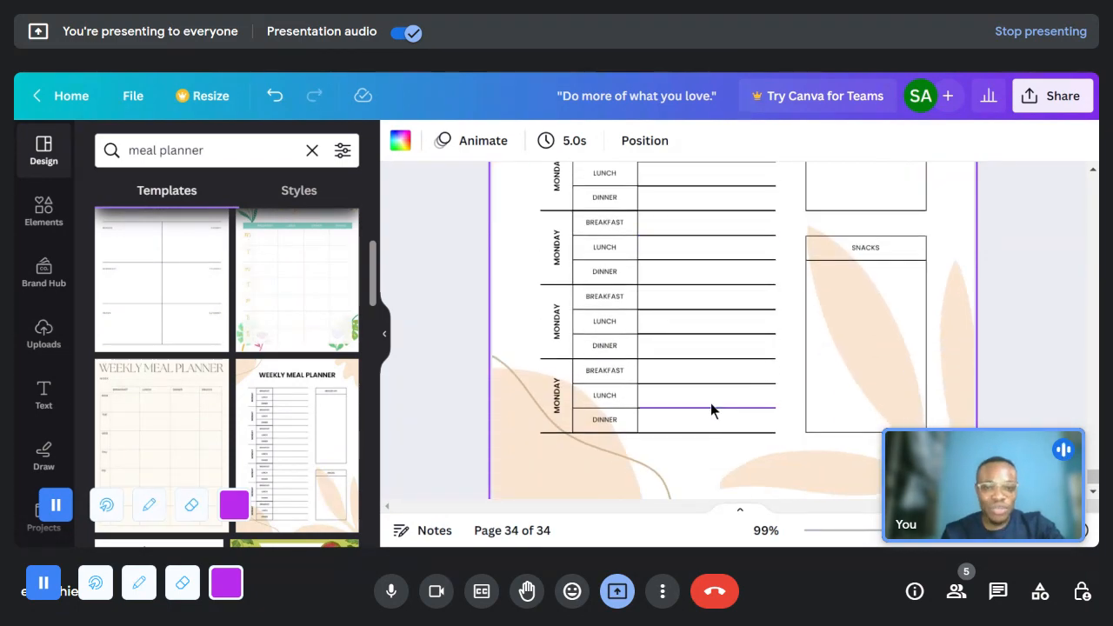
{"action": "scroll", "coordinate": [571, 270], "scroll_direction": "up", "scroll_amount": 4}
{"action": "scroll", "coordinate": [616, 278], "scroll_direction": "down", "scroll_amount": 6}
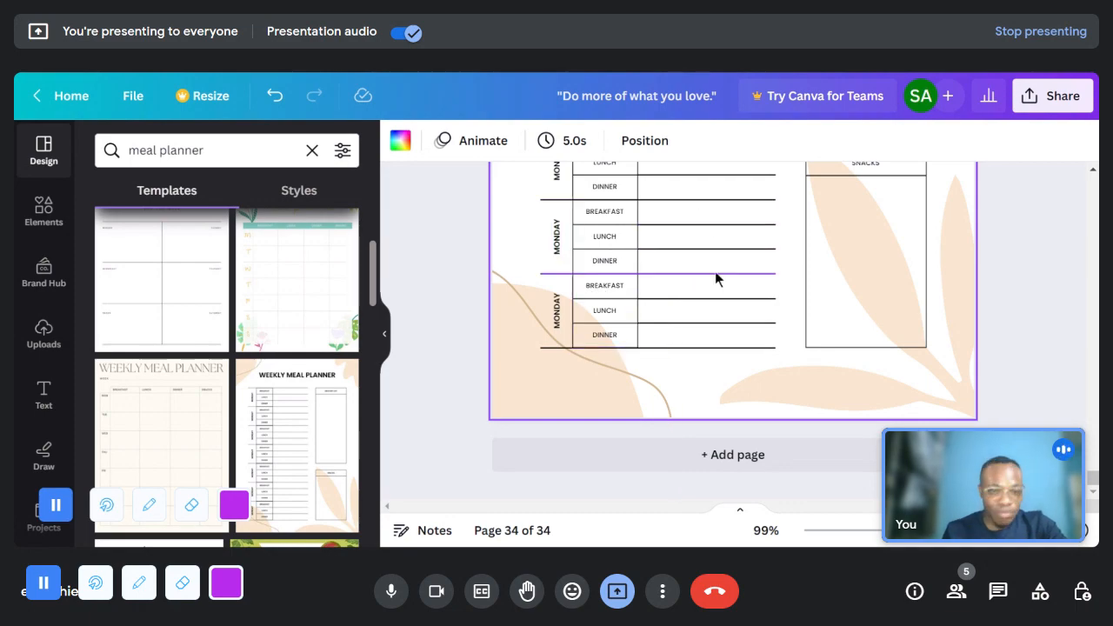
{"action": "scroll", "coordinate": [715, 273], "scroll_direction": "up", "scroll_amount": 10}
{"action": "scroll", "coordinate": [716, 280], "scroll_direction": "down", "scroll_amount": 3}
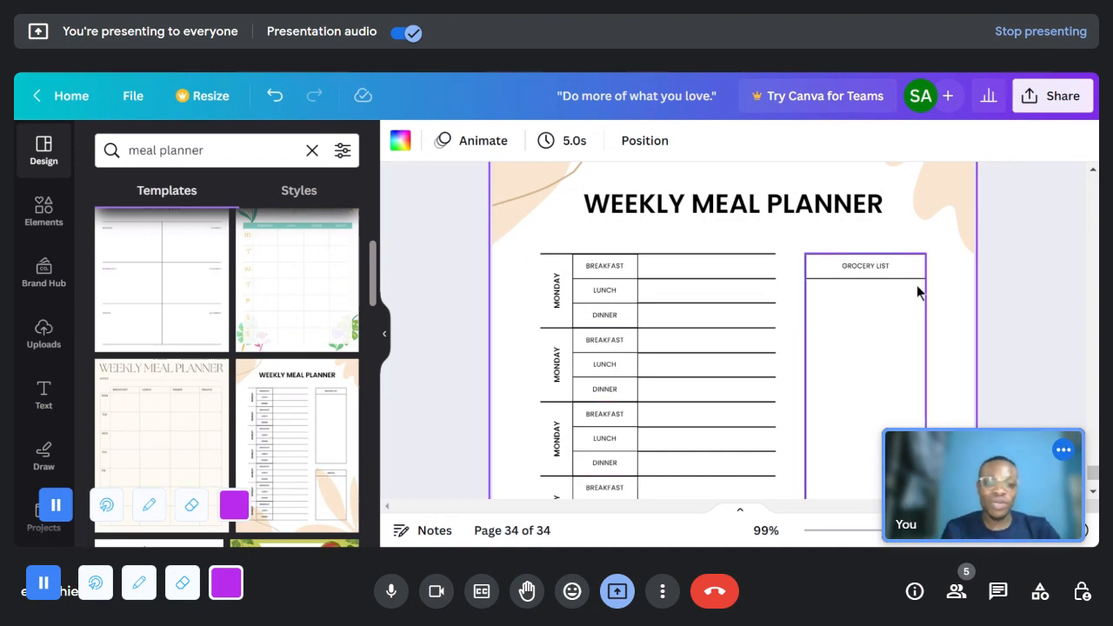
{"action": "scroll", "coordinate": [917, 287], "scroll_direction": "down", "scroll_amount": 5}
{"action": "scroll", "coordinate": [873, 287], "scroll_direction": "up", "scroll_amount": 5}
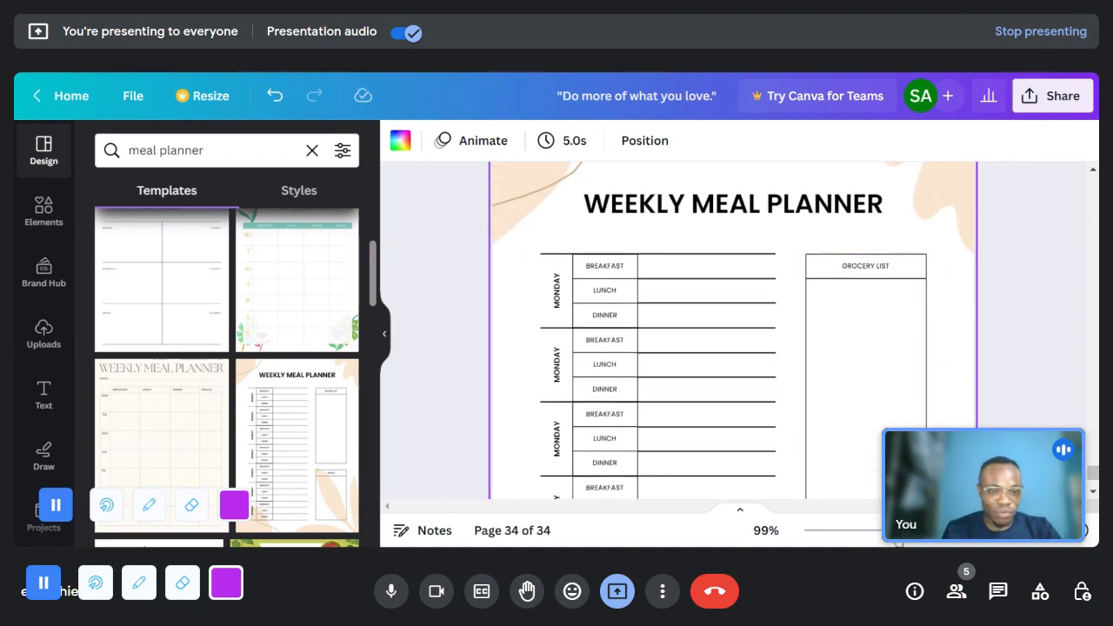
- Enlarge page 34 to 252% and inspect the grocery list, the Monday meal rows and the snacks box up close
{"action": "left_click_drag", "start_coordinate": [892, 530], "coordinate": [927, 530]}
{"action": "left_click_drag", "start_coordinate": [860, 506], "coordinate": [1012, 506]}
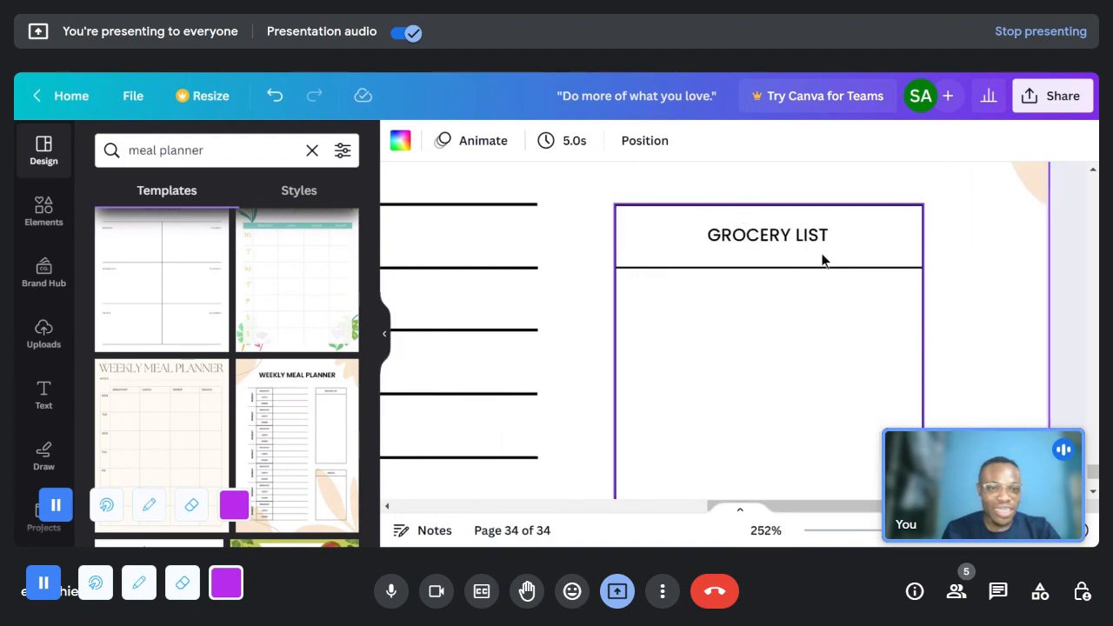
{"action": "scroll", "coordinate": [811, 509], "scroll_direction": "left", "scroll_amount": 10}
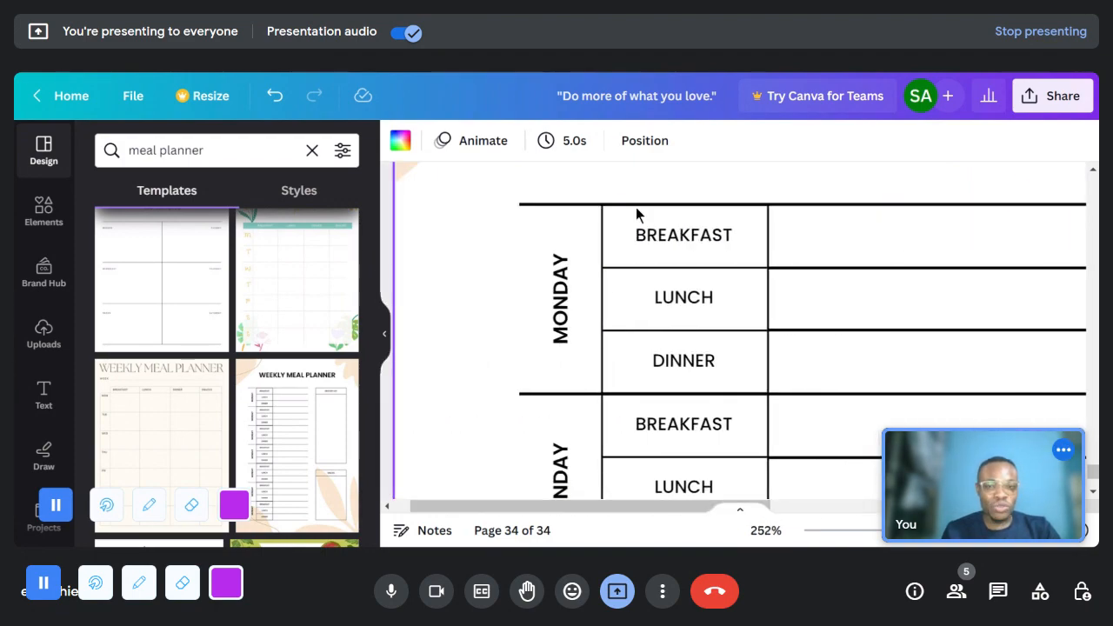
{"action": "scroll", "coordinate": [688, 509], "scroll_direction": "right", "scroll_amount": 10}
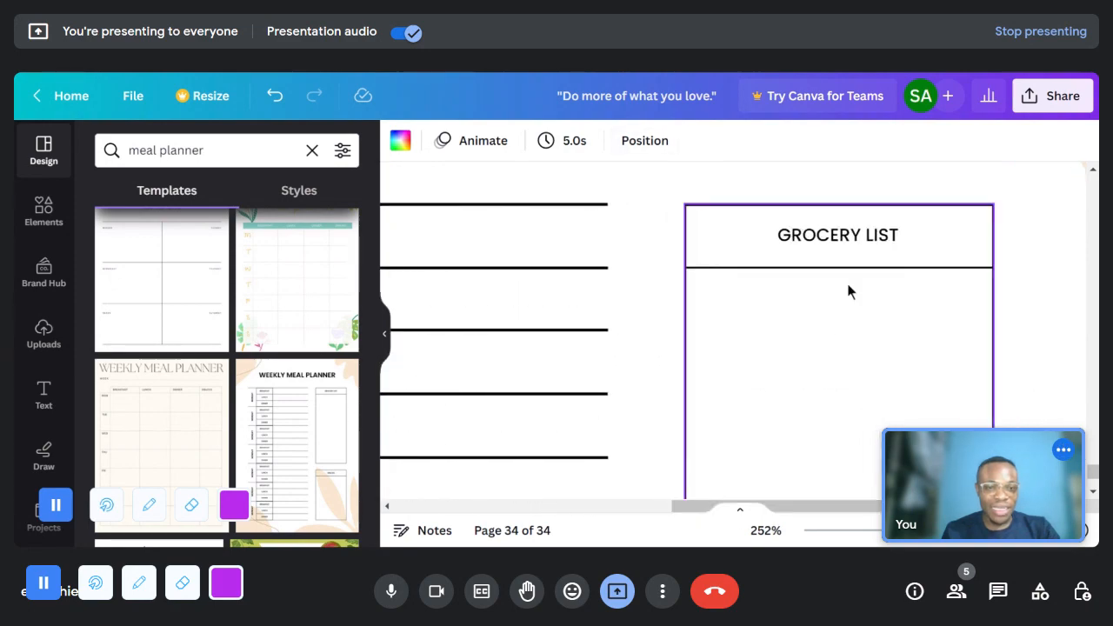
{"action": "scroll", "coordinate": [911, 304], "scroll_direction": "down", "scroll_amount": 10}
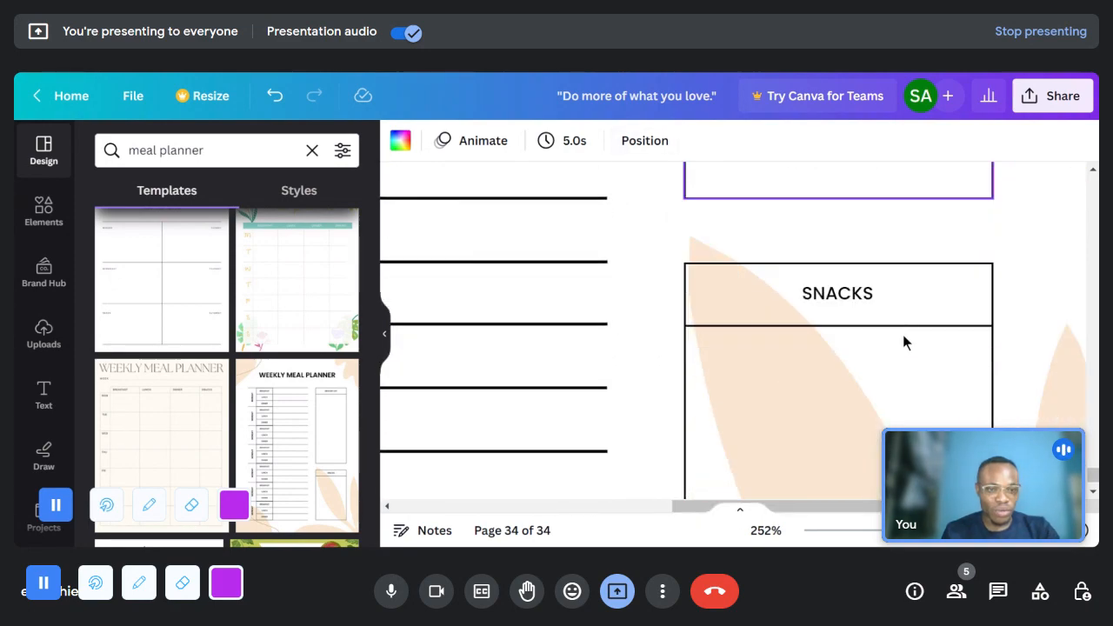
{"action": "scroll", "coordinate": [891, 244], "scroll_direction": "down", "scroll_amount": 10}
{"action": "scroll", "coordinate": [300, 433], "scroll_direction": "down", "scroll_amount": 1}
- Browse further meal planner templates, then hide the template list and show page 34 at 37%
{"action": "scroll", "coordinate": [300, 430], "scroll_direction": "down", "scroll_amount": 3}
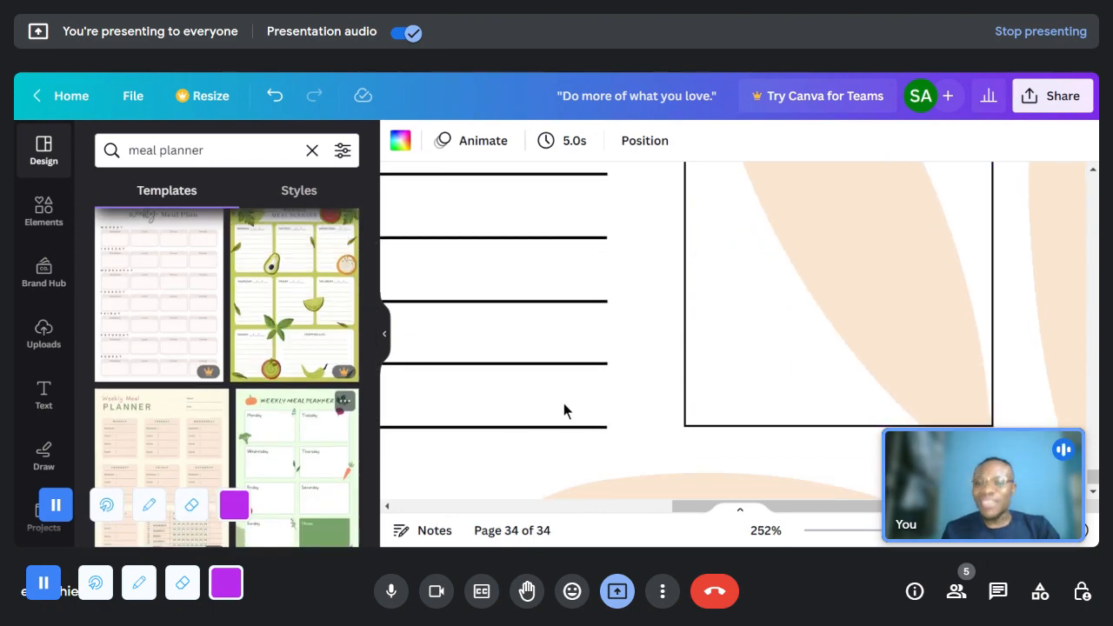
{"action": "scroll", "coordinate": [783, 365], "scroll_direction": "down", "scroll_amount": 5}
{"action": "scroll", "coordinate": [819, 341], "scroll_direction": "up", "scroll_amount": 2}
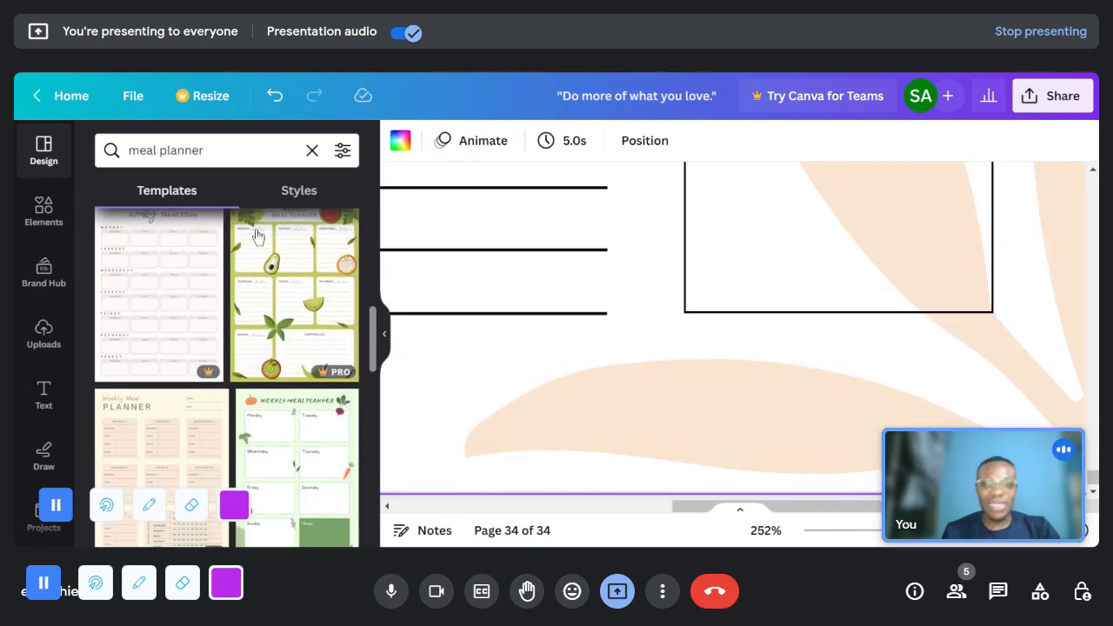
{"action": "left_click", "coordinate": [387, 339]}
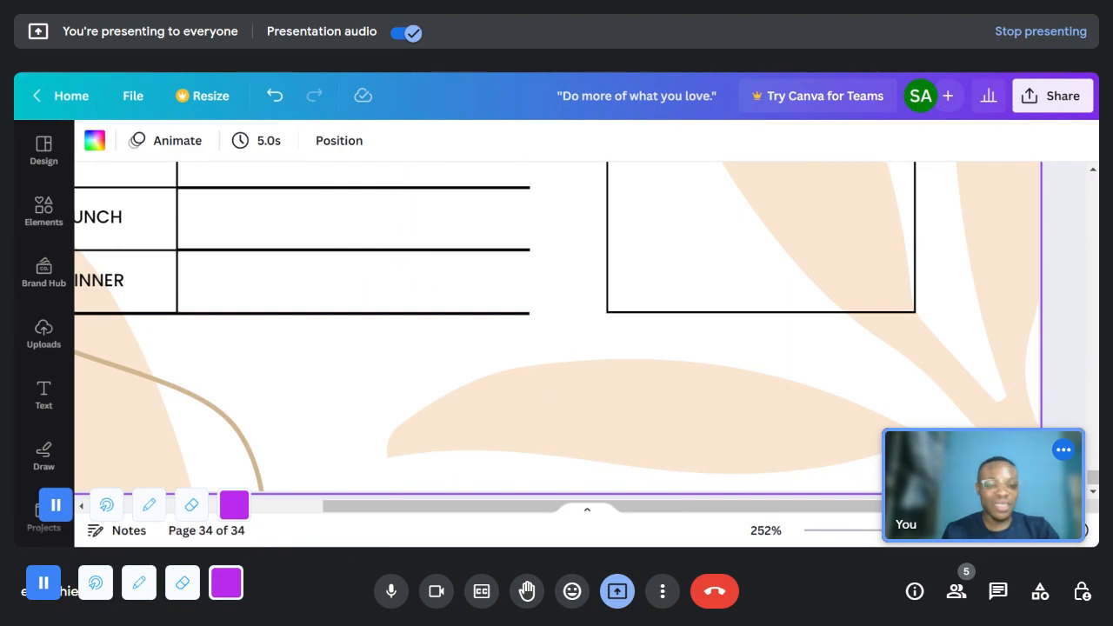
{"action": "left_click", "coordinate": [861, 531]}
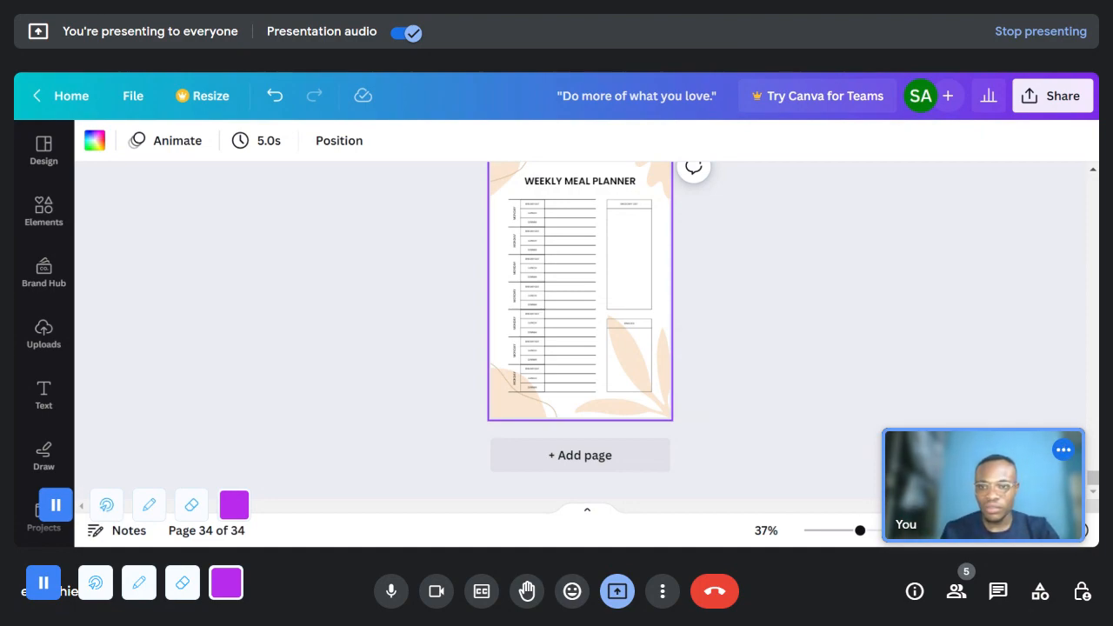
- Switch to the Google results for "types of journals" and open the Intelligent Change article "20 Types of Journals to Keep"
{"action": "left_click", "coordinate": [666, 3]}
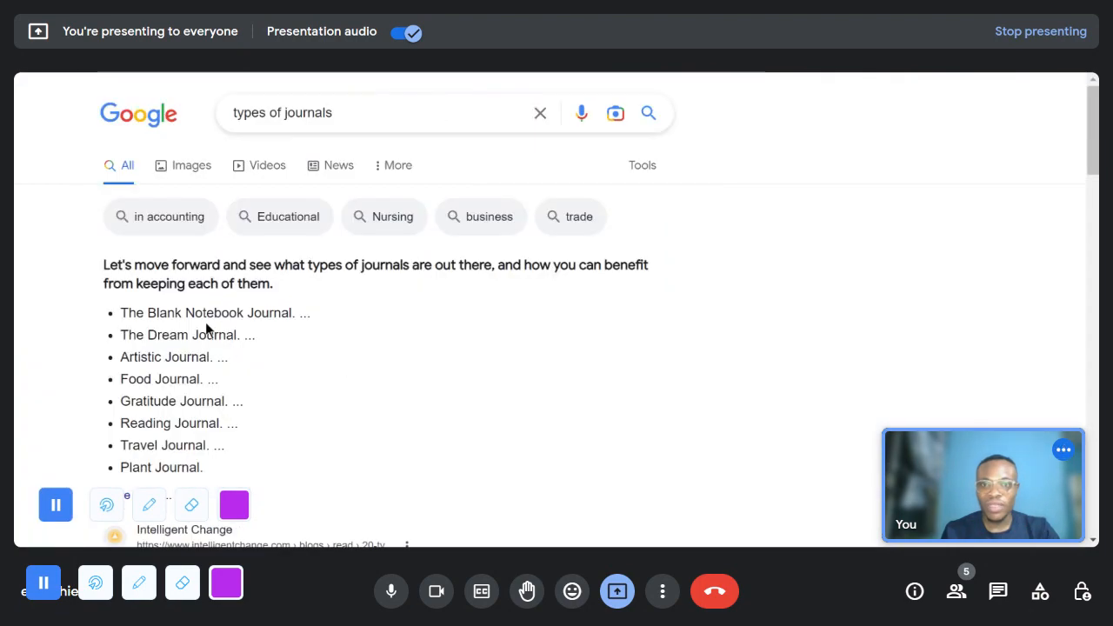
{"action": "scroll", "coordinate": [119, 362], "scroll_direction": "down", "scroll_amount": 1}
{"action": "scroll", "coordinate": [138, 269], "scroll_direction": "up", "scroll_amount": 1}
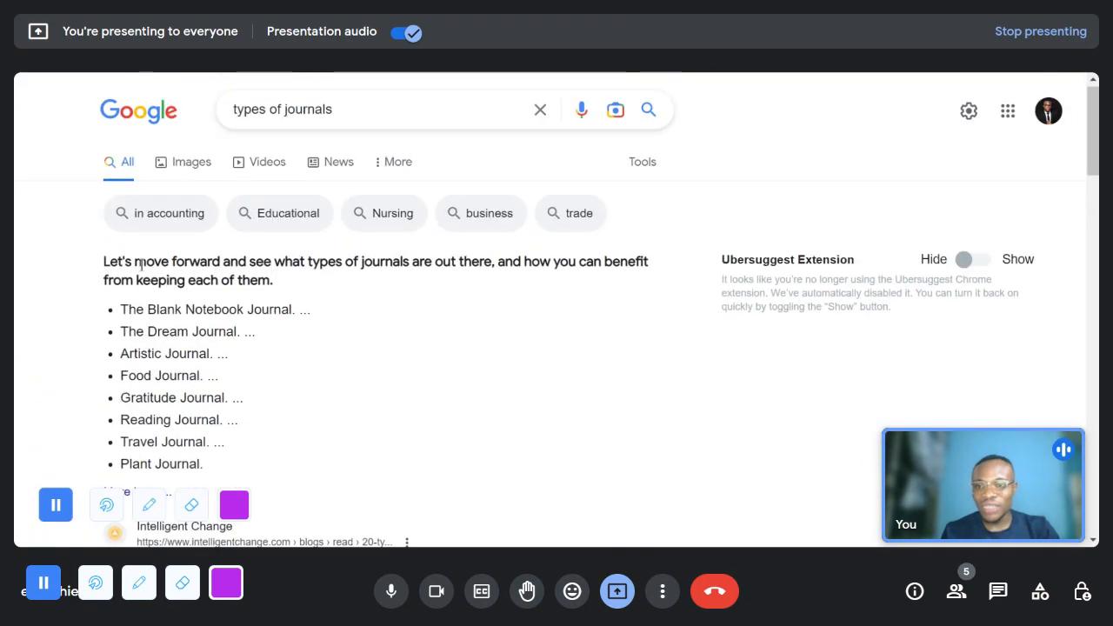
{"action": "scroll", "coordinate": [212, 291], "scroll_direction": "down", "scroll_amount": 1}
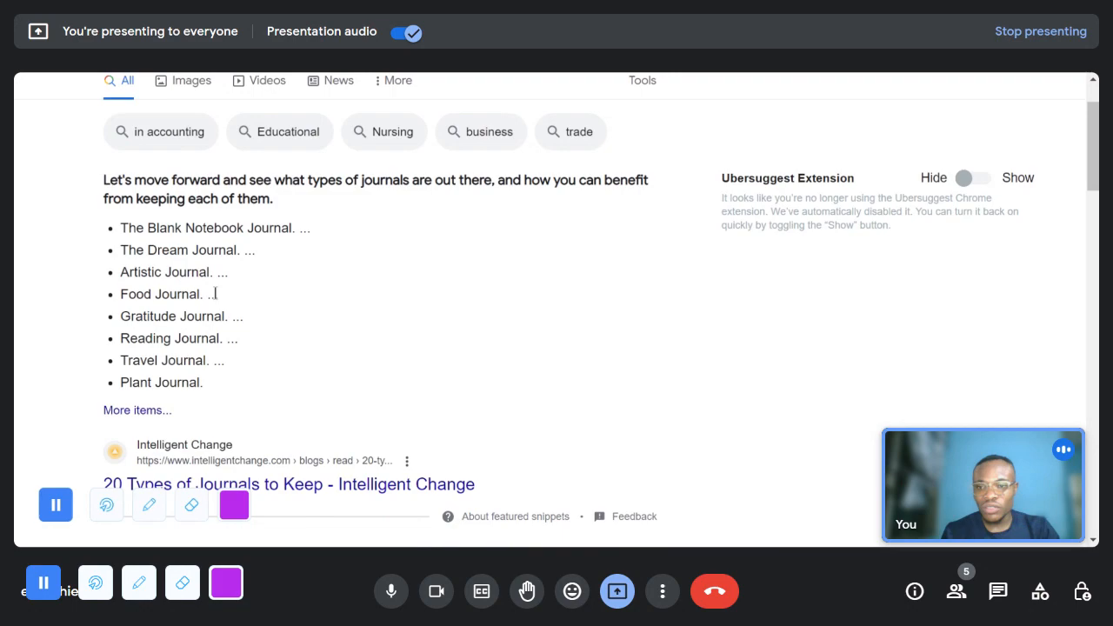
{"action": "scroll", "coordinate": [209, 461], "scroll_direction": "down", "scroll_amount": 1}
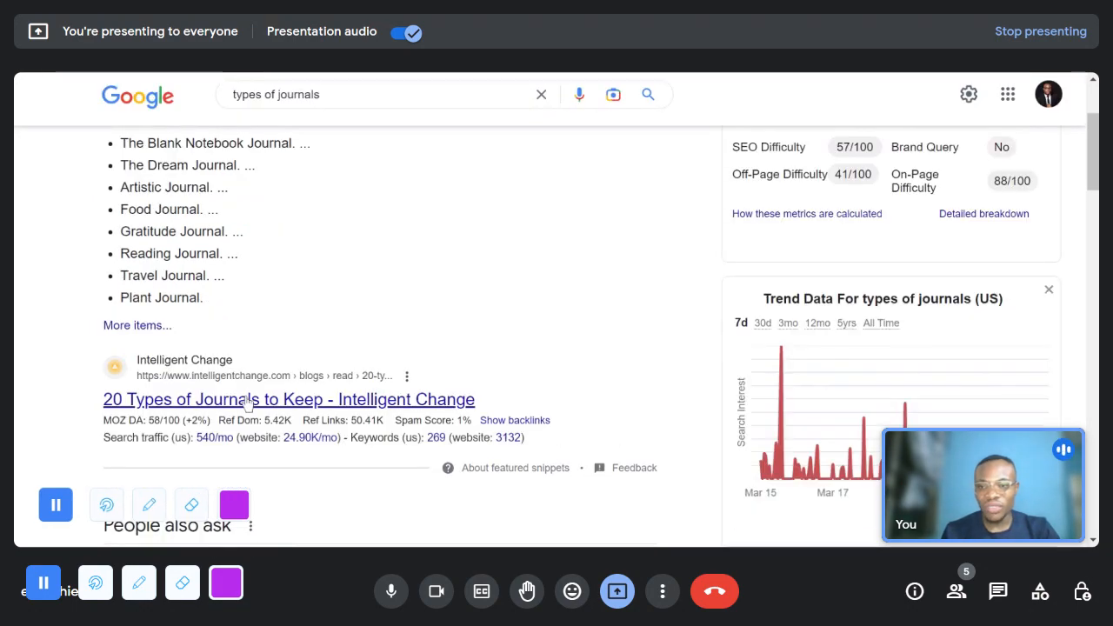
{"action": "left_click", "coordinate": [247, 400]}
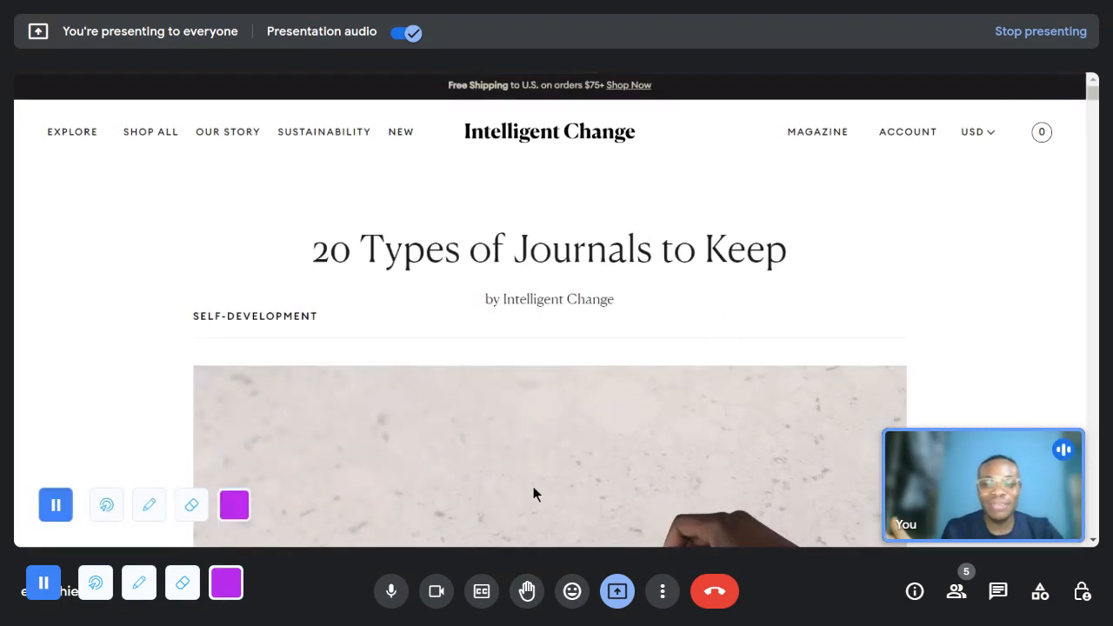
- Read through the article's introduction and journaling benefits to the section on the blank notebook journal
{"action": "scroll", "coordinate": [535, 419], "scroll_direction": "down", "scroll_amount": 6}
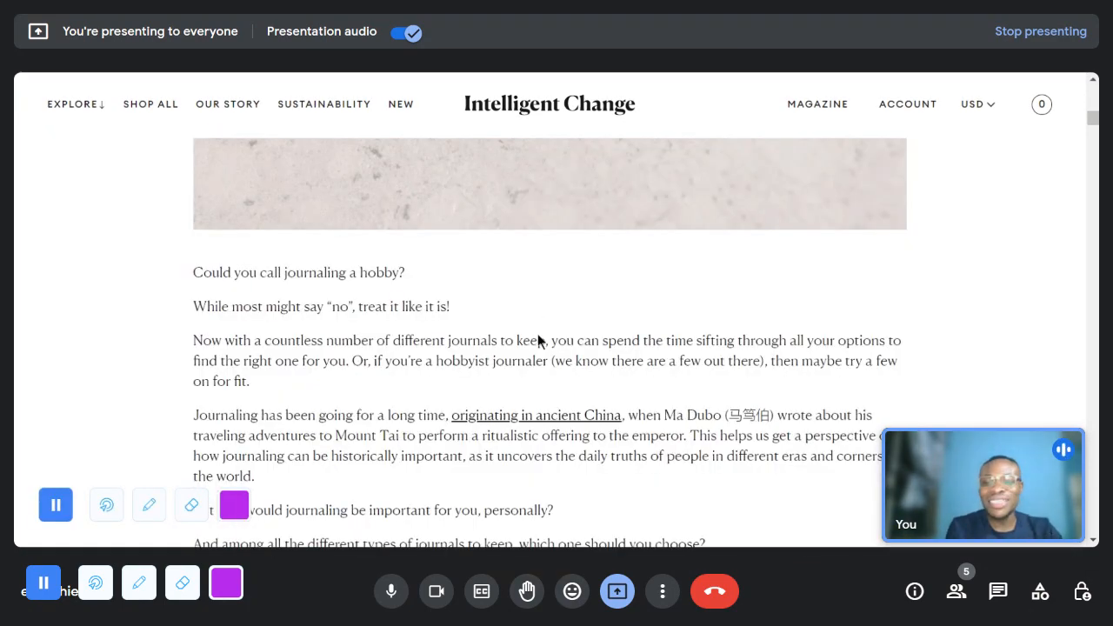
{"action": "scroll", "coordinate": [537, 340], "scroll_direction": "down", "scroll_amount": 3}
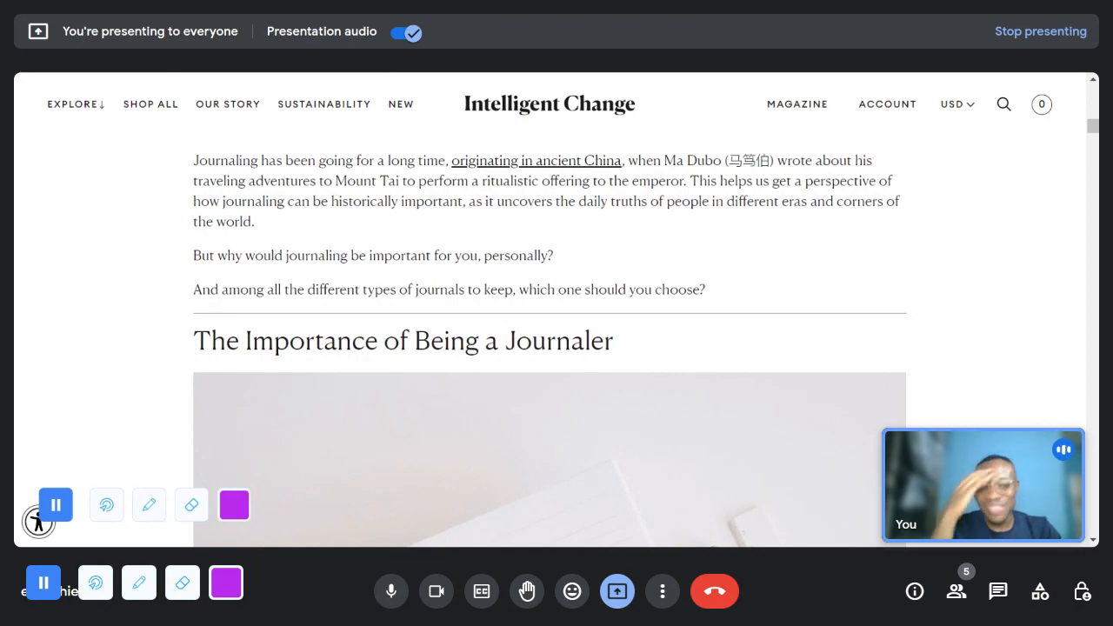
{"action": "scroll", "coordinate": [638, 338], "scroll_direction": "down", "scroll_amount": 10}
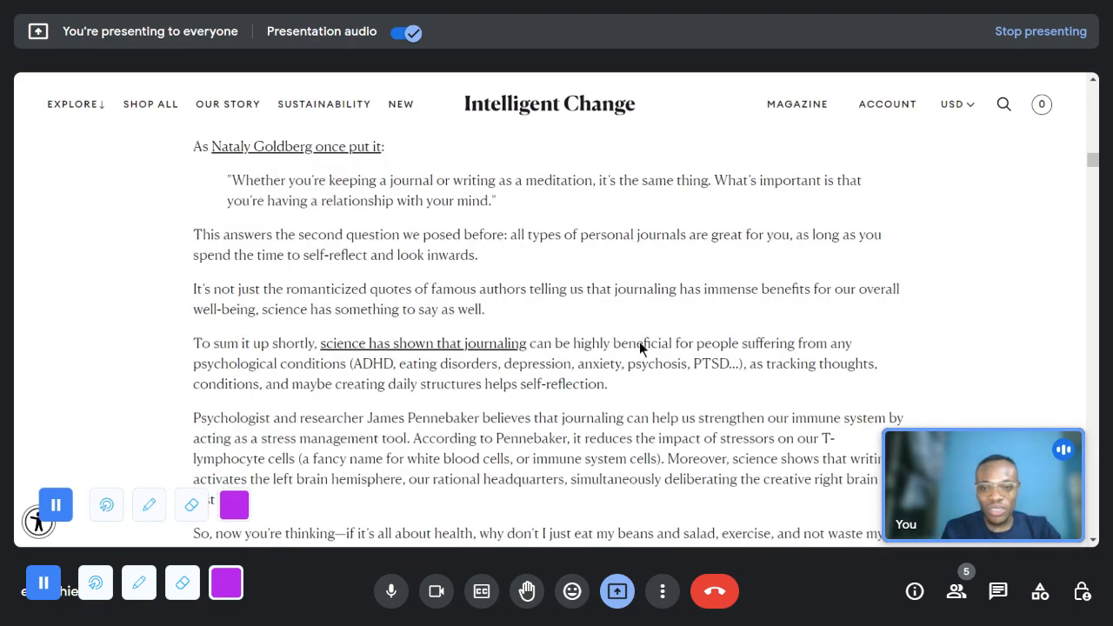
{"action": "scroll", "coordinate": [639, 341], "scroll_direction": "down", "scroll_amount": 2}
{"action": "scroll", "coordinate": [639, 342], "scroll_direction": "up", "scroll_amount": 2}
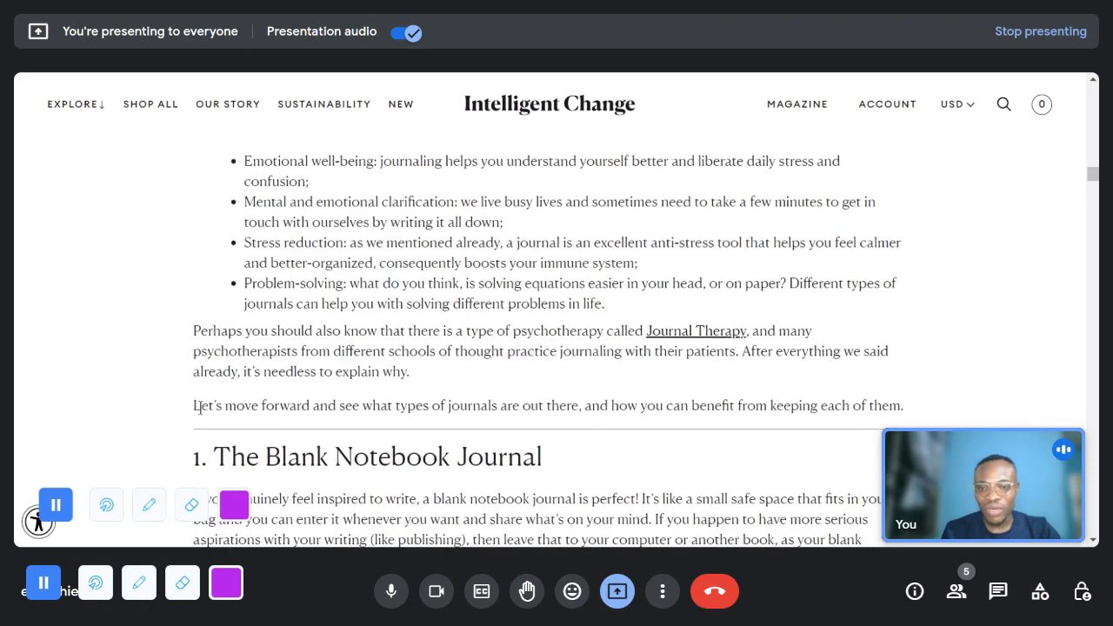
{"action": "scroll", "coordinate": [241, 318], "scroll_direction": "down", "scroll_amount": 2}
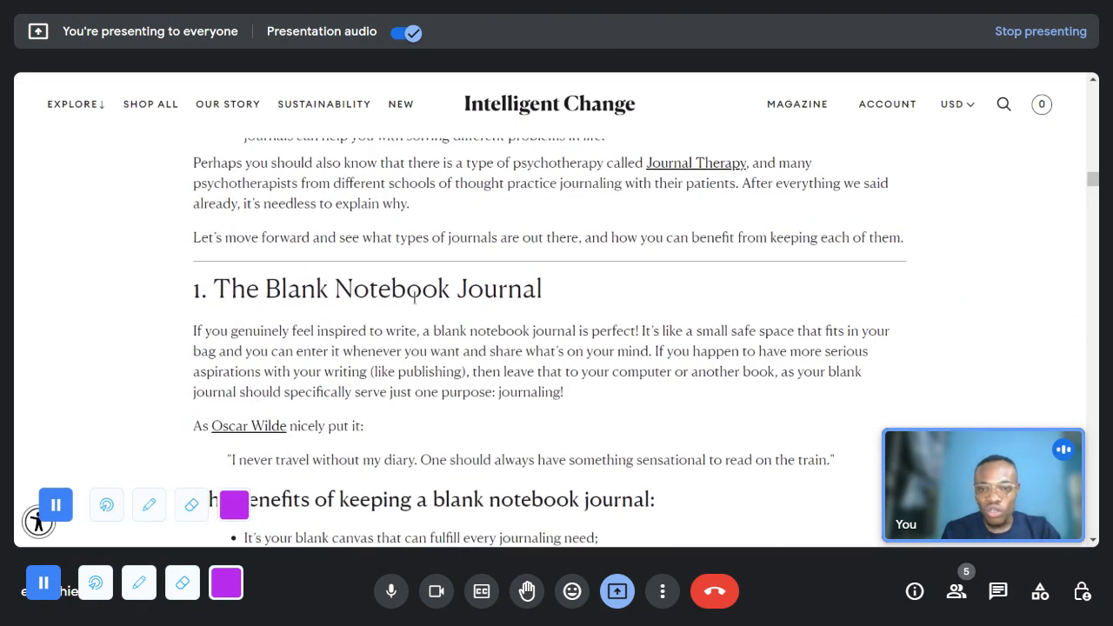
{"action": "scroll", "coordinate": [535, 342], "scroll_direction": "down", "scroll_amount": 3}
{"action": "scroll", "coordinate": [536, 345], "scroll_direction": "up", "scroll_amount": 5}
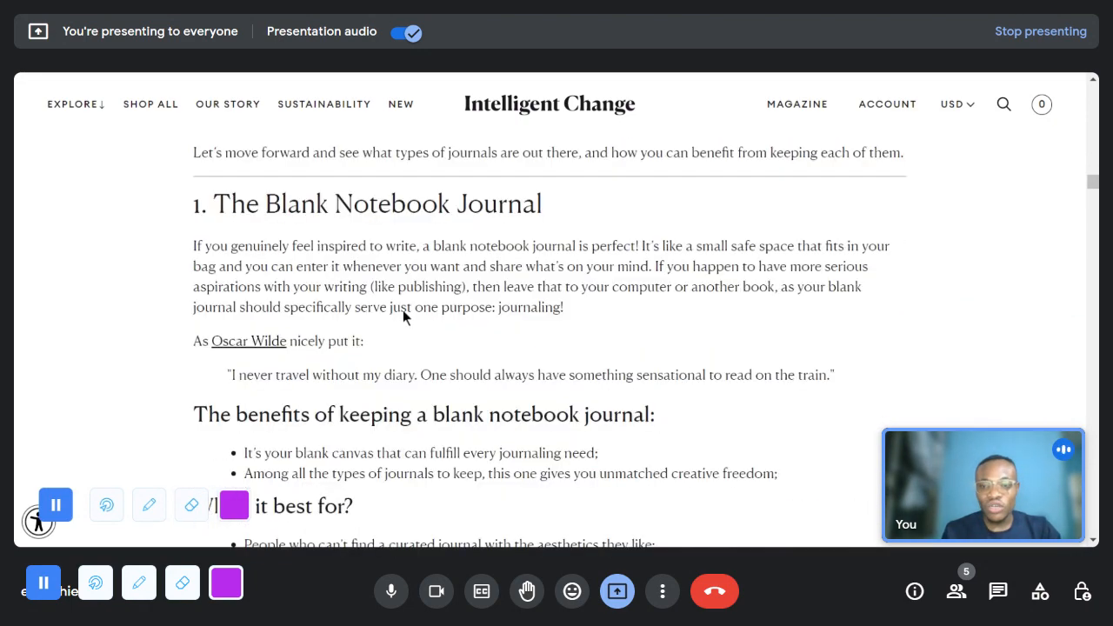
{"action": "scroll", "coordinate": [344, 389], "scroll_direction": "down", "scroll_amount": 2}
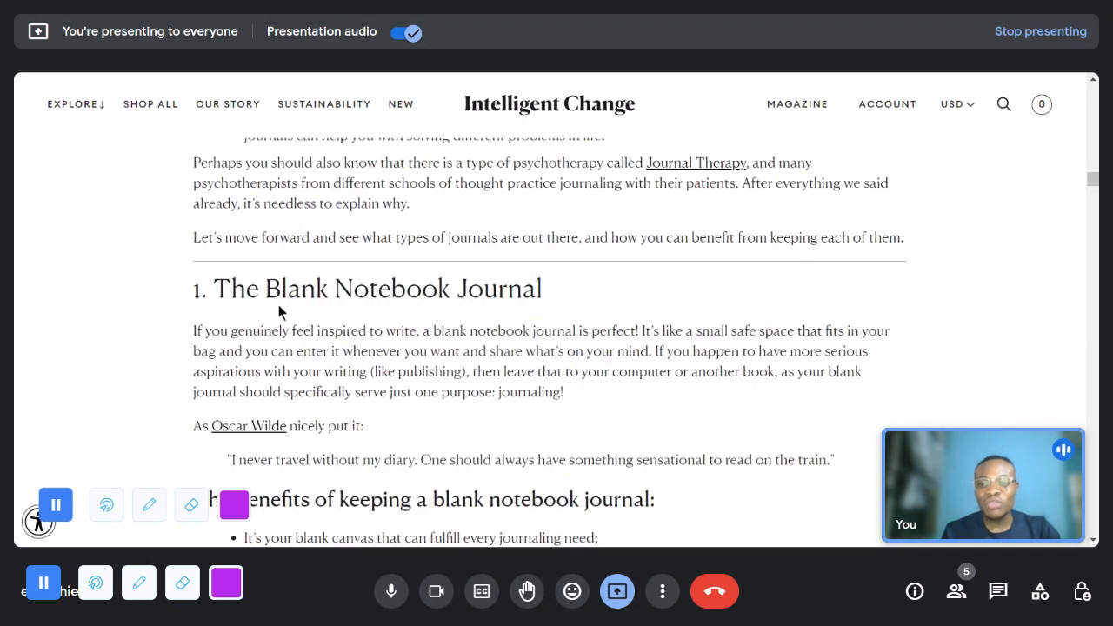
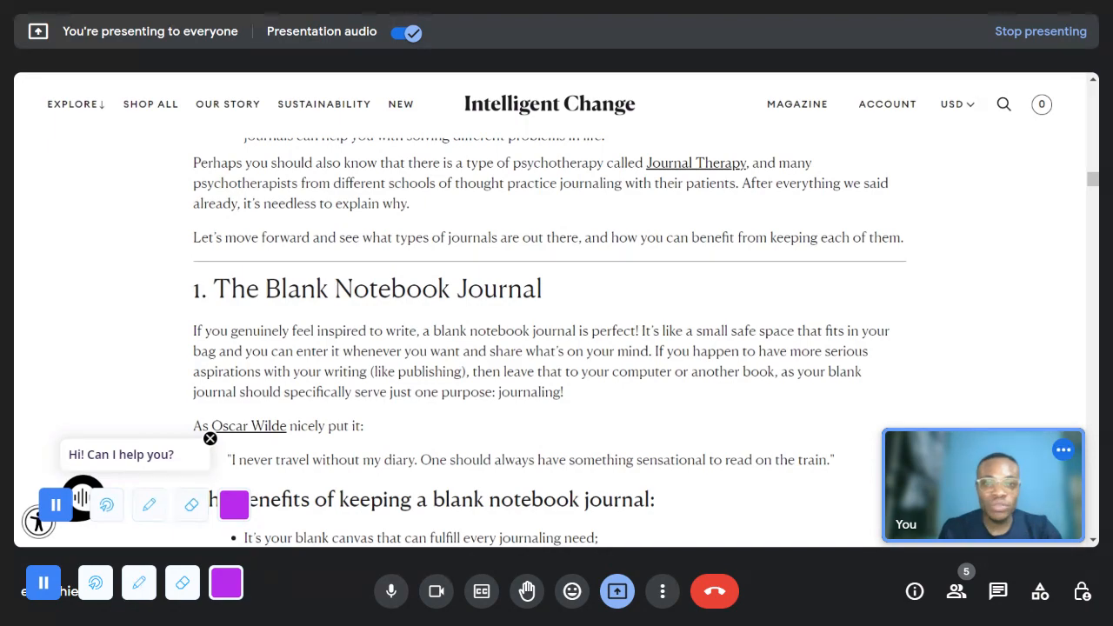
- Switch to the Evening Gratitude journal design in Canva and go back to page 1
{"action": "key", "text": "ctrl+Tab"}
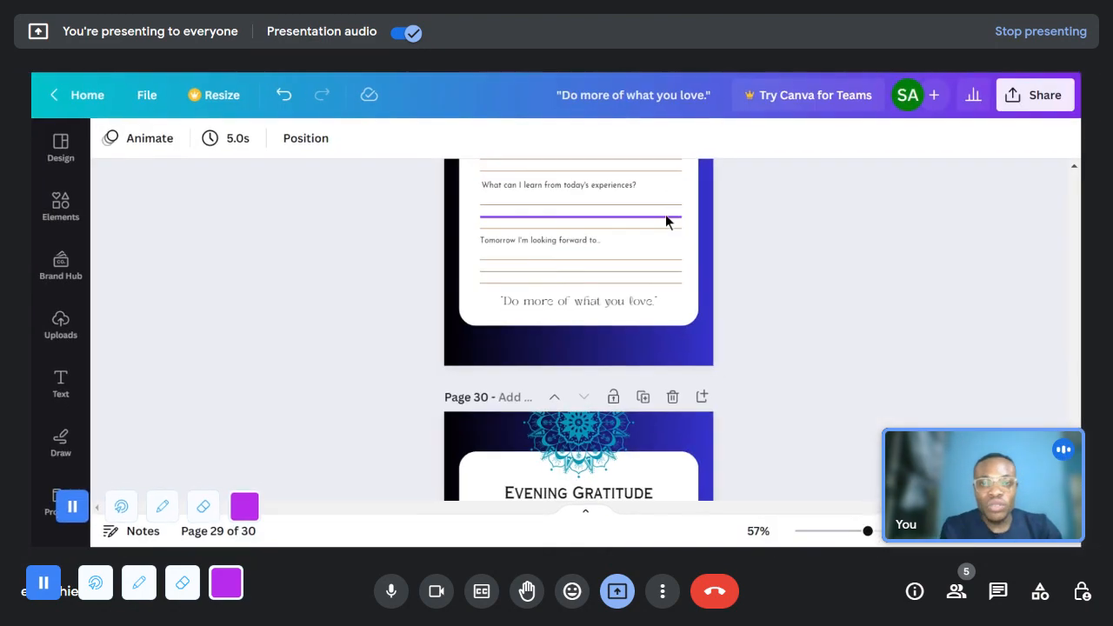
{"action": "scroll", "coordinate": [683, 299], "scroll_direction": "up", "scroll_amount": 5}
{"action": "scroll", "coordinate": [735, 324], "scroll_direction": "up", "scroll_amount": 15}
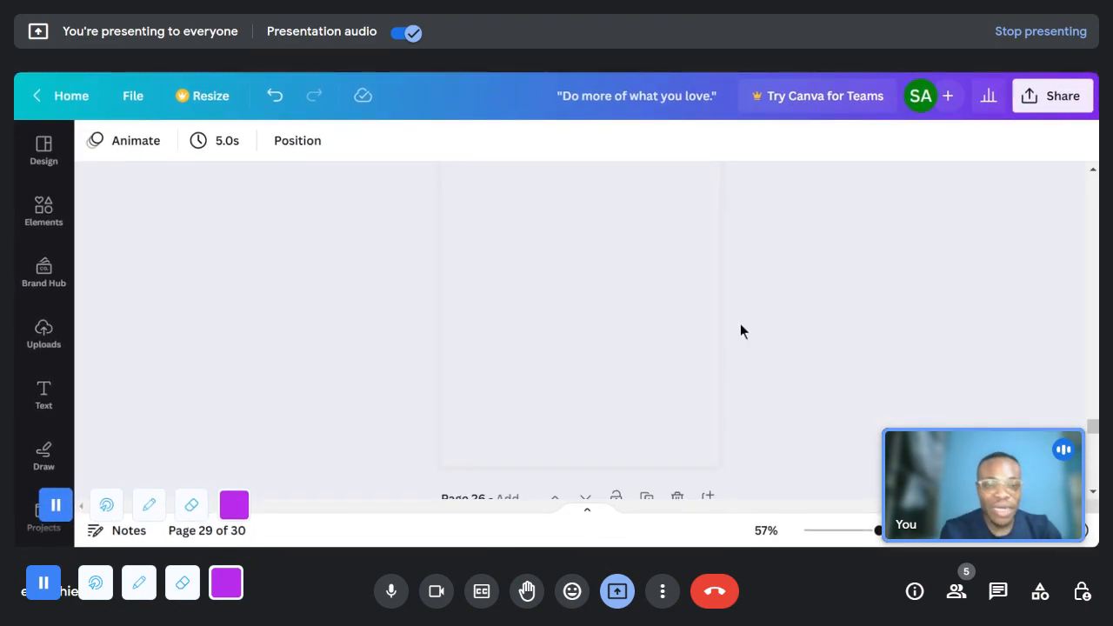
{"action": "left_click_drag", "start_coordinate": [1092, 401], "coordinate": [1091, 190]}
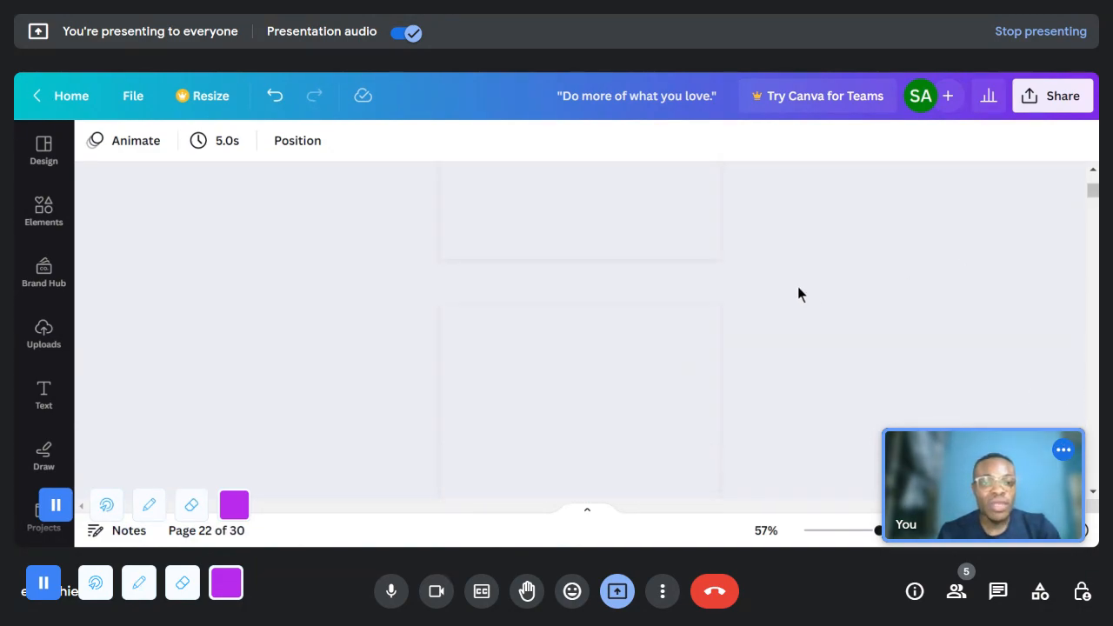
{"action": "scroll", "coordinate": [658, 352], "scroll_direction": "up", "scroll_amount": 4}
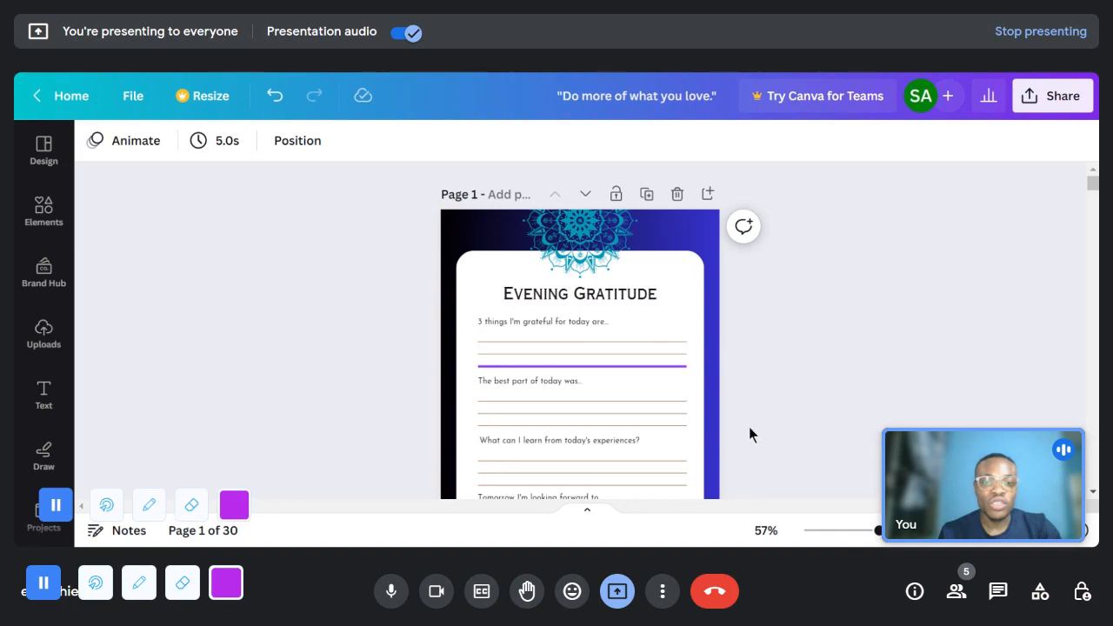
- Look over the prompts and writing lines on the first Evening Gratitude pages and check the title's text settings on page 1
{"action": "scroll", "coordinate": [753, 309], "scroll_direction": "down", "scroll_amount": 3}
{"action": "scroll", "coordinate": [756, 322], "scroll_direction": "up", "scroll_amount": 3}
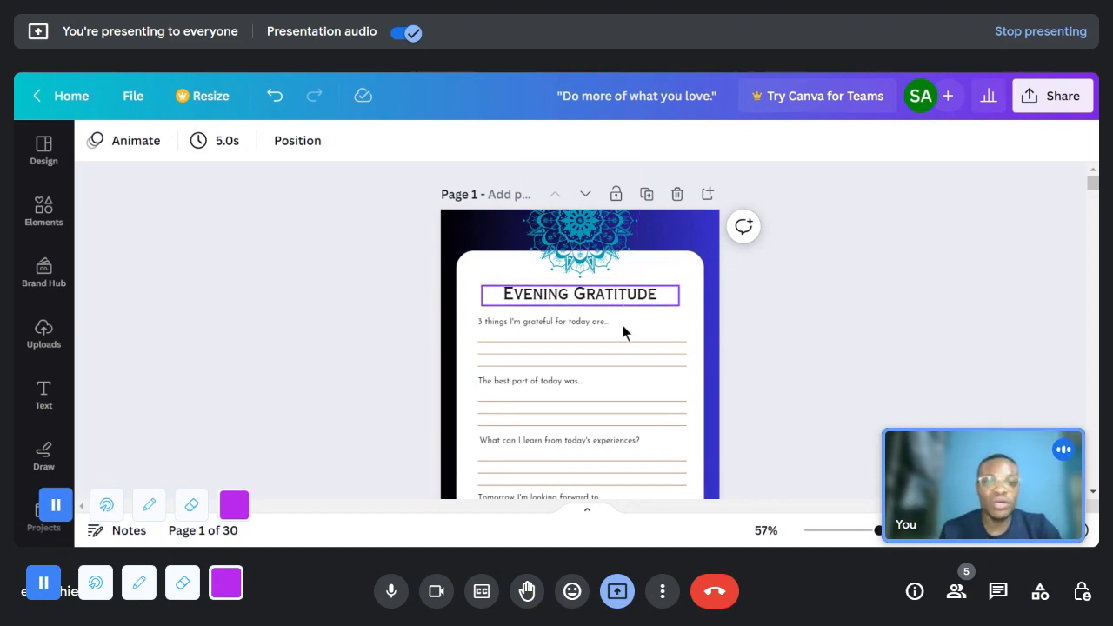
{"action": "scroll", "coordinate": [621, 335], "scroll_direction": "down", "scroll_amount": 5}
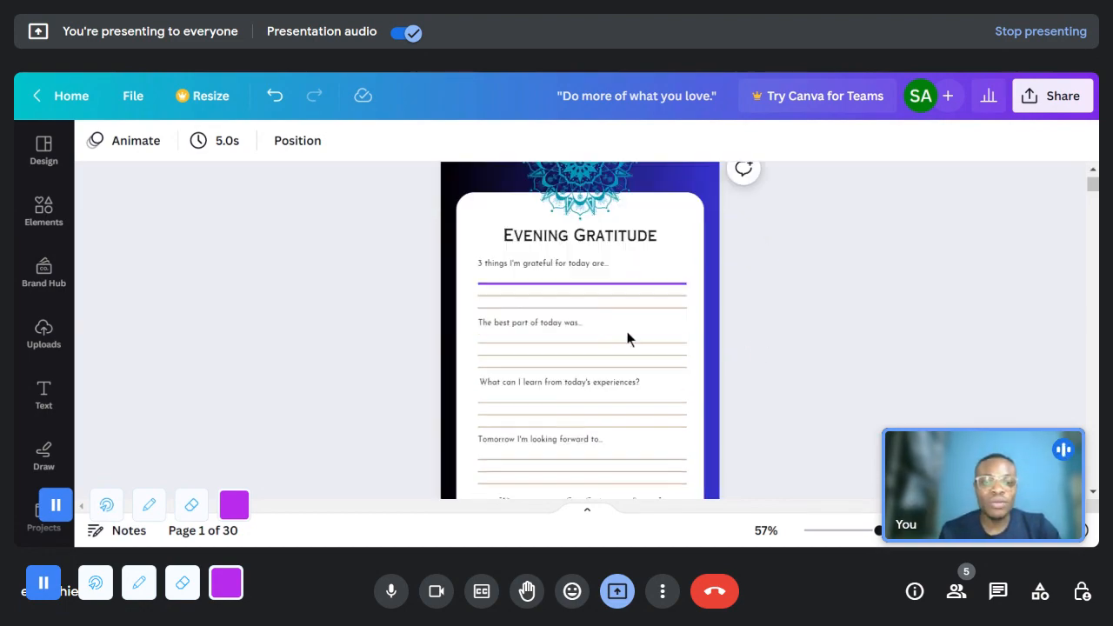
{"action": "scroll", "coordinate": [640, 335], "scroll_direction": "down", "scroll_amount": 2}
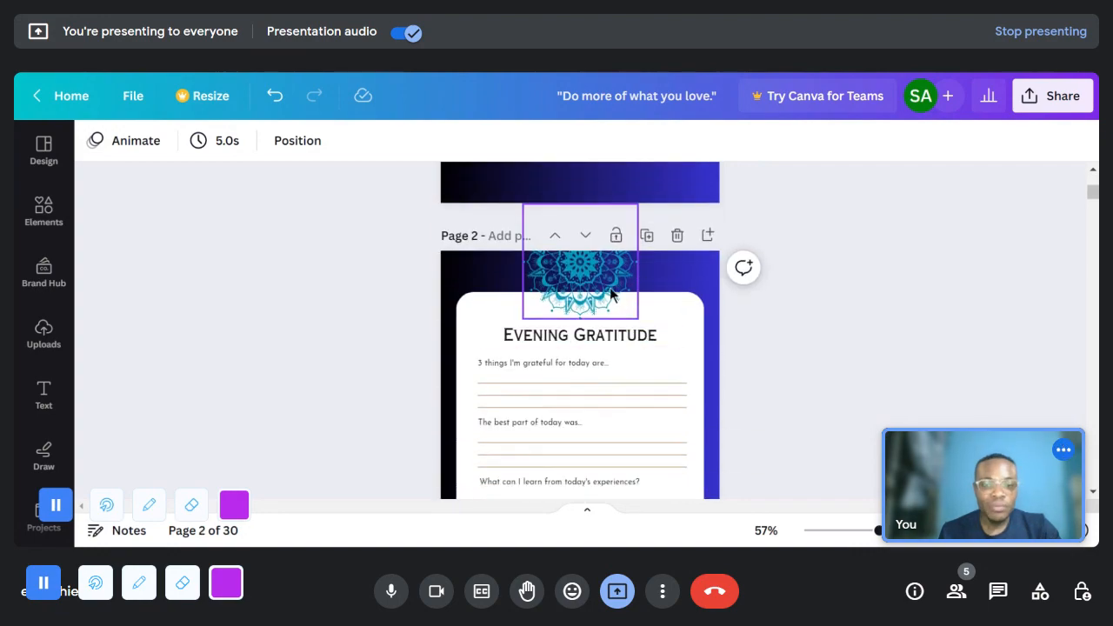
{"action": "scroll", "coordinate": [600, 329], "scroll_direction": "down", "scroll_amount": 3}
{"action": "scroll", "coordinate": [597, 328], "scroll_direction": "up", "scroll_amount": 5}
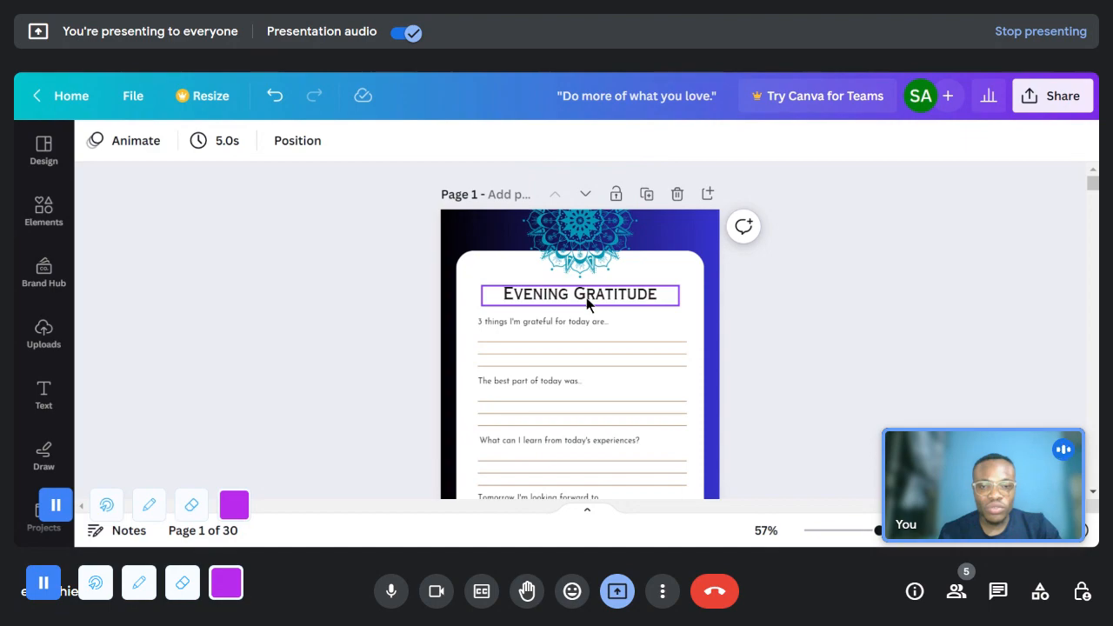
{"action": "left_click", "coordinate": [587, 295]}
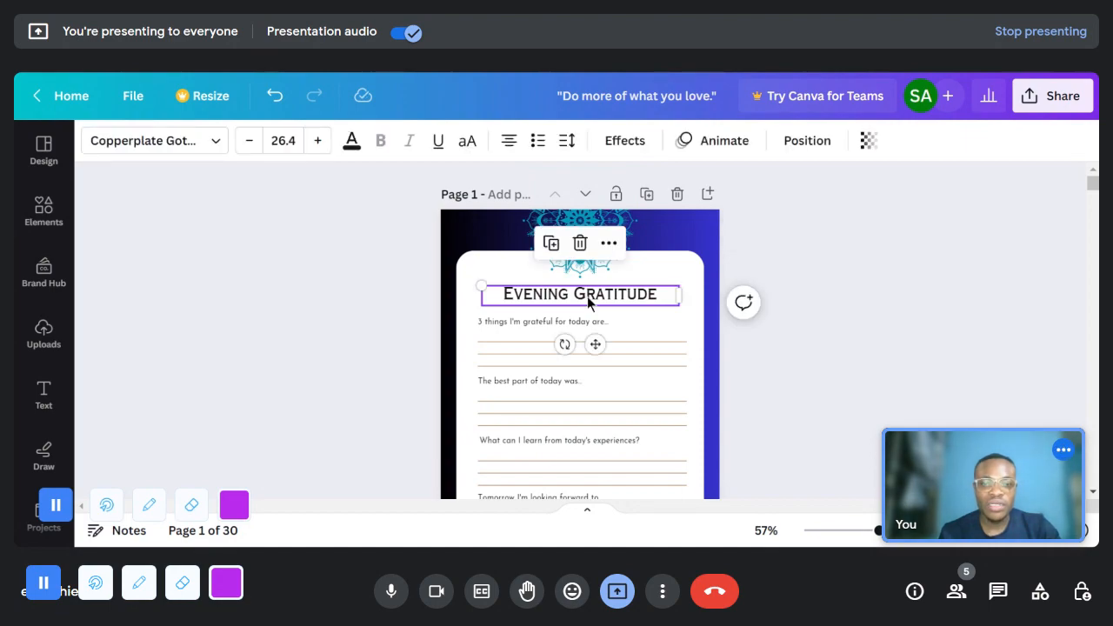
{"action": "left_click", "coordinate": [715, 294]}
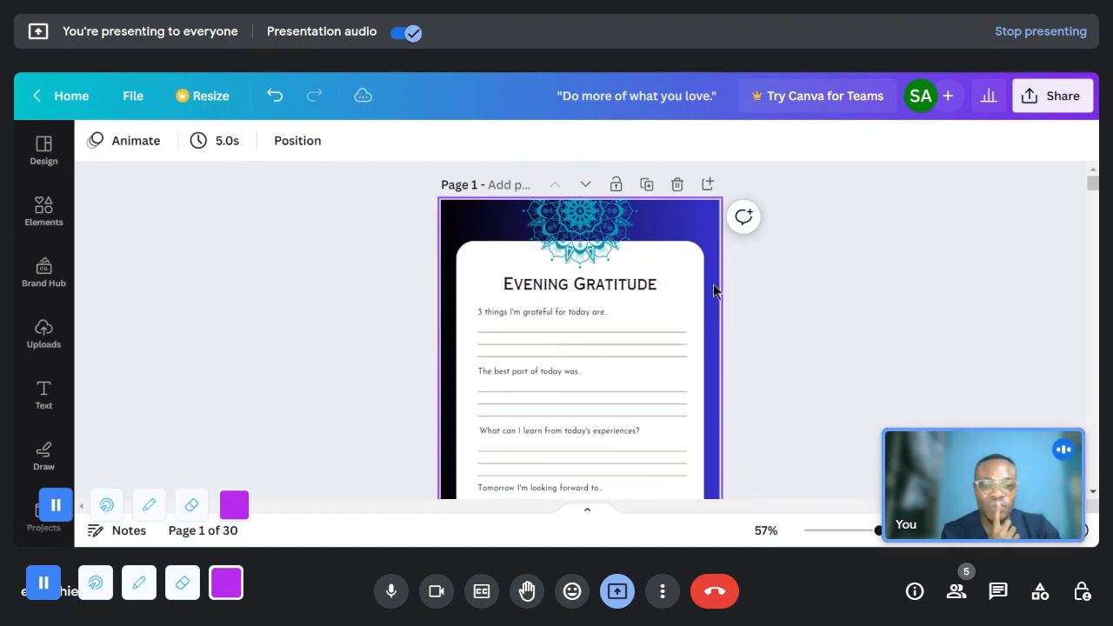
{"action": "scroll", "coordinate": [711, 313], "scroll_direction": "down", "scroll_amount": 3}
{"action": "scroll", "coordinate": [958, 364], "scroll_direction": "up", "scroll_amount": 3}
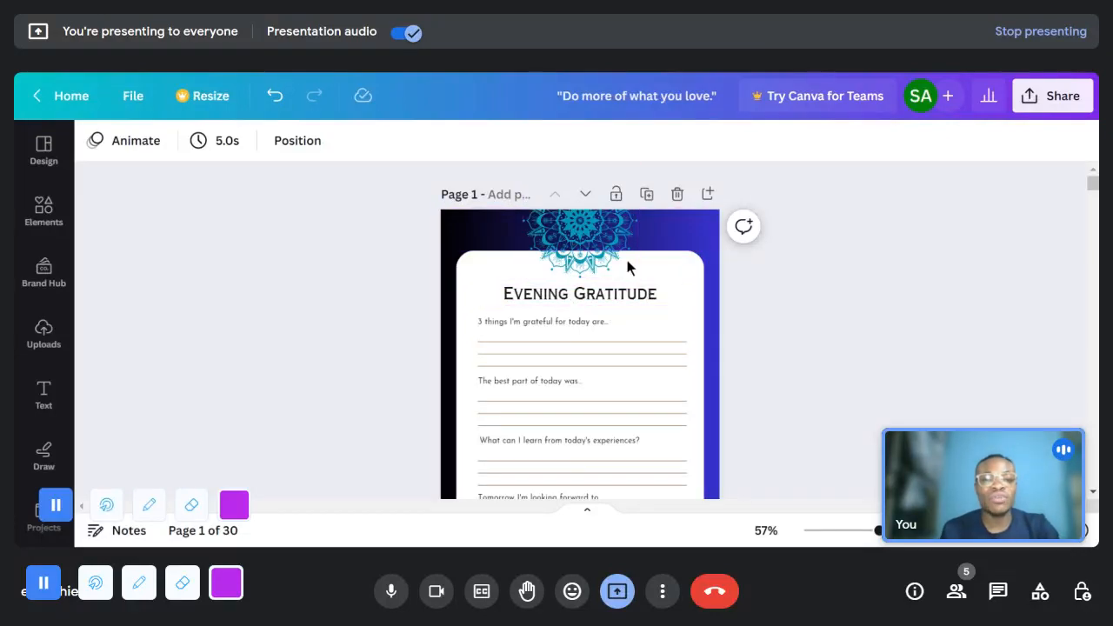
- Recolor the mandala at the head of page 1 red
{"action": "left_click", "coordinate": [584, 237]}
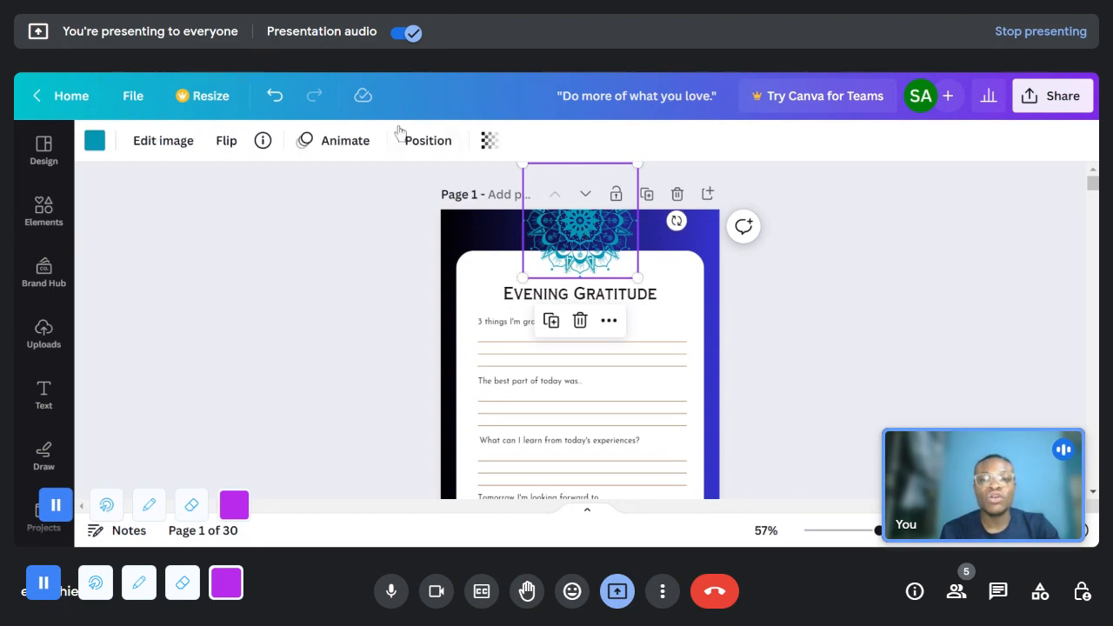
{"action": "left_click", "coordinate": [95, 141]}
{"action": "scroll", "coordinate": [159, 434], "scroll_direction": "down", "scroll_amount": 3}
{"action": "left_click", "coordinate": [118, 370]}
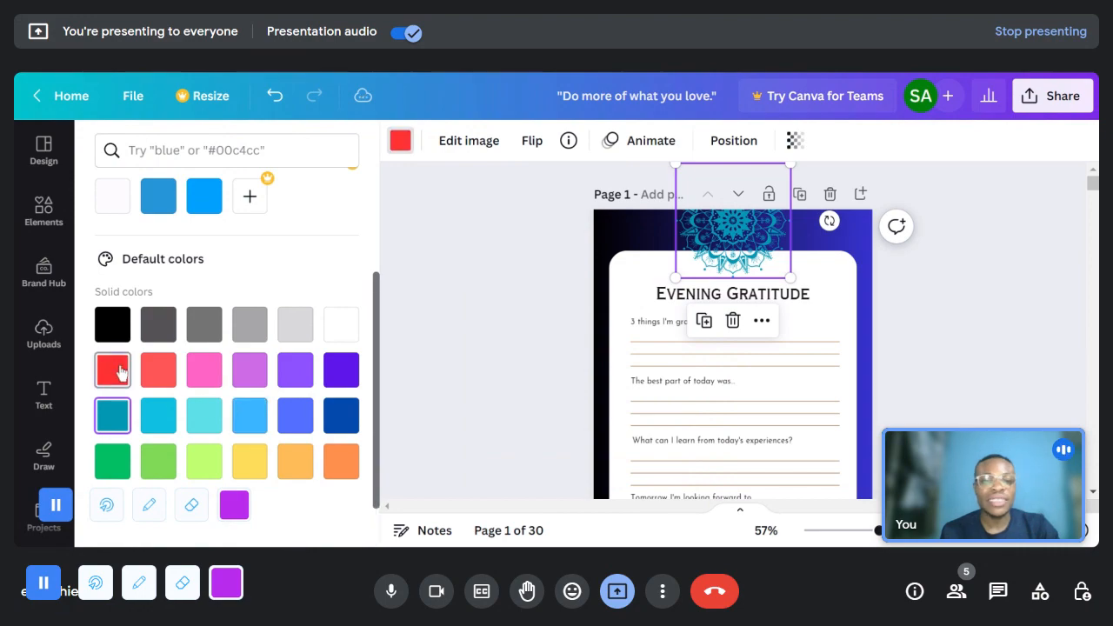
- Try violet, dark blue and white as the color of page 1's mandala
{"action": "scroll", "coordinate": [296, 445], "scroll_direction": "down", "scroll_amount": 1}
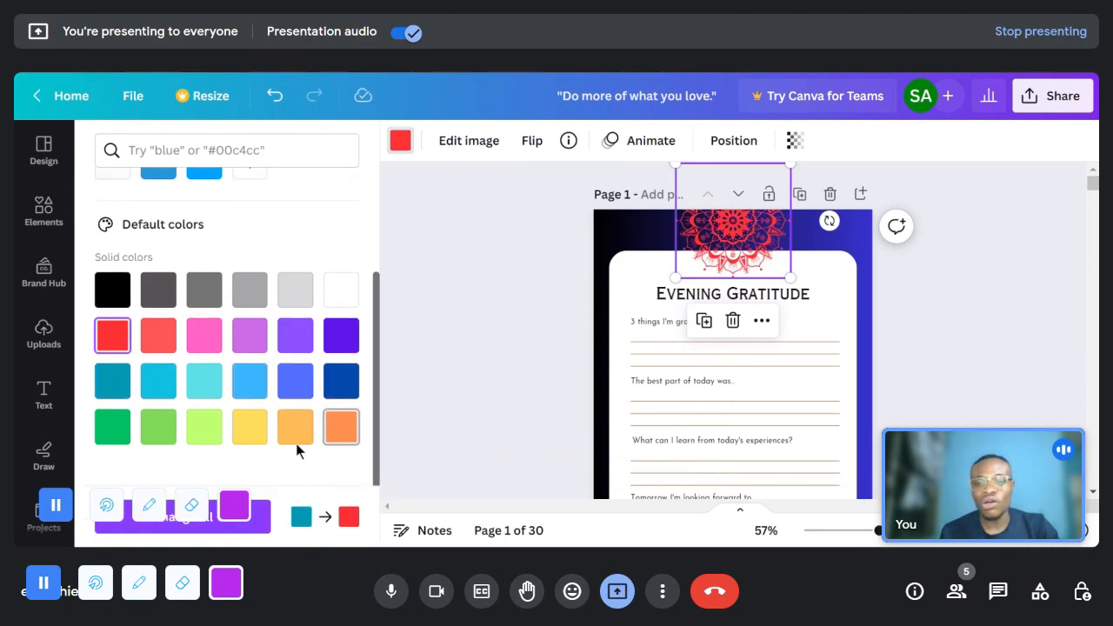
{"action": "scroll", "coordinate": [293, 443], "scroll_direction": "down", "scroll_amount": 1}
{"action": "scroll", "coordinate": [303, 430], "scroll_direction": "up", "scroll_amount": 4}
{"action": "scroll", "coordinate": [316, 417], "scroll_direction": "down", "scroll_amount": 2}
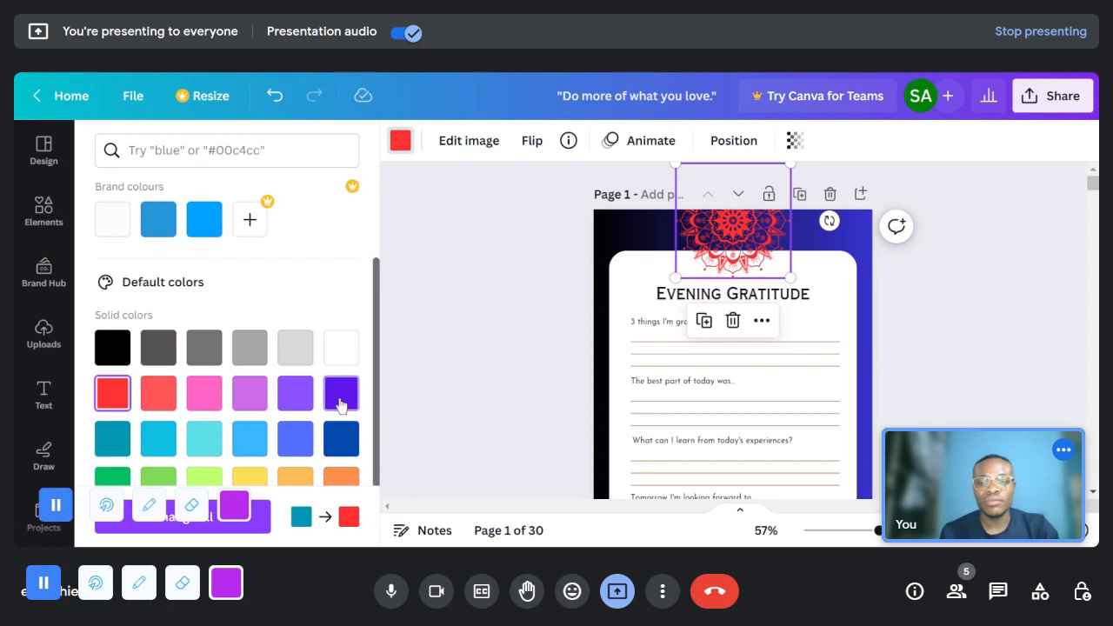
{"action": "left_click", "coordinate": [341, 402]}
{"action": "left_click", "coordinate": [341, 430]}
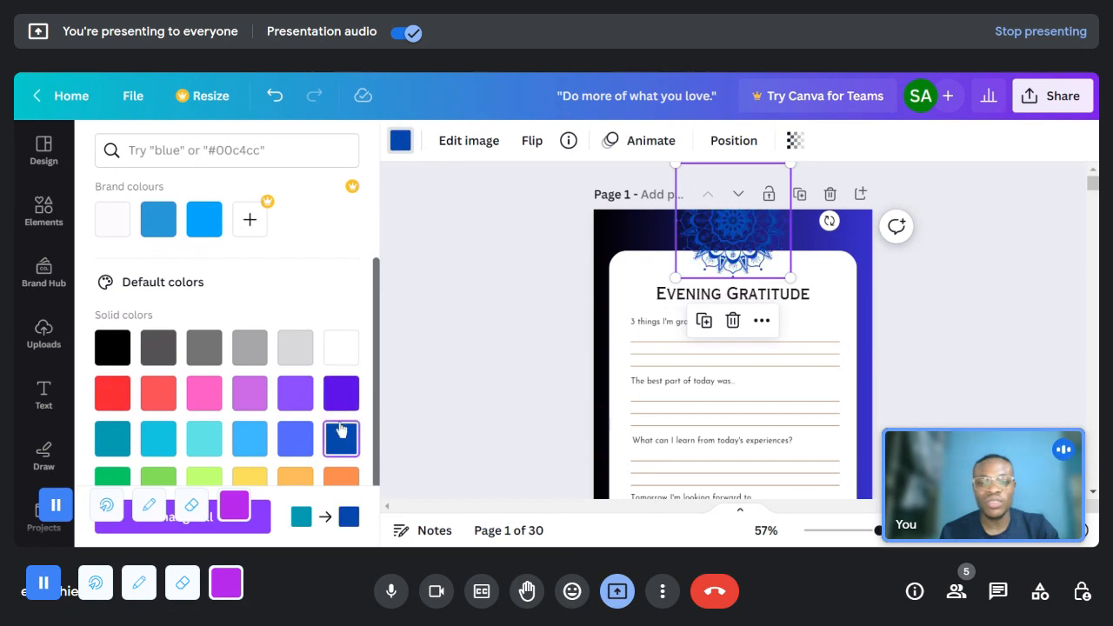
{"action": "left_click", "coordinate": [341, 348]}
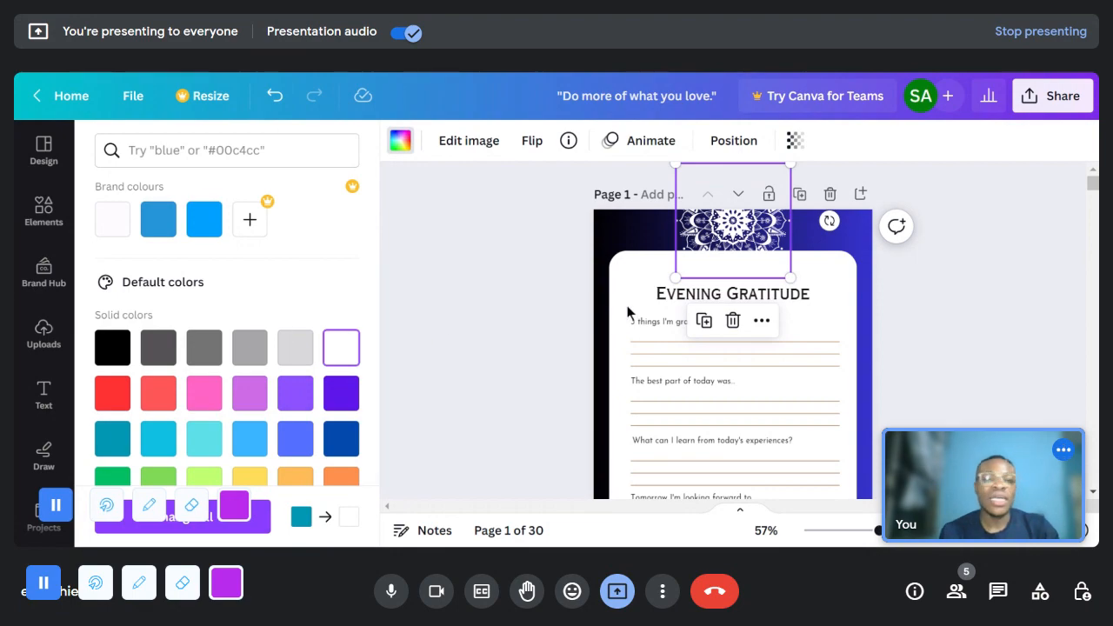
- Compare the white mandala on page 1 with the mandala on page 2
{"action": "scroll", "coordinate": [791, 260], "scroll_direction": "down", "scroll_amount": 5}
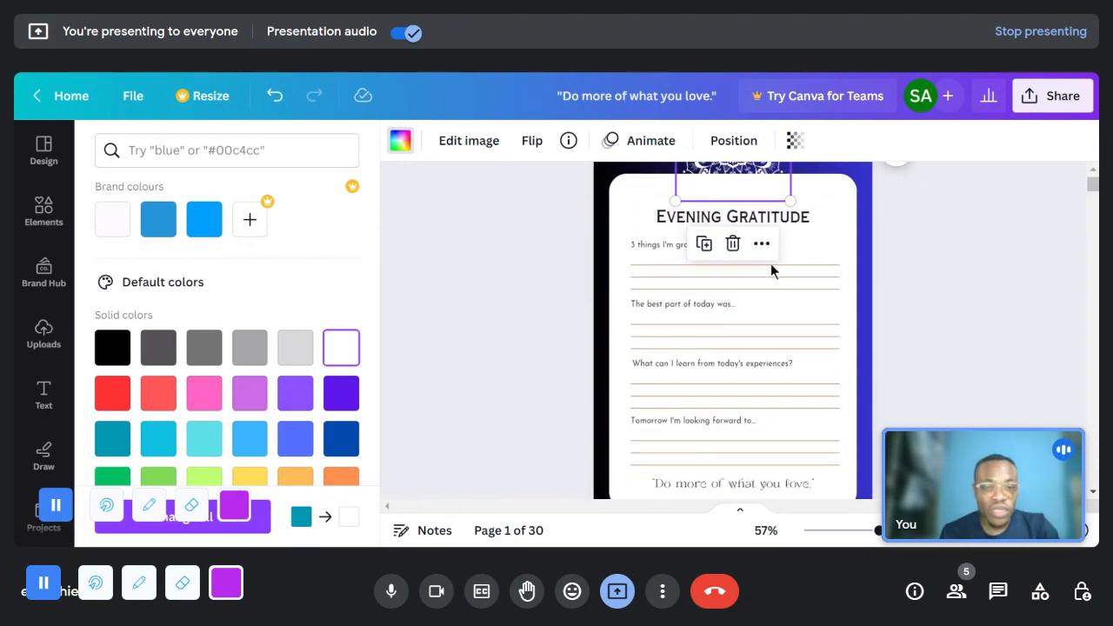
{"action": "scroll", "coordinate": [801, 313], "scroll_direction": "down", "scroll_amount": 3}
{"action": "scroll", "coordinate": [817, 313], "scroll_direction": "up", "scroll_amount": 2}
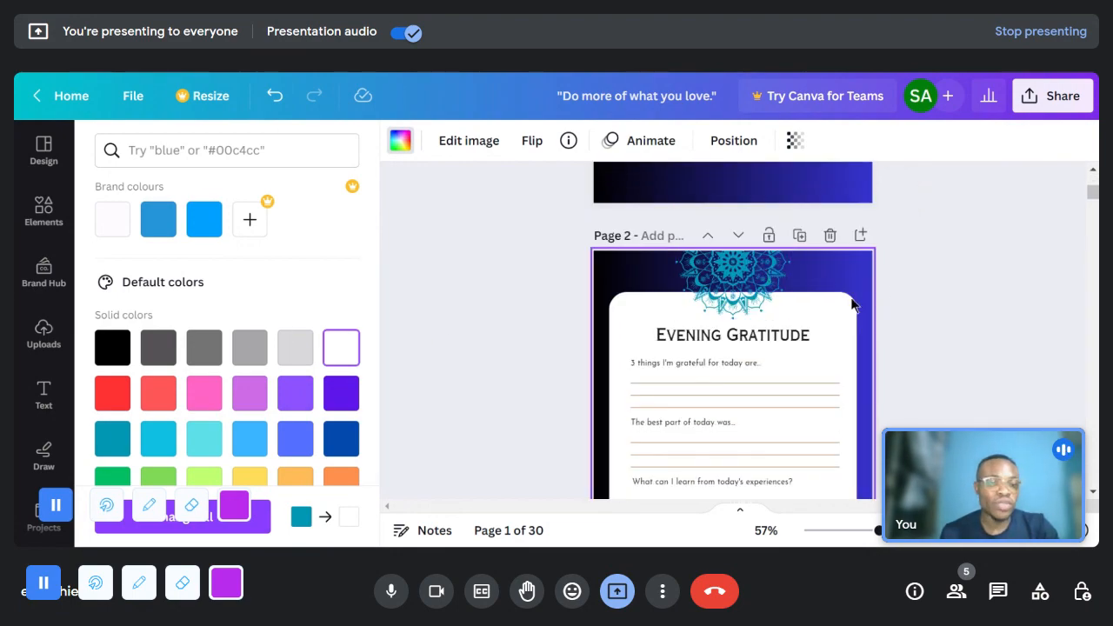
{"action": "scroll", "coordinate": [852, 309], "scroll_direction": "down", "scroll_amount": 3}
{"action": "scroll", "coordinate": [818, 313], "scroll_direction": "up", "scroll_amount": 6}
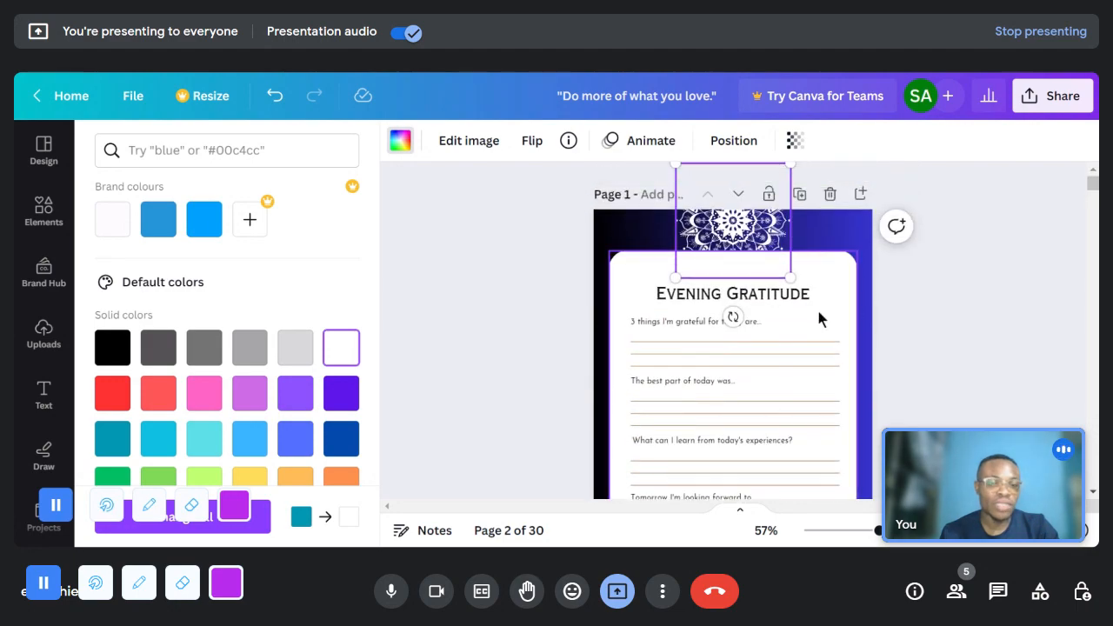
{"action": "left_click", "coordinate": [714, 222]}
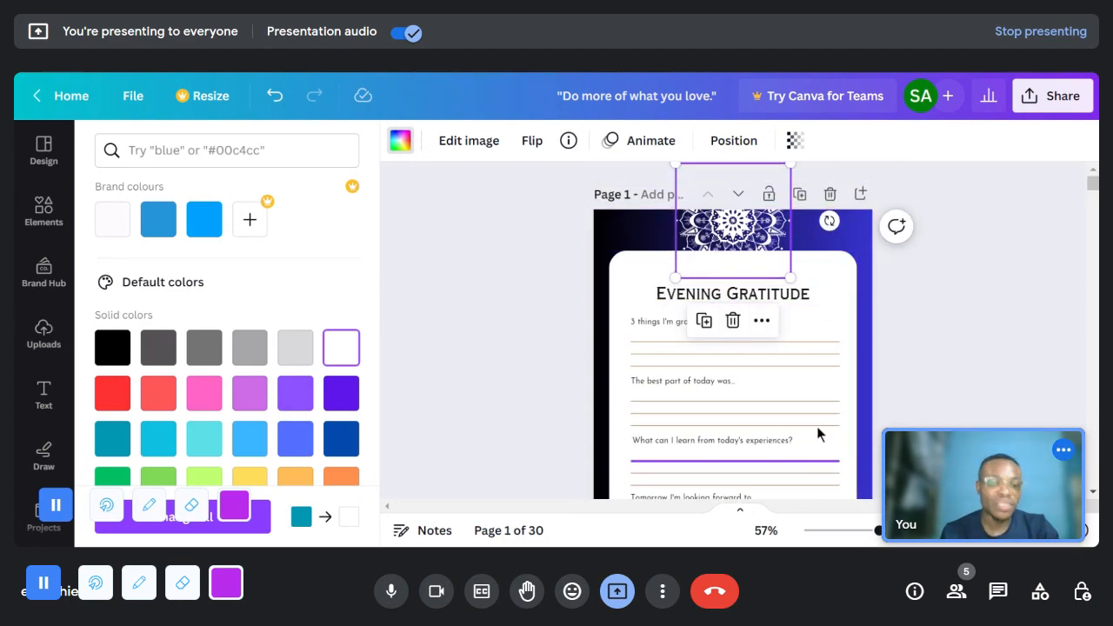
{"action": "scroll", "coordinate": [820, 435], "scroll_direction": "down", "scroll_amount": 3}
{"action": "scroll", "coordinate": [926, 342], "scroll_direction": "up", "scroll_amount": 3}
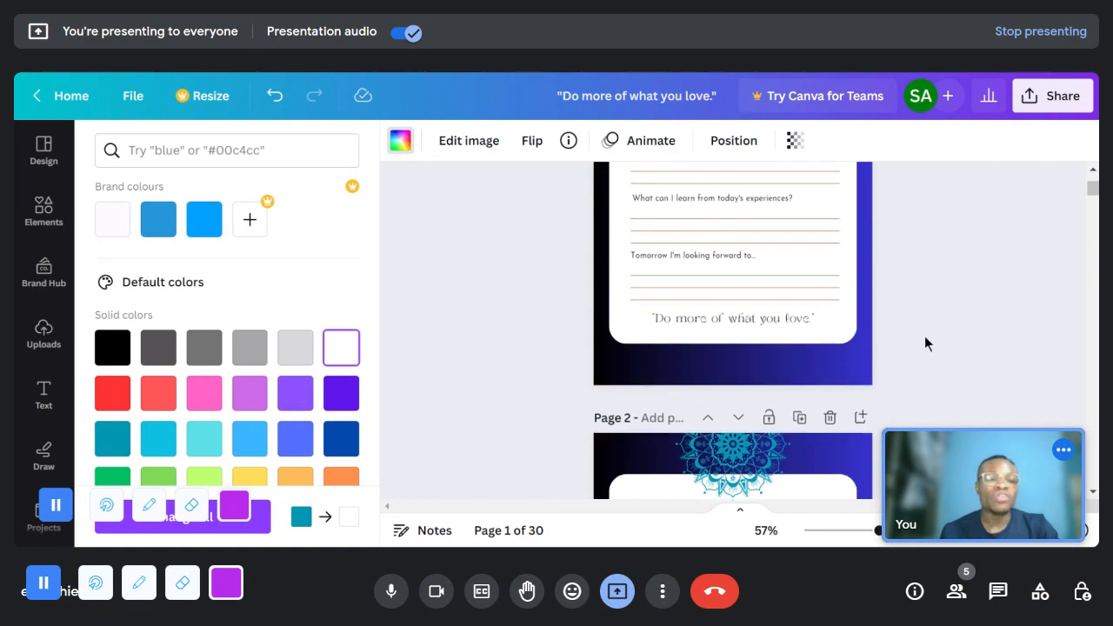
- Undo the color changes to page 1's mandala and deselect it
{"action": "left_click", "coordinate": [274, 95]}
{"action": "left_click", "coordinate": [274, 96]}
{"action": "left_click", "coordinate": [275, 95]}
{"action": "left_click", "coordinate": [274, 95]}
{"action": "left_click", "coordinate": [434, 222]}
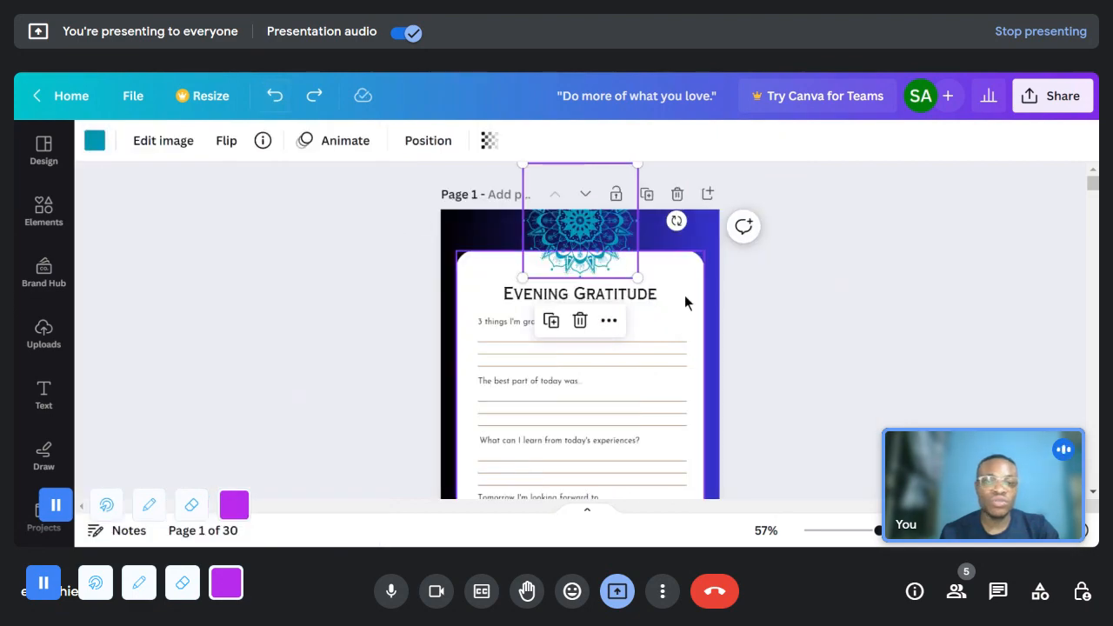
{"action": "left_click", "coordinate": [775, 278]}
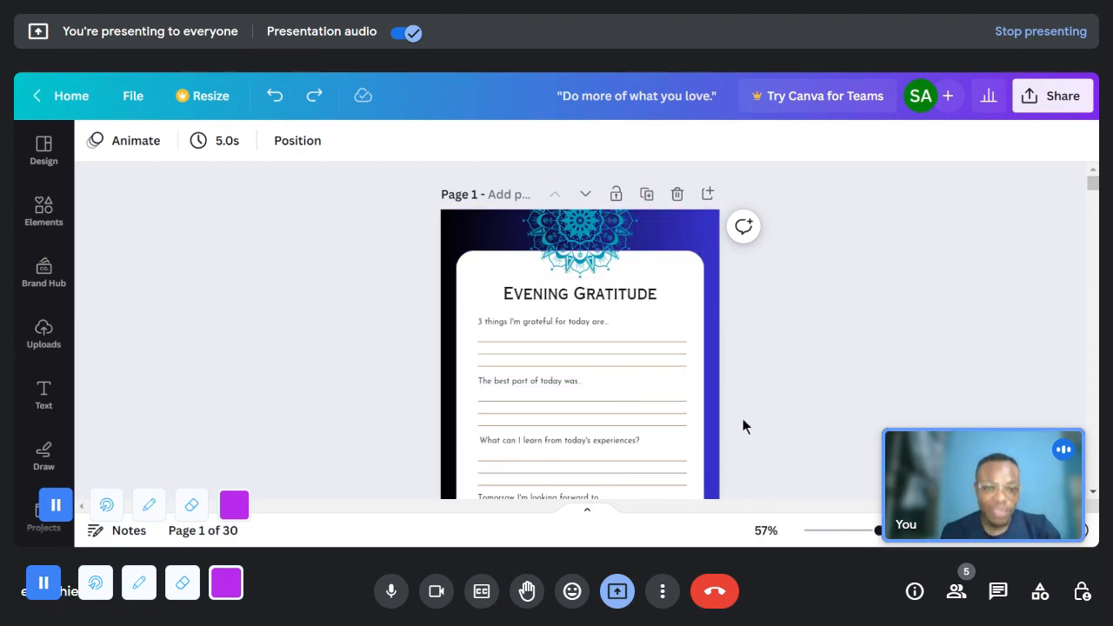
- Look through the Evening Gratitude pages from page 1 to page 9 to check the repeated layout
{"action": "scroll", "coordinate": [686, 380], "scroll_direction": "down", "scroll_amount": 8}
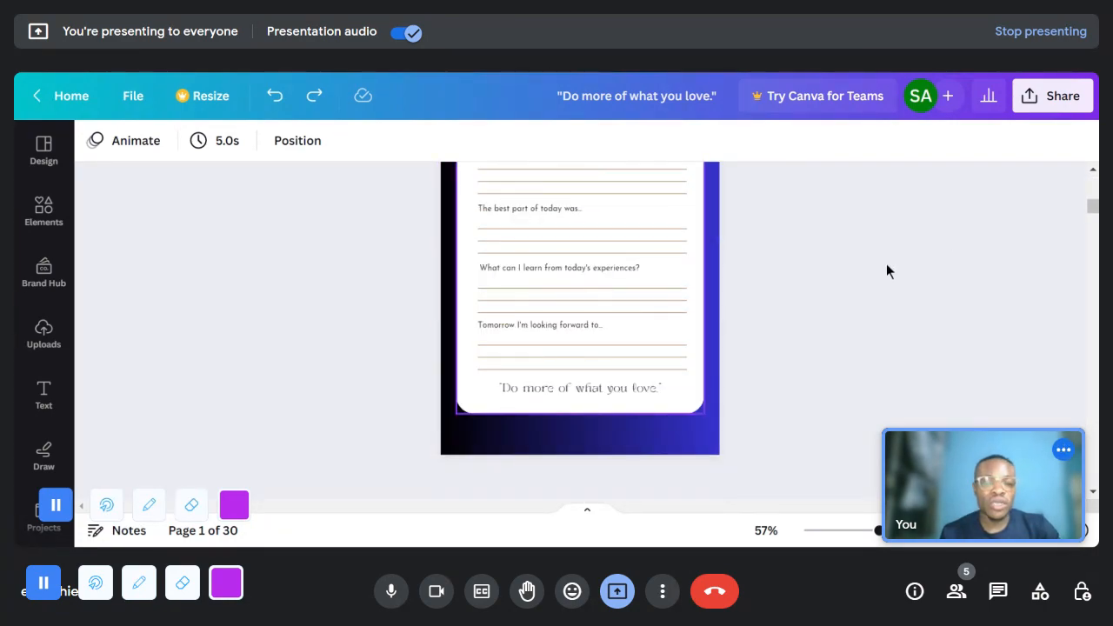
{"action": "scroll", "coordinate": [798, 249], "scroll_direction": "down", "scroll_amount": 10}
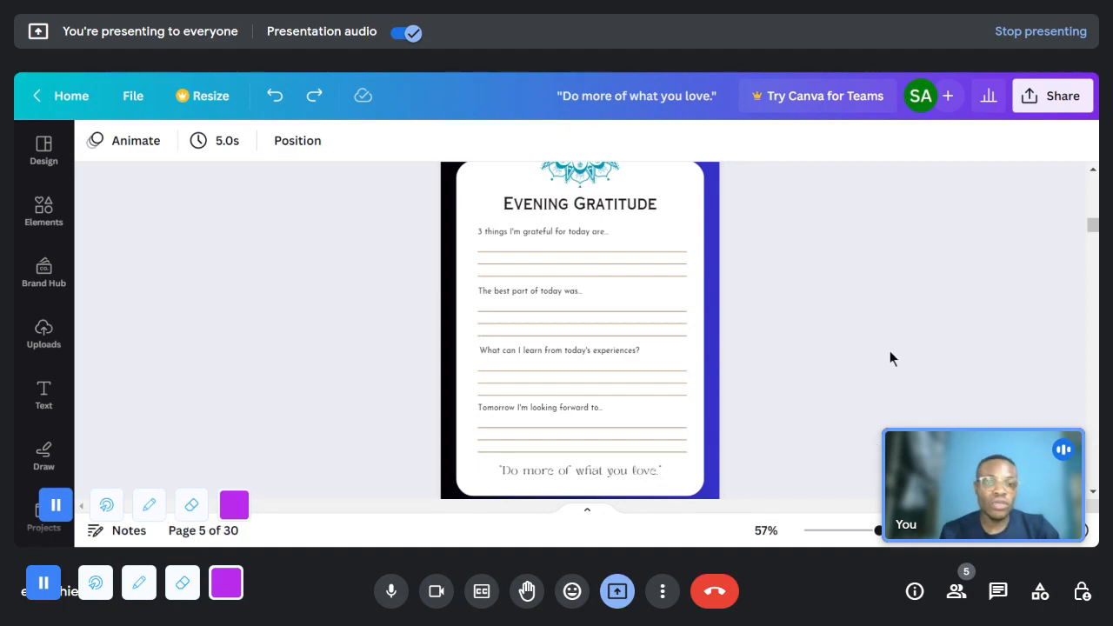
{"action": "scroll", "coordinate": [890, 351], "scroll_direction": "up", "scroll_amount": 3}
{"action": "scroll", "coordinate": [683, 338], "scroll_direction": "up", "scroll_amount": 10}
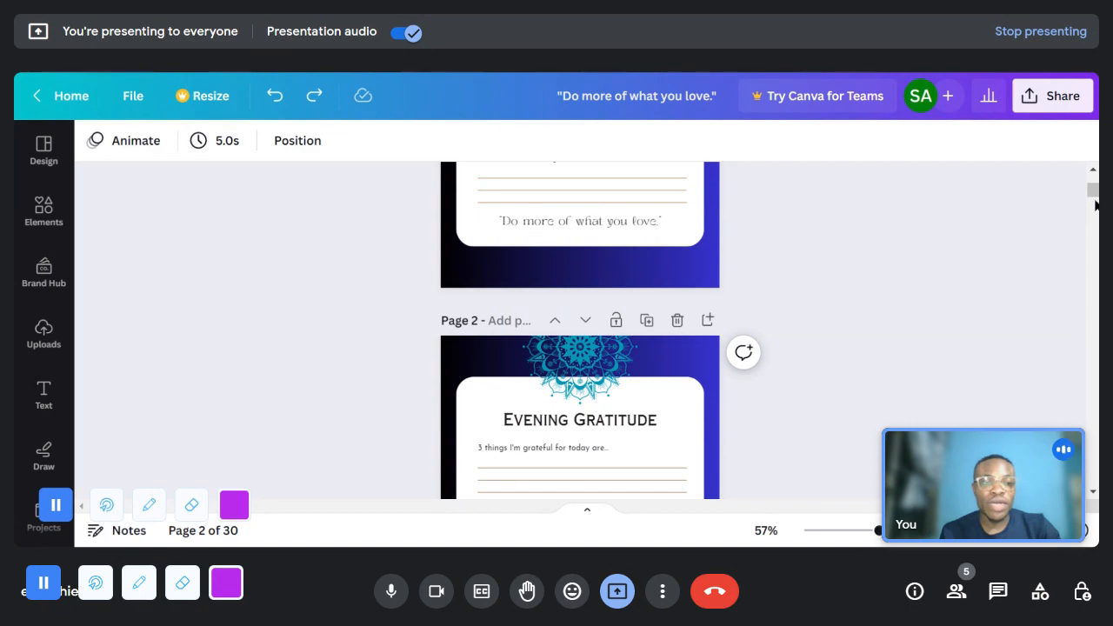
{"action": "left_click_drag", "start_coordinate": [1095, 189], "coordinate": [1093, 174]}
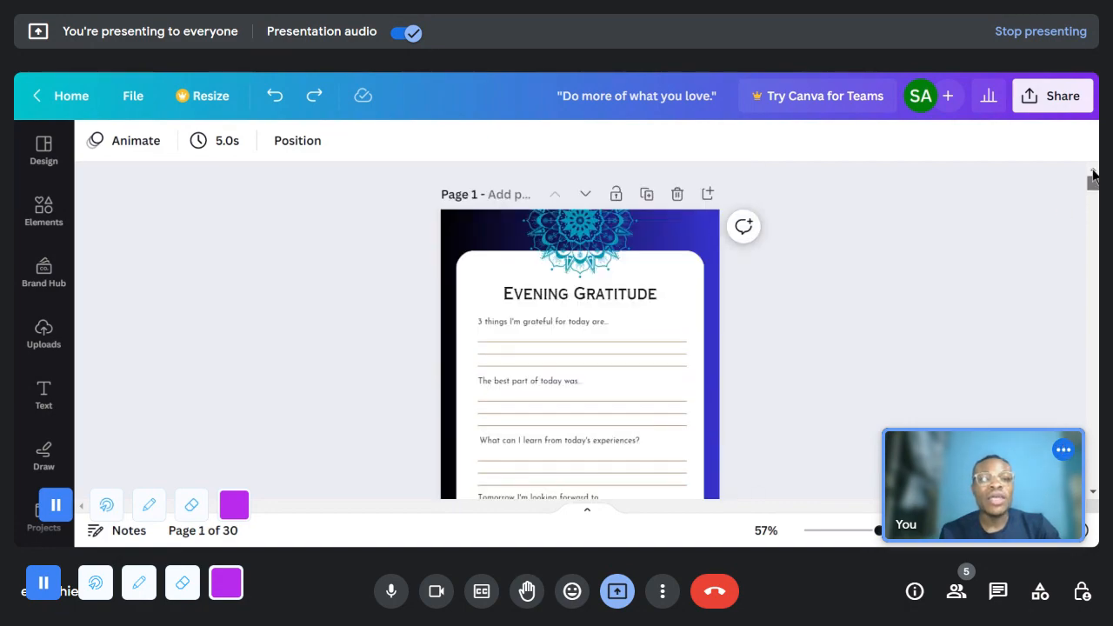
{"action": "scroll", "coordinate": [935, 231], "scroll_direction": "down", "scroll_amount": 10}
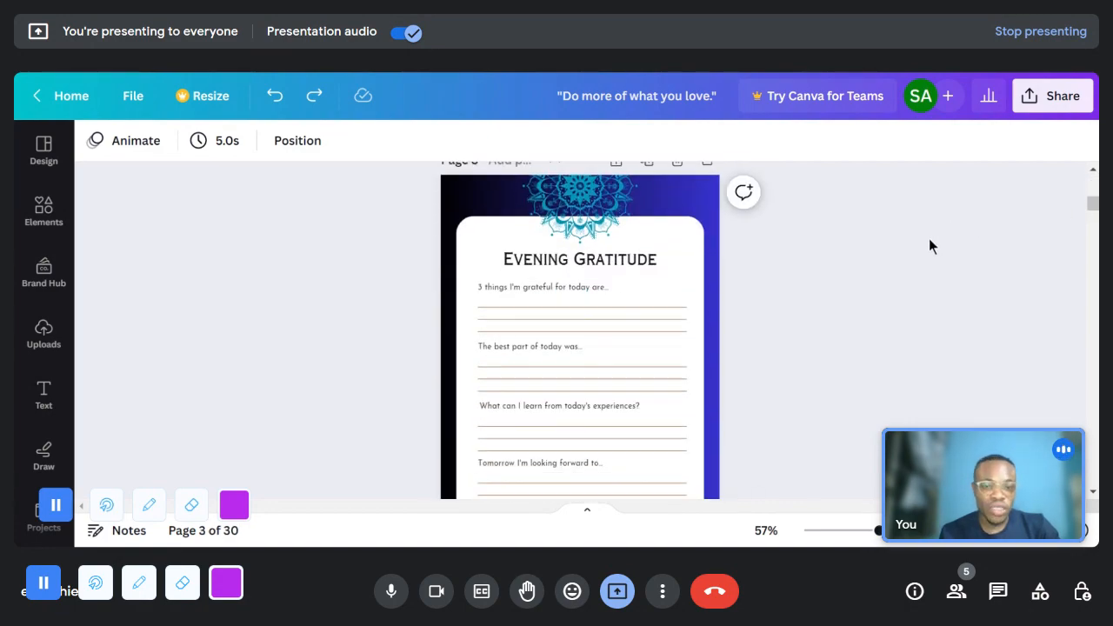
{"action": "scroll", "coordinate": [874, 300], "scroll_direction": "down", "scroll_amount": 20}
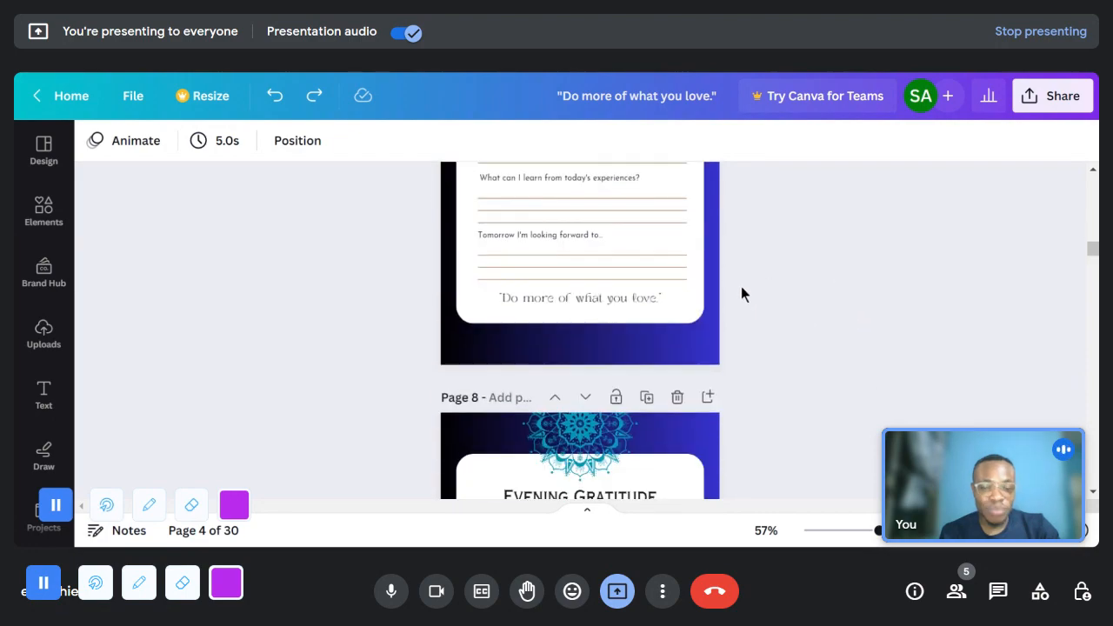
{"action": "scroll", "coordinate": [743, 300], "scroll_direction": "down", "scroll_amount": 5}
{"action": "scroll", "coordinate": [881, 212], "scroll_direction": "up", "scroll_amount": 1}
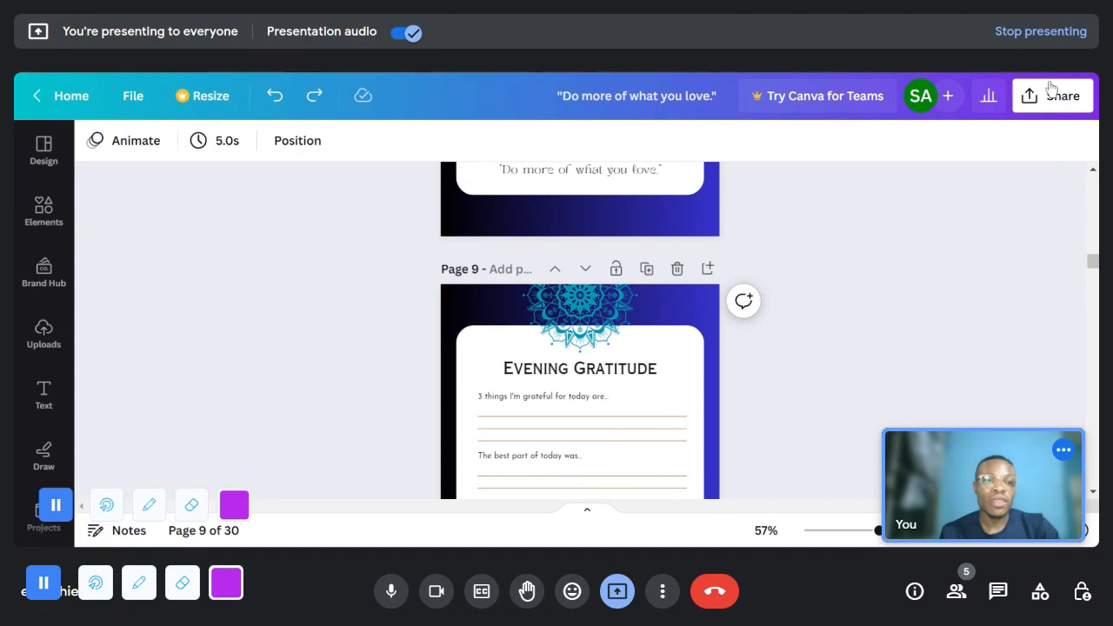
- Open the journal design's download settings and check the page selection, keeping all 30 pages included
{"action": "left_click", "coordinate": [1050, 88]}
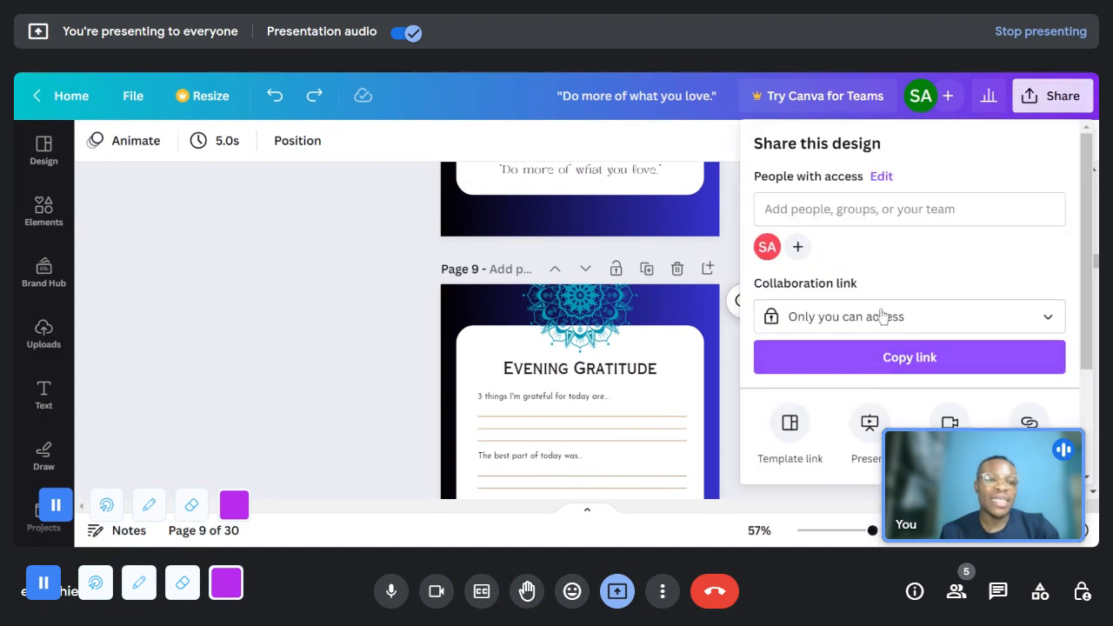
{"action": "scroll", "coordinate": [870, 316], "scroll_direction": "down", "scroll_amount": 2}
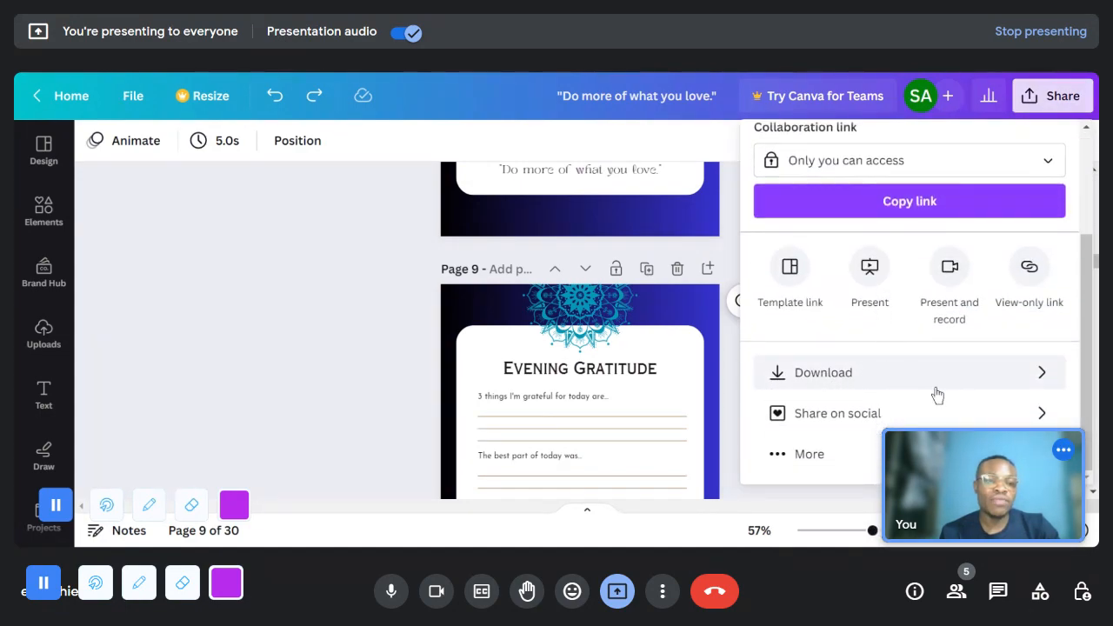
{"action": "left_click", "coordinate": [887, 387]}
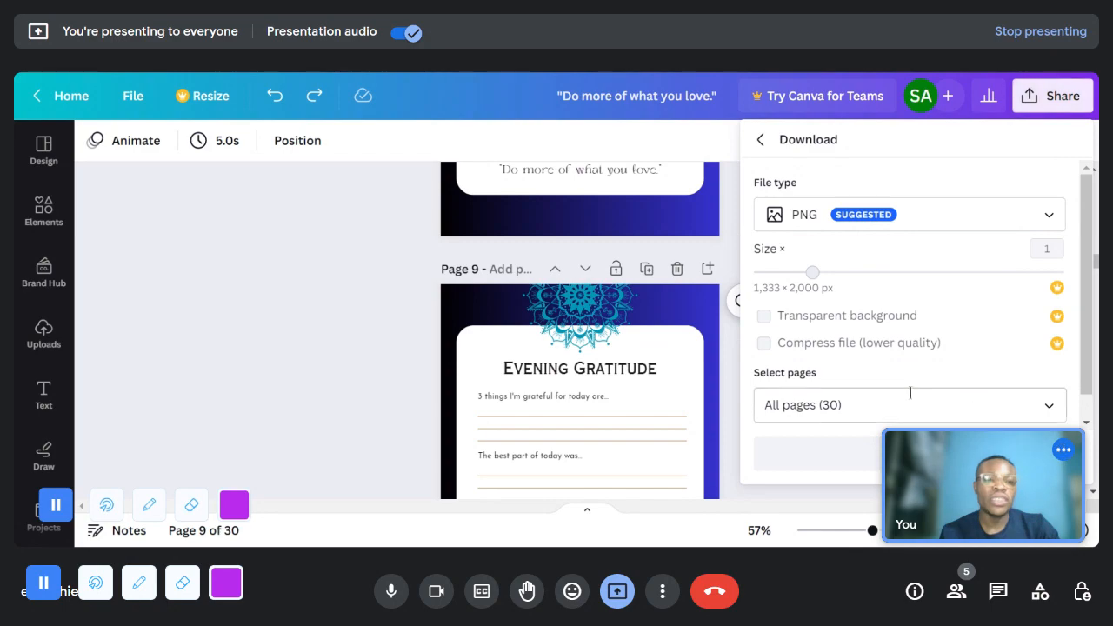
{"action": "left_click", "coordinate": [855, 403]}
{"action": "mouse_move", "coordinate": [832, 403]}
{"action": "left_mouse_down"}
{"action": "mouse_move", "coordinate": [770, 404]}
{"action": "mouse_move", "coordinate": [811, 405]}
{"action": "left_mouse_up"}
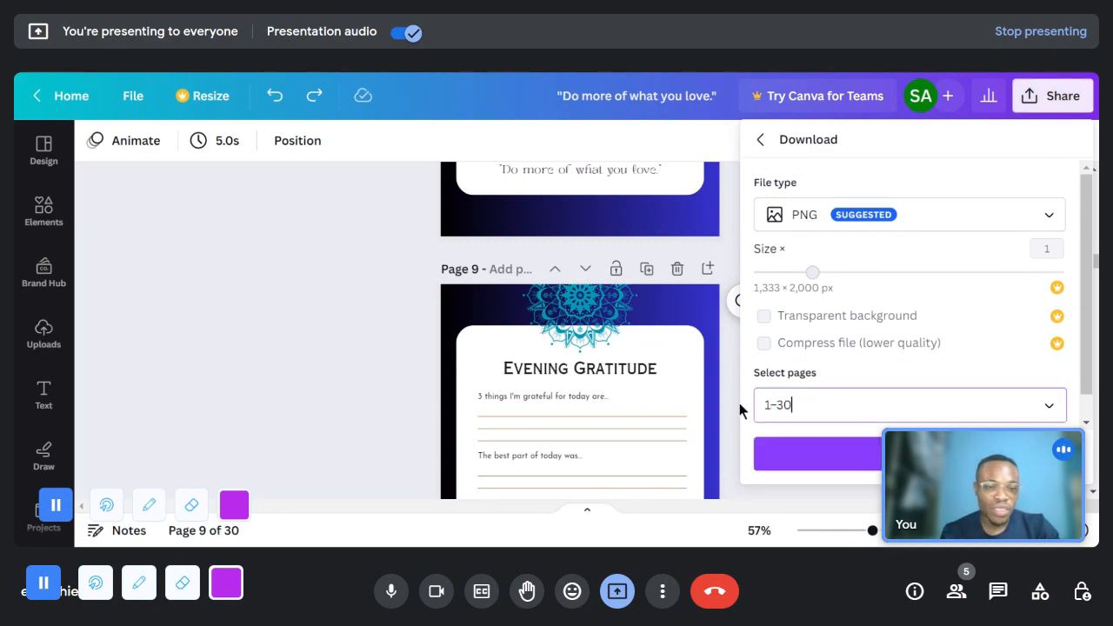
{"action": "left_click", "coordinate": [855, 373]}
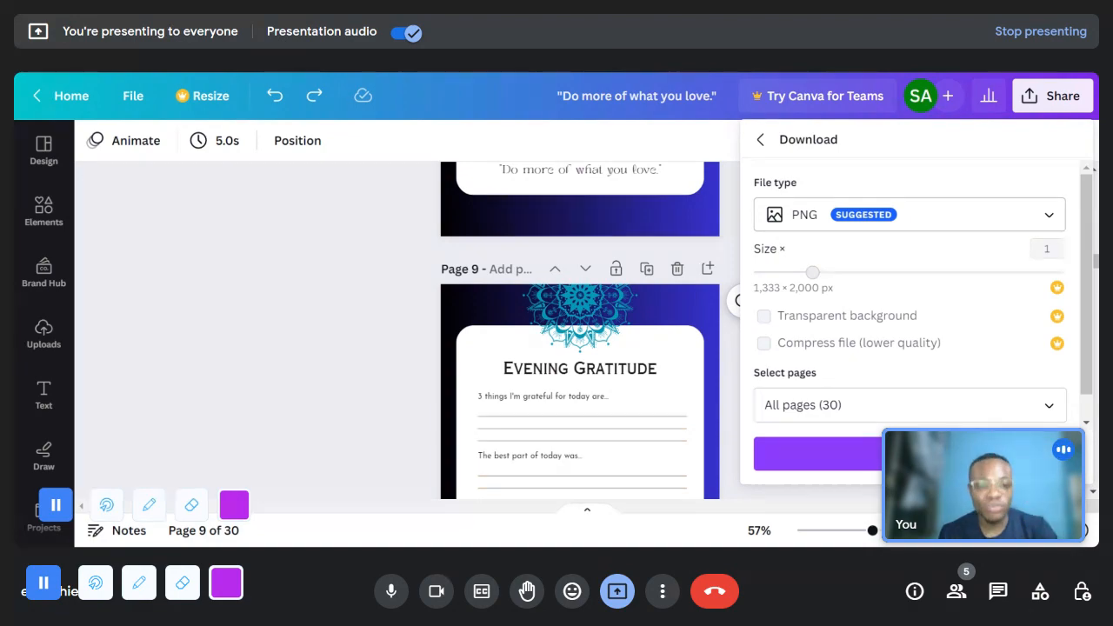
- Set the file type to PDF Standard and download all pages of the journal
{"action": "left_click", "coordinate": [840, 228]}
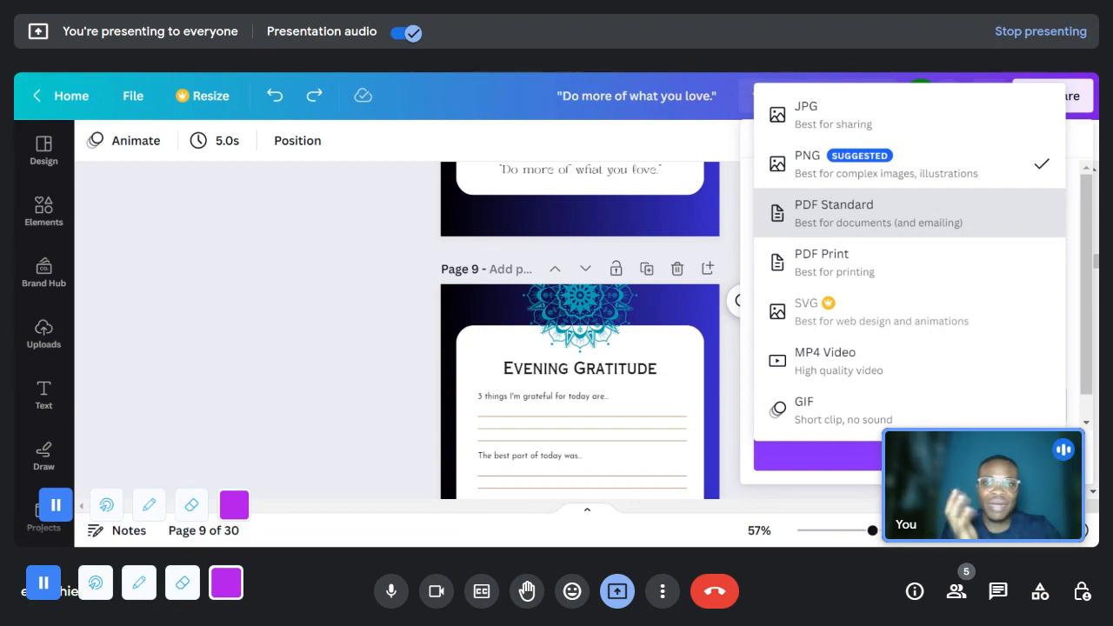
{"action": "left_click", "coordinate": [863, 224]}
{"action": "left_click", "coordinate": [904, 404]}
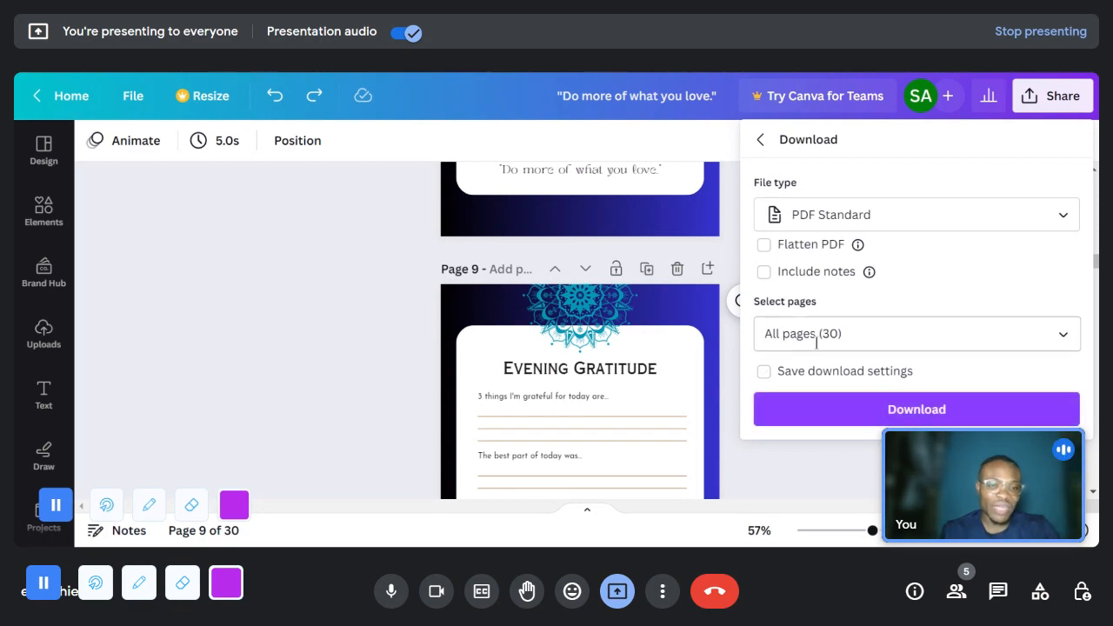
{"action": "left_click", "coordinate": [909, 412]}
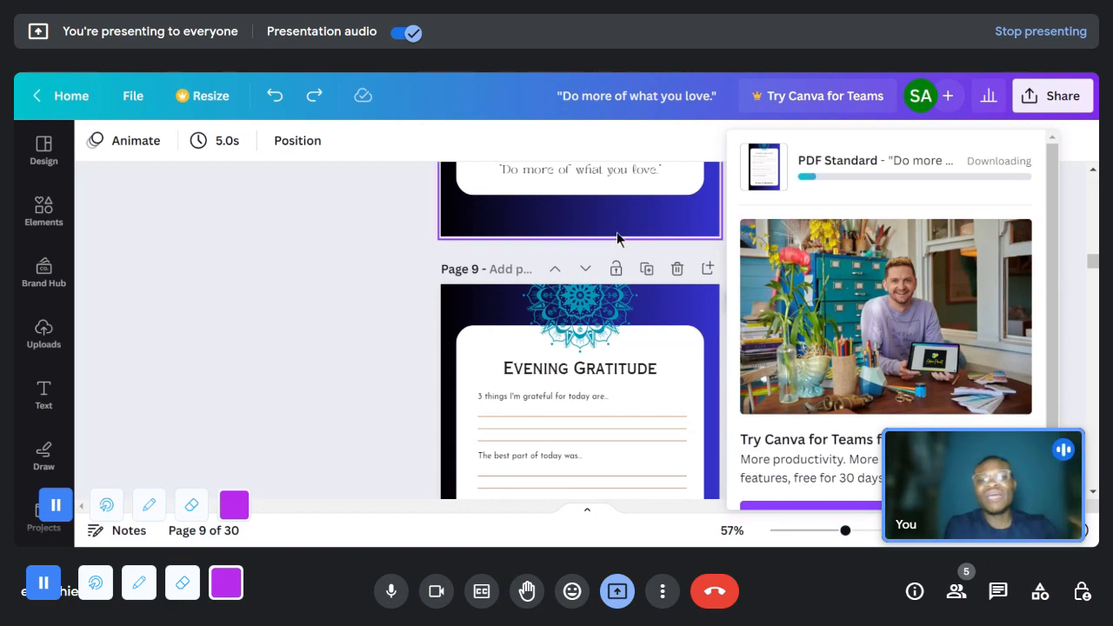
{"action": "scroll", "coordinate": [510, 306], "scroll_direction": "up", "scroll_amount": 8}
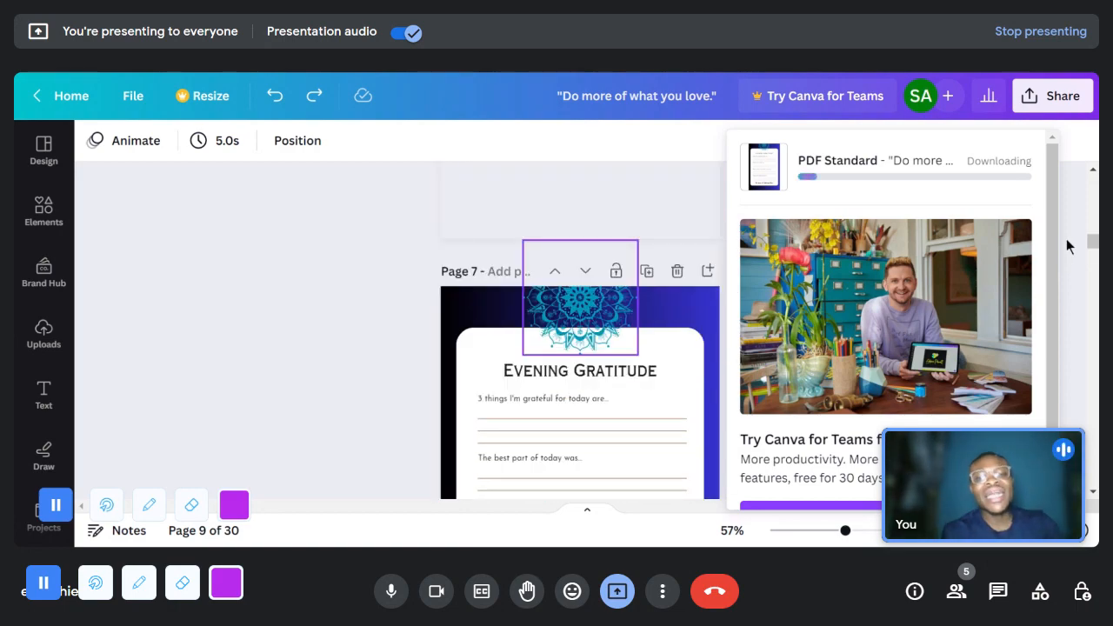
{"action": "scroll", "coordinate": [680, 314], "scroll_direction": "down", "scroll_amount": 2}
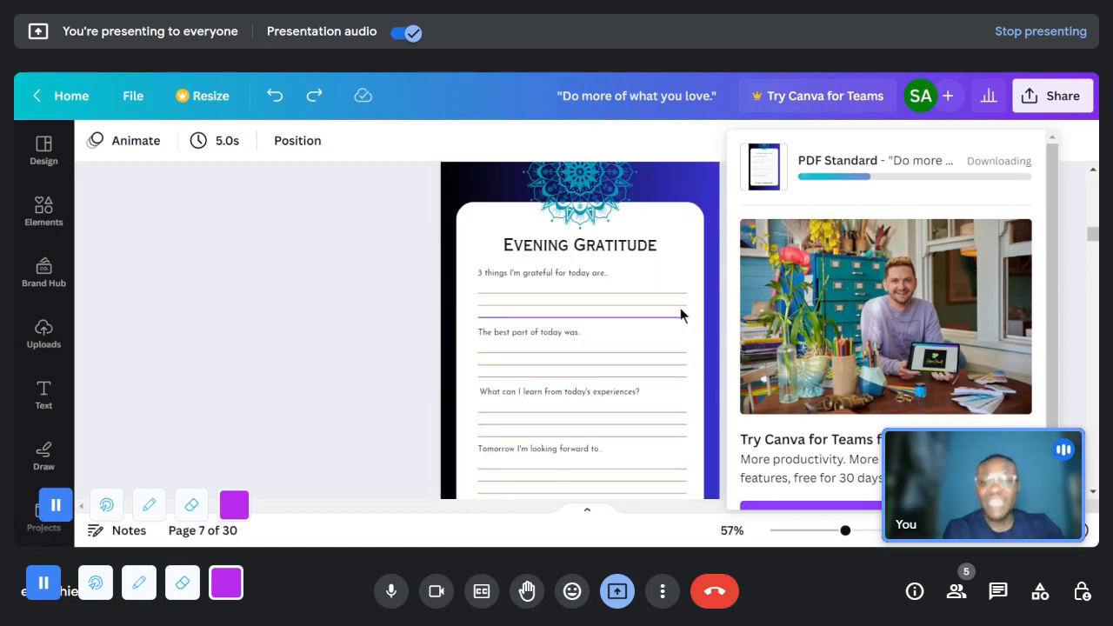
{"action": "scroll", "coordinate": [670, 318], "scroll_direction": "up", "scroll_amount": 3}
{"action": "left_click_drag", "start_coordinate": [1098, 222], "coordinate": [1097, 179]}
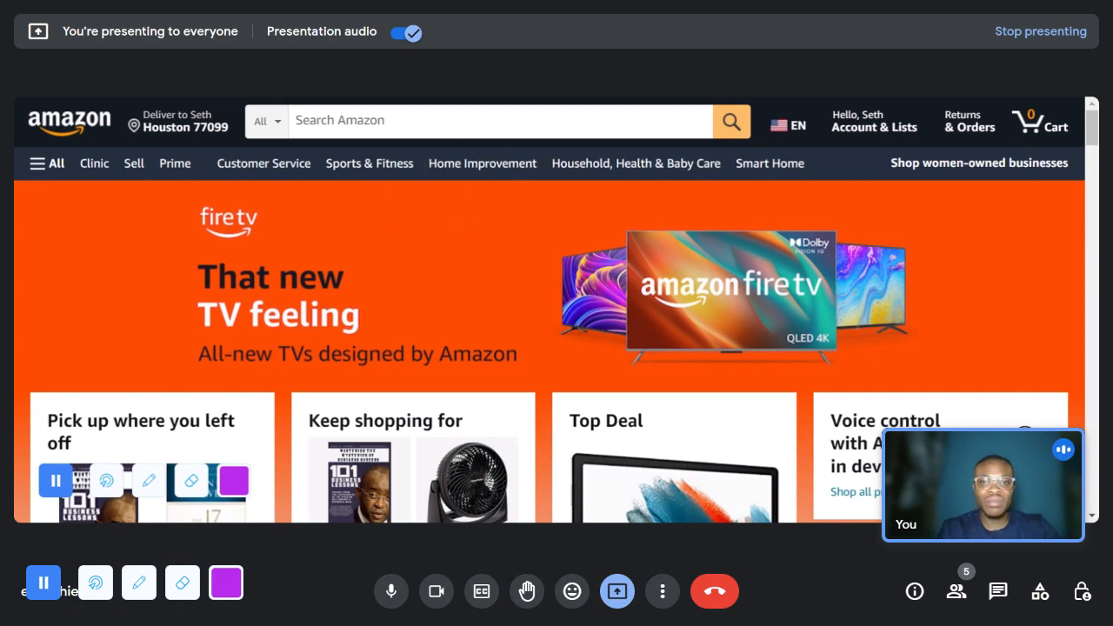
- Switch to Amazon and search the store for "meal planners"
{"action": "left_click", "coordinate": [444, 119]}
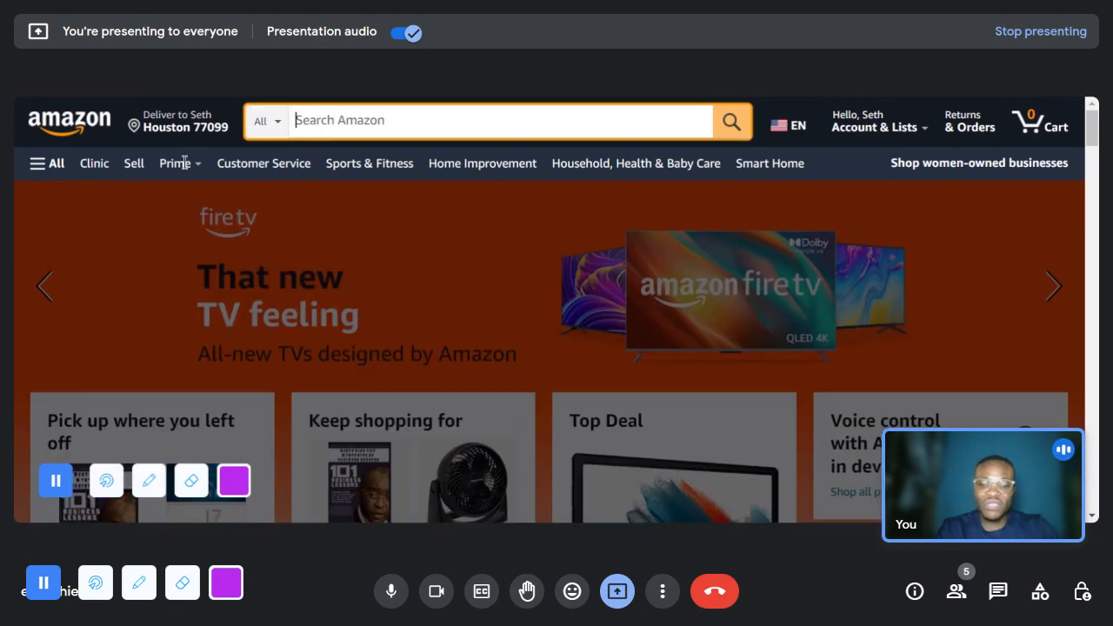
{"action": "type", "text": "meal"}
{"action": "mouse_move", "coordinate": [185, 169]}
{"action": "type", "text": "planners"}
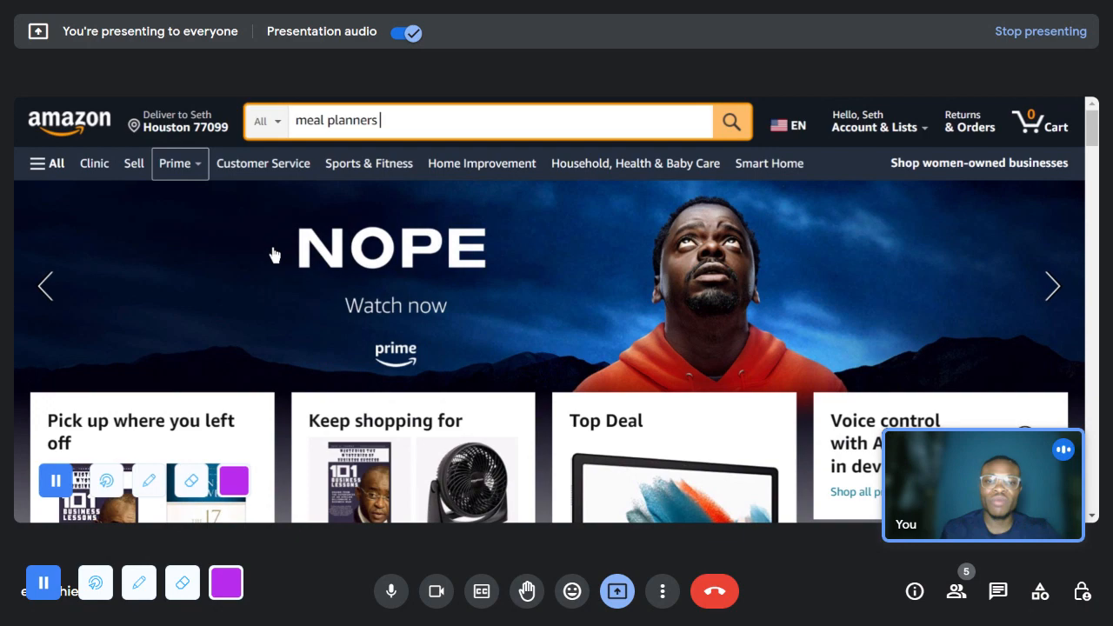
{"action": "key", "text": "Return"}
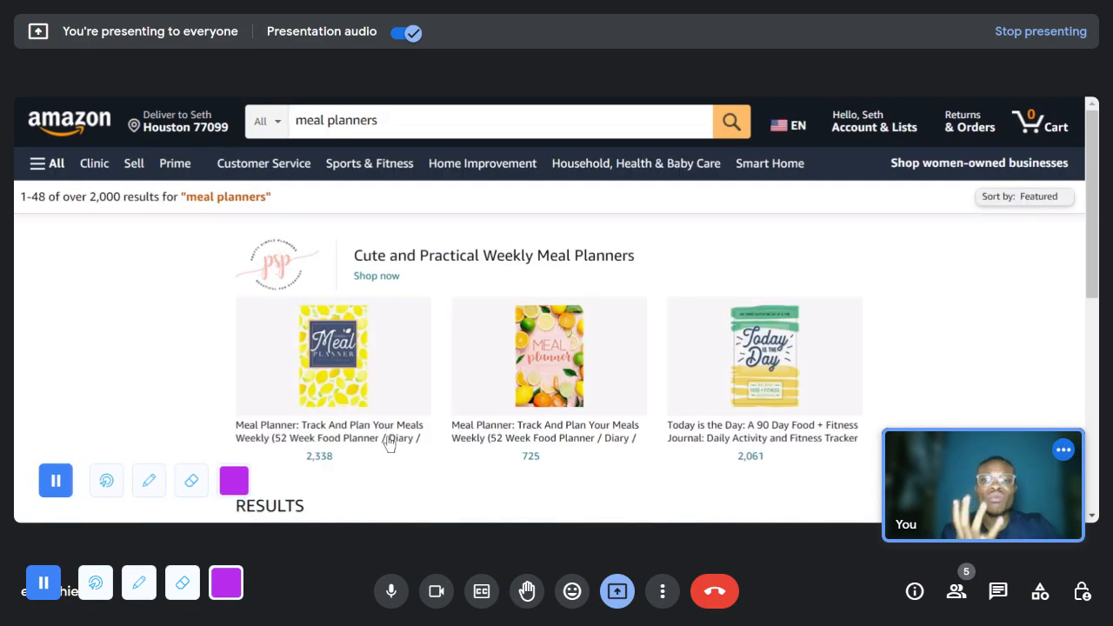
- Examine the first meal planner results for their cover designs, ratings, prices and recent purchase numbers
{"action": "scroll", "coordinate": [650, 400], "scroll_direction": "down", "scroll_amount": 1}
{"action": "scroll", "coordinate": [651, 400], "scroll_direction": "down", "scroll_amount": 2}
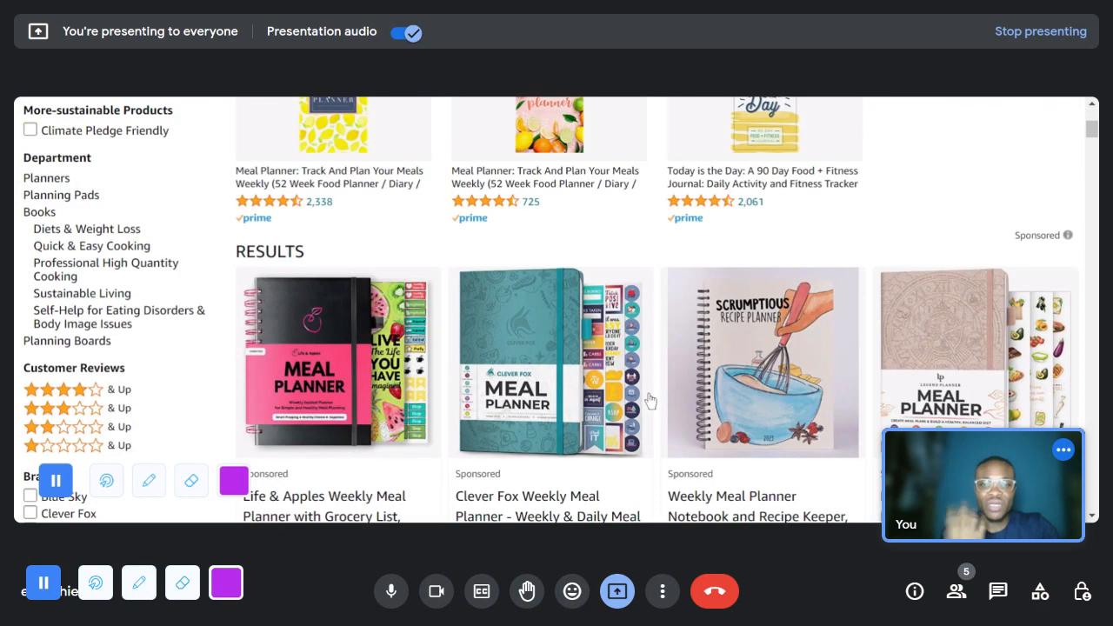
{"action": "scroll", "coordinate": [460, 317], "scroll_direction": "down", "scroll_amount": 2}
{"action": "scroll", "coordinate": [460, 316], "scroll_direction": "up", "scroll_amount": 2}
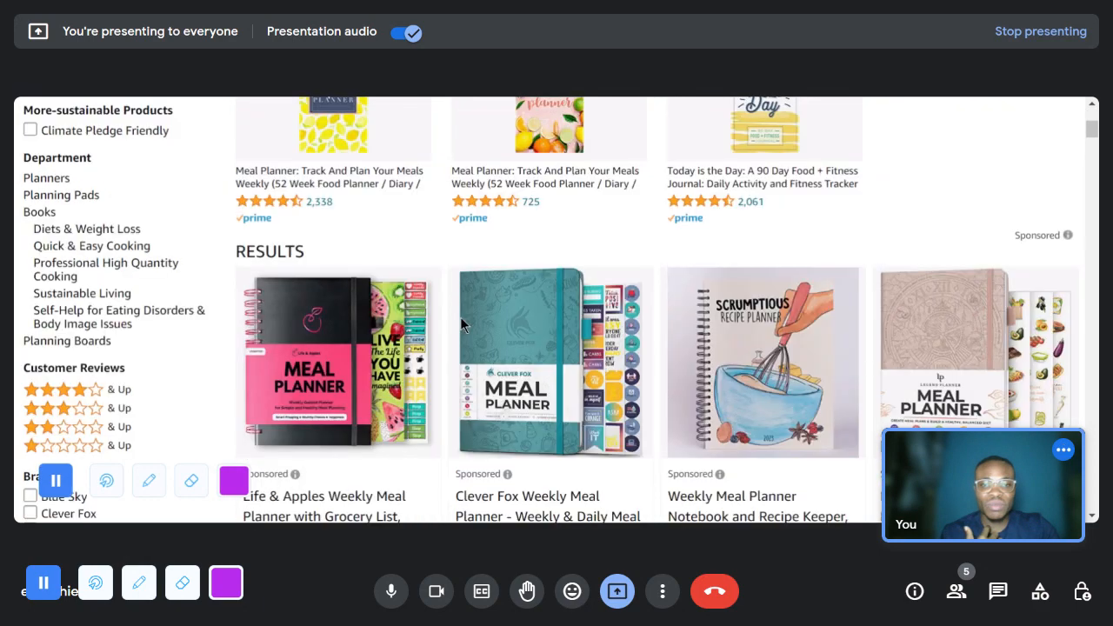
{"action": "scroll", "coordinate": [713, 357], "scroll_direction": "down", "scroll_amount": 1}
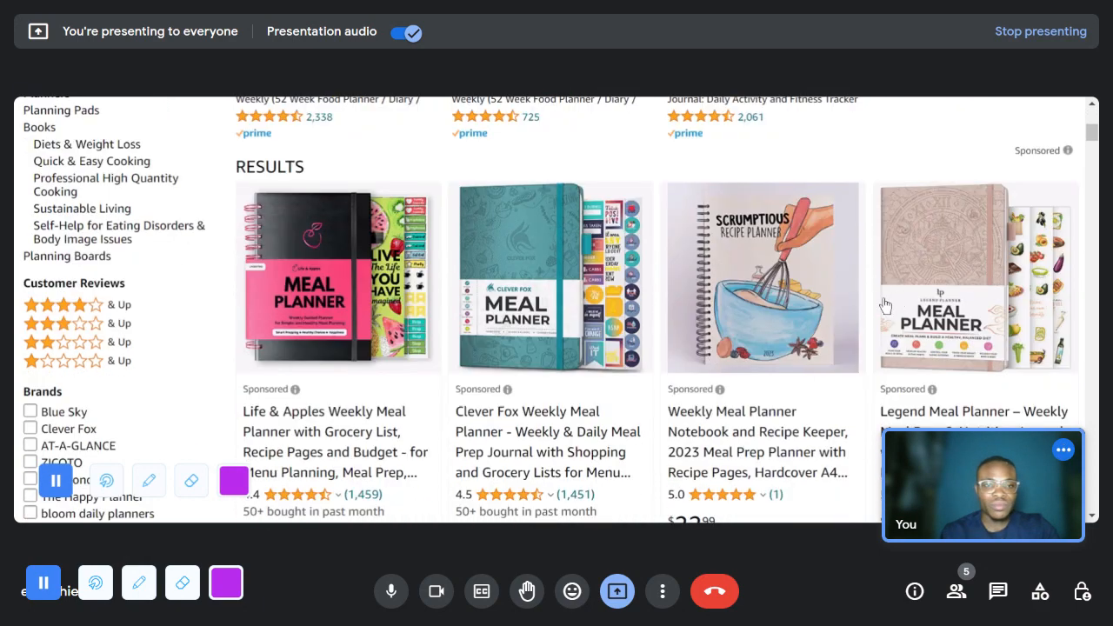
{"action": "scroll", "coordinate": [885, 306], "scroll_direction": "down", "scroll_amount": 4}
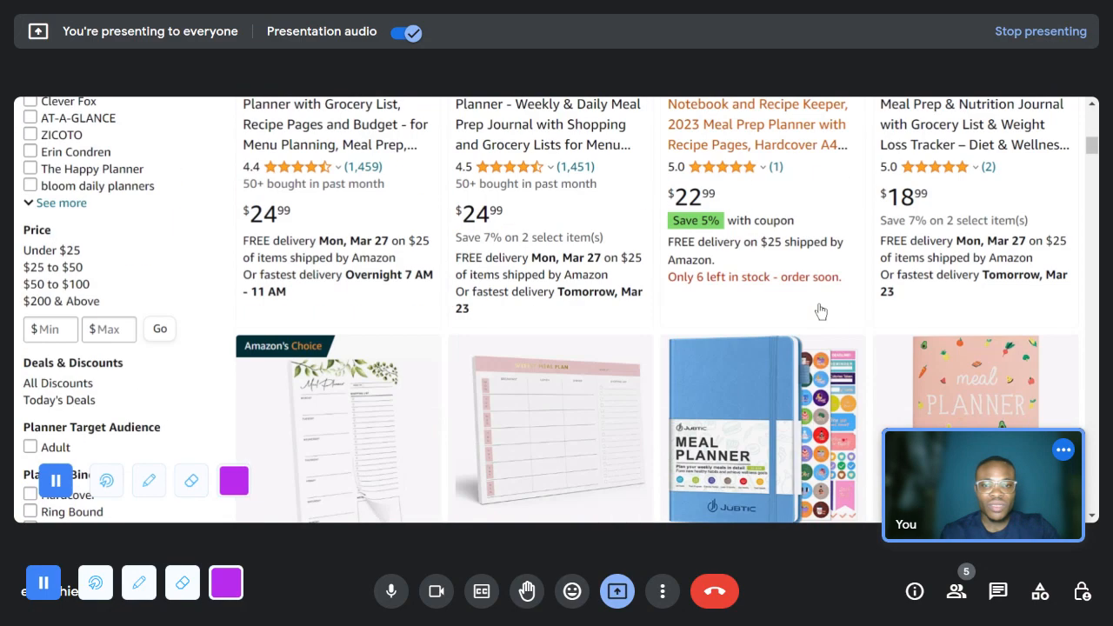
{"action": "scroll", "coordinate": [819, 311], "scroll_direction": "down", "scroll_amount": 8}
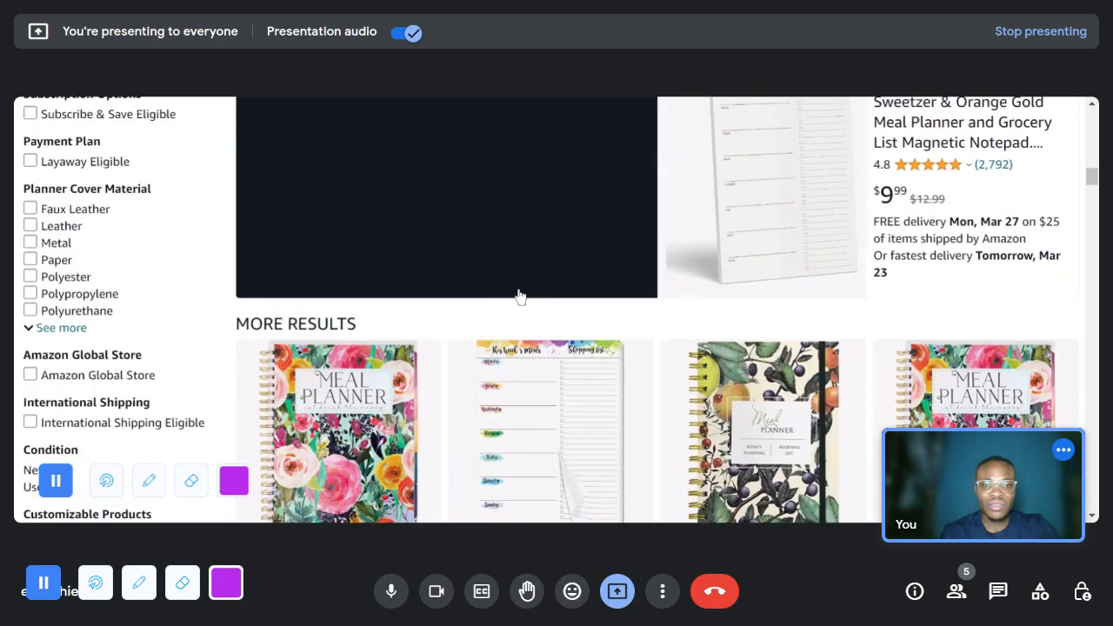
{"action": "scroll", "coordinate": [939, 236], "scroll_direction": "down", "scroll_amount": 2}
{"action": "scroll", "coordinate": [938, 239], "scroll_direction": "down", "scroll_amount": 5}
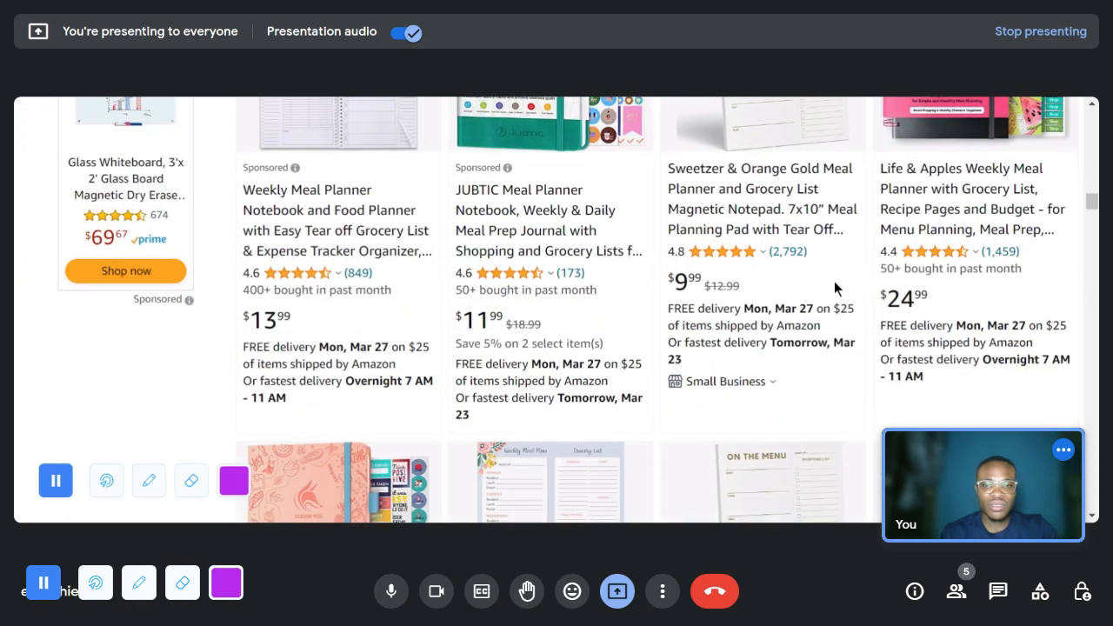
{"action": "scroll", "coordinate": [834, 281], "scroll_direction": "down", "scroll_amount": 6}
{"action": "scroll", "coordinate": [733, 284], "scroll_direction": "down", "scroll_amount": 5}
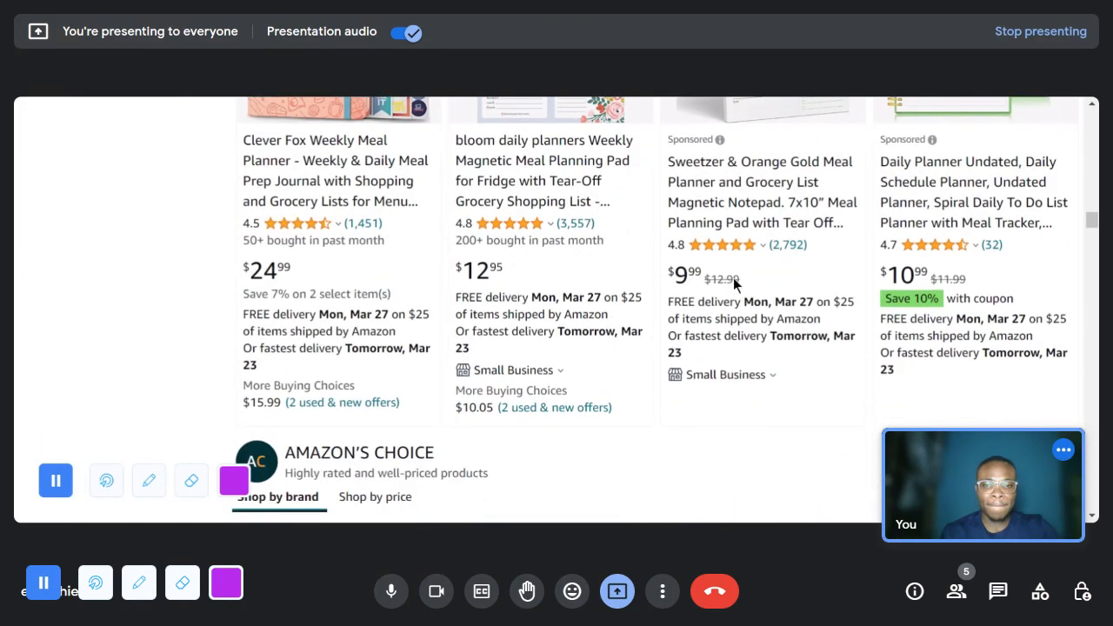
- Compare the Amazon's Choice meal planners by brand, checking their layouts, review counts and prices
{"action": "scroll", "coordinate": [733, 277], "scroll_direction": "down", "scroll_amount": 1}
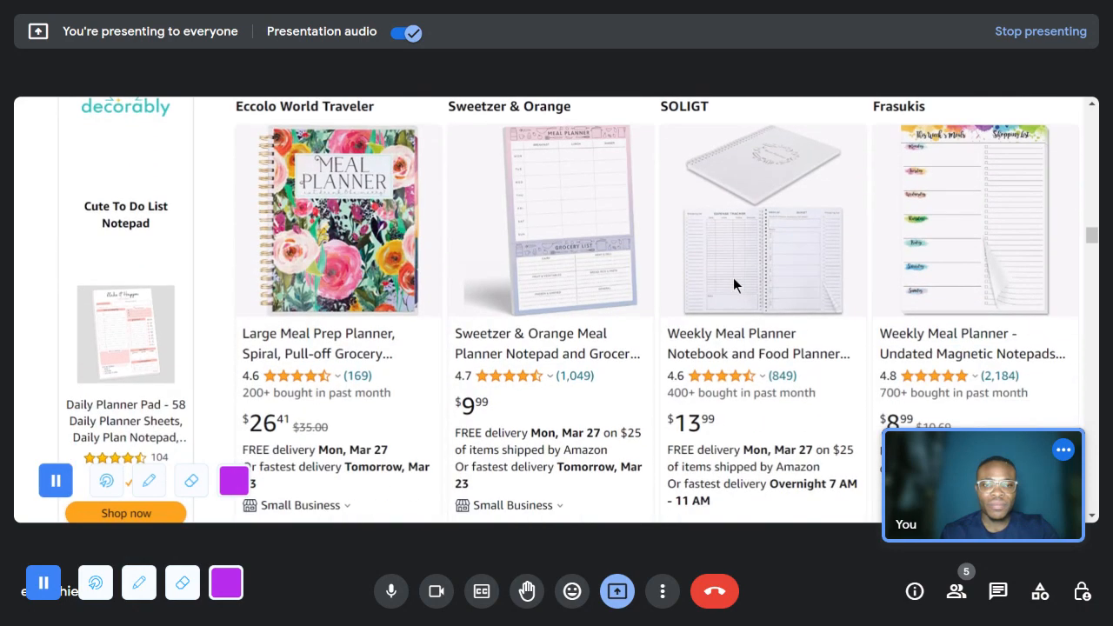
{"action": "scroll", "coordinate": [733, 277], "scroll_direction": "down", "scroll_amount": 1}
{"action": "scroll", "coordinate": [733, 278], "scroll_direction": "up", "scroll_amount": 2}
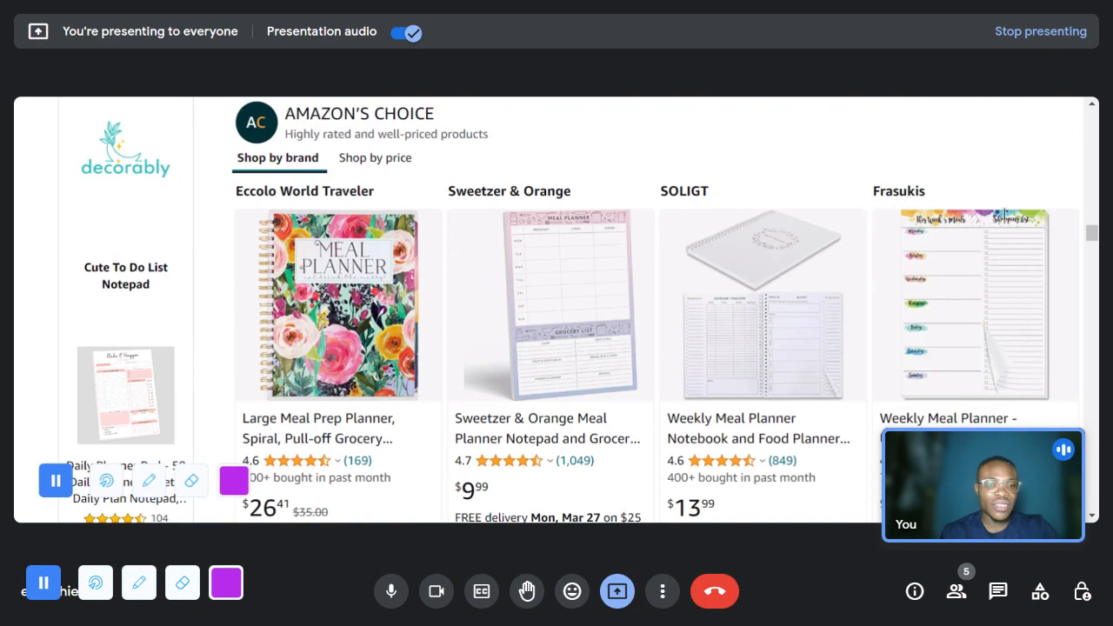
{"action": "scroll", "coordinate": [919, 408], "scroll_direction": "up", "scroll_amount": 2}
{"action": "scroll", "coordinate": [944, 382], "scroll_direction": "down", "scroll_amount": 1}
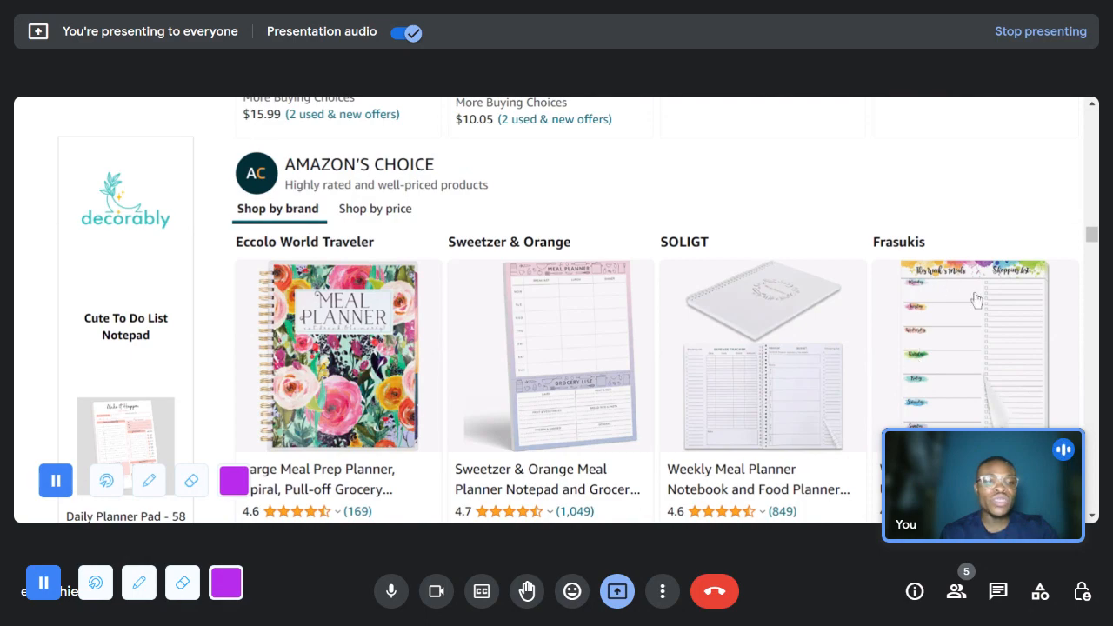
{"action": "scroll", "coordinate": [956, 313], "scroll_direction": "down", "scroll_amount": 2}
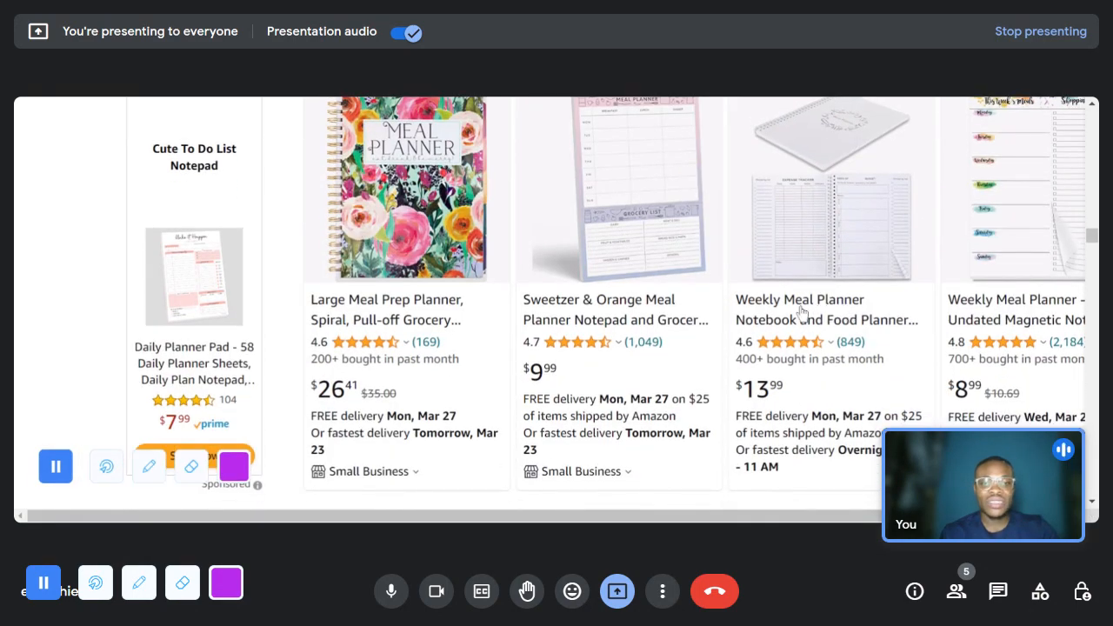
- Examine the listings below Amazon's Choice, comparing paperback meal planners with spiral notebooks and magnetic notepads on price and reviews
{"action": "scroll", "coordinate": [778, 311], "scroll_direction": "down", "scroll_amount": 3}
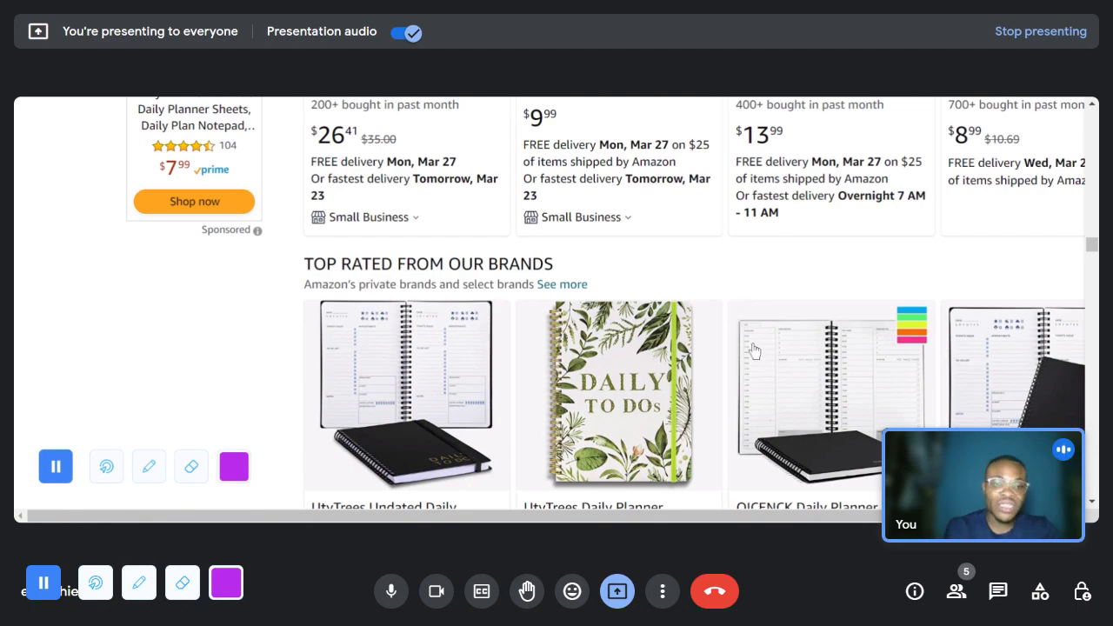
{"action": "scroll", "coordinate": [764, 357], "scroll_direction": "down", "scroll_amount": 3}
{"action": "scroll", "coordinate": [764, 353], "scroll_direction": "down", "scroll_amount": 5}
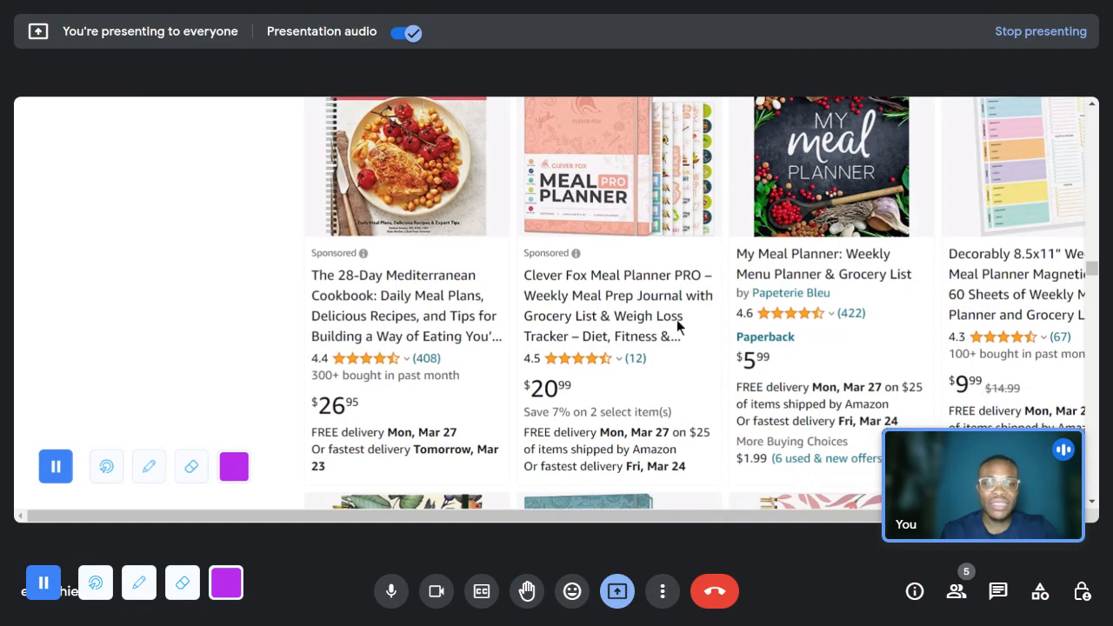
{"action": "scroll", "coordinate": [677, 325], "scroll_direction": "down", "scroll_amount": 4}
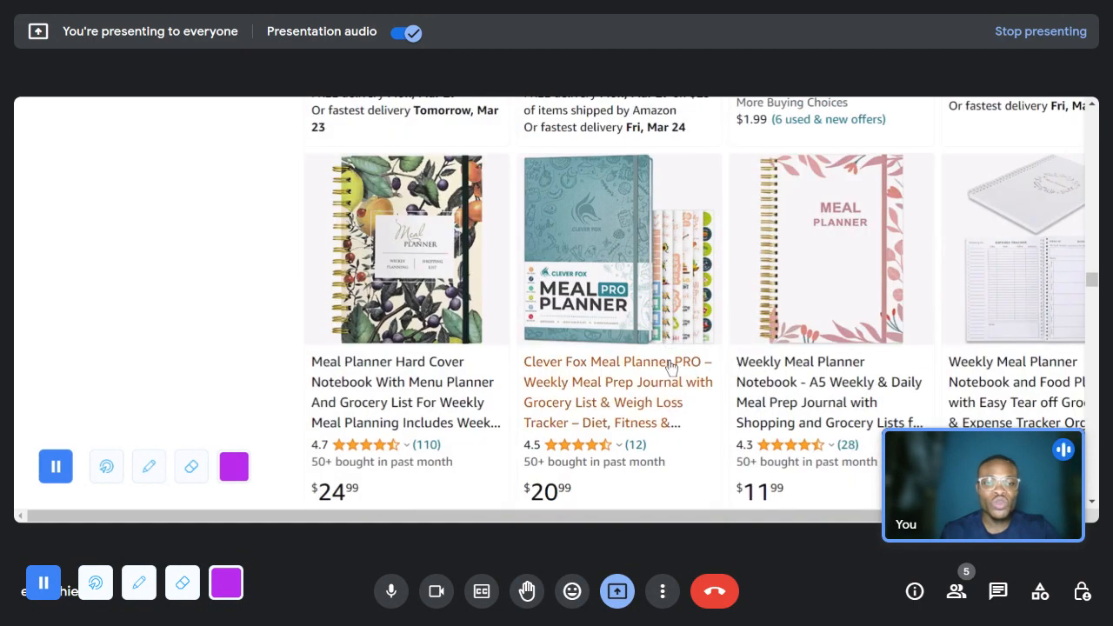
{"action": "scroll", "coordinate": [671, 365], "scroll_direction": "down", "scroll_amount": 3}
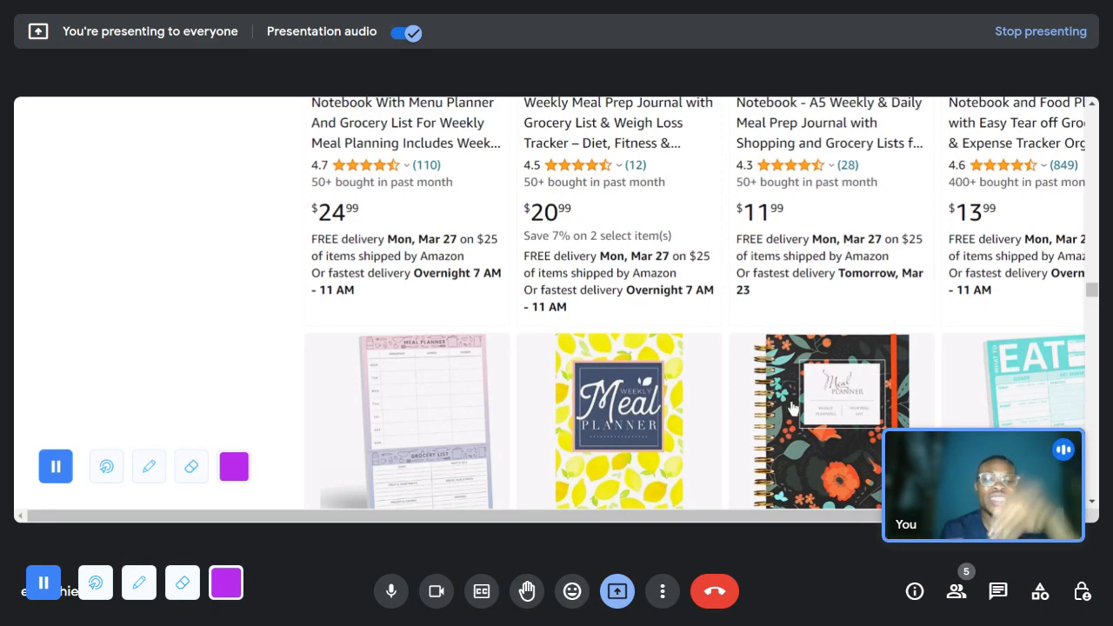
{"action": "scroll", "coordinate": [793, 404], "scroll_direction": "down", "scroll_amount": 3}
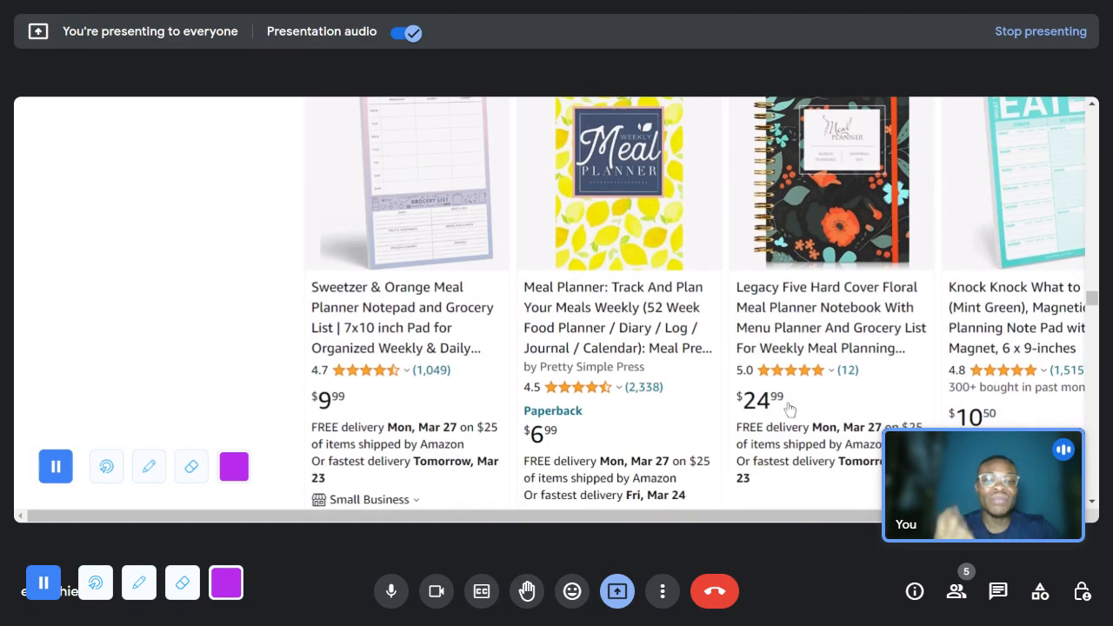
{"action": "scroll", "coordinate": [790, 409], "scroll_direction": "down", "scroll_amount": 2}
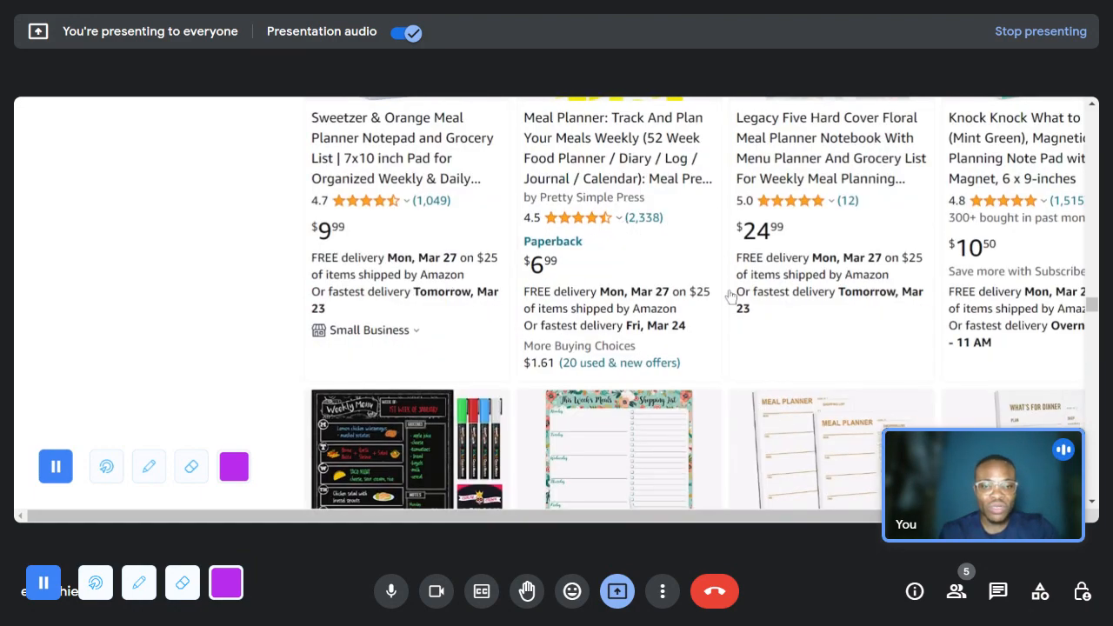
{"action": "scroll", "coordinate": [637, 283], "scroll_direction": "down", "scroll_amount": 2}
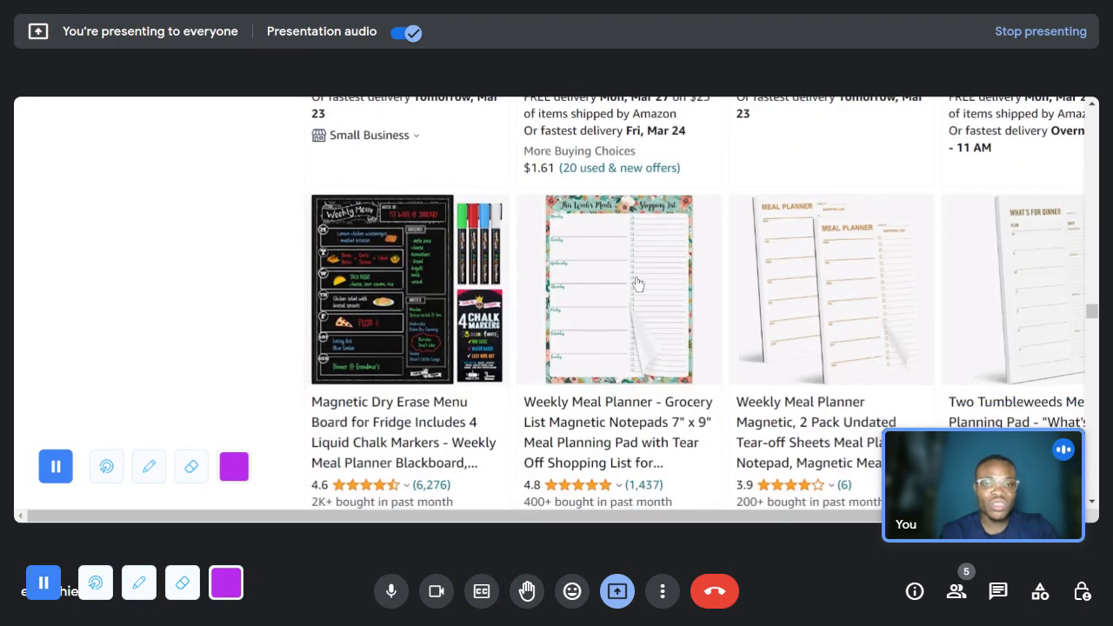
{"action": "scroll", "coordinate": [610, 280], "scroll_direction": "down", "scroll_amount": 1}
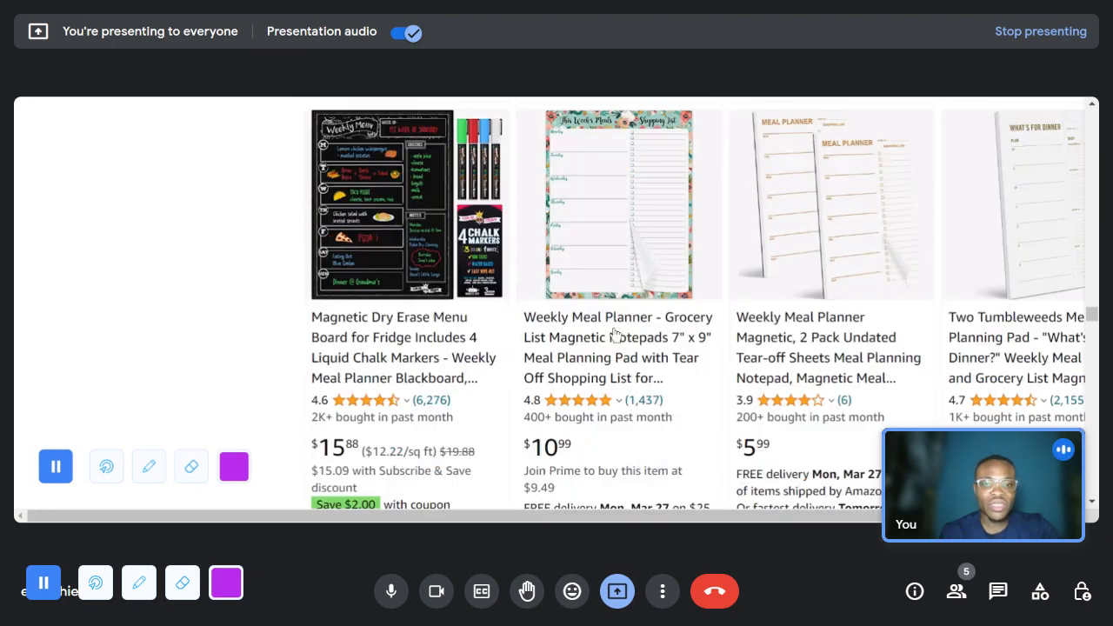
{"action": "scroll", "coordinate": [563, 314], "scroll_direction": "up", "scroll_amount": 3}
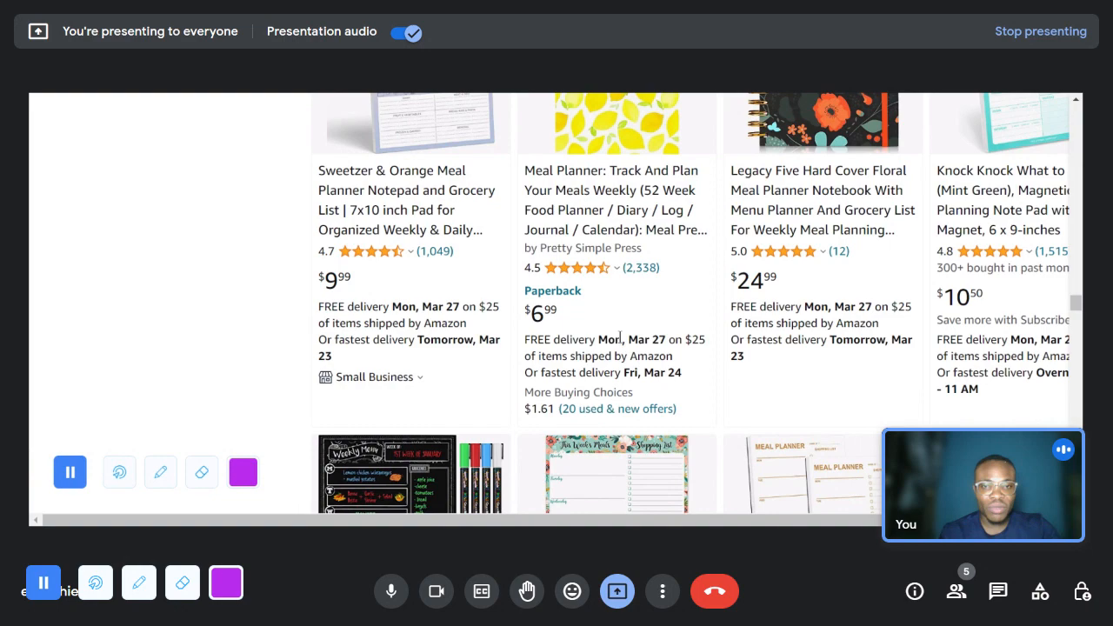
{"action": "scroll", "coordinate": [619, 338], "scroll_direction": "down", "scroll_amount": 2}
{"action": "scroll", "coordinate": [608, 321], "scroll_direction": "down", "scroll_amount": 2}
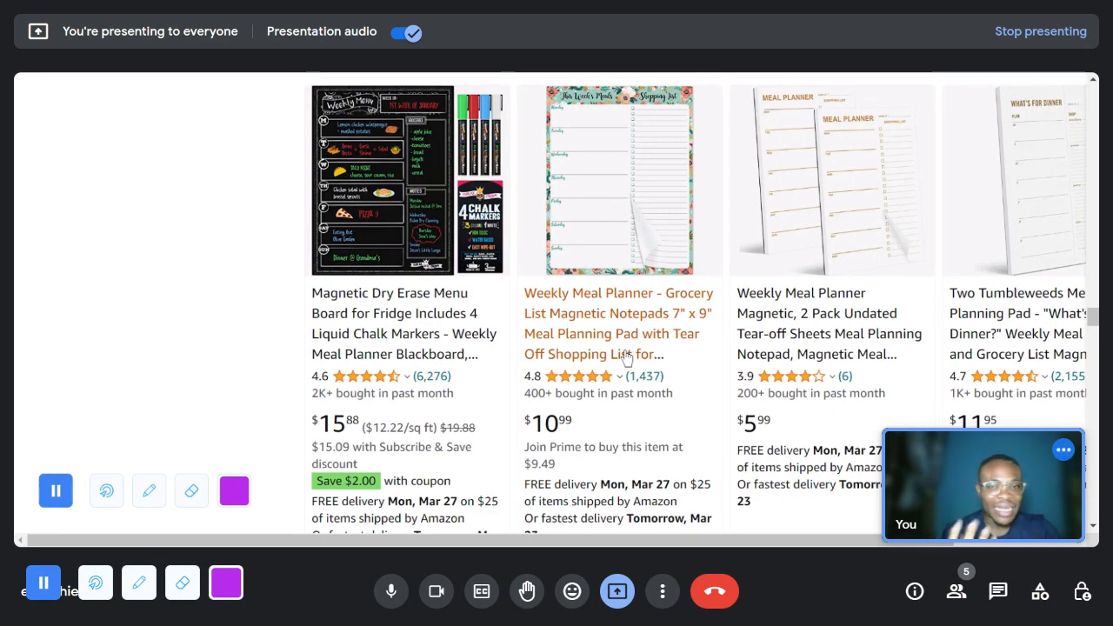
- Open the floral Weekly Meal Planner 7" x 9" magnetic notepad listing and examine its page layout and description
{"action": "left_click", "coordinate": [626, 354]}
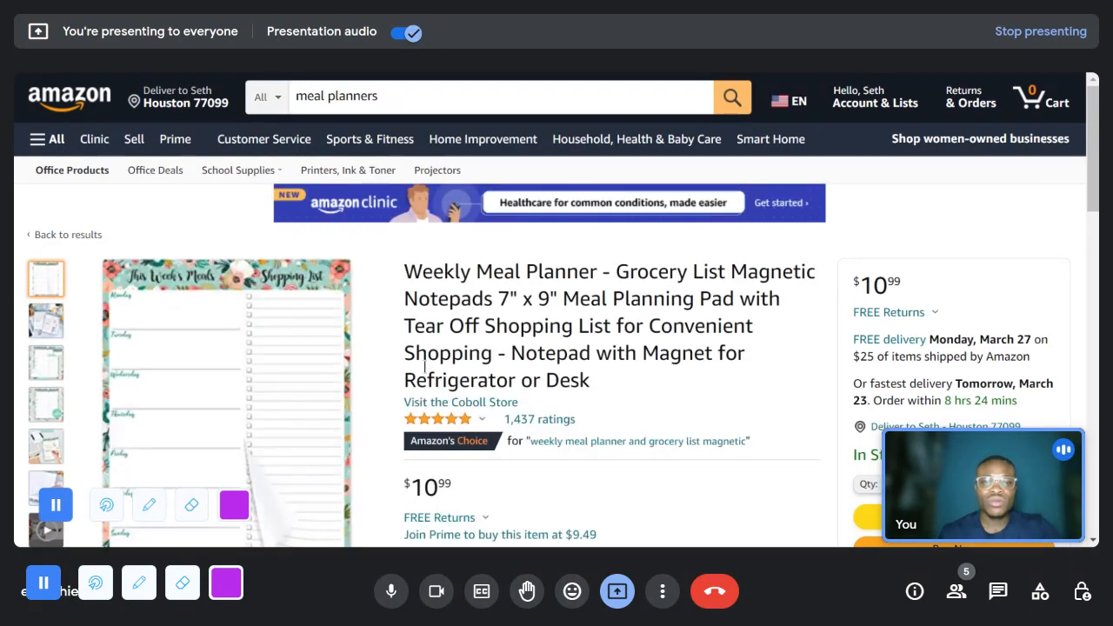
{"action": "scroll", "coordinate": [215, 361], "scroll_direction": "down", "scroll_amount": 2}
{"action": "scroll", "coordinate": [215, 362], "scroll_direction": "down", "scroll_amount": 1}
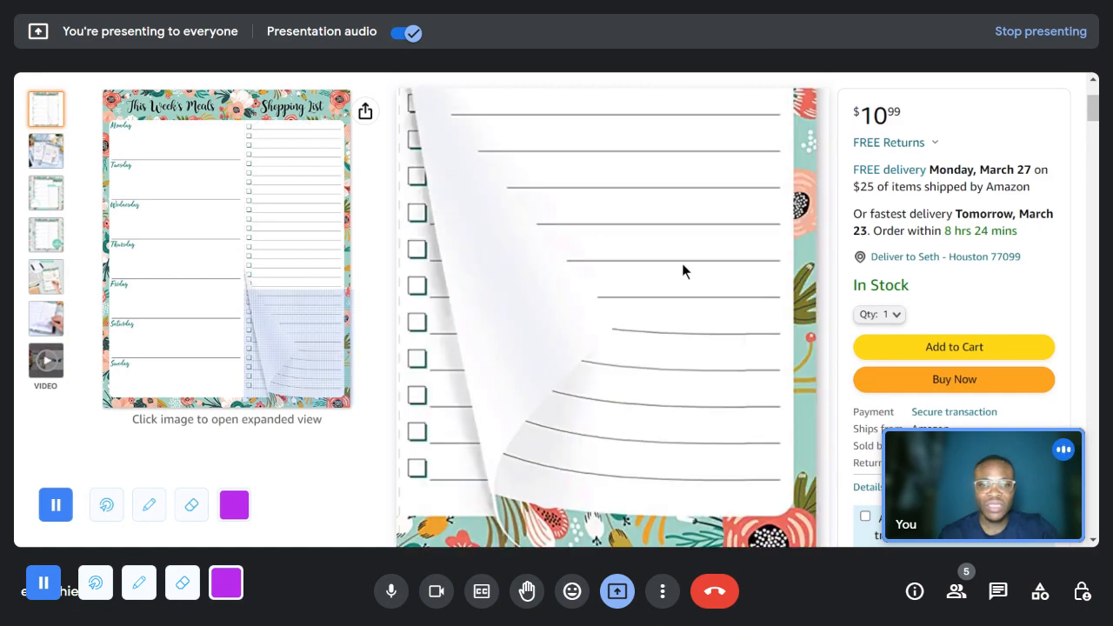
{"action": "scroll", "coordinate": [681, 263], "scroll_direction": "down", "scroll_amount": 3}
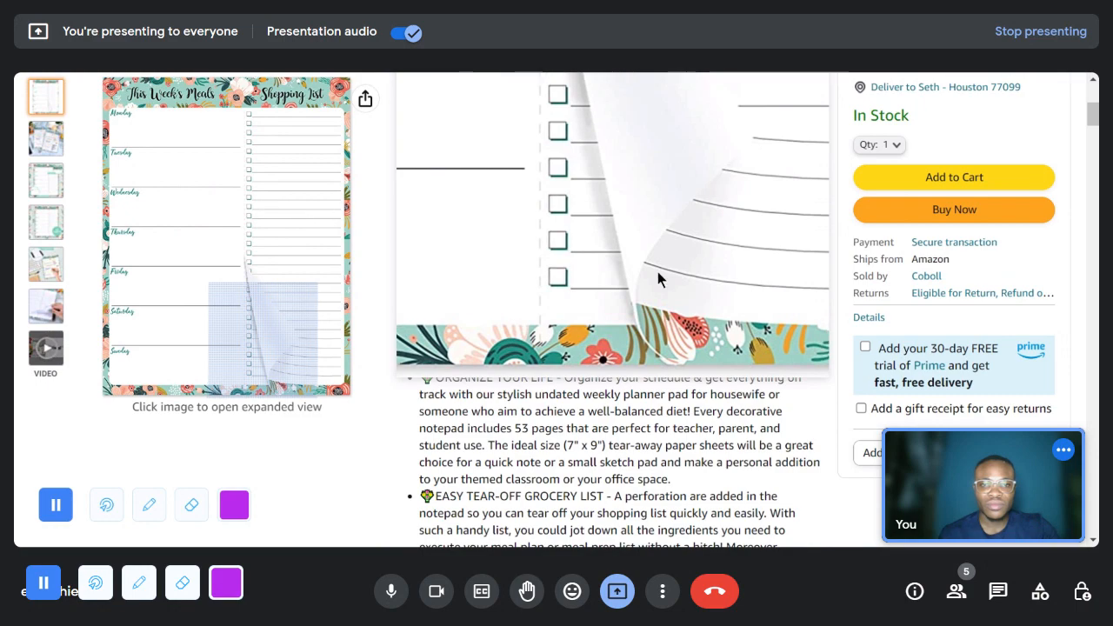
{"action": "scroll", "coordinate": [657, 271], "scroll_direction": "up", "scroll_amount": 3}
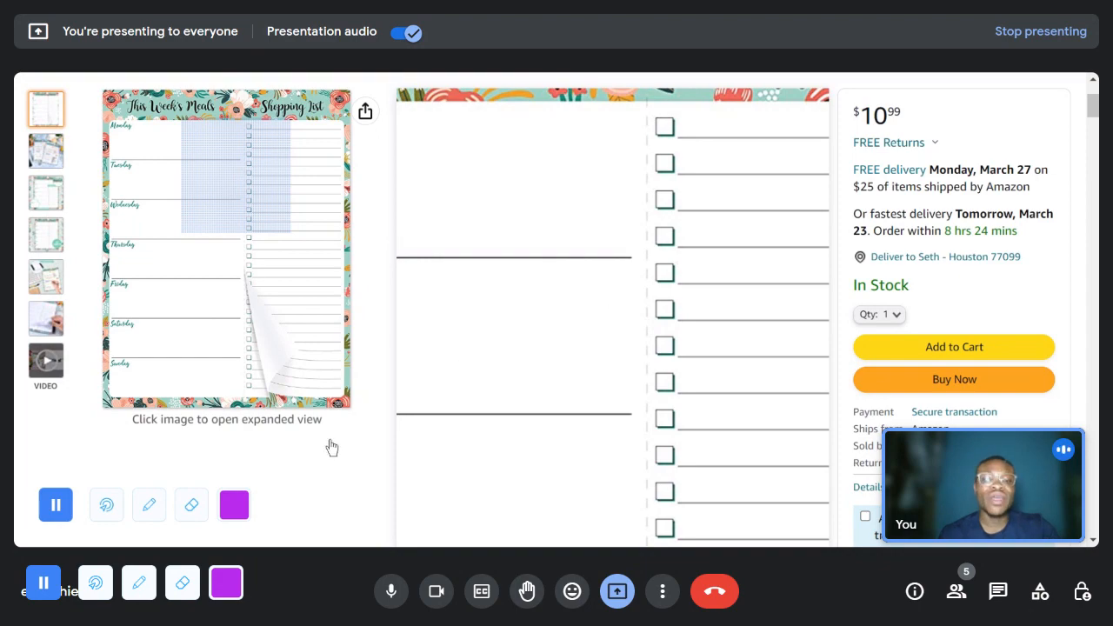
- Review the meal planner's frequently bought together items and related products, comparing their designs, reviews and prices
{"action": "scroll", "coordinate": [331, 447], "scroll_direction": "down", "scroll_amount": 5}
{"action": "scroll", "coordinate": [443, 400], "scroll_direction": "down", "scroll_amount": 4}
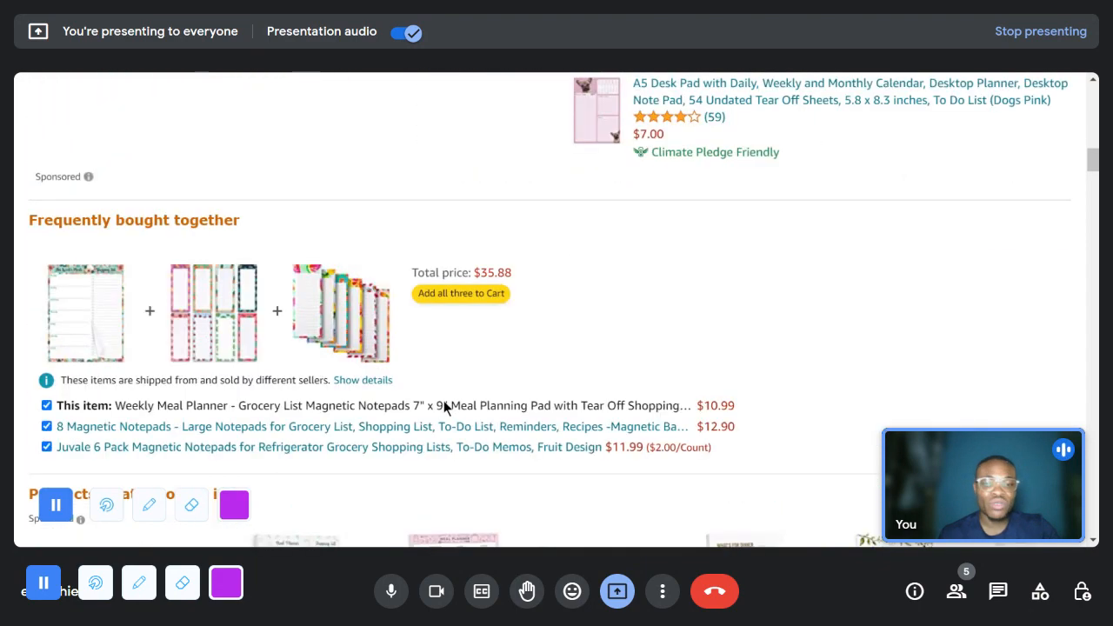
{"action": "scroll", "coordinate": [441, 395], "scroll_direction": "down", "scroll_amount": 4}
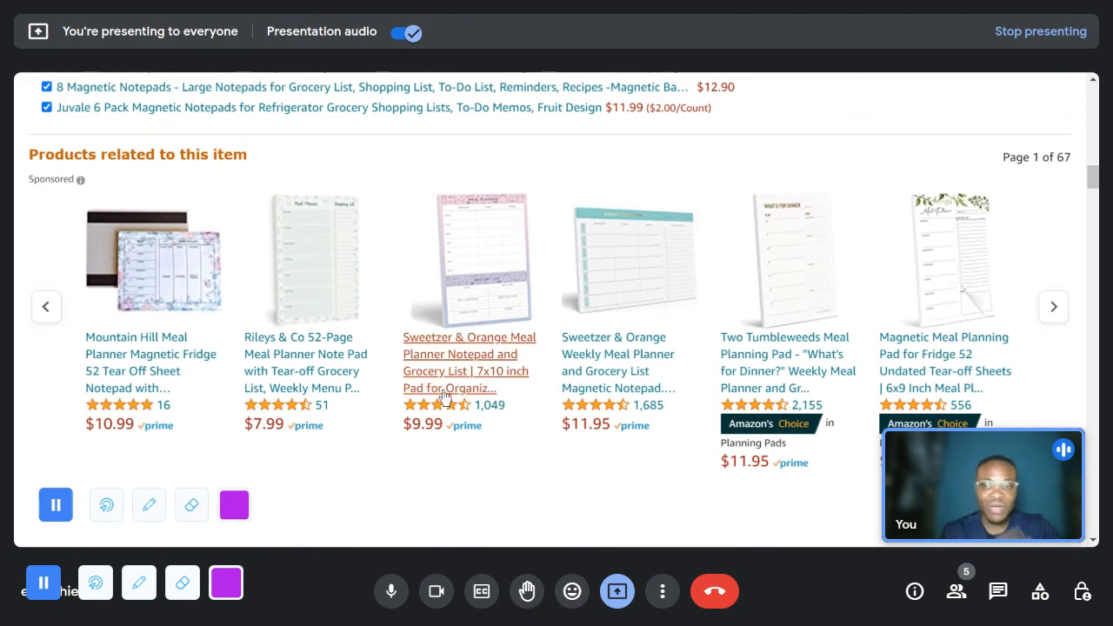
{"action": "scroll", "coordinate": [730, 339], "scroll_direction": "up", "scroll_amount": 5}
{"action": "scroll", "coordinate": [590, 164], "scroll_direction": "up", "scroll_amount": 8}
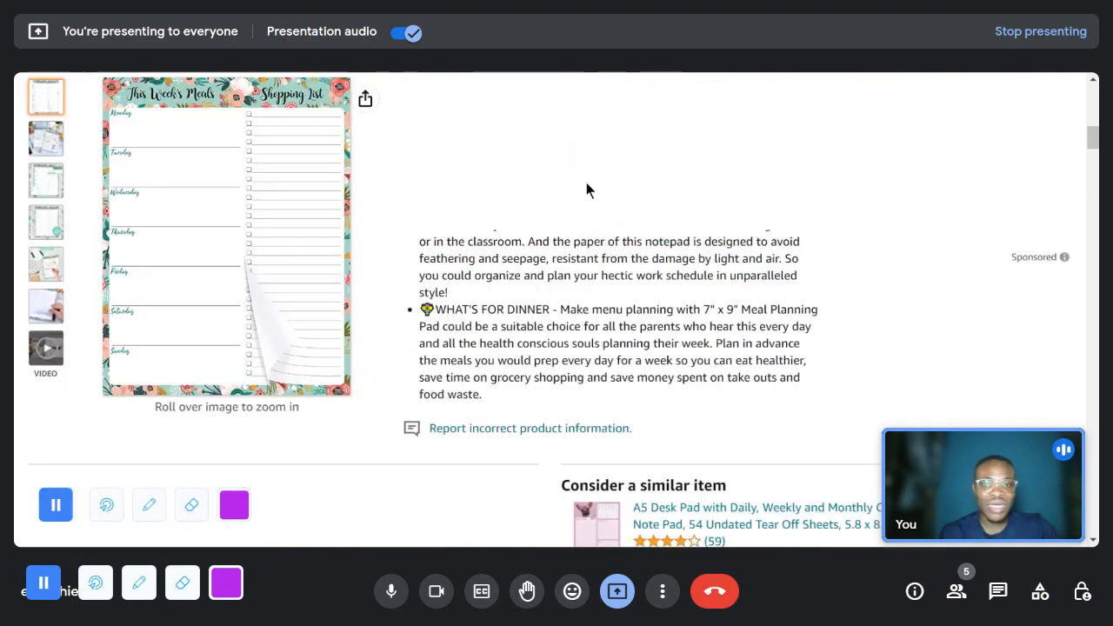
{"action": "scroll", "coordinate": [552, 190], "scroll_direction": "up", "scroll_amount": 10}
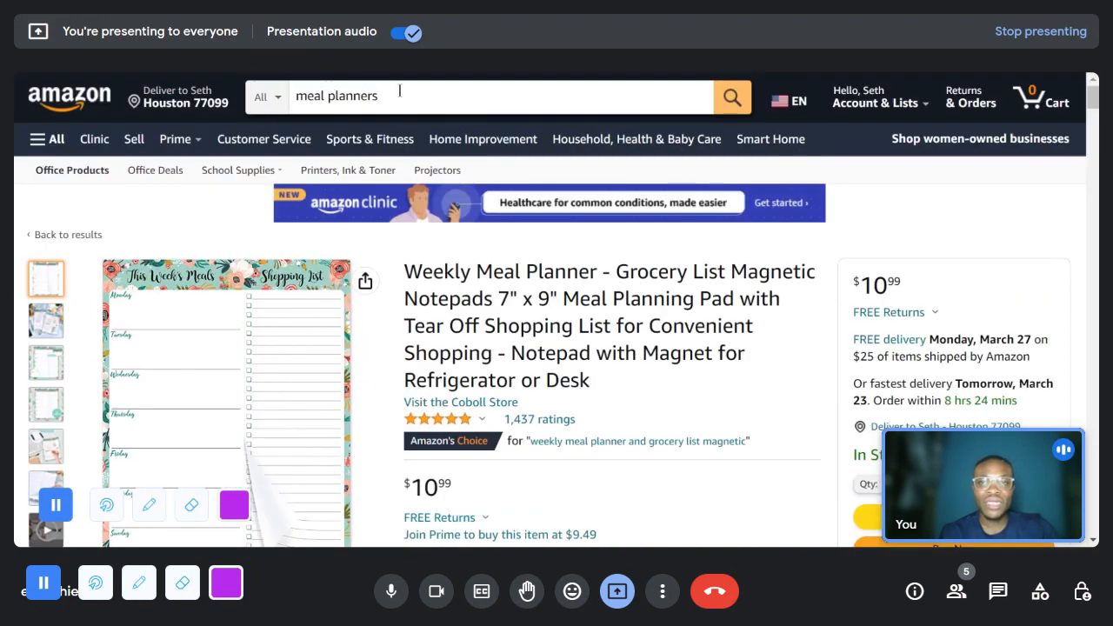
- Search the store for "daily gratitude journal" using the suggested search term
{"action": "left_click", "coordinate": [292, 97]}
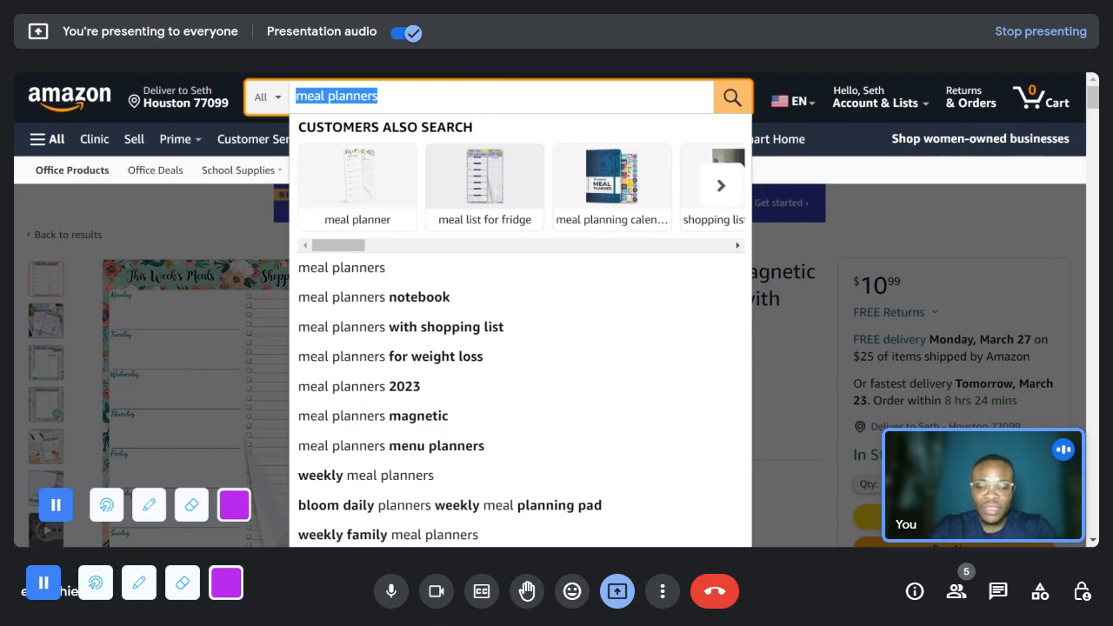
{"action": "type", "text": "grat"}
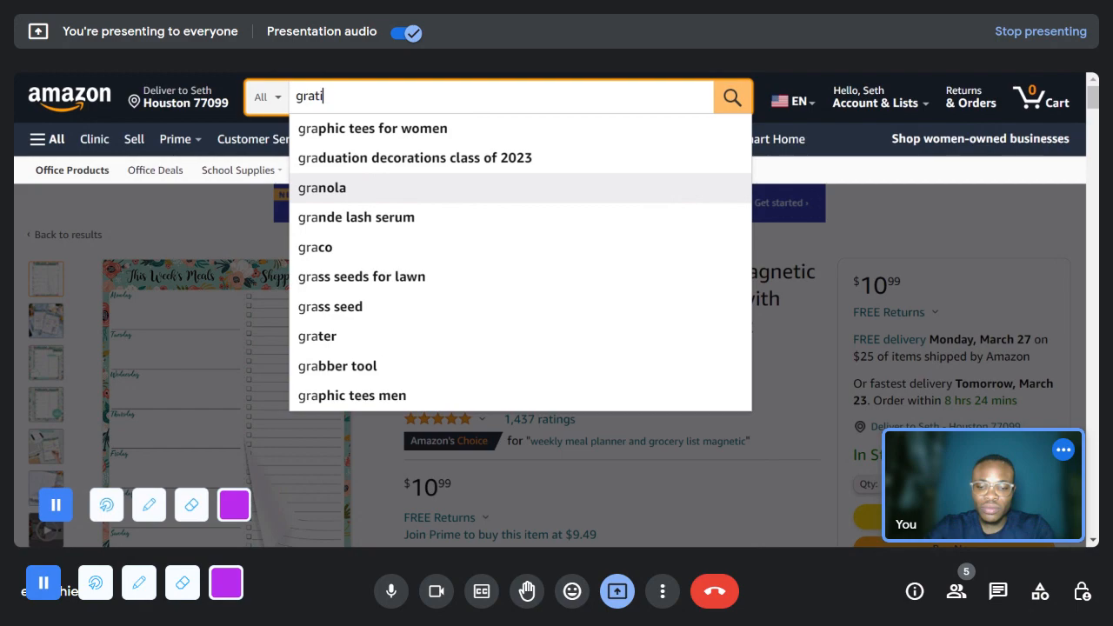
{"action": "scroll", "coordinate": [556, 310], "scroll_direction": "down", "scroll_amount": 5}
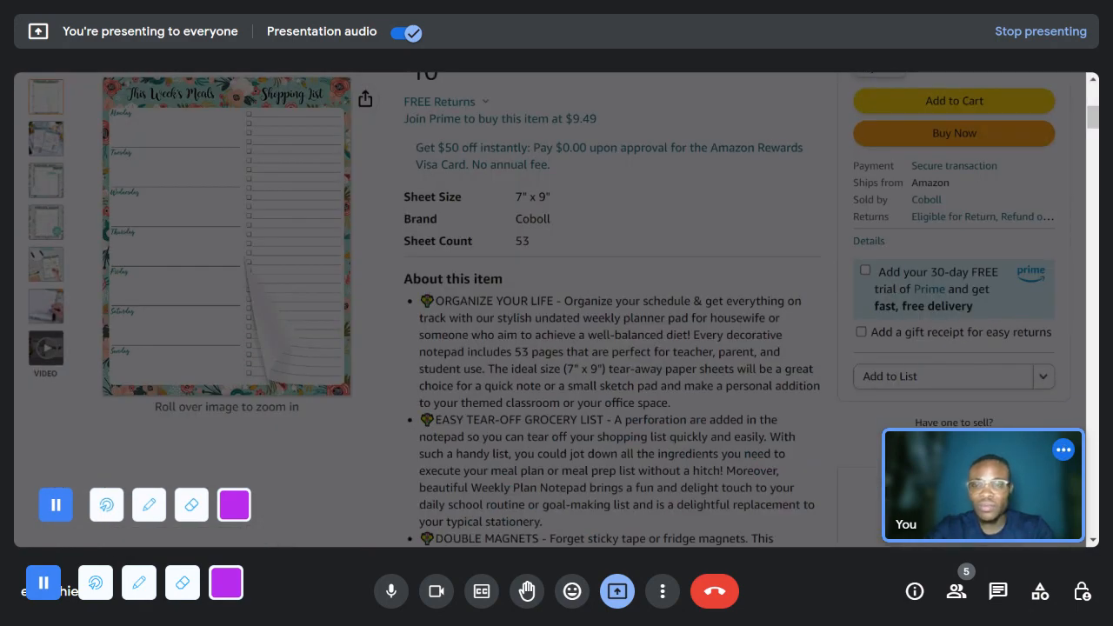
{"action": "type", "text": "ti"}
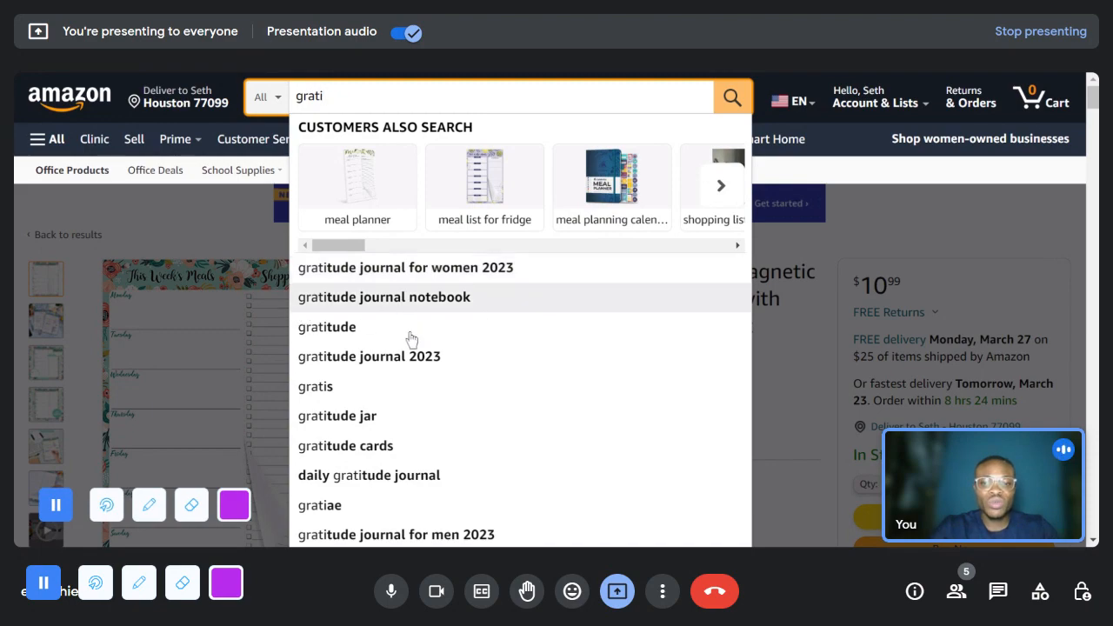
{"action": "left_click", "coordinate": [390, 481]}
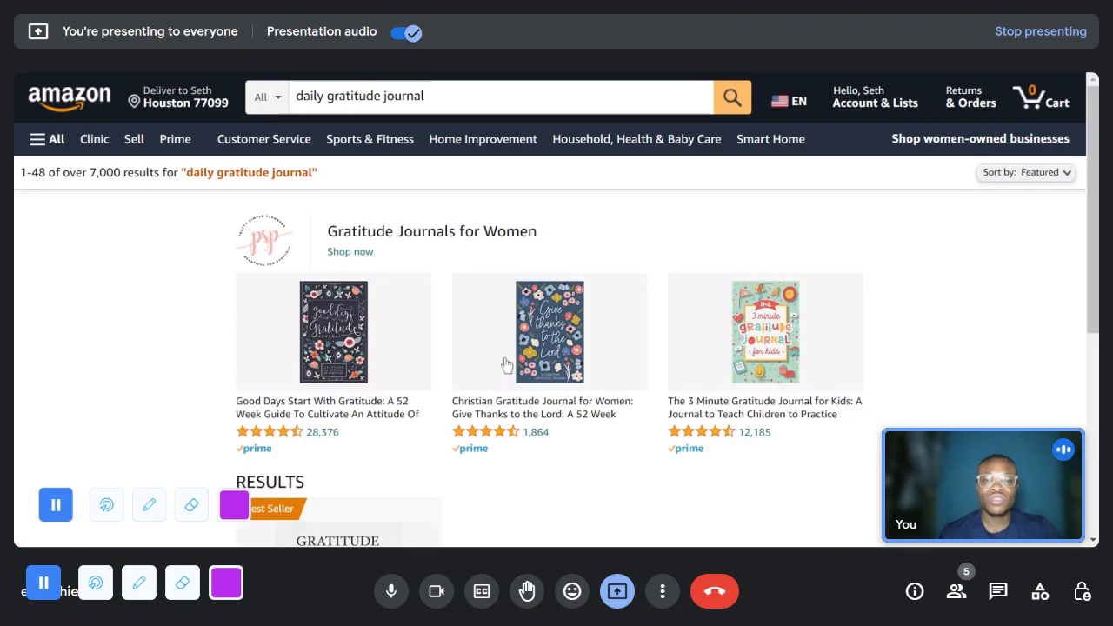
- Examine the gratitude journal results for their cover designs, ratings, prices and recent purchase numbers
{"action": "scroll", "coordinate": [439, 389], "scroll_direction": "down", "scroll_amount": 1}
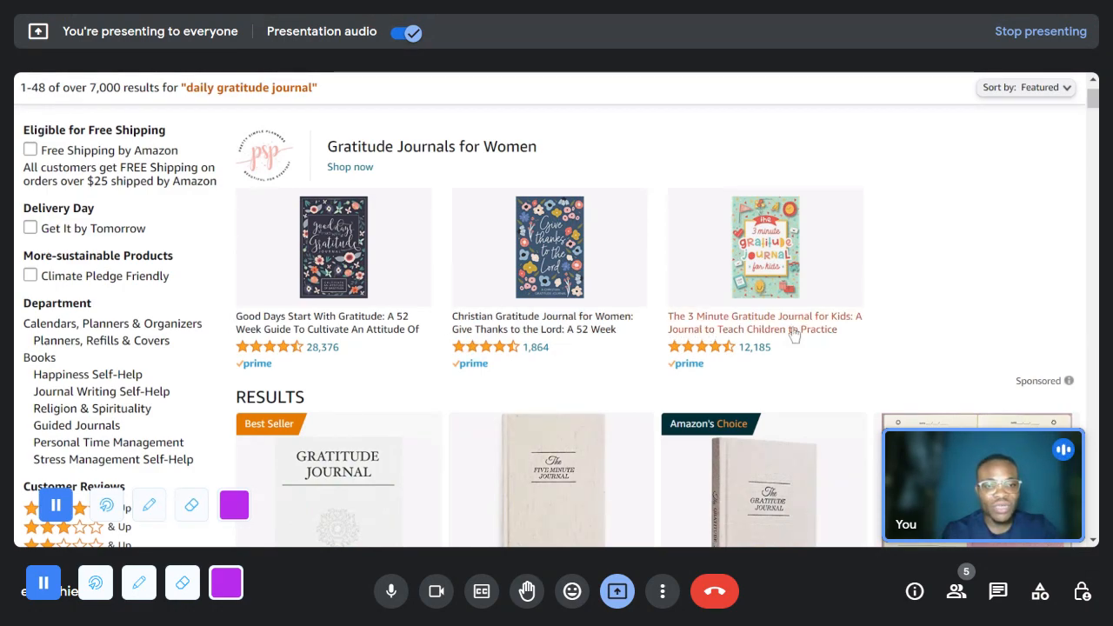
{"action": "scroll", "coordinate": [774, 275], "scroll_direction": "up", "scroll_amount": 2}
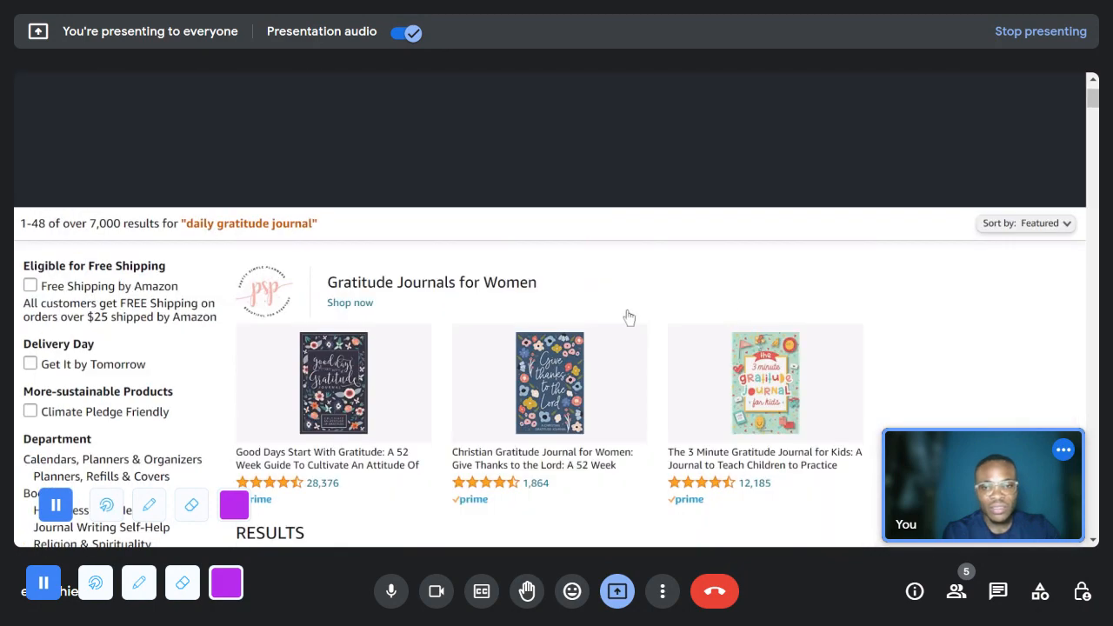
{"action": "scroll", "coordinate": [629, 316], "scroll_direction": "down", "scroll_amount": 4}
{"action": "scroll", "coordinate": [629, 316], "scroll_direction": "down", "scroll_amount": 7}
{"action": "scroll", "coordinate": [613, 315], "scroll_direction": "left", "scroll_amount": 2}
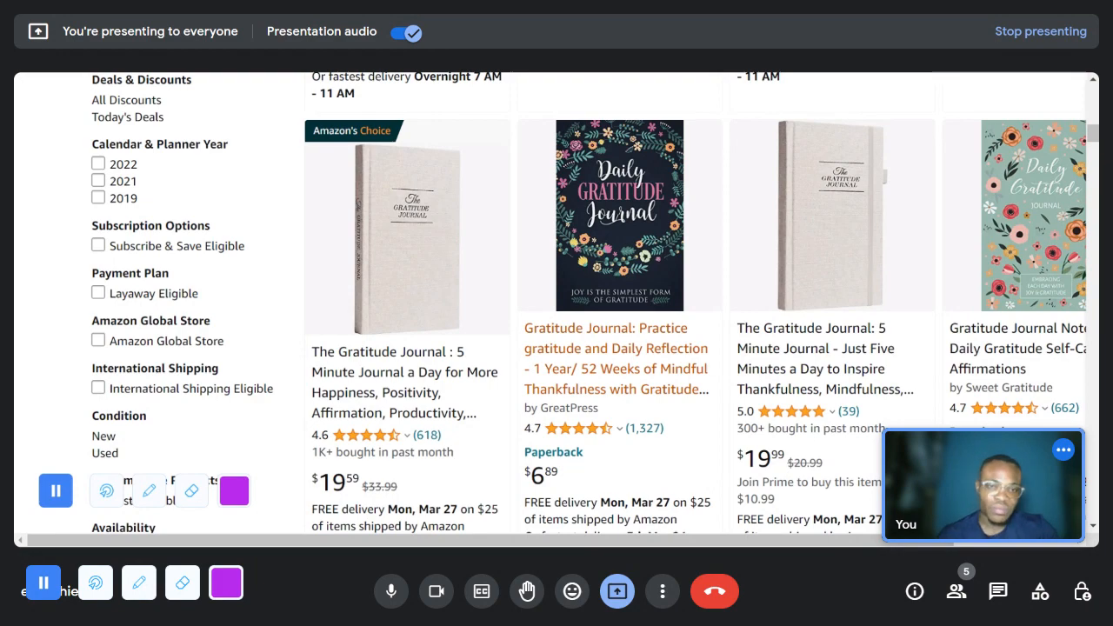
- Open the GreatPress Daily Gratitude Journal paperback listing and check its page count, dimensions and Best Sellers Rank
{"action": "left_click", "coordinate": [586, 394]}
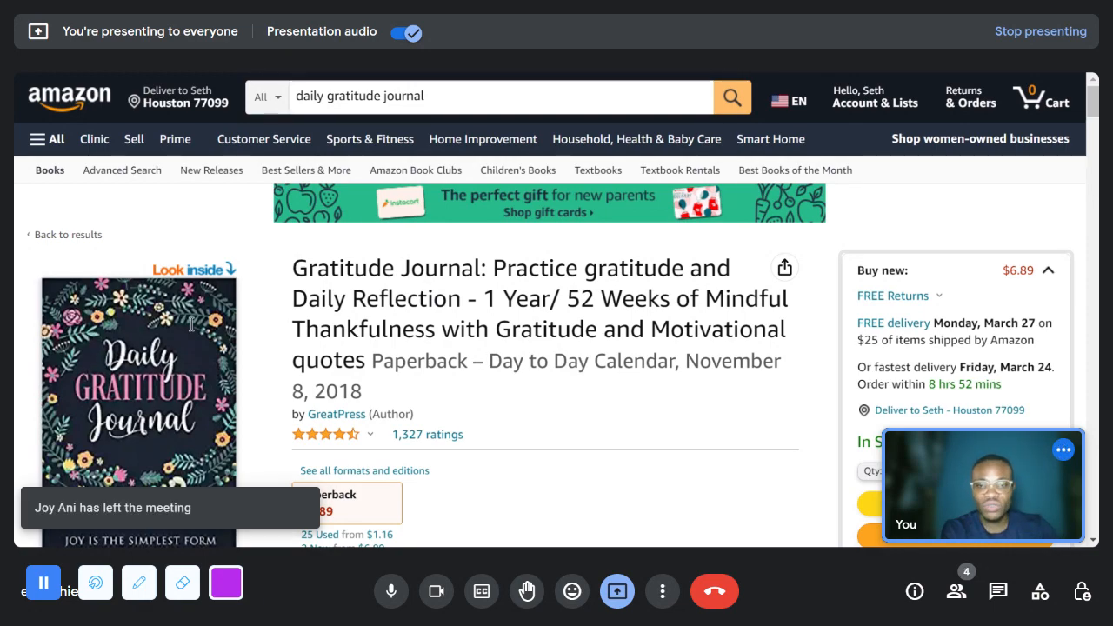
{"action": "scroll", "coordinate": [663, 365], "scroll_direction": "down", "scroll_amount": 2}
{"action": "scroll", "coordinate": [661, 365], "scroll_direction": "down", "scroll_amount": 6}
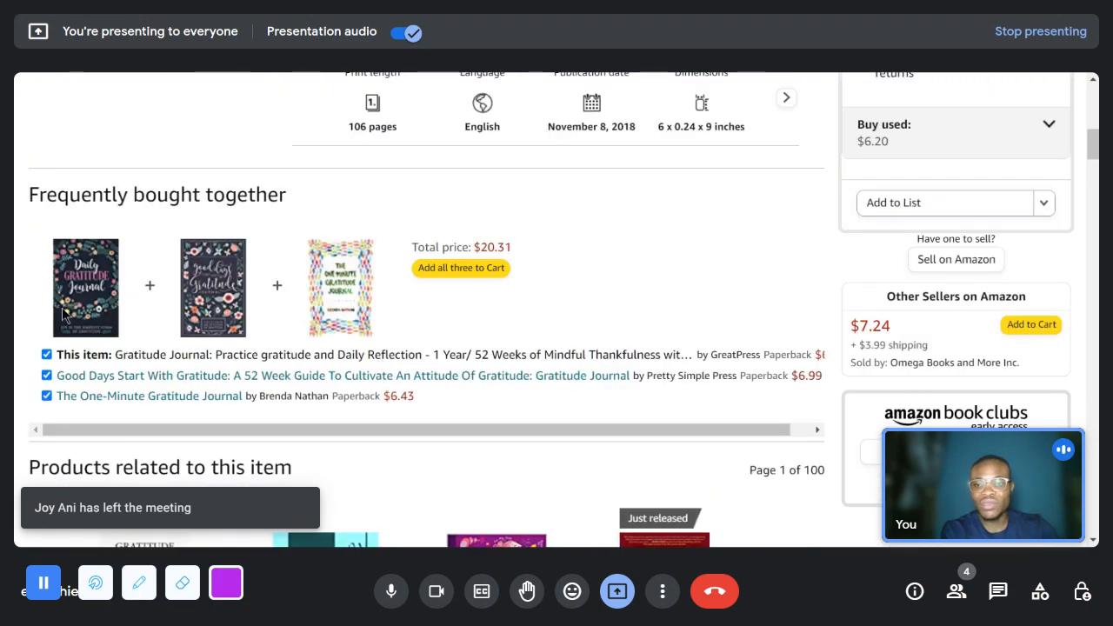
{"action": "scroll", "coordinate": [200, 293], "scroll_direction": "down", "scroll_amount": 3}
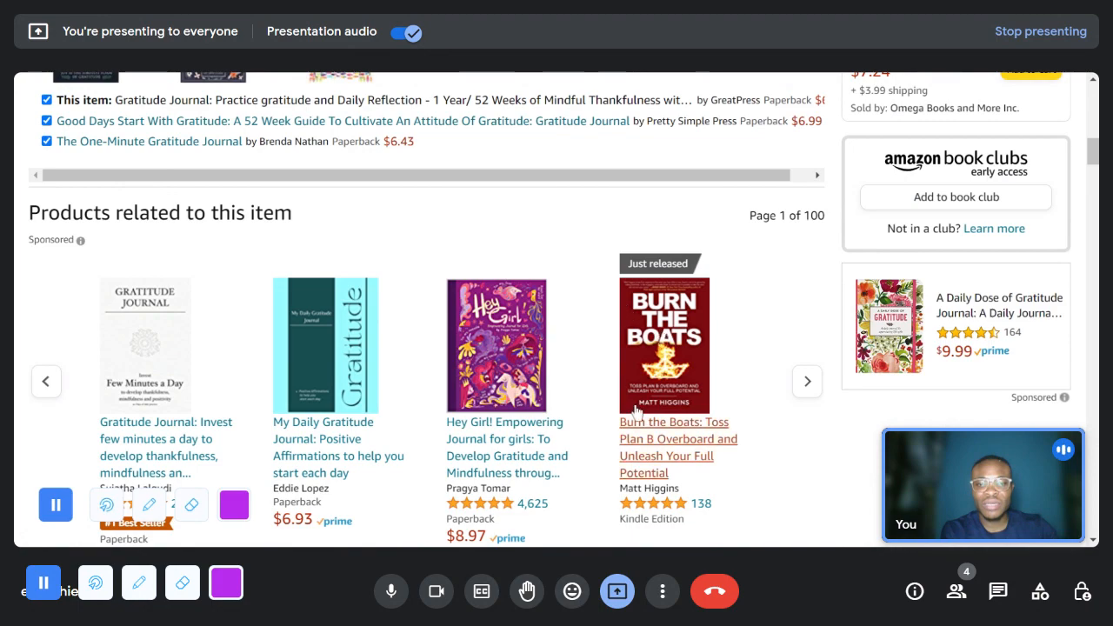
{"action": "scroll", "coordinate": [434, 423], "scroll_direction": "down", "scroll_amount": 3}
{"action": "scroll", "coordinate": [433, 424], "scroll_direction": "down", "scroll_amount": 5}
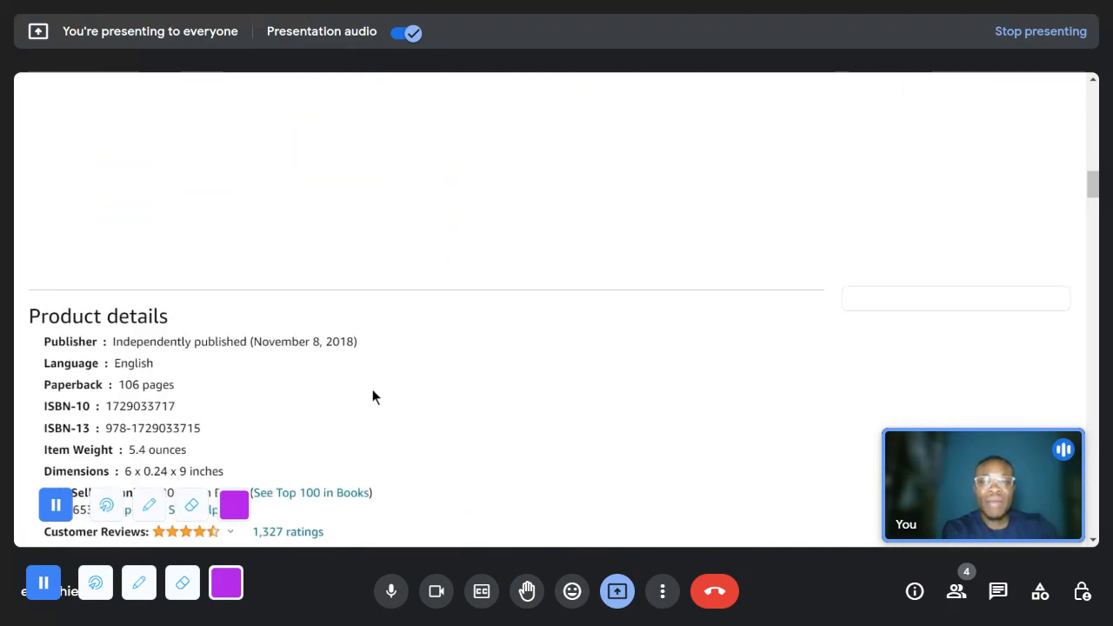
{"action": "scroll", "coordinate": [502, 351], "scroll_direction": "up", "scroll_amount": 2}
{"action": "scroll", "coordinate": [501, 351], "scroll_direction": "down", "scroll_amount": 4}
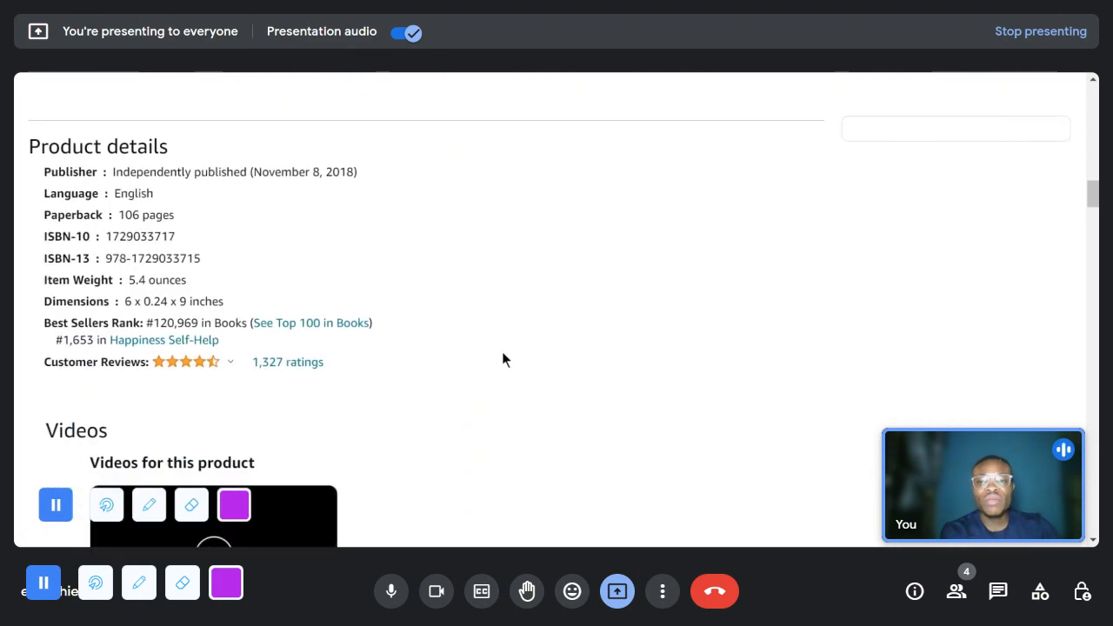
- Compare the related gratitude journals below the product details by cover design, ratings and price
{"action": "scroll", "coordinate": [502, 351], "scroll_direction": "down", "scroll_amount": 2}
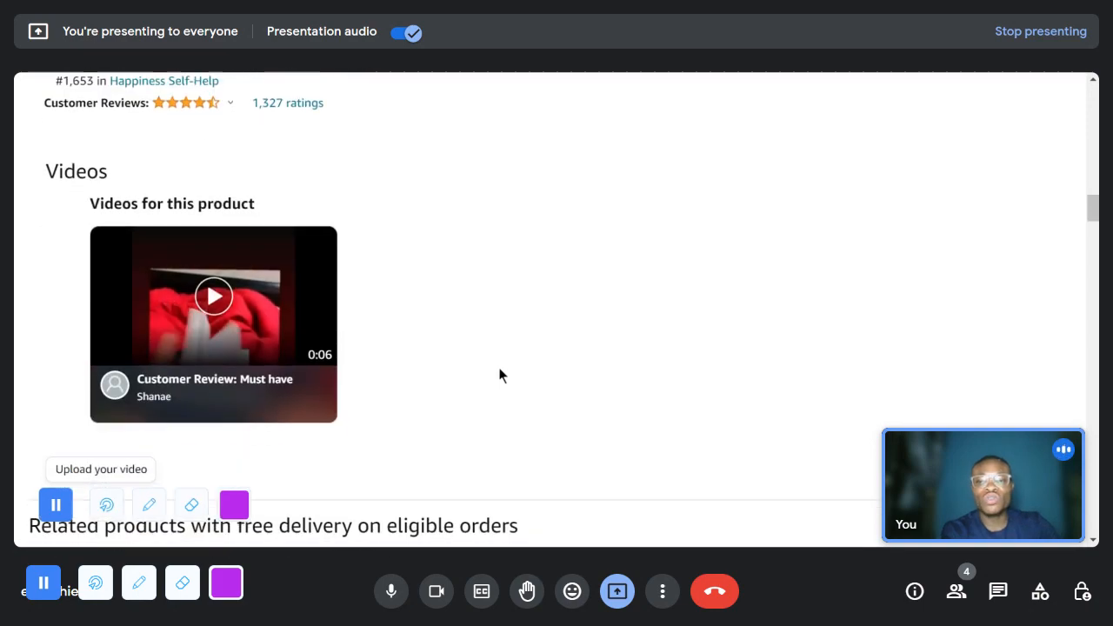
{"action": "scroll", "coordinate": [498, 367], "scroll_direction": "down", "scroll_amount": 3}
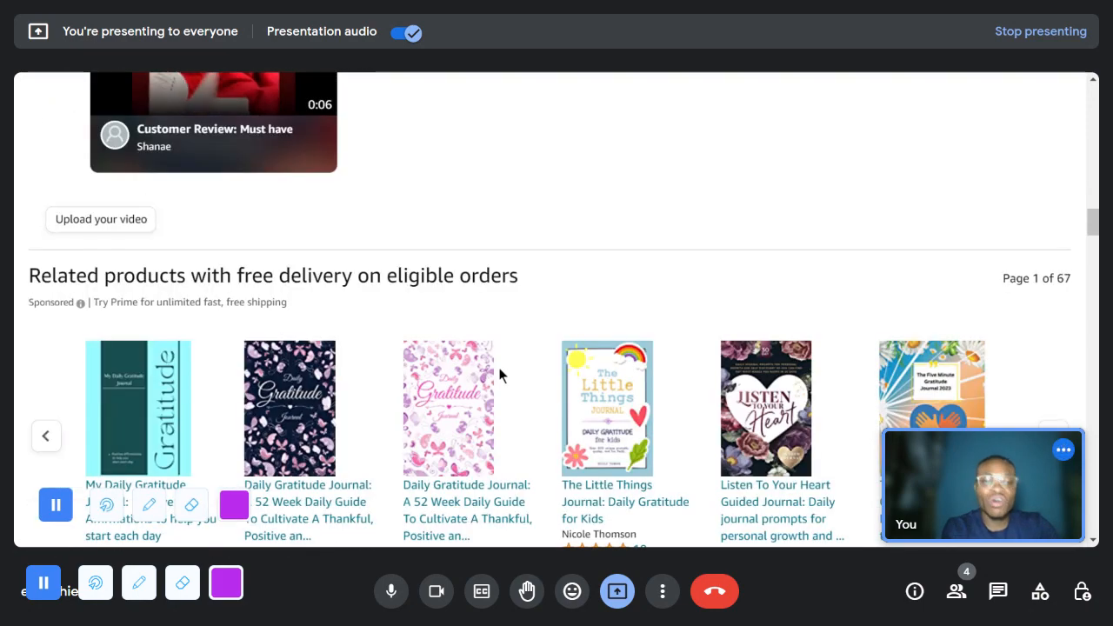
{"action": "scroll", "coordinate": [498, 367], "scroll_direction": "down", "scroll_amount": 2}
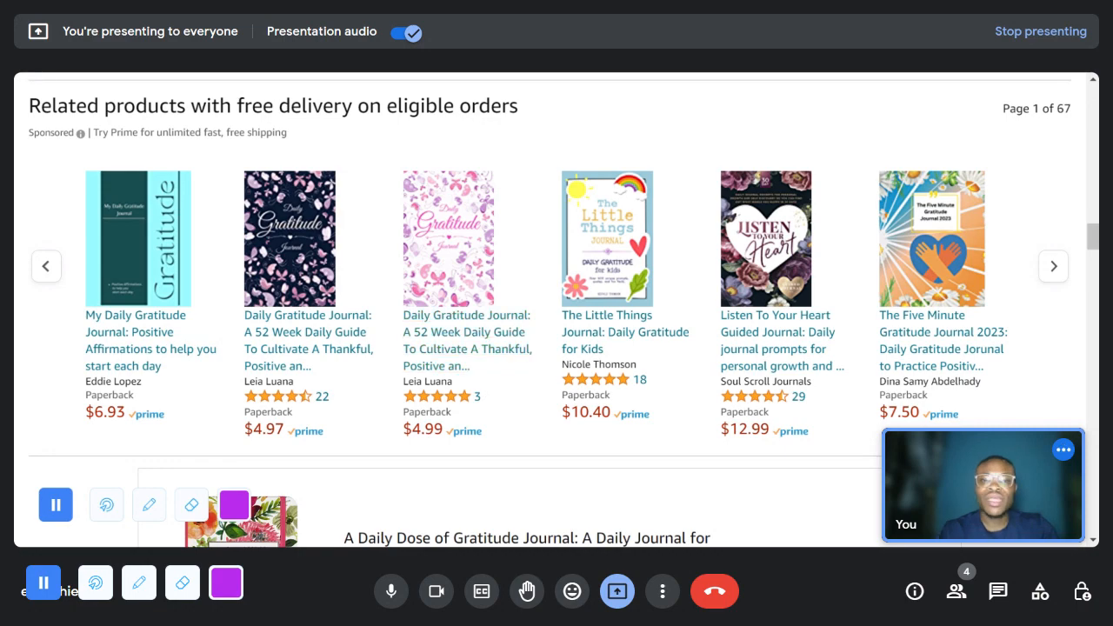
{"action": "scroll", "coordinate": [521, 128], "scroll_direction": "up", "scroll_amount": 3}
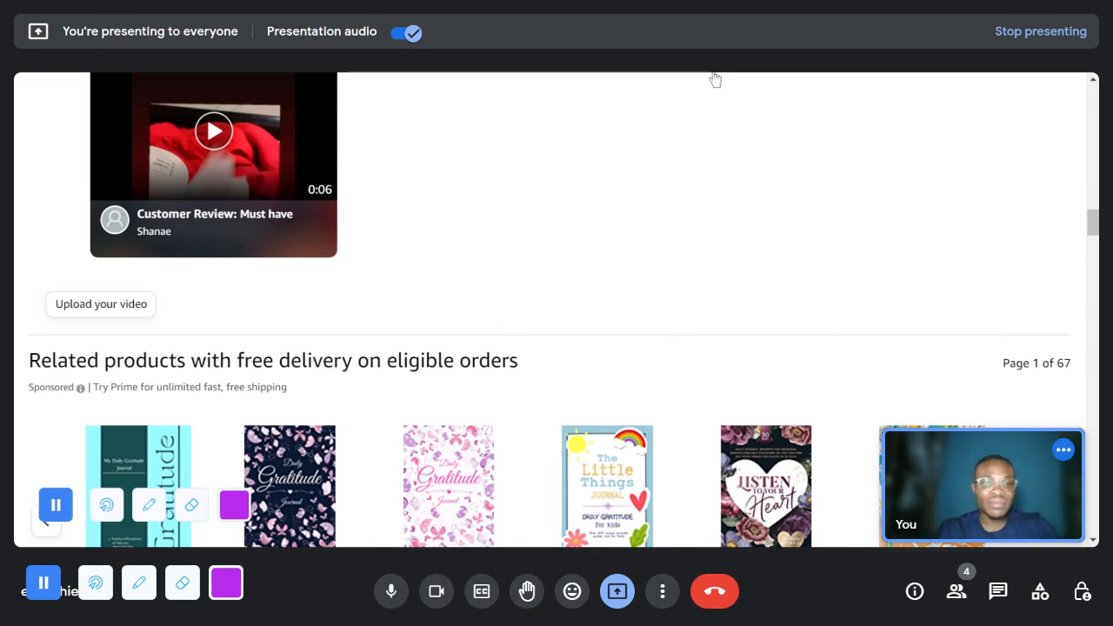
{"action": "scroll", "coordinate": [715, 80], "scroll_direction": "up", "scroll_amount": 2}
{"action": "scroll", "coordinate": [715, 80], "scroll_direction": "up", "scroll_amount": 10}
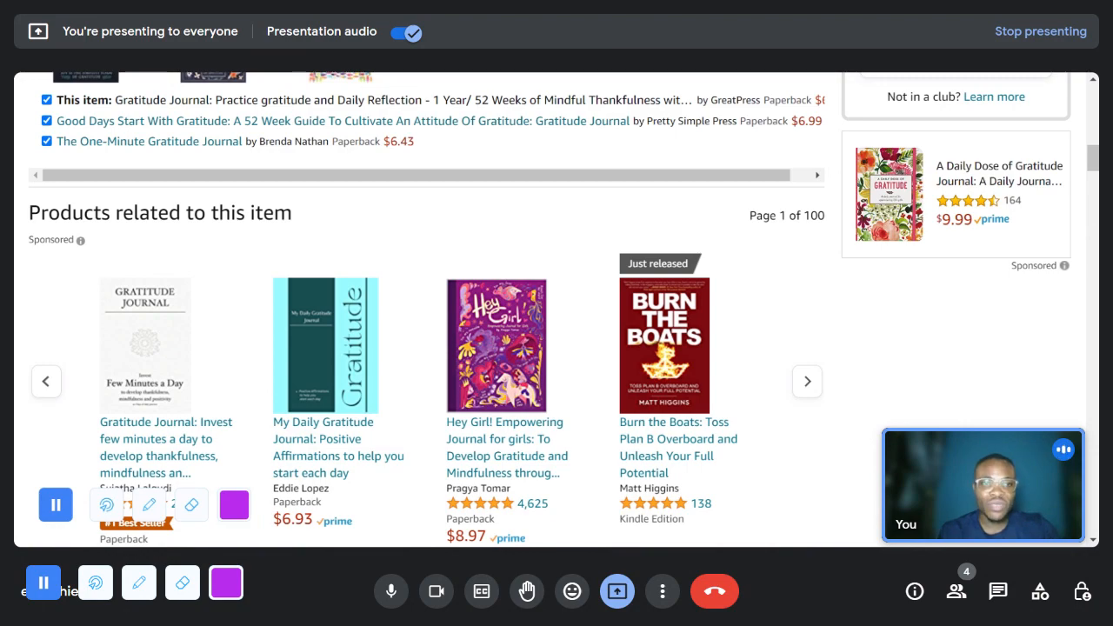
- Switch to Canva and create a new blank custom-size design 6 in wide and 9 in high
{"action": "key", "text": "ctrl+Tab"}
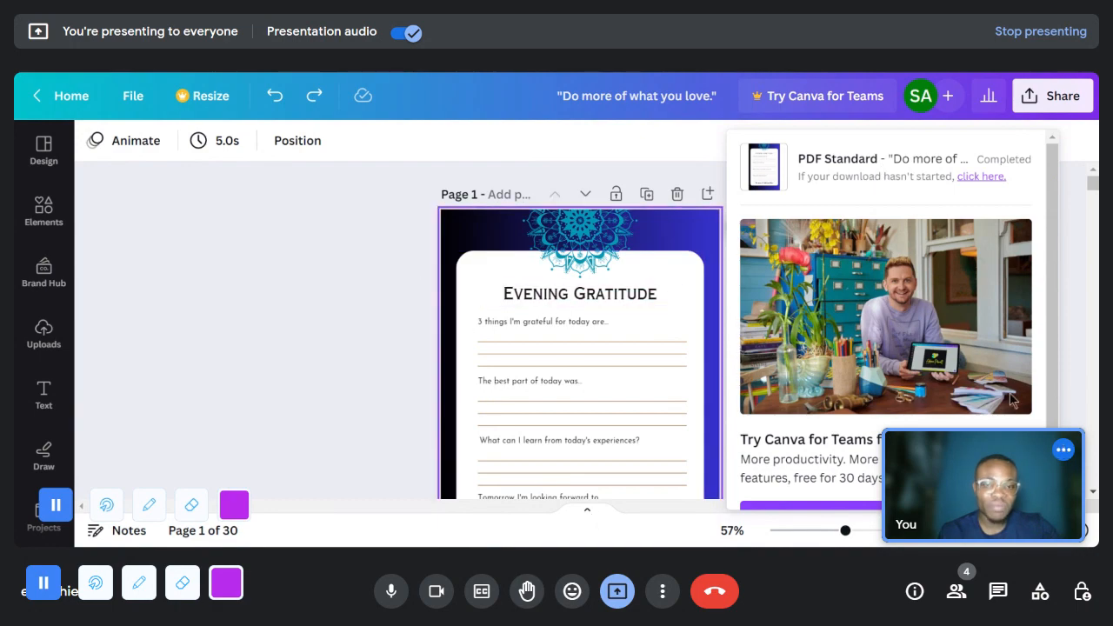
{"action": "left_click", "coordinate": [397, 283]}
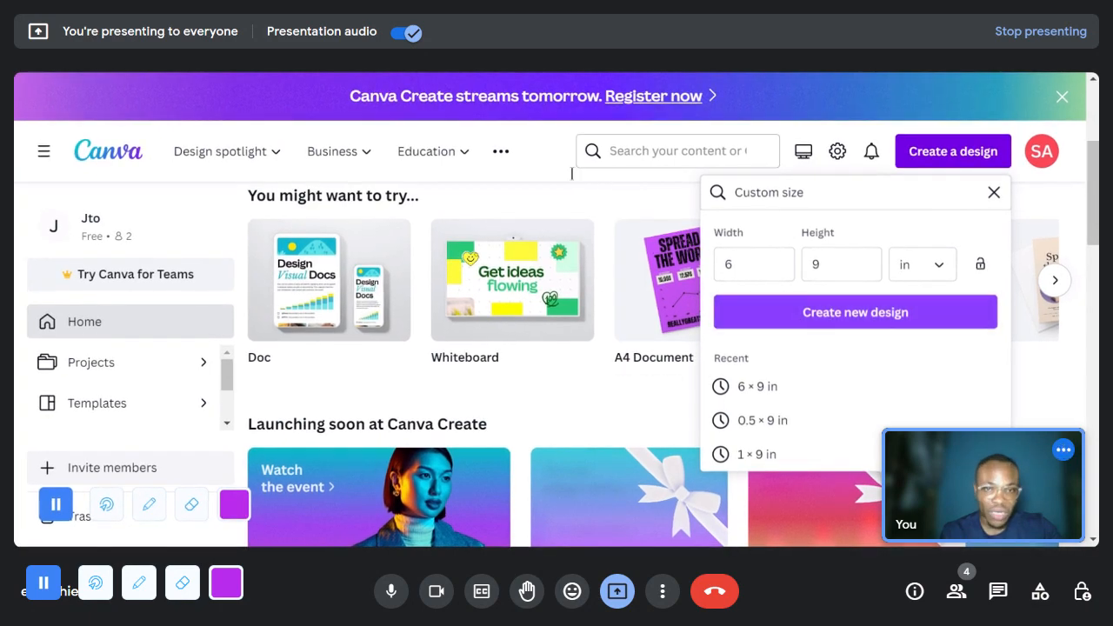
{"action": "left_click", "coordinate": [1019, 172]}
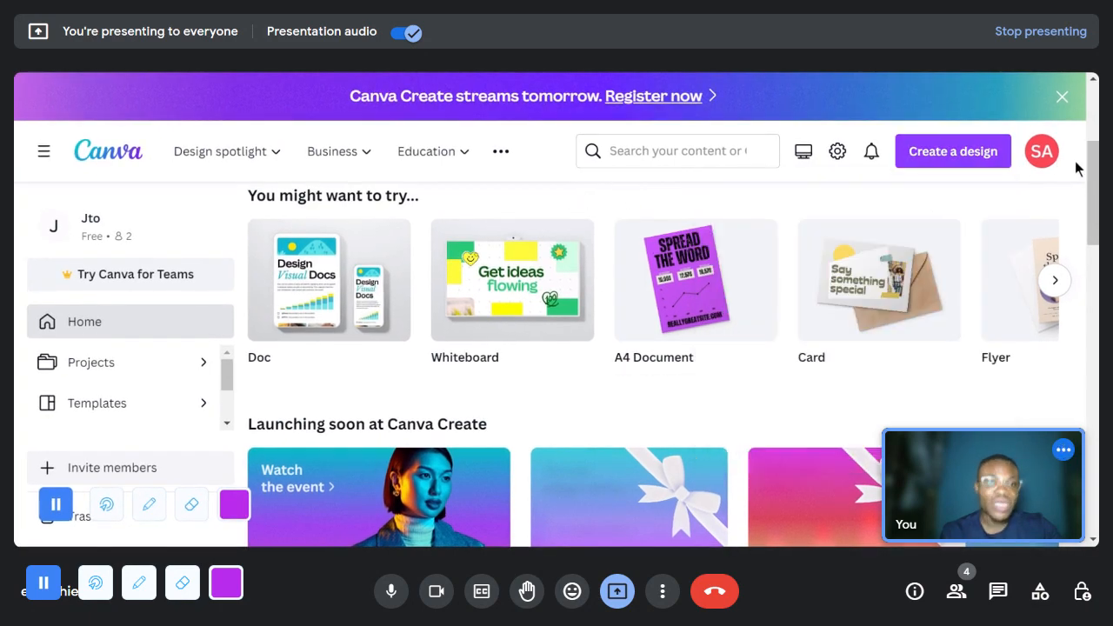
{"action": "left_click", "coordinate": [939, 157]}
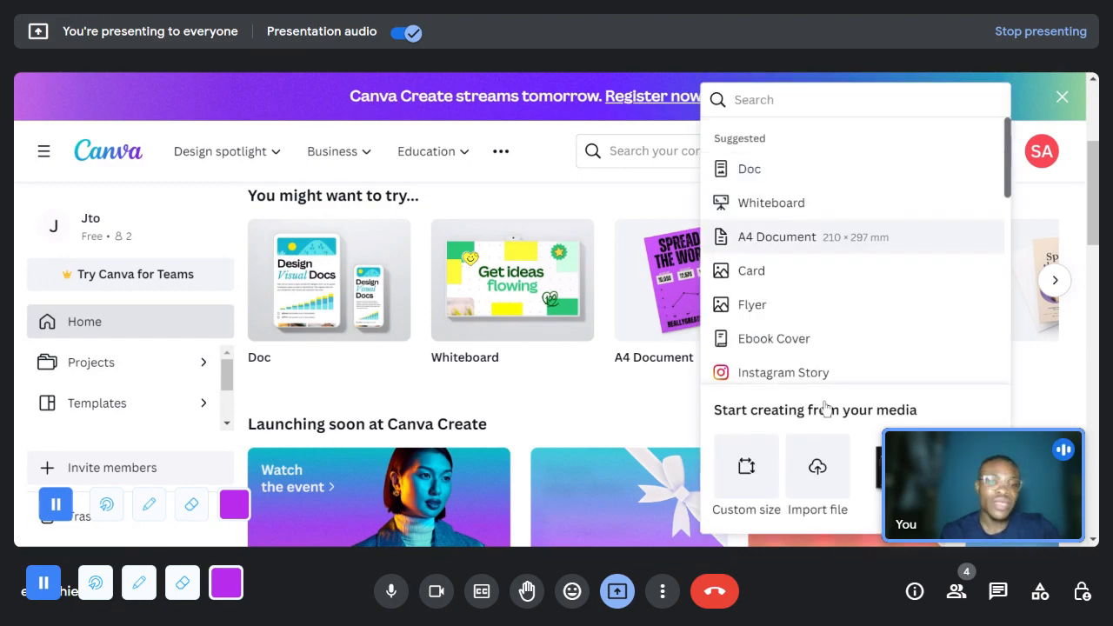
{"action": "scroll", "coordinate": [826, 409], "scroll_direction": "down", "scroll_amount": 1}
{"action": "scroll", "coordinate": [826, 409], "scroll_direction": "down", "scroll_amount": 1}
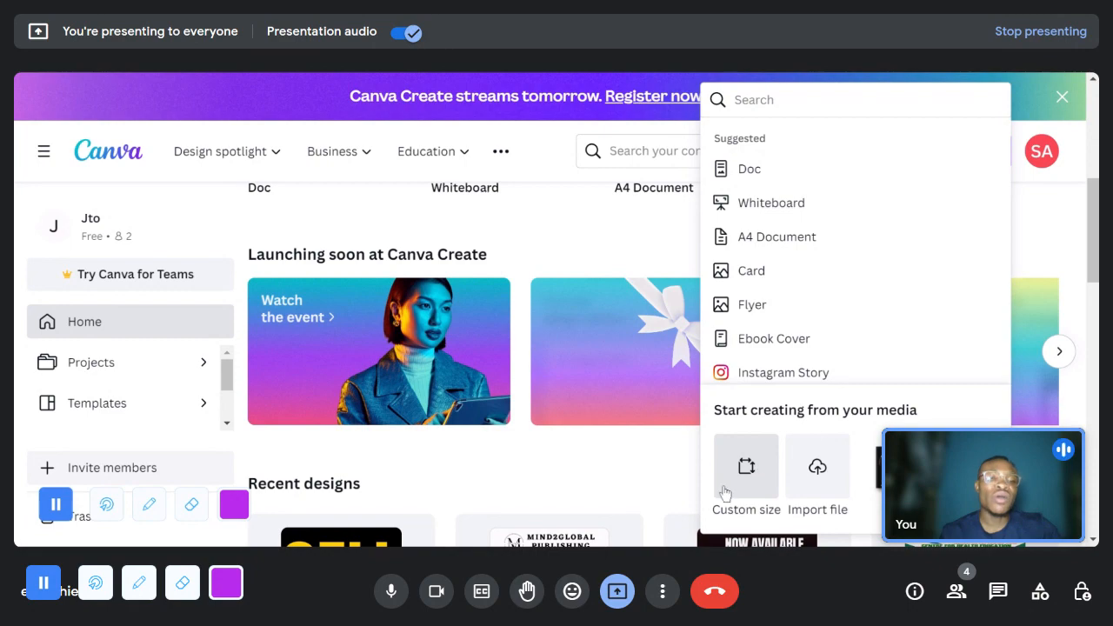
{"action": "left_click", "coordinate": [746, 477]}
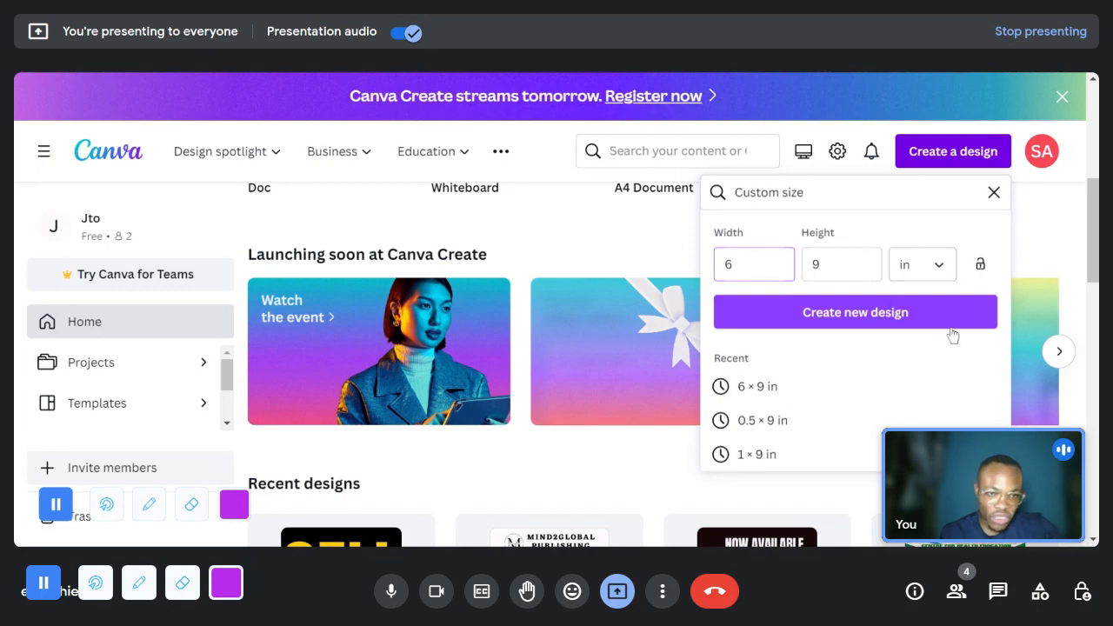
{"action": "left_click", "coordinate": [891, 319]}
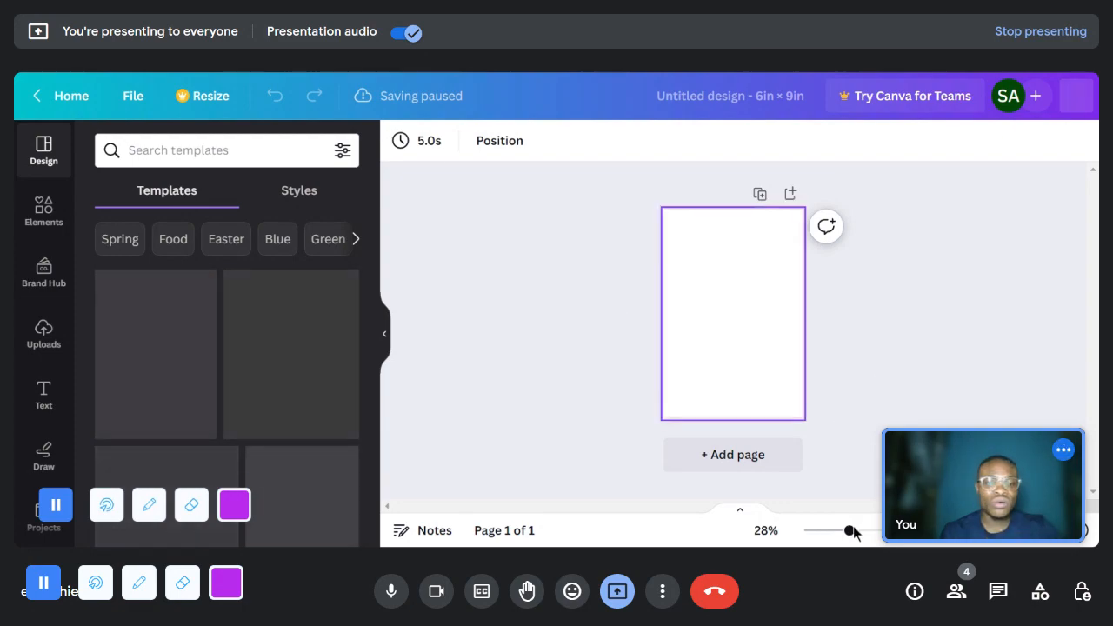
{"action": "left_click_drag", "start_coordinate": [845, 538], "coordinate": [883, 532]}
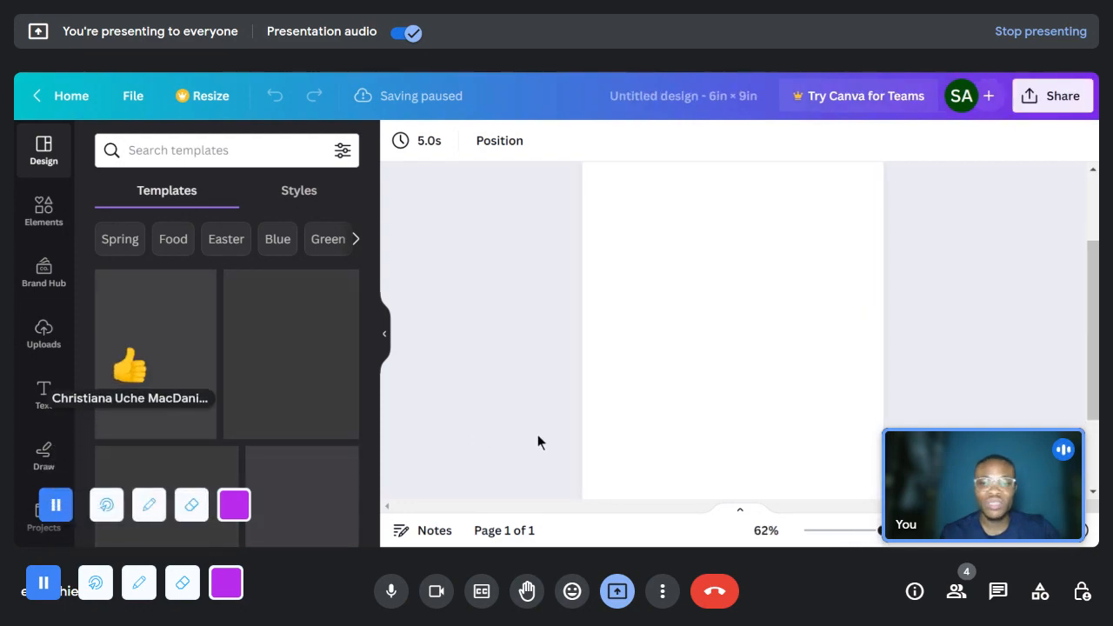
{"action": "scroll", "coordinate": [539, 439], "scroll_direction": "up", "scroll_amount": 2}
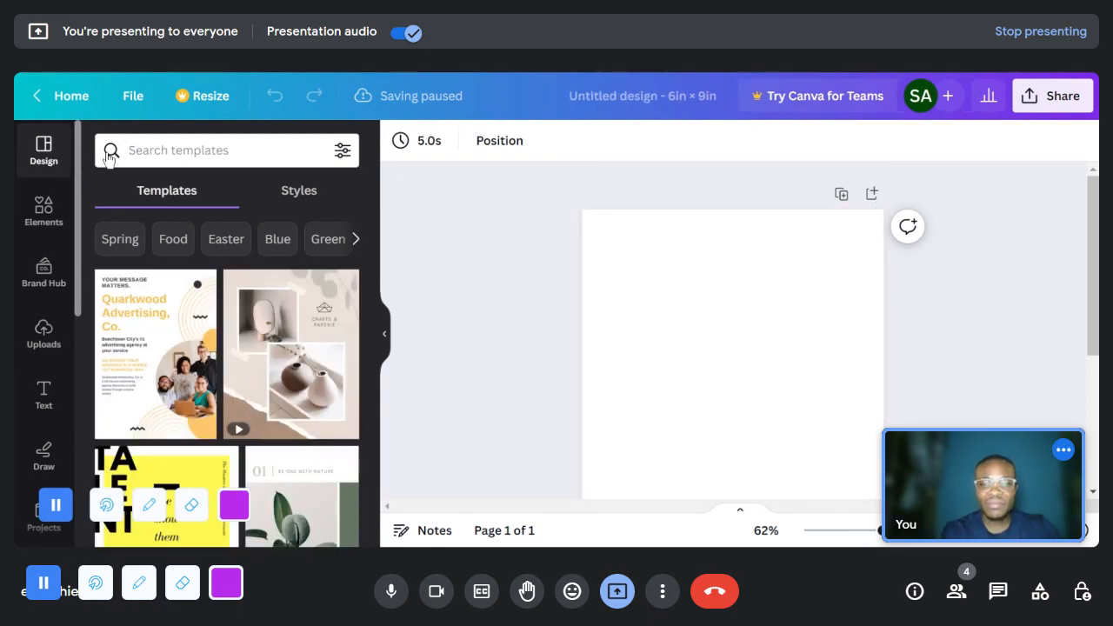
- Search the design templates for "gratitude journal cover"
{"action": "left_click", "coordinate": [162, 151]}
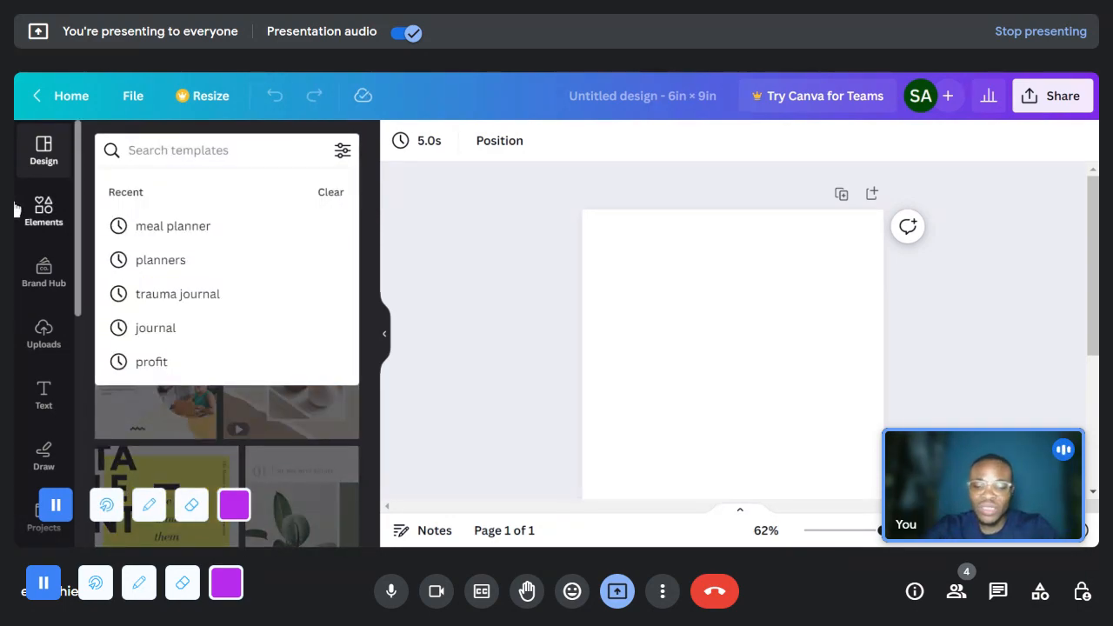
{"action": "type", "text": "gratitude journal cover"}
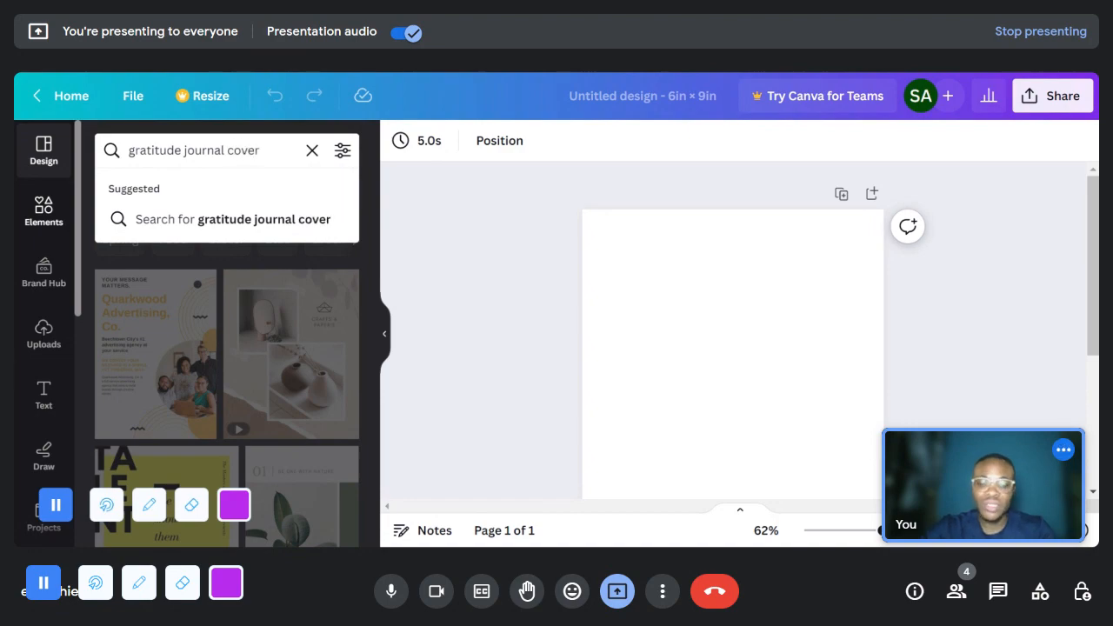
{"action": "key", "text": "Return"}
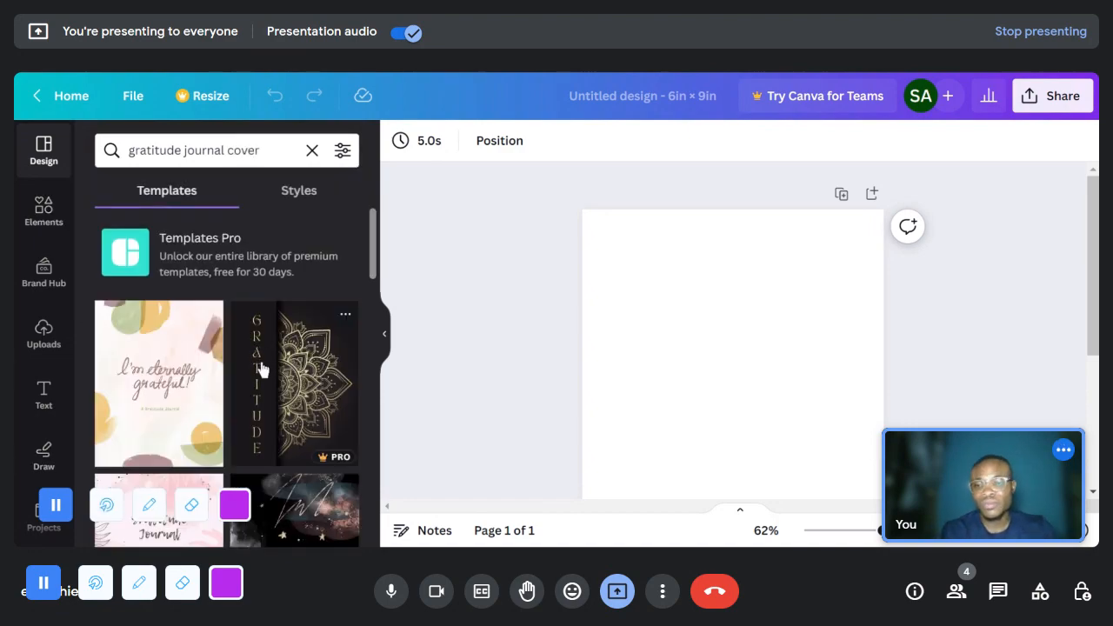
- Apply the front cover of the Green & Beige Aesthetic Illustration Gratitude Journal Cover template to the blank first page
{"action": "scroll", "coordinate": [303, 383], "scroll_direction": "down", "scroll_amount": 5}
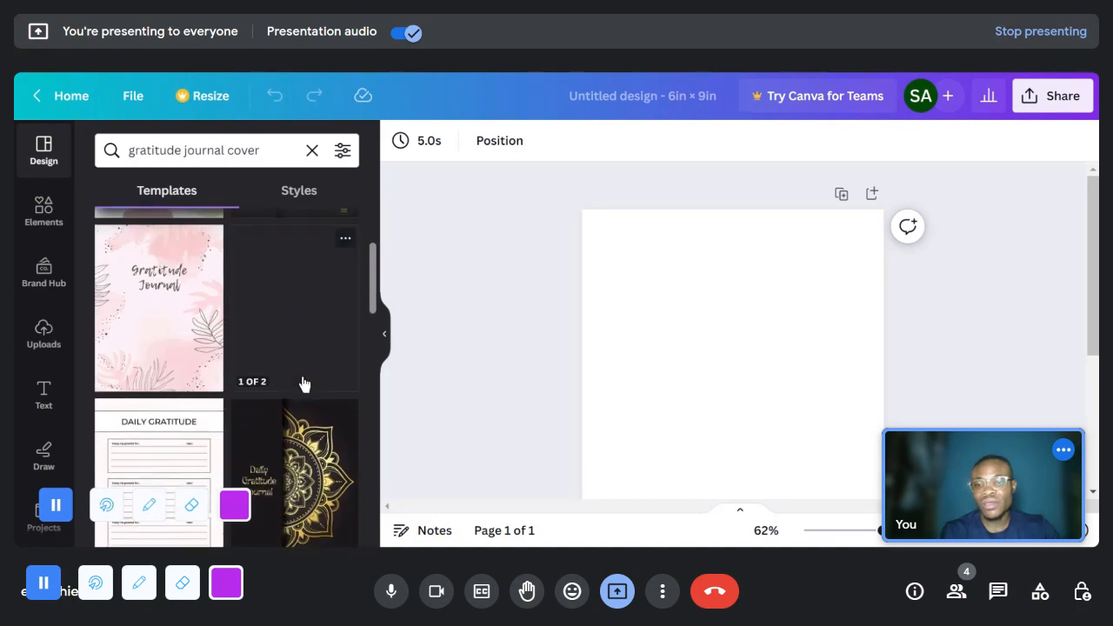
{"action": "scroll", "coordinate": [304, 384], "scroll_direction": "down", "scroll_amount": 3}
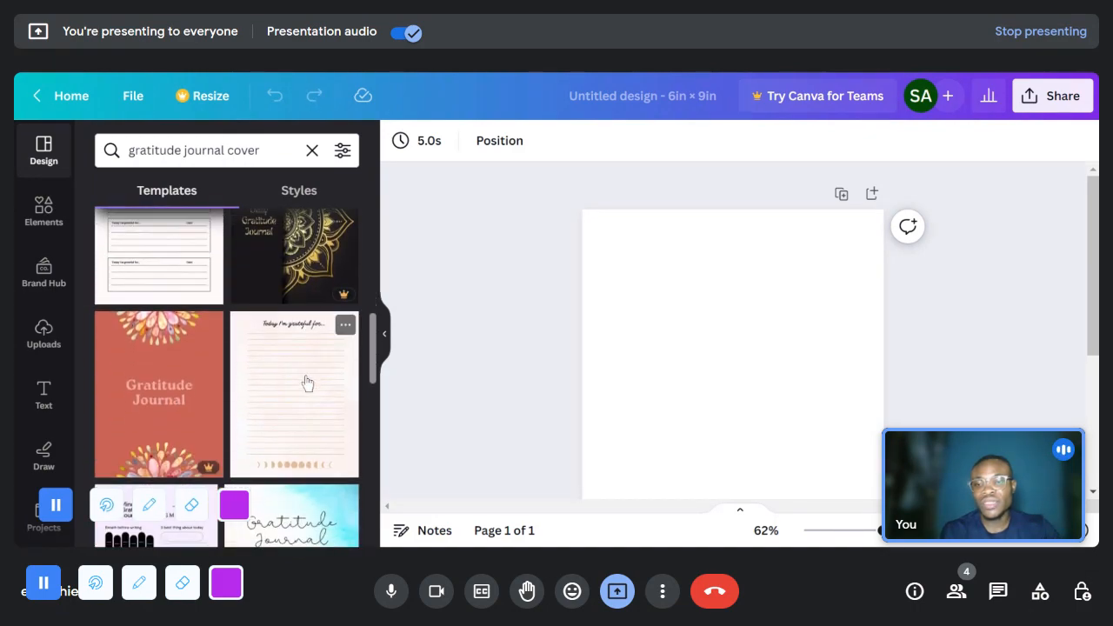
{"action": "scroll", "coordinate": [193, 345], "scroll_direction": "down", "scroll_amount": 1}
{"action": "scroll", "coordinate": [182, 335], "scroll_direction": "down", "scroll_amount": 1}
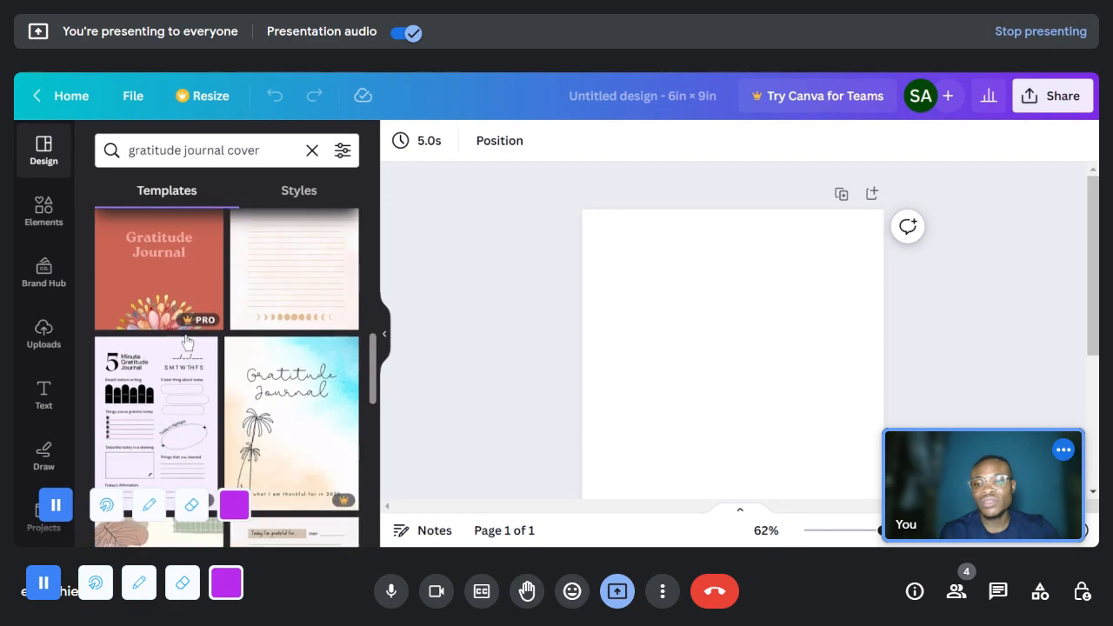
{"action": "scroll", "coordinate": [296, 378], "scroll_direction": "down", "scroll_amount": 2}
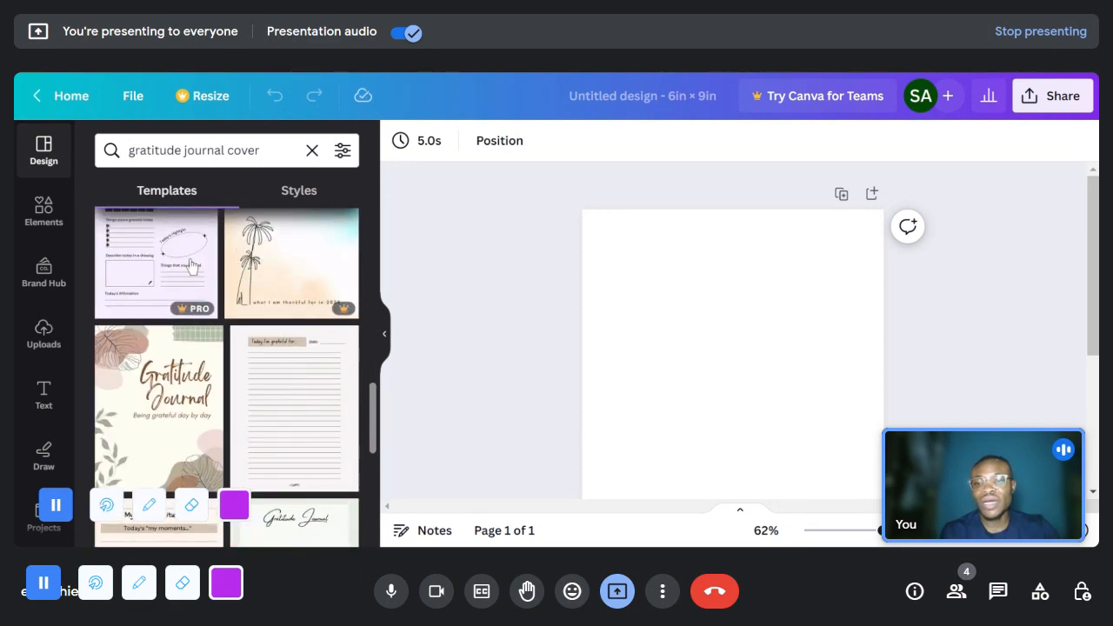
{"action": "scroll", "coordinate": [269, 330], "scroll_direction": "down", "scroll_amount": 2}
{"action": "scroll", "coordinate": [155, 334], "scroll_direction": "up", "scroll_amount": 2}
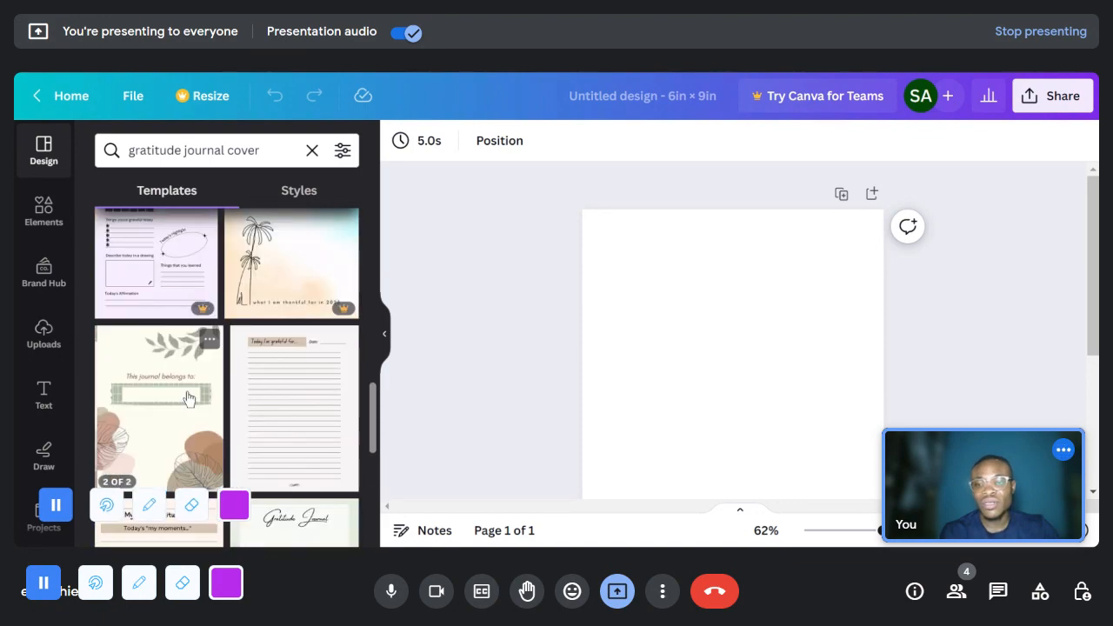
{"action": "scroll", "coordinate": [165, 441], "scroll_direction": "down", "scroll_amount": 1}
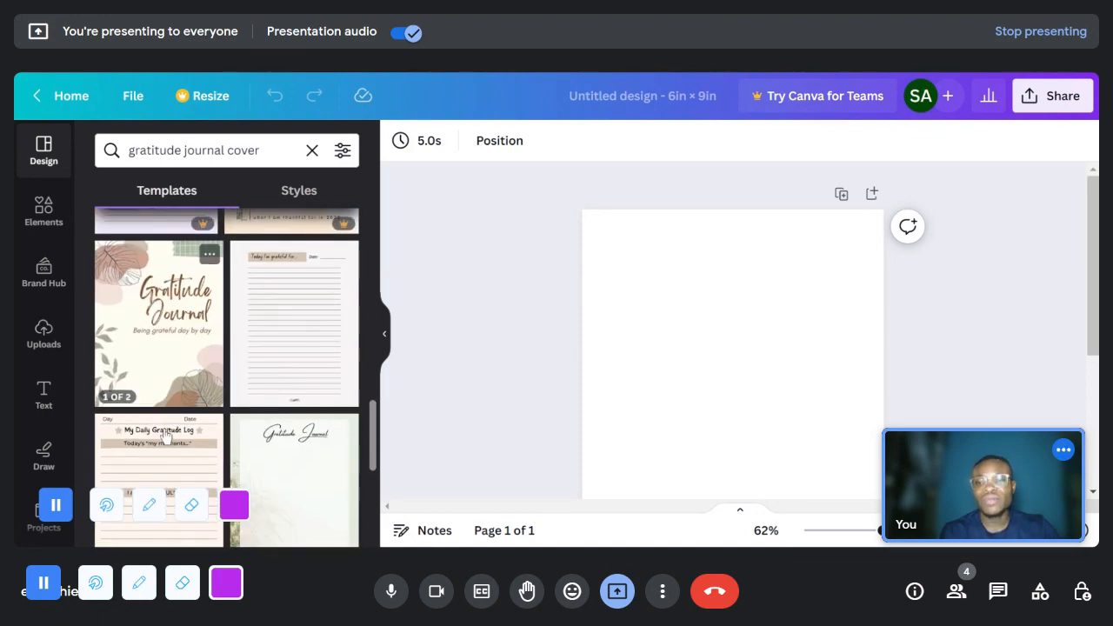
{"action": "left_click", "coordinate": [152, 311]}
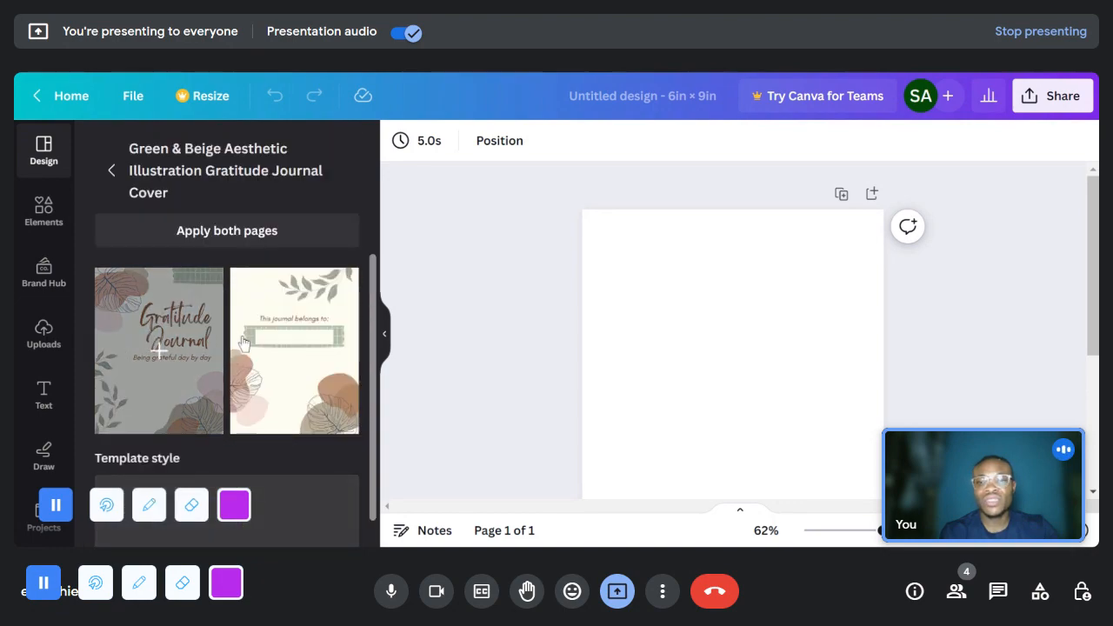
{"action": "left_click", "coordinate": [165, 352]}
{"action": "scroll", "coordinate": [805, 352], "scroll_direction": "down", "scroll_amount": 3}
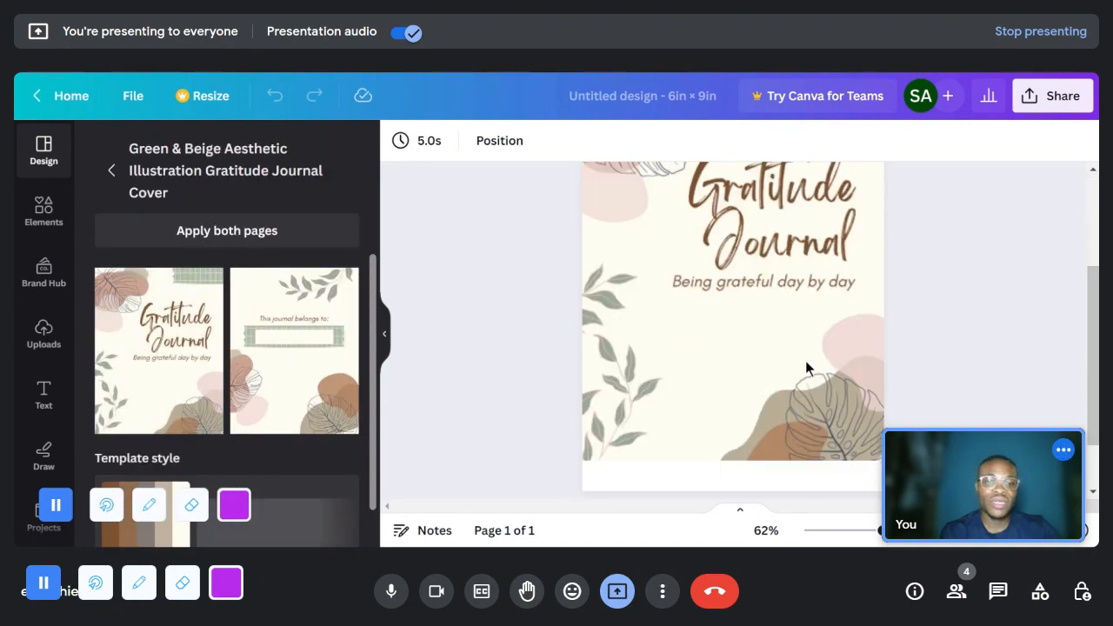
{"action": "scroll", "coordinate": [793, 419], "scroll_direction": "up", "scroll_amount": 2}
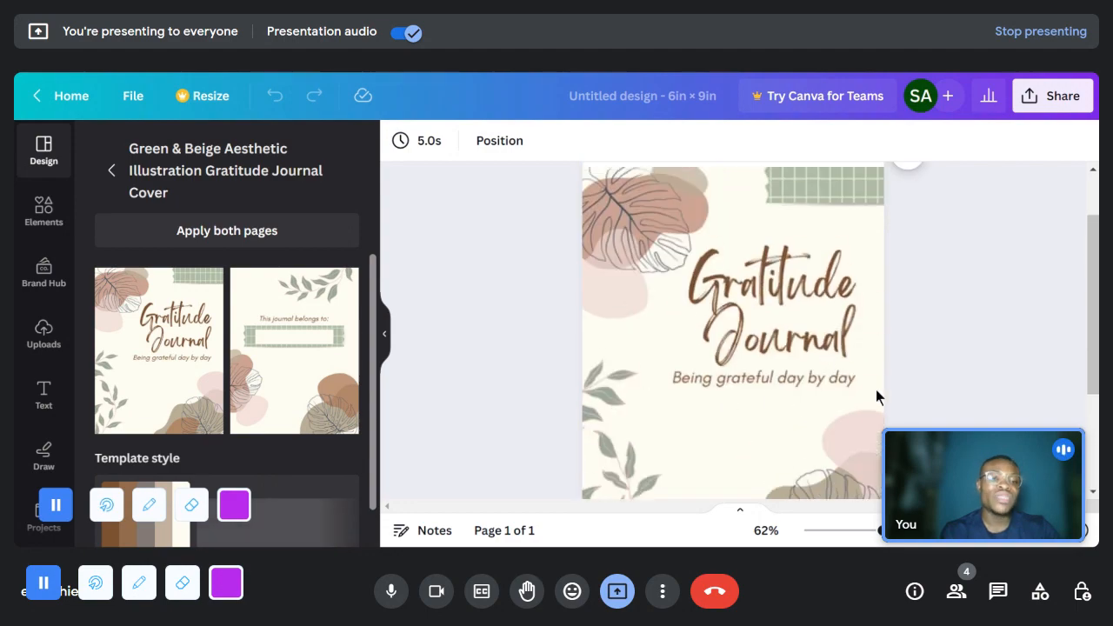
- Add a second page and apply the same template's "This journal belongs to:" page to it
{"action": "scroll", "coordinate": [874, 391], "scroll_direction": "down", "scroll_amount": 2}
{"action": "scroll", "coordinate": [698, 356], "scroll_direction": "down", "scroll_amount": 2}
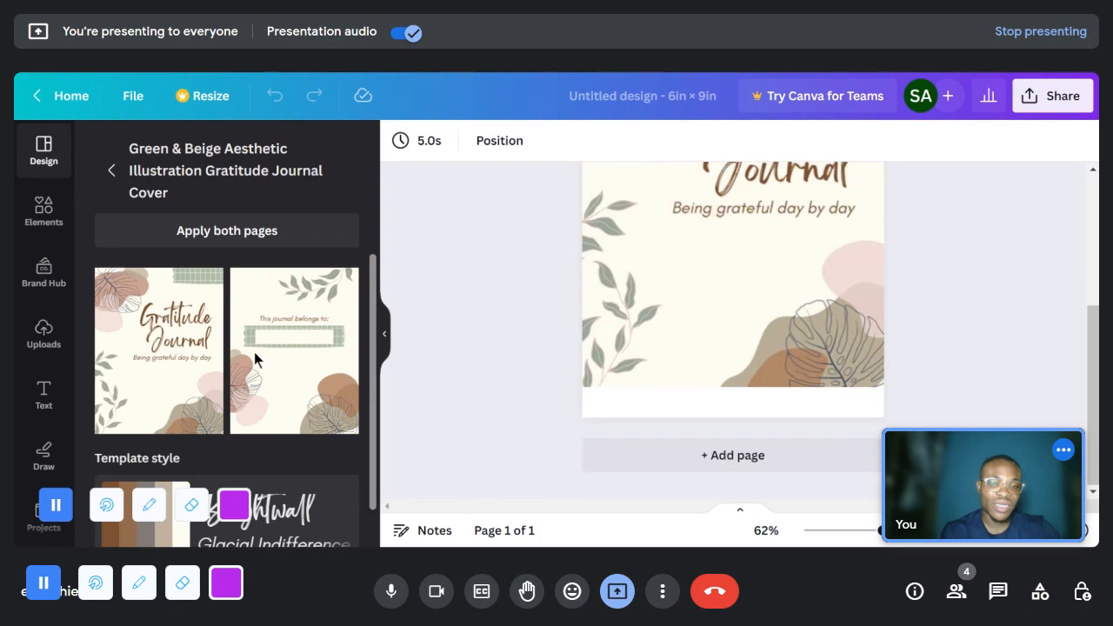
{"action": "left_click", "coordinate": [739, 454]}
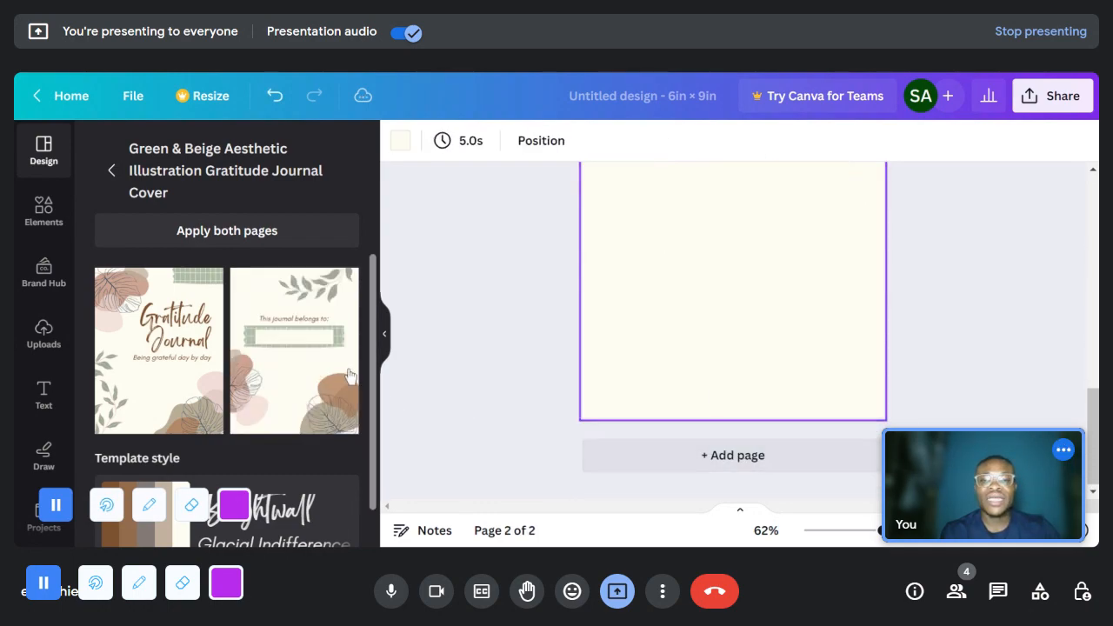
{"action": "left_click", "coordinate": [296, 348]}
{"action": "scroll", "coordinate": [829, 317], "scroll_direction": "up", "scroll_amount": 3}
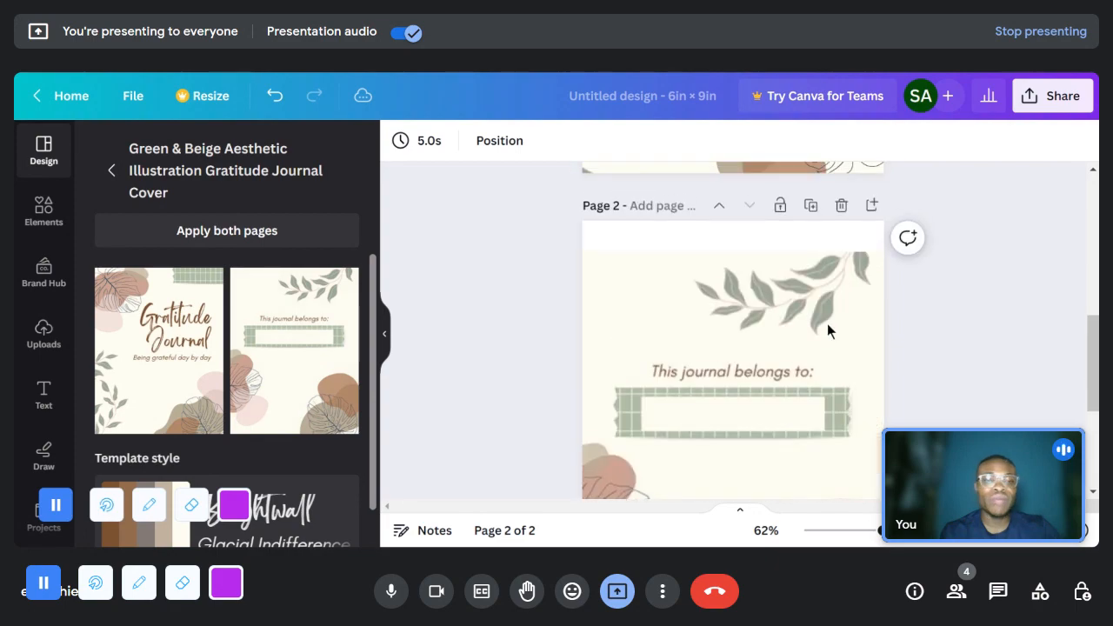
{"action": "left_click", "coordinate": [826, 324]}
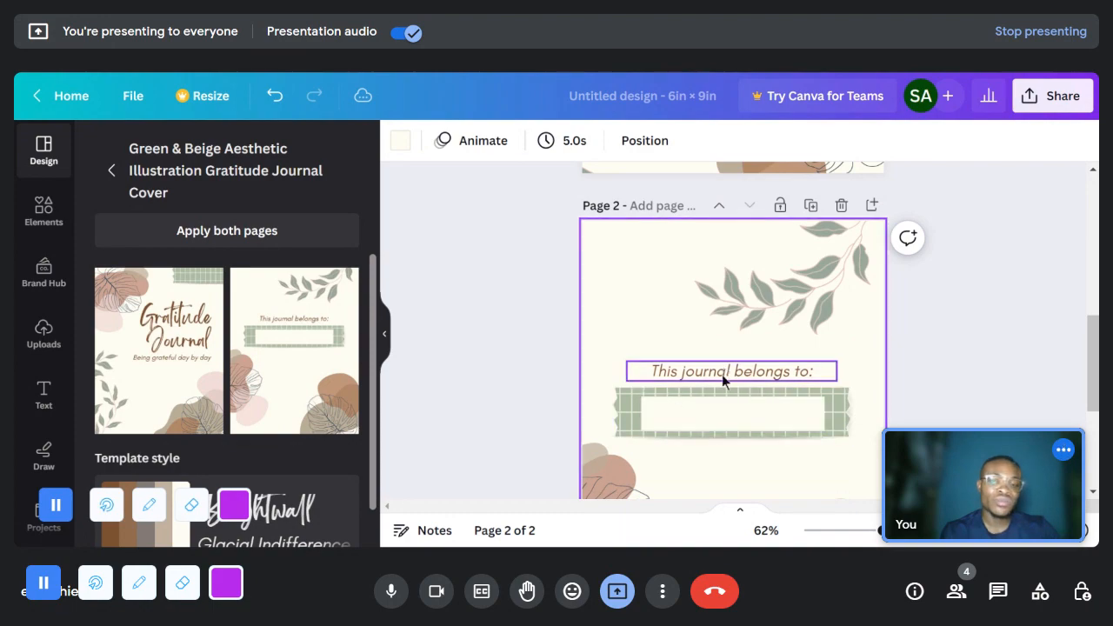
{"action": "scroll", "coordinate": [721, 372], "scroll_direction": "up", "scroll_amount": 5}
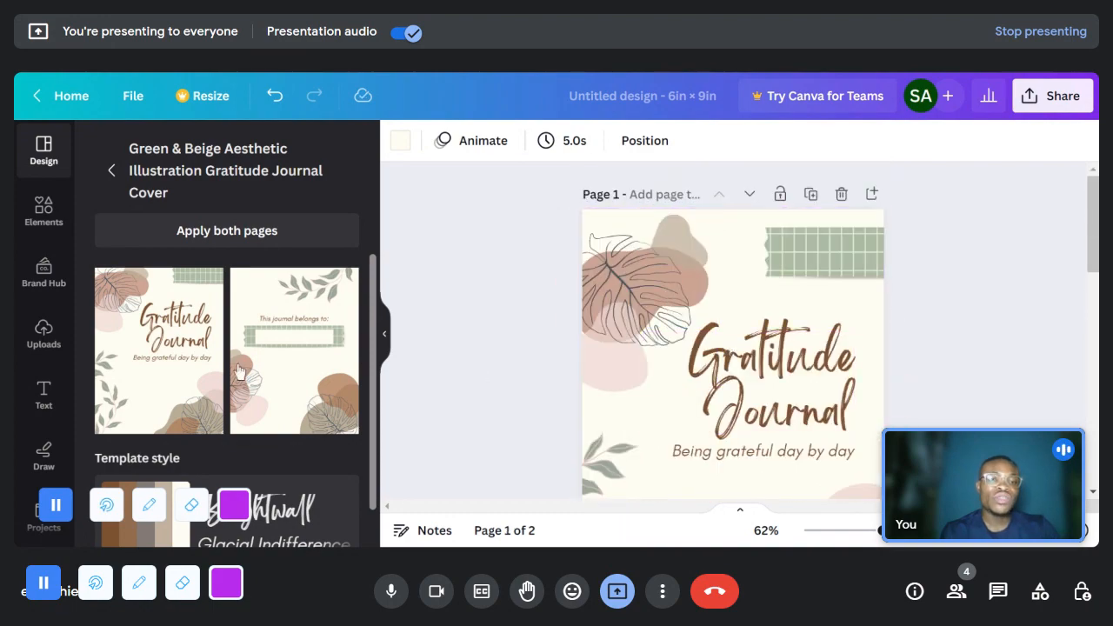
- Add a third page and apply the beige and brown Daily Journal cover from the gratitude journal cover templates
{"action": "left_click", "coordinate": [114, 180]}
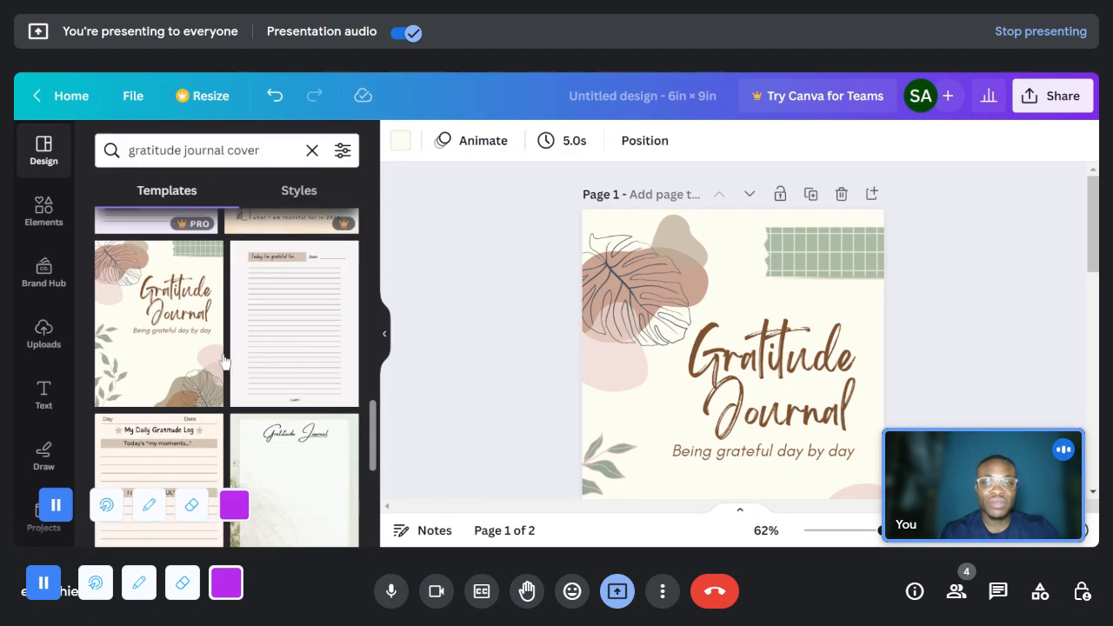
{"action": "scroll", "coordinate": [228, 371], "scroll_direction": "down", "scroll_amount": 4}
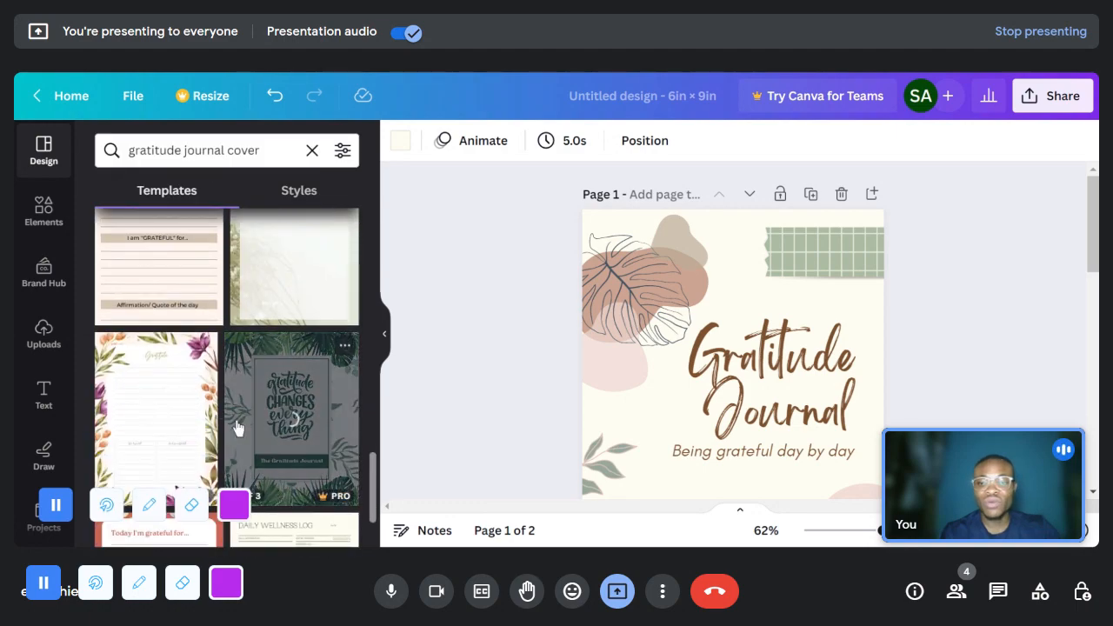
{"action": "scroll", "coordinate": [236, 422], "scroll_direction": "down", "scroll_amount": 5}
{"action": "scroll", "coordinate": [238, 424], "scroll_direction": "down", "scroll_amount": 5}
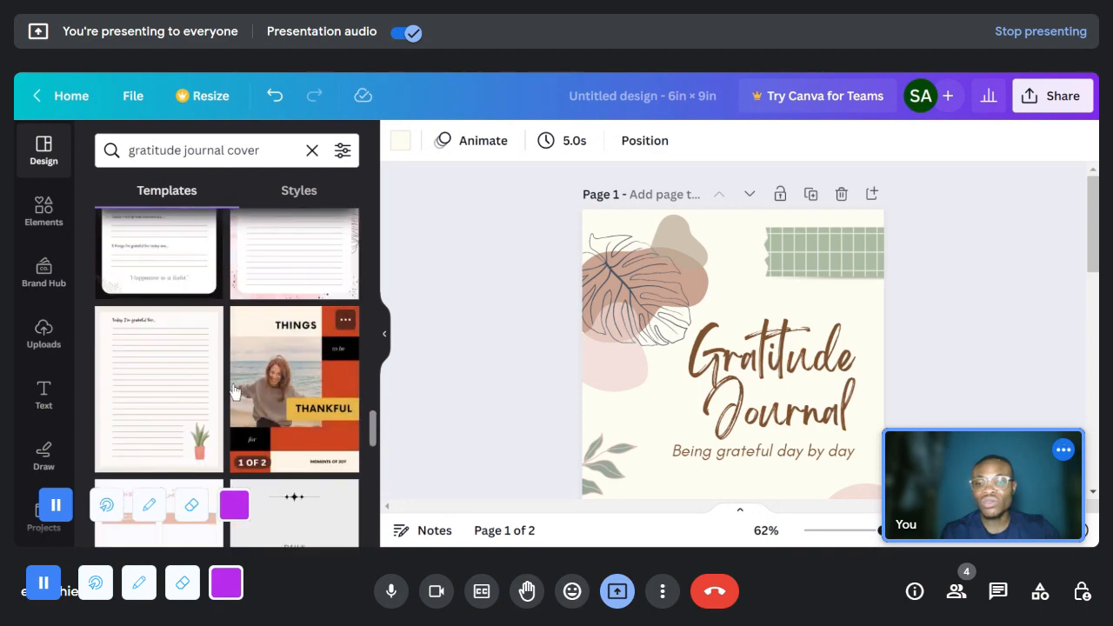
{"action": "scroll", "coordinate": [292, 352], "scroll_direction": "down", "scroll_amount": 3}
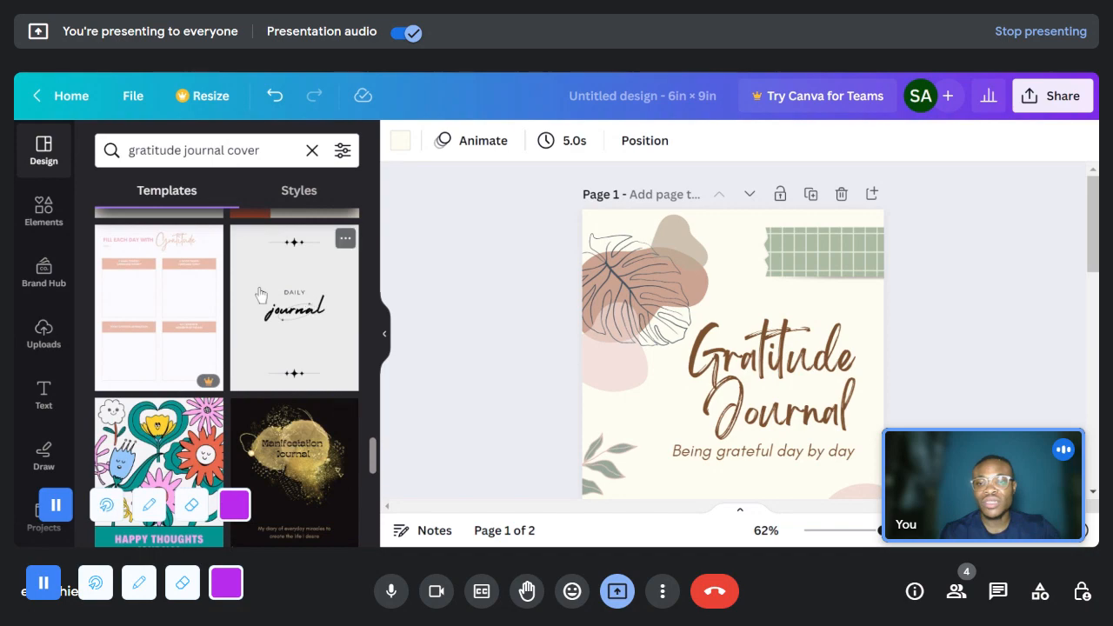
{"action": "scroll", "coordinate": [215, 426], "scroll_direction": "down", "scroll_amount": 1}
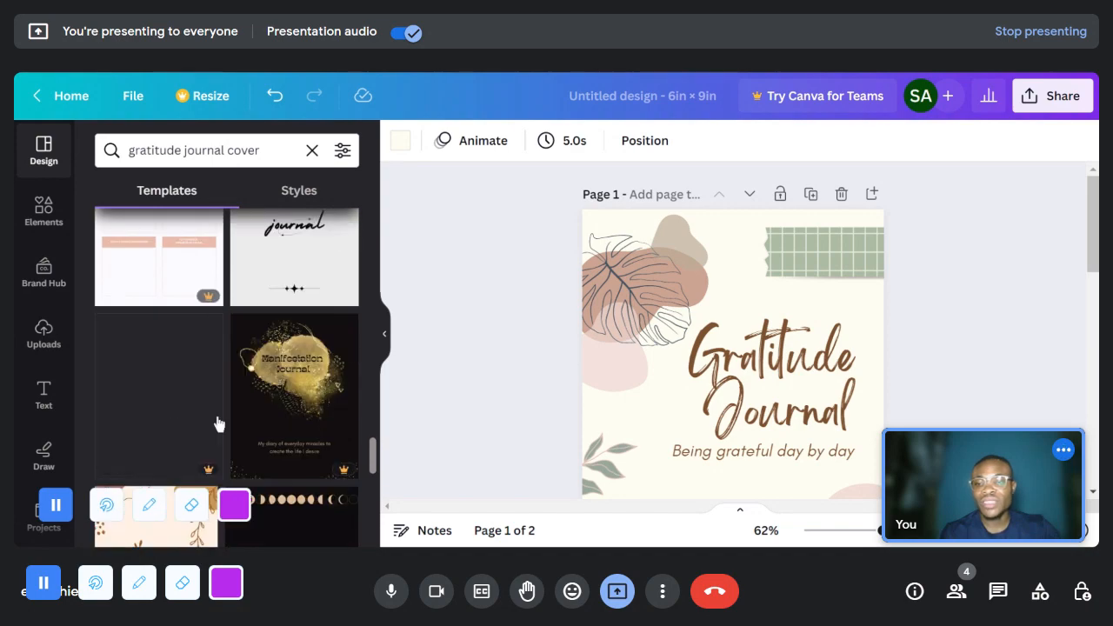
{"action": "scroll", "coordinate": [198, 452], "scroll_direction": "down", "scroll_amount": 3}
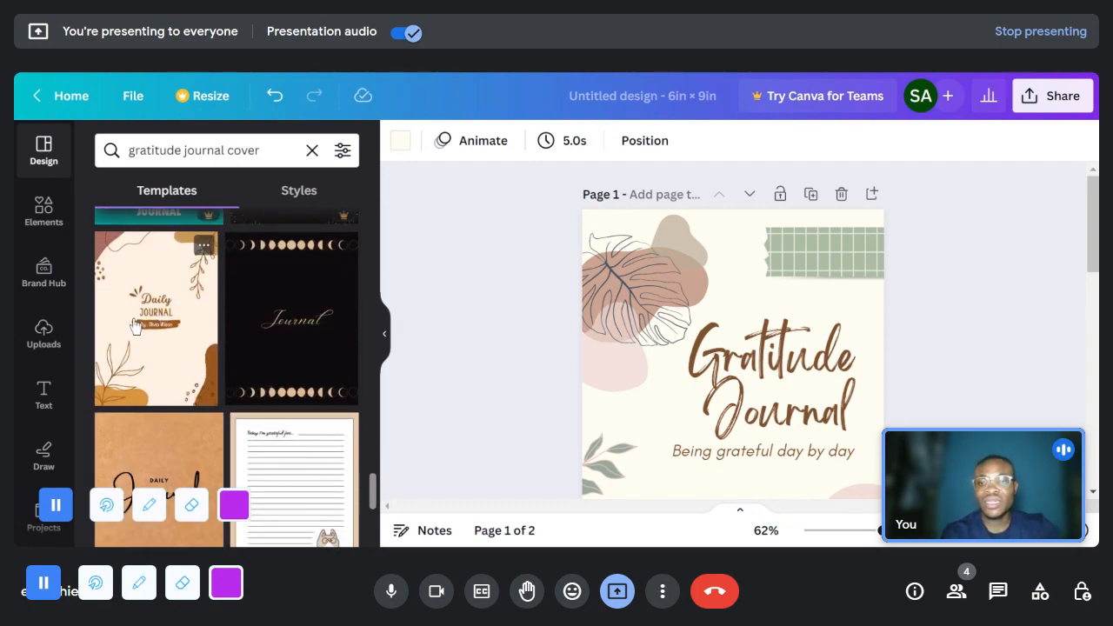
{"action": "scroll", "coordinate": [778, 439], "scroll_direction": "down", "scroll_amount": 6}
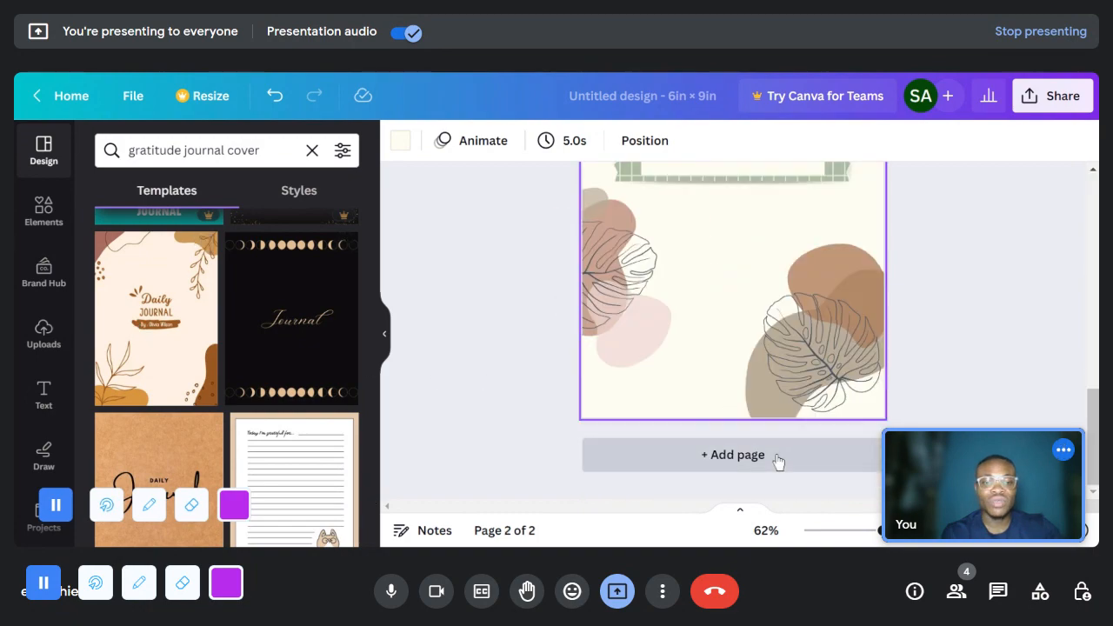
{"action": "left_click", "coordinate": [733, 455]}
{"action": "left_click", "coordinate": [142, 313]}
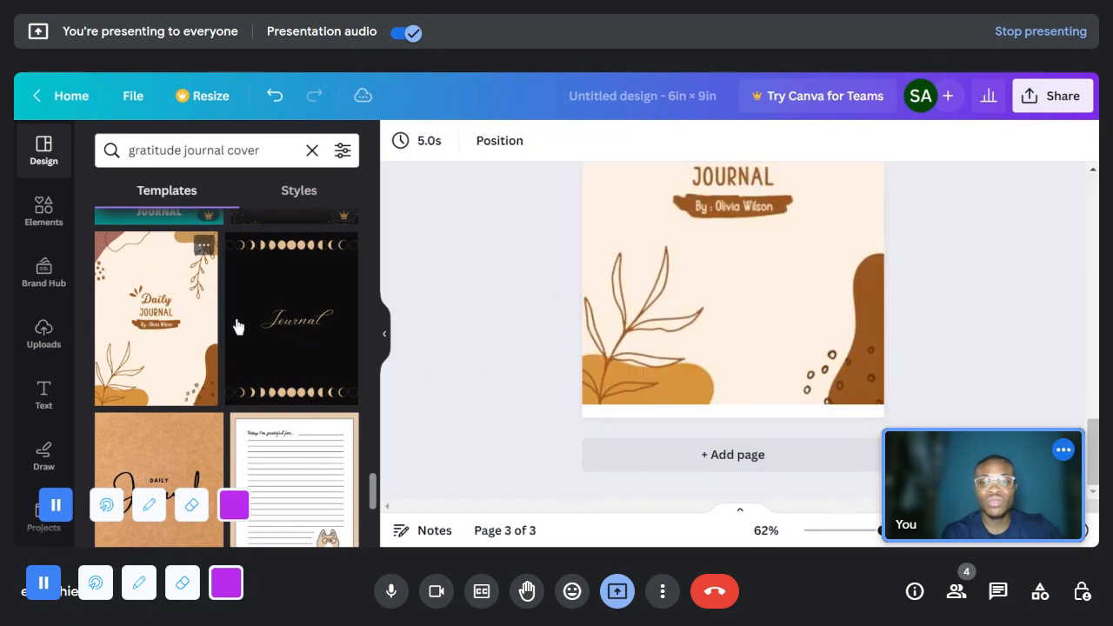
{"action": "scroll", "coordinate": [995, 343], "scroll_direction": "up", "scroll_amount": 2}
{"action": "scroll", "coordinate": [873, 343], "scroll_direction": "up", "scroll_amount": 1}
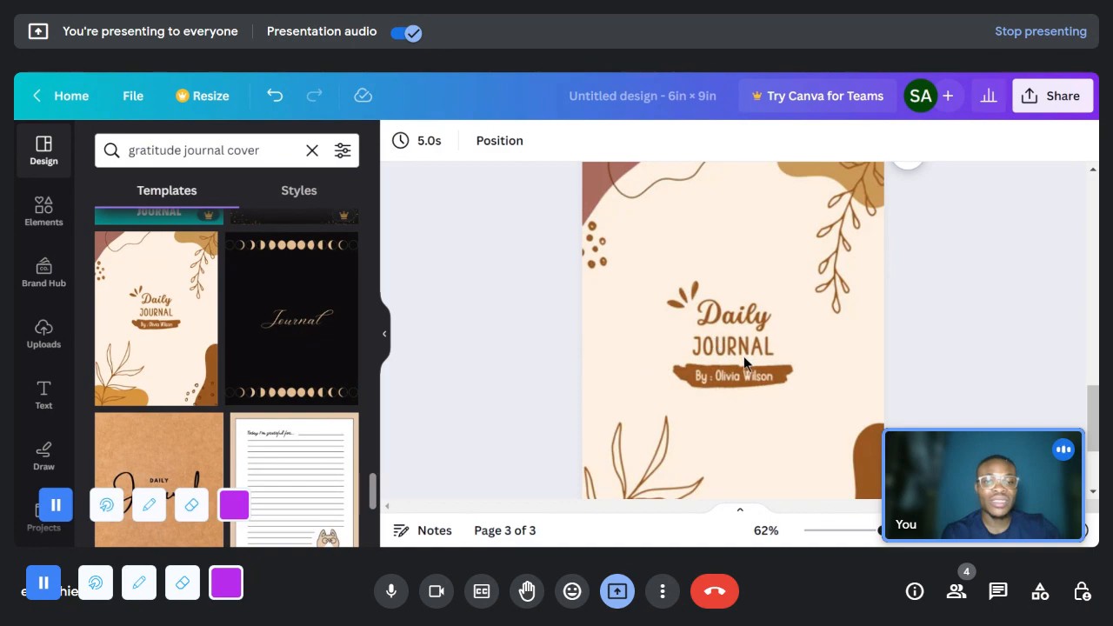
{"action": "left_click", "coordinate": [741, 383]}
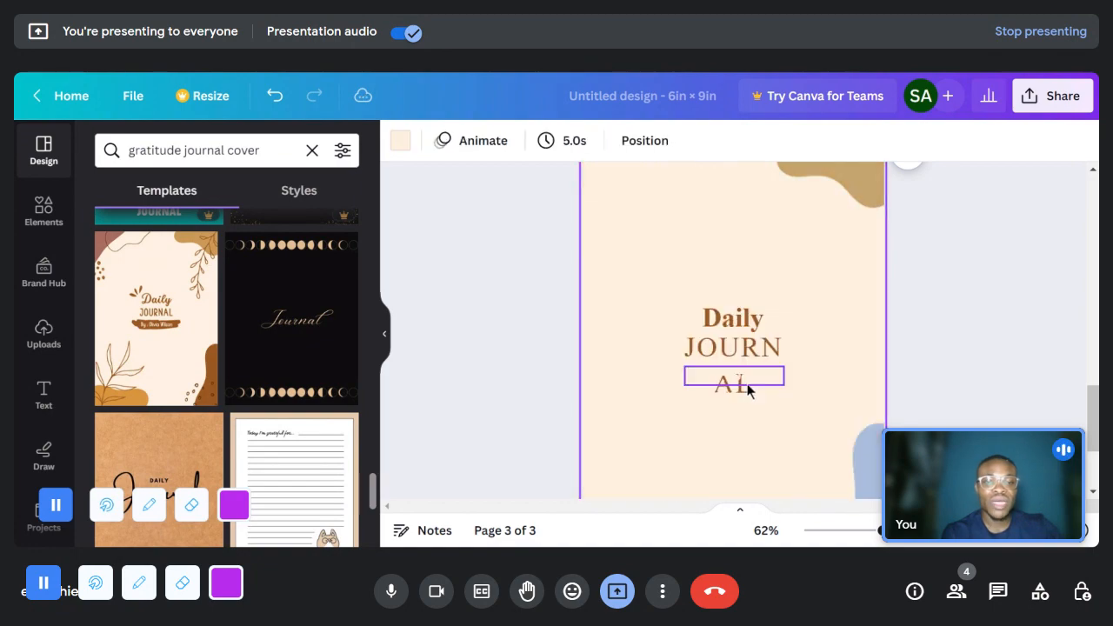
- Replace the third page's design with the black Journal cover decorated with gold moon phases
{"action": "scroll", "coordinate": [320, 348], "scroll_direction": "down", "scroll_amount": 2}
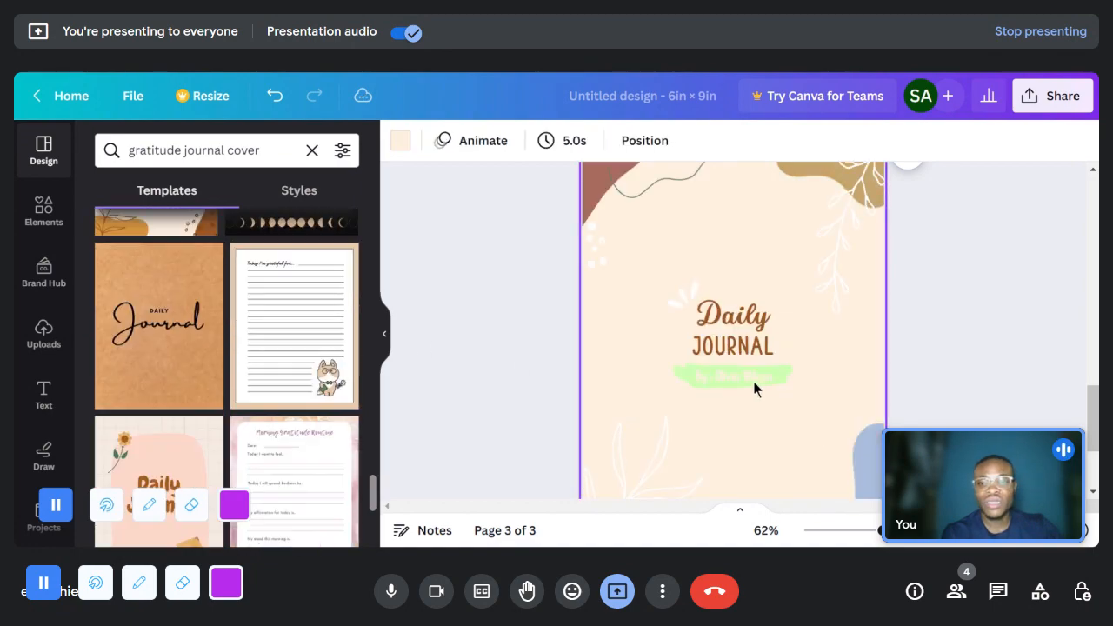
{"action": "scroll", "coordinate": [613, 361], "scroll_direction": "up", "scroll_amount": 1}
{"action": "scroll", "coordinate": [376, 335], "scroll_direction": "up", "scroll_amount": 3}
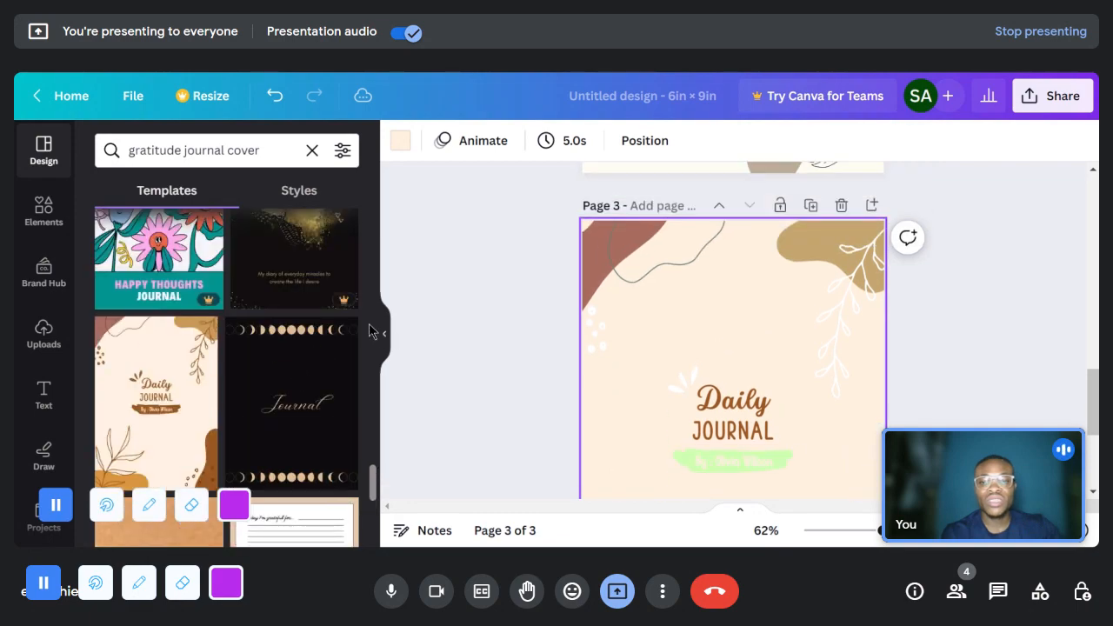
{"action": "left_click", "coordinate": [300, 381]}
{"action": "scroll", "coordinate": [783, 409], "scroll_direction": "down", "scroll_amount": 1}
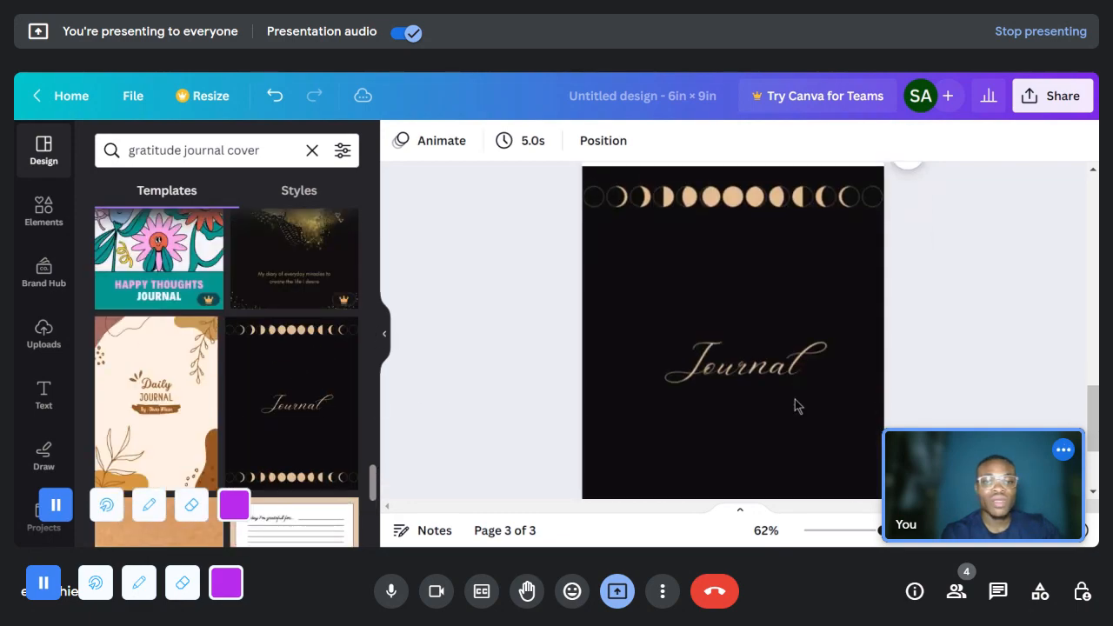
{"action": "scroll", "coordinate": [718, 379], "scroll_direction": "down", "scroll_amount": 2}
{"action": "scroll", "coordinate": [698, 347], "scroll_direction": "up", "scroll_amount": 1}
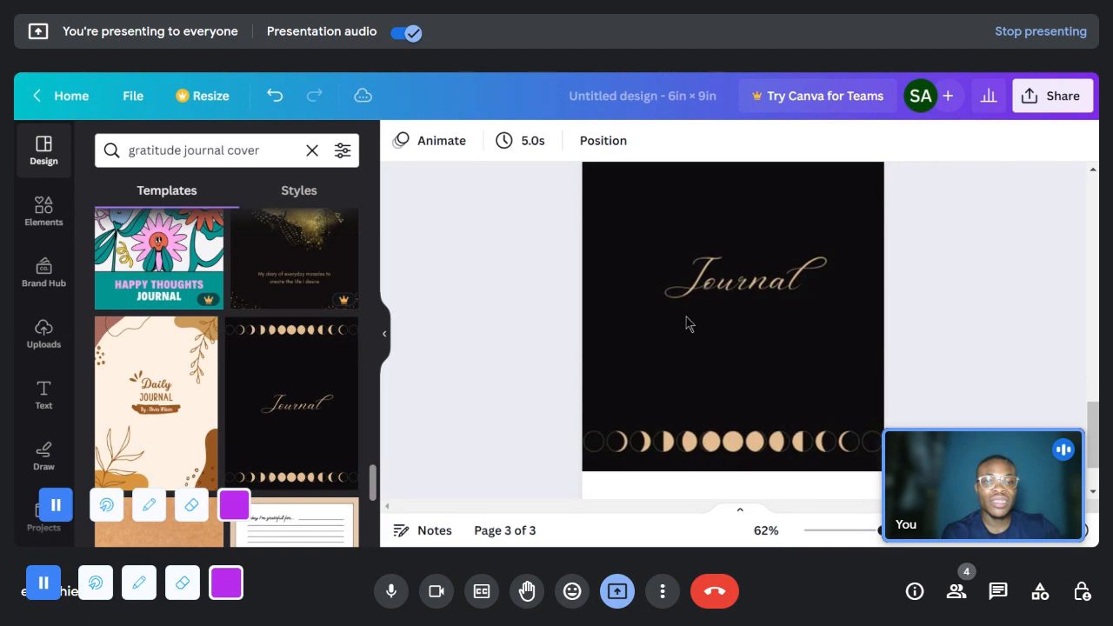
- Replace the third page's design with the white, black-bordered Journal cover showing joined hands holding flowers
{"action": "scroll", "coordinate": [219, 375], "scroll_direction": "down", "scroll_amount": 5}
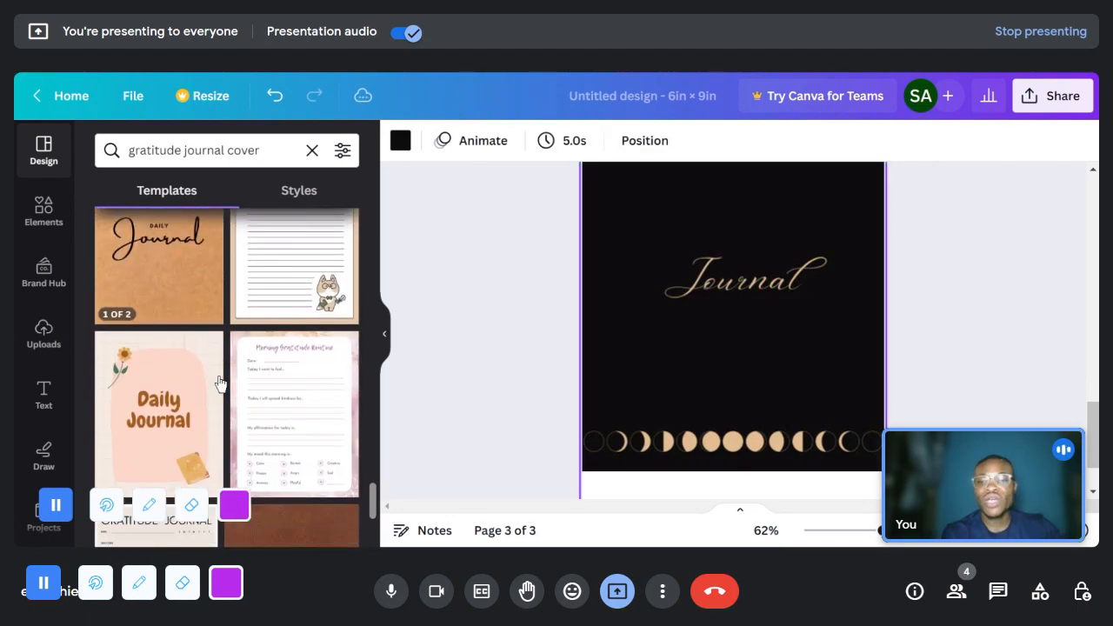
{"action": "scroll", "coordinate": [219, 382], "scroll_direction": "down", "scroll_amount": 1}
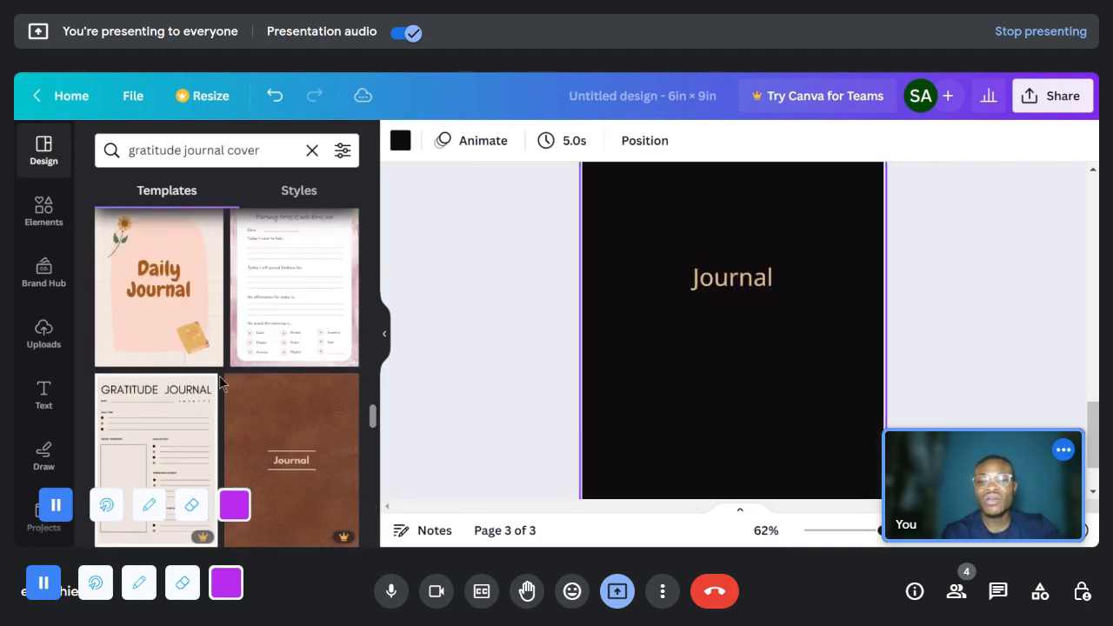
{"action": "scroll", "coordinate": [219, 383], "scroll_direction": "down", "scroll_amount": 4}
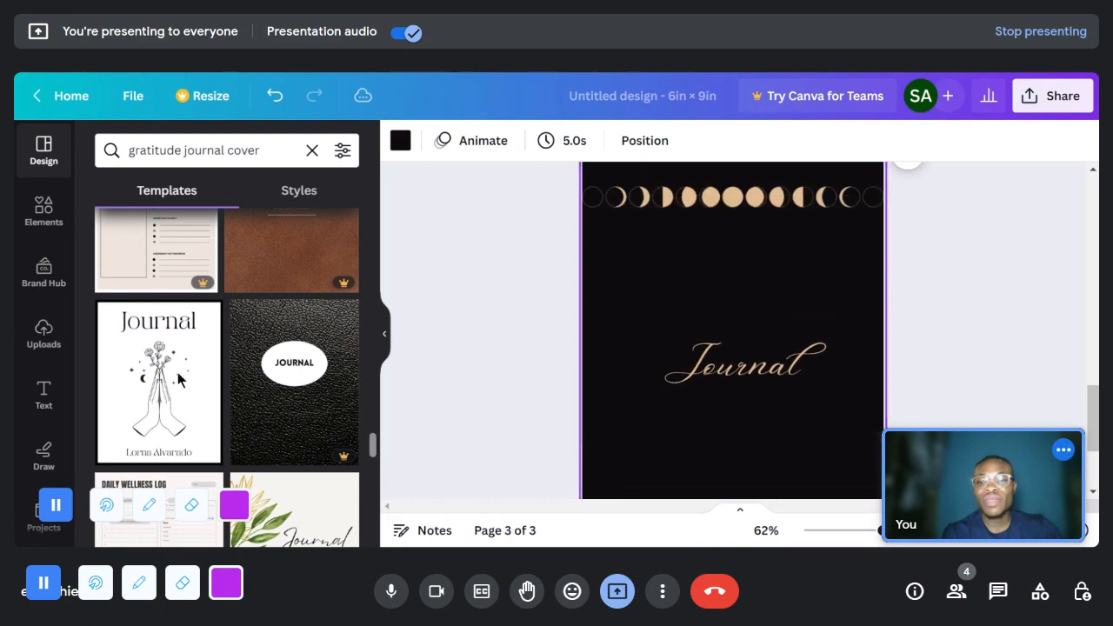
{"action": "left_click", "coordinate": [149, 362]}
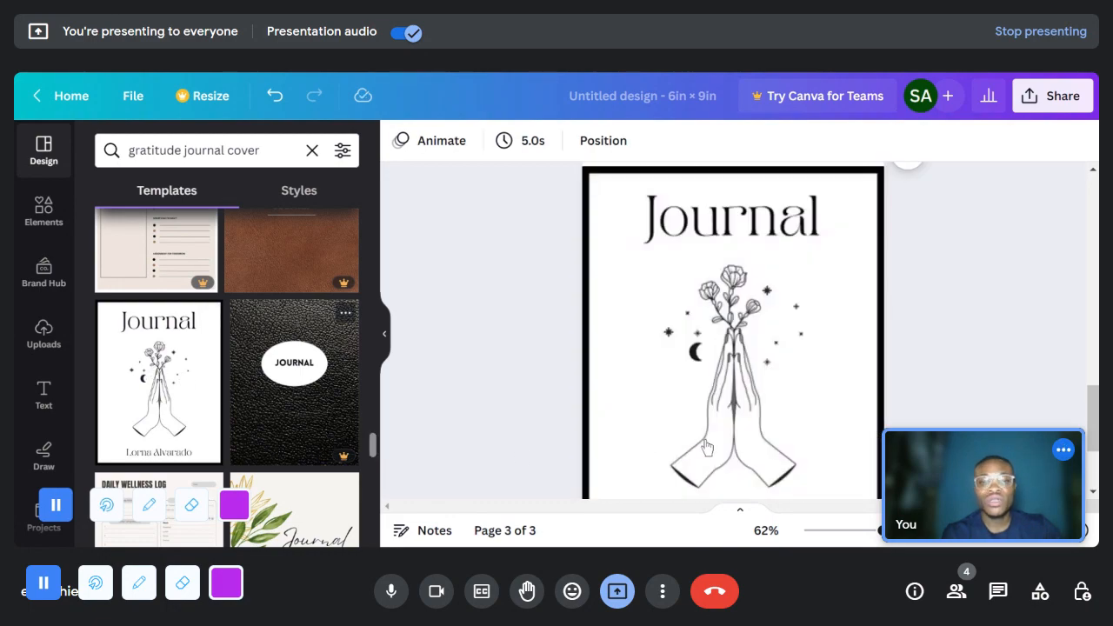
- Try deleting the joined-hands illustration from the third page's Journal cover, and restore it
{"action": "left_click", "coordinate": [741, 423]}
{"action": "scroll", "coordinate": [756, 408], "scroll_direction": "down", "scroll_amount": 3}
{"action": "scroll", "coordinate": [765, 397], "scroll_direction": "up", "scroll_amount": 5}
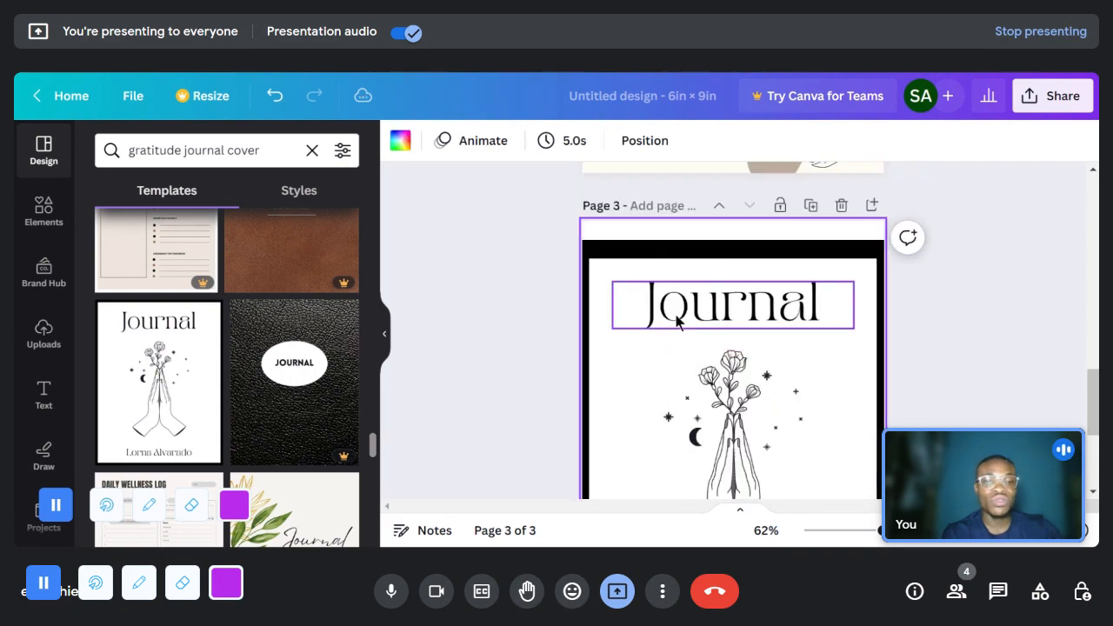
{"action": "key", "text": "Delete"}
{"action": "scroll", "coordinate": [752, 396], "scroll_direction": "down", "scroll_amount": 2}
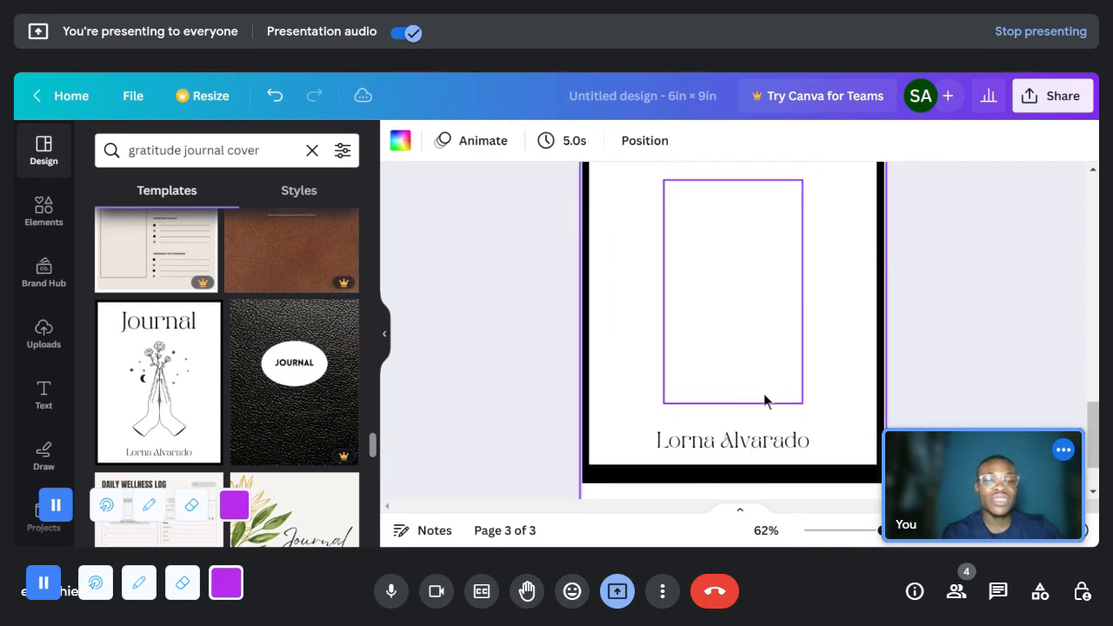
{"action": "key", "text": "ctrl+z"}
- Replace the third page's design with the pink Woman Journal cover showing a line-drawn woman and butterfly
{"action": "scroll", "coordinate": [296, 374], "scroll_direction": "down", "scroll_amount": 5}
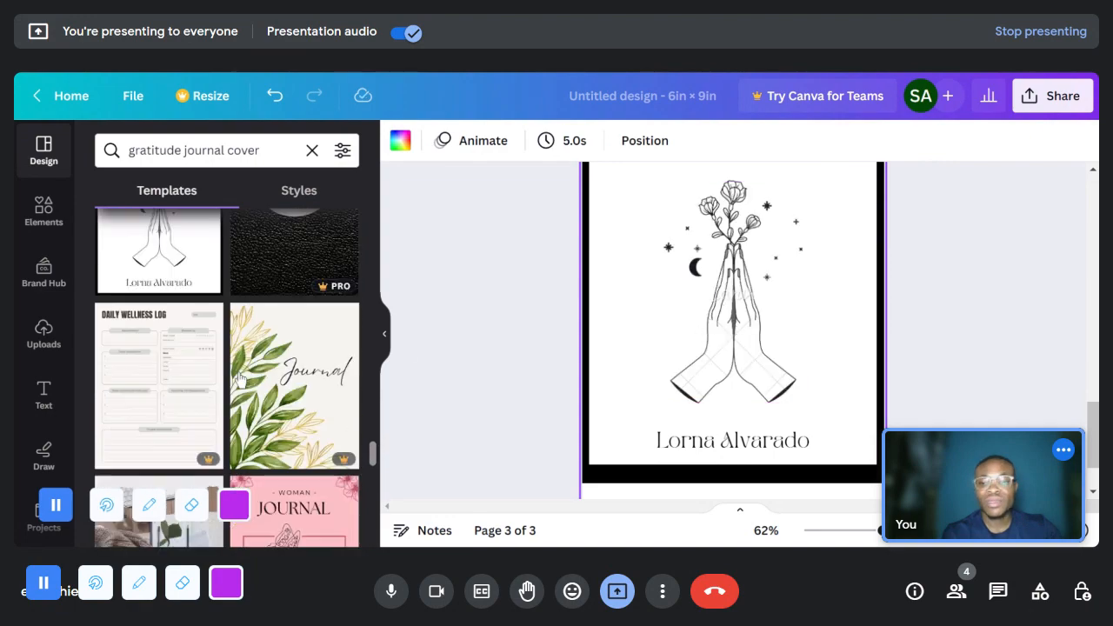
{"action": "scroll", "coordinate": [844, 402], "scroll_direction": "down", "scroll_amount": 2}
{"action": "scroll", "coordinate": [280, 387], "scroll_direction": "down", "scroll_amount": 3}
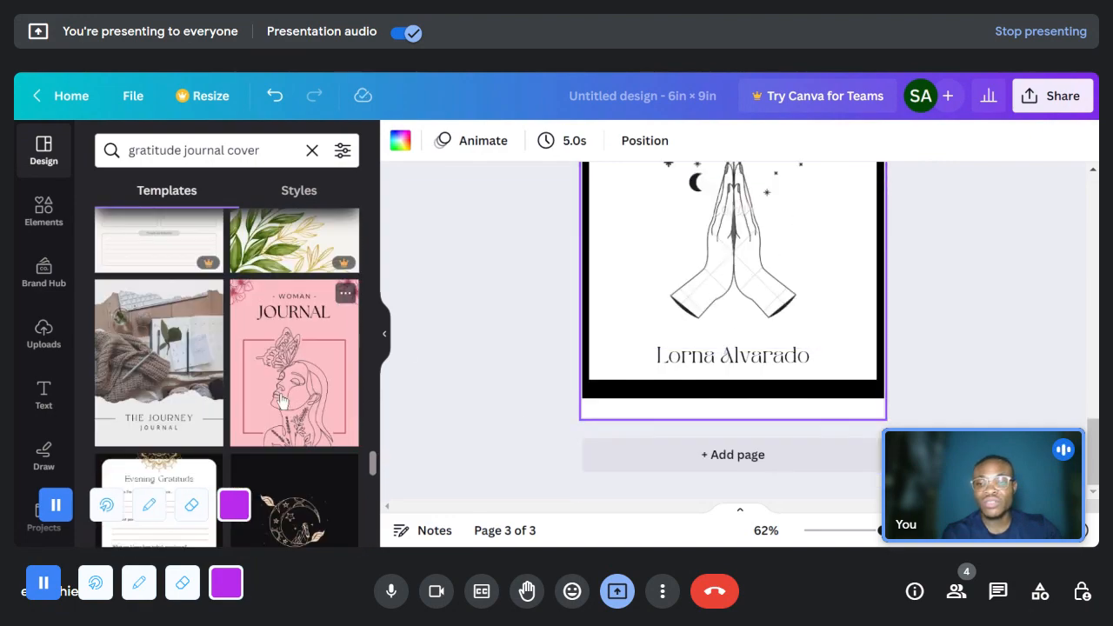
{"action": "scroll", "coordinate": [432, 373], "scroll_direction": "up", "scroll_amount": 2}
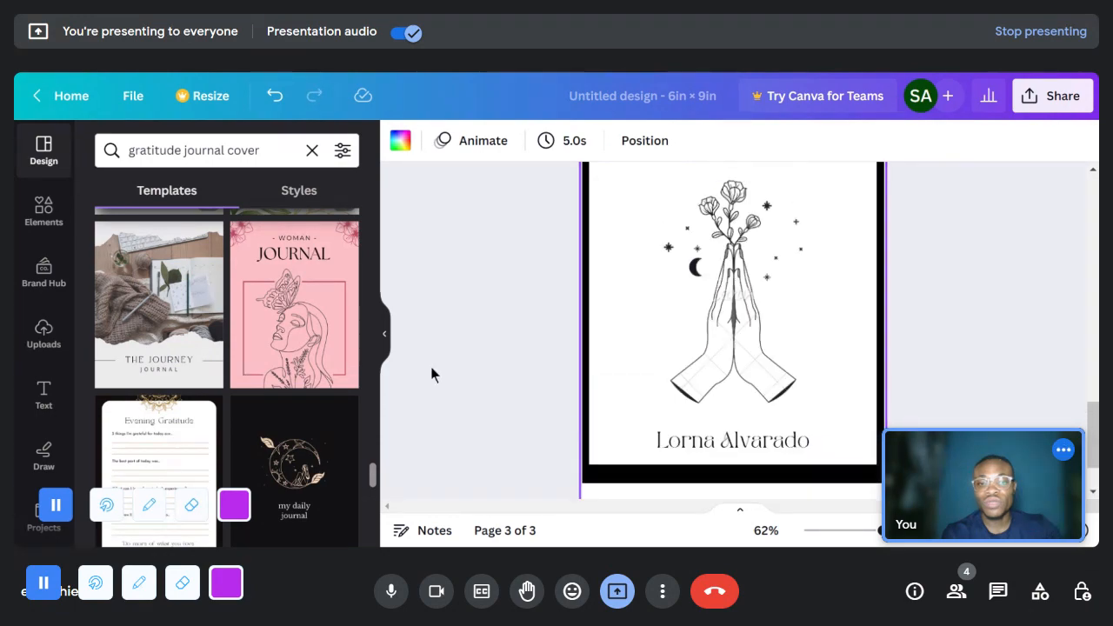
{"action": "left_click", "coordinate": [351, 316]}
{"action": "scroll", "coordinate": [737, 355], "scroll_direction": "up", "scroll_amount": 4}
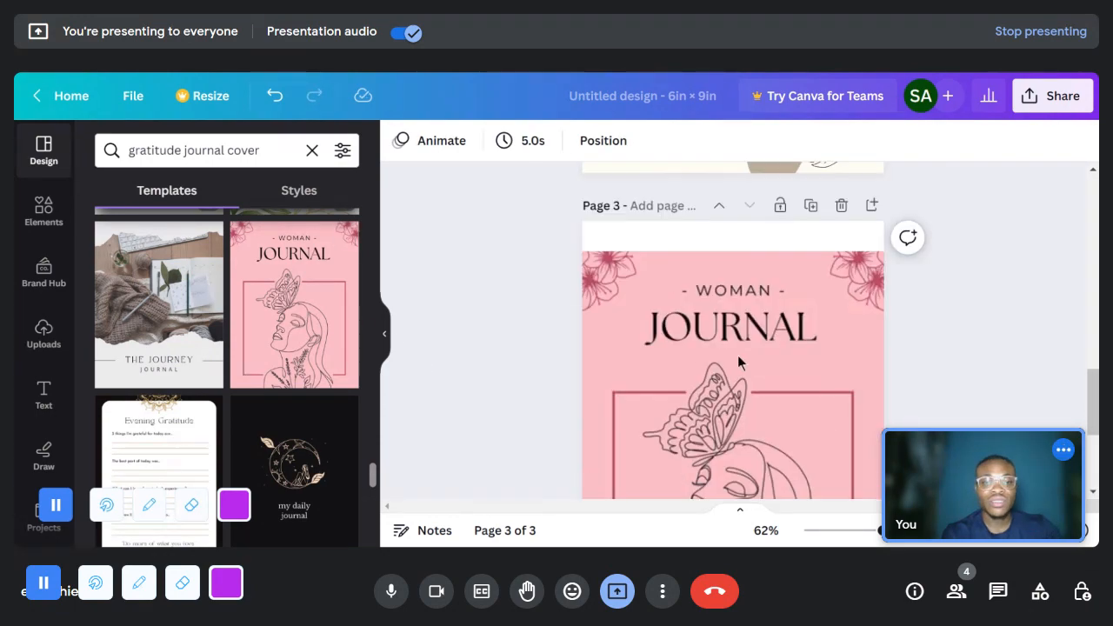
{"action": "scroll", "coordinate": [775, 306], "scroll_direction": "down", "scroll_amount": 2}
{"action": "scroll", "coordinate": [777, 325], "scroll_direction": "down", "scroll_amount": 2}
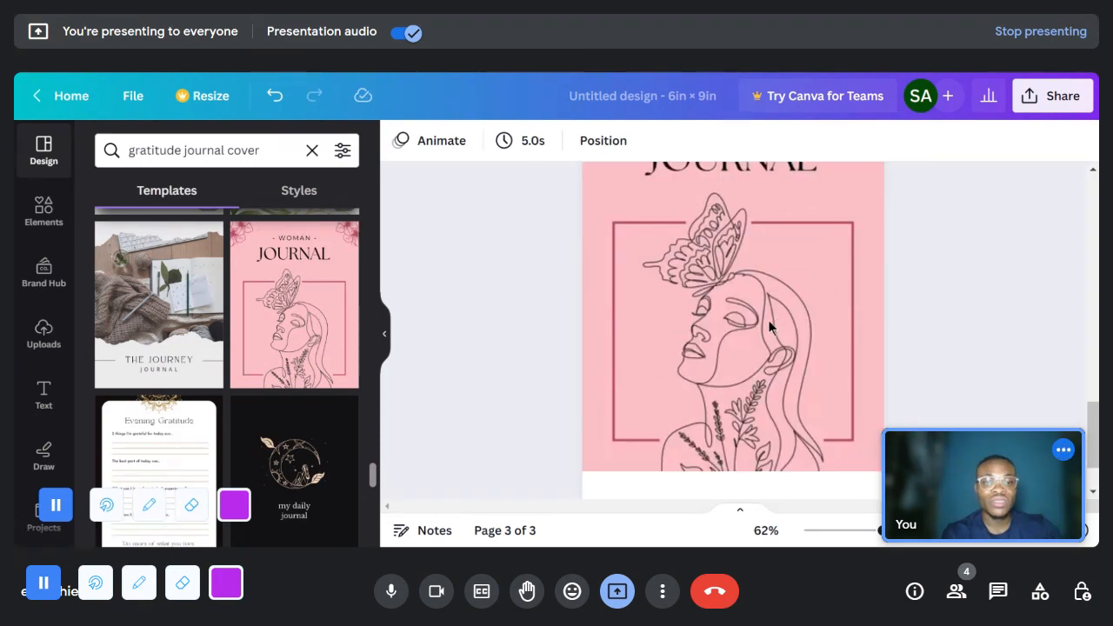
- Replace the third page's design with the multicoloured floral Journal Daily Planner cover from the gratitude journal cover templates
{"action": "scroll", "coordinate": [193, 368], "scroll_direction": "down", "scroll_amount": 5}
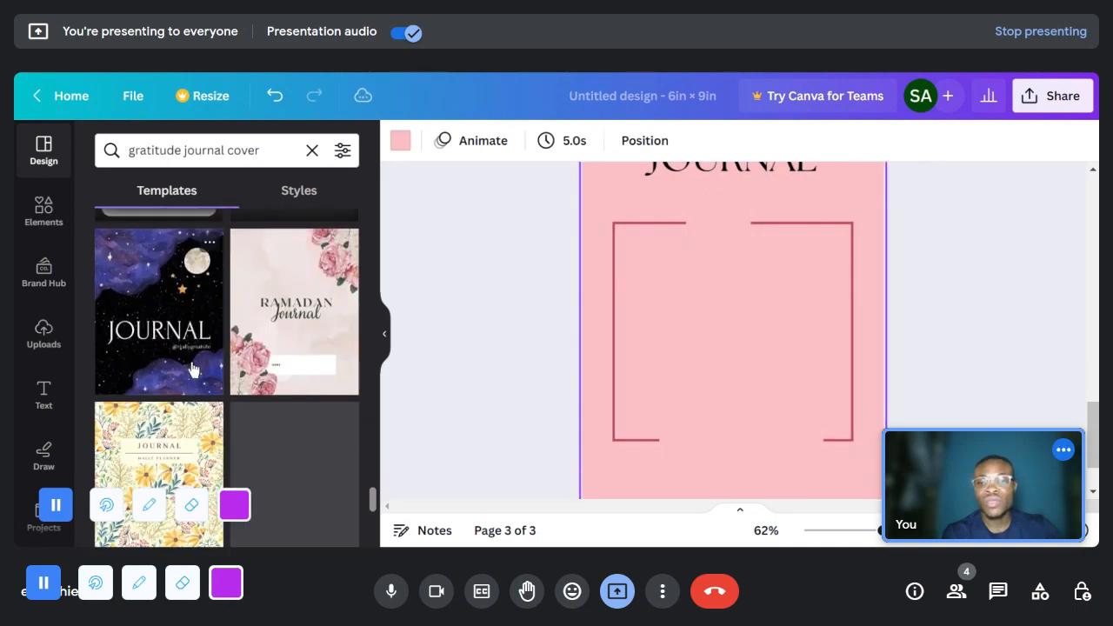
{"action": "scroll", "coordinate": [280, 399], "scroll_direction": "down", "scroll_amount": 2}
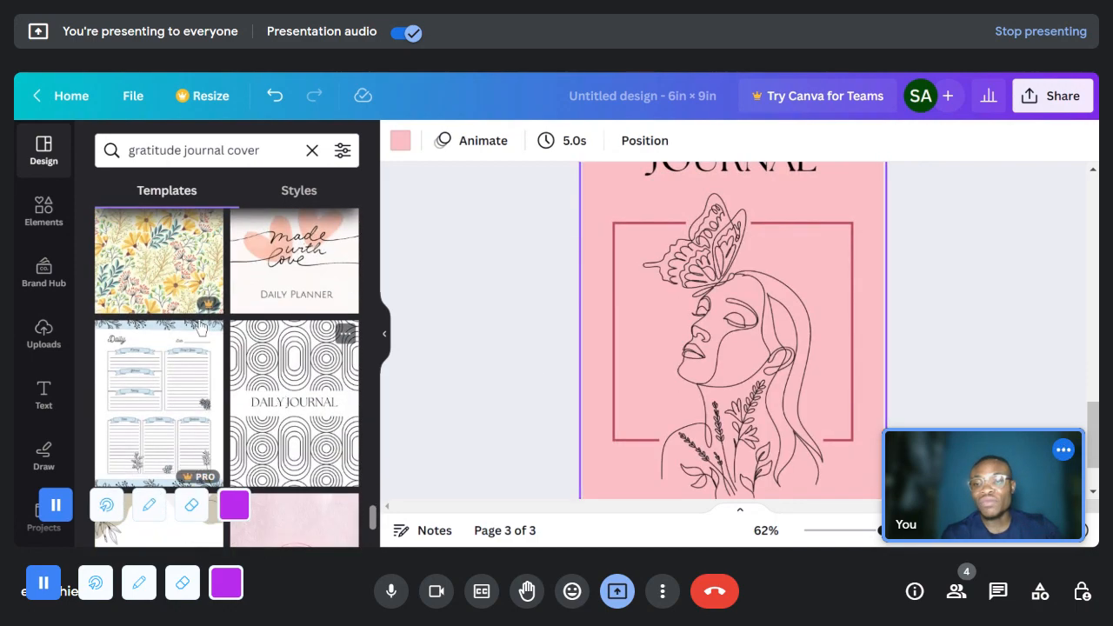
{"action": "scroll", "coordinate": [204, 362], "scroll_direction": "down", "scroll_amount": 2}
{"action": "scroll", "coordinate": [213, 373], "scroll_direction": "down", "scroll_amount": 1}
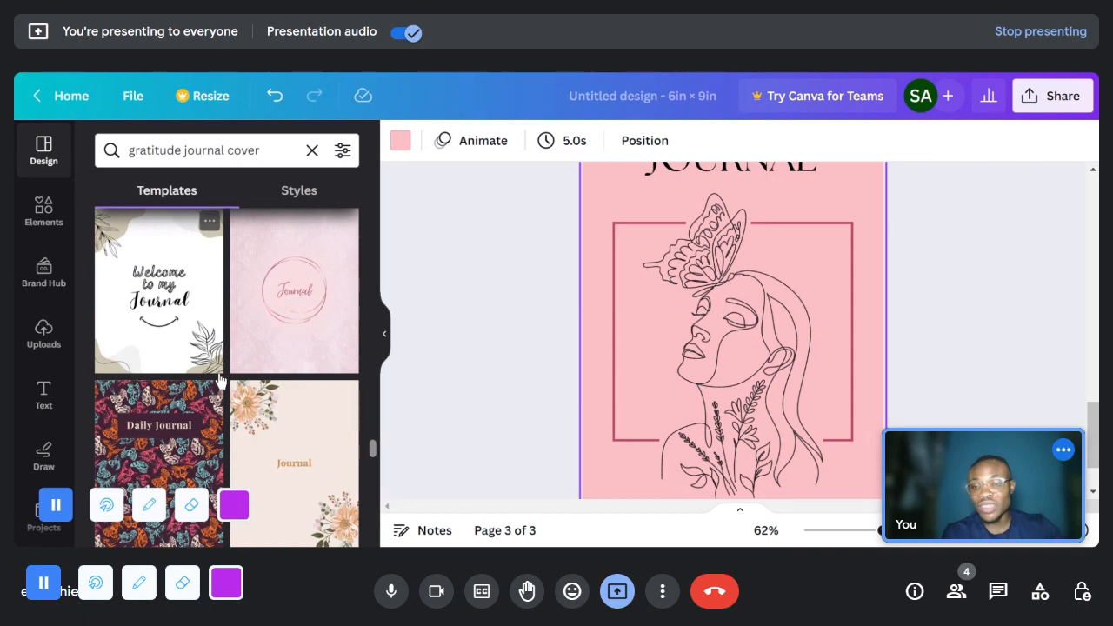
{"action": "scroll", "coordinate": [219, 379], "scroll_direction": "down", "scroll_amount": 5}
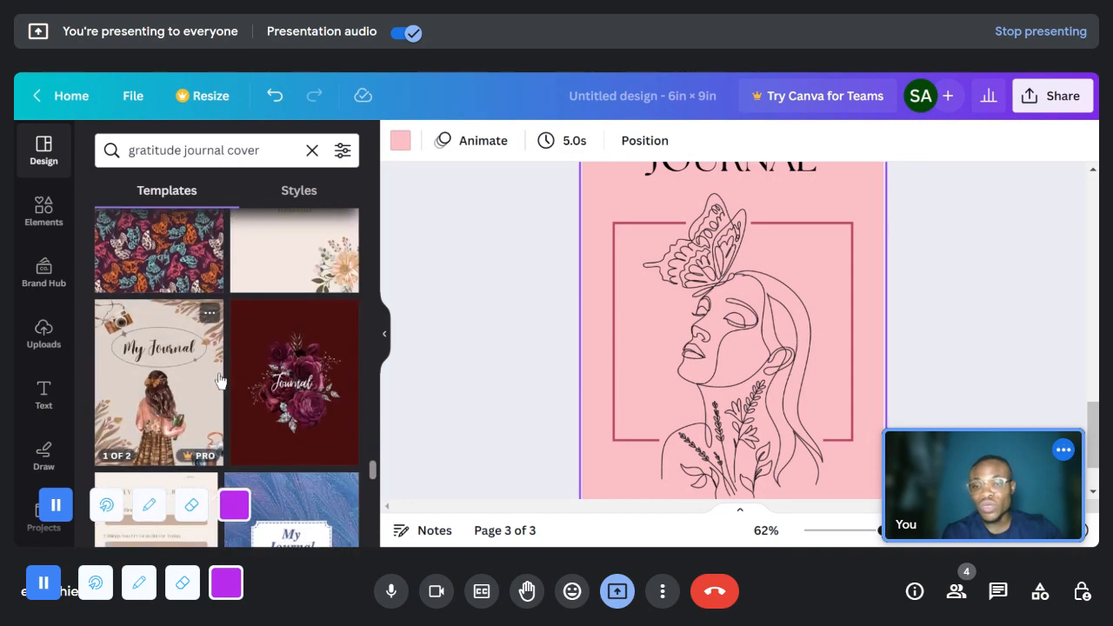
{"action": "scroll", "coordinate": [219, 380], "scroll_direction": "down", "scroll_amount": 6}
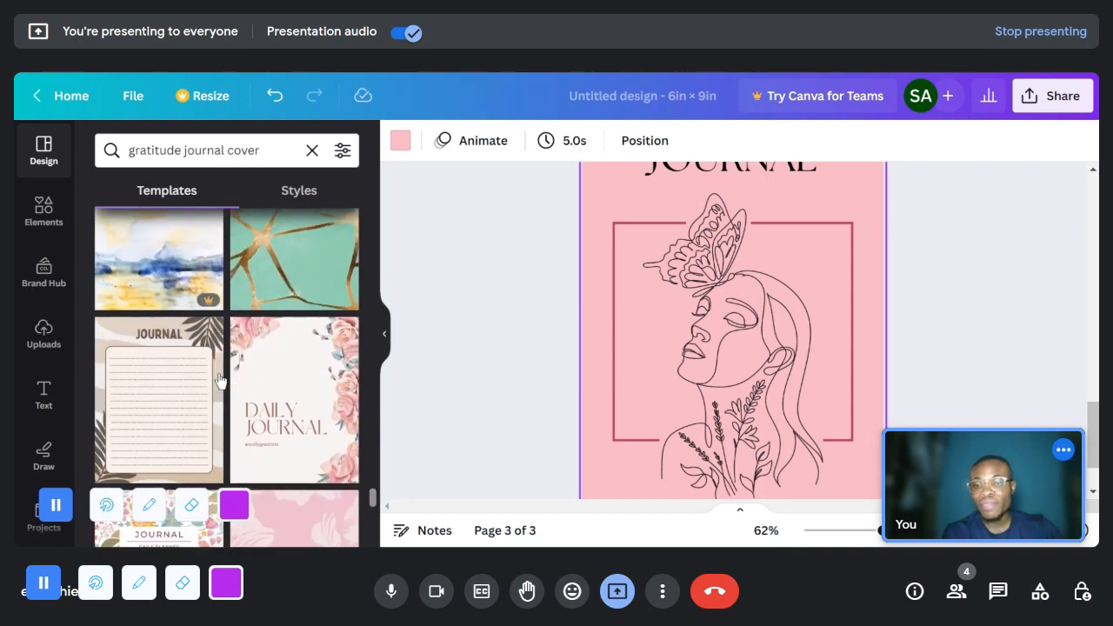
{"action": "scroll", "coordinate": [219, 380], "scroll_direction": "down", "scroll_amount": 1}
{"action": "scroll", "coordinate": [219, 380], "scroll_direction": "down", "scroll_amount": 2}
{"action": "scroll", "coordinate": [219, 380], "scroll_direction": "up", "scroll_amount": 2}
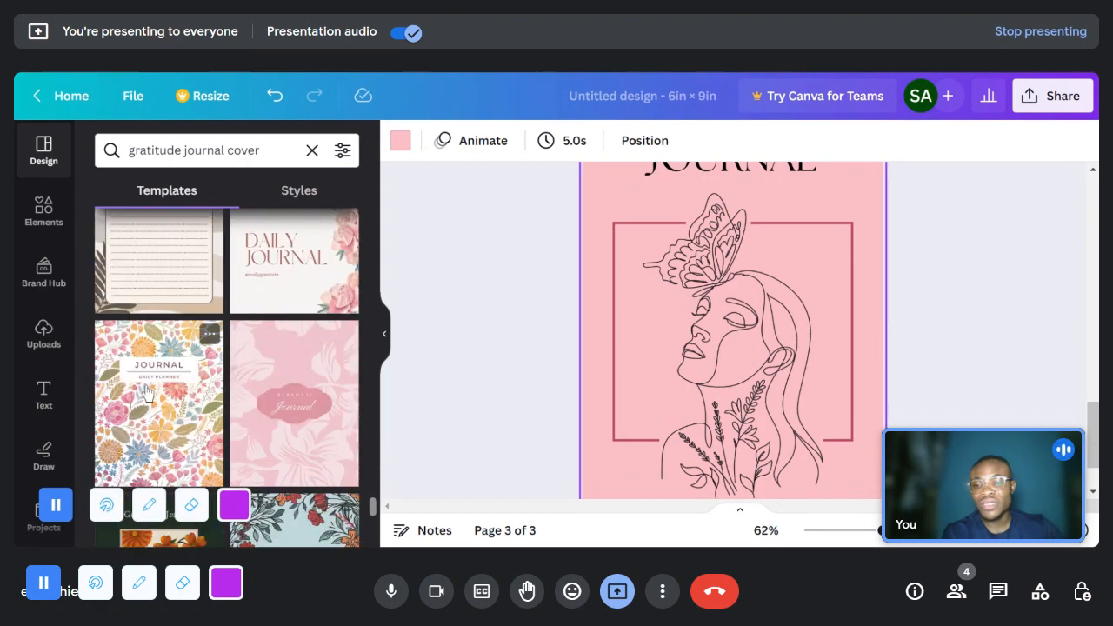
{"action": "left_click", "coordinate": [146, 392]}
{"action": "scroll", "coordinate": [795, 352], "scroll_direction": "up", "scroll_amount": 2}
{"action": "scroll", "coordinate": [796, 352], "scroll_direction": "down", "scroll_amount": 2}
- Try deleting the floral background image from the third page's Journal Daily Planner cover, and restore it
{"action": "left_click", "coordinate": [752, 409]}
{"action": "key", "text": "Delete"}
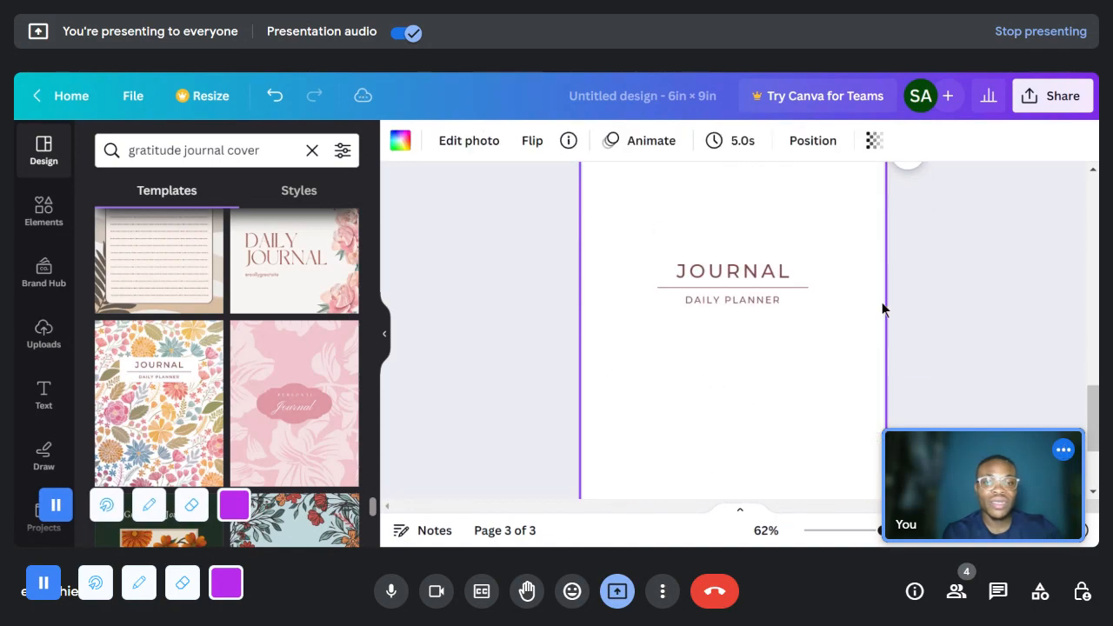
{"action": "key", "text": "ctrl+z"}
- Browse further gratitude journal cover templates and compare them with the floral cover on the third page
{"action": "scroll", "coordinate": [276, 419], "scroll_direction": "down", "scroll_amount": 3}
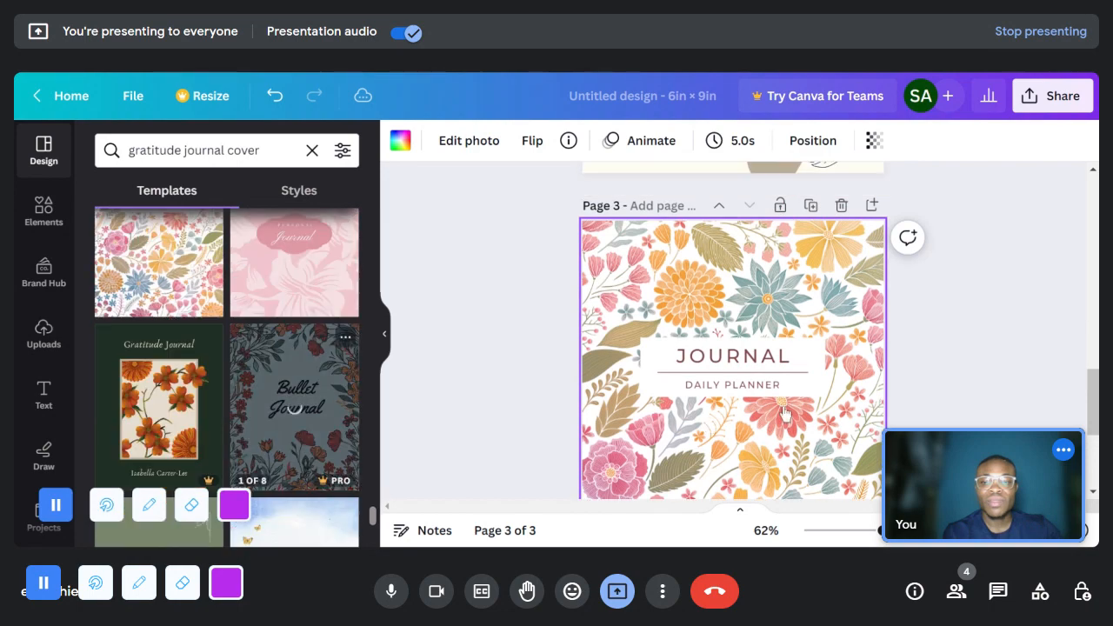
{"action": "scroll", "coordinate": [785, 413], "scroll_direction": "down", "scroll_amount": 4}
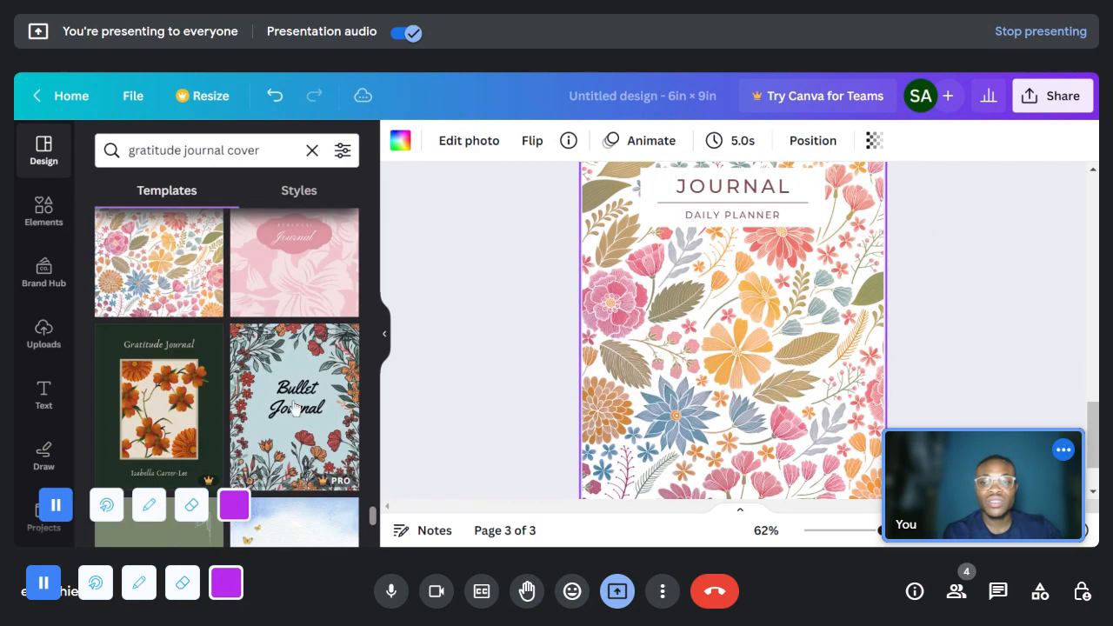
{"action": "scroll", "coordinate": [196, 375], "scroll_direction": "down", "scroll_amount": 3}
{"action": "scroll", "coordinate": [197, 376], "scroll_direction": "down", "scroll_amount": 6}
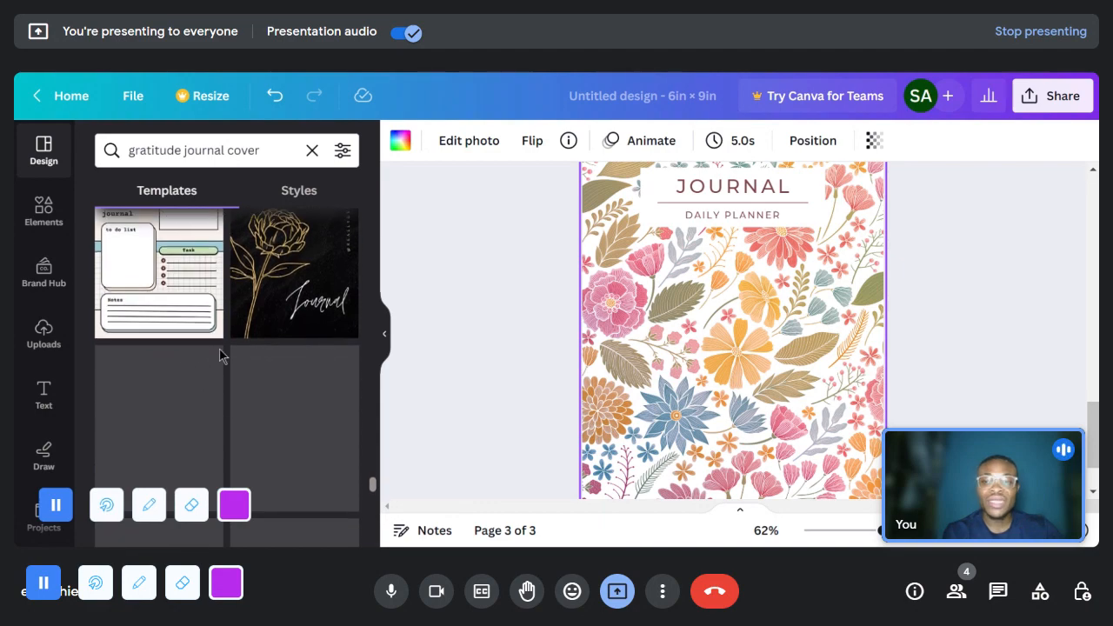
{"action": "scroll", "coordinate": [230, 359], "scroll_direction": "down", "scroll_amount": 2}
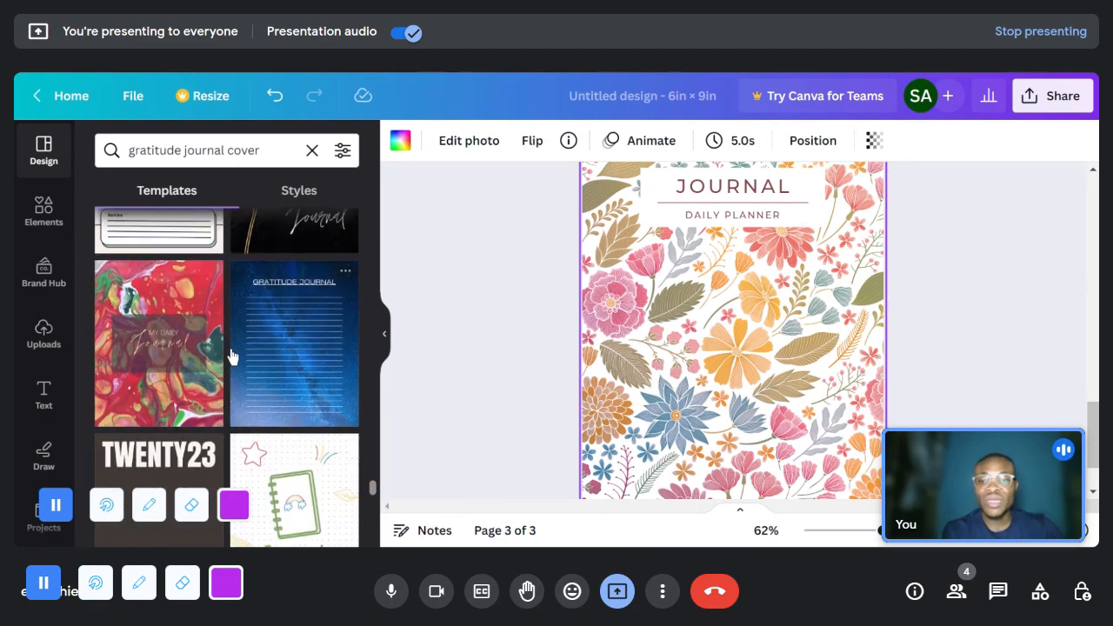
{"action": "scroll", "coordinate": [232, 357], "scroll_direction": "down", "scroll_amount": 2}
{"action": "scroll", "coordinate": [233, 356], "scroll_direction": "down", "scroll_amount": 3}
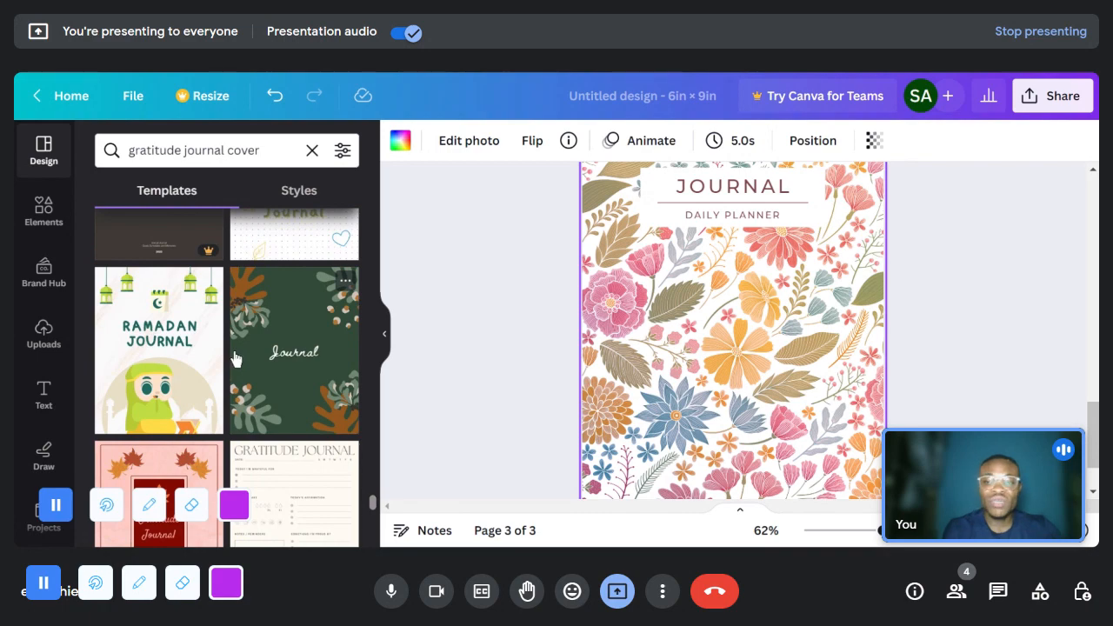
{"action": "scroll", "coordinate": [232, 356], "scroll_direction": "down", "scroll_amount": 2}
{"action": "scroll", "coordinate": [241, 390], "scroll_direction": "down", "scroll_amount": 2}
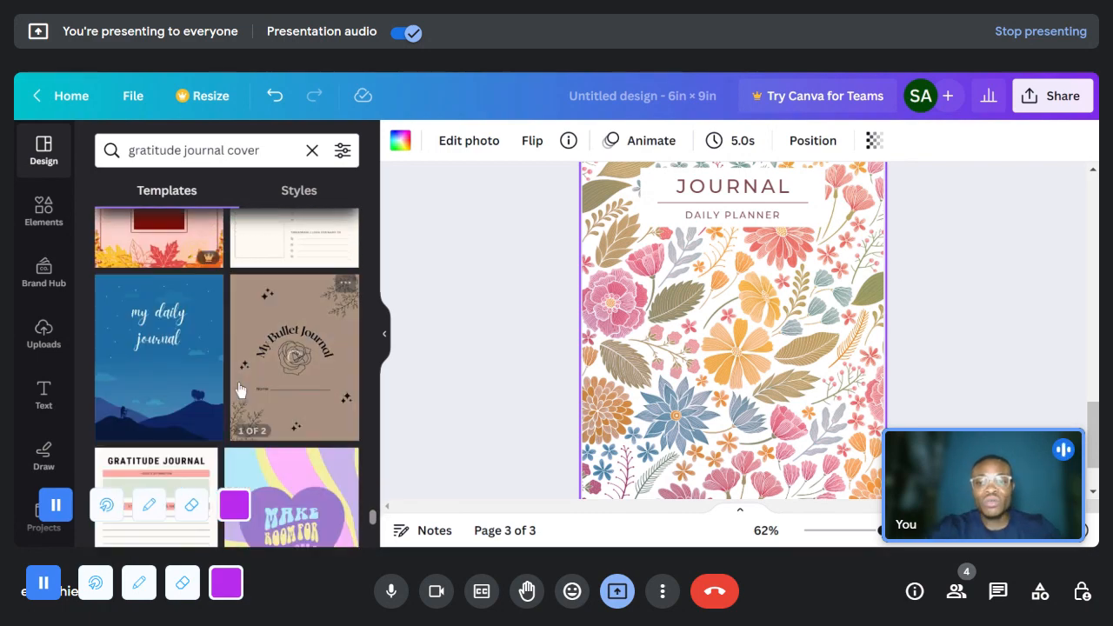
{"action": "scroll", "coordinate": [241, 390], "scroll_direction": "down", "scroll_amount": 2}
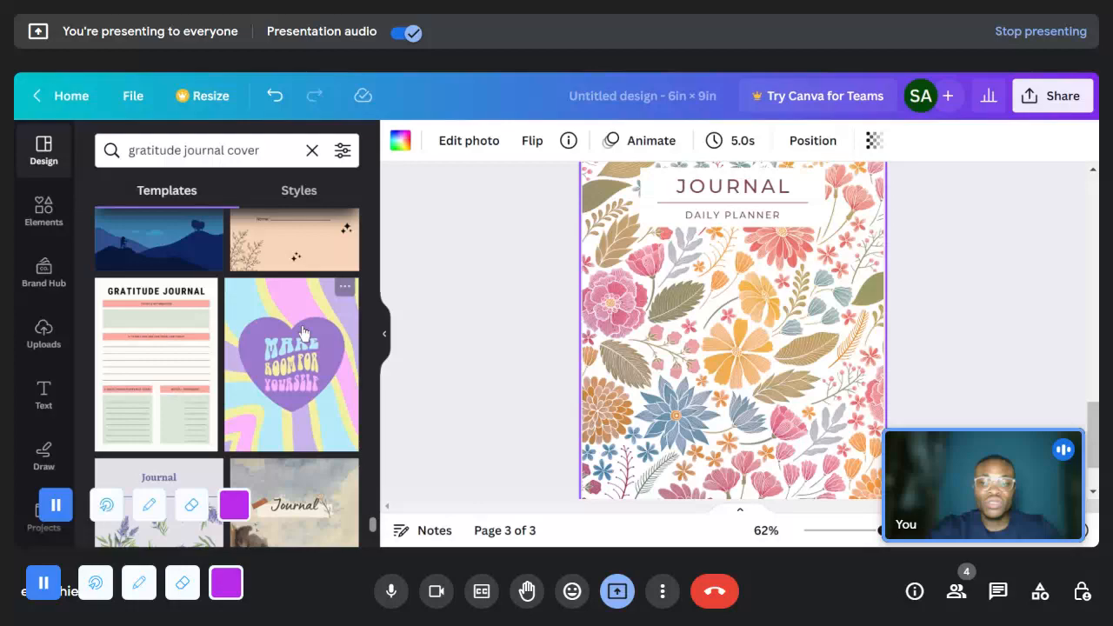
{"action": "scroll", "coordinate": [304, 333], "scroll_direction": "down", "scroll_amount": 2}
{"action": "scroll", "coordinate": [757, 374], "scroll_direction": "up", "scroll_amount": 1}
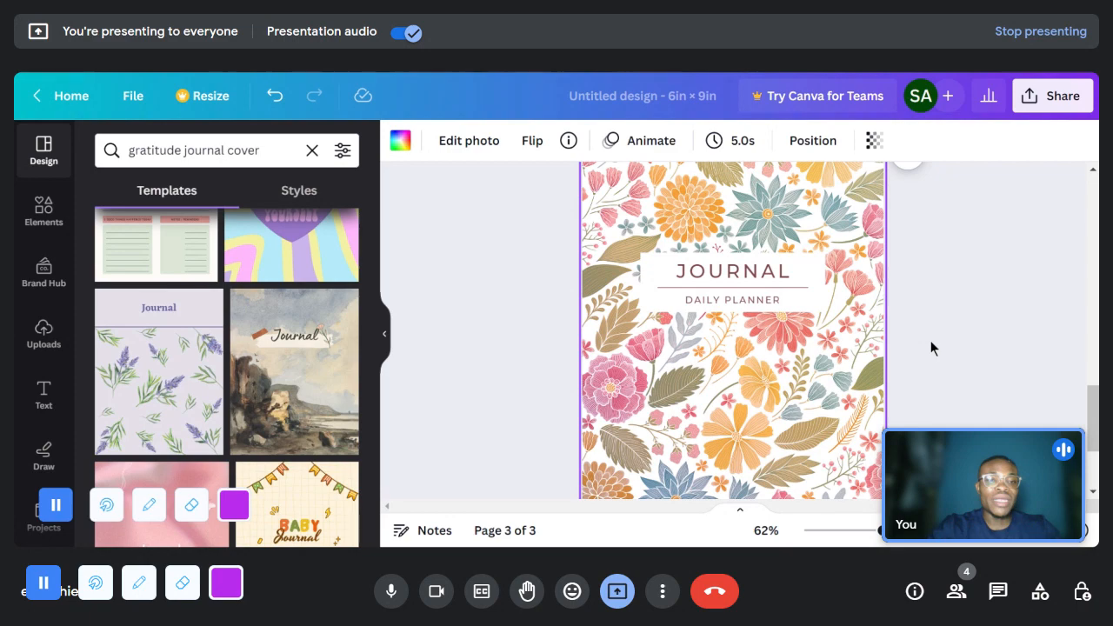
{"action": "scroll", "coordinate": [930, 340], "scroll_direction": "up", "scroll_amount": 1}
{"action": "scroll", "coordinate": [931, 340], "scroll_direction": "down", "scroll_amount": 1}
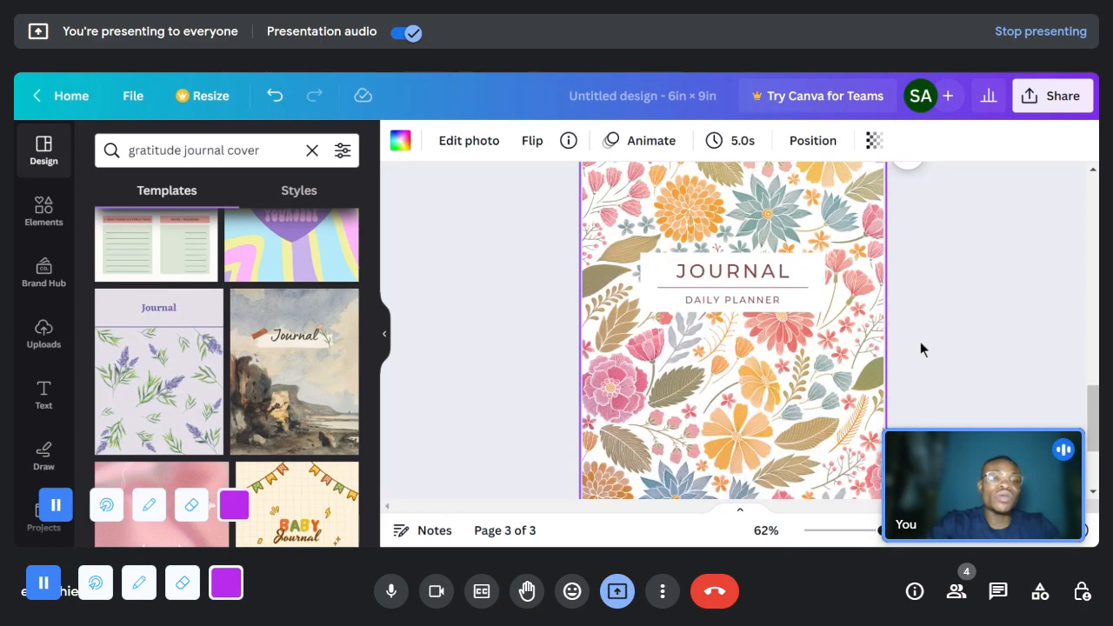
- Examine the title block and floral background image of the third page's cover at 49% zoom
{"action": "left_click", "coordinate": [720, 274]}
{"action": "scroll", "coordinate": [818, 342], "scroll_direction": "up", "scroll_amount": 2}
{"action": "scroll", "coordinate": [818, 343], "scroll_direction": "down", "scroll_amount": 2}
{"action": "left_click", "coordinate": [1007, 300]}
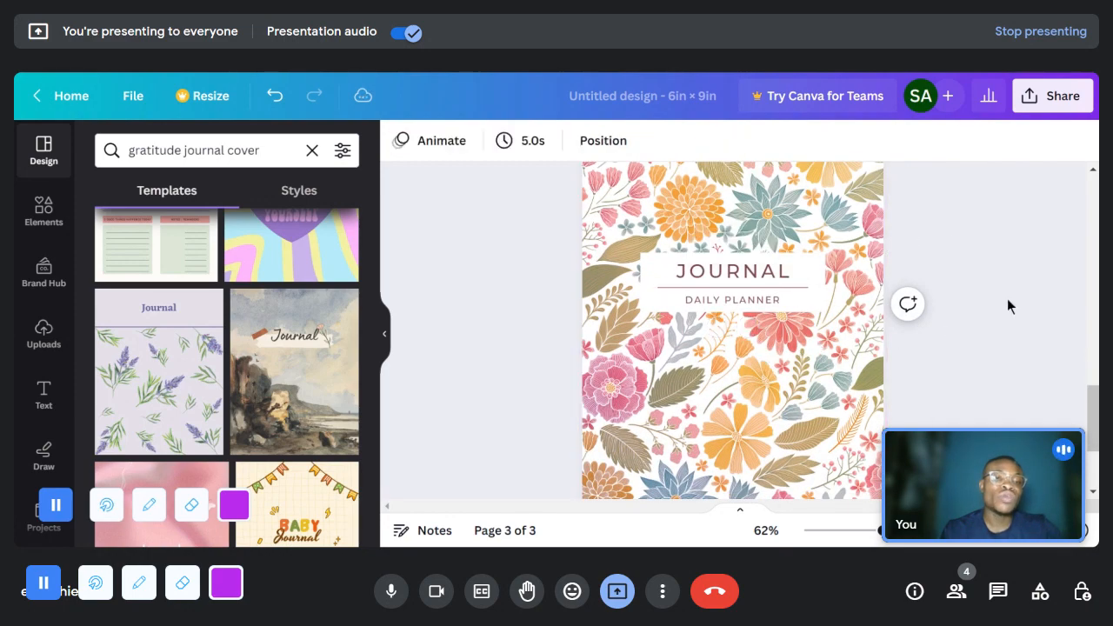
{"action": "left_click", "coordinate": [641, 217]}
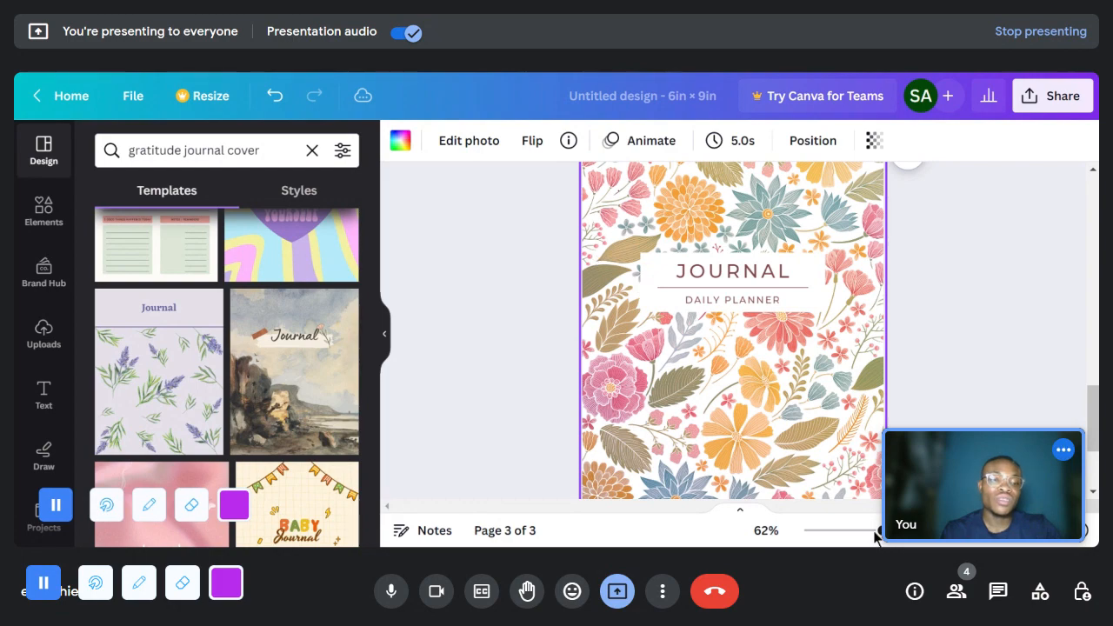
{"action": "scroll", "coordinate": [823, 298], "scroll_direction": "up", "scroll_amount": 5}
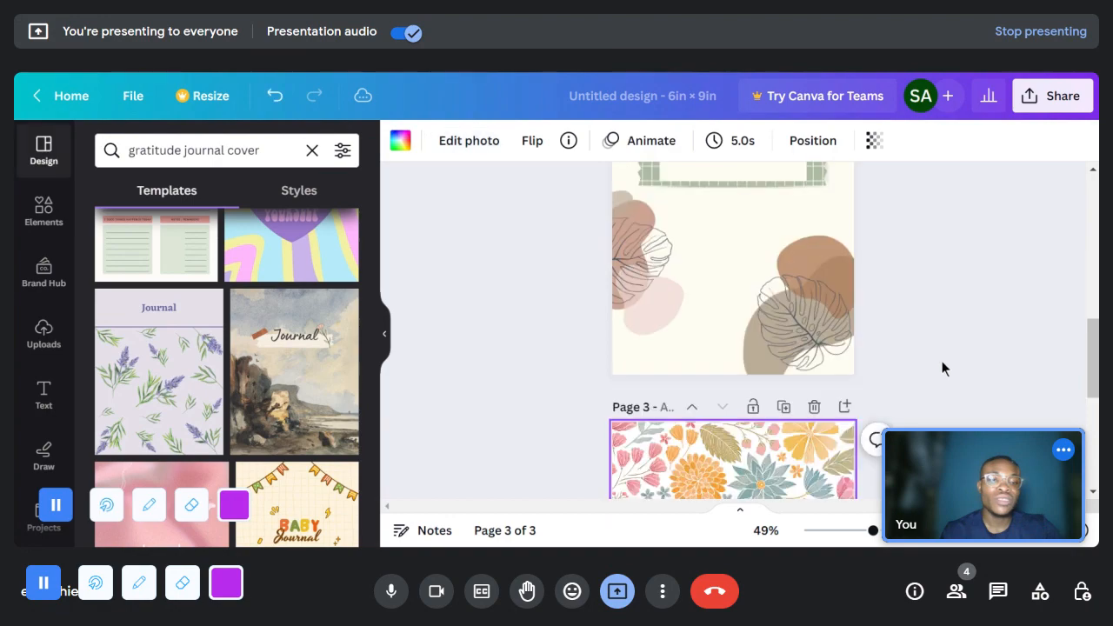
{"action": "scroll", "coordinate": [941, 360], "scroll_direction": "down", "scroll_amount": 3}
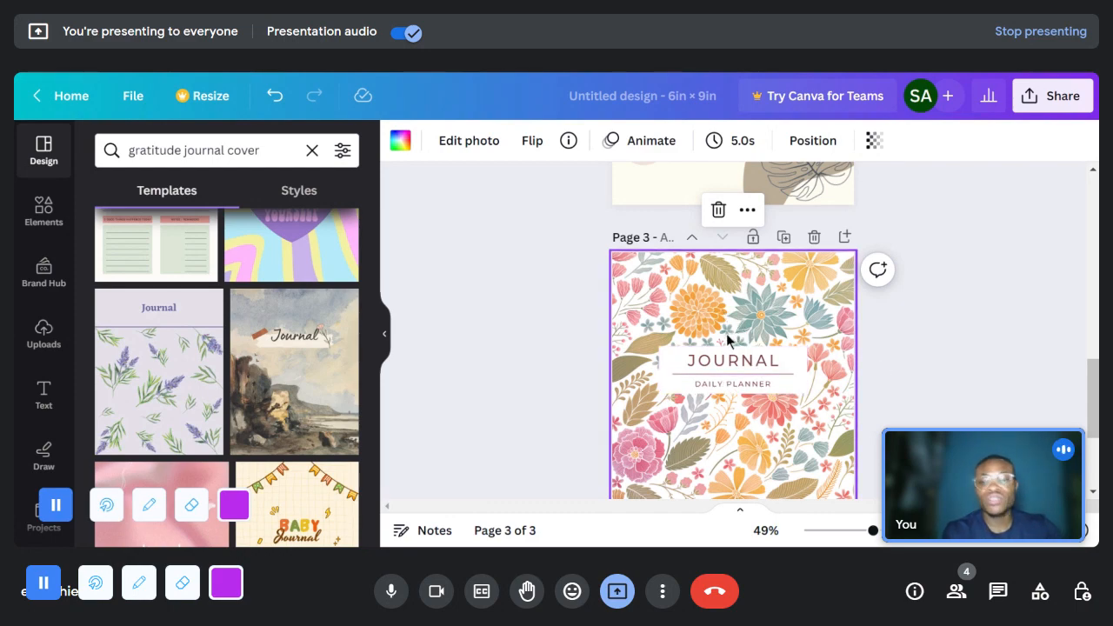
{"action": "scroll", "coordinate": [713, 337], "scroll_direction": "down", "scroll_amount": 2}
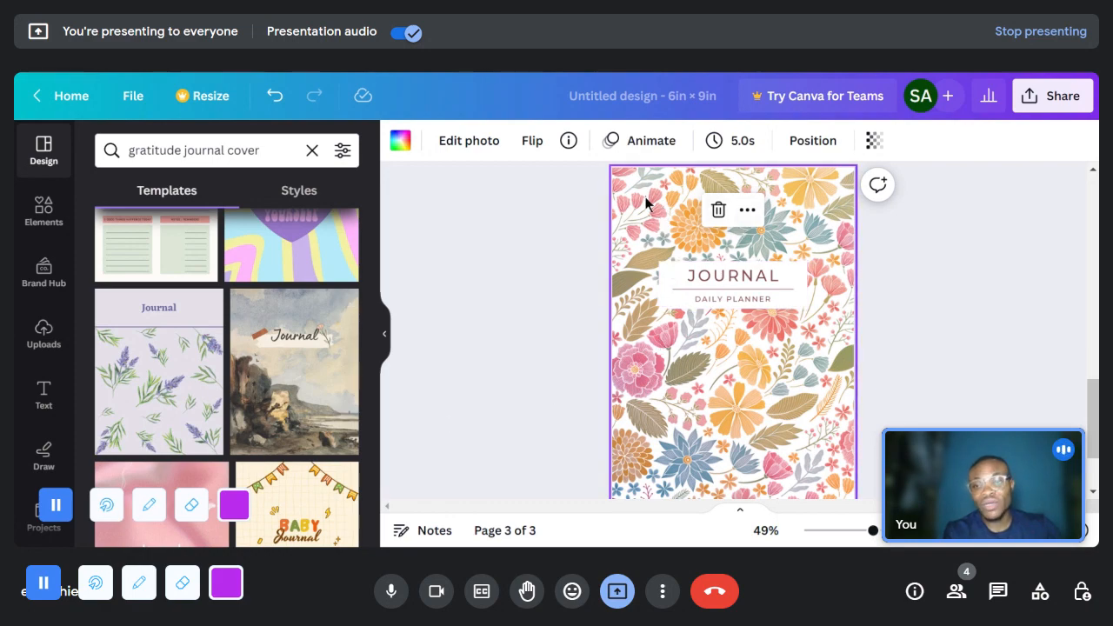
- Search the photo library for "flower background" and look through the results
{"action": "scroll", "coordinate": [59, 374], "scroll_direction": "down", "scroll_amount": 3}
{"action": "scroll", "coordinate": [59, 373], "scroll_direction": "down", "scroll_amount": 3}
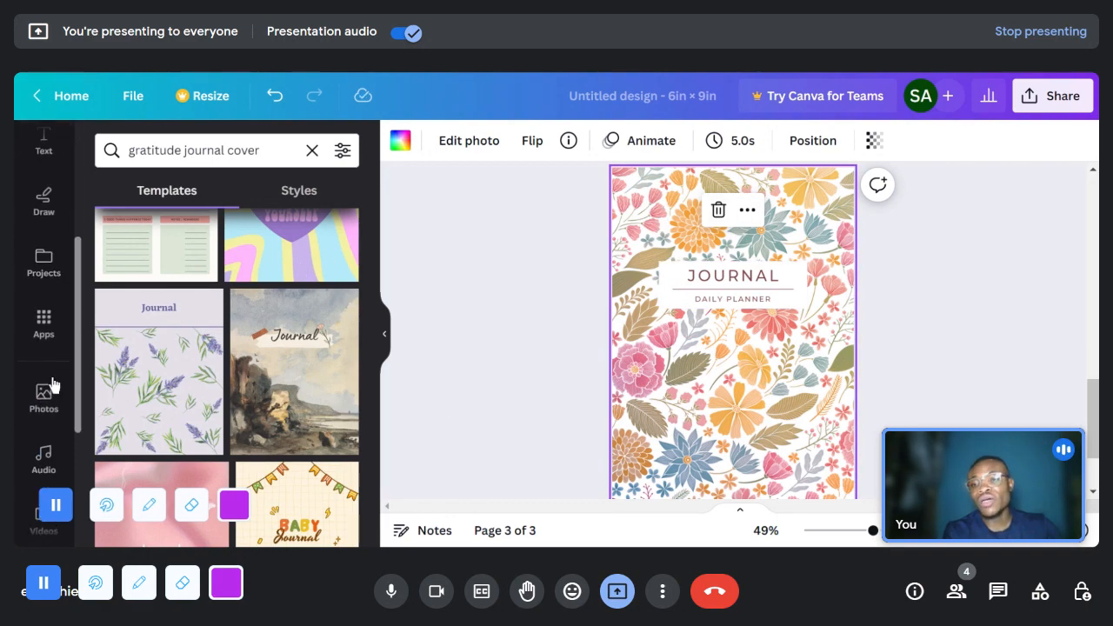
{"action": "left_click", "coordinate": [45, 318]}
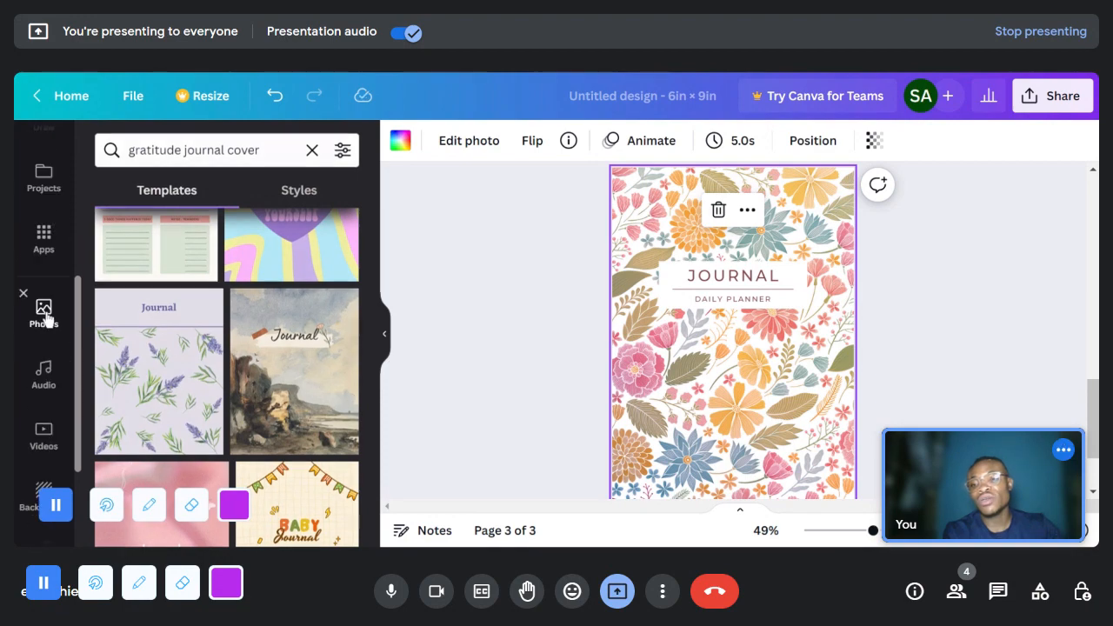
{"action": "left_click", "coordinate": [173, 150]}
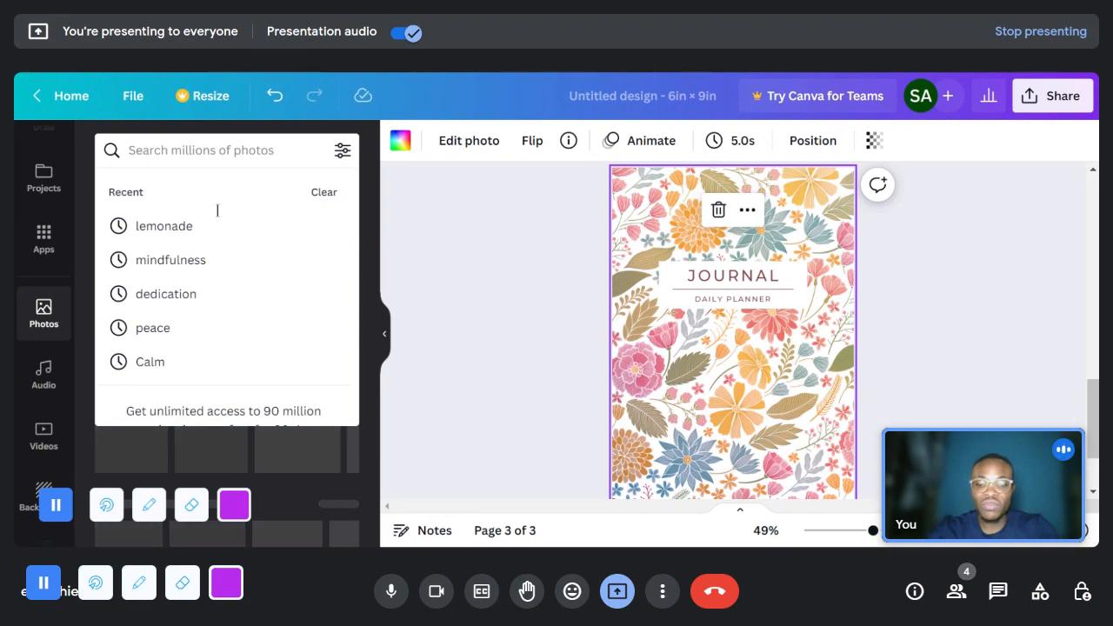
{"action": "type", "text": "flo"}
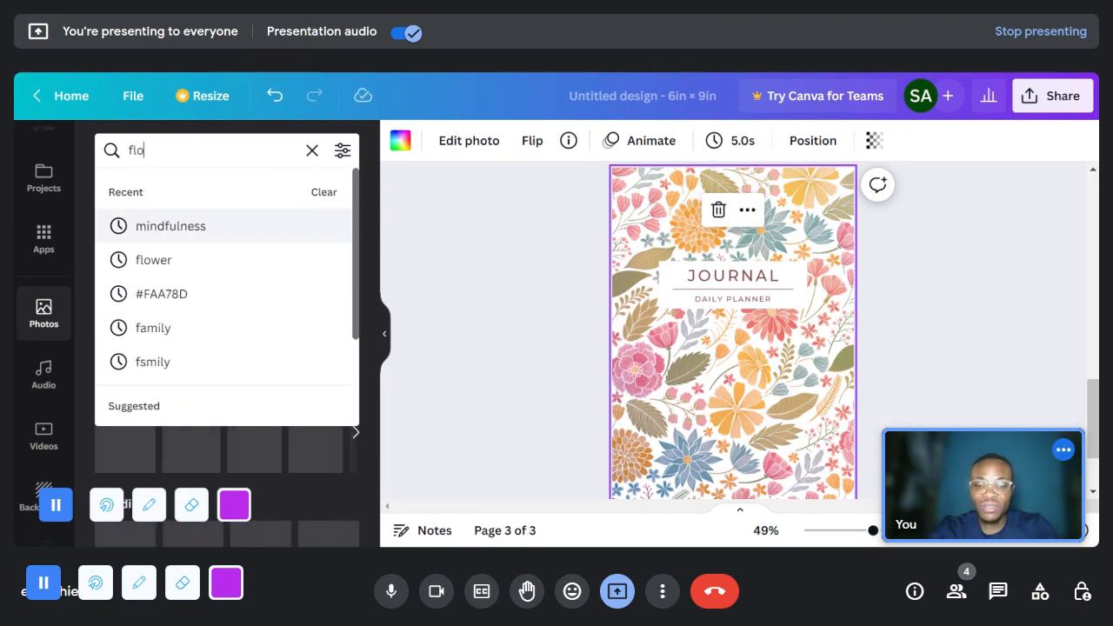
{"action": "type", "text": "wer background"}
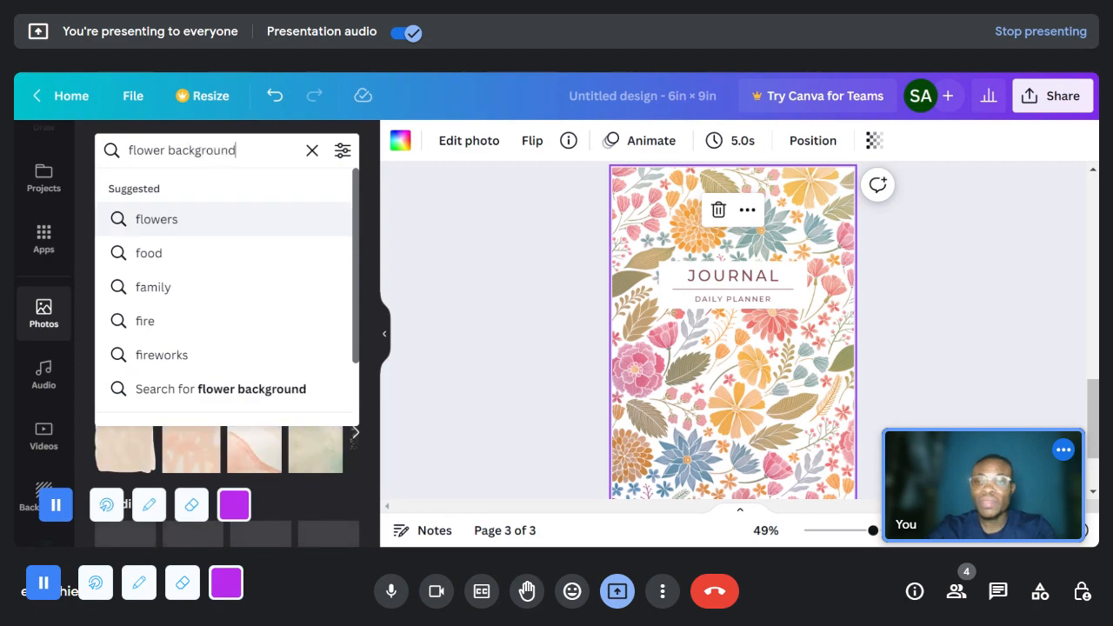
{"action": "key", "text": "Return"}
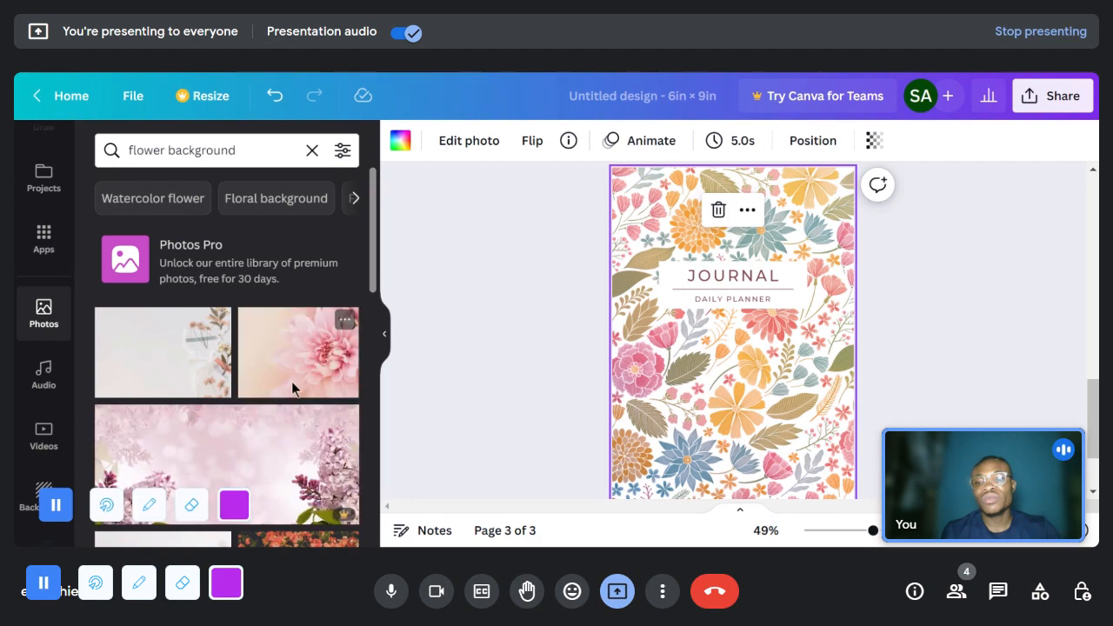
{"action": "scroll", "coordinate": [292, 383], "scroll_direction": "down", "scroll_amount": 3}
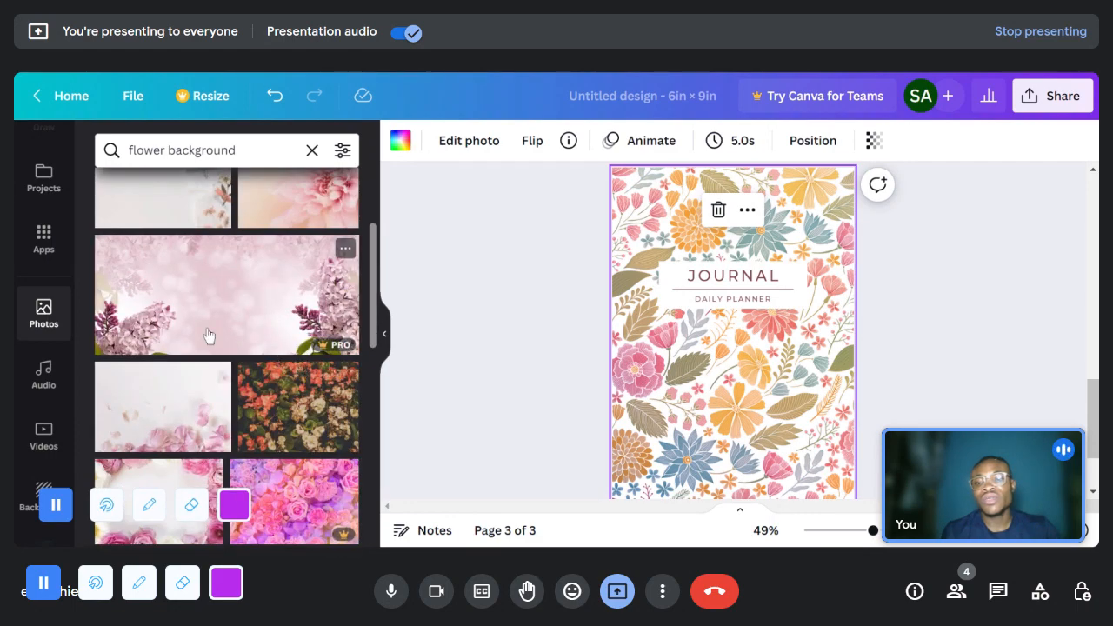
- Try the dark photo of coral and white blossoms with green leaves as the third page's cover background
{"action": "scroll", "coordinate": [209, 336], "scroll_direction": "down", "scroll_amount": 1}
{"action": "left_click_drag", "start_coordinate": [589, 341], "coordinate": [622, 339]}
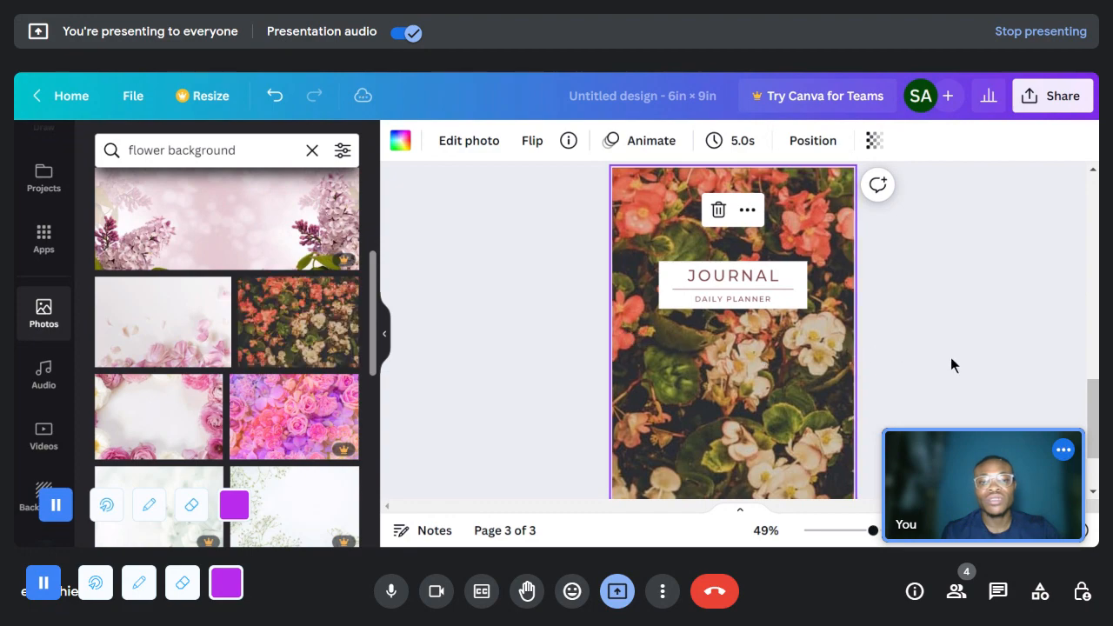
{"action": "scroll", "coordinate": [950, 365], "scroll_direction": "down", "scroll_amount": 1}
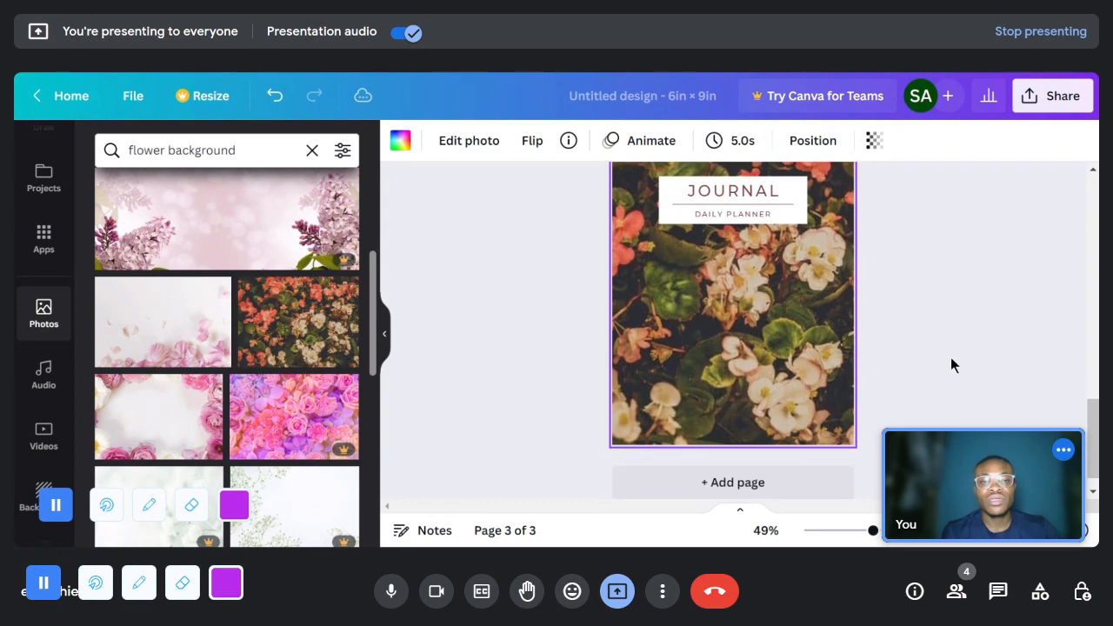
{"action": "scroll", "coordinate": [950, 365], "scroll_direction": "up", "scroll_amount": 1}
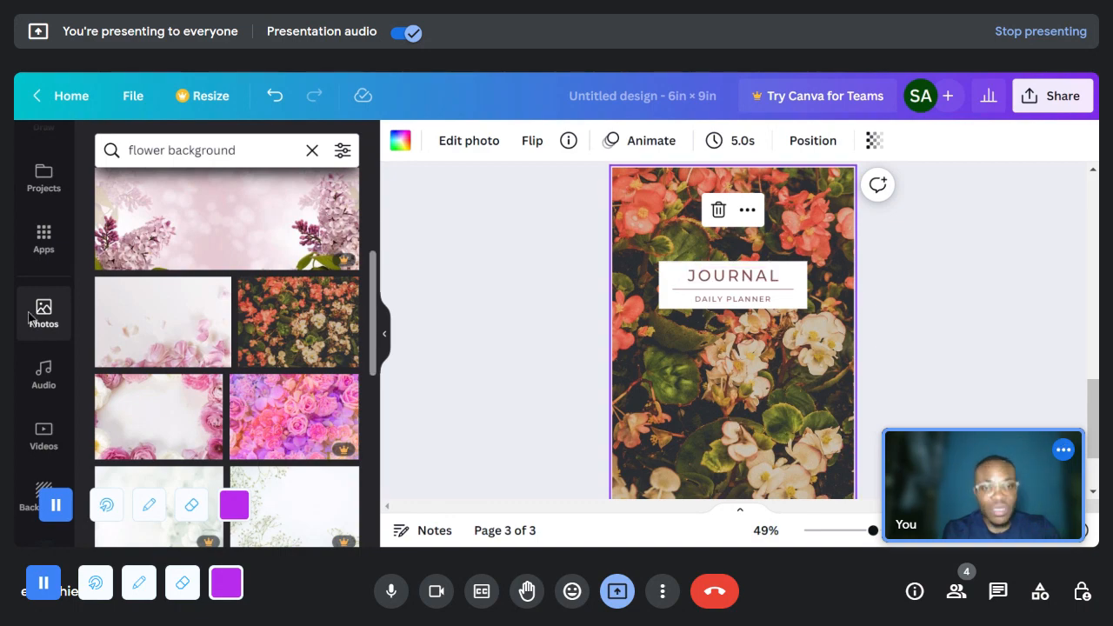
- Try the white daisies on light blue photo as the third page's cover background
{"action": "scroll", "coordinate": [202, 447], "scroll_direction": "down", "scroll_amount": 5}
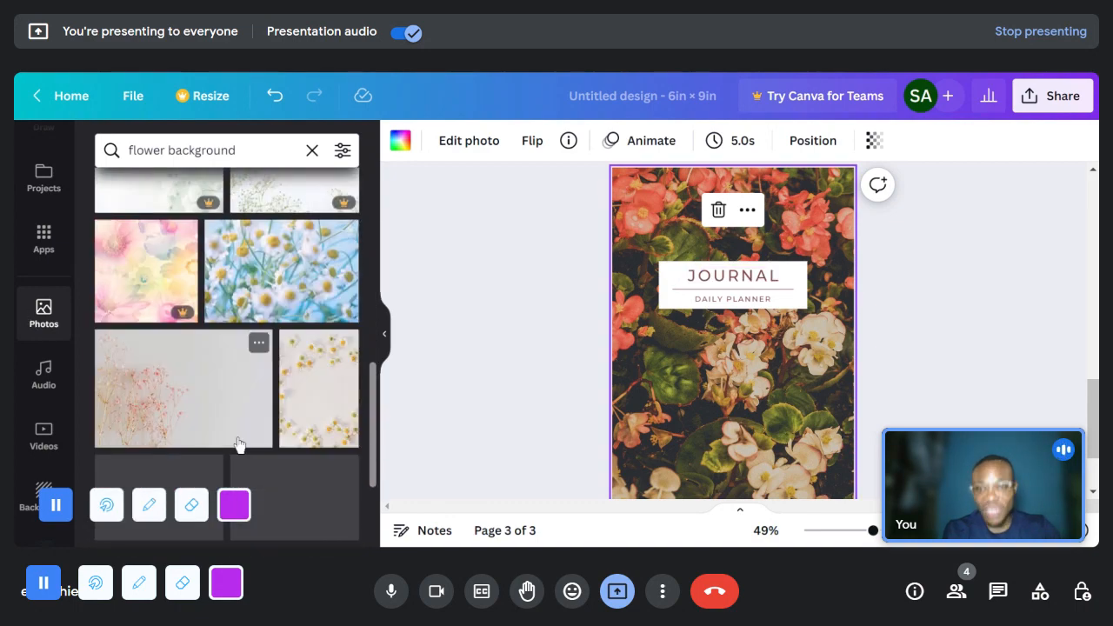
{"action": "left_click_drag", "start_coordinate": [290, 276], "coordinate": [418, 277]}
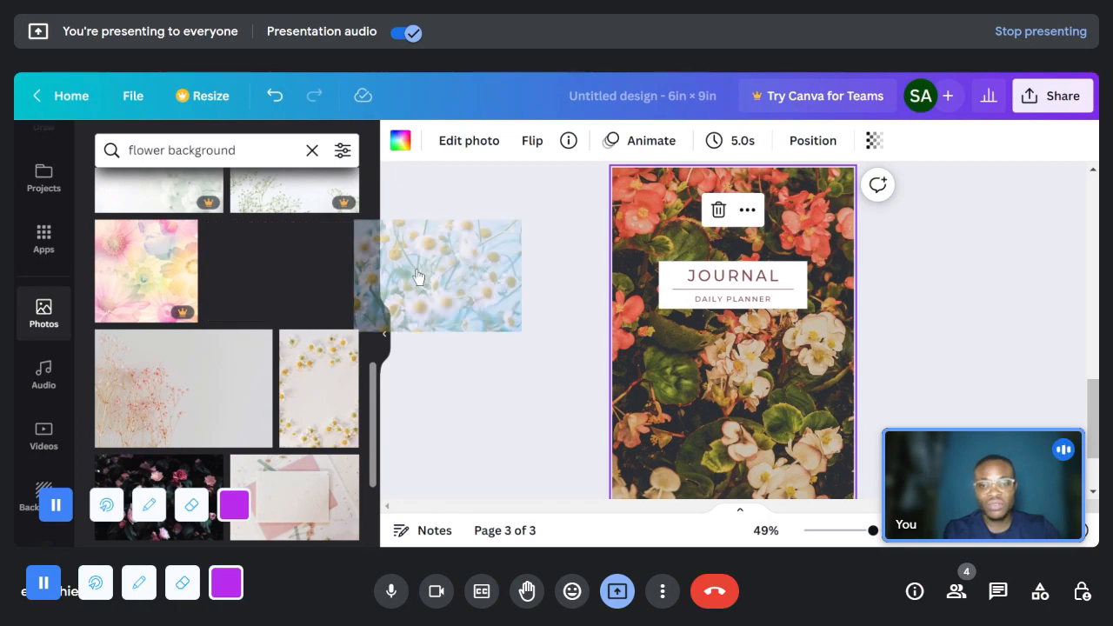
{"action": "left_click_drag", "start_coordinate": [625, 275], "coordinate": [624, 279]}
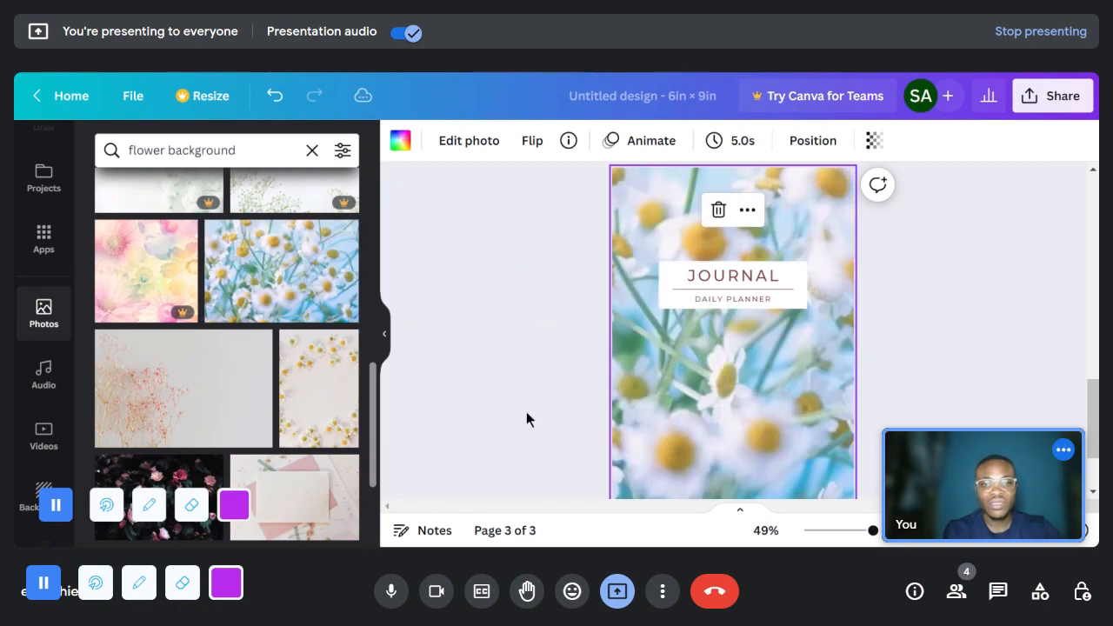
- Replace the third page's cover background with the photo of mixed pink, red, white and orange flowers
{"action": "scroll", "coordinate": [234, 335], "scroll_direction": "down", "scroll_amount": 5}
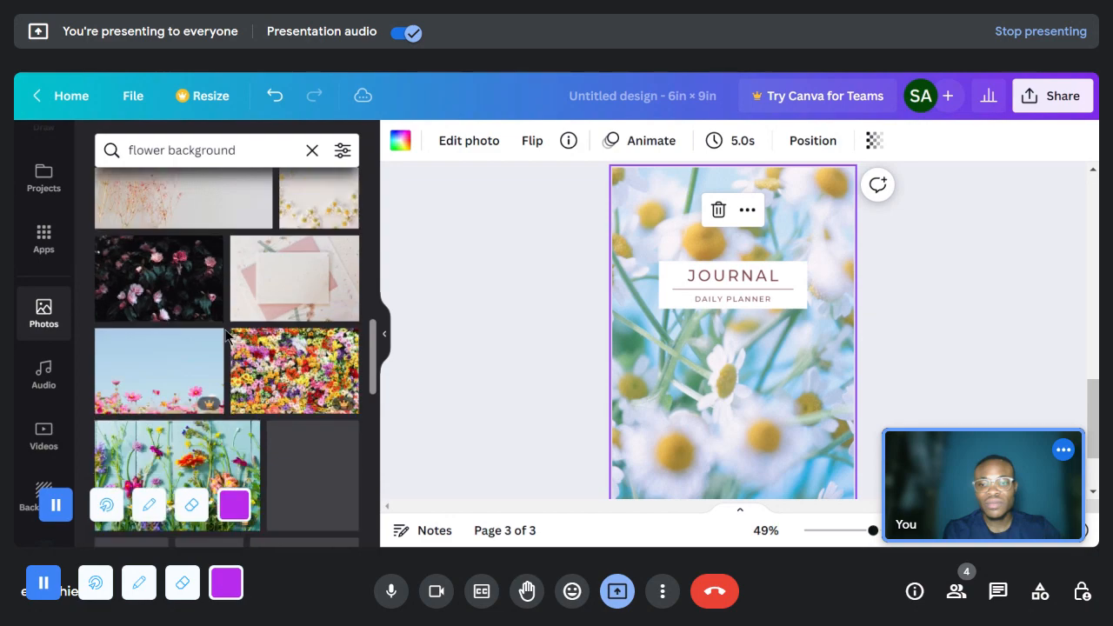
{"action": "scroll", "coordinate": [254, 339], "scroll_direction": "down", "scroll_amount": 4}
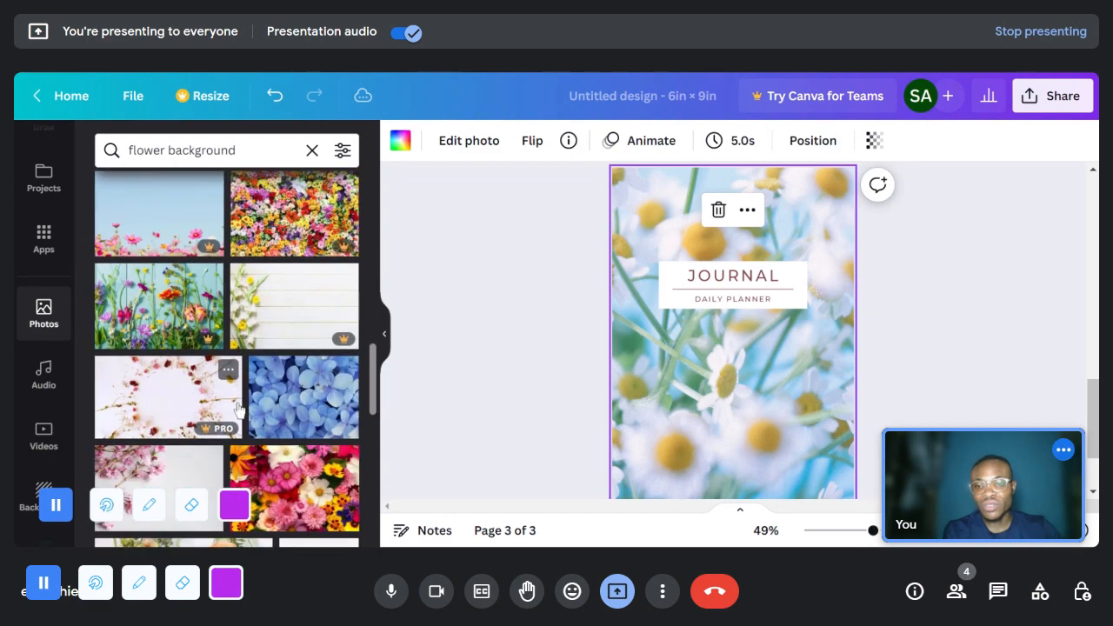
{"action": "left_click_drag", "start_coordinate": [294, 270], "coordinate": [633, 285]}
{"action": "scroll", "coordinate": [875, 362], "scroll_direction": "down", "scroll_amount": 1}
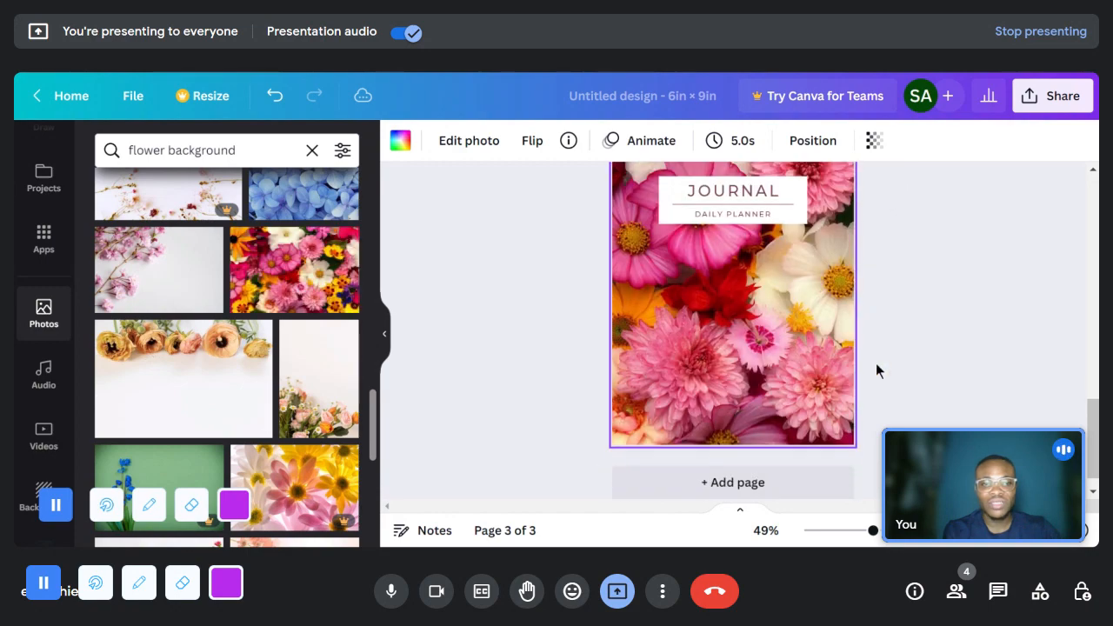
{"action": "scroll", "coordinate": [826, 383], "scroll_direction": "up", "scroll_amount": 1}
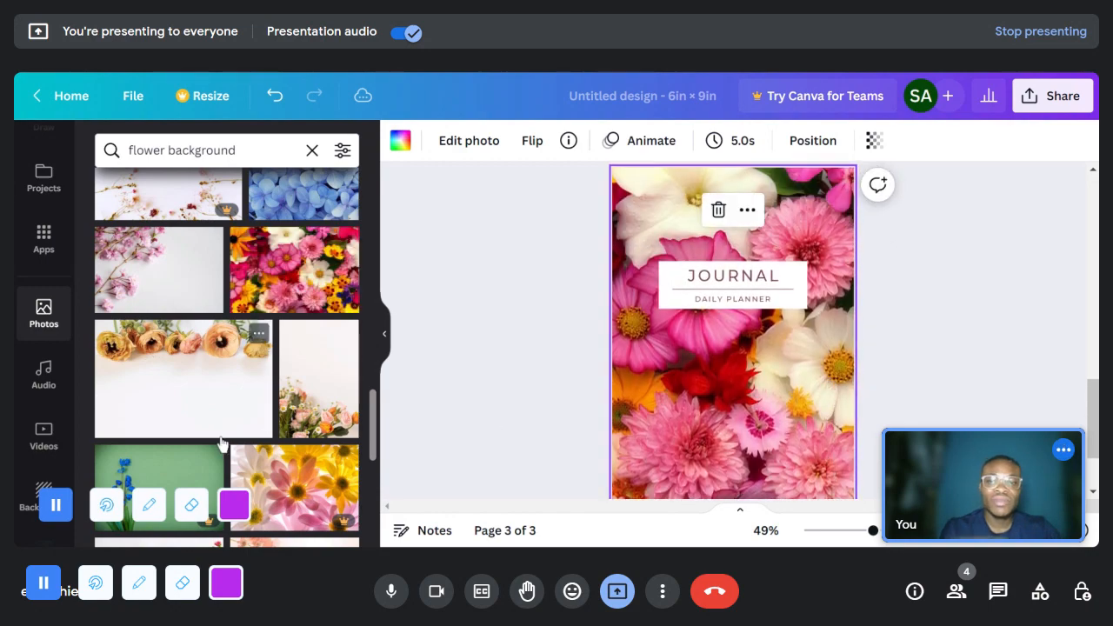
{"action": "scroll", "coordinate": [604, 391], "scroll_direction": "down", "scroll_amount": 1}
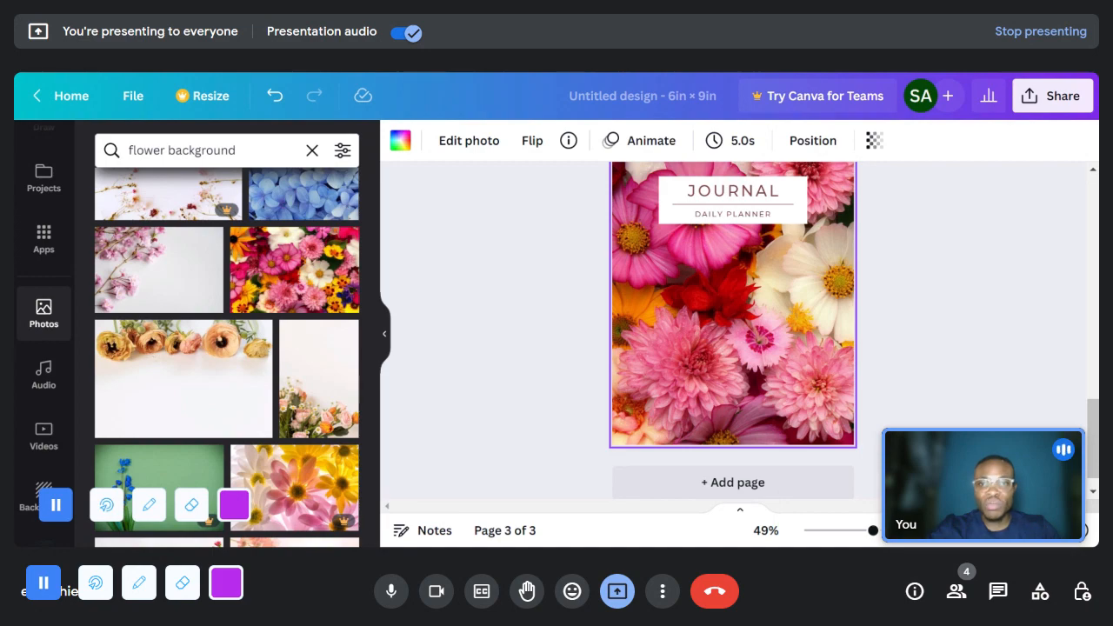
{"action": "scroll", "coordinate": [702, 339], "scroll_direction": "up", "scroll_amount": 1}
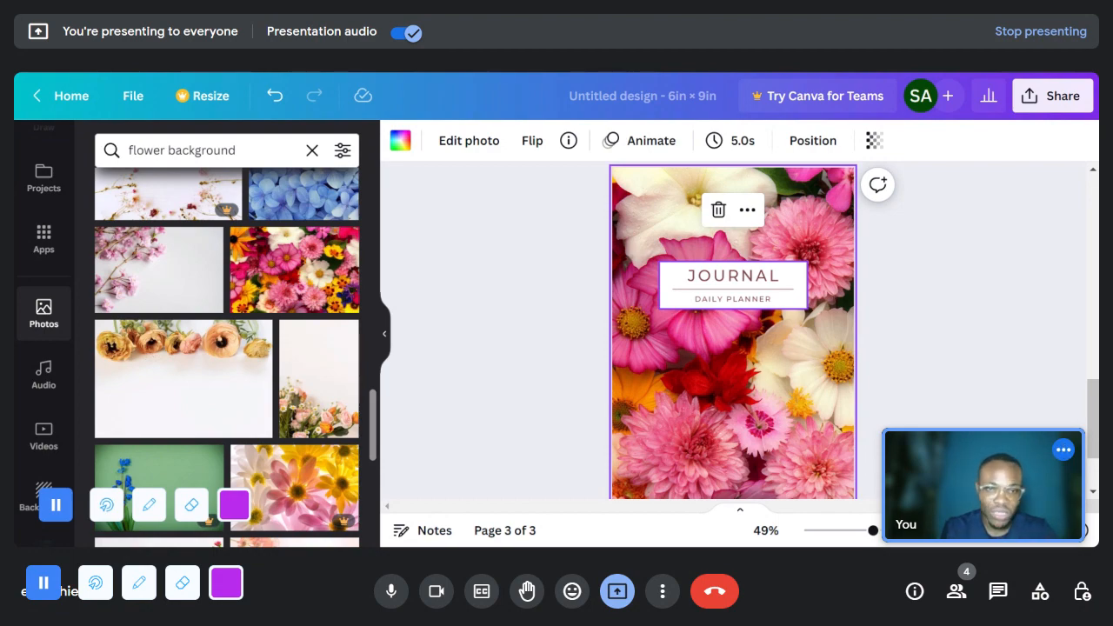
- Change the cover title JOURNAL to GRATITUDE and widen its text box so the word fits on one line
{"action": "double_click", "coordinate": [713, 275]}
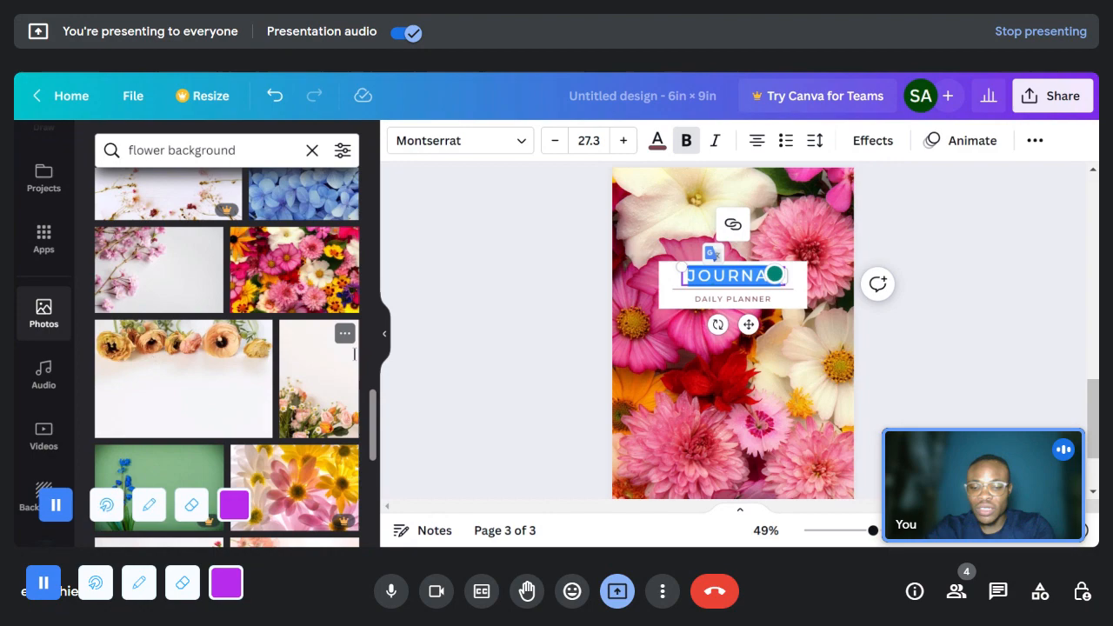
{"action": "type", "text": "GRA"}
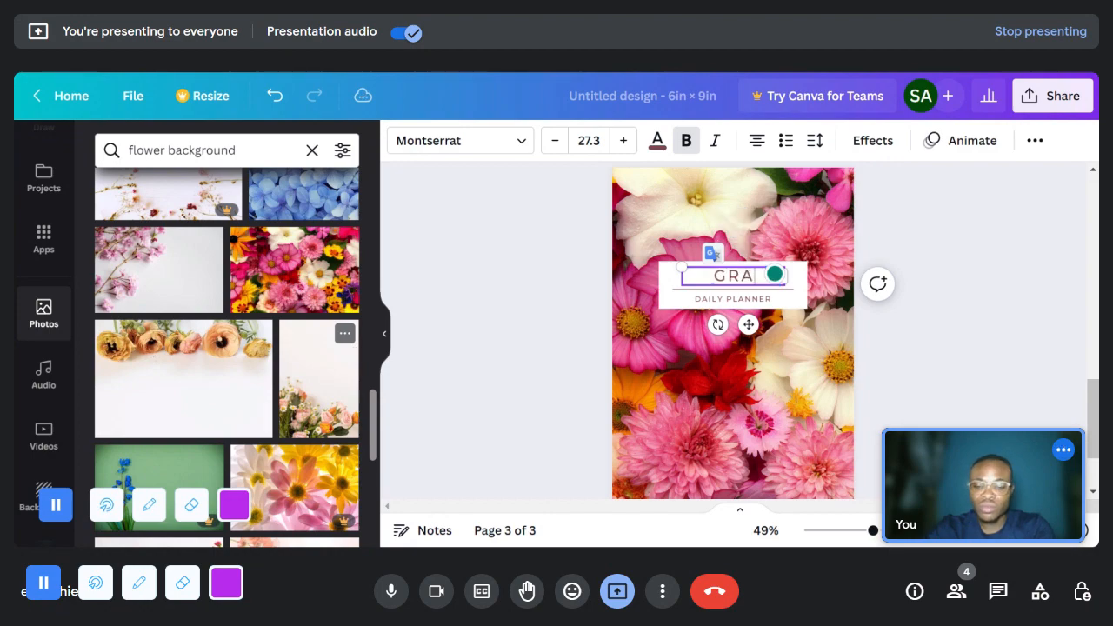
{"action": "type", "text": "TIT"}
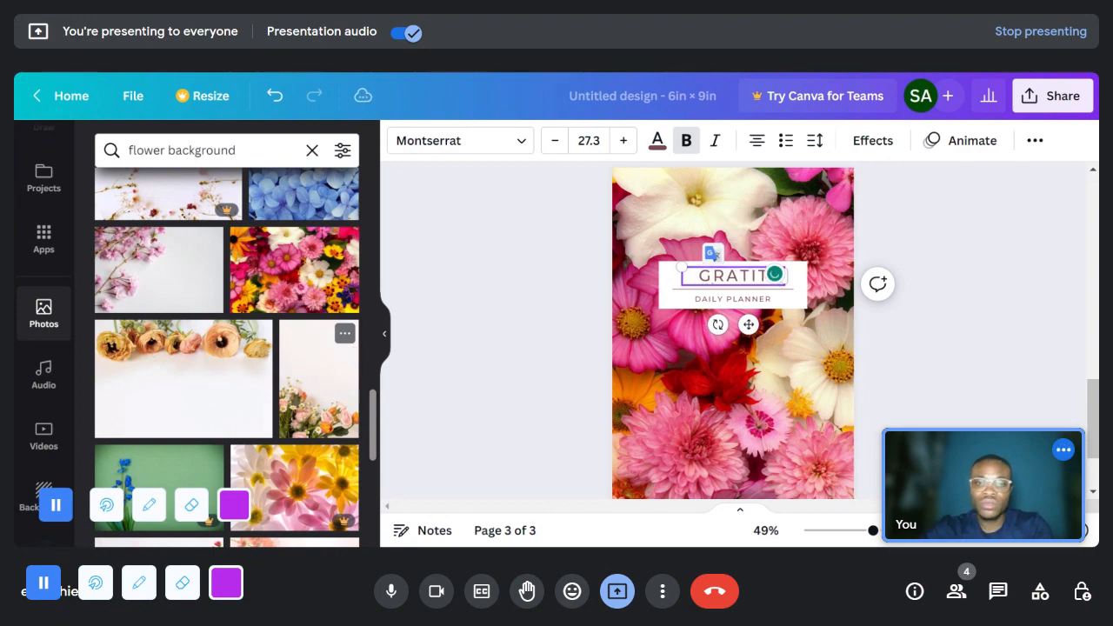
{"action": "type", "text": "UDE"}
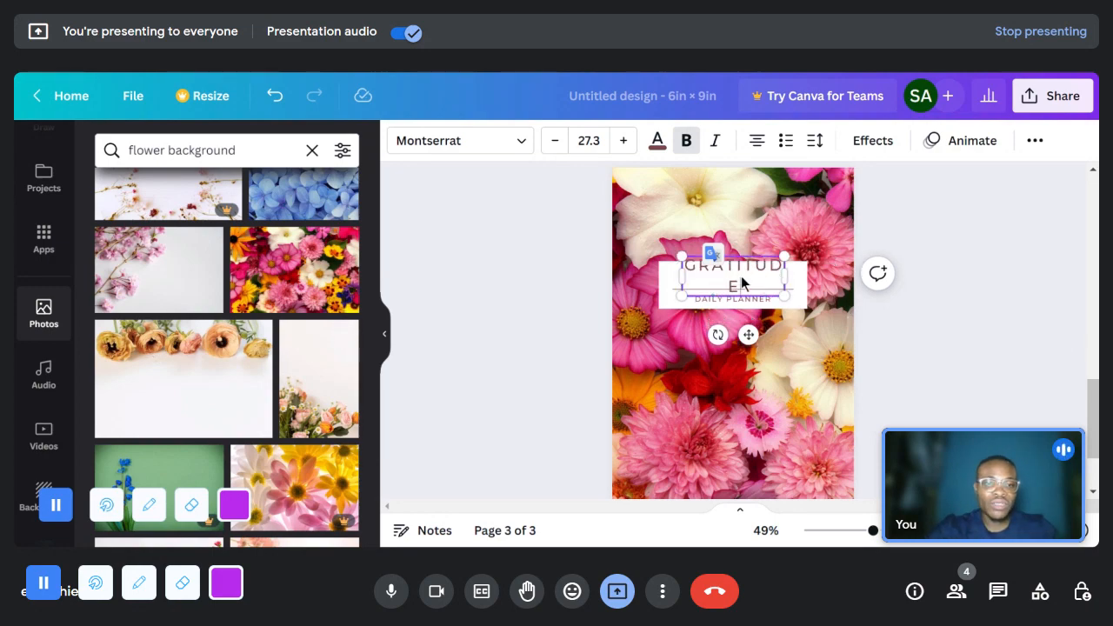
{"action": "left_click", "coordinate": [778, 279]}
{"action": "left_click", "coordinate": [763, 266]}
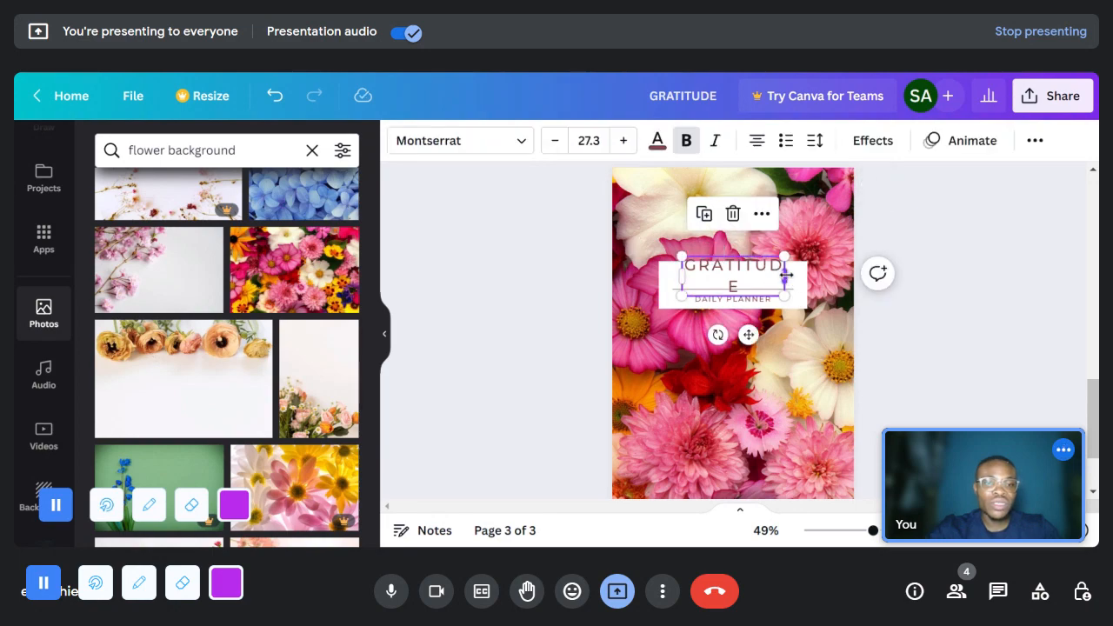
{"action": "left_click_drag", "start_coordinate": [792, 274], "coordinate": [809, 275]}
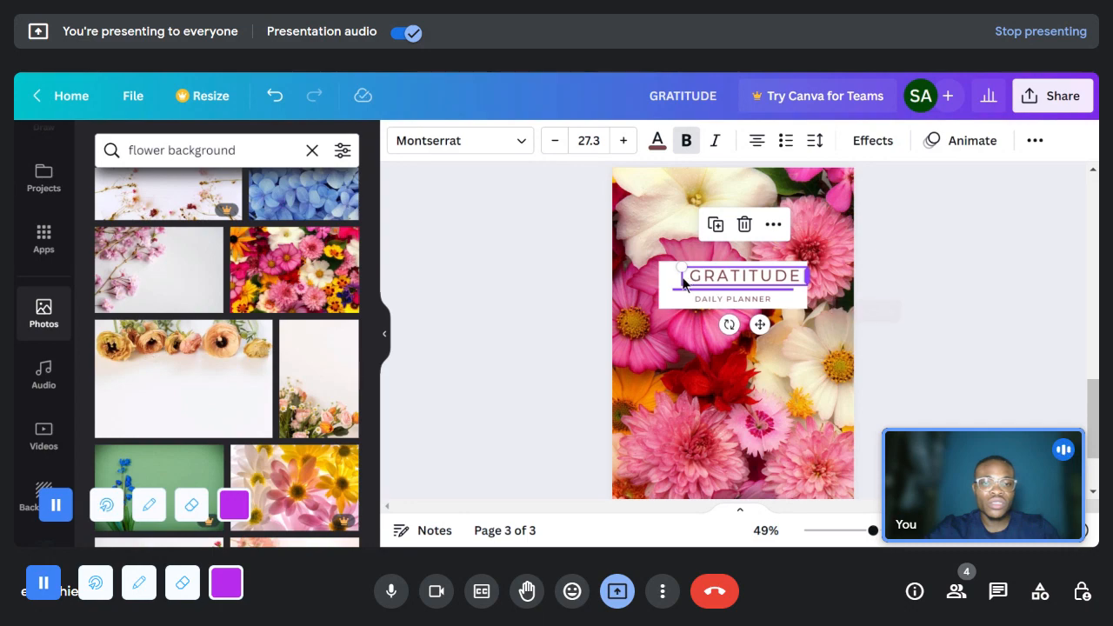
{"action": "left_click", "coordinate": [682, 279]}
{"action": "left_click_drag", "start_coordinate": [681, 277], "coordinate": [675, 280]}
{"action": "key", "text": "ctrl+z"}
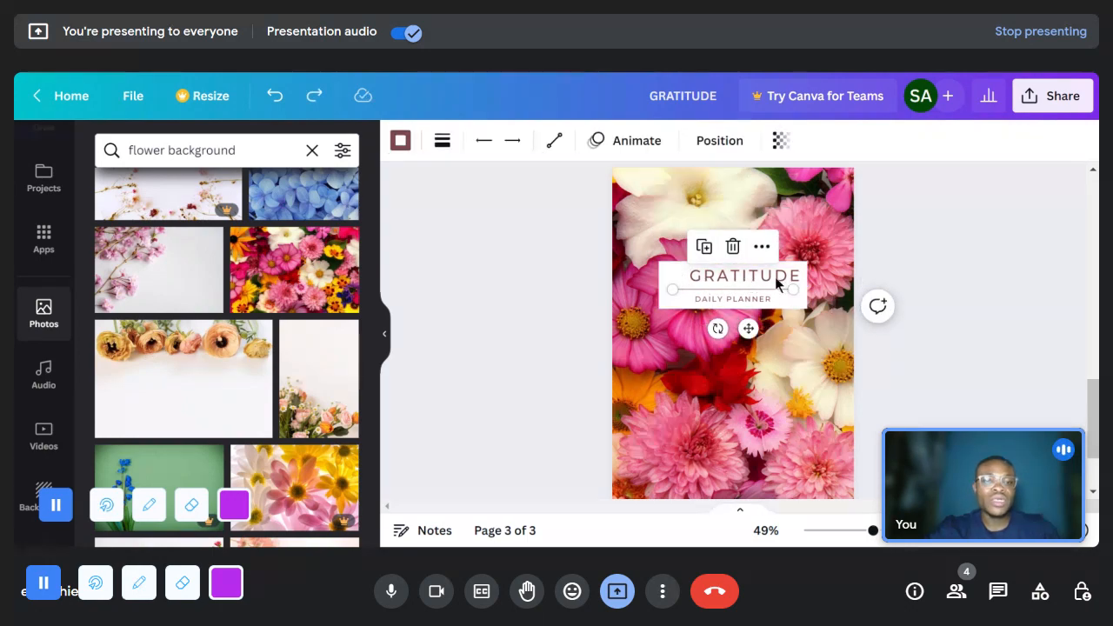
- Align the GRATITUDE title to the horizontal center of the page
{"action": "left_click", "coordinate": [807, 268]}
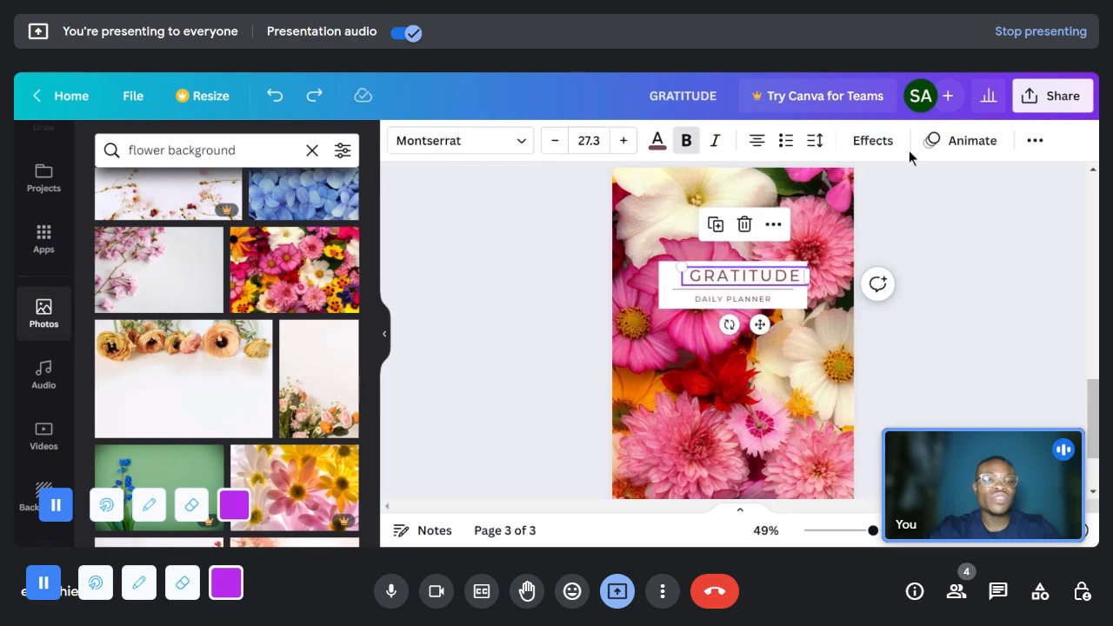
{"action": "left_click", "coordinate": [1038, 146]}
{"action": "left_click", "coordinate": [962, 182]}
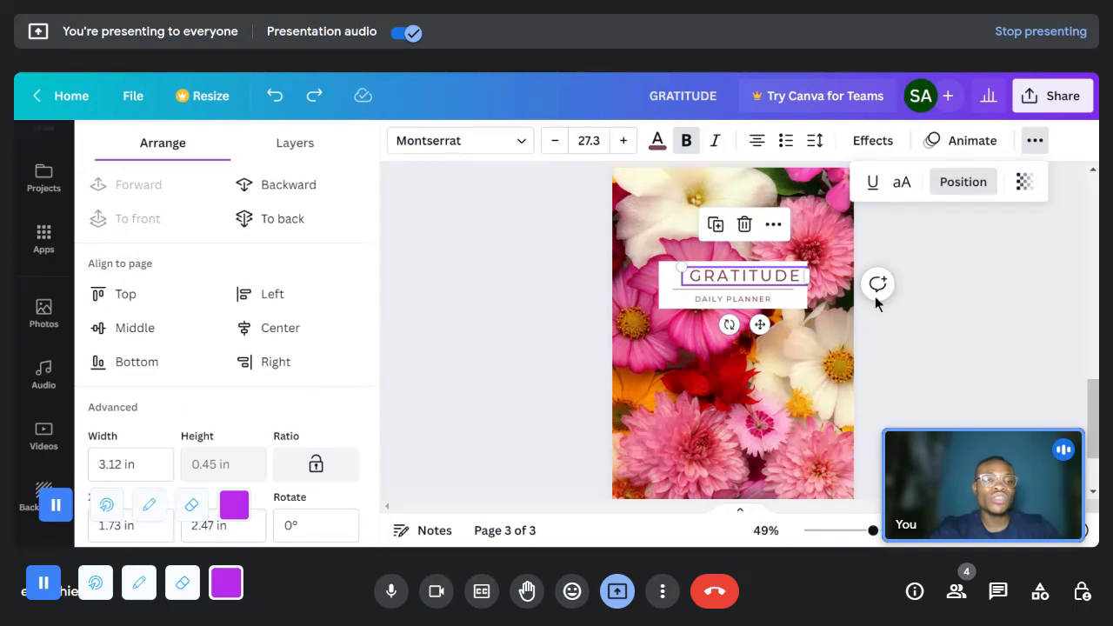
{"action": "left_click", "coordinate": [289, 334]}
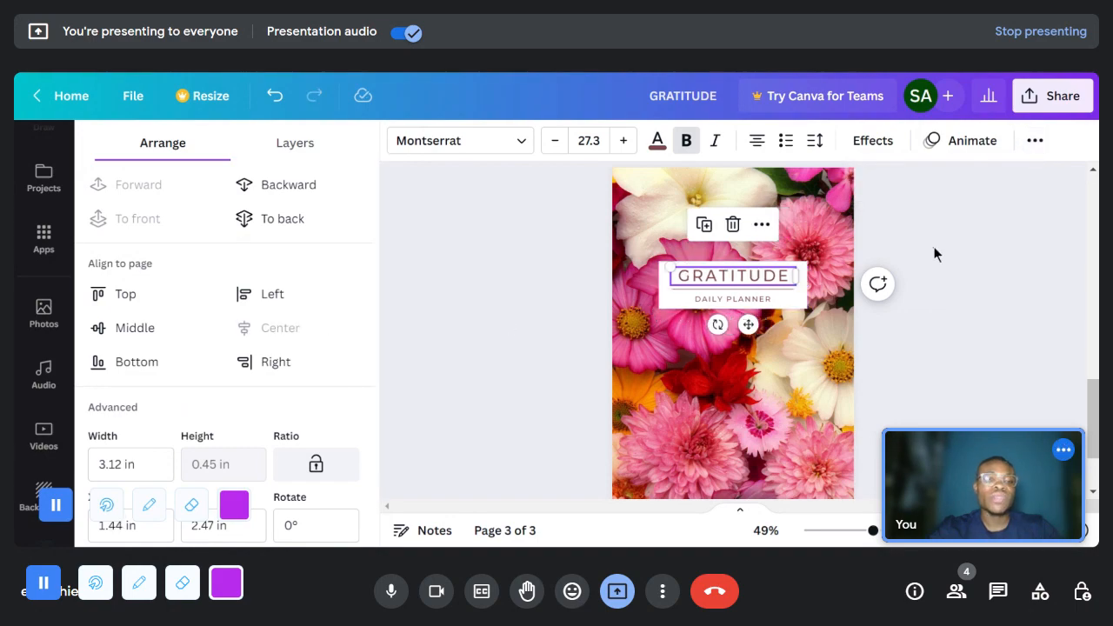
{"action": "left_click", "coordinate": [936, 253]}
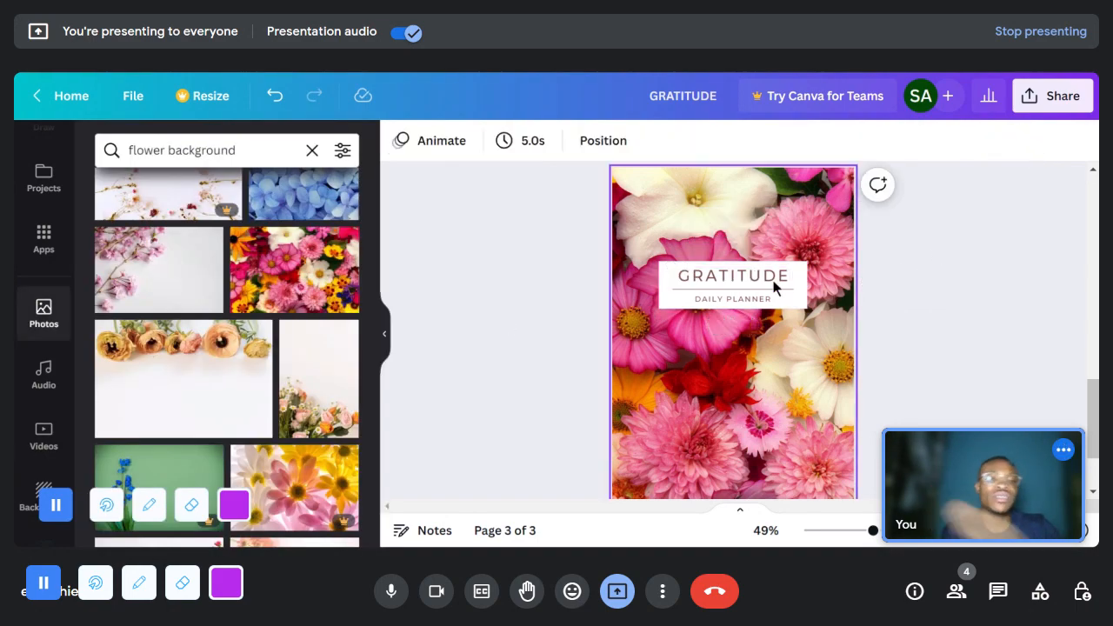
- Replace the DAILY PLANNER subtitle below the cover's divider line with JOURNAL
{"action": "left_click", "coordinate": [726, 304]}
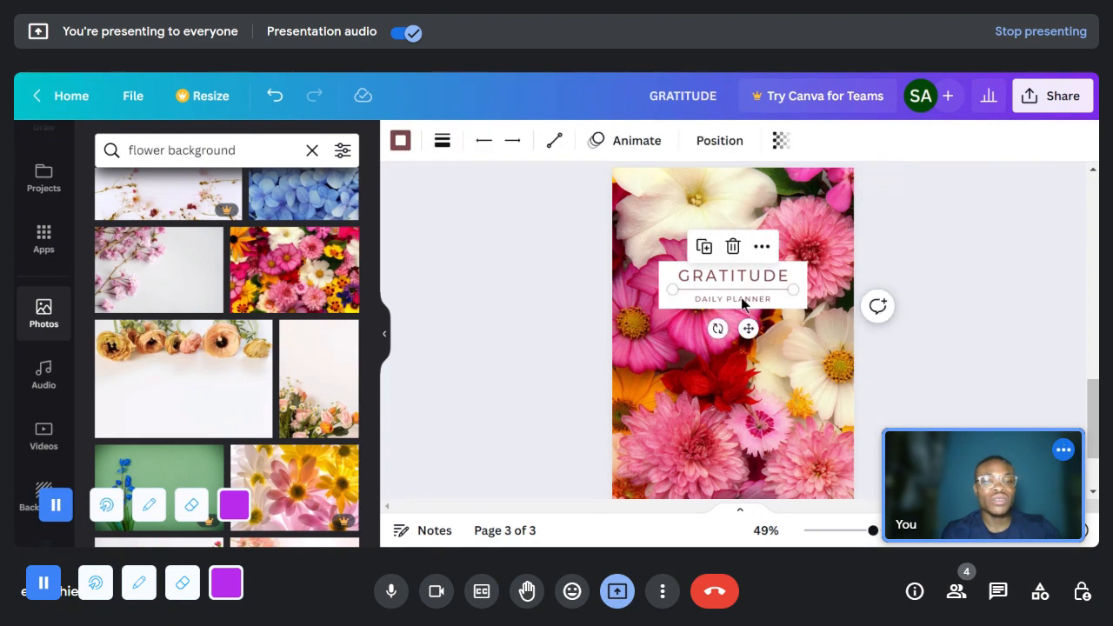
{"action": "left_click", "coordinate": [929, 318]}
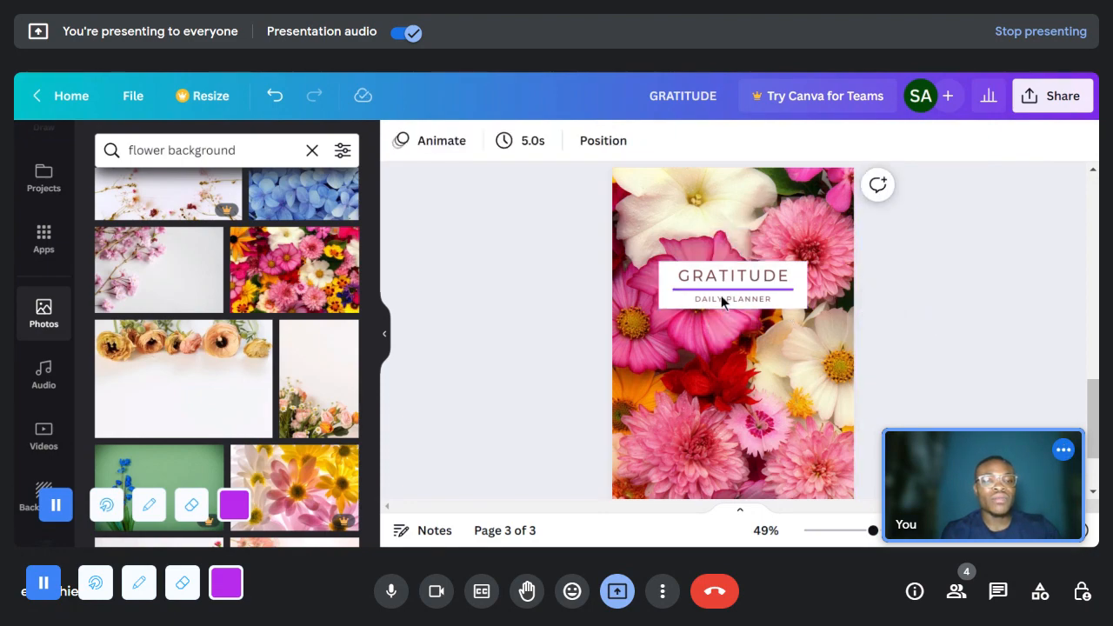
{"action": "left_click", "coordinate": [722, 303]}
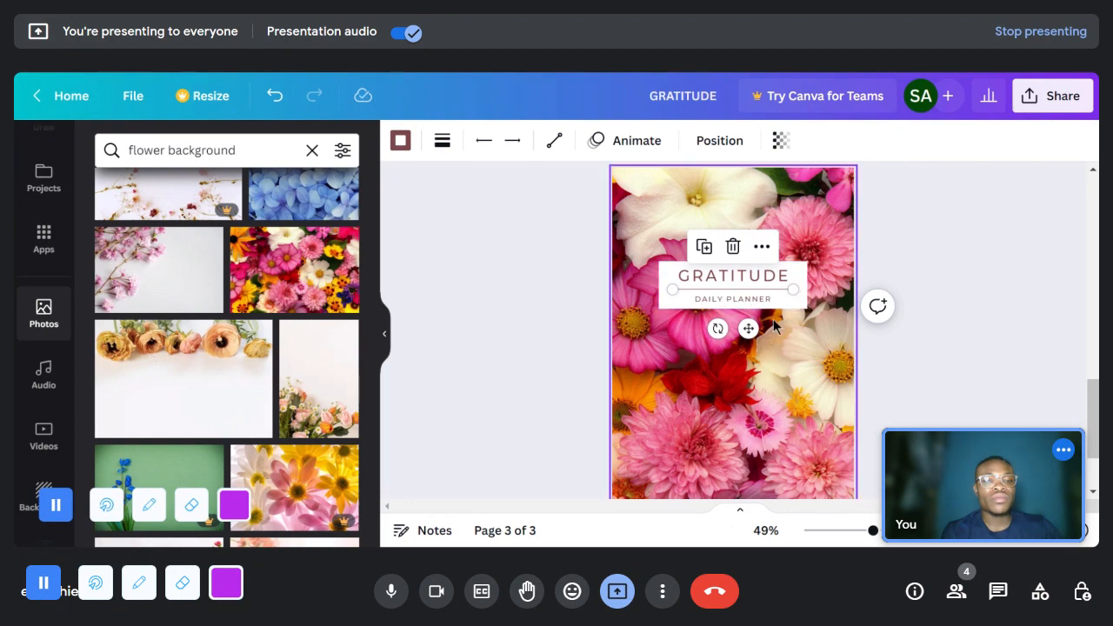
{"action": "left_click", "coordinate": [939, 330]}
{"action": "left_click_drag", "start_coordinate": [872, 530], "coordinate": [914, 531]}
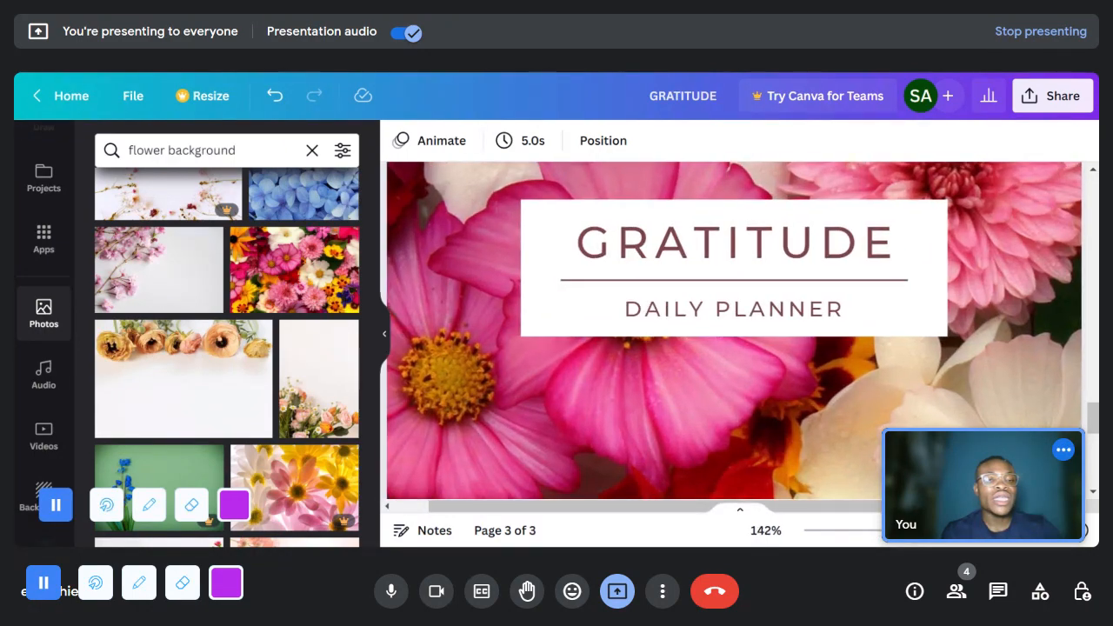
{"action": "left_click", "coordinate": [743, 305]}
{"action": "left_click", "coordinate": [743, 306]}
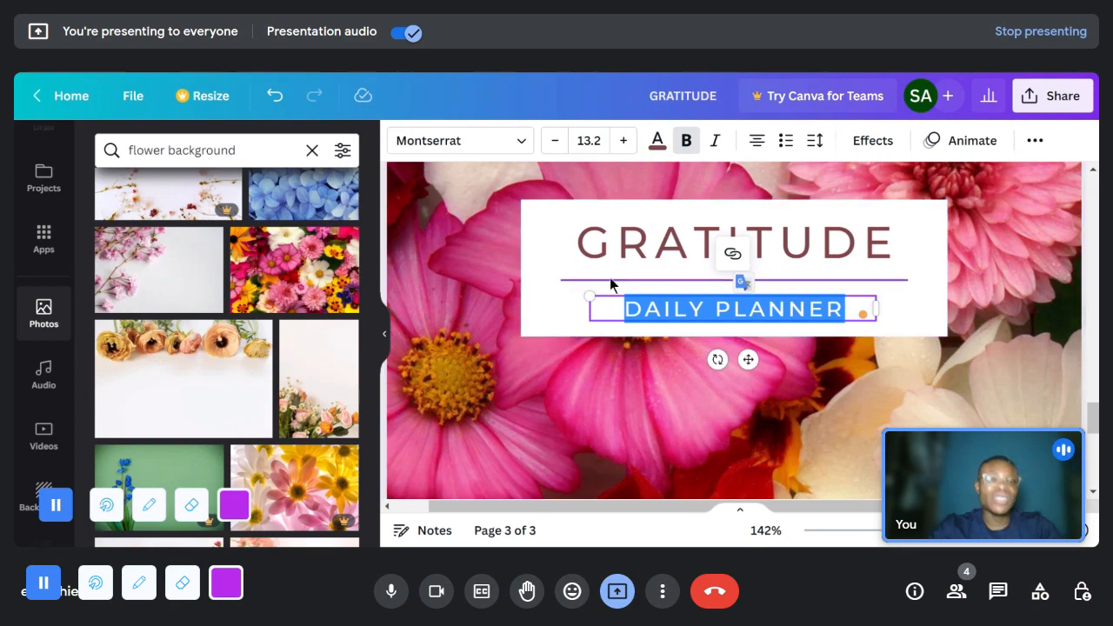
{"action": "type", "text": "J"}
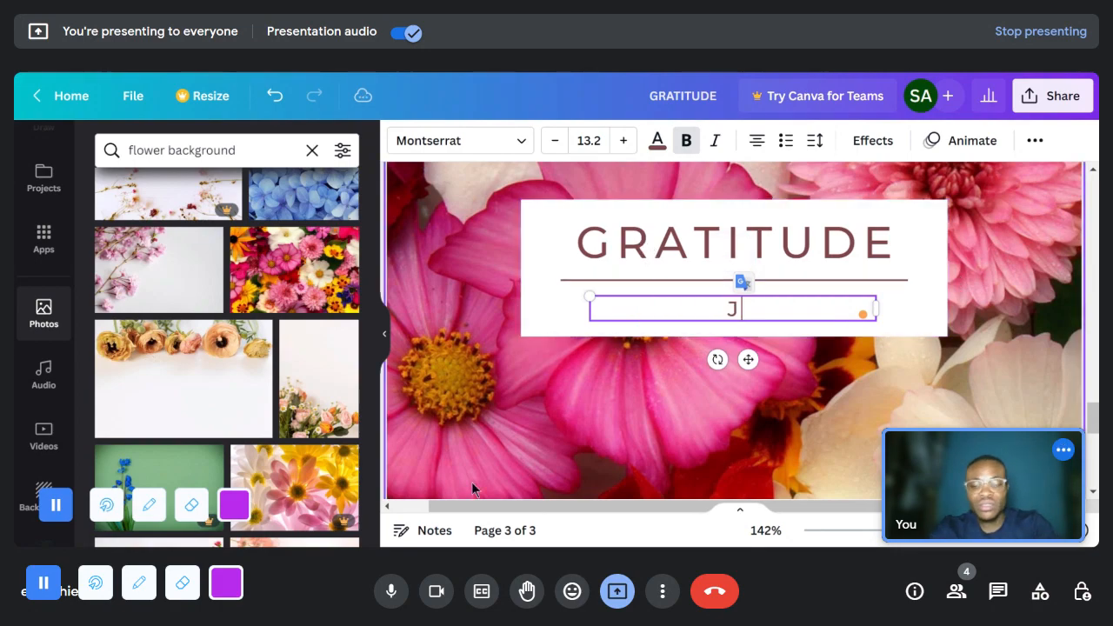
{"action": "type", "text": "OURNAL"}
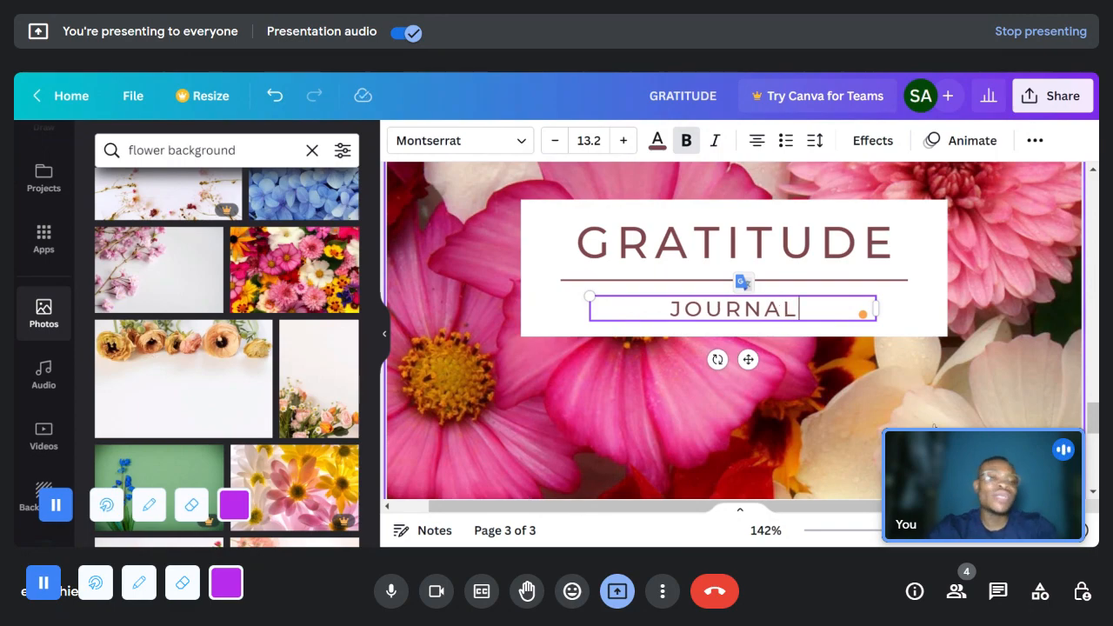
{"action": "left_click", "coordinate": [995, 362]}
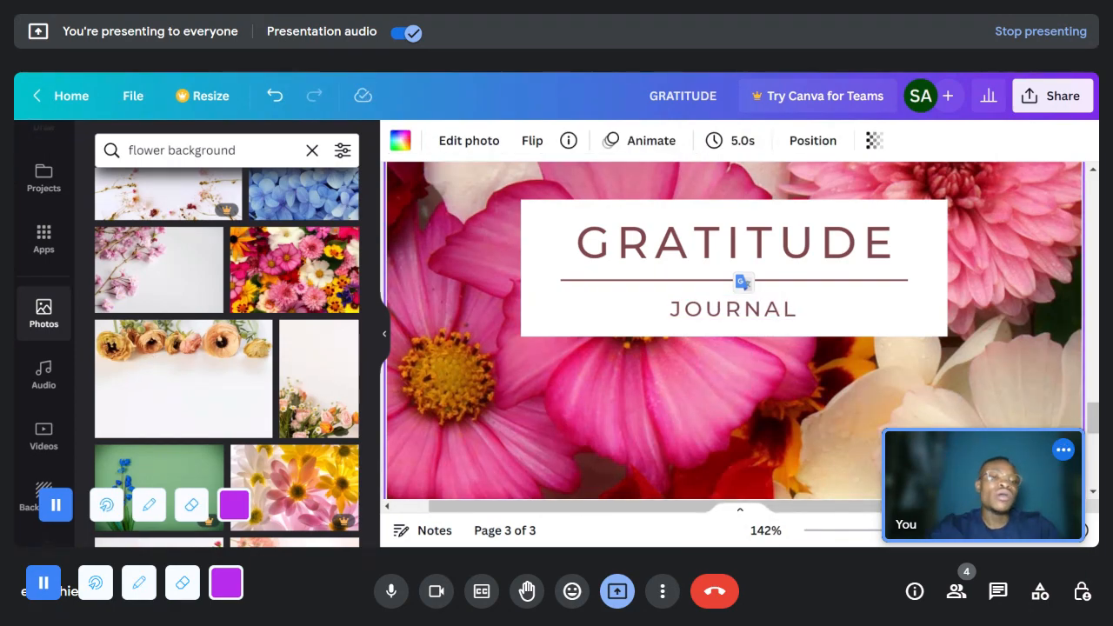
- Review the whole Gratitude Journal cover on the third page at 47% zoom
{"action": "mouse_move", "coordinate": [913, 532]}
{"action": "left_mouse_down"}
{"action": "mouse_move", "coordinate": [857, 530]}
{"action": "mouse_move", "coordinate": [906, 530]}
{"action": "left_mouse_up"}
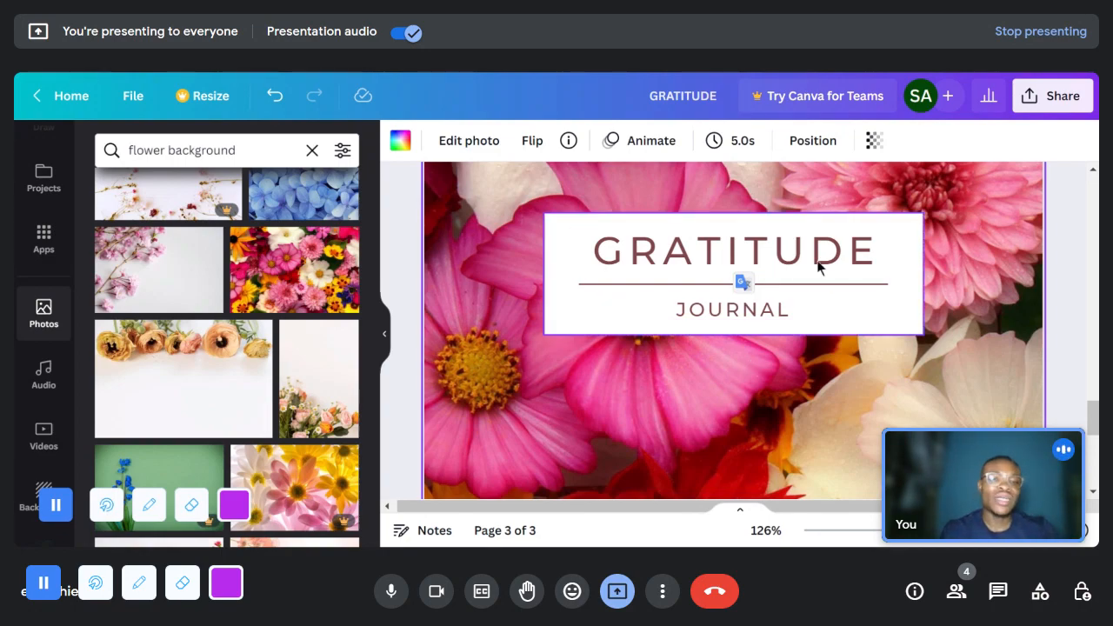
{"action": "left_click_drag", "start_coordinate": [912, 530], "coordinate": [870, 530]}
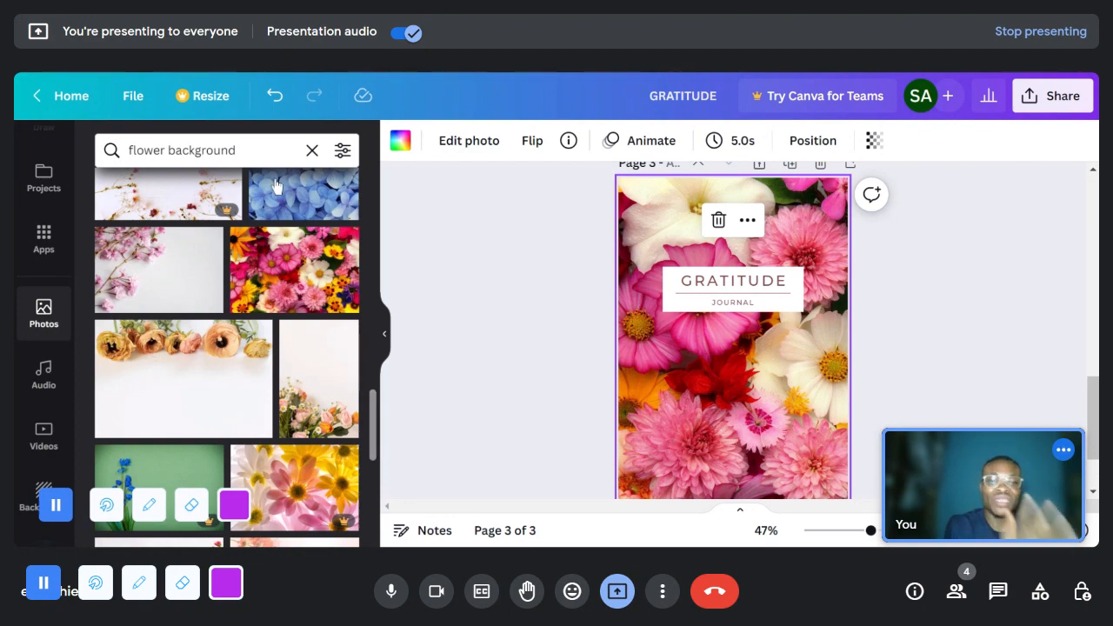
{"action": "scroll", "coordinate": [784, 399], "scroll_direction": "down", "scroll_amount": 2}
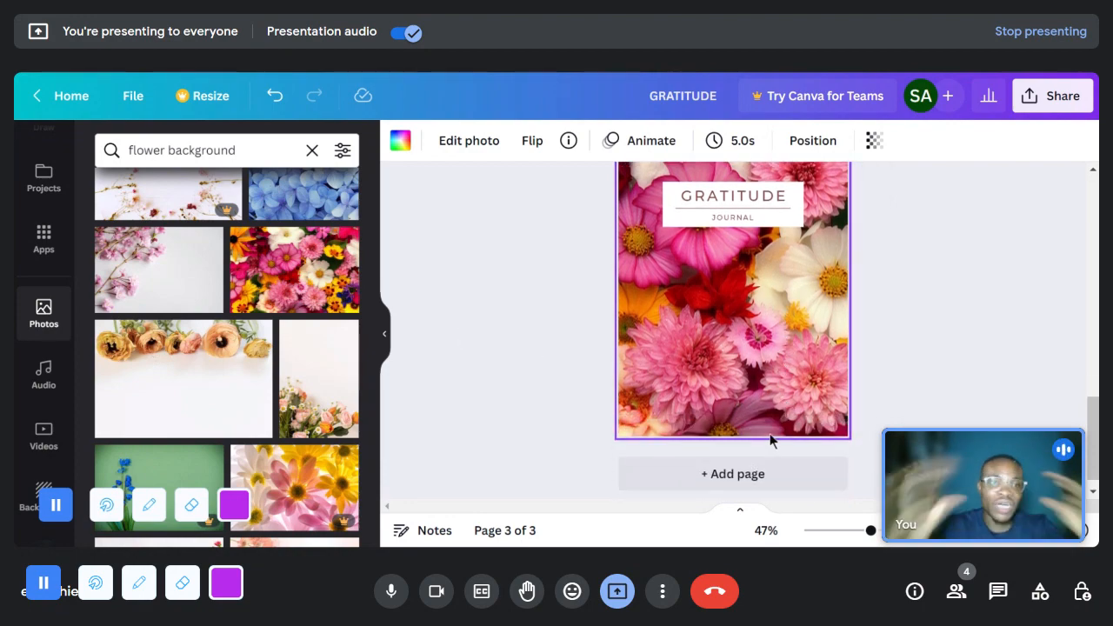
{"action": "scroll", "coordinate": [706, 357], "scroll_direction": "up", "scroll_amount": 1}
{"action": "scroll", "coordinate": [706, 352], "scroll_direction": "up", "scroll_amount": 3}
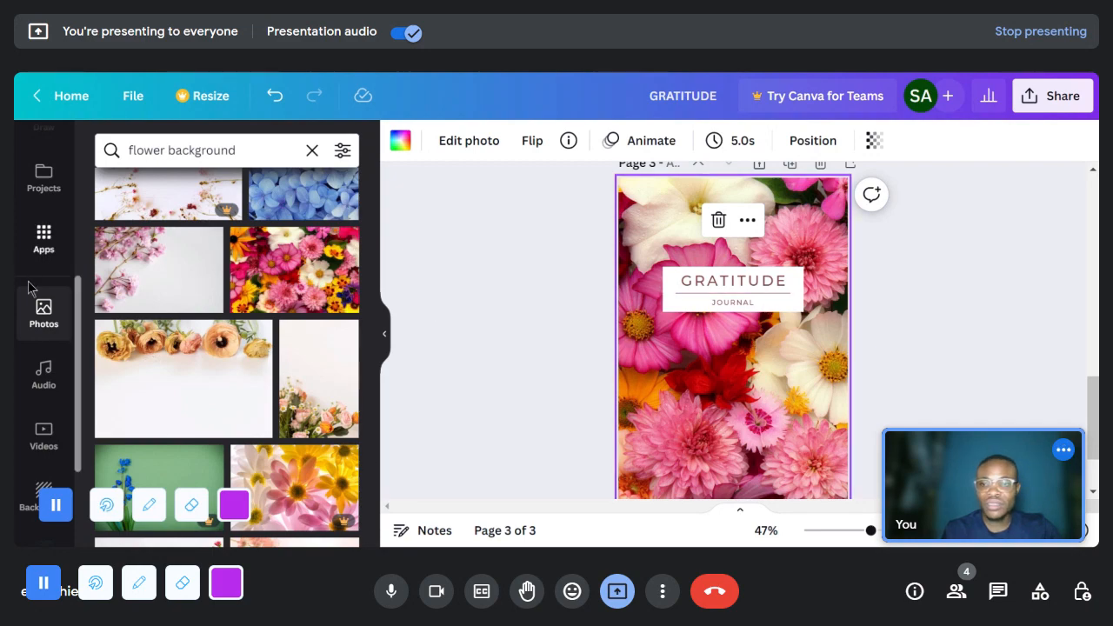
- Add a subheading reading FOR WOMEN to the cover and move it down, clear of the Gratitude Journal title box
{"action": "scroll", "coordinate": [44, 330], "scroll_direction": "up", "scroll_amount": 4}
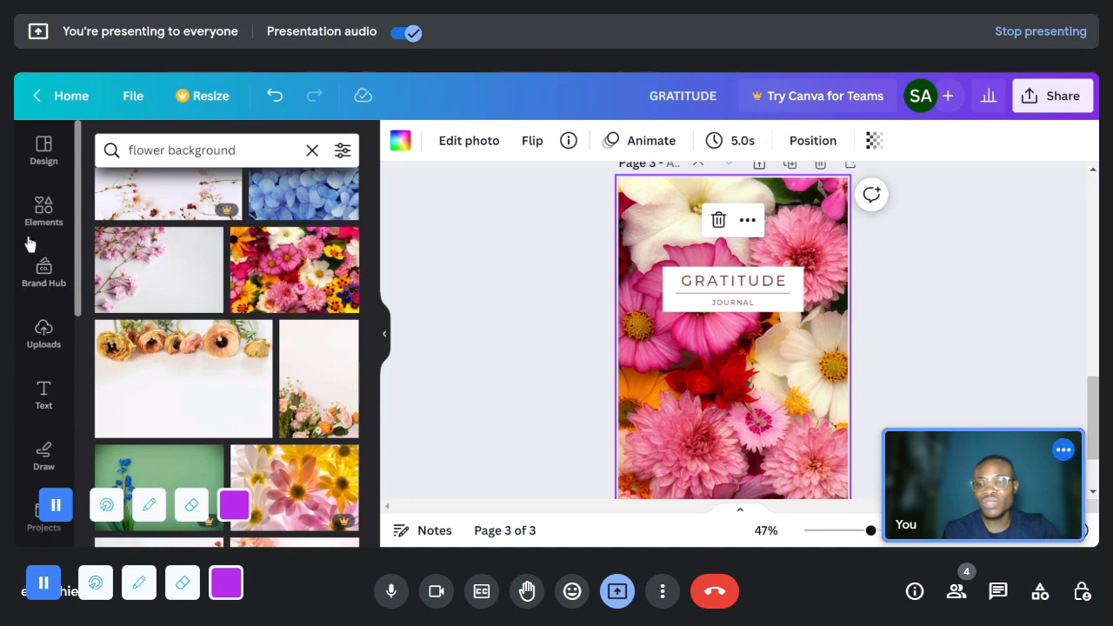
{"action": "left_click", "coordinate": [45, 393]}
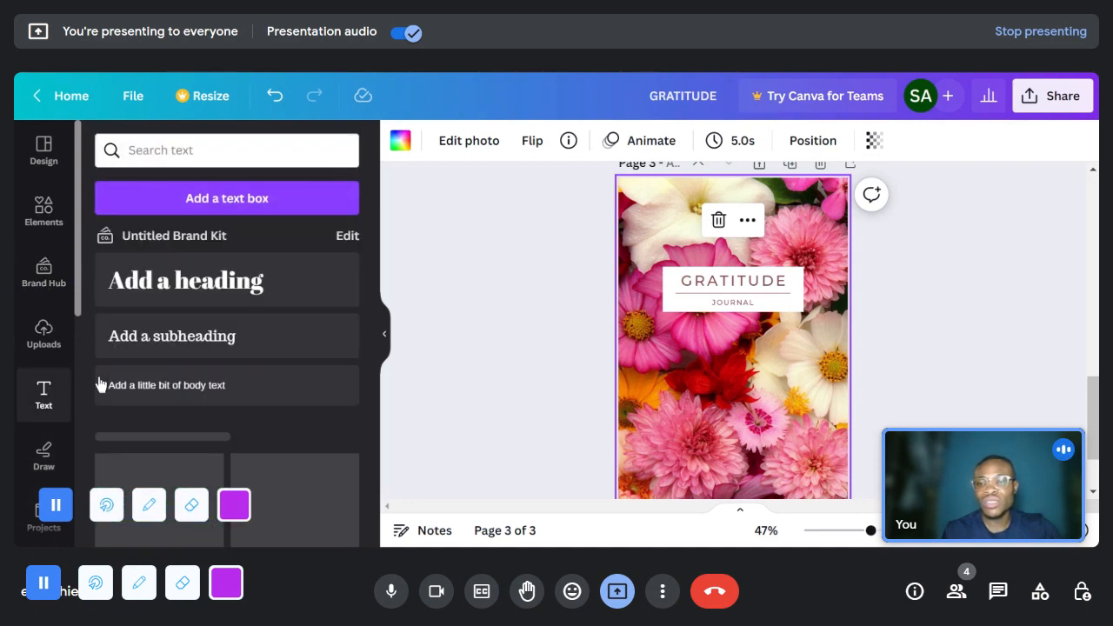
{"action": "left_click", "coordinate": [197, 346]}
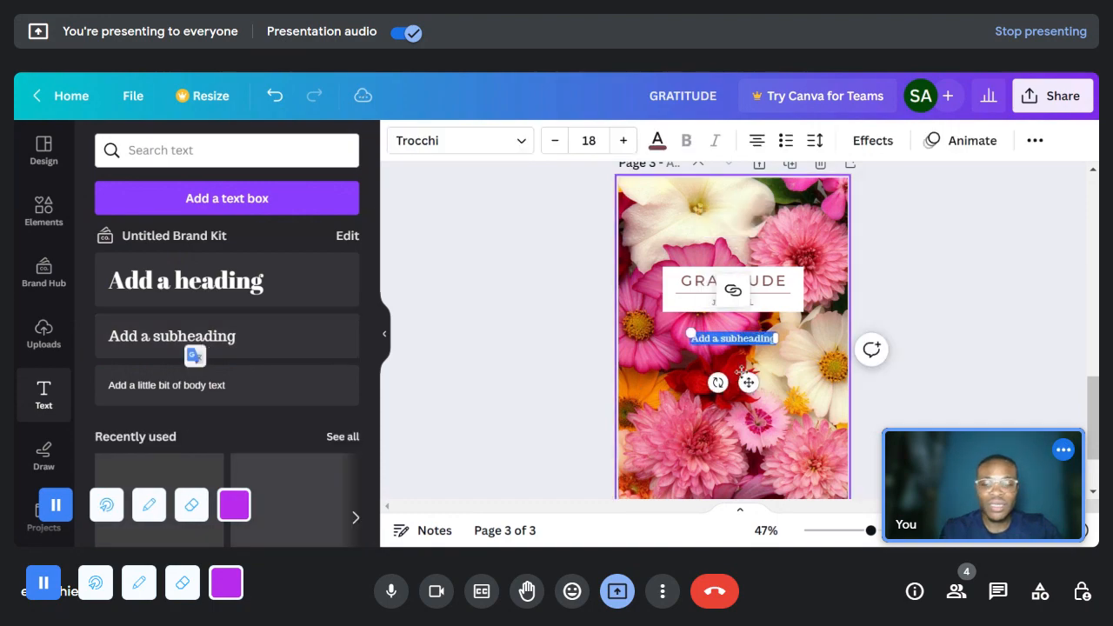
{"action": "key", "text": "BackSpace"}
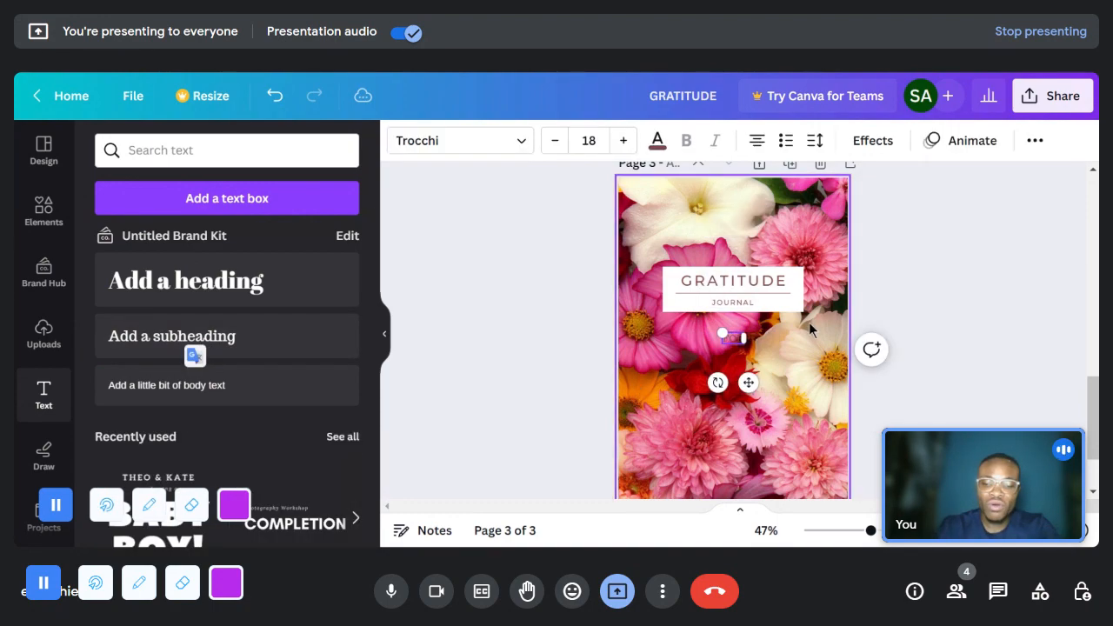
{"action": "type", "text": "FOR WOMEN"}
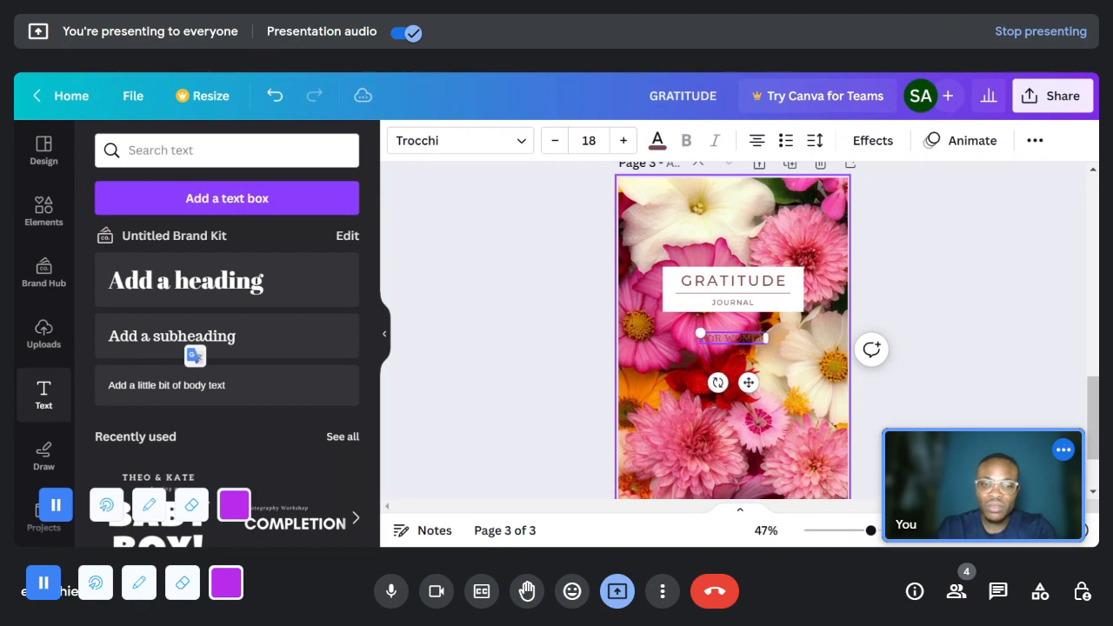
{"action": "left_click", "coordinate": [776, 350]}
{"action": "left_click_drag", "start_coordinate": [745, 340], "coordinate": [753, 390]}
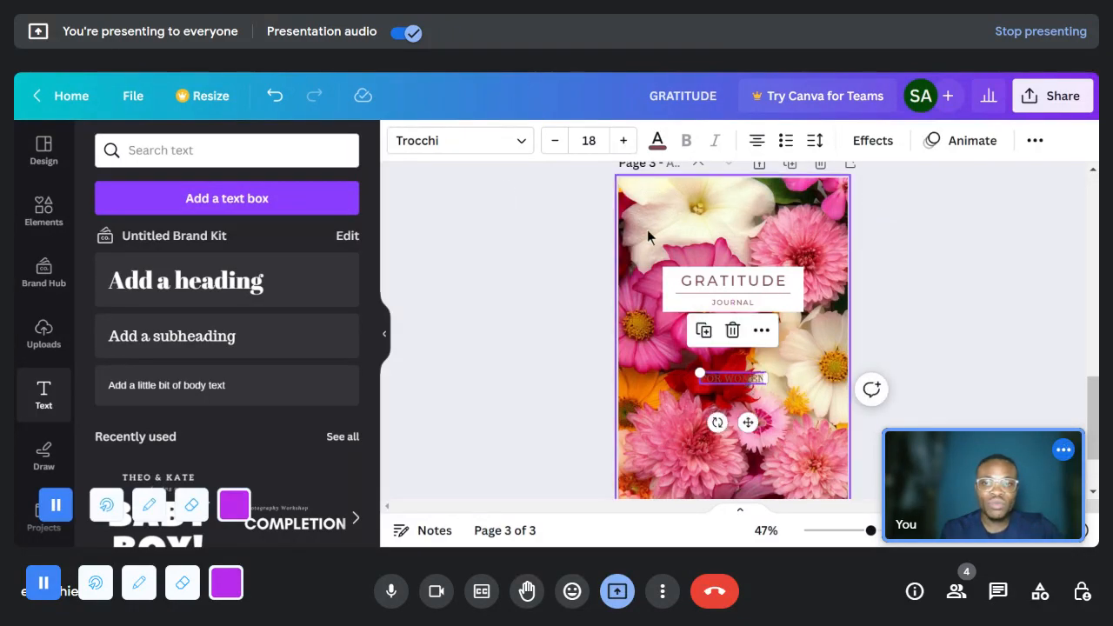
- Insert a square shape on the cover below the title box, behind the FOR WOMEN text
{"action": "left_click", "coordinate": [43, 213]}
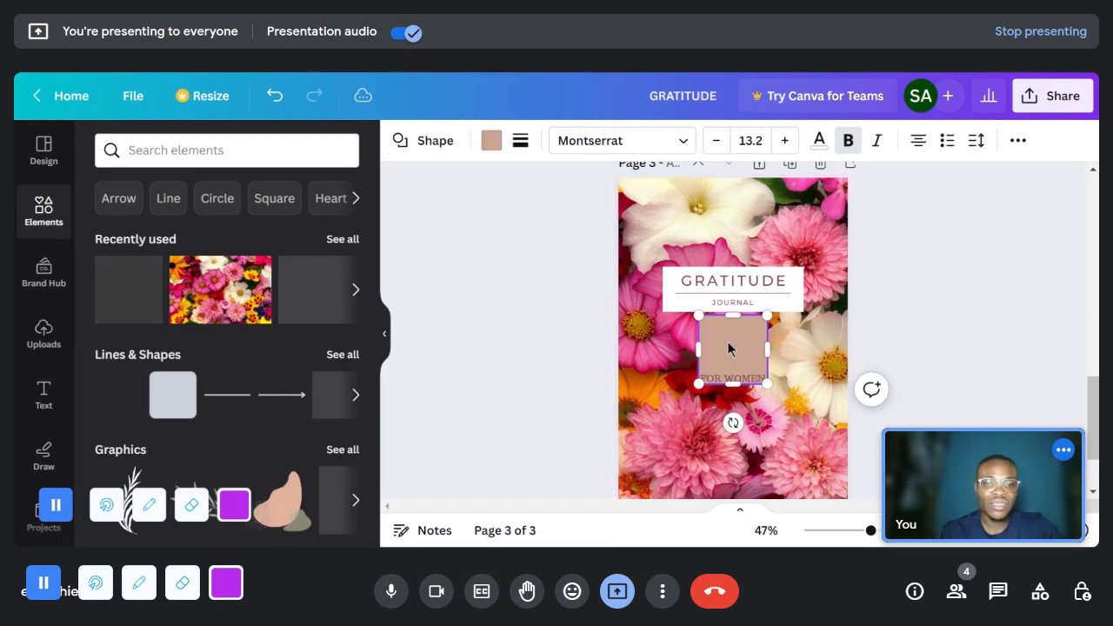
{"action": "key", "text": "Escape"}
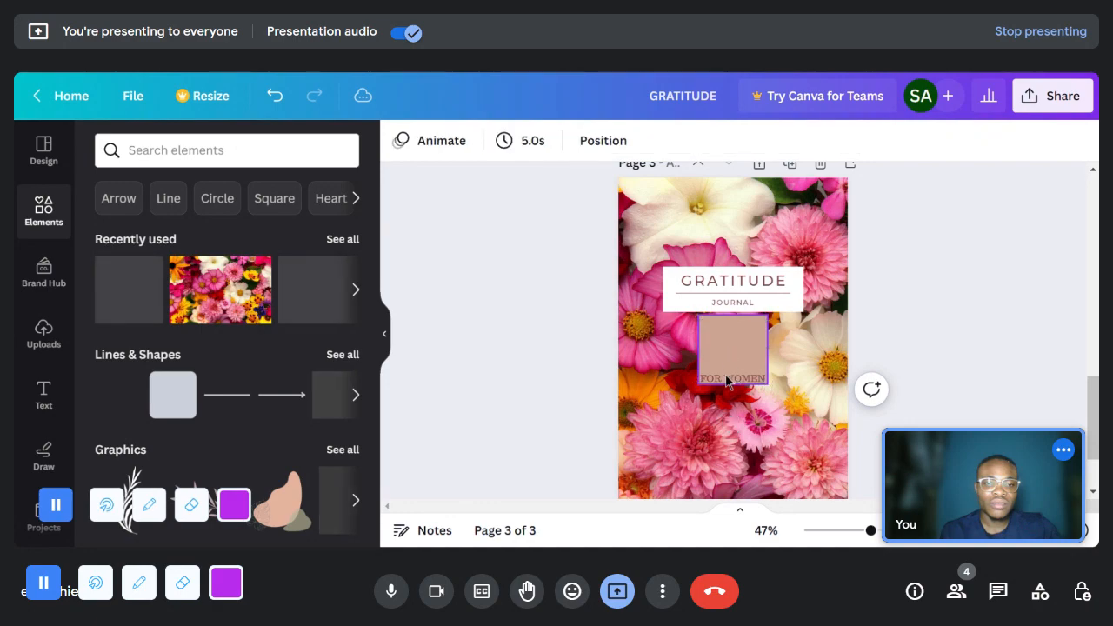
{"action": "left_click", "coordinate": [726, 381]}
{"action": "left_click_drag", "start_coordinate": [885, 540], "coordinate": [890, 531]}
{"action": "scroll", "coordinate": [773, 387], "scroll_direction": "down", "scroll_amount": 1}
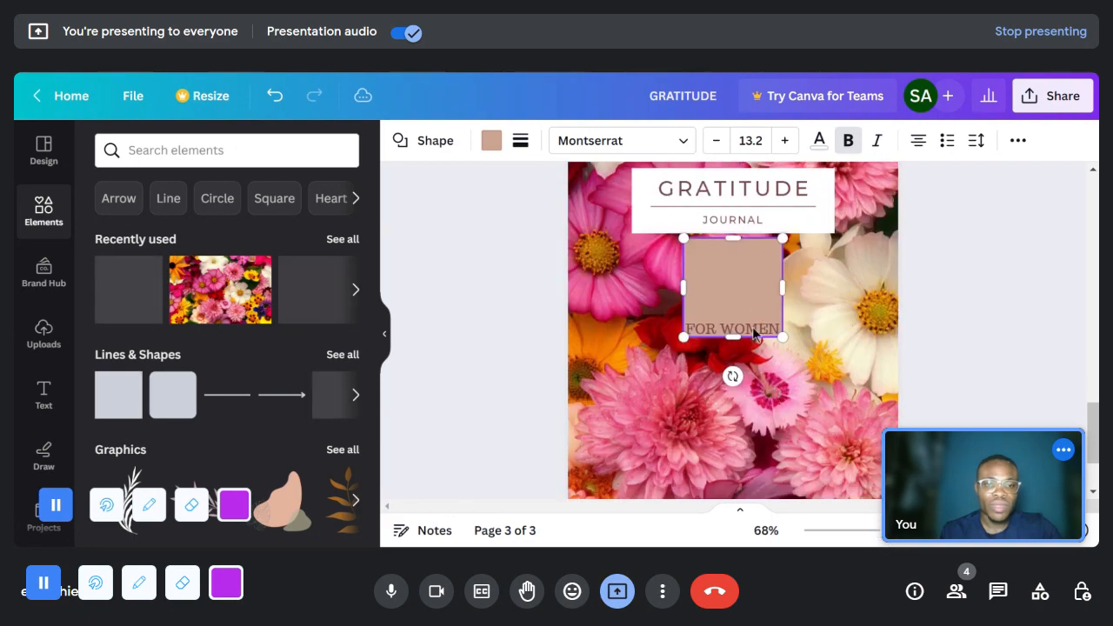
- Widen the square, reduce its height and reposition it as a rectangle framing the FOR WOMEN text
{"action": "left_click", "coordinate": [733, 220]}
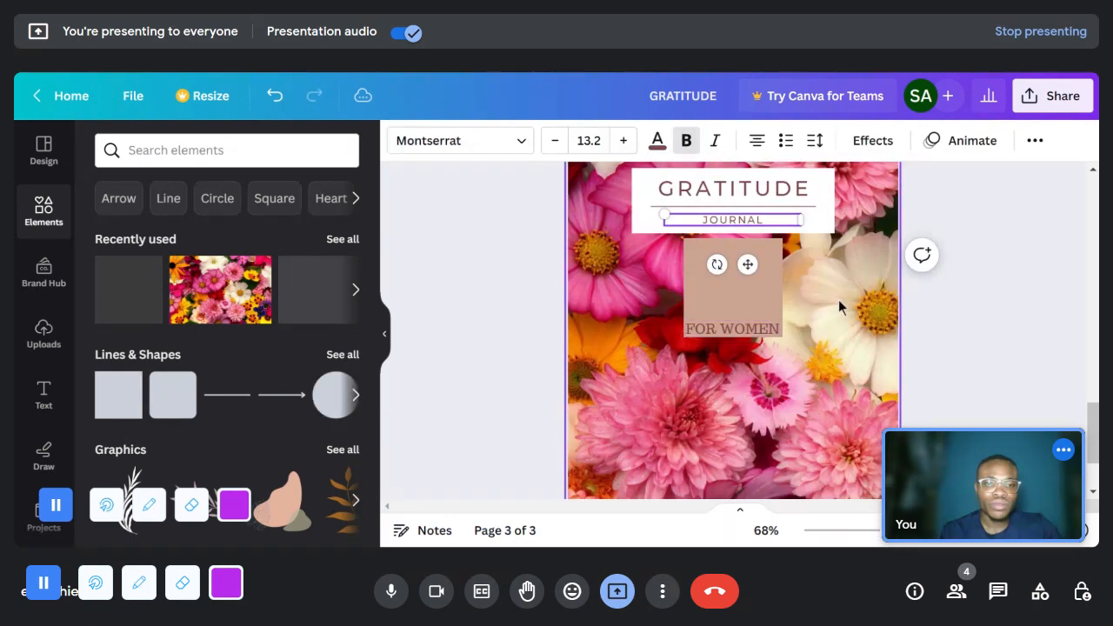
{"action": "left_click", "coordinate": [761, 294]}
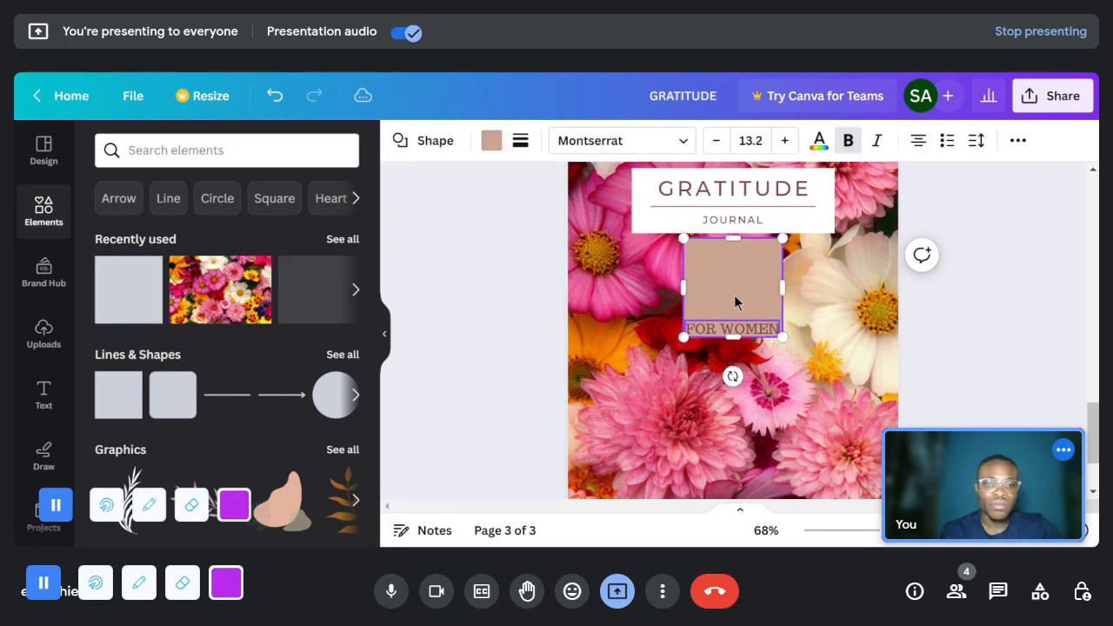
{"action": "left_click_drag", "start_coordinate": [669, 289], "coordinate": [633, 291]}
{"action": "left_click_drag", "start_coordinate": [741, 283], "coordinate": [761, 312]}
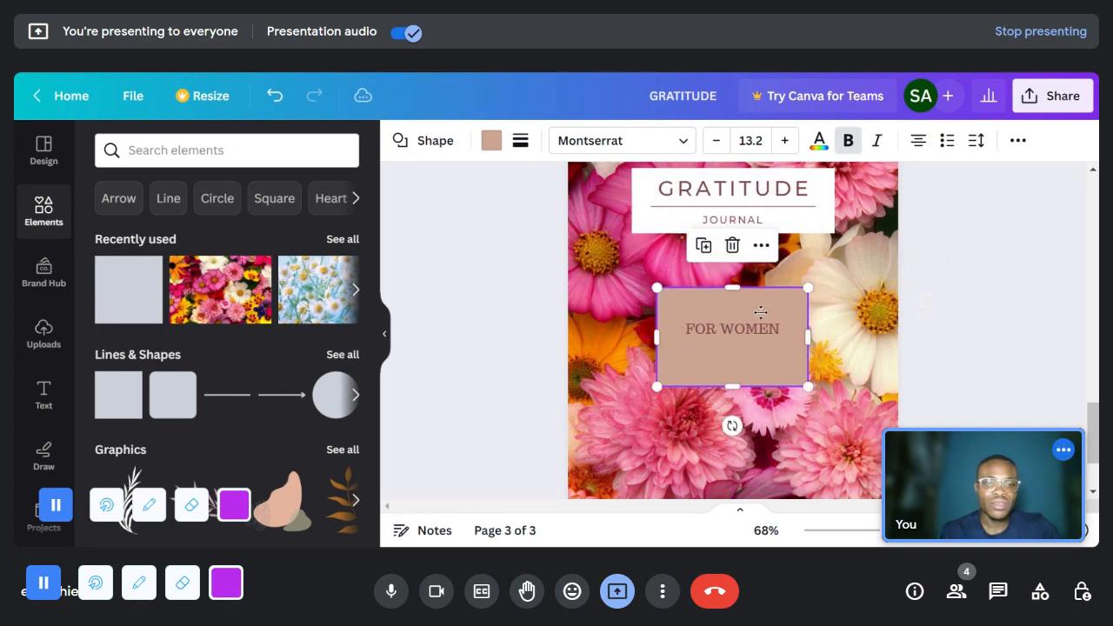
{"action": "left_click_drag", "start_coordinate": [739, 366], "coordinate": [743, 328]}
{"action": "mouse_move", "coordinate": [732, 288]}
{"action": "left_mouse_down"}
{"action": "mouse_move", "coordinate": [732, 310]}
{"action": "mouse_move", "coordinate": [732, 300]}
{"action": "left_mouse_up"}
- Change the FOR WOMEN text color to black from the default solid colors
{"action": "double_click", "coordinate": [737, 332]}
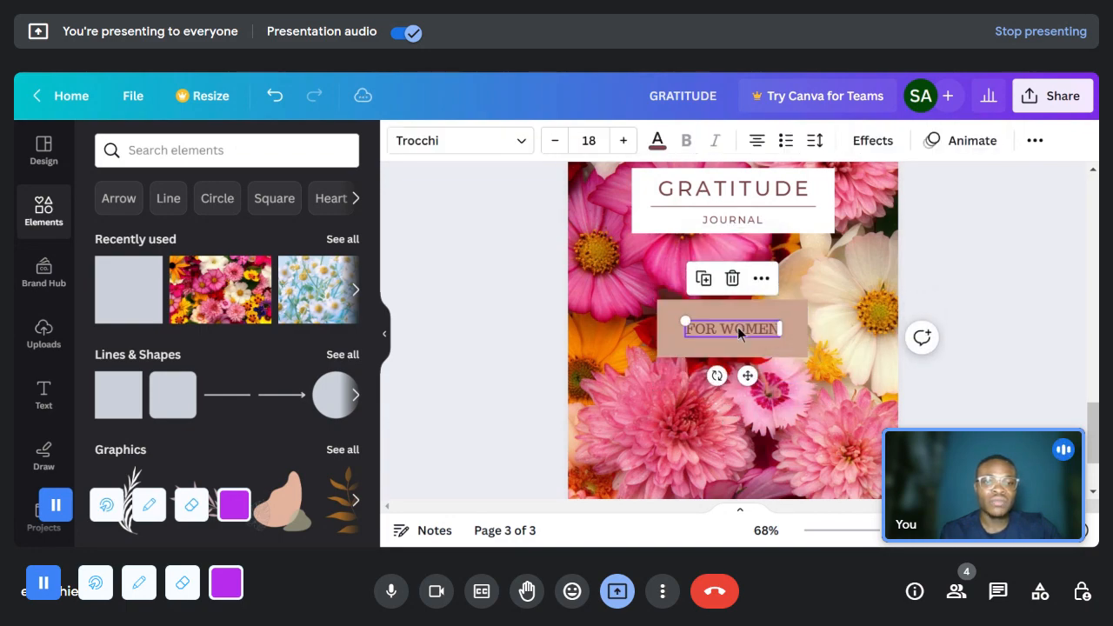
{"action": "left_click", "coordinate": [658, 141]}
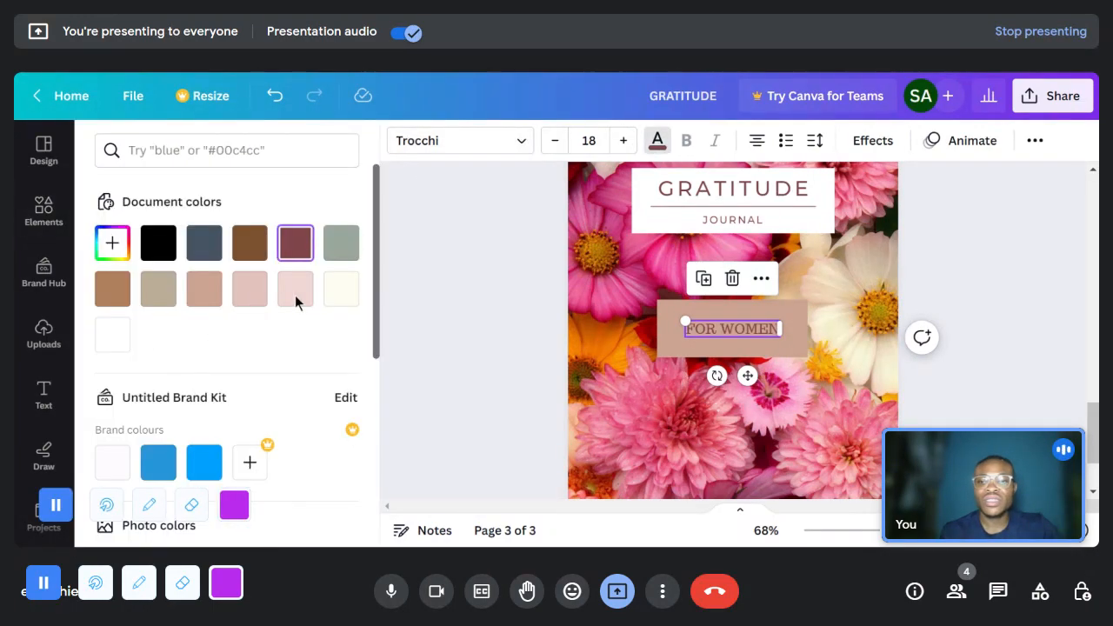
{"action": "left_click", "coordinate": [341, 288]}
{"action": "scroll", "coordinate": [273, 406], "scroll_direction": "down", "scroll_amount": 1}
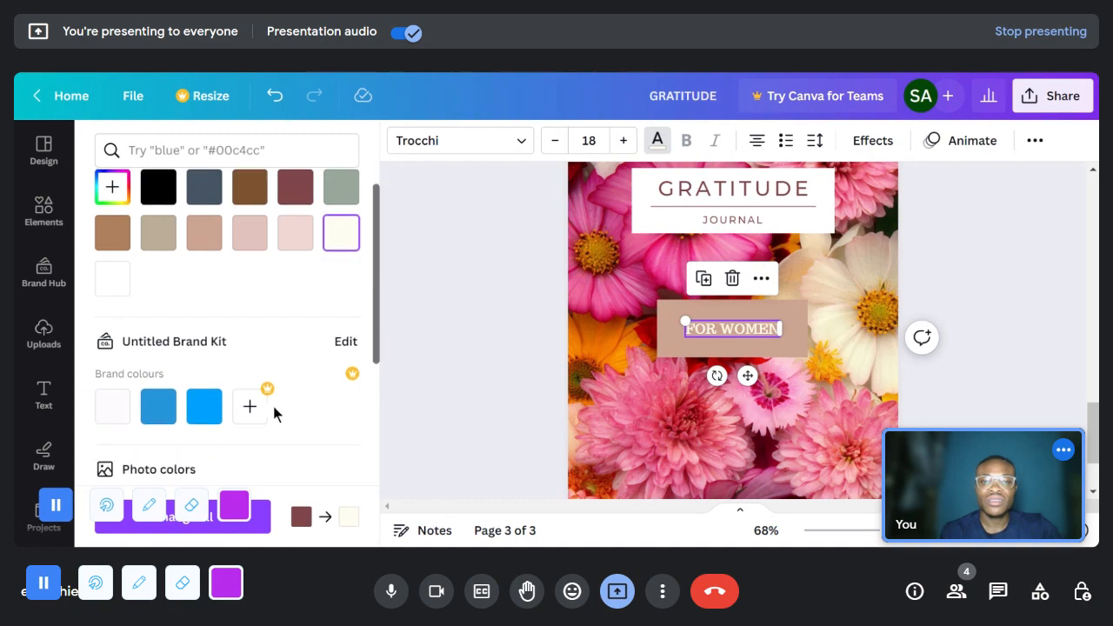
{"action": "scroll", "coordinate": [273, 406], "scroll_direction": "down", "scroll_amount": 2}
{"action": "scroll", "coordinate": [174, 330], "scroll_direction": "down", "scroll_amount": 5}
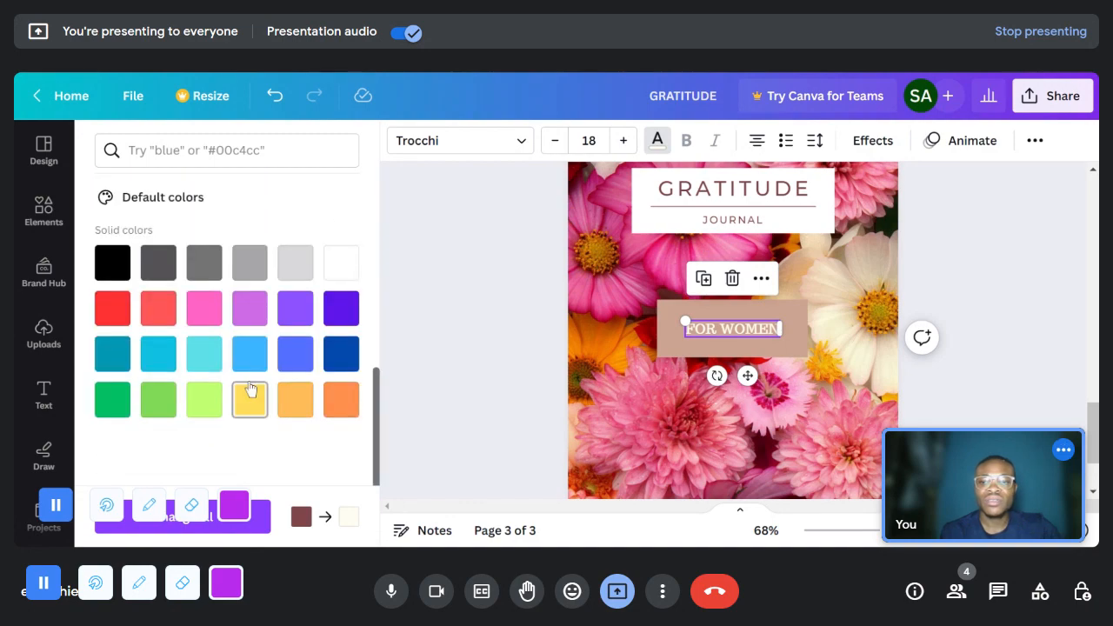
{"action": "left_click", "coordinate": [113, 270]}
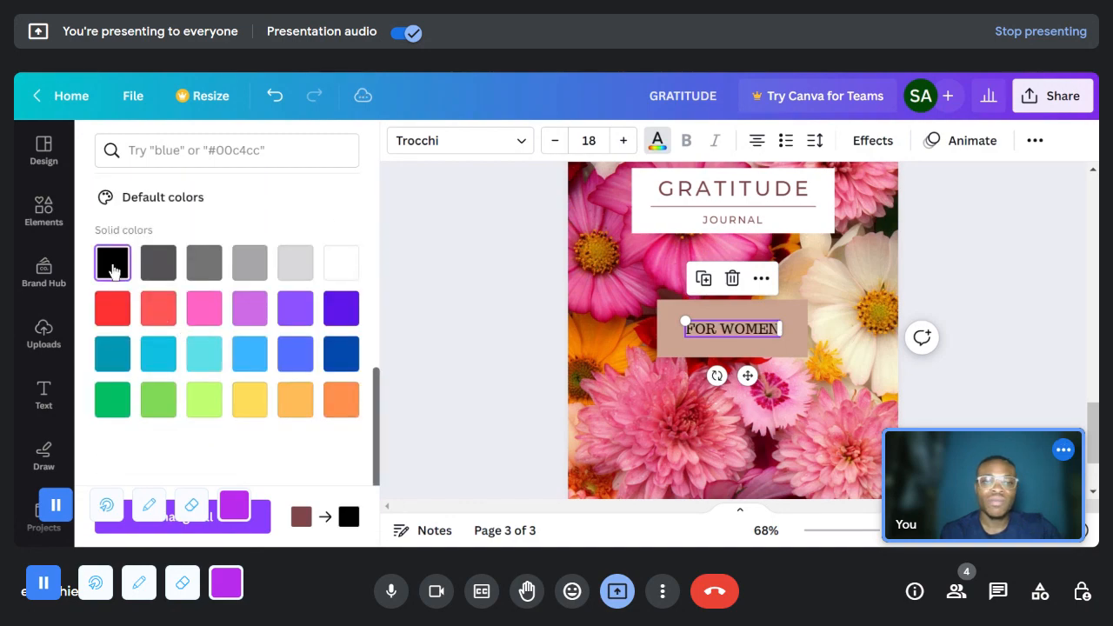
- Fill the rectangle behind FOR WOMEN with solid white and check the whole cover
{"action": "left_click", "coordinate": [670, 317]}
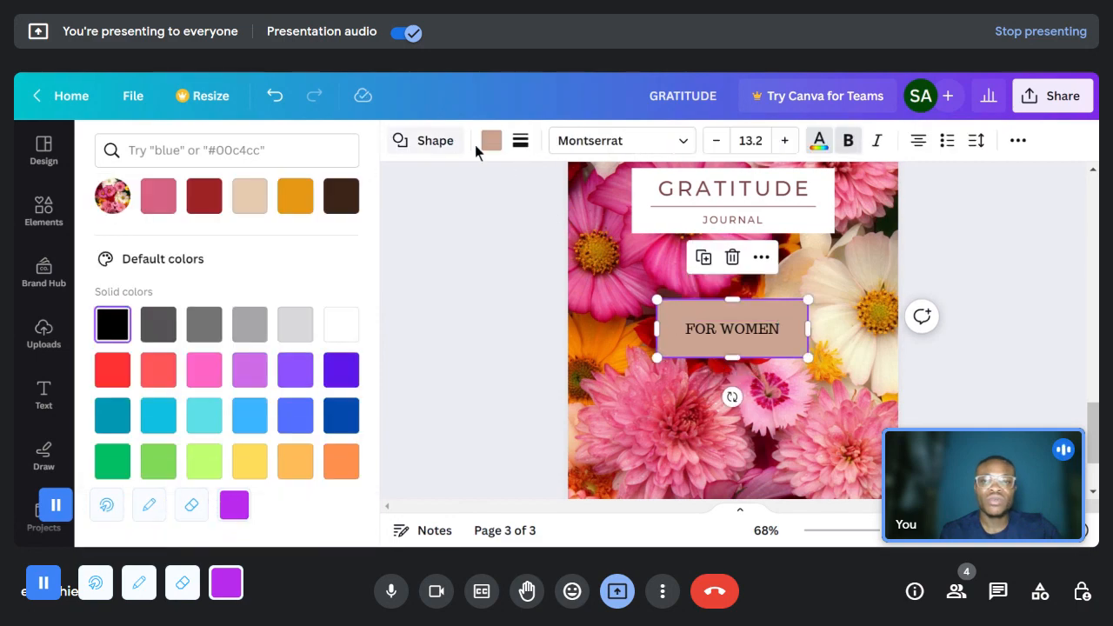
{"action": "left_click", "coordinate": [1017, 254]}
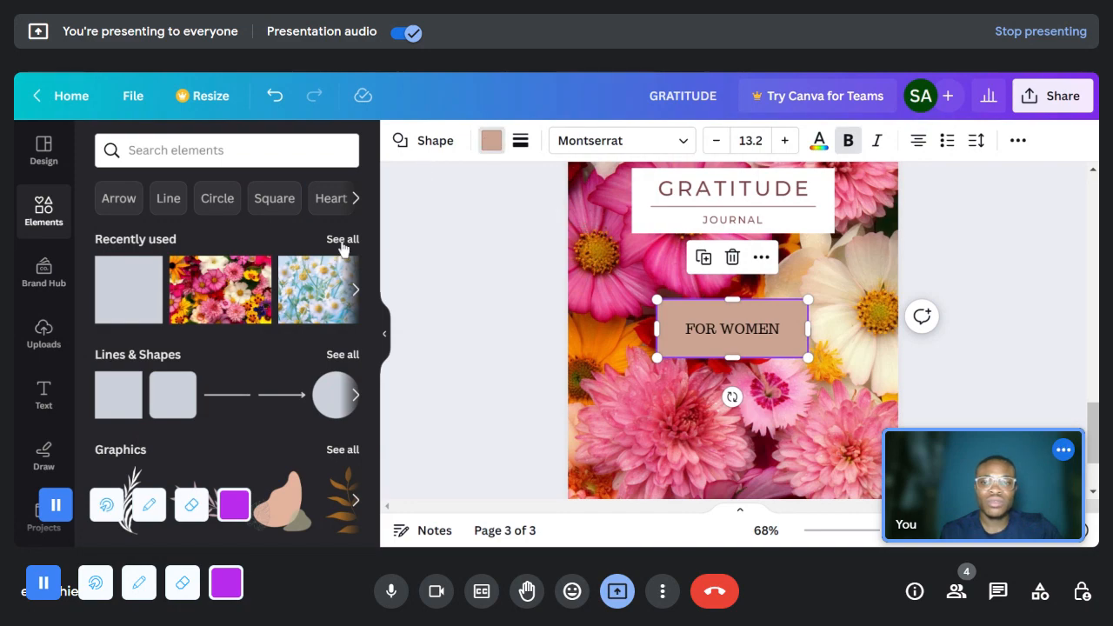
{"action": "left_click", "coordinate": [492, 140]}
{"action": "scroll", "coordinate": [287, 400], "scroll_direction": "down", "scroll_amount": 3}
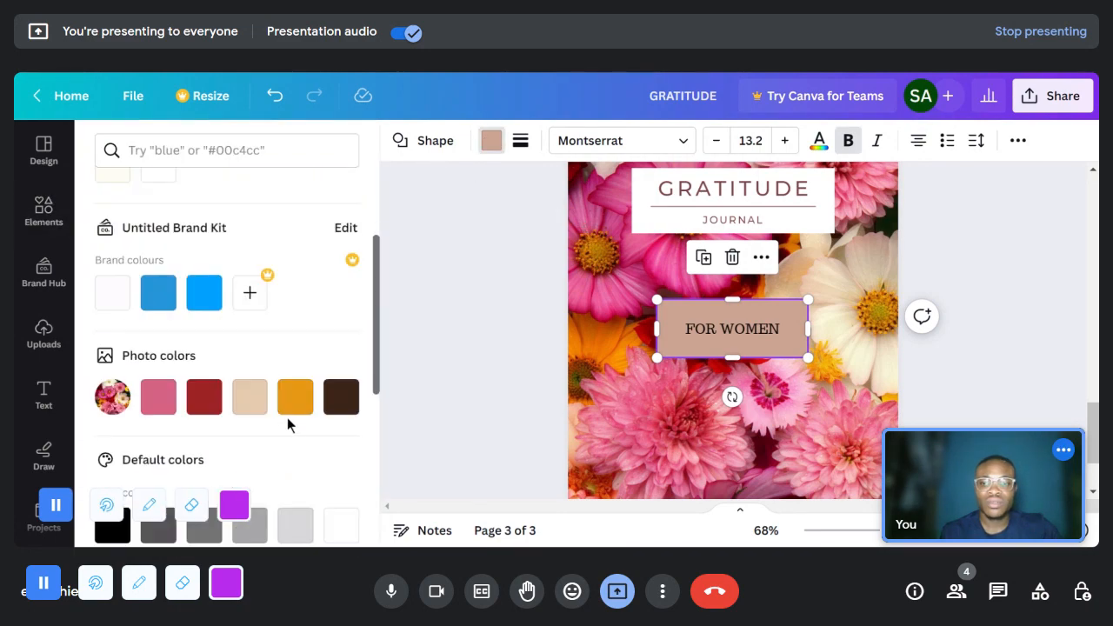
{"action": "scroll", "coordinate": [296, 426], "scroll_direction": "down", "scroll_amount": 3}
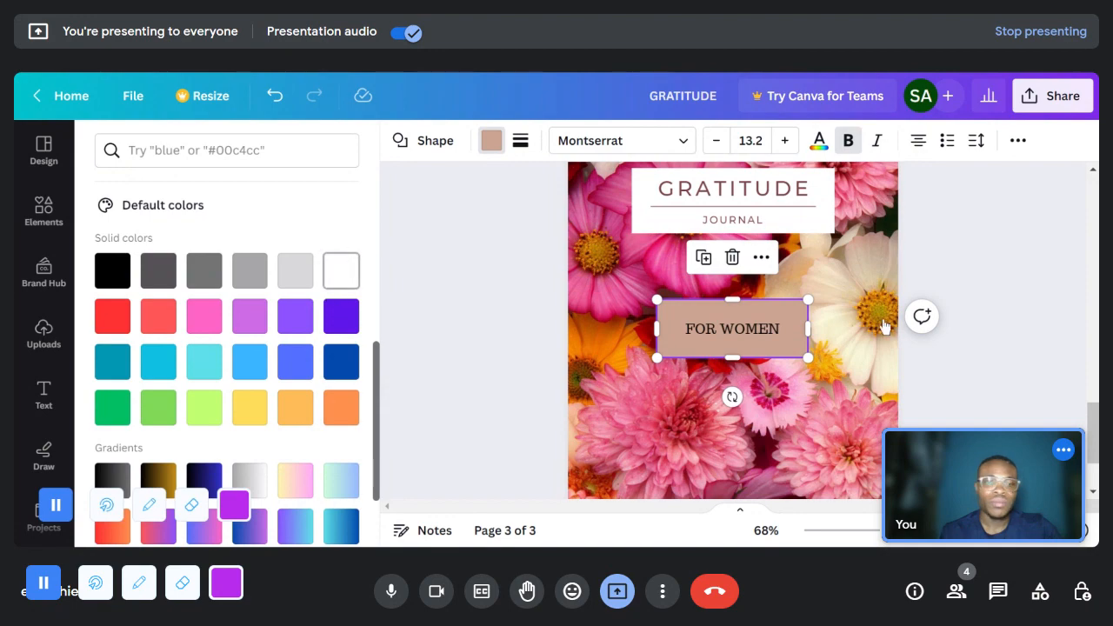
{"action": "left_click", "coordinate": [980, 271]}
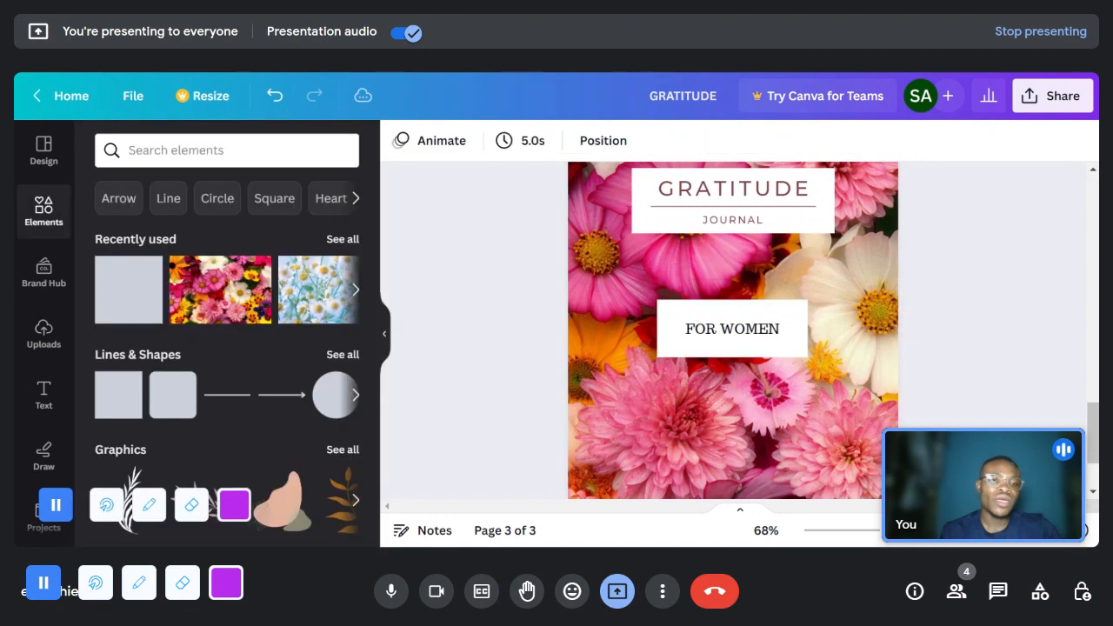
{"action": "left_click_drag", "start_coordinate": [885, 532], "coordinate": [874, 530]}
{"action": "scroll", "coordinate": [770, 339], "scroll_direction": "up", "scroll_amount": 2}
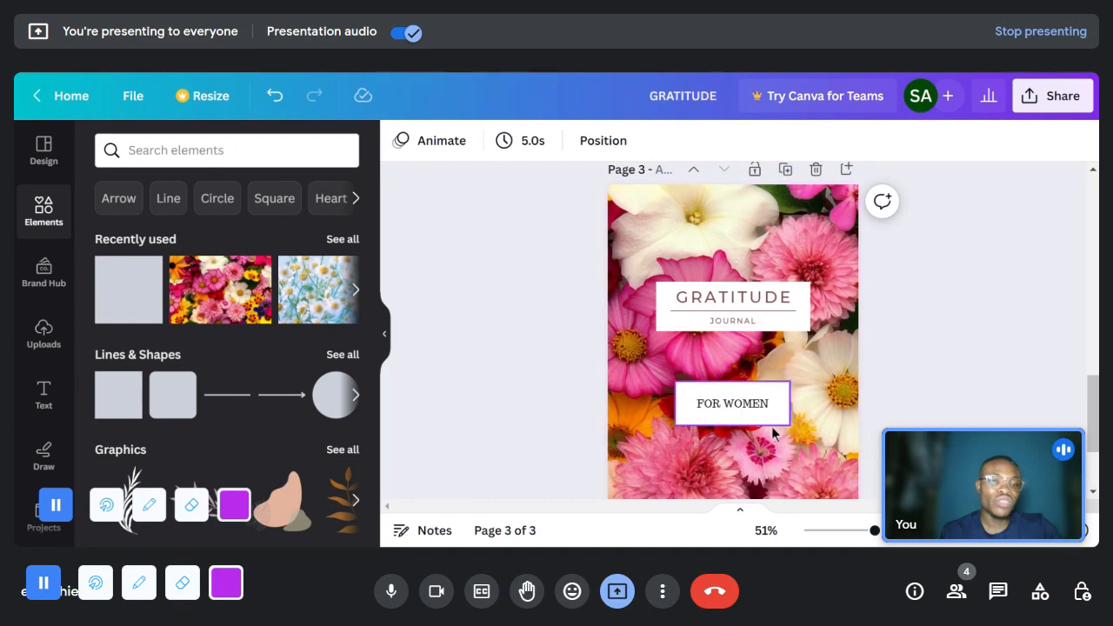
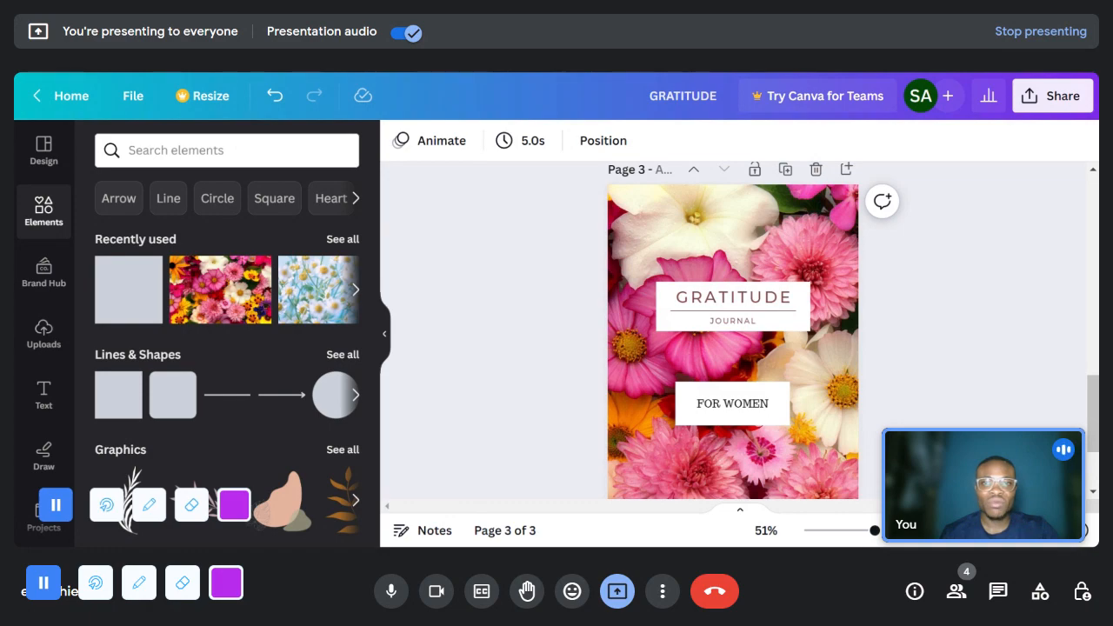
- Delete the white rectangle and the FOR WOMEN text from the floral cover
{"action": "left_click", "coordinate": [756, 400]}
{"action": "key", "text": "Delete"}
{"action": "left_click", "coordinate": [751, 405]}
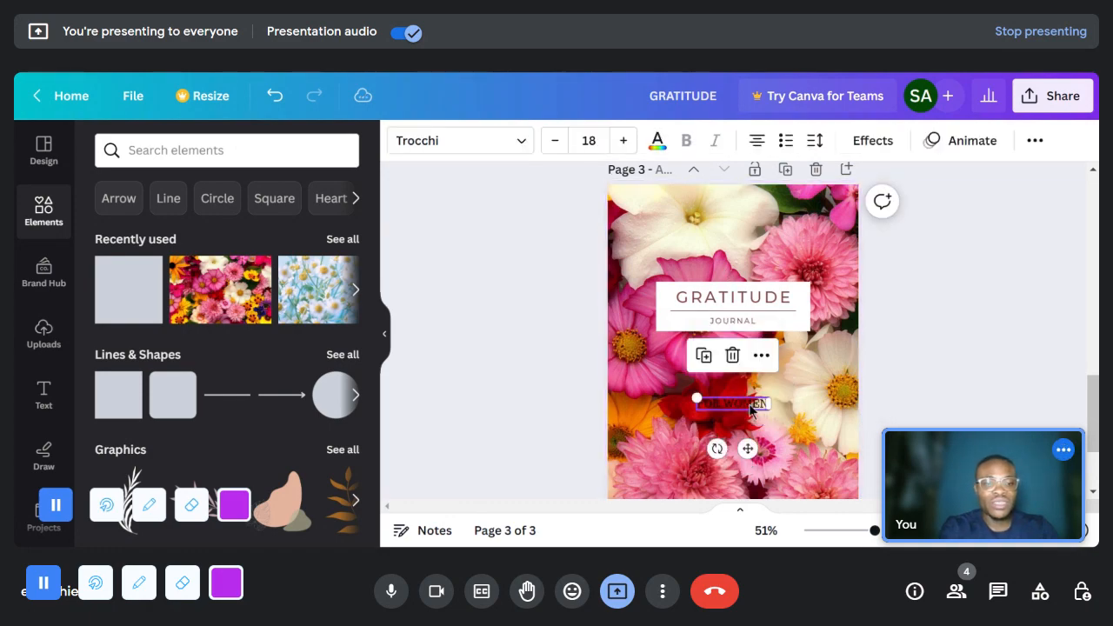
{"action": "key", "text": "Delete"}
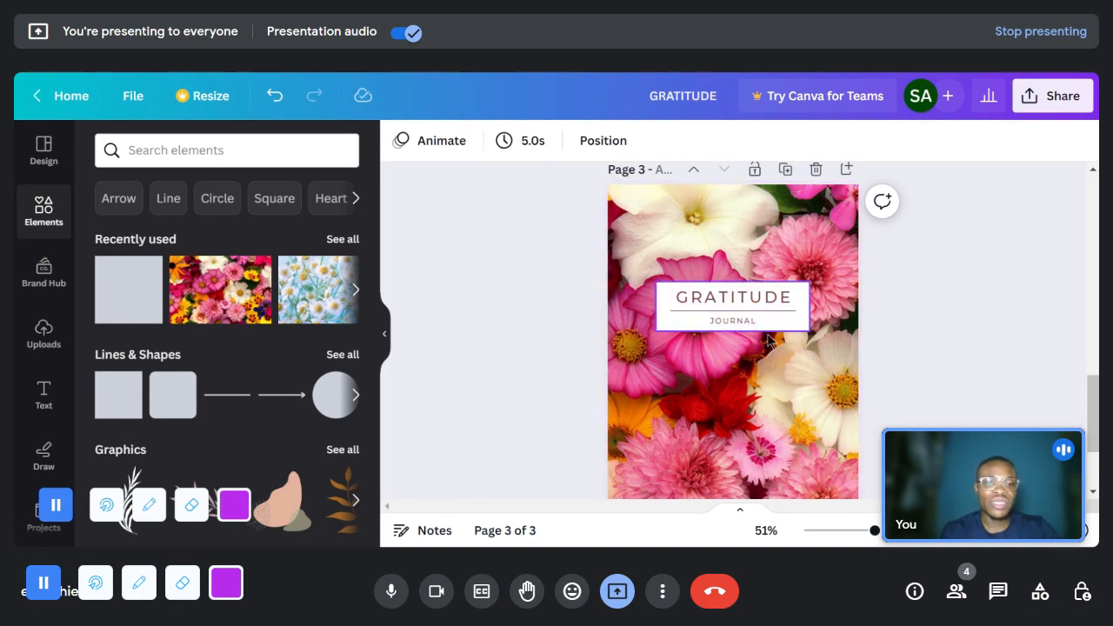
- Extend the white title box downward and move the JOURNAL text lower inside it
{"action": "left_click", "coordinate": [717, 329]}
{"action": "left_click_drag", "start_coordinate": [725, 330], "coordinate": [728, 404]}
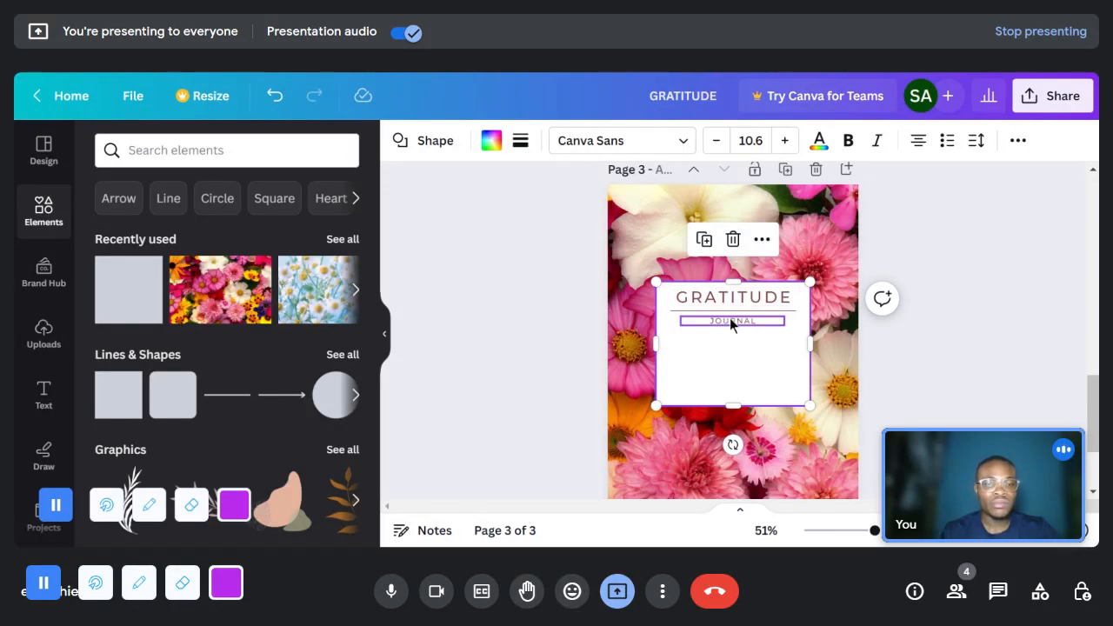
{"action": "left_click", "coordinate": [730, 320]}
{"action": "double_click", "coordinate": [729, 320]}
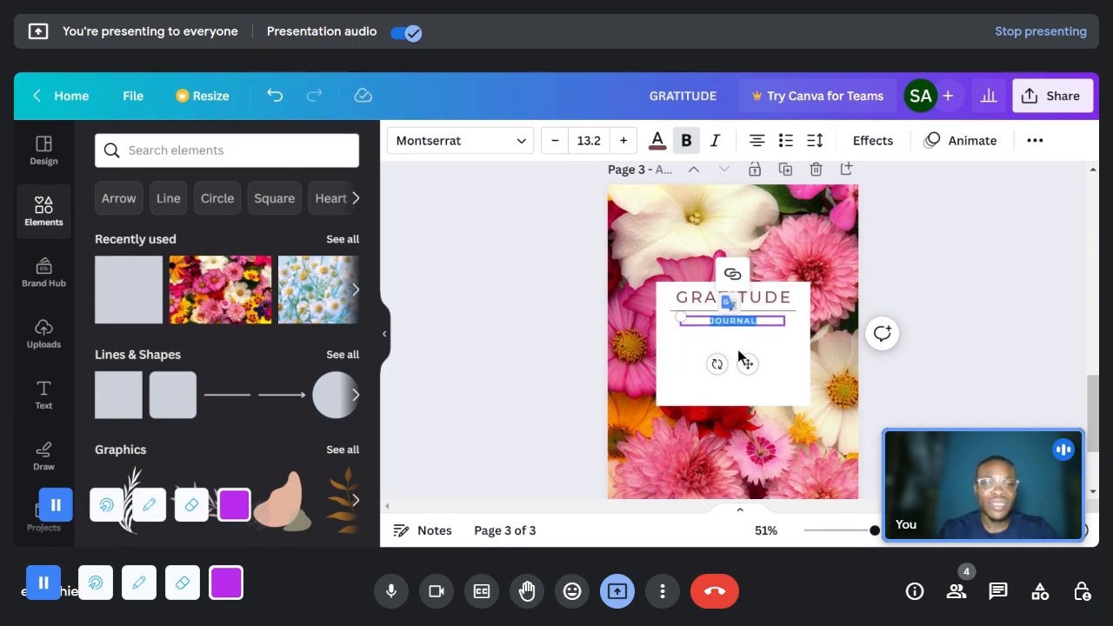
{"action": "left_click_drag", "start_coordinate": [746, 364], "coordinate": [747, 402]}
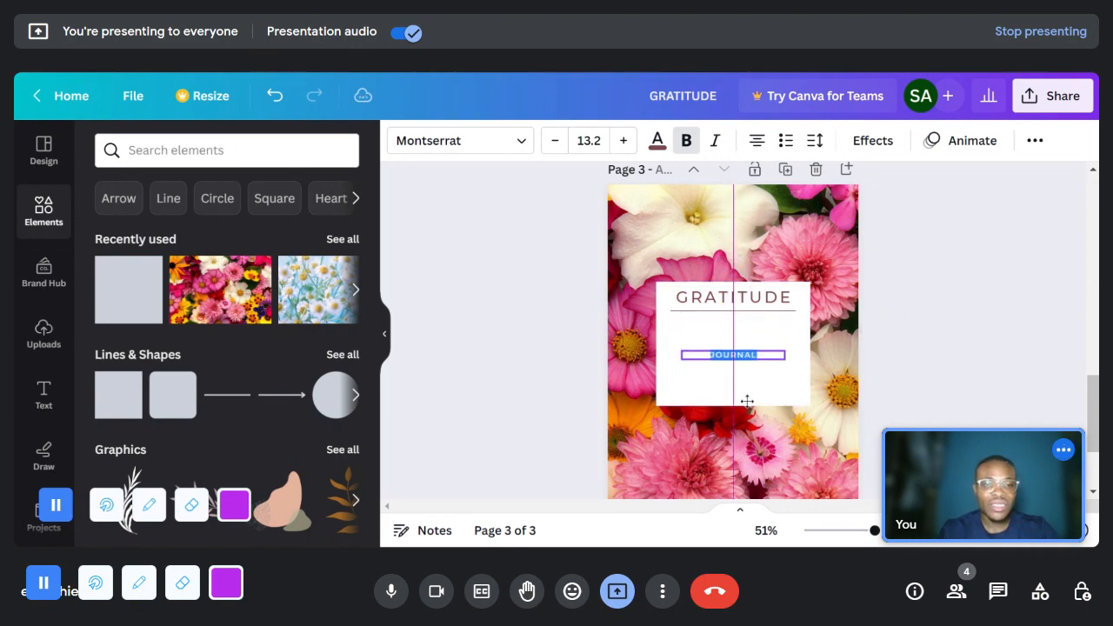
- Move the GRATITUDE text below the divider line so it sits centered just above JOURNAL
{"action": "left_click", "coordinate": [741, 298]}
{"action": "left_click_drag", "start_coordinate": [741, 298], "coordinate": [740, 335]}
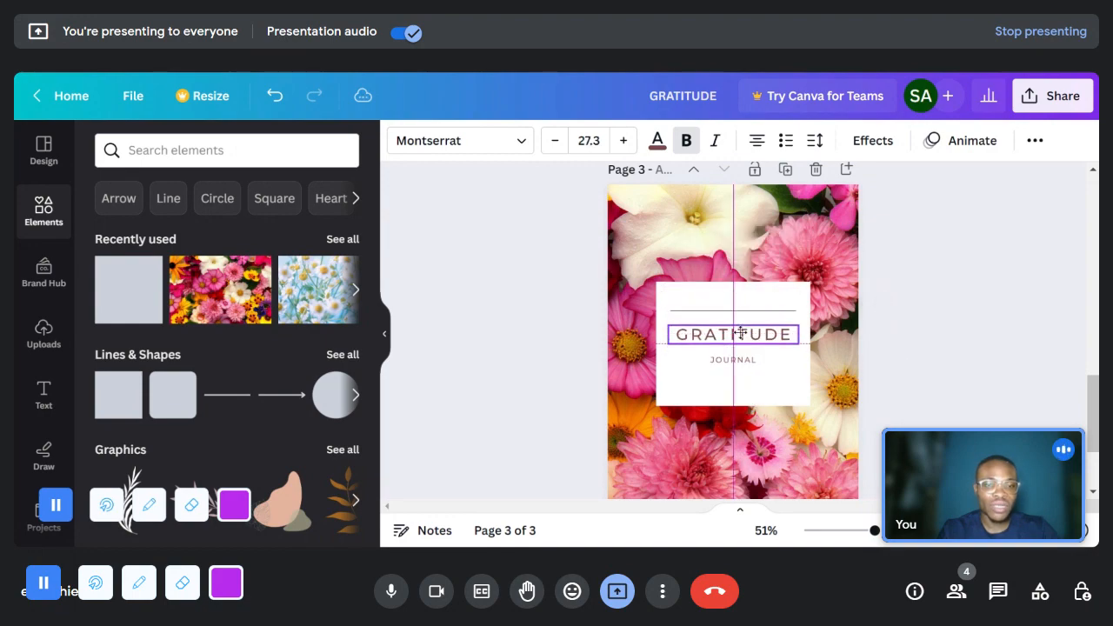
{"action": "left_click_drag", "start_coordinate": [739, 334], "coordinate": [739, 334]}
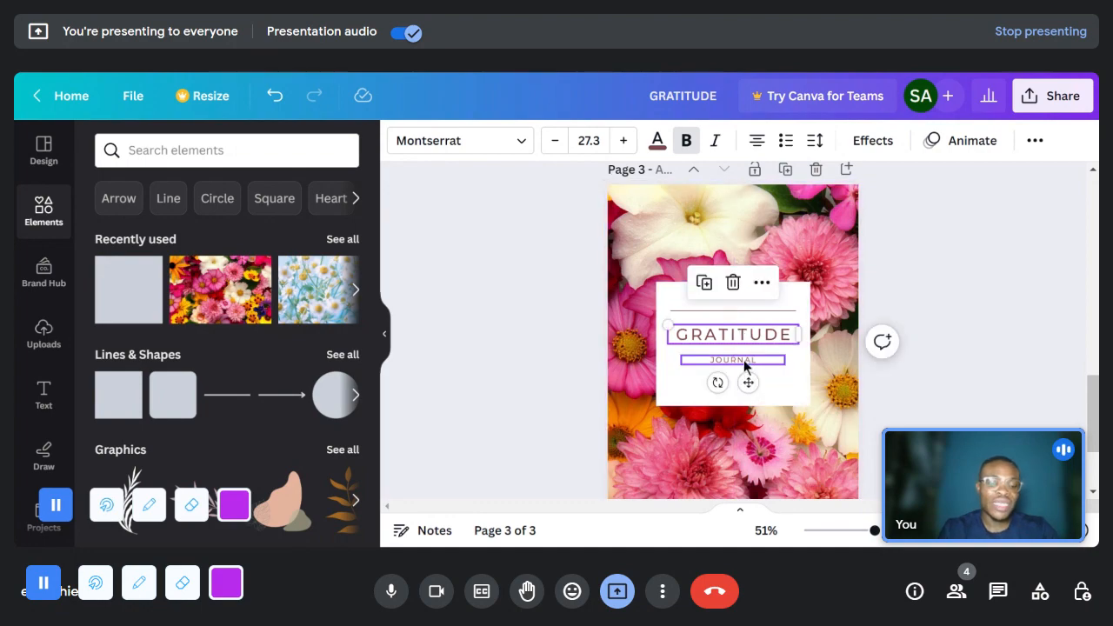
{"action": "key", "text": "Down"}
{"action": "key", "text": "Down"}
{"action": "key", "text": "Down"}
{"action": "key", "text": "Down"}
{"action": "key", "text": "Down"}
{"action": "key", "text": "Down"}
{"action": "key", "text": "Down"}
{"action": "key", "text": "Down"}
{"action": "key", "text": "Down"}
{"action": "key", "text": "Down"}
{"action": "key", "text": "Down"}
{"action": "key", "text": "Down"}
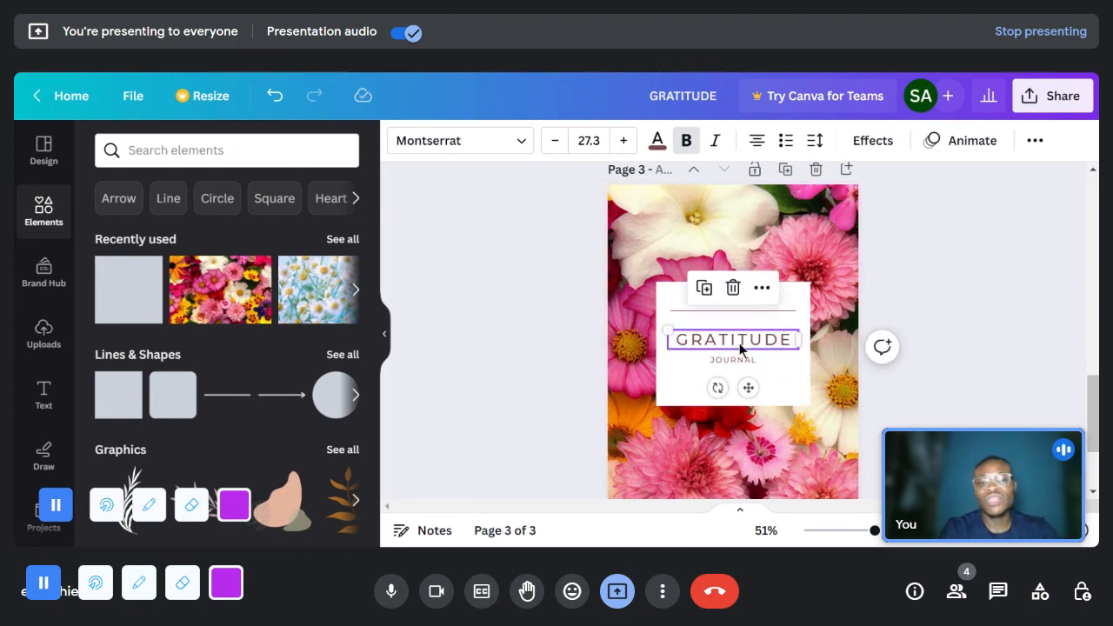
{"action": "double_click", "coordinate": [739, 348]}
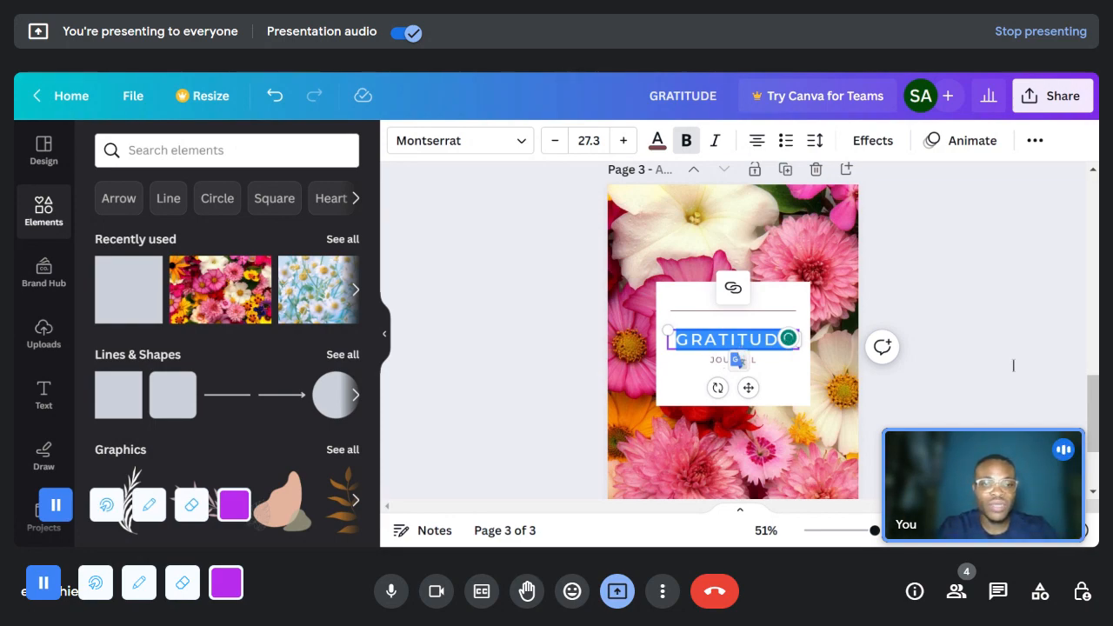
- Duplicate the JOURNAL text, place the copy between the divider line and GRATITUDE, and change its wording to EVENING
{"action": "left_click", "coordinate": [717, 362]}
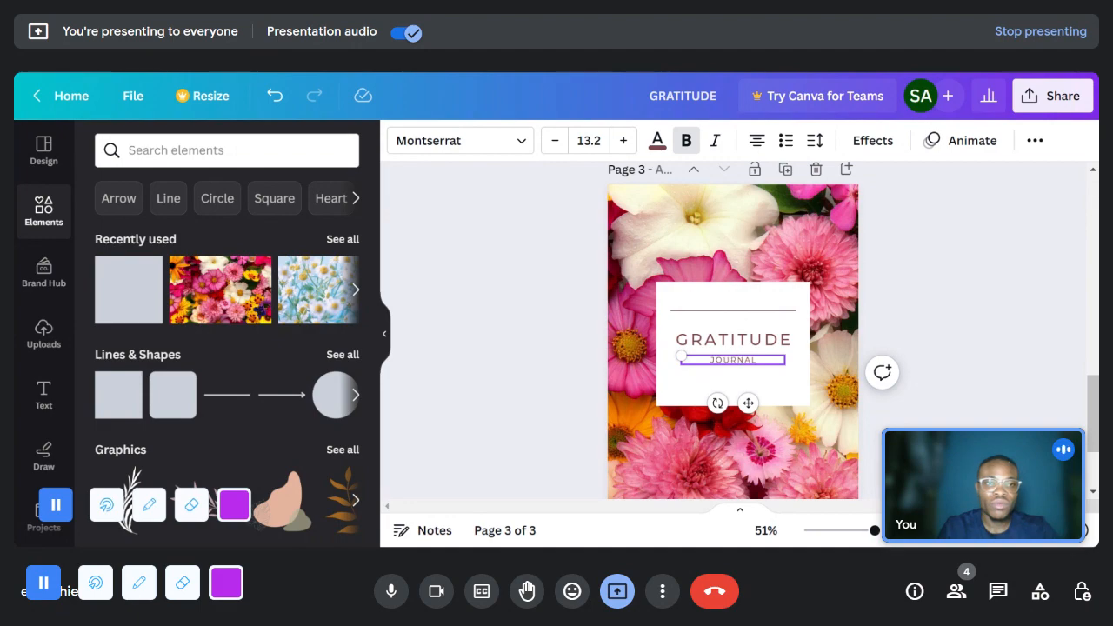
{"action": "left_click", "coordinate": [743, 367]}
{"action": "left_click", "coordinate": [743, 356]}
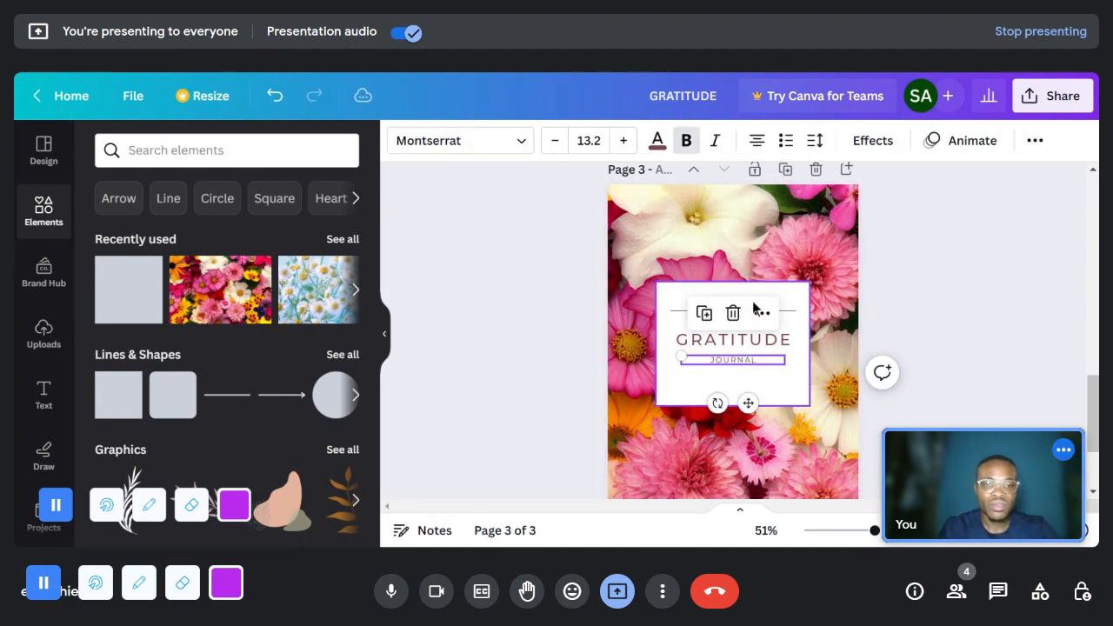
{"action": "left_click", "coordinate": [706, 315]}
{"action": "left_click_drag", "start_coordinate": [753, 407], "coordinate": [744, 318]}
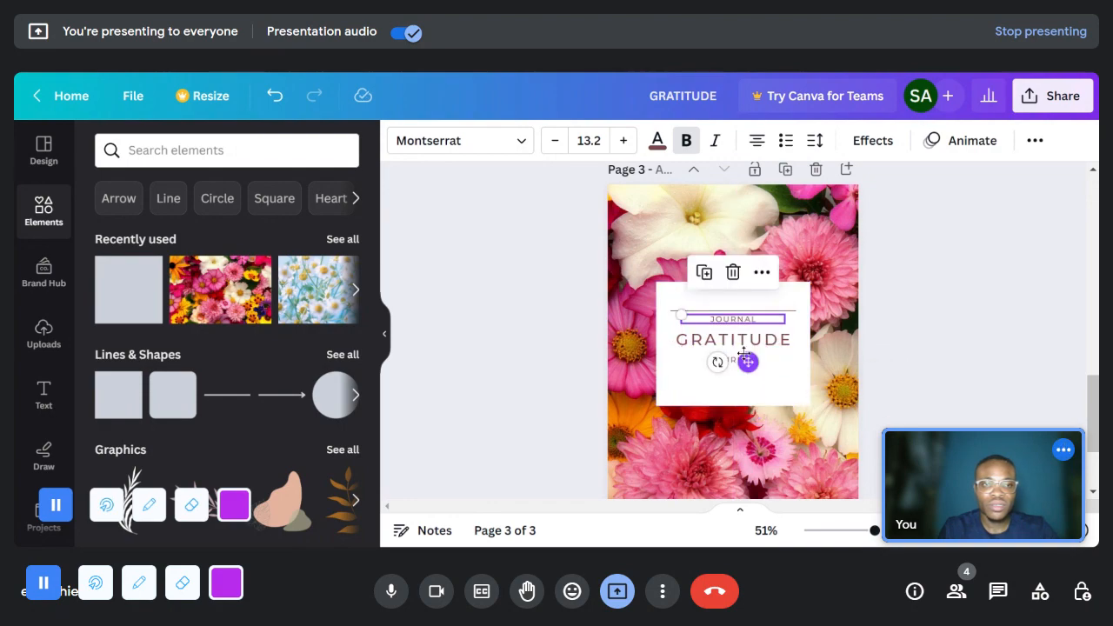
{"action": "double_click", "coordinate": [719, 319]}
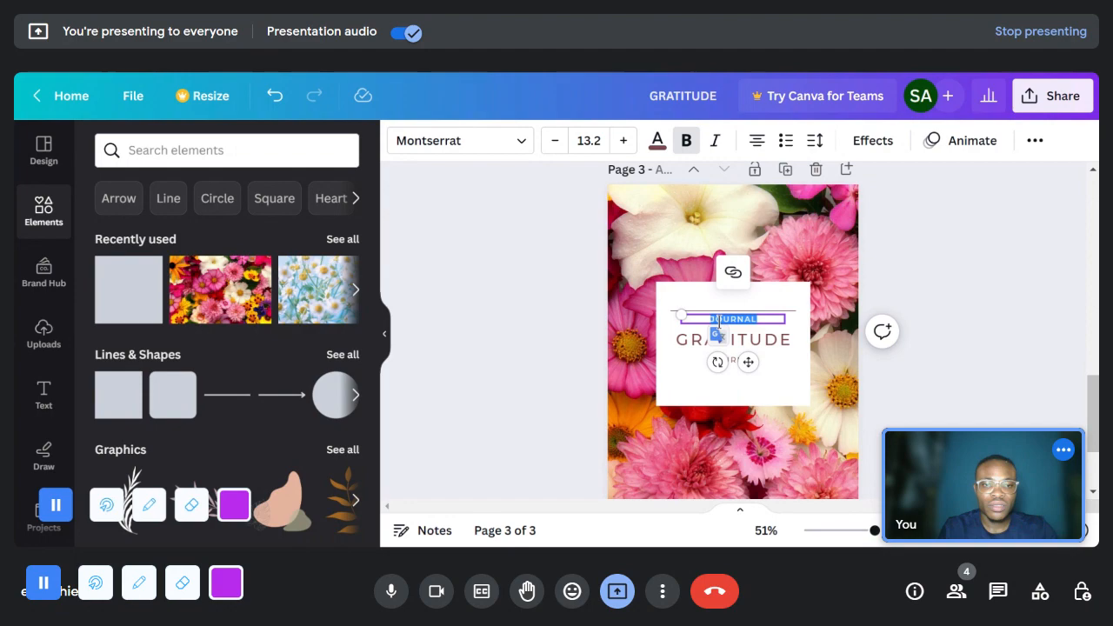
{"action": "type", "text": "EVENINGING"}
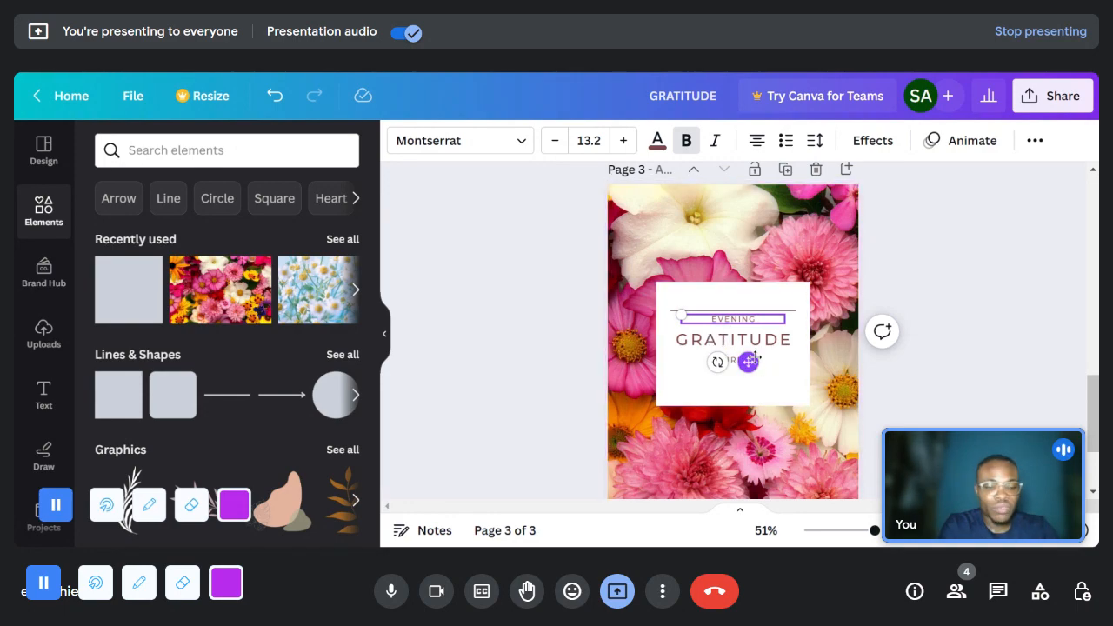
{"action": "left_click", "coordinate": [782, 362]}
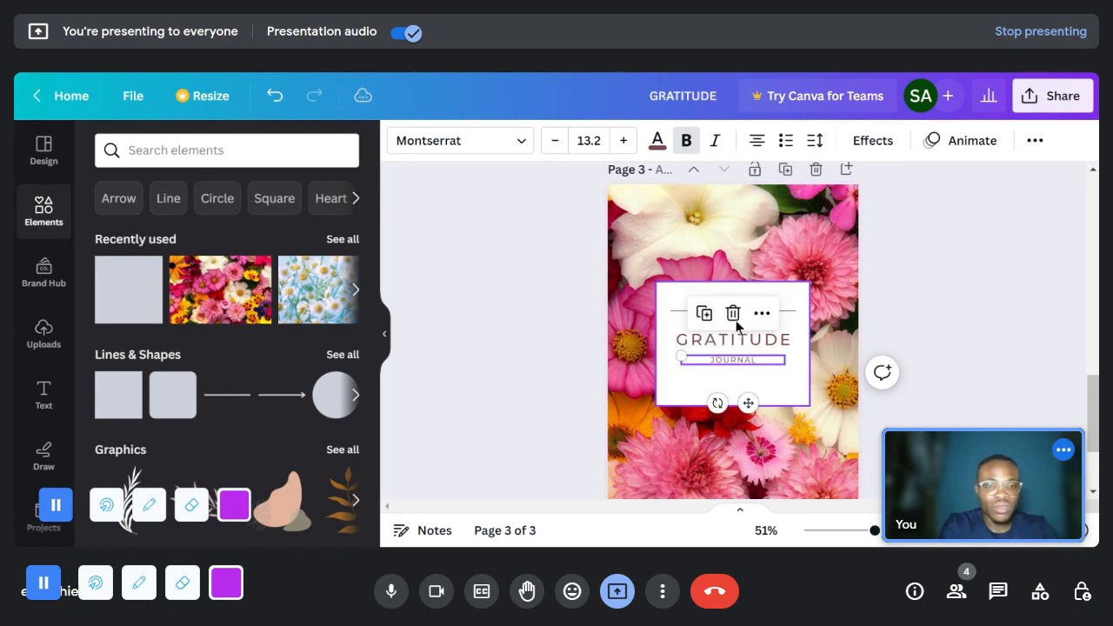
{"action": "left_click", "coordinate": [756, 324]}
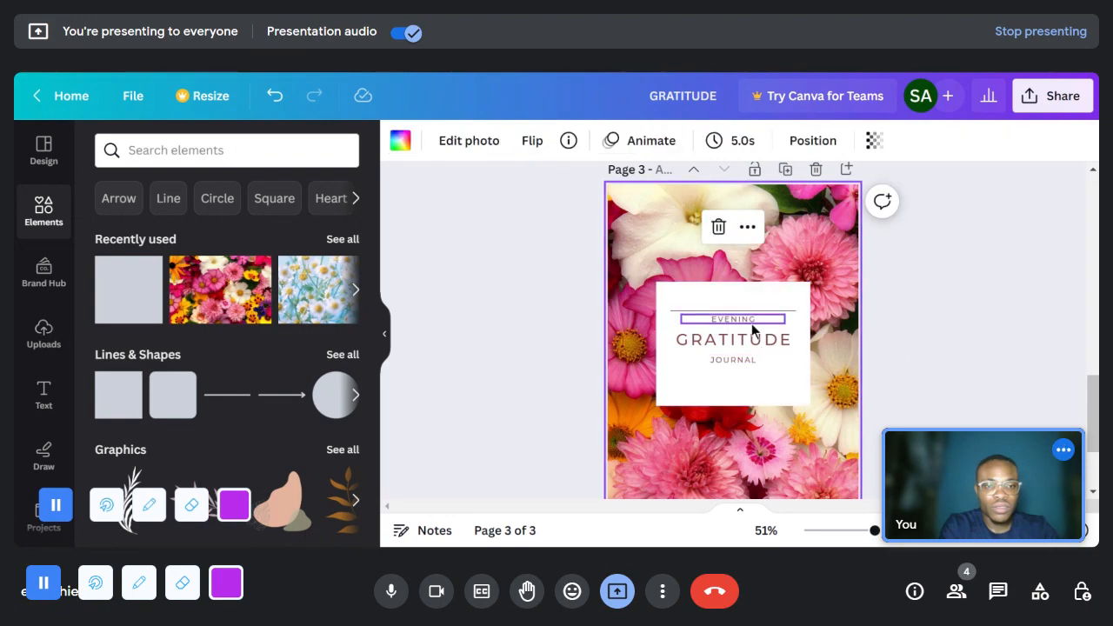
{"action": "left_click", "coordinate": [752, 323]}
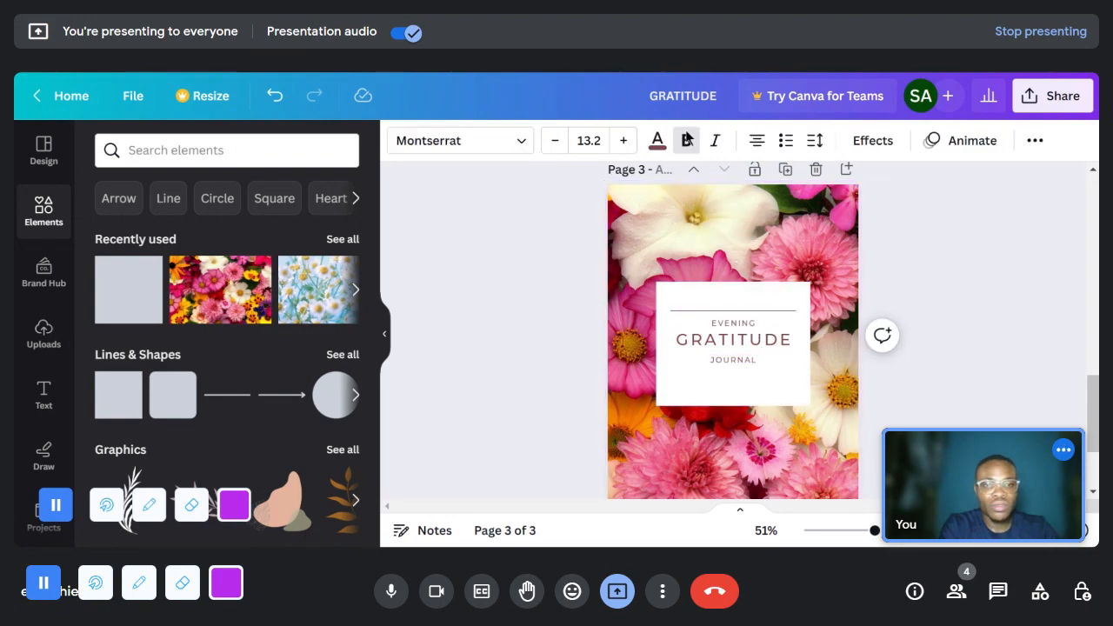
- Increase the EVENING text's font size to 20.2
{"action": "left_click", "coordinate": [622, 140]}
{"action": "left_click", "coordinate": [624, 141]}
{"action": "left_click", "coordinate": [624, 141]}
{"action": "left_click", "coordinate": [624, 141]}
{"action": "left_click", "coordinate": [623, 141]}
{"action": "left_click", "coordinate": [623, 141]}
{"action": "left_click", "coordinate": [623, 141]}
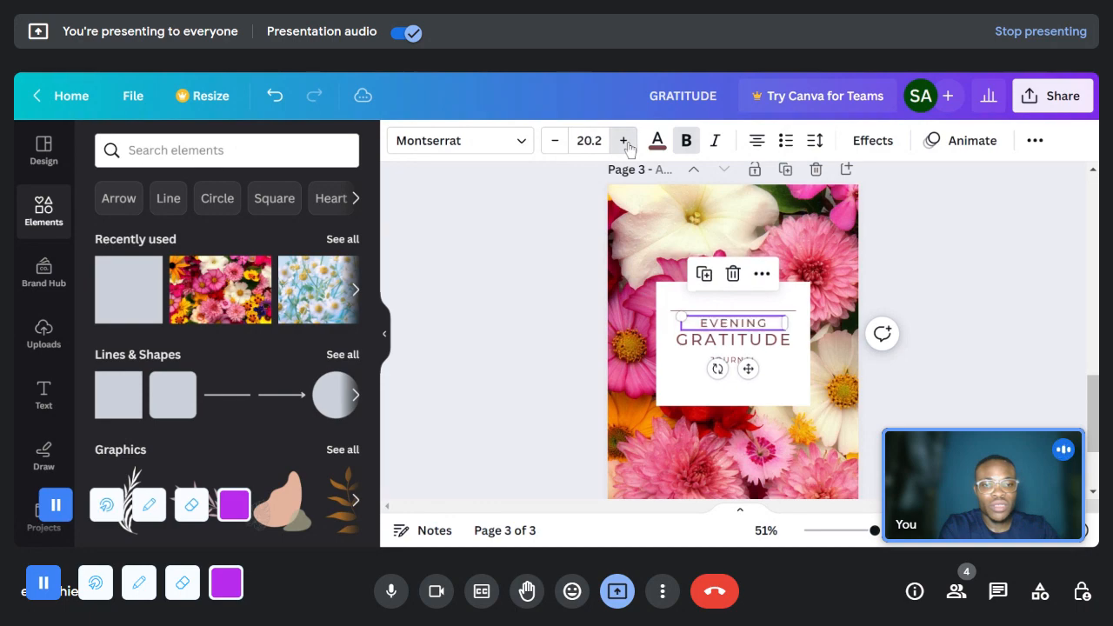
{"action": "left_click", "coordinate": [921, 324]}
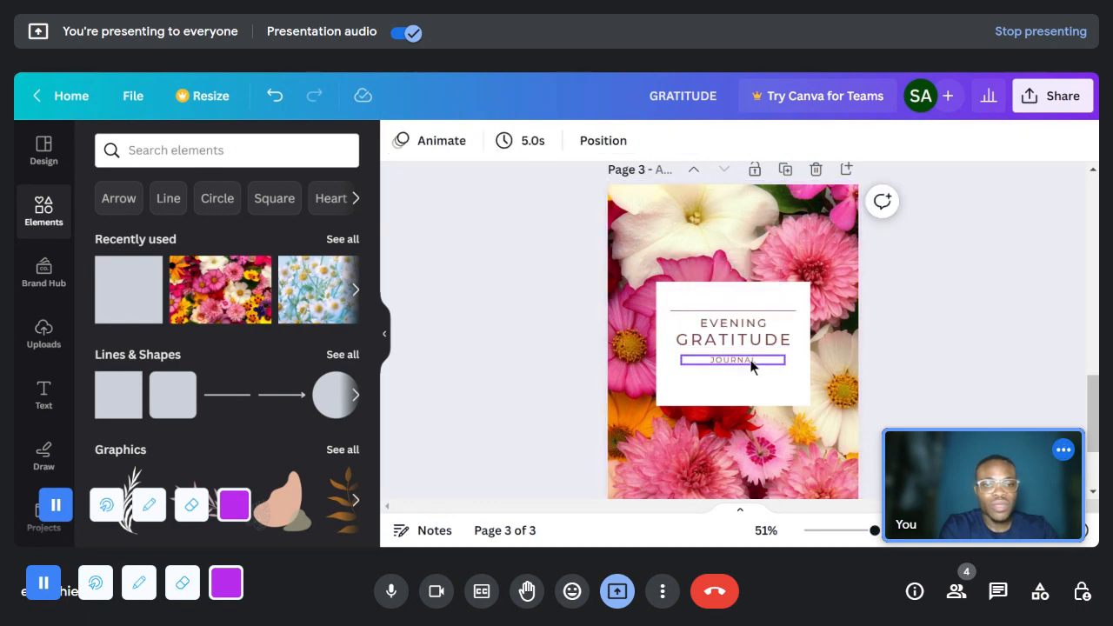
- Increase the font size of the JOURNAL text below GRATITUDE to 17.2
{"action": "left_click", "coordinate": [733, 359]}
{"action": "left_click", "coordinate": [623, 140]}
{"action": "left_click", "coordinate": [622, 140]}
{"action": "left_click", "coordinate": [623, 140]}
{"action": "left_click", "coordinate": [622, 140]}
{"action": "left_click", "coordinate": [729, 379]}
- Place a copy of the JOURNAL text above the divider line and change its wording to 30 DAYS
{"action": "mouse_move", "coordinate": [729, 331]}
{"action": "left_mouse_down"}
{"action": "mouse_move", "coordinate": [753, 374]}
{"action": "mouse_move", "coordinate": [748, 333]}
{"action": "left_mouse_up"}
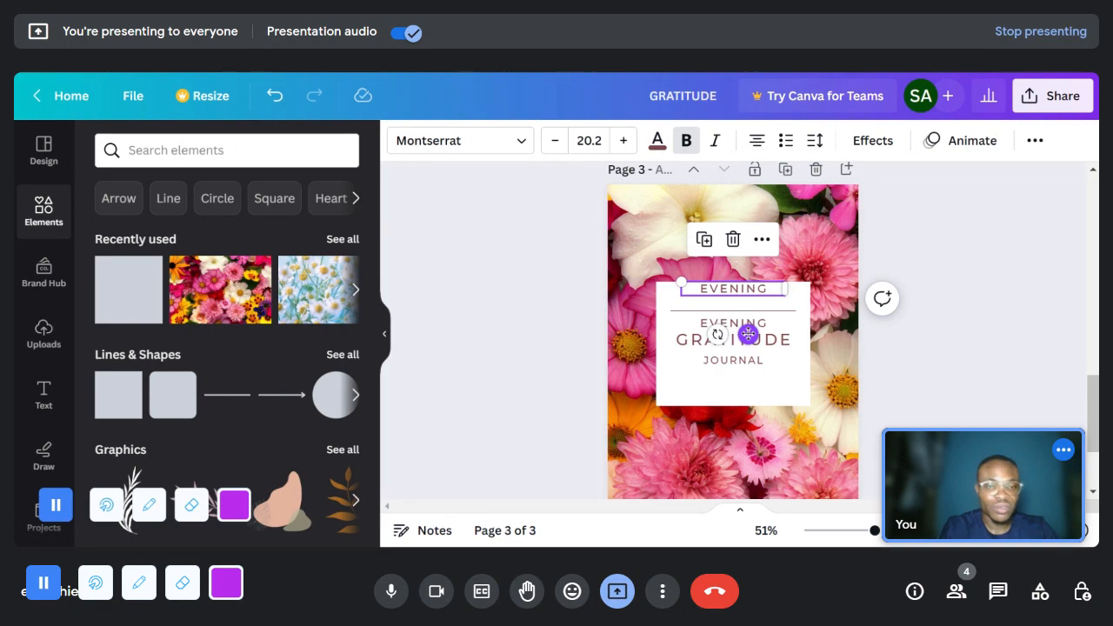
{"action": "left_click", "coordinate": [743, 361]}
{"action": "left_click_drag", "start_coordinate": [744, 361], "coordinate": [750, 320]}
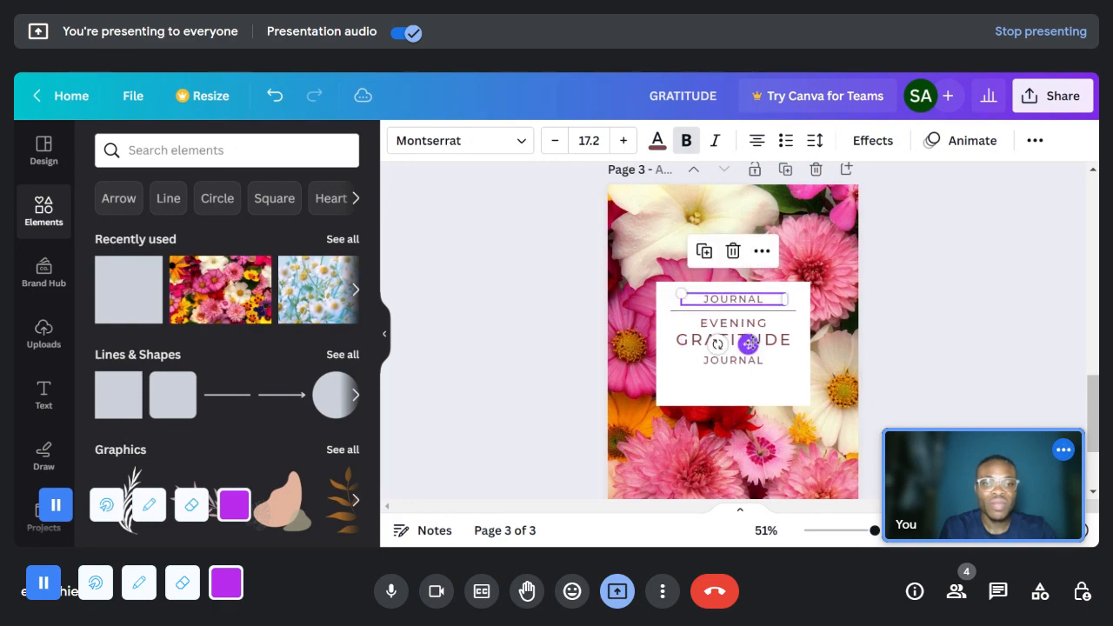
{"action": "double_click", "coordinate": [733, 298]}
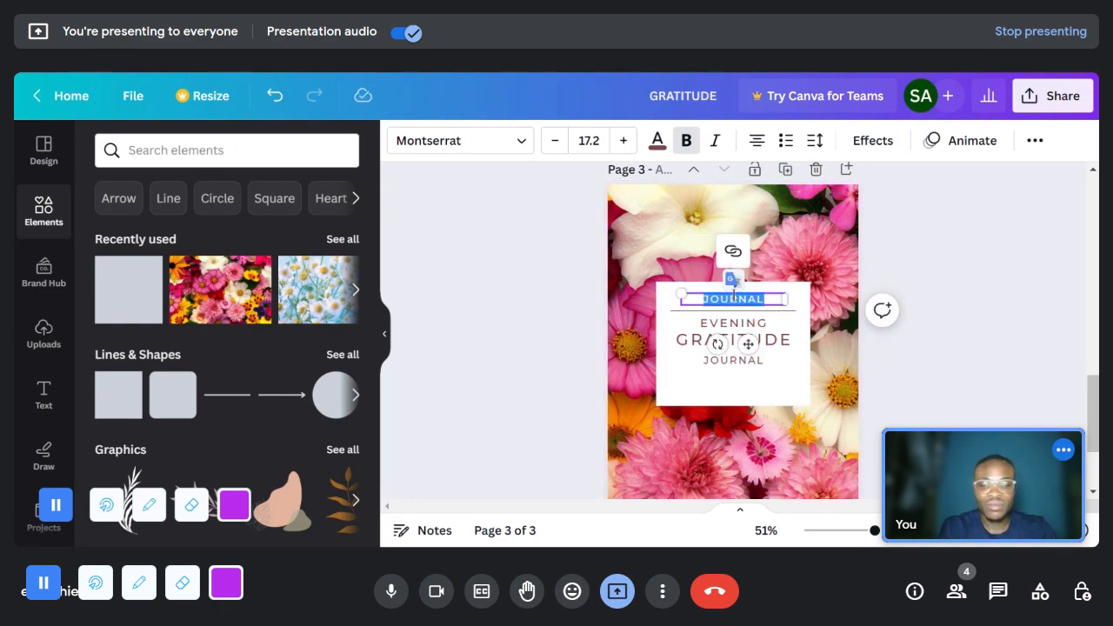
{"action": "type", "text": "30 DAYS"}
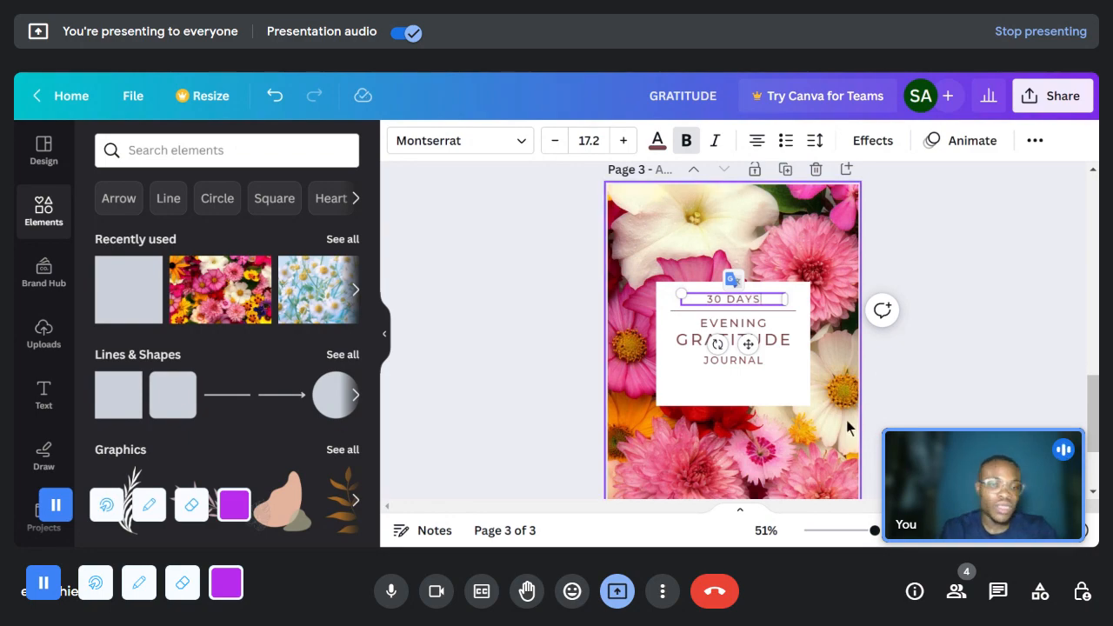
{"action": "left_click", "coordinate": [837, 364]}
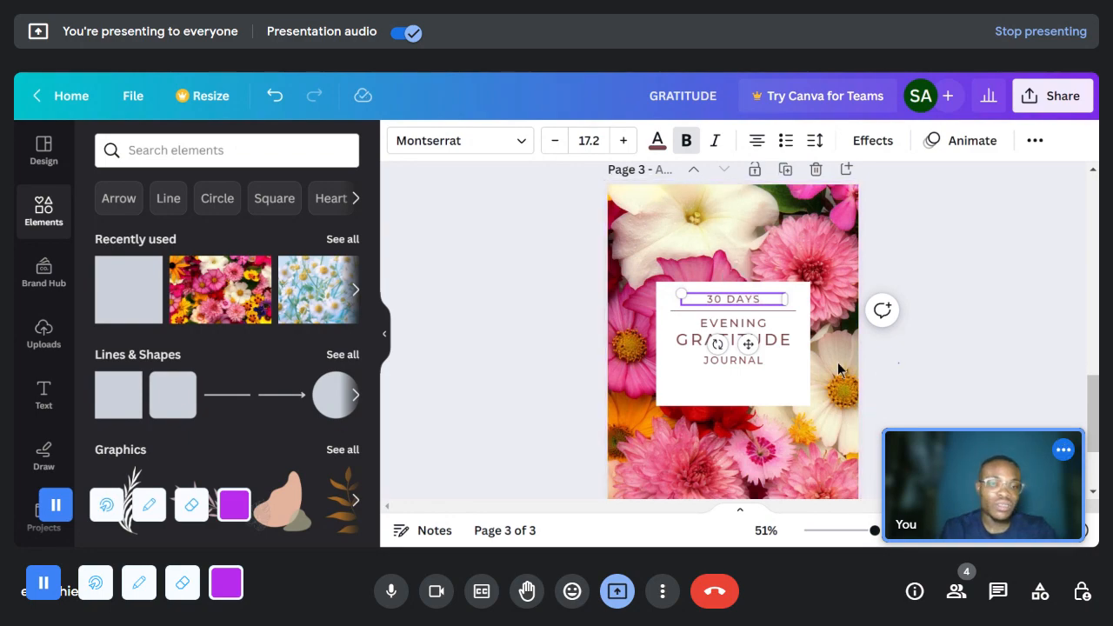
- Shorten the white title box to end just below JOURNAL and move the whole title block higher on the cover
{"action": "left_click", "coordinate": [772, 387]}
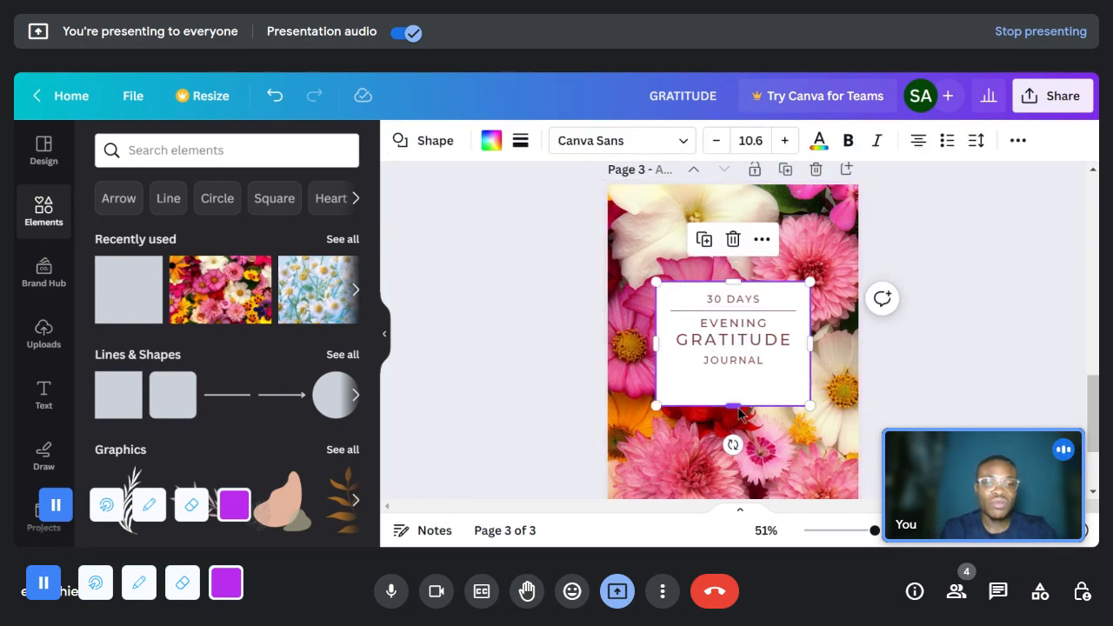
{"action": "left_click_drag", "start_coordinate": [741, 394], "coordinate": [741, 380]}
{"action": "left_click", "coordinate": [895, 367]}
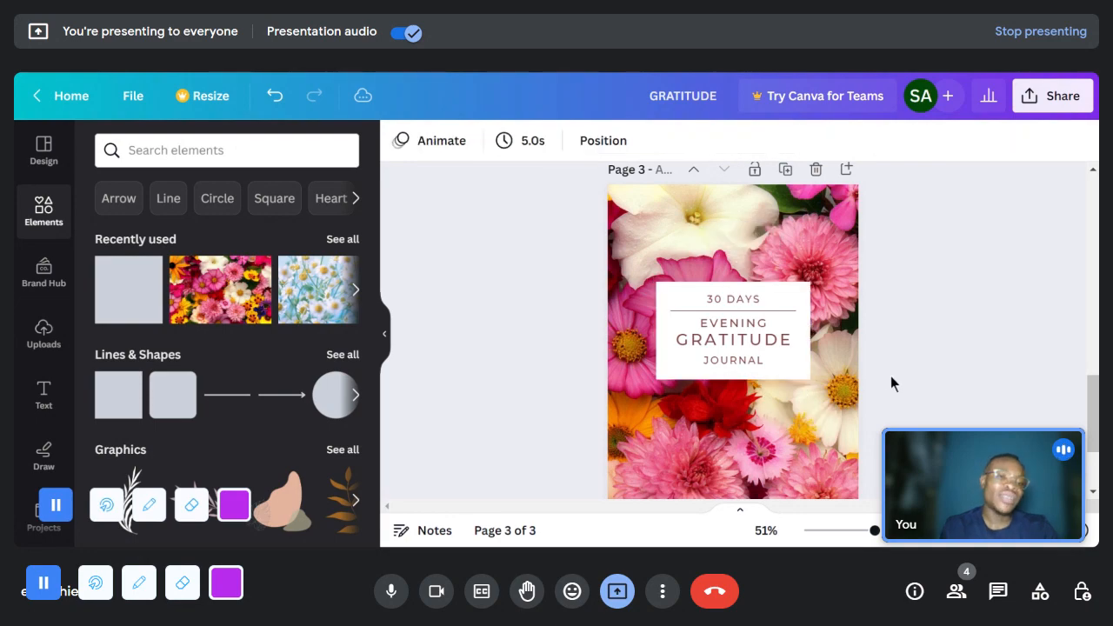
{"action": "scroll", "coordinate": [932, 412], "scroll_direction": "down", "scroll_amount": 2}
{"action": "scroll", "coordinate": [921, 406], "scroll_direction": "up", "scroll_amount": 2}
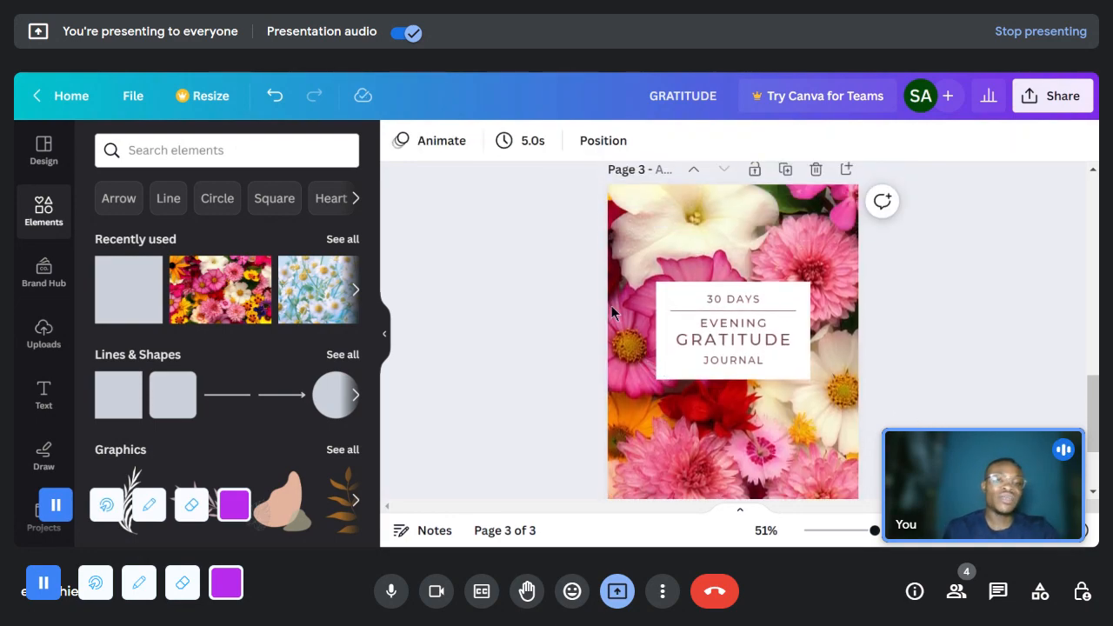
{"action": "left_click_drag", "start_coordinate": [594, 279], "coordinate": [772, 315]}
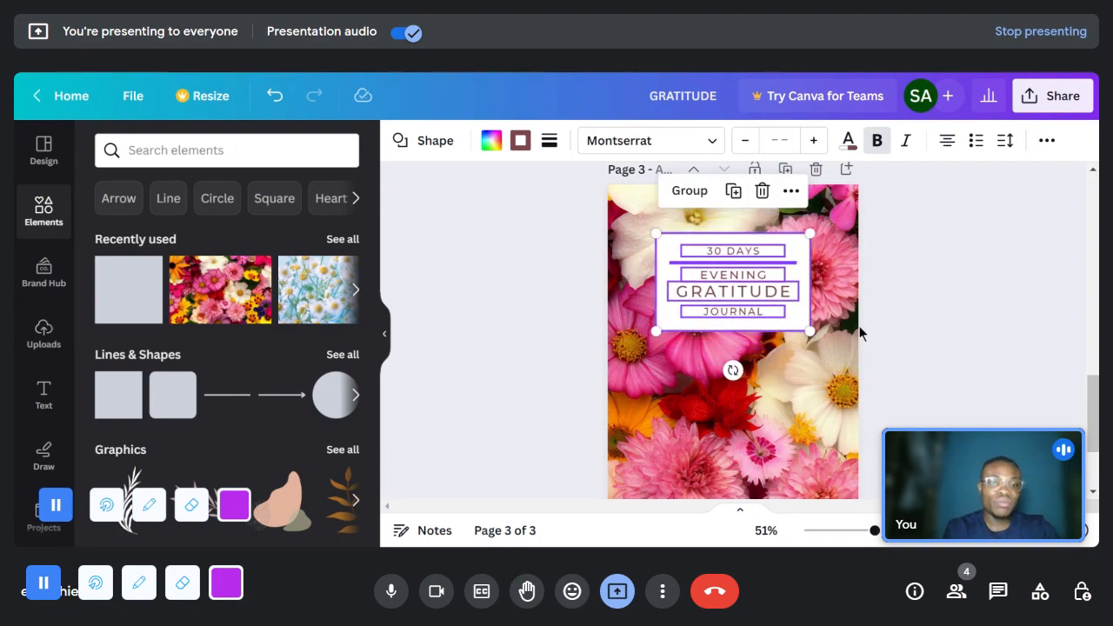
{"action": "left_click", "coordinate": [921, 323]}
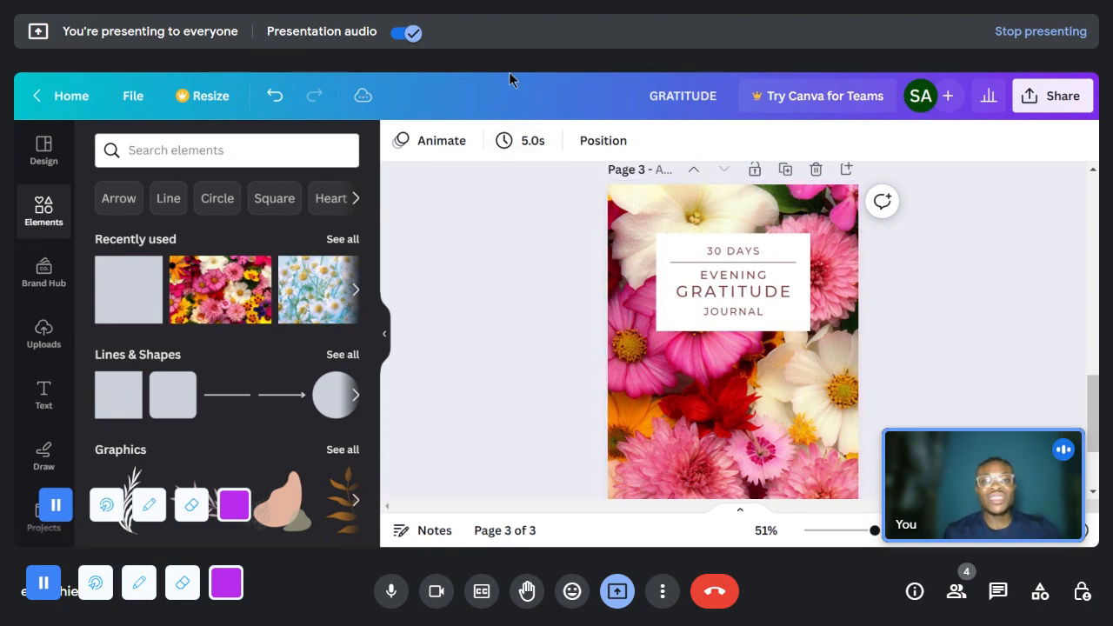
- Switch to the "Do more of what you love." design and examine the Evening Gratitude prompts, lines and mandala header on page 1
{"action": "key", "text": "ctrl+Tab"}
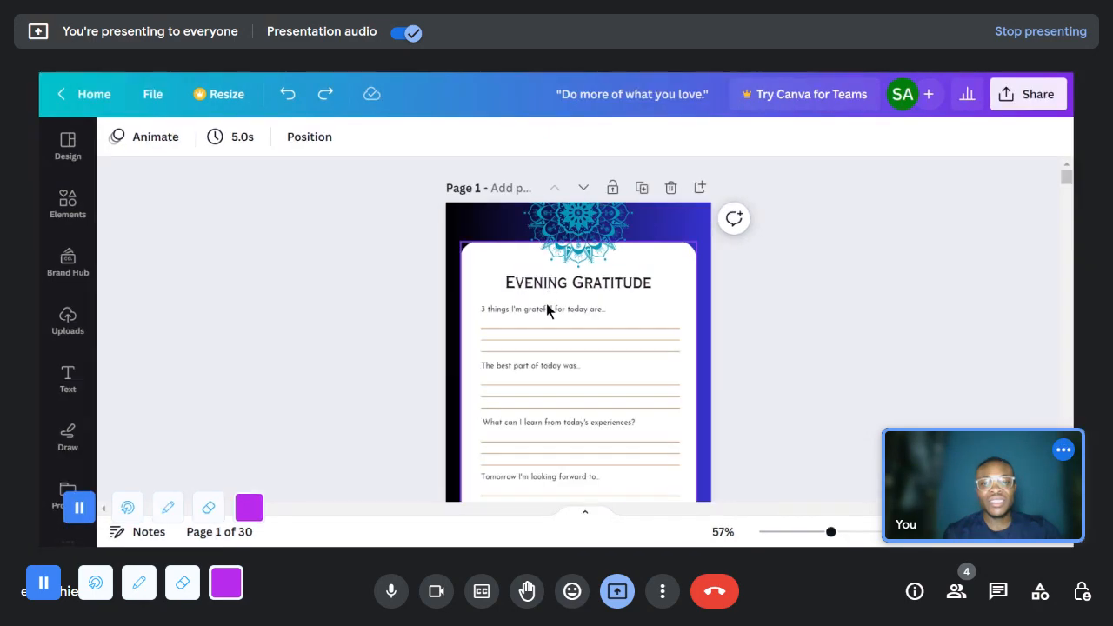
{"action": "scroll", "coordinate": [546, 303], "scroll_direction": "down", "scroll_amount": 1}
{"action": "scroll", "coordinate": [599, 296], "scroll_direction": "down", "scroll_amount": 3}
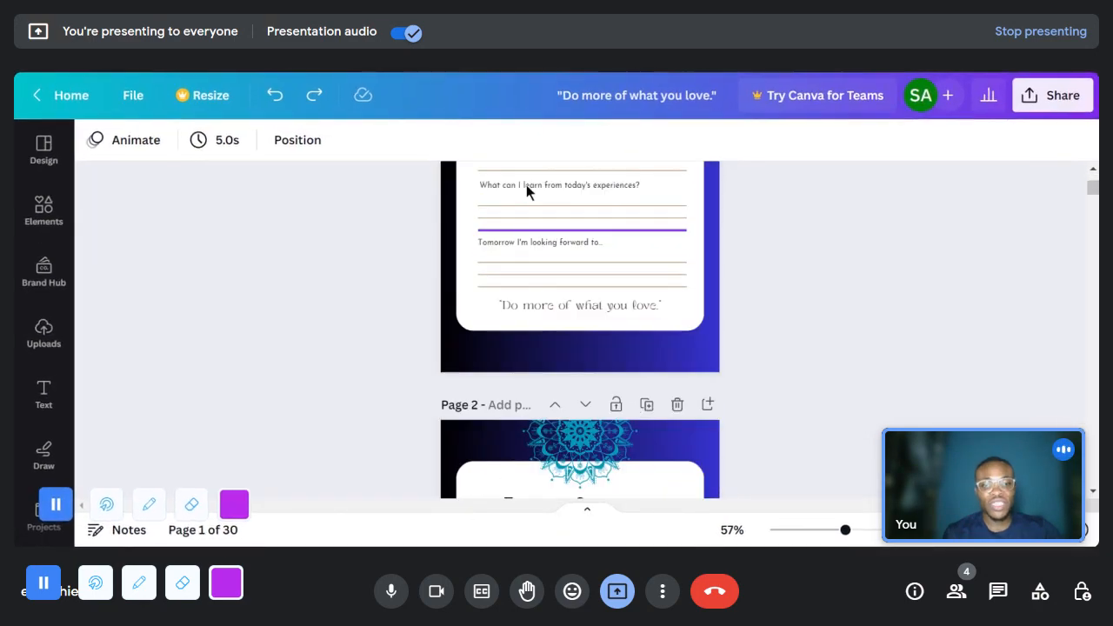
{"action": "scroll", "coordinate": [653, 209], "scroll_direction": "up", "scroll_amount": 3}
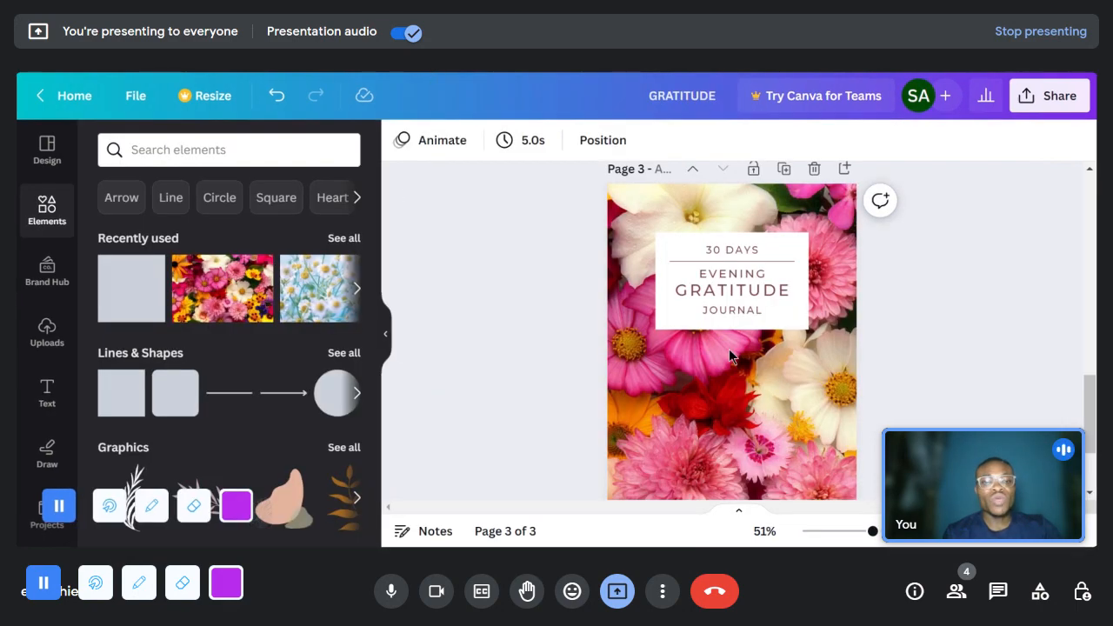
{"action": "scroll", "coordinate": [729, 349], "scroll_direction": "down", "scroll_amount": 2}
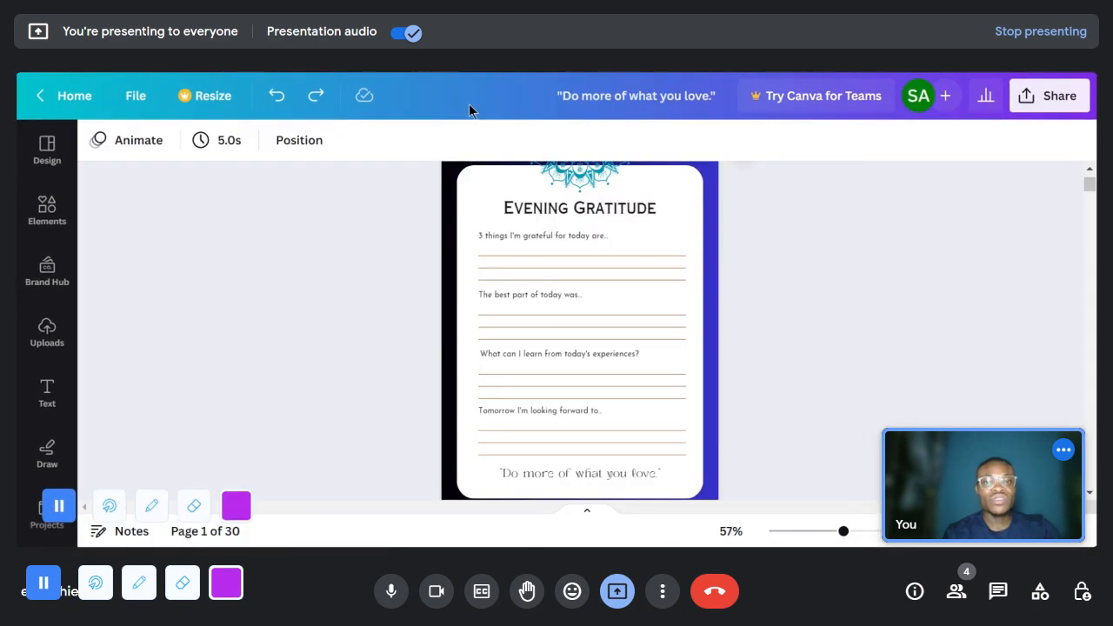
{"action": "scroll", "coordinate": [383, 217], "scroll_direction": "up", "scroll_amount": 2}
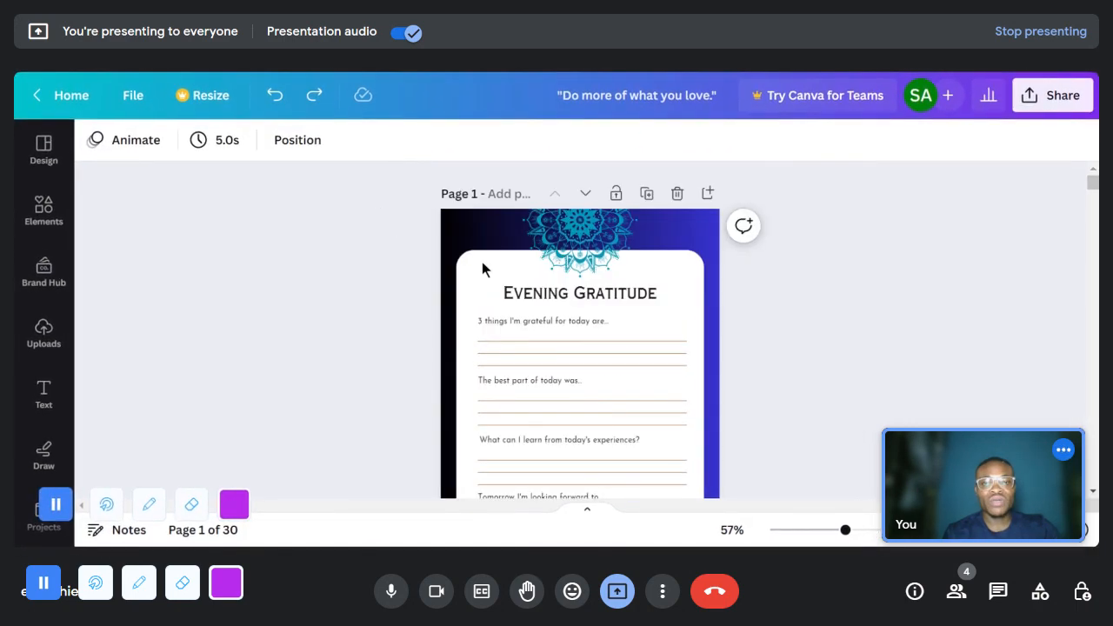
{"action": "left_click_drag", "start_coordinate": [360, 192], "coordinate": [767, 276]}
{"action": "left_click_drag", "start_coordinate": [679, 274], "coordinate": [680, 276]}
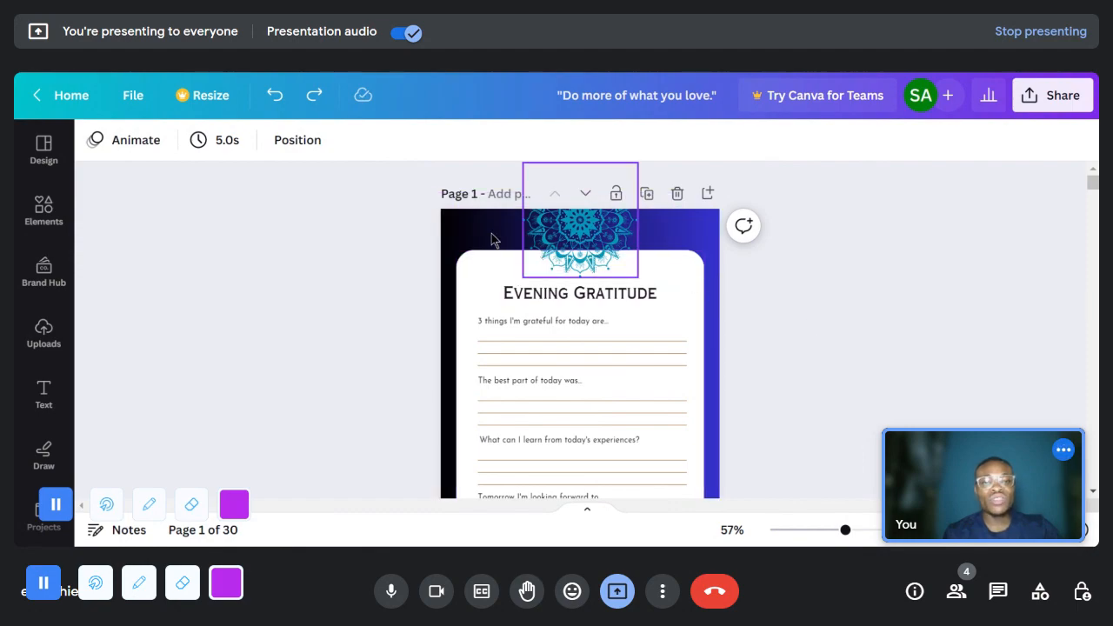
- Try copying the whole set of page 1 elements, from the mandala header down to the closing quote
{"action": "left_click_drag", "start_coordinate": [426, 218], "coordinate": [734, 333]}
{"action": "left_click_drag", "start_coordinate": [718, 420], "coordinate": [727, 350]}
{"action": "scroll", "coordinate": [720, 423], "scroll_direction": "down", "scroll_amount": 8}
{"action": "scroll", "coordinate": [753, 225], "scroll_direction": "up", "scroll_amount": 4}
{"action": "scroll", "coordinate": [754, 226], "scroll_direction": "up", "scroll_amount": 4}
{"action": "scroll", "coordinate": [752, 328], "scroll_direction": "down", "scroll_amount": 2}
{"action": "scroll", "coordinate": [753, 328], "scroll_direction": "down", "scroll_amount": 2}
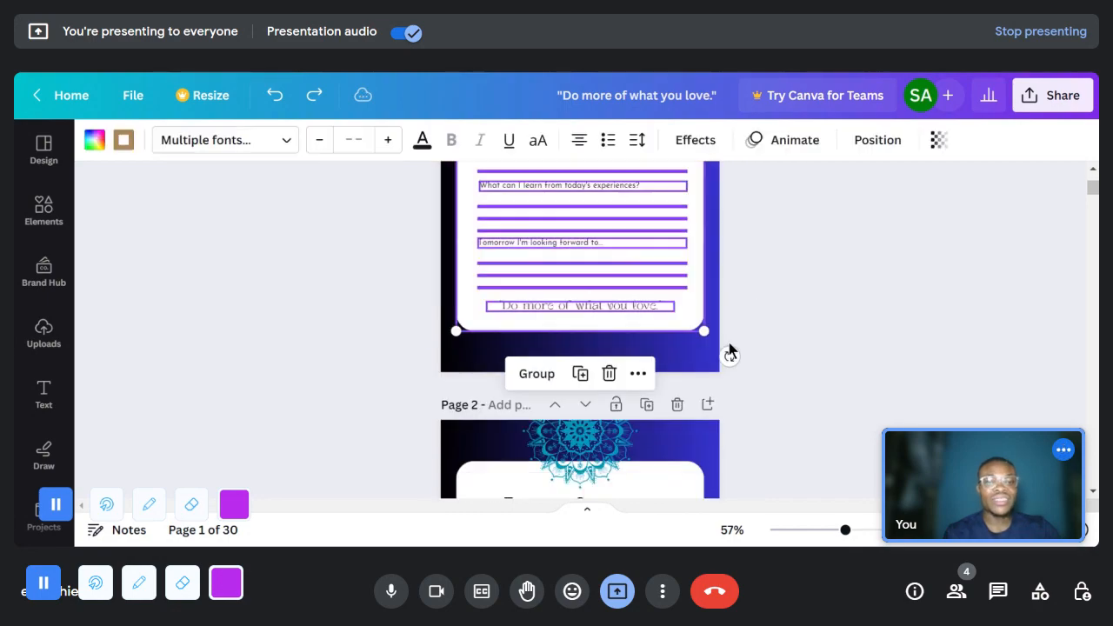
{"action": "right_click", "coordinate": [702, 306]}
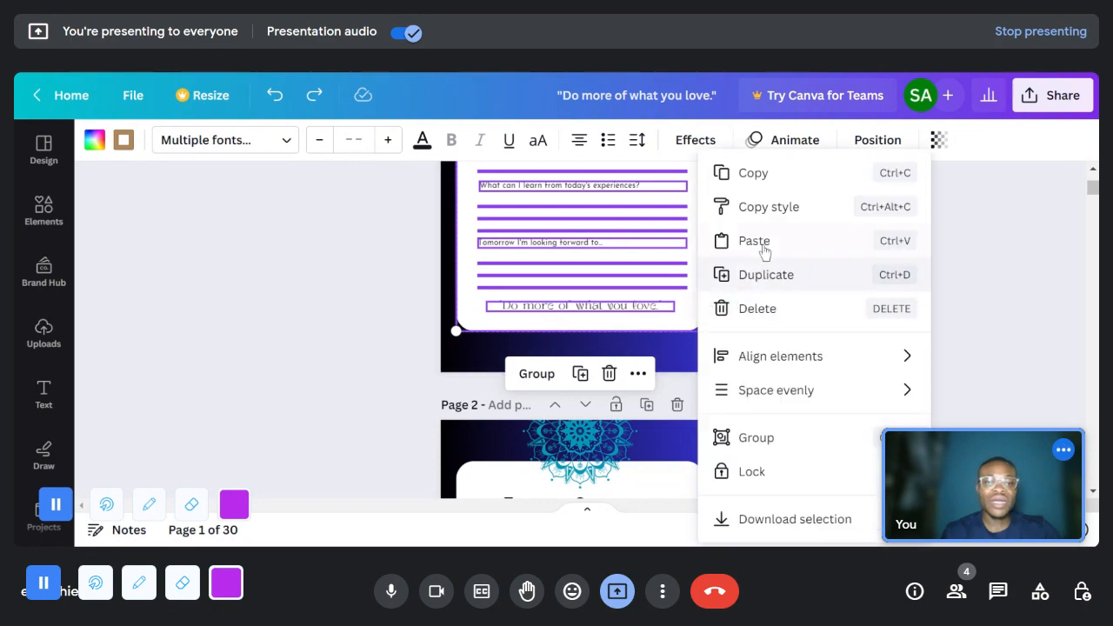
{"action": "left_click", "coordinate": [765, 180]}
{"action": "left_click", "coordinate": [755, 222]}
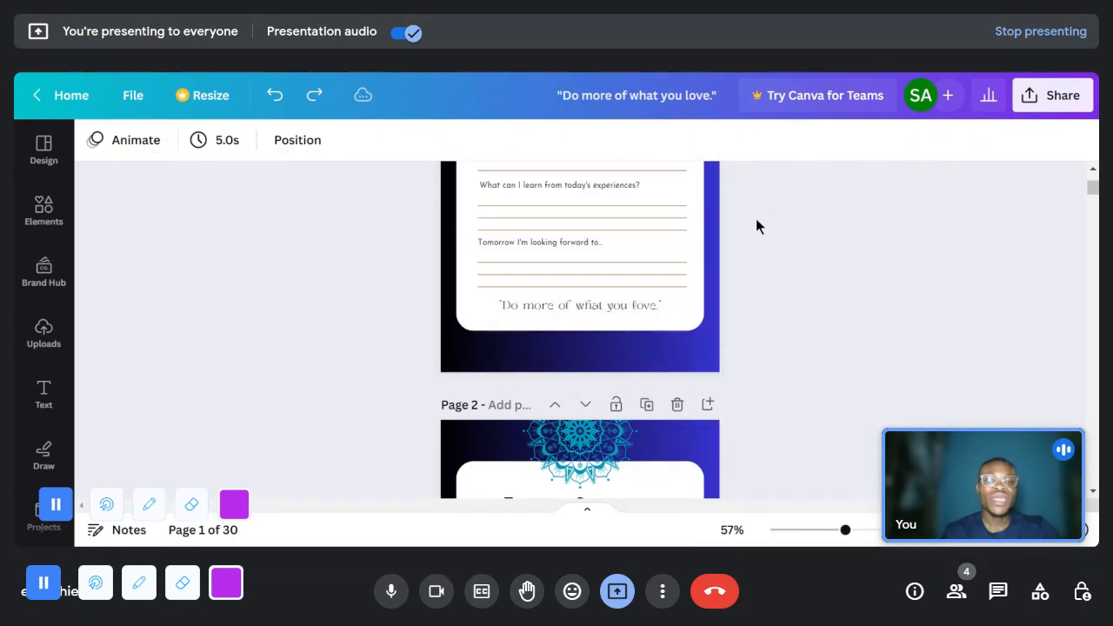
- Copy page 1's mandala, white panel, title, prompts and lines and switch to the floral cover on page 3 of the GRATITUDE design
{"action": "scroll", "coordinate": [755, 221], "scroll_direction": "up", "scroll_amount": 5}
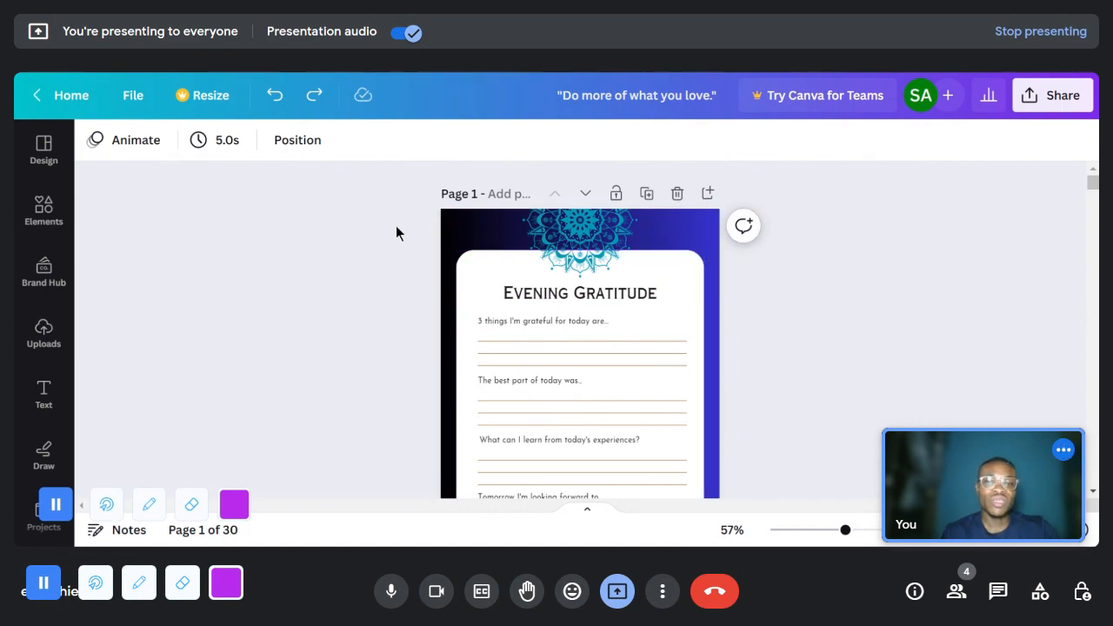
{"action": "left_click_drag", "start_coordinate": [410, 211], "coordinate": [732, 340]}
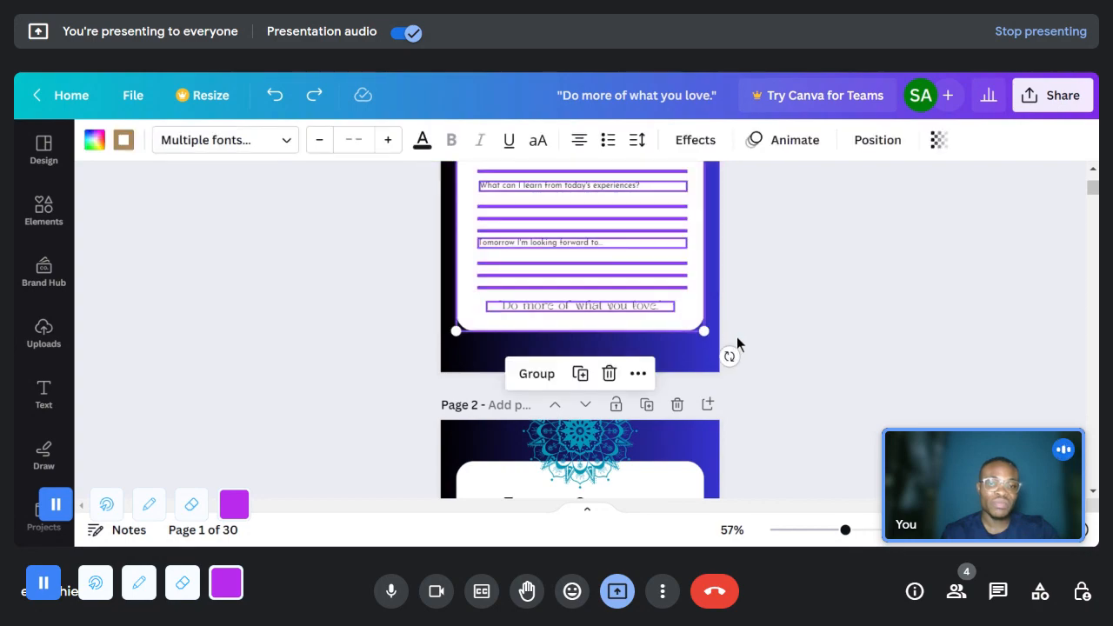
{"action": "scroll", "coordinate": [737, 337], "scroll_direction": "up", "scroll_amount": 3}
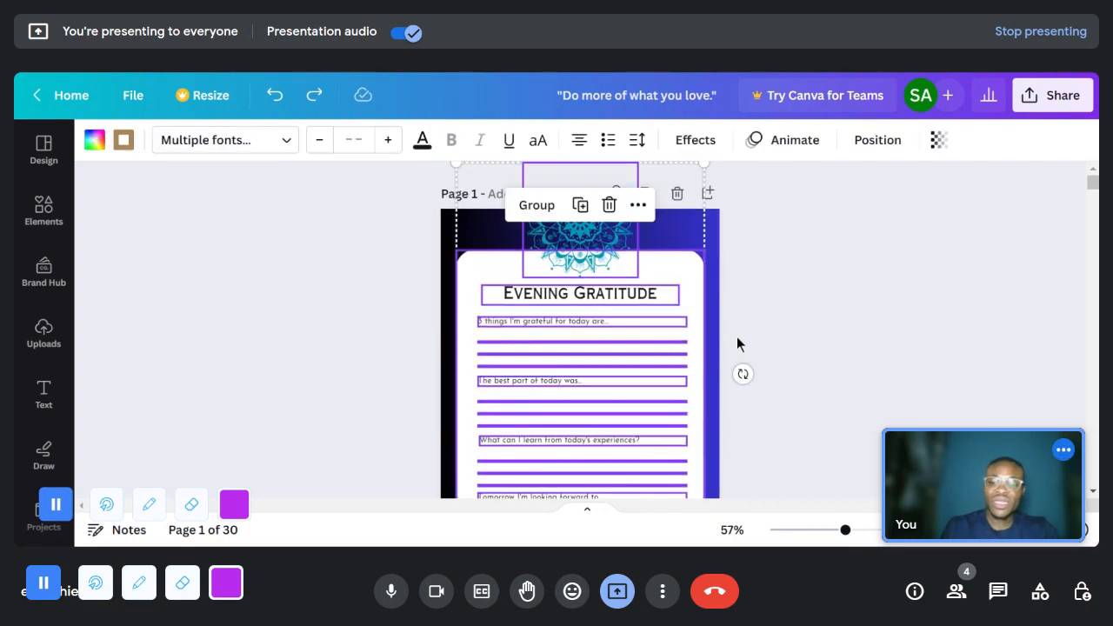
{"action": "right_click", "coordinate": [694, 287]}
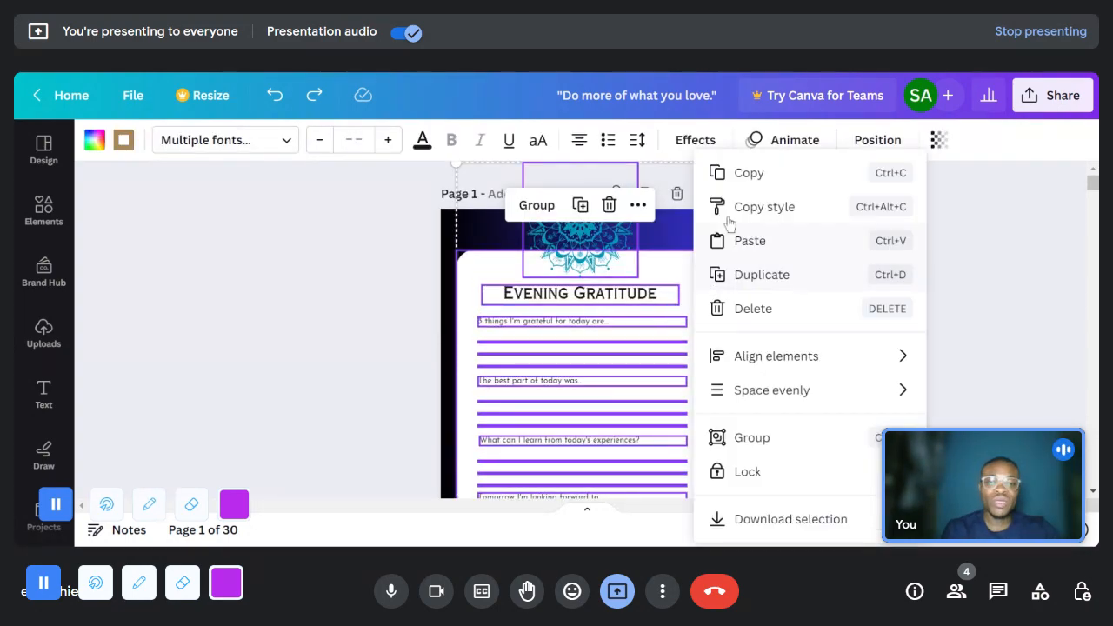
{"action": "left_click", "coordinate": [729, 175]}
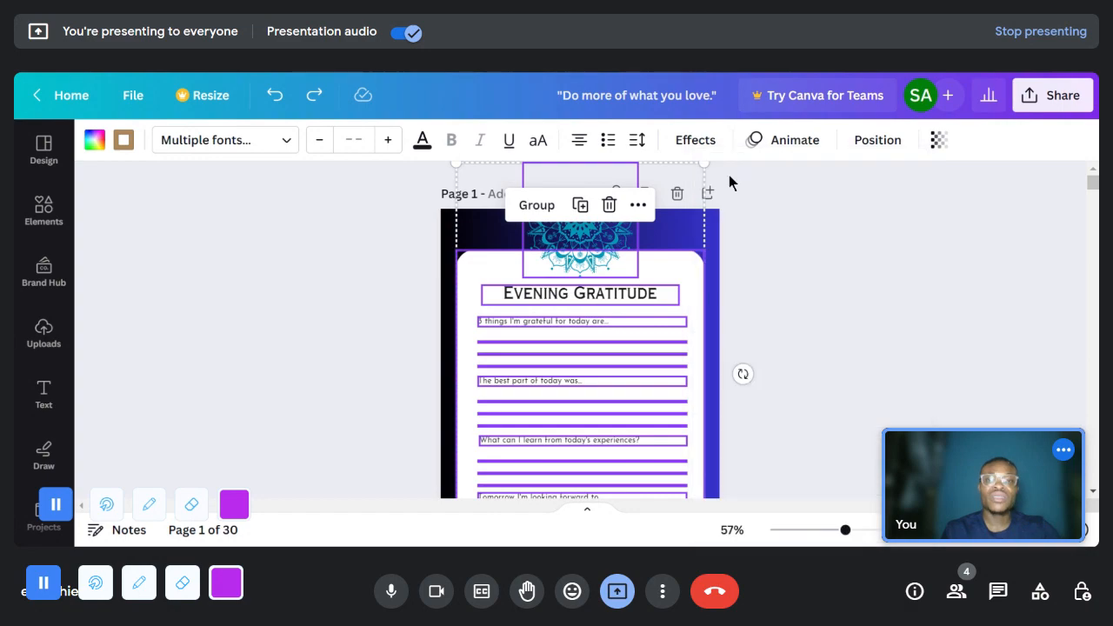
{"action": "left_click", "coordinate": [534, 74]}
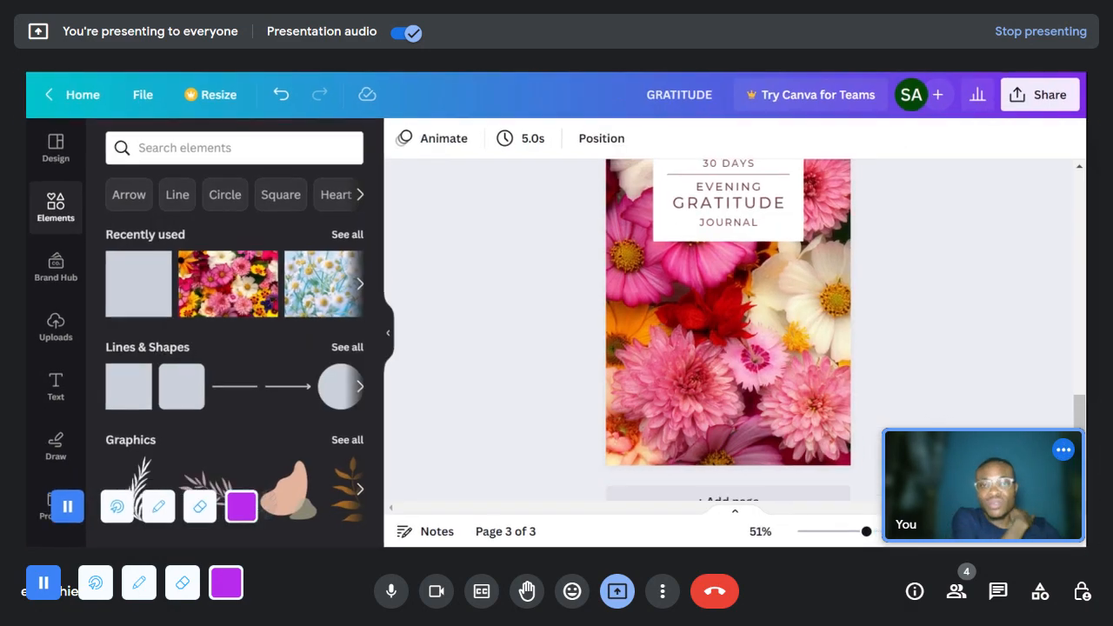
{"action": "scroll", "coordinate": [787, 348], "scroll_direction": "down", "scroll_amount": 1}
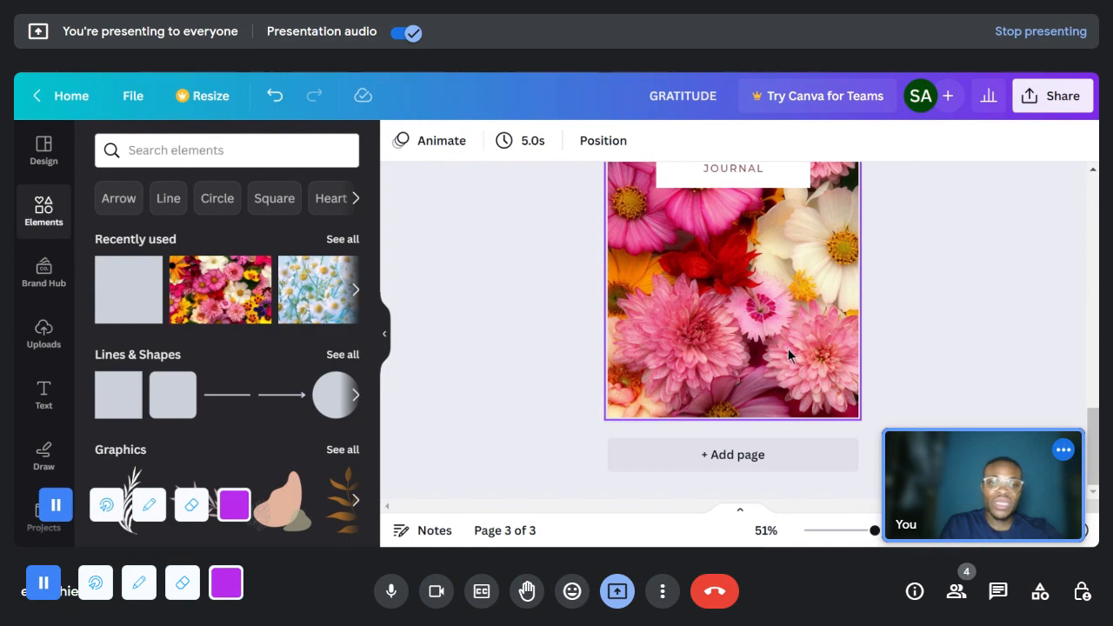
{"action": "scroll", "coordinate": [937, 372], "scroll_direction": "up", "scroll_amount": 2}
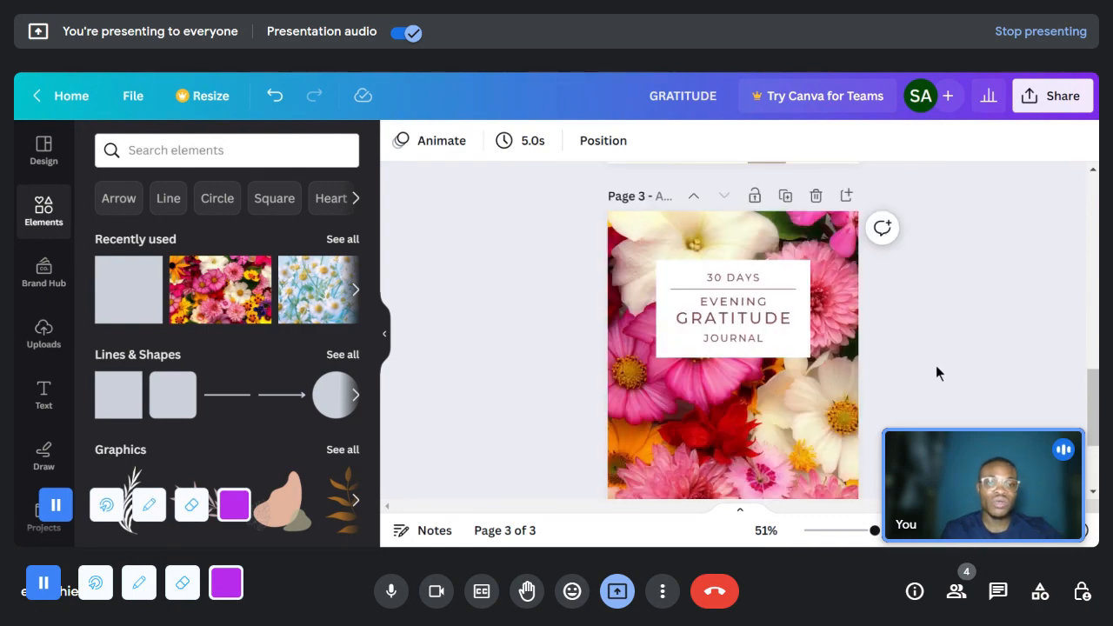
{"action": "scroll", "coordinate": [933, 354], "scroll_direction": "down", "scroll_amount": 1}
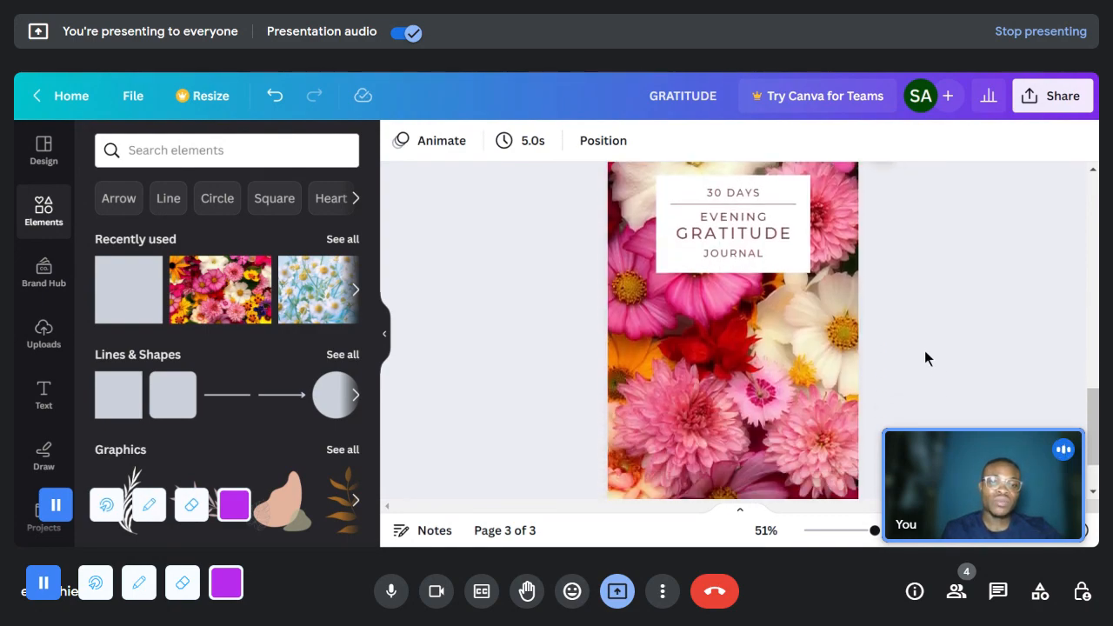
- Paste the copied Evening Gratitude content over the page 3 cover and undo back to the cover without it
{"action": "right_click", "coordinate": [791, 346]}
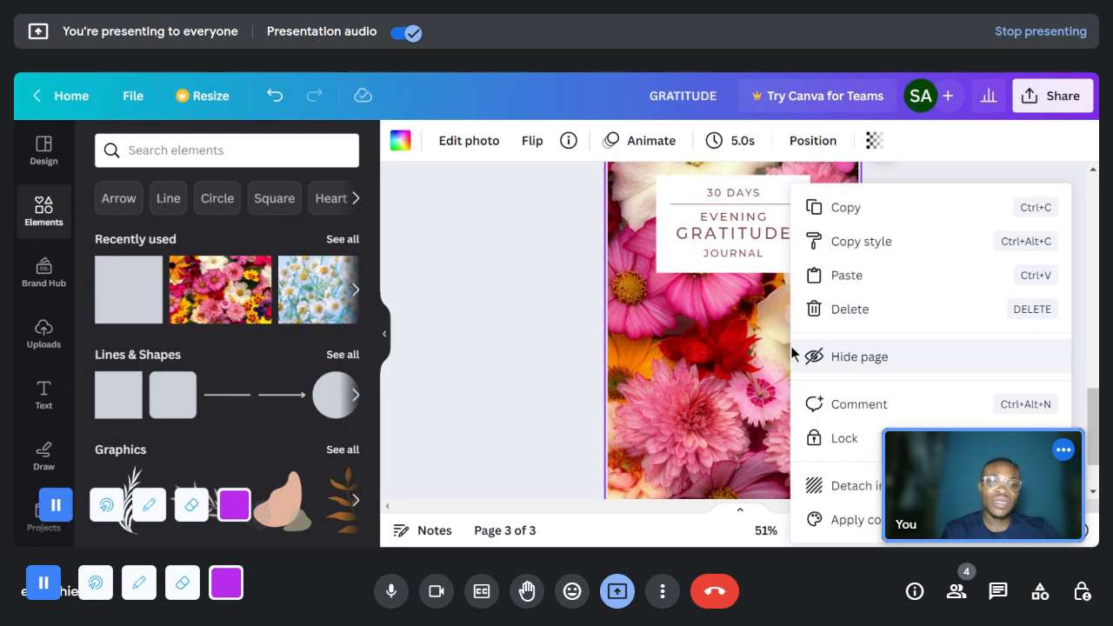
{"action": "left_click", "coordinate": [857, 276]}
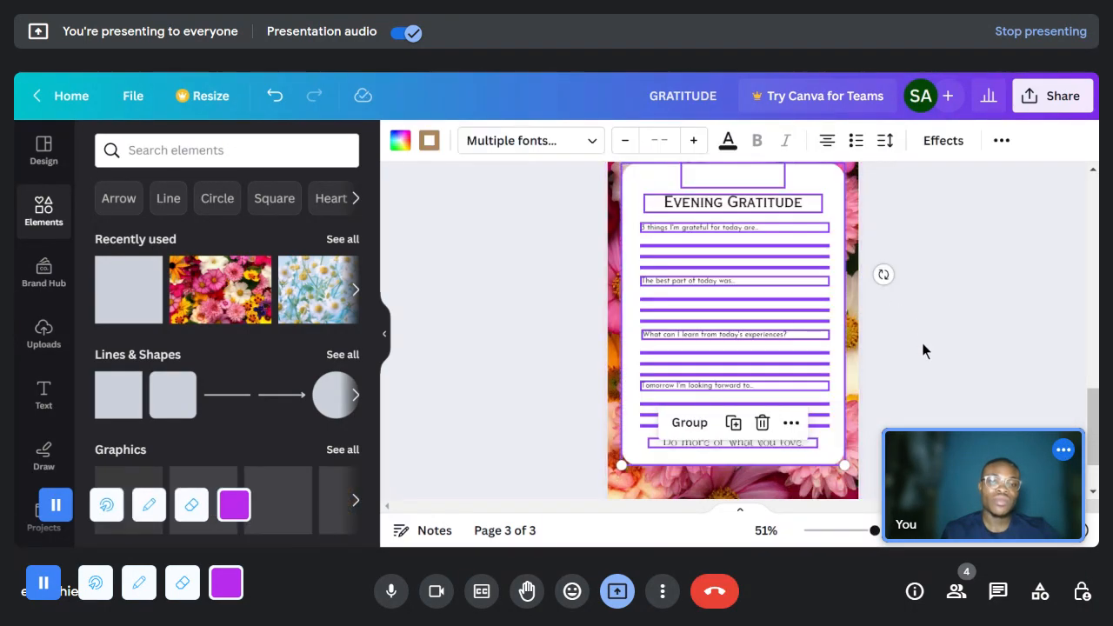
{"action": "scroll", "coordinate": [878, 324], "scroll_direction": "up", "scroll_amount": 2}
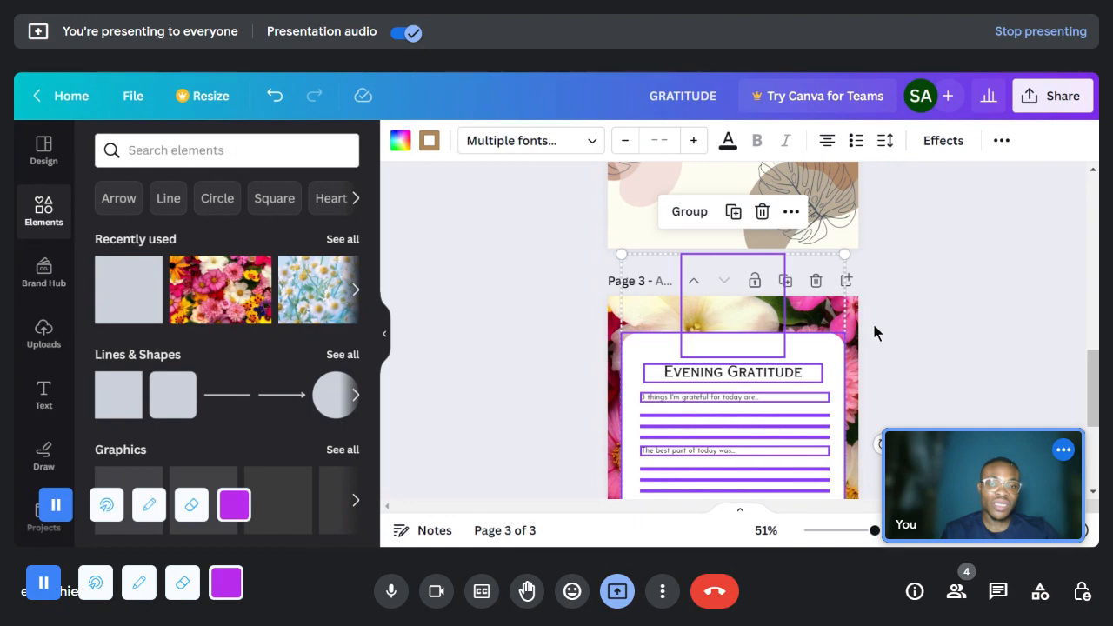
{"action": "scroll", "coordinate": [872, 321], "scroll_direction": "down", "scroll_amount": 1}
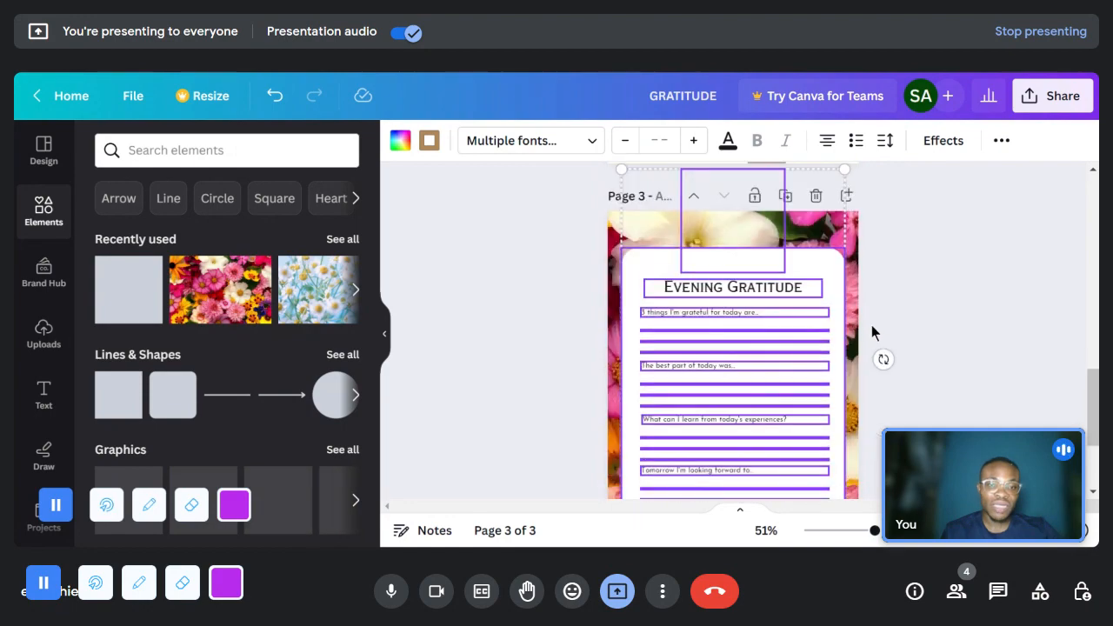
{"action": "left_click", "coordinate": [957, 327]}
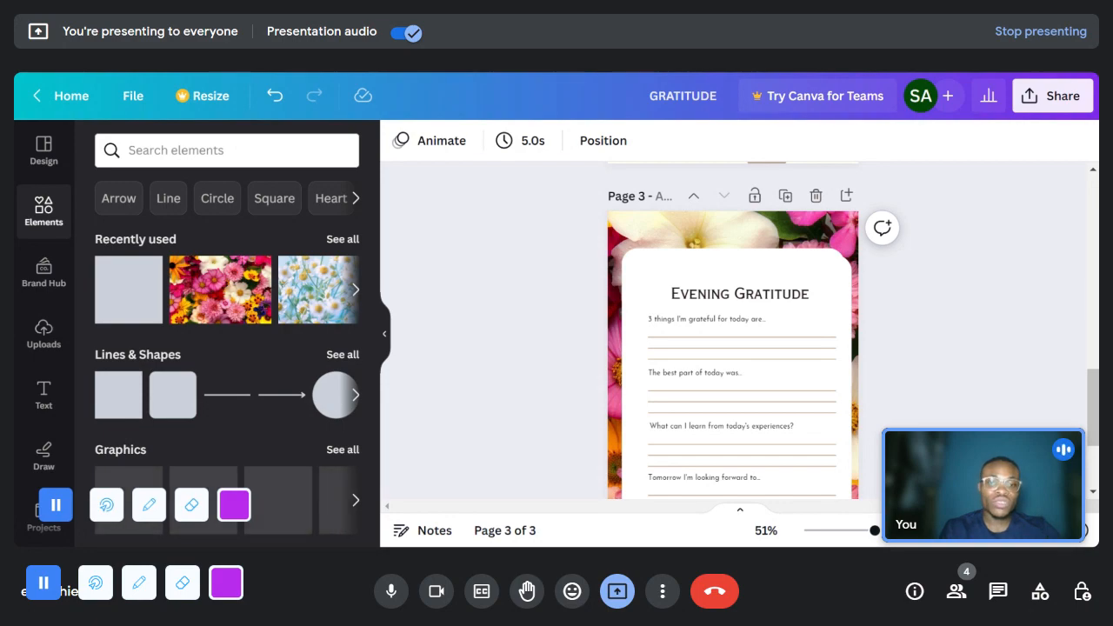
{"action": "key", "text": "ctrl+z"}
{"action": "key", "text": "ctrl+z"}
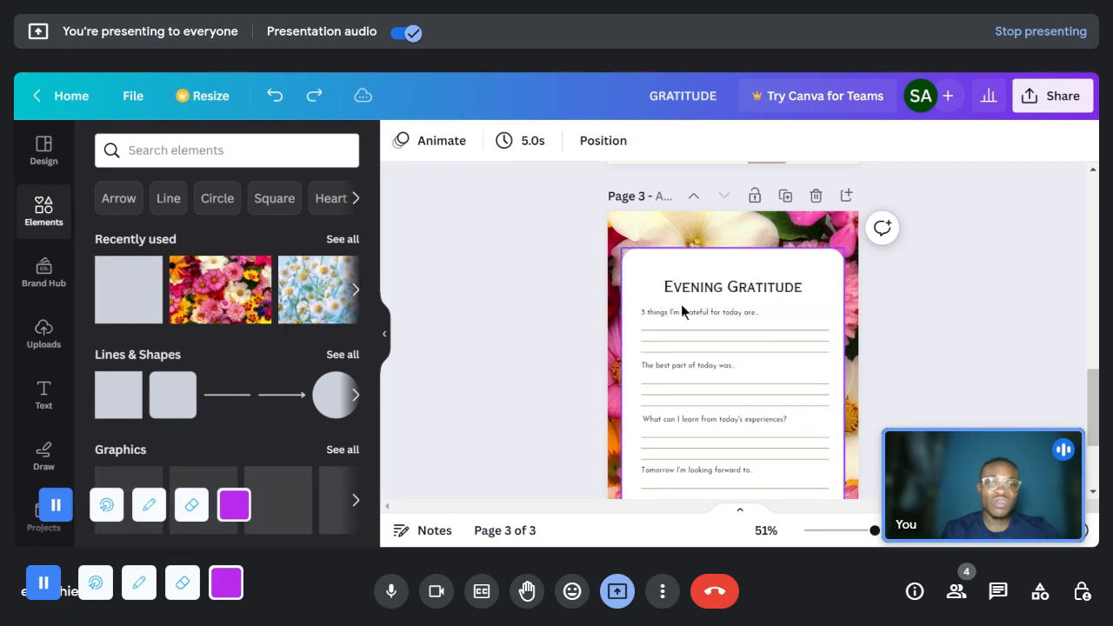
{"action": "key", "text": "ctrl+z"}
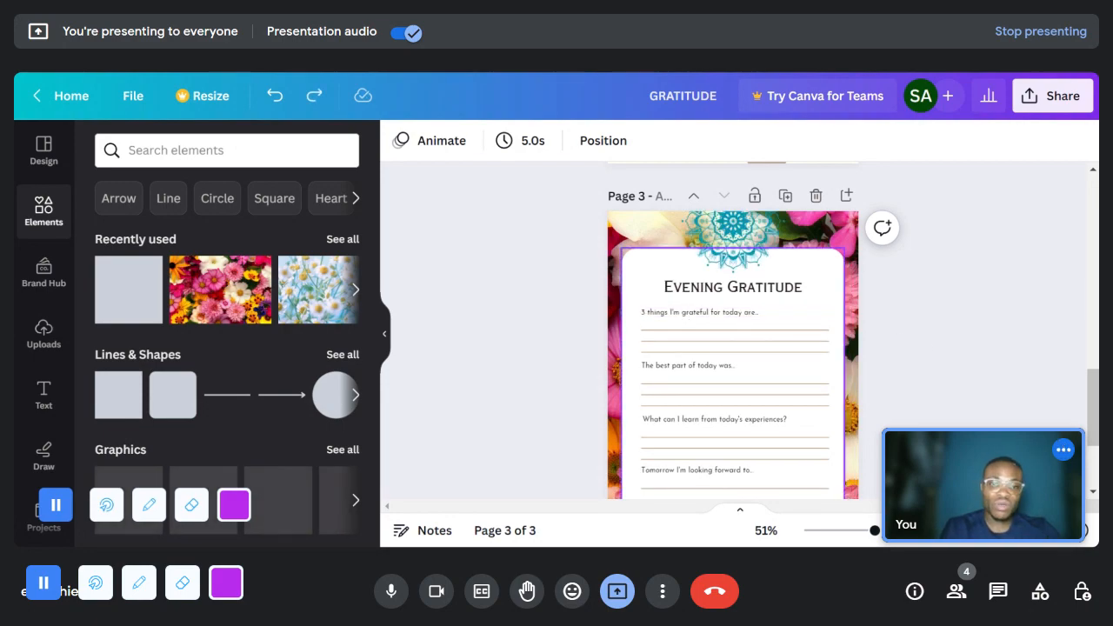
{"action": "key", "text": "ctrl+z"}
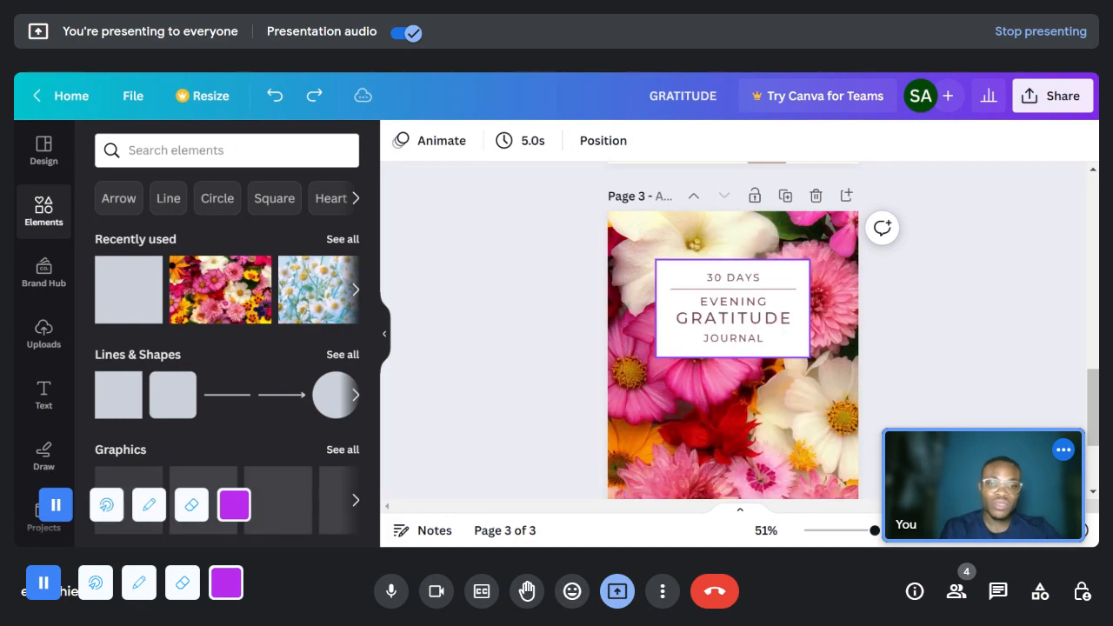
- Restore the pasted content, try deleting it along with the title block, and undo back to the plain cover
{"action": "key", "text": "ctrl+y"}
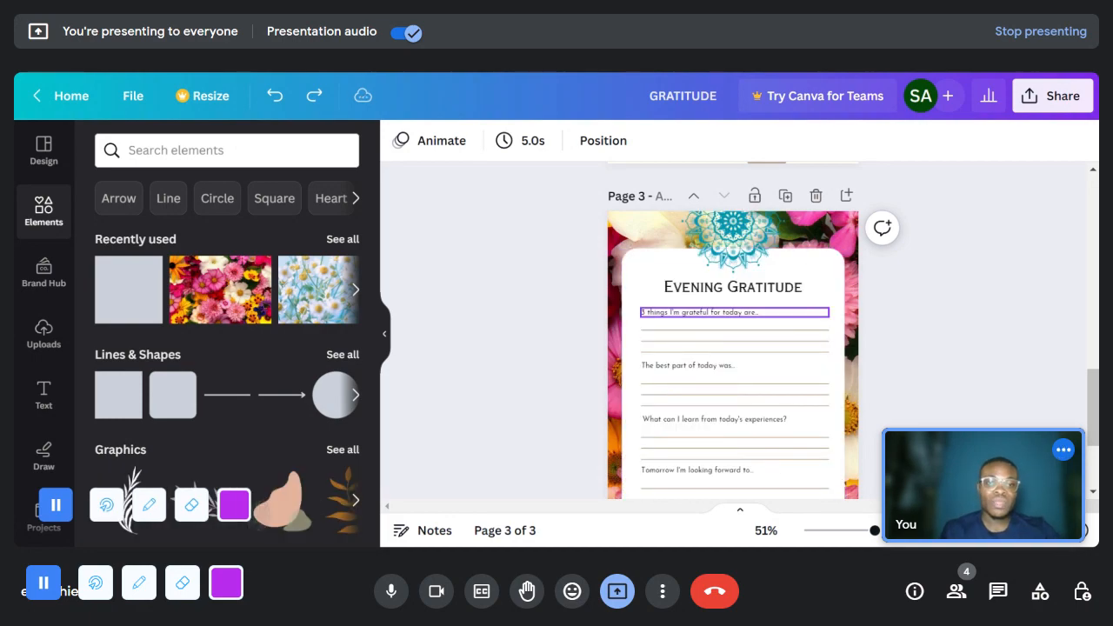
{"action": "left_click_drag", "start_coordinate": [567, 210], "coordinate": [802, 389]}
{"action": "scroll", "coordinate": [799, 383], "scroll_direction": "down", "scroll_amount": 2}
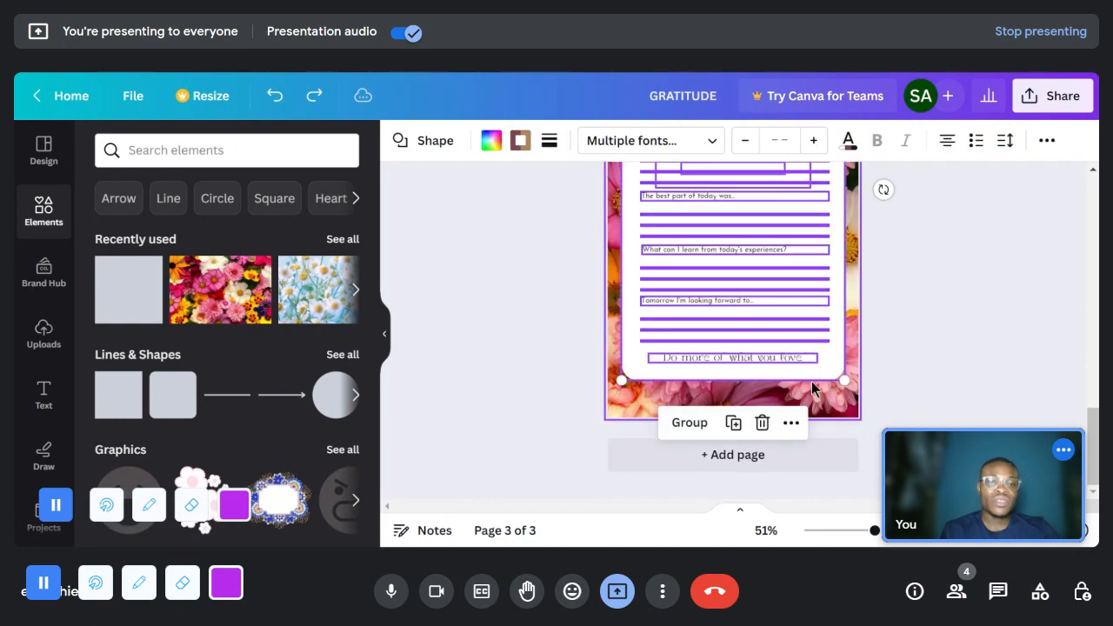
{"action": "scroll", "coordinate": [763, 347], "scroll_direction": "up", "scroll_amount": 3}
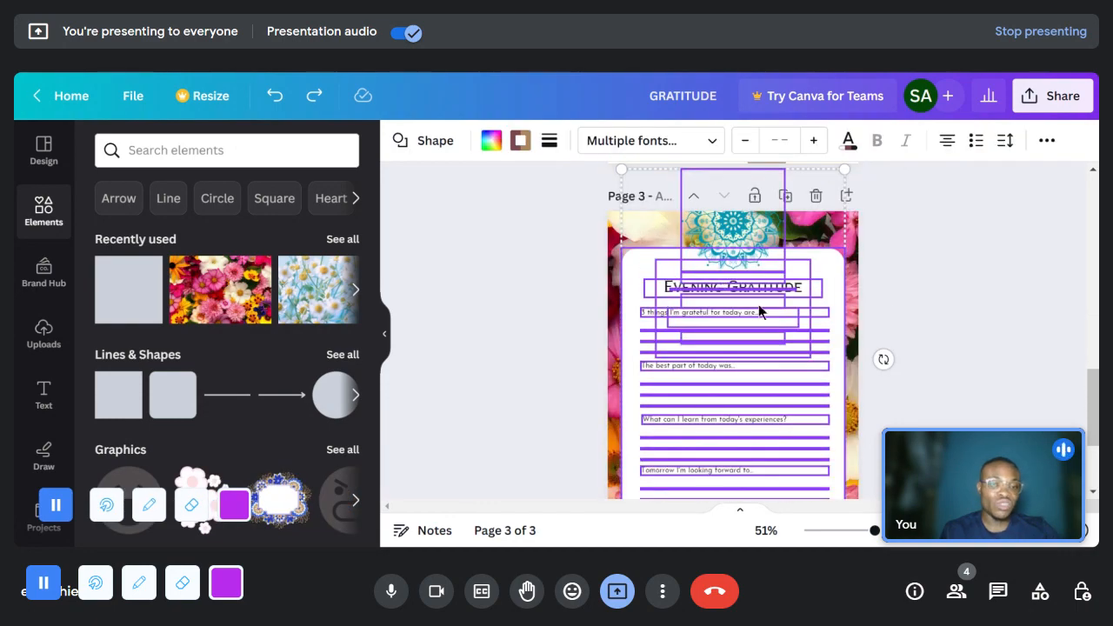
{"action": "key", "text": "Delete"}
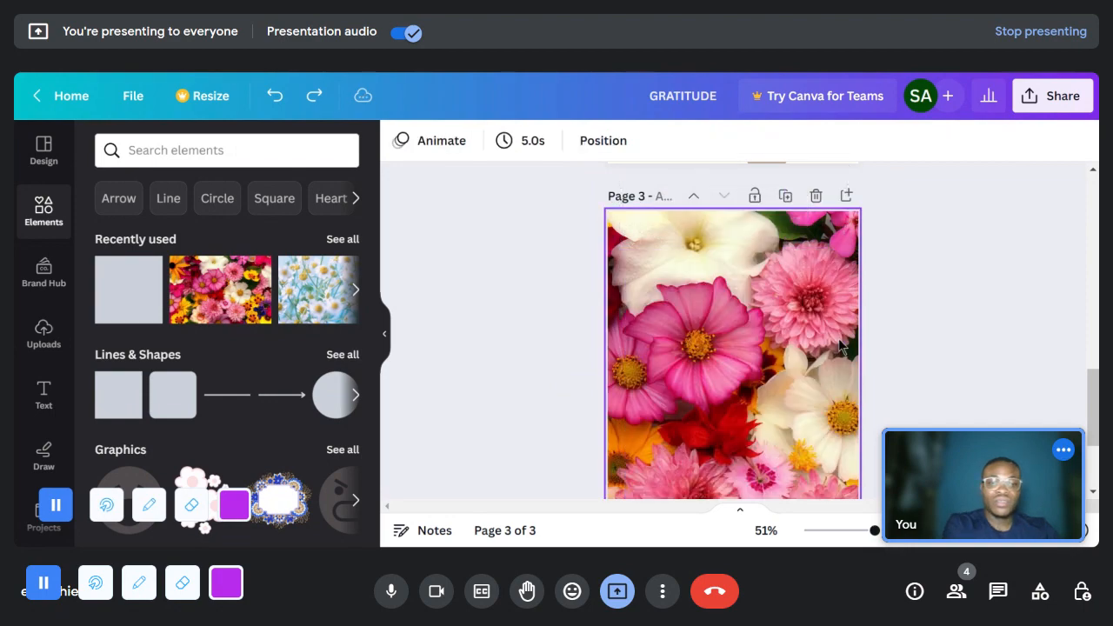
{"action": "key", "text": "ctrl+z"}
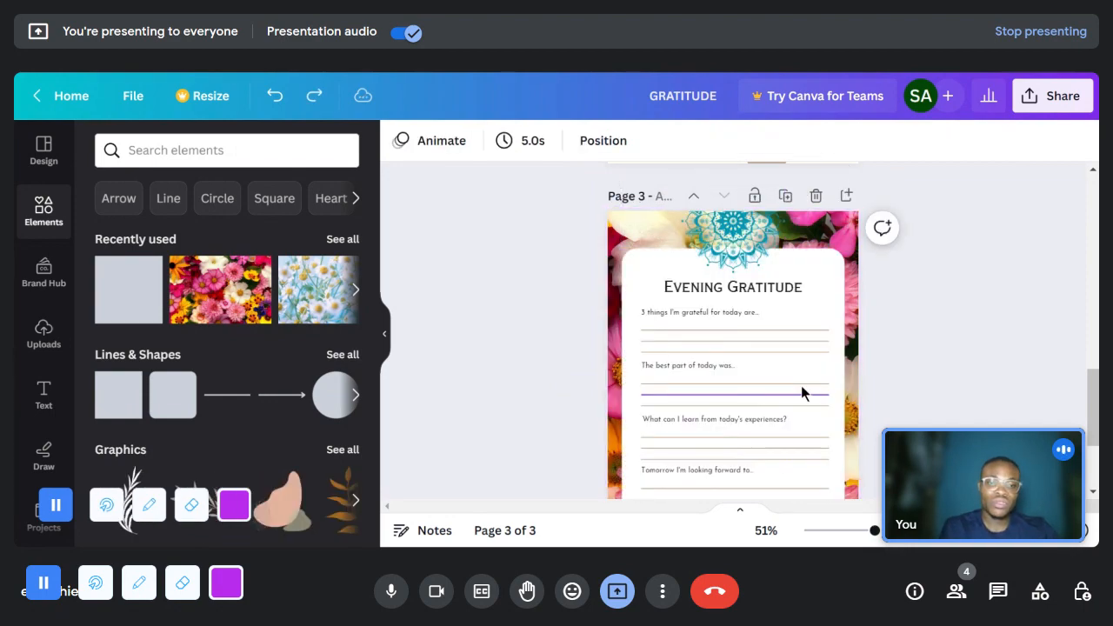
{"action": "key", "text": "ctrl+z"}
- Paste the copied Evening Gratitude page content onto the floral cover on page 3
{"action": "left_click", "coordinate": [801, 394]}
{"action": "right_click", "coordinate": [800, 424]}
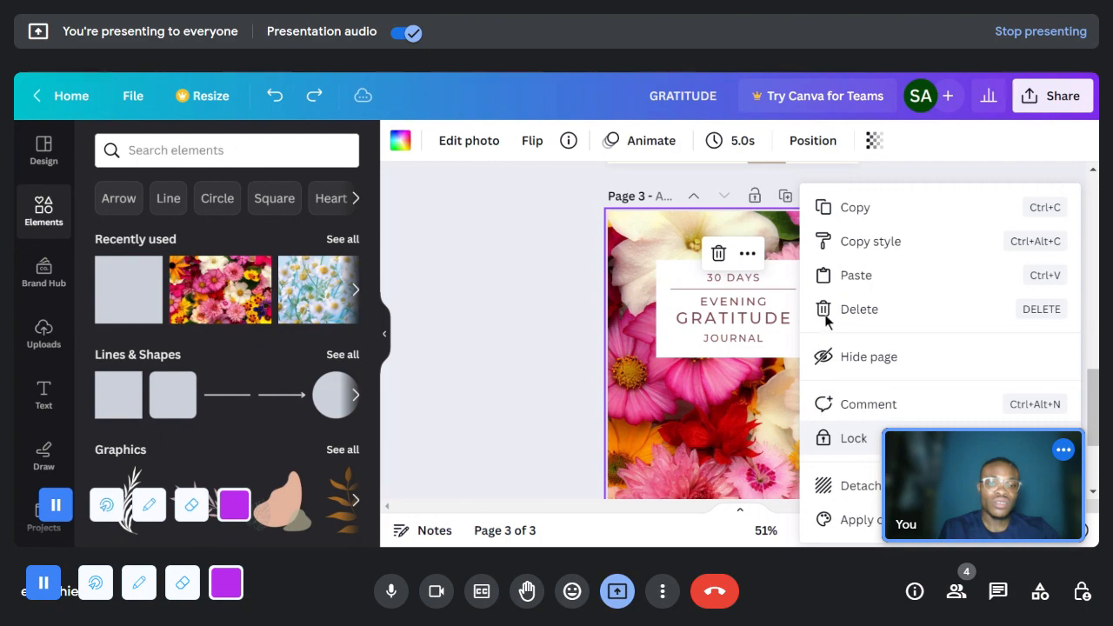
{"action": "left_click", "coordinate": [886, 281]}
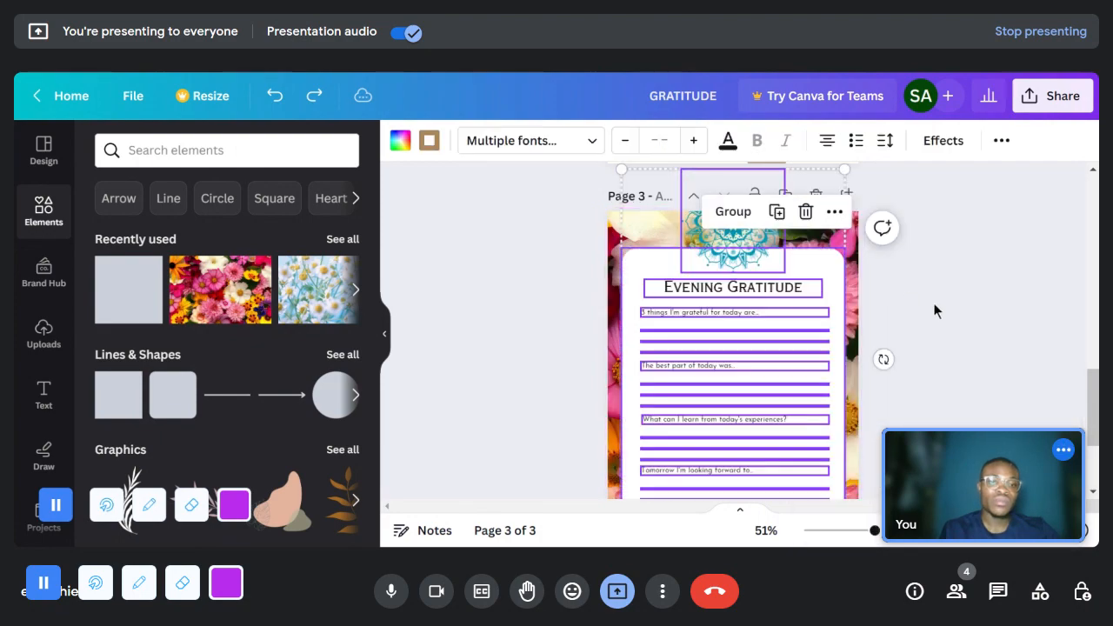
- Group all the pasted Evening Gratitude elements on page 3 into one object and clear the selection
{"action": "scroll", "coordinate": [932, 302], "scroll_direction": "down", "scroll_amount": 3}
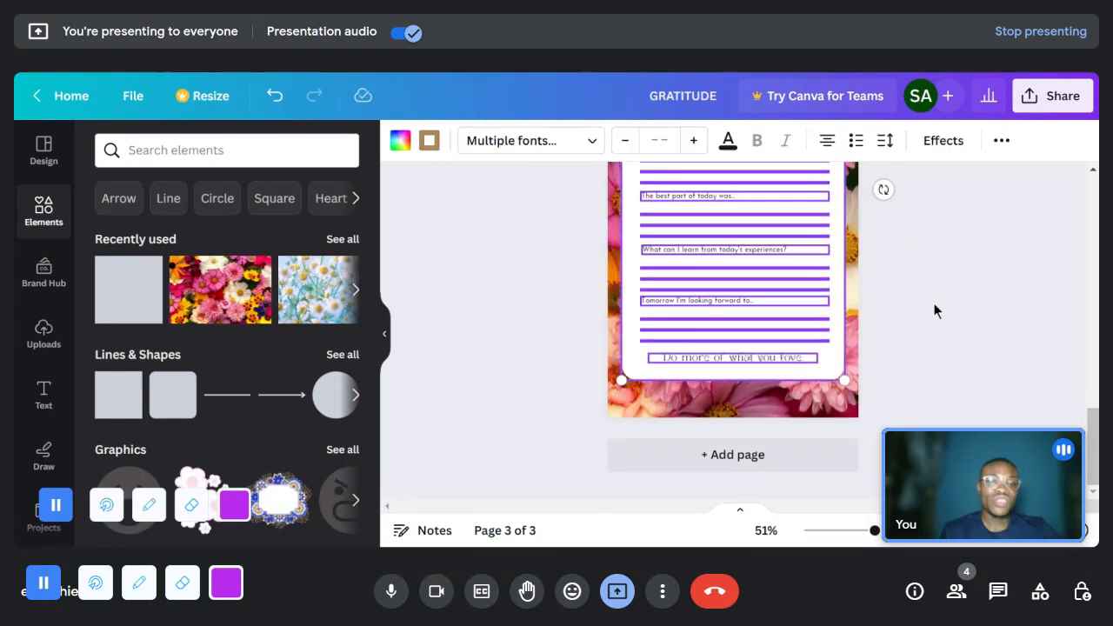
{"action": "right_click", "coordinate": [835, 284]}
{"action": "mouse_move", "coordinate": [936, 339]}
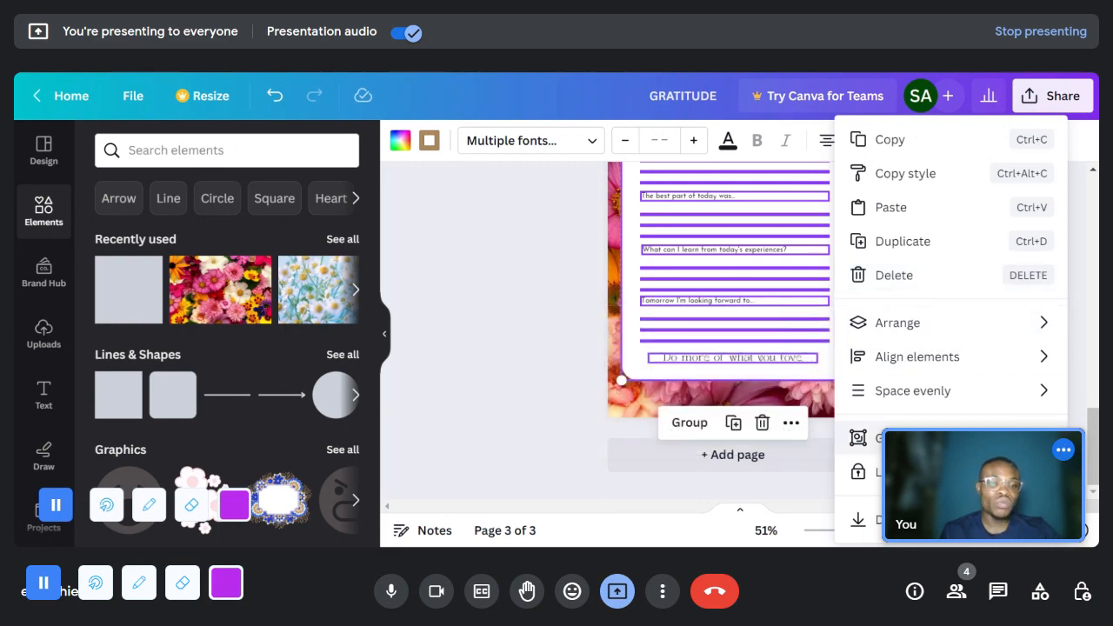
{"action": "left_click", "coordinate": [896, 437]}
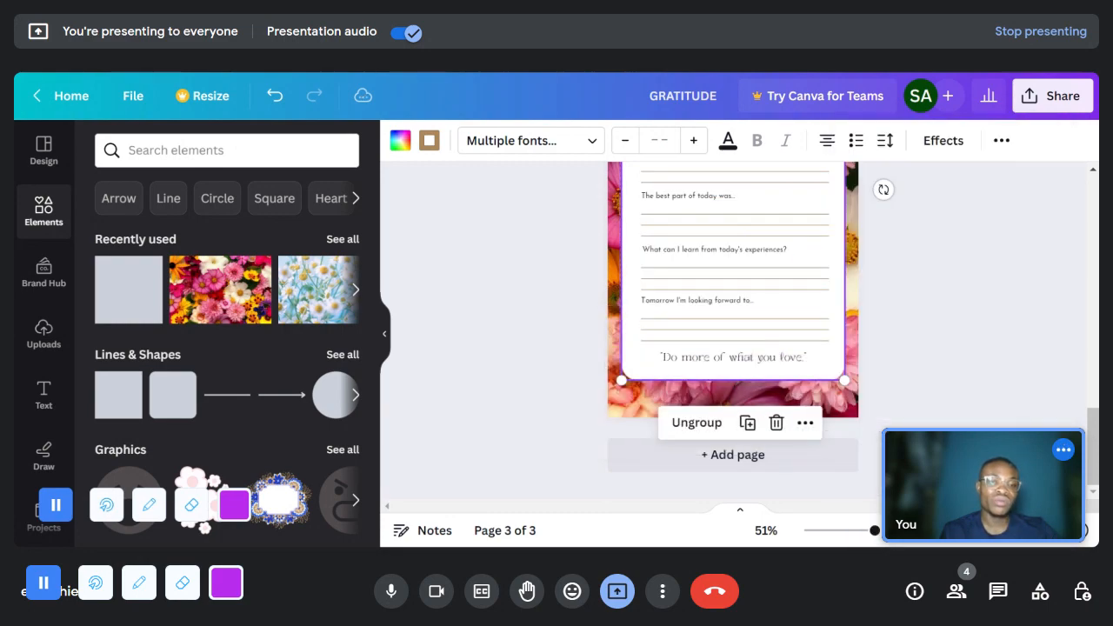
{"action": "scroll", "coordinate": [877, 356], "scroll_direction": "up", "scroll_amount": 2}
{"action": "left_click", "coordinate": [961, 335]}
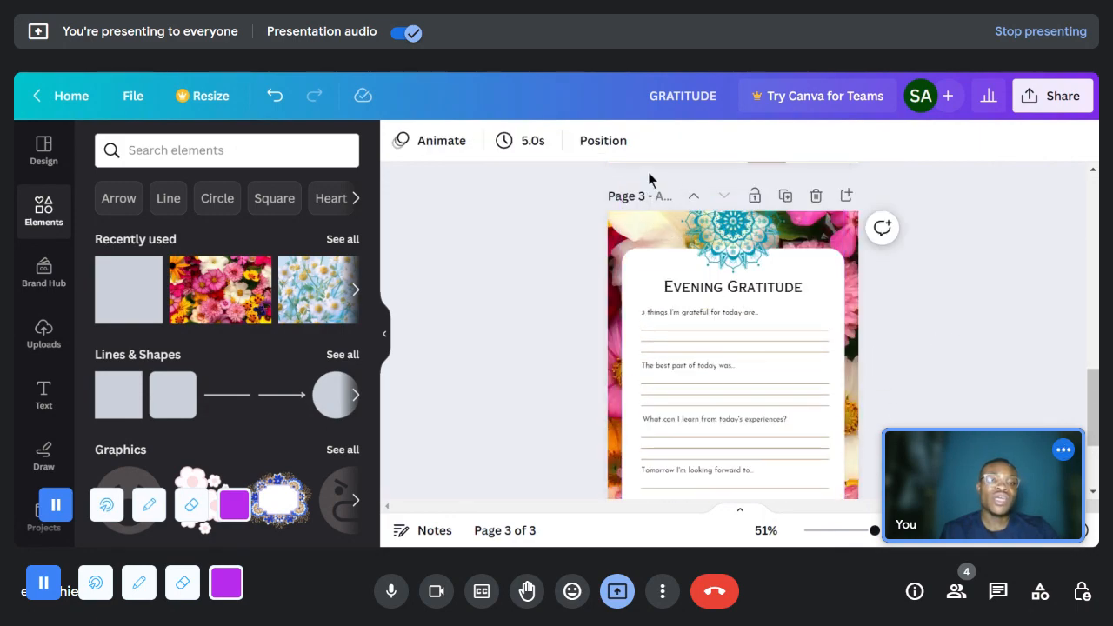
- Shrink the grouped Evening Gratitude page to the width of the title box and centre it directly below the title block
{"action": "left_click", "coordinate": [706, 243]}
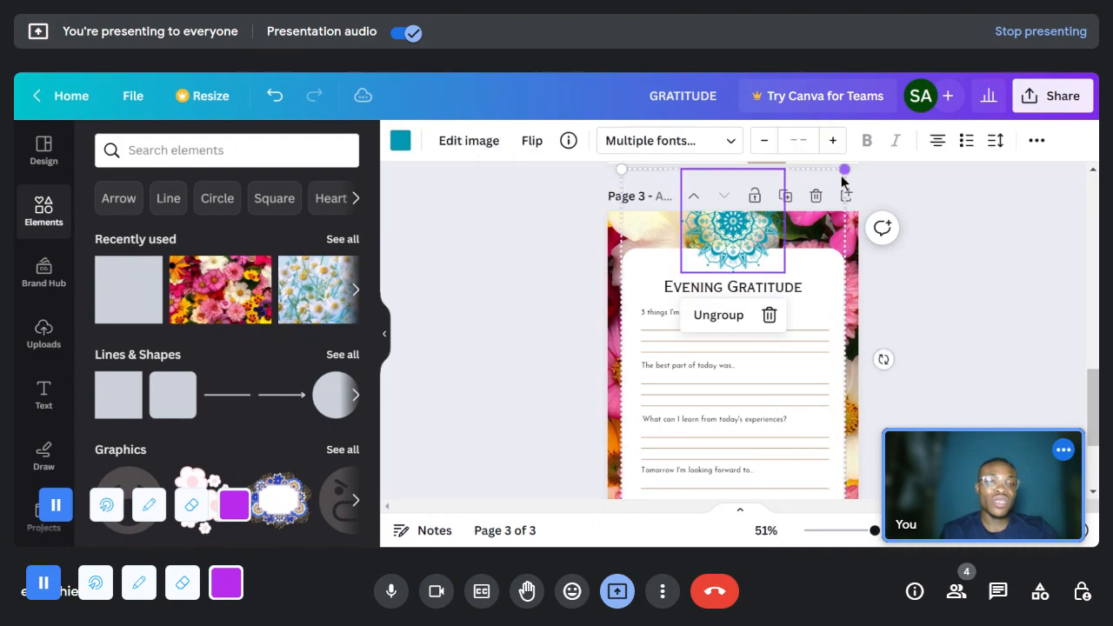
{"action": "left_click_drag", "start_coordinate": [842, 217], "coordinate": [764, 383]}
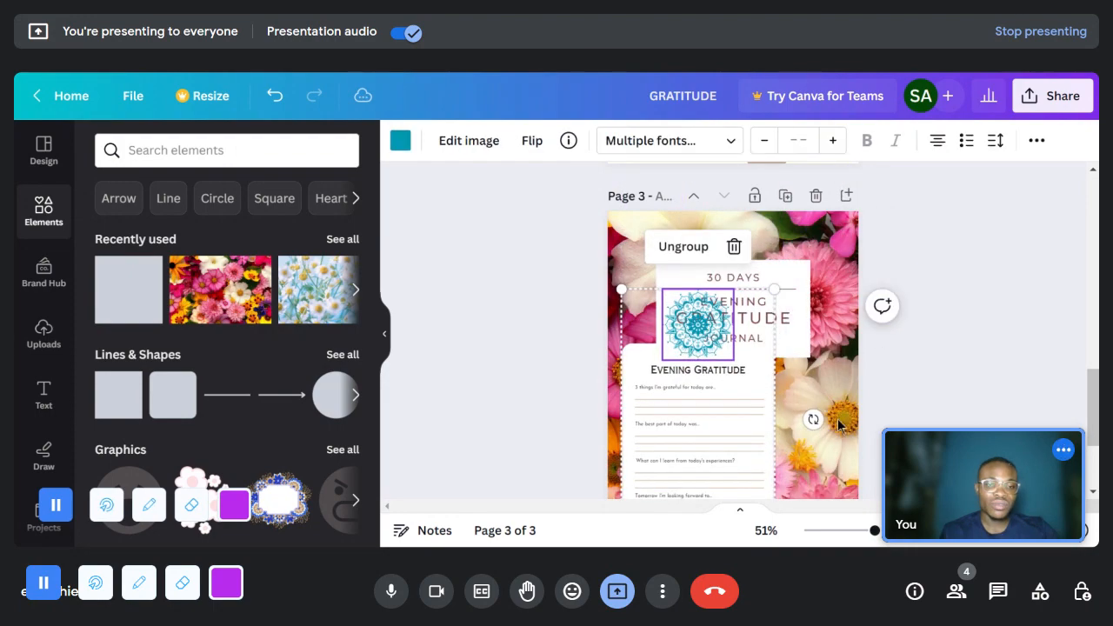
{"action": "key", "text": "Escape"}
{"action": "left_click_drag", "start_coordinate": [786, 443], "coordinate": [777, 482]}
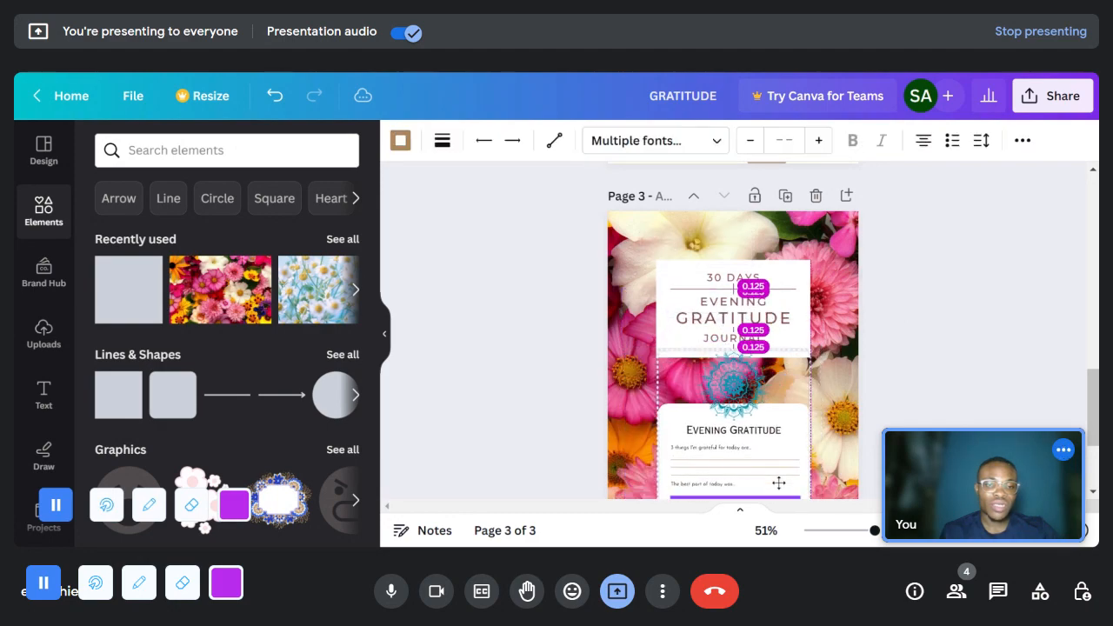
{"action": "left_click", "coordinate": [931, 375]}
{"action": "scroll", "coordinate": [931, 375], "scroll_direction": "down", "scroll_amount": 2}
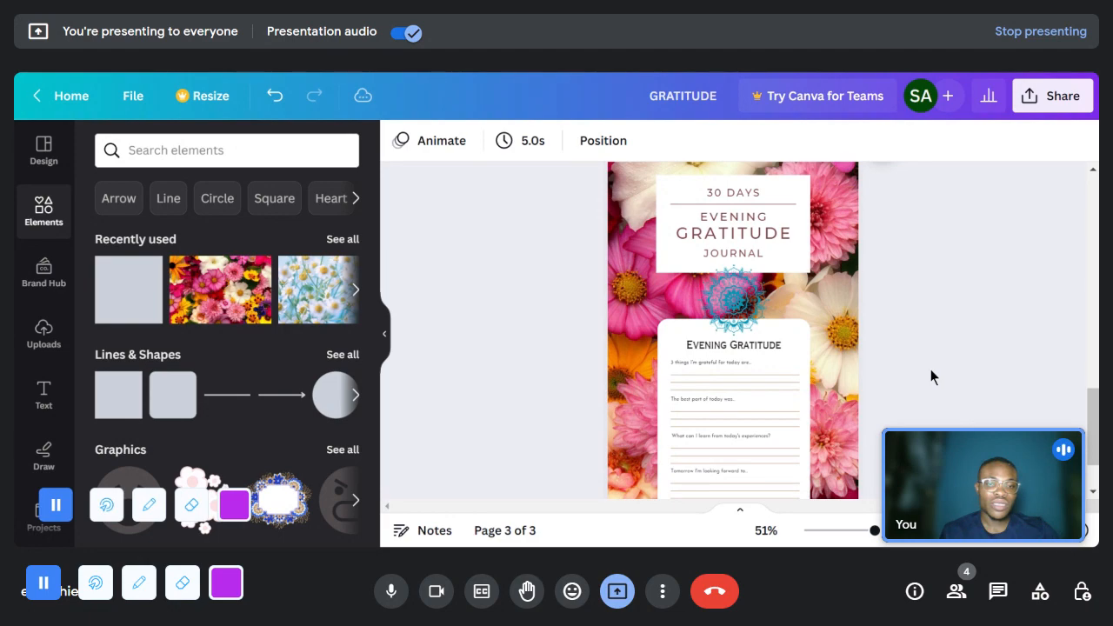
- Ungroup the Evening Gratitude preview on page 3 and delete the teal mandala above its heading
{"action": "right_click", "coordinate": [753, 296]}
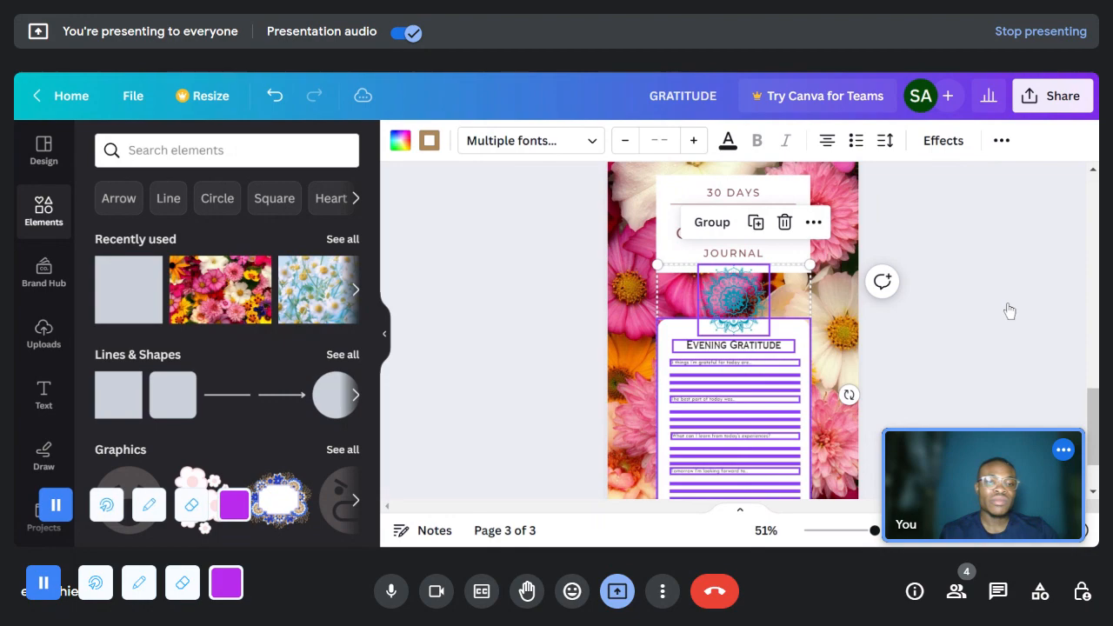
{"action": "left_click", "coordinate": [985, 307]}
{"action": "left_click", "coordinate": [735, 308]}
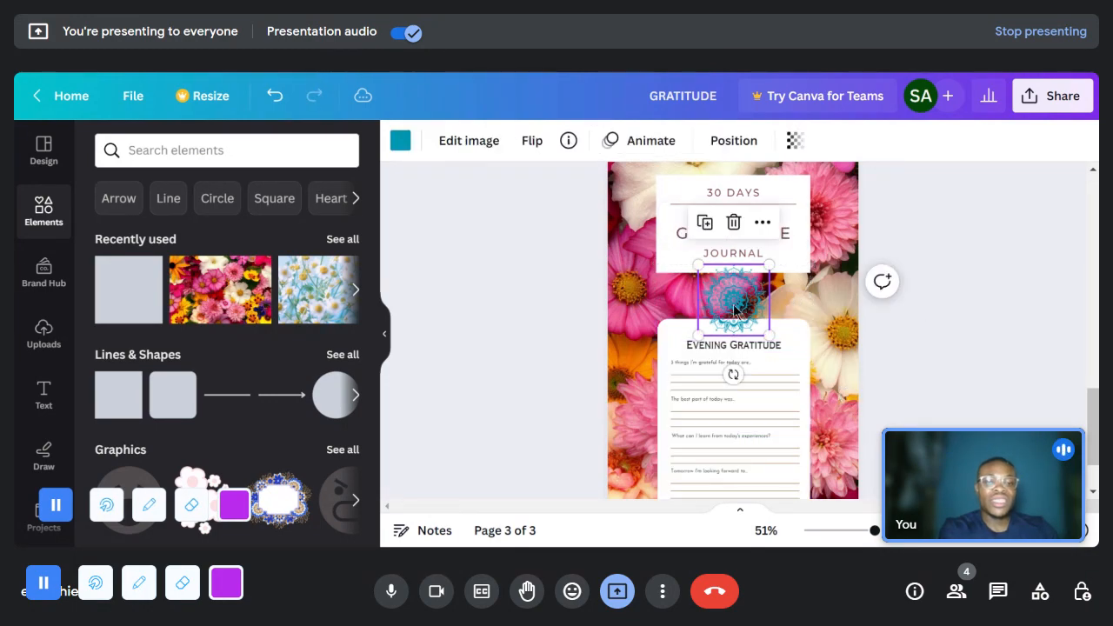
{"action": "key", "text": "Delete"}
- Group the remaining Evening Gratitude elements on page 3, including the white panel, texts and writing lines, into one object
{"action": "left_click_drag", "start_coordinate": [576, 310], "coordinate": [824, 423]}
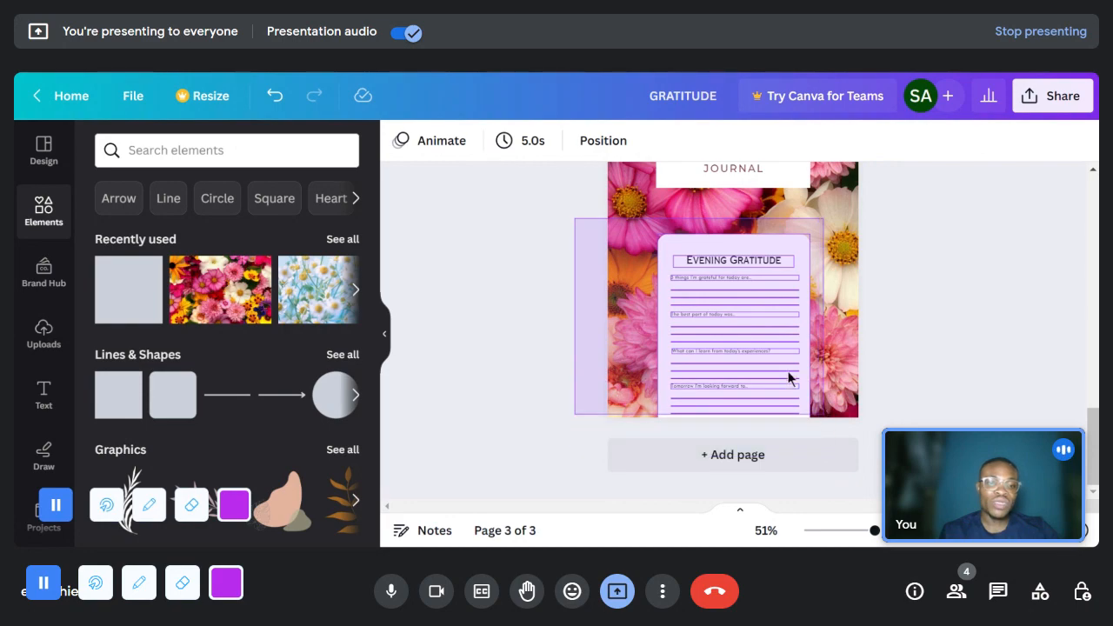
{"action": "right_click", "coordinate": [768, 347]}
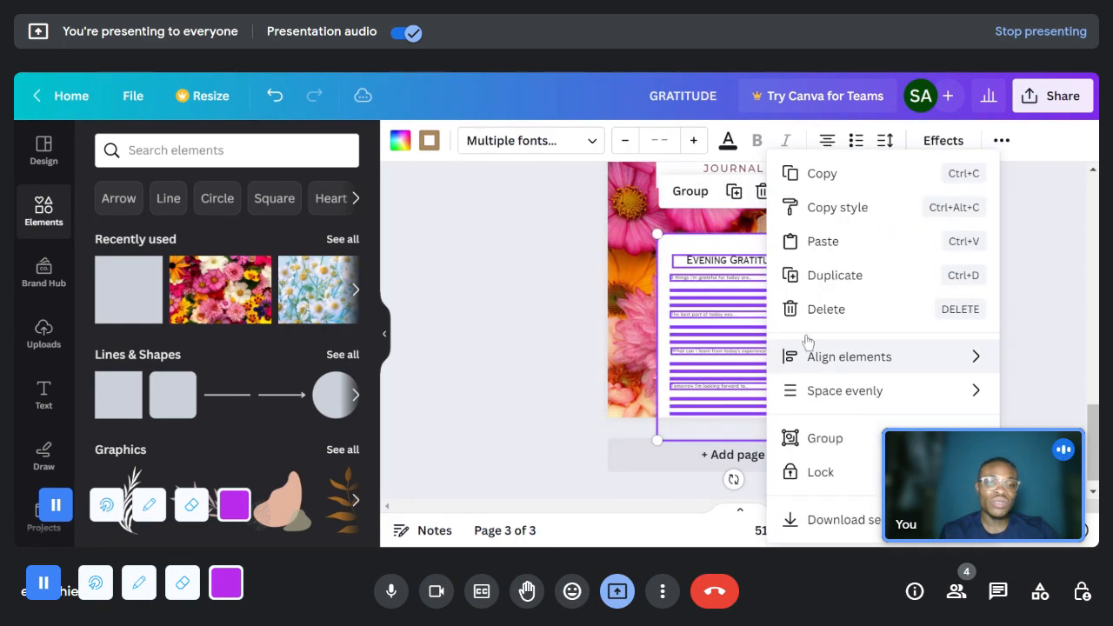
{"action": "left_click", "coordinate": [827, 439]}
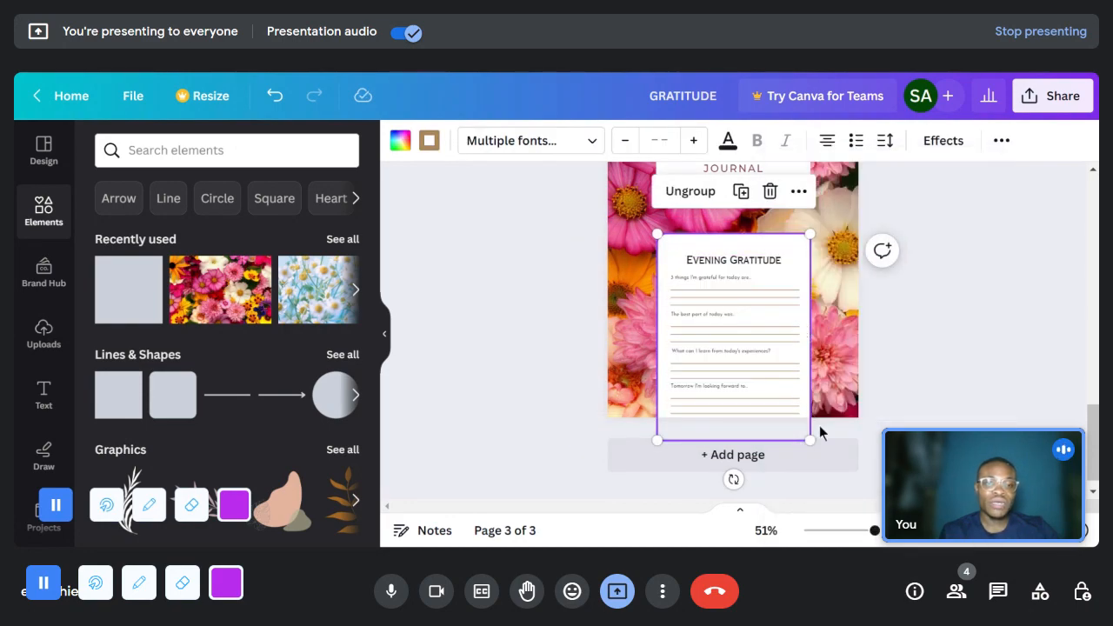
- Enlarge the grouped Evening Gratitude preview to the full page width and position it below the title block, running off the page's lower edge
{"action": "left_click_drag", "start_coordinate": [809, 440], "coordinate": [880, 498]}
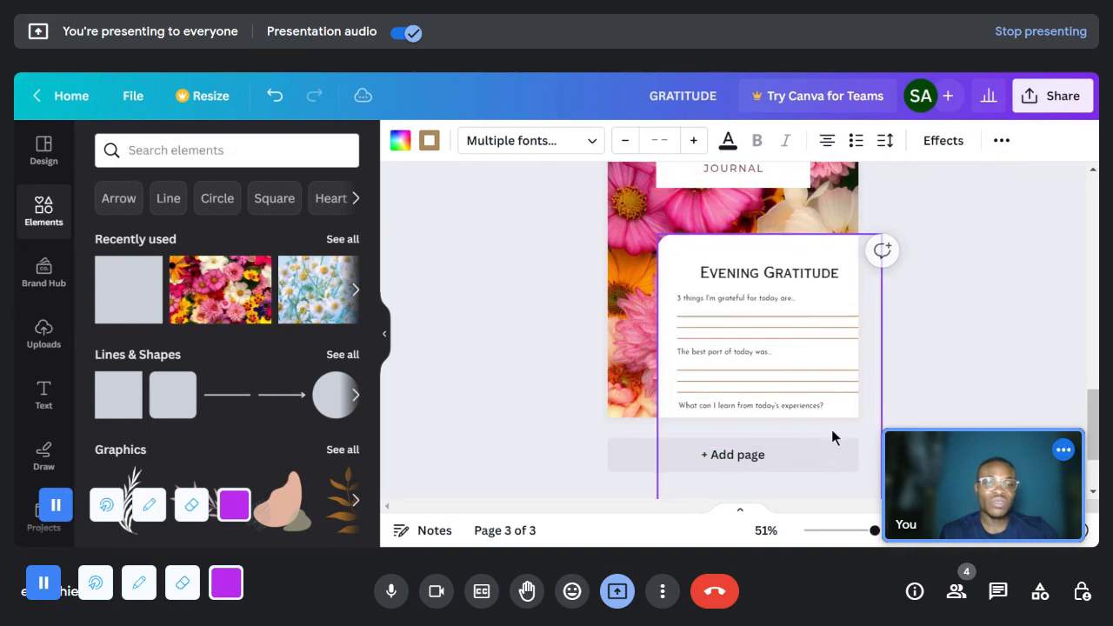
{"action": "mouse_move", "coordinate": [775, 379]}
{"action": "left_mouse_down"}
{"action": "mouse_move", "coordinate": [730, 365]}
{"action": "mouse_move", "coordinate": [769, 365]}
{"action": "left_mouse_up"}
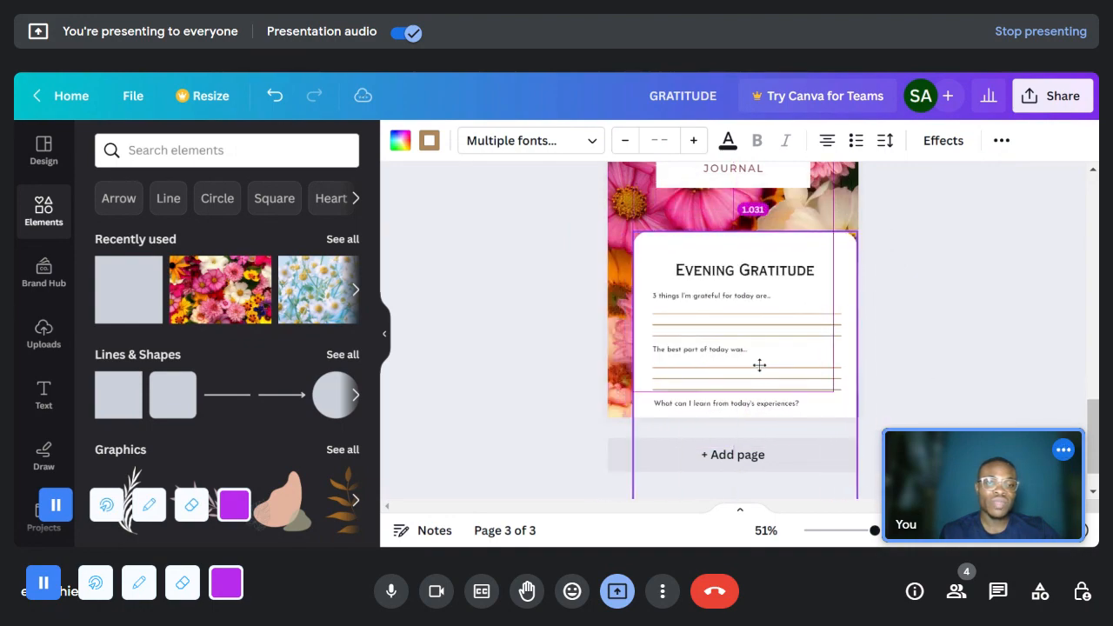
{"action": "left_click_drag", "start_coordinate": [632, 230], "coordinate": [552, 206]}
{"action": "mouse_move", "coordinate": [763, 318]}
{"action": "left_mouse_down"}
{"action": "mouse_move", "coordinate": [765, 343]}
{"action": "mouse_move", "coordinate": [738, 353]}
{"action": "mouse_move", "coordinate": [735, 333]}
{"action": "mouse_move", "coordinate": [753, 340]}
{"action": "mouse_move", "coordinate": [738, 331]}
{"action": "mouse_move", "coordinate": [759, 327]}
{"action": "left_mouse_up"}
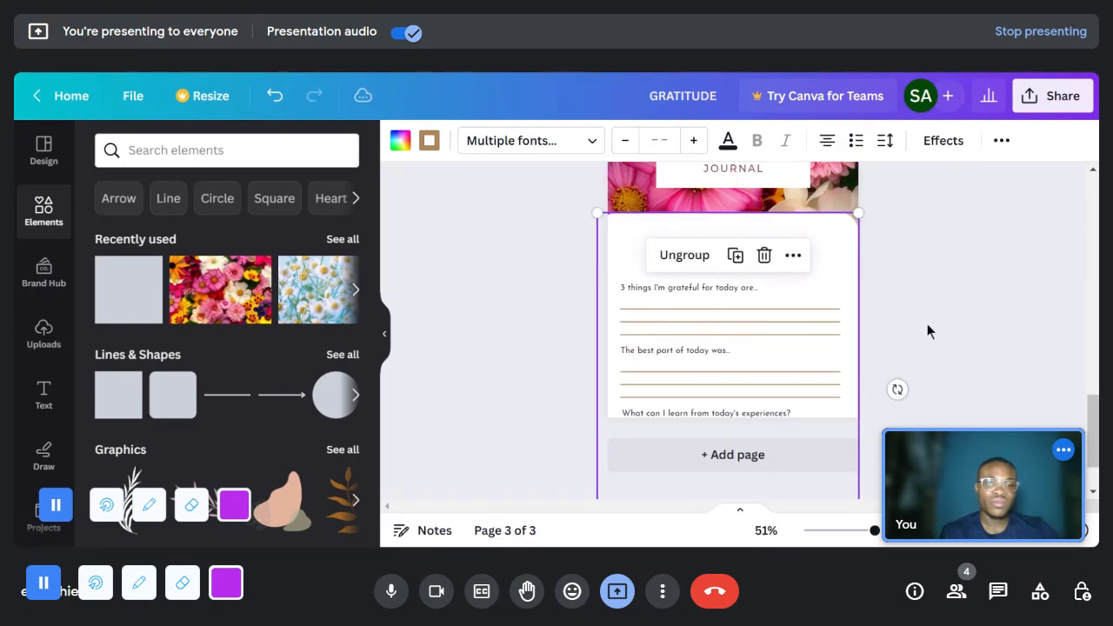
{"action": "left_click", "coordinate": [927, 391]}
{"action": "left_click_drag", "start_coordinate": [874, 530], "coordinate": [847, 530]}
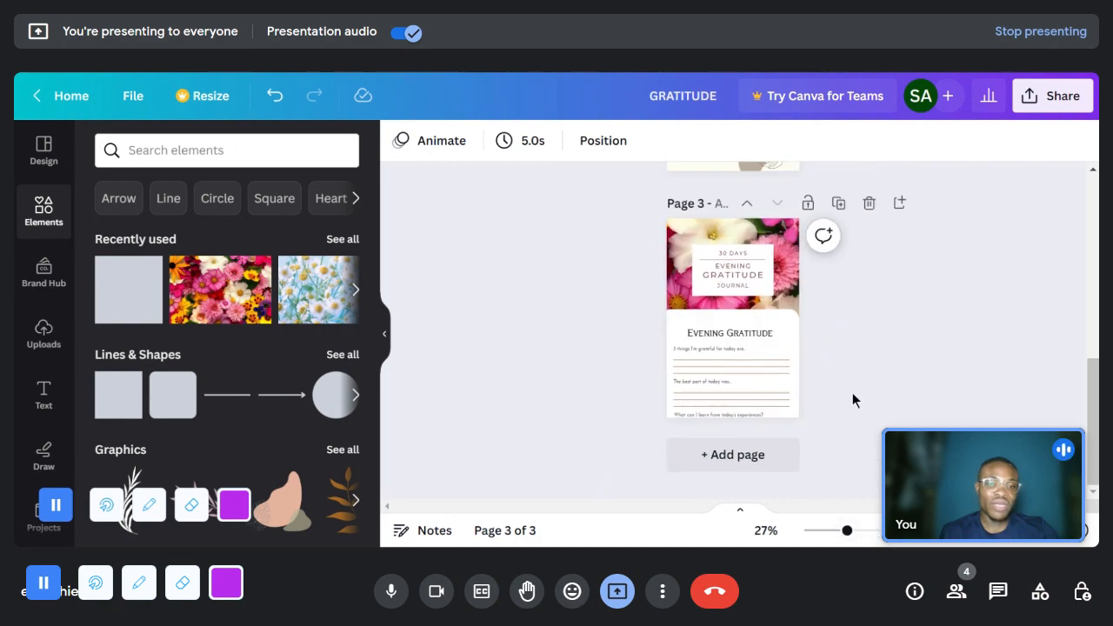
{"action": "left_click", "coordinate": [861, 532]}
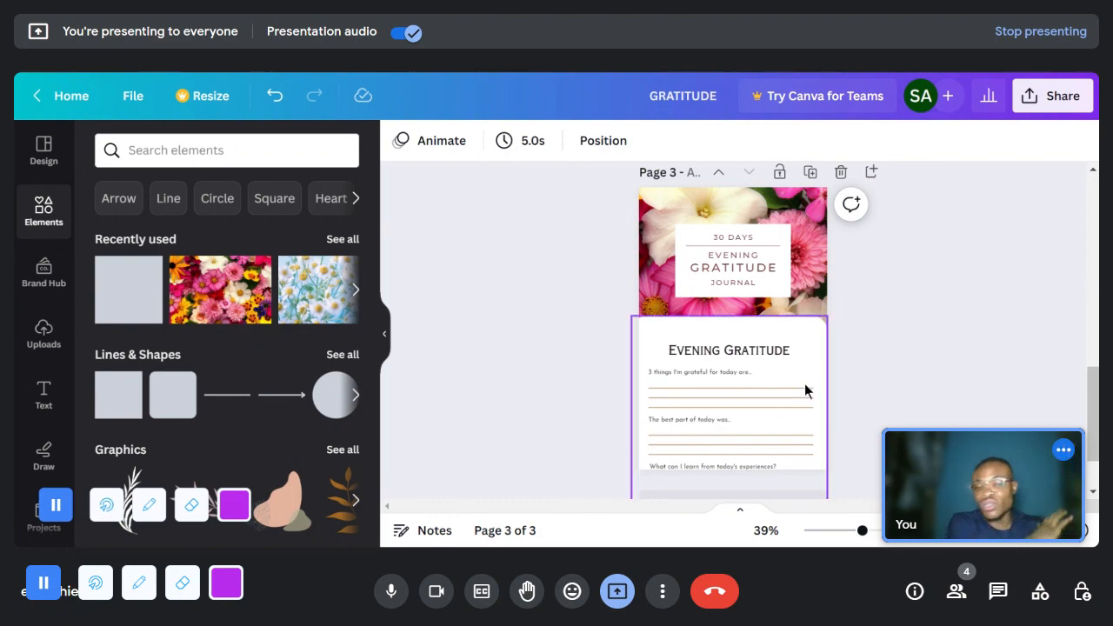
{"action": "left_click", "coordinate": [819, 350]}
{"action": "left_click", "coordinate": [898, 340]}
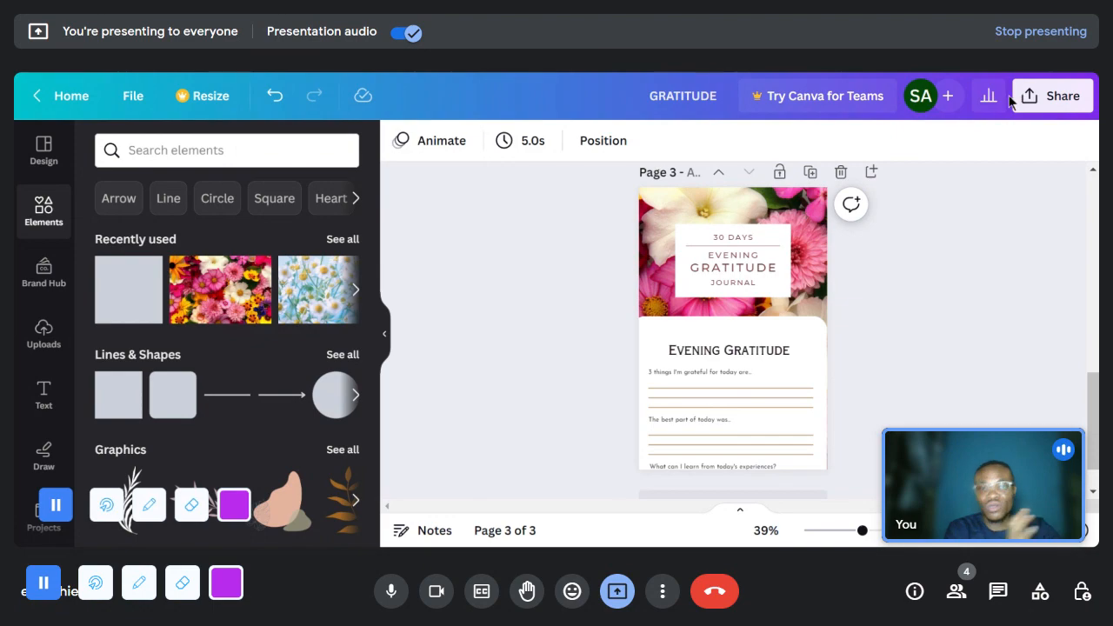
- Delete the beige Gratitude Journal cover and the "This journal belongs to:" page, keeping only the floral cover
{"action": "scroll", "coordinate": [793, 363], "scroll_direction": "up", "scroll_amount": 3}
{"action": "scroll", "coordinate": [793, 363], "scroll_direction": "down", "scroll_amount": 5}
{"action": "scroll", "coordinate": [792, 365], "scroll_direction": "up", "scroll_amount": 8}
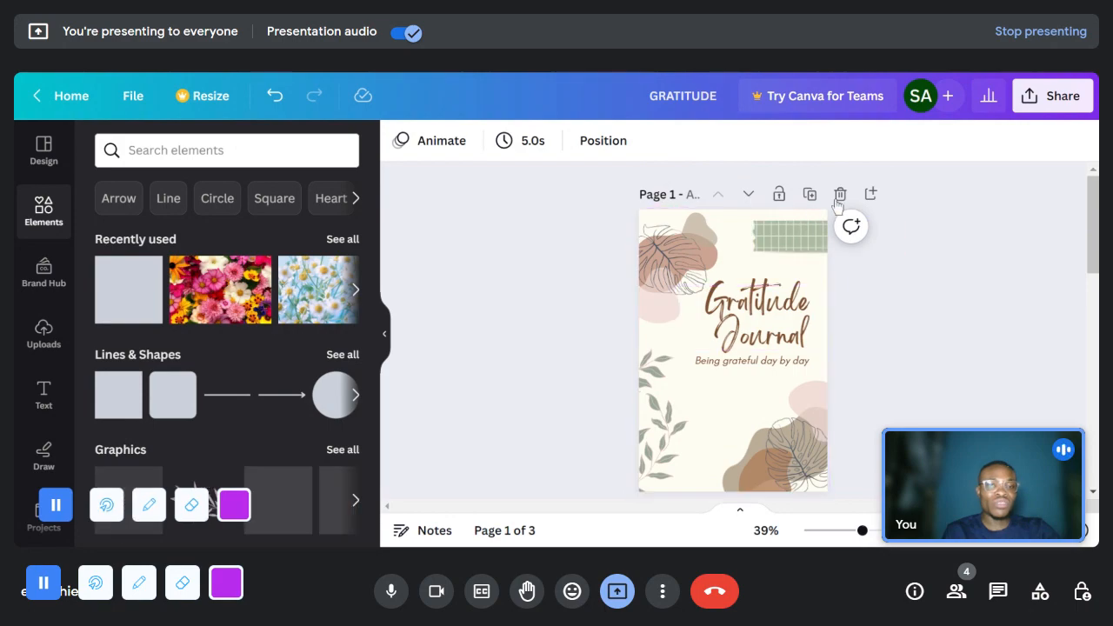
{"action": "left_click", "coordinate": [840, 196]}
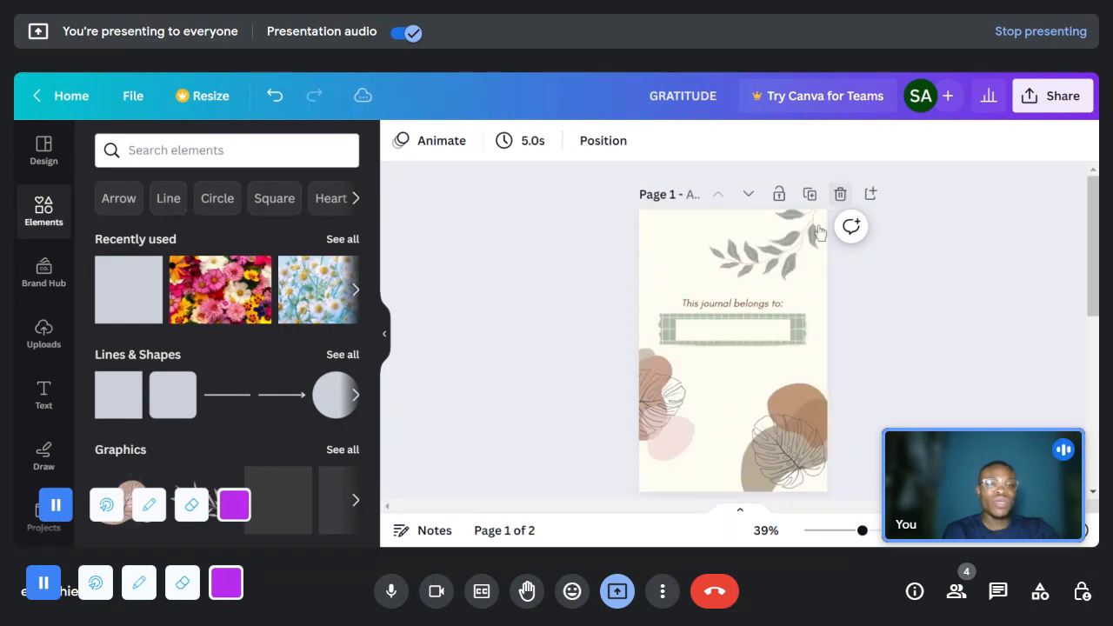
{"action": "key", "text": "Delete"}
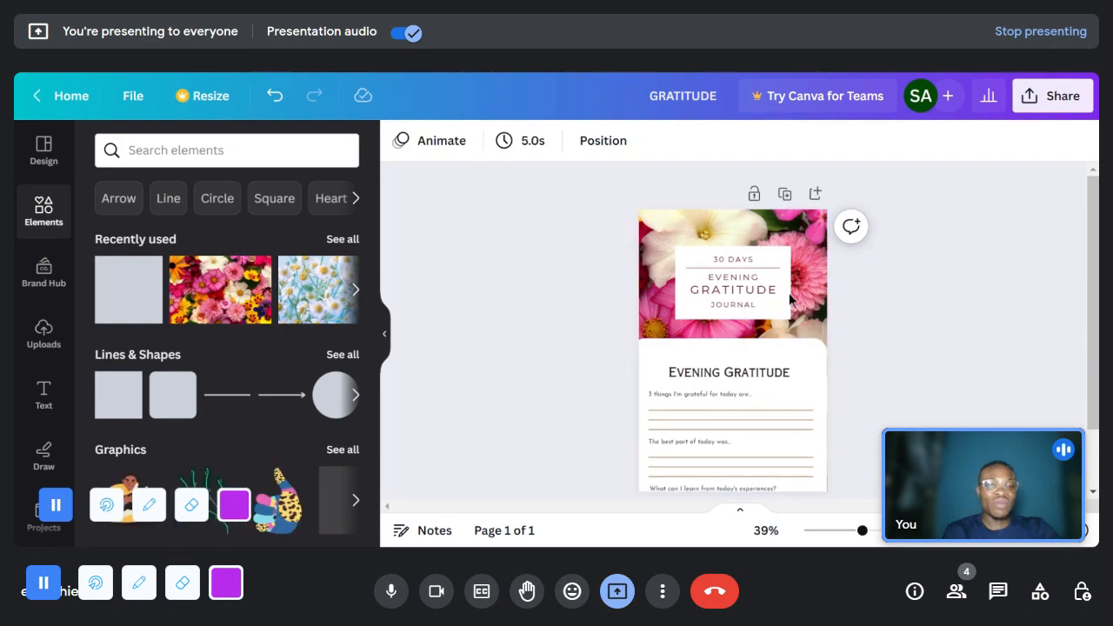
- Download the floral cover as a JPG file and dismiss the download message
{"action": "left_click", "coordinate": [1059, 97]}
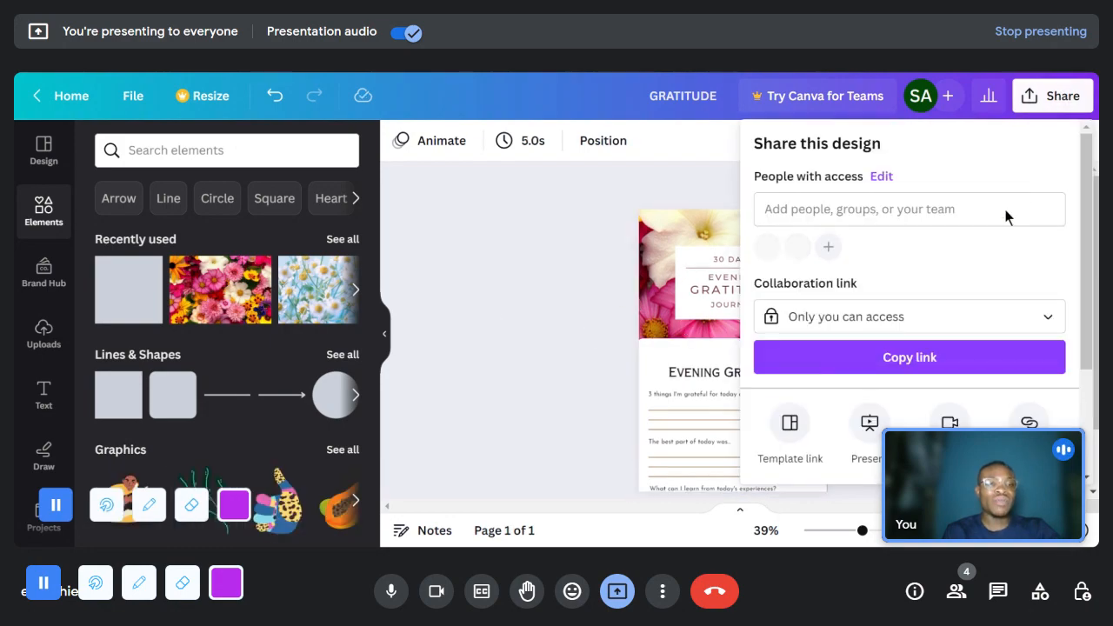
{"action": "scroll", "coordinate": [896, 396], "scroll_direction": "down", "scroll_amount": 2}
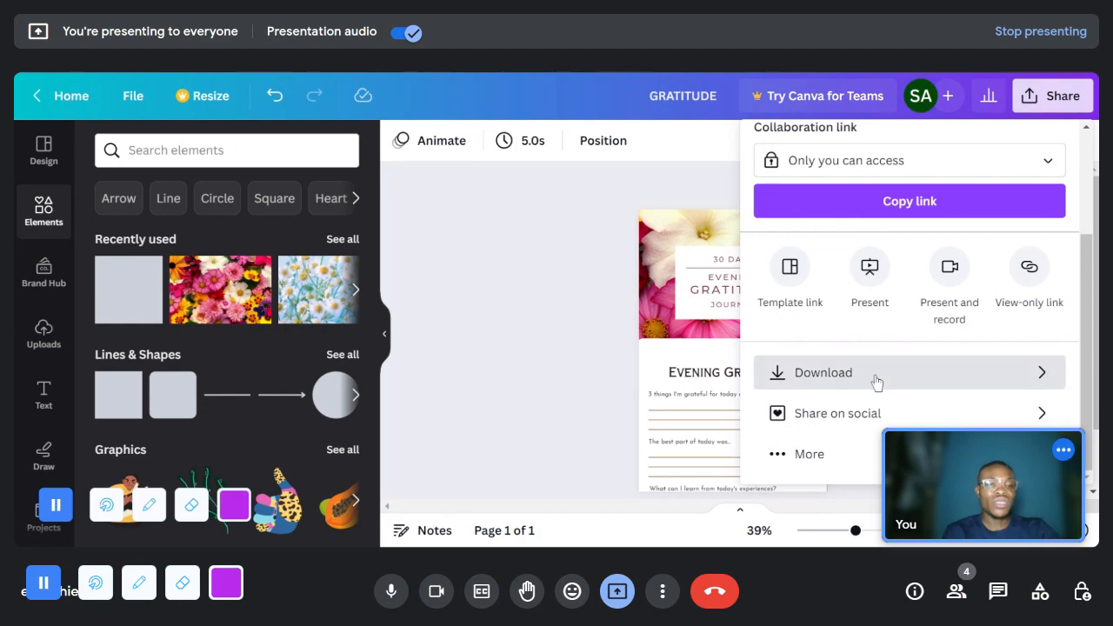
{"action": "left_click", "coordinate": [876, 383]}
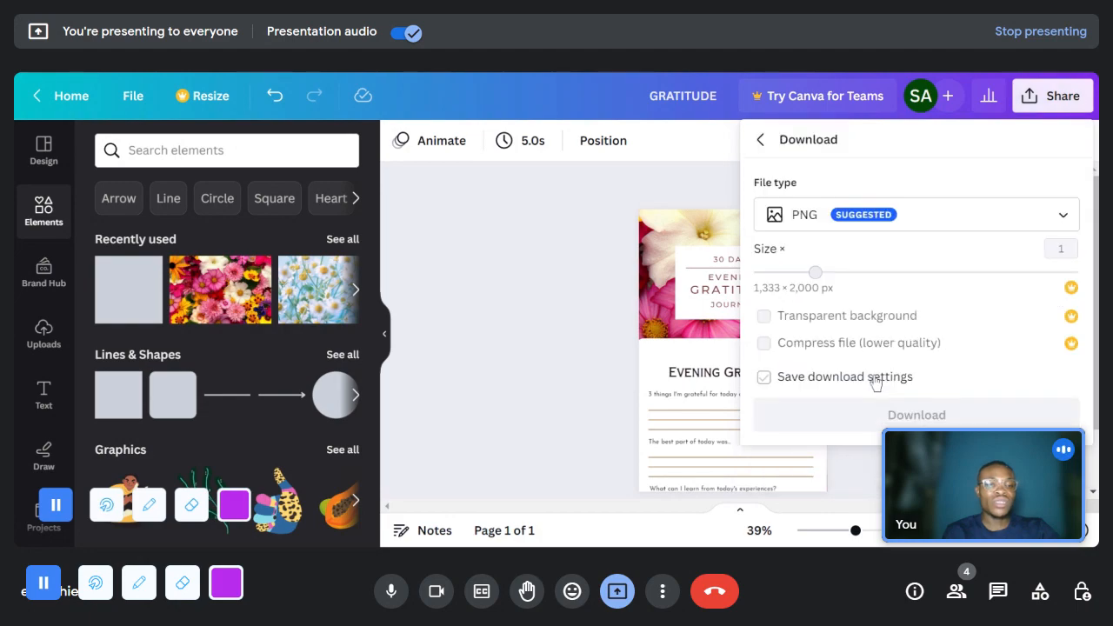
{"action": "left_click", "coordinate": [808, 216]}
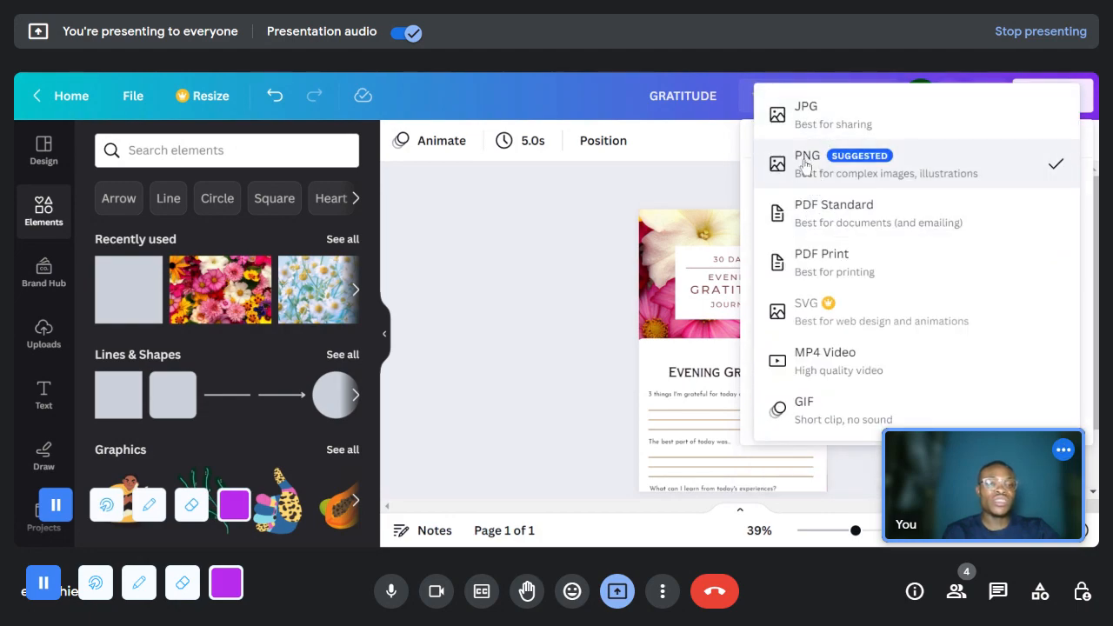
{"action": "left_click", "coordinate": [832, 122]}
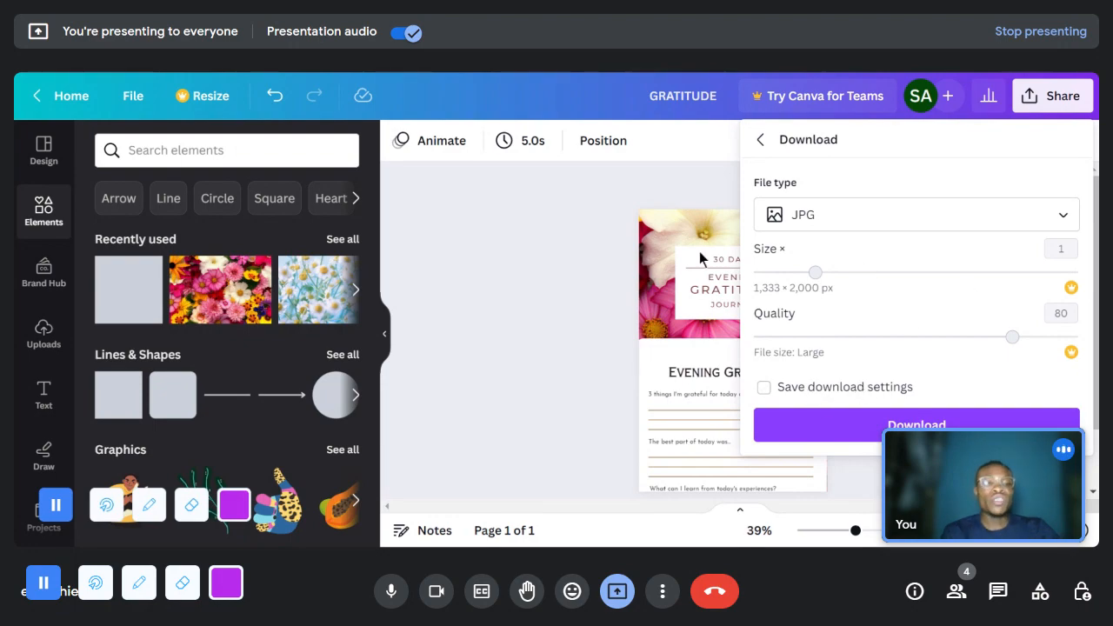
{"action": "left_click", "coordinate": [916, 425]}
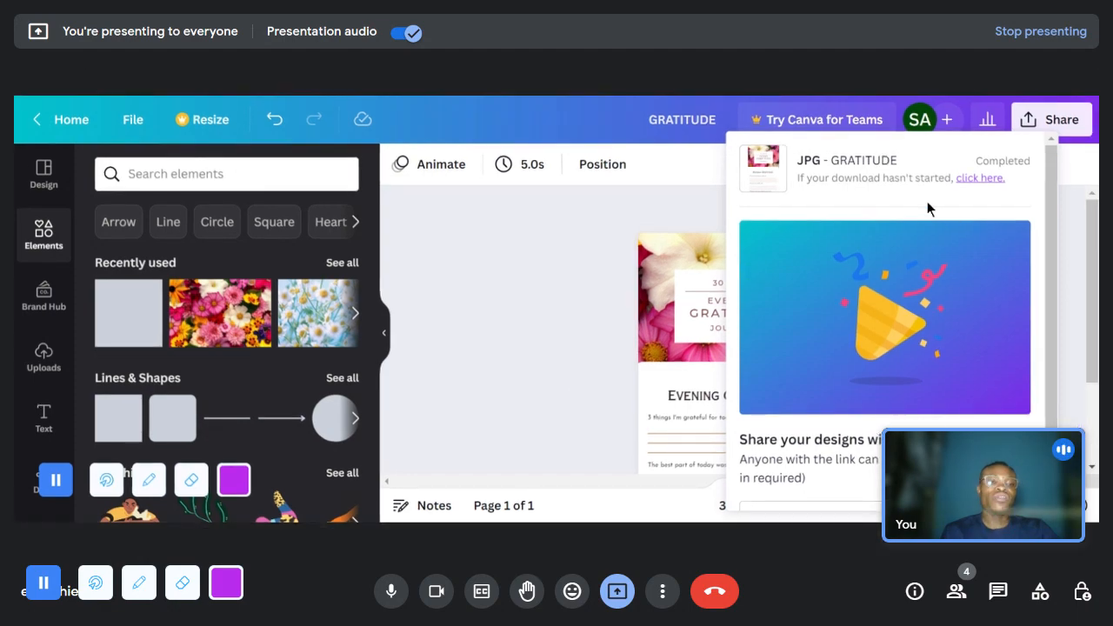
{"action": "left_click", "coordinate": [644, 213]}
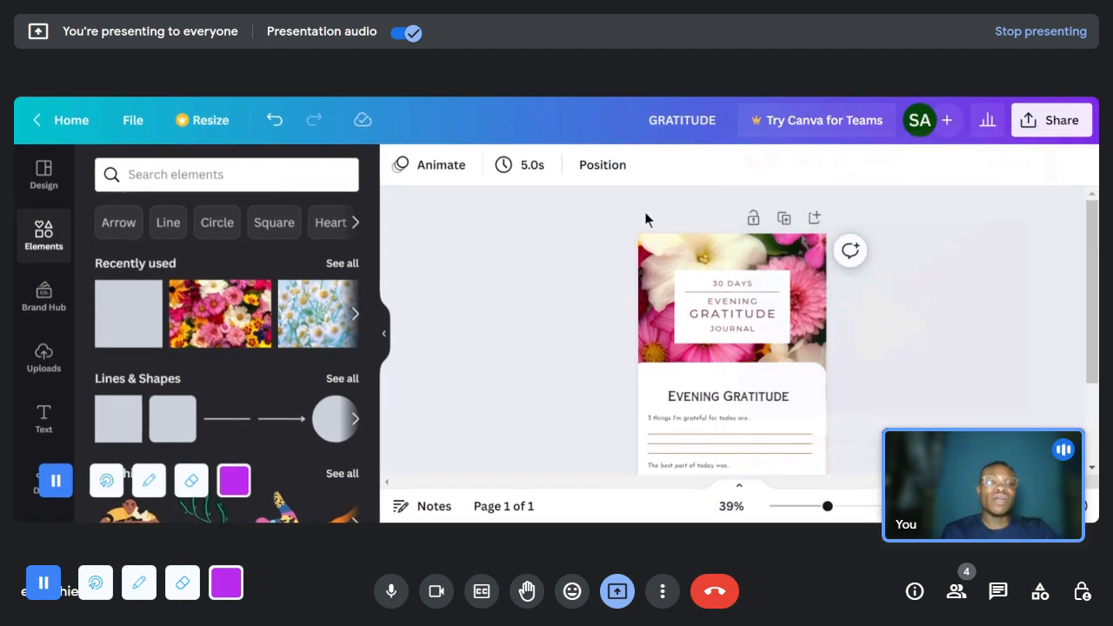
- Duplicate the floral cover page and delete the Evening Gratitude preview from the copy on page 2
{"action": "scroll", "coordinate": [970, 289], "scroll_direction": "down", "scroll_amount": 2}
{"action": "scroll", "coordinate": [931, 293], "scroll_direction": "up", "scroll_amount": 2}
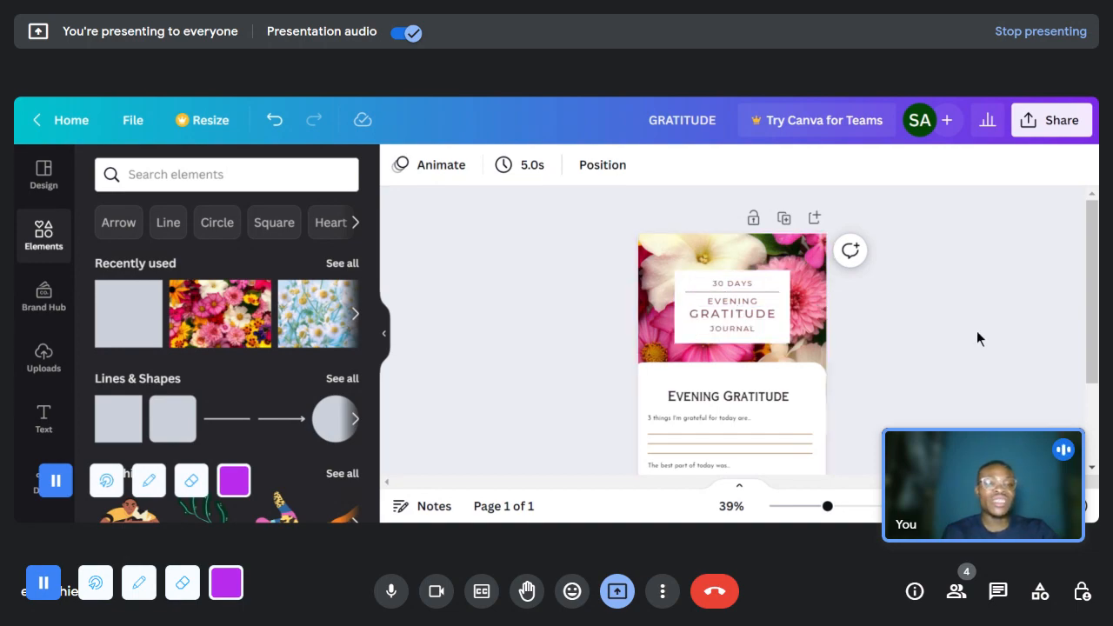
{"action": "left_click", "coordinate": [785, 226]}
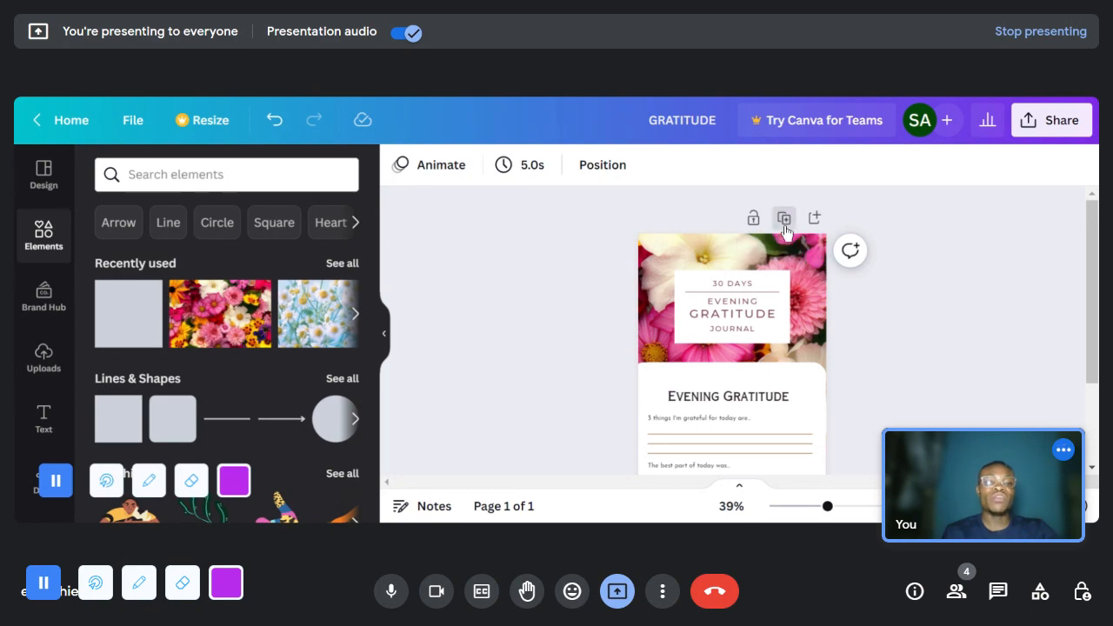
{"action": "scroll", "coordinate": [921, 393], "scroll_direction": "up", "scroll_amount": 2}
{"action": "scroll", "coordinate": [921, 392], "scroll_direction": "down", "scroll_amount": 1}
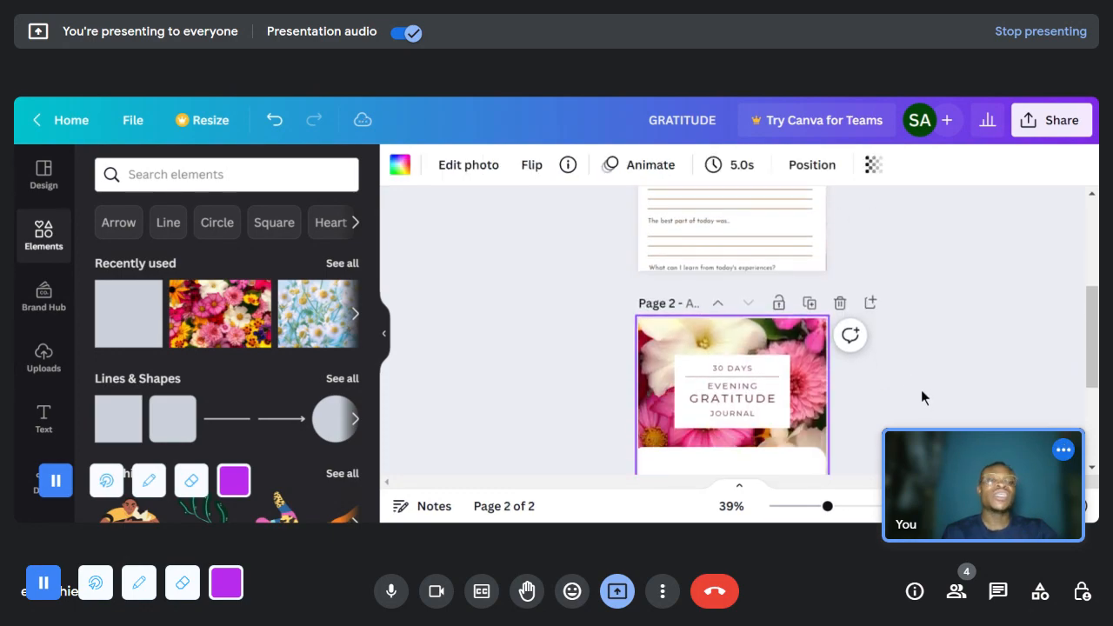
{"action": "scroll", "coordinate": [924, 383], "scroll_direction": "down", "scroll_amount": 3}
{"action": "left_click_drag", "start_coordinate": [586, 284], "coordinate": [829, 315]}
{"action": "key", "text": "Delete"}
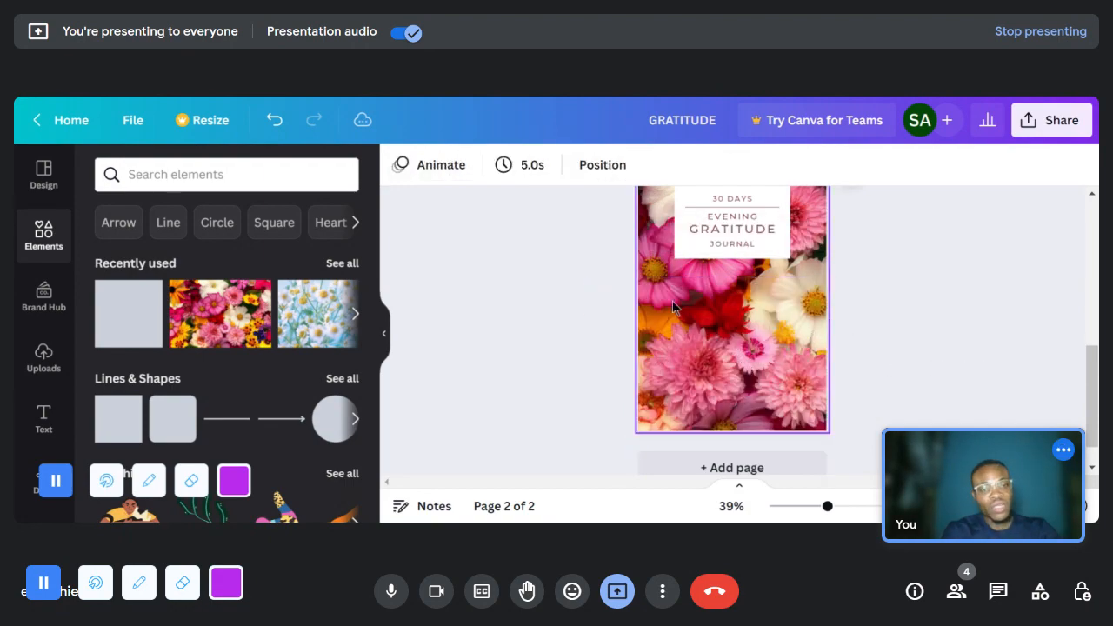
- Delete the whole 30 DAYS EVENING GRATITUDE JOURNAL title block, including its white box, from page 2
{"action": "scroll", "coordinate": [672, 300], "scroll_direction": "up", "scroll_amount": 2}
{"action": "left_click_drag", "start_coordinate": [600, 348], "coordinate": [840, 432]}
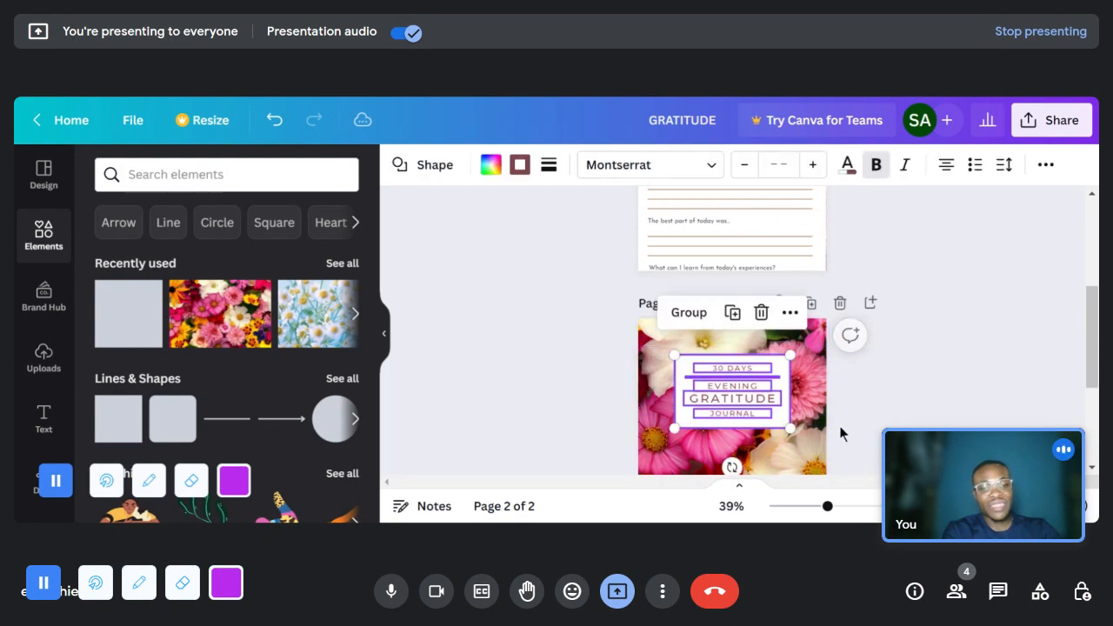
{"action": "key", "text": "Delete"}
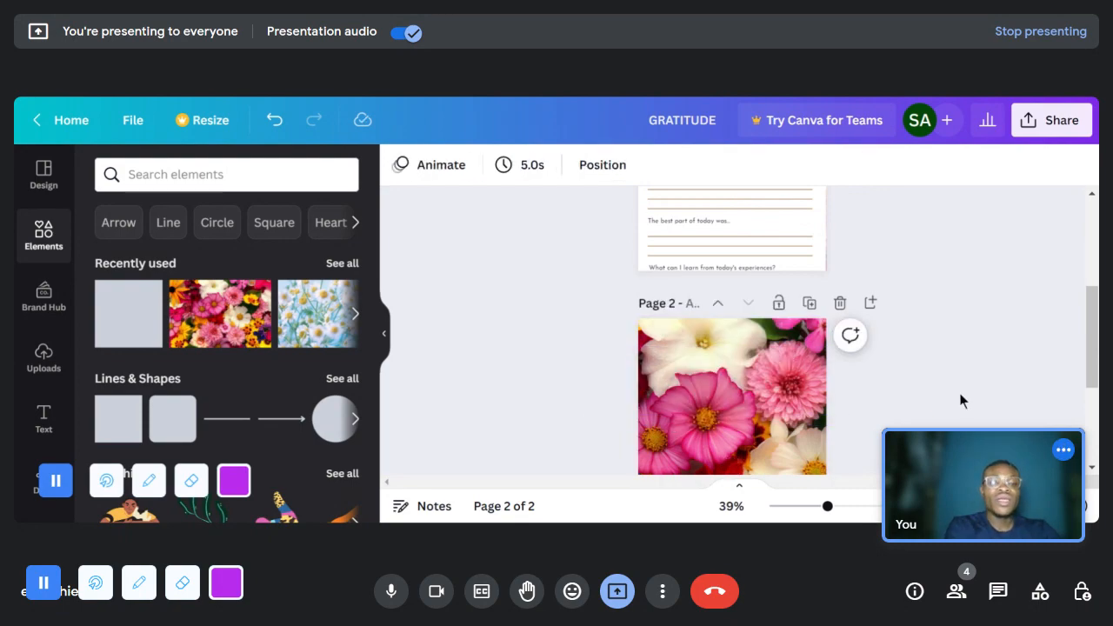
- Examine the plain floral page 2 and compare it with the front cover on page 1
{"action": "scroll", "coordinate": [958, 396], "scroll_direction": "down", "scroll_amount": 5}
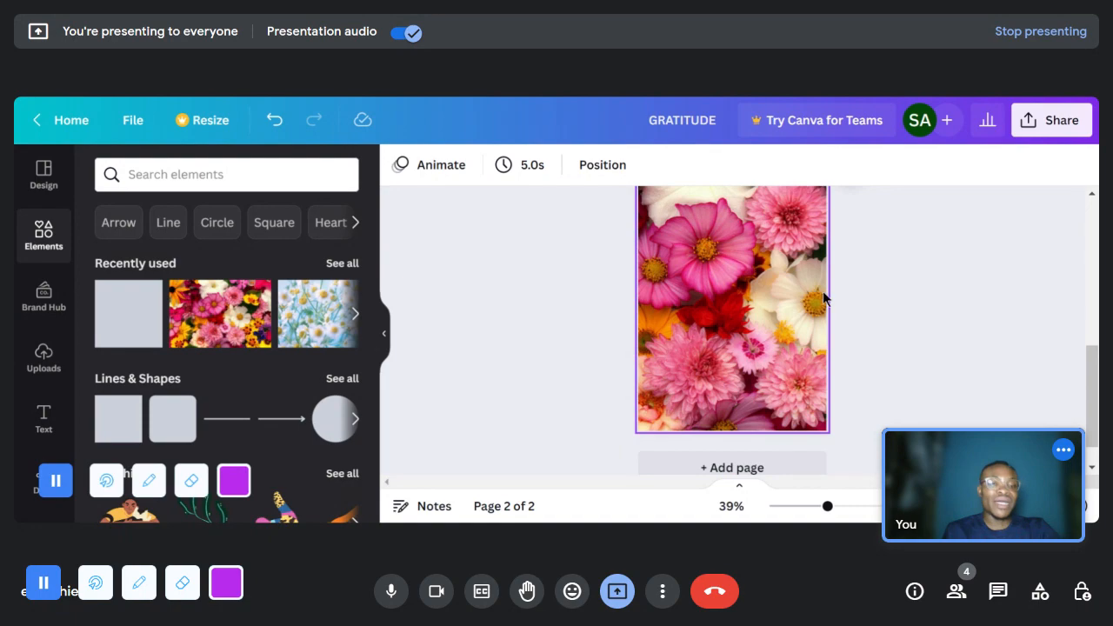
{"action": "scroll", "coordinate": [791, 317], "scroll_direction": "up", "scroll_amount": 1}
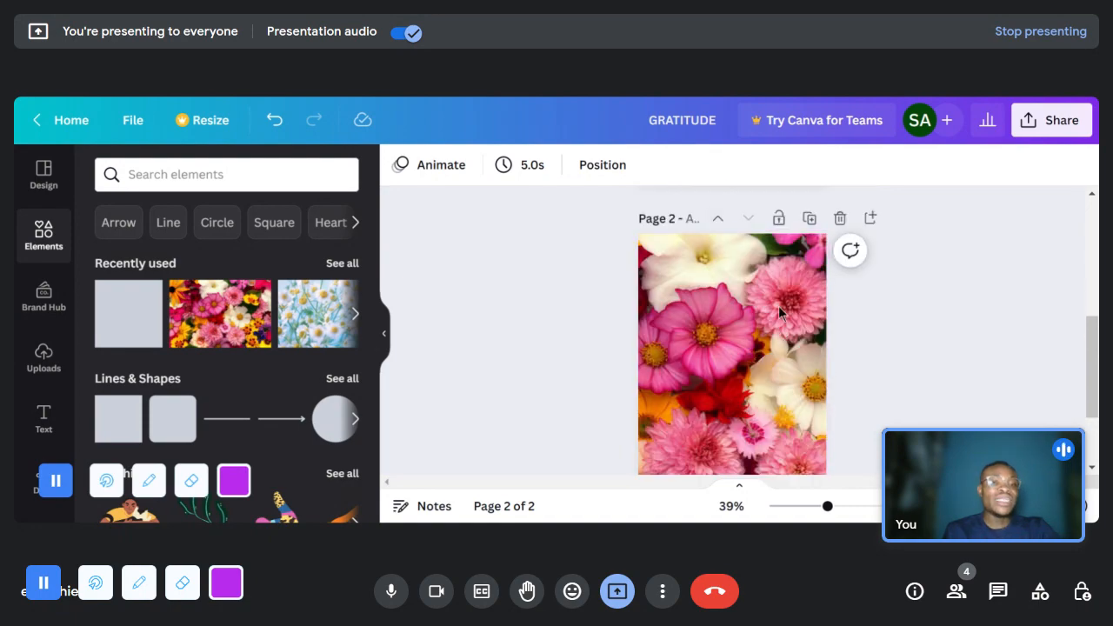
{"action": "scroll", "coordinate": [754, 303], "scroll_direction": "down", "scroll_amount": 1}
{"action": "scroll", "coordinate": [805, 431], "scroll_direction": "up", "scroll_amount": 1}
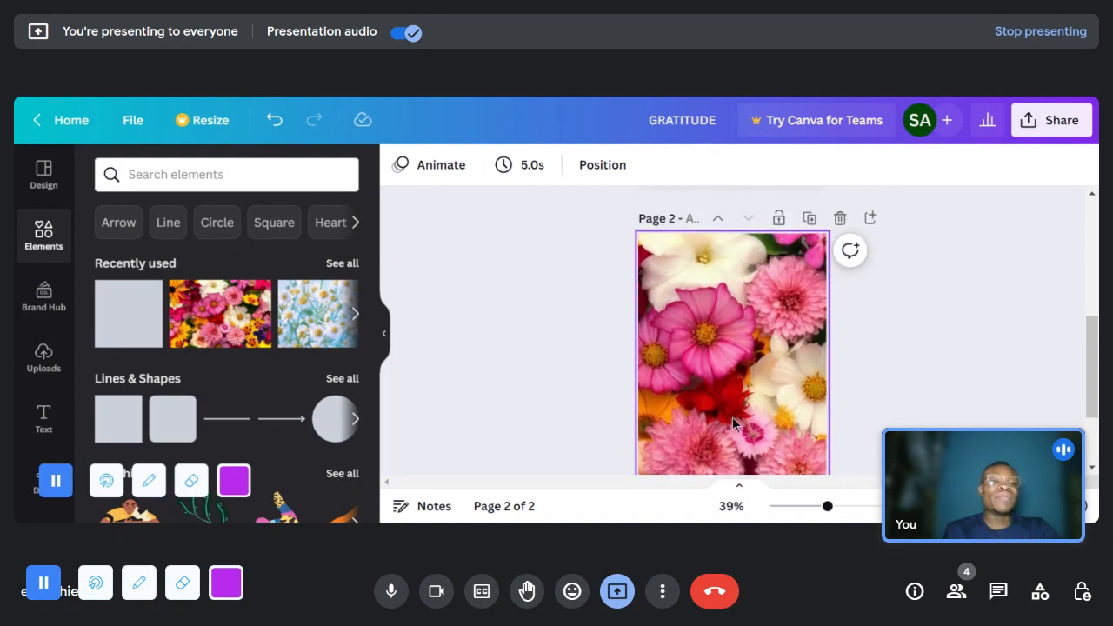
{"action": "scroll", "coordinate": [732, 418], "scroll_direction": "up", "scroll_amount": 5}
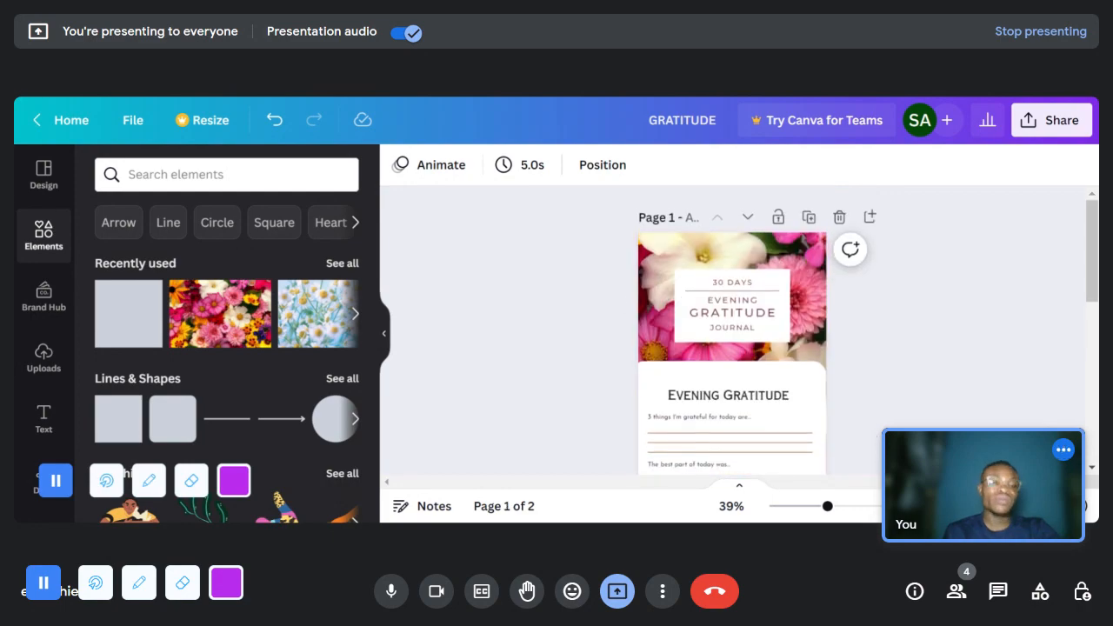
{"action": "scroll", "coordinate": [927, 306], "scroll_direction": "down", "scroll_amount": 5}
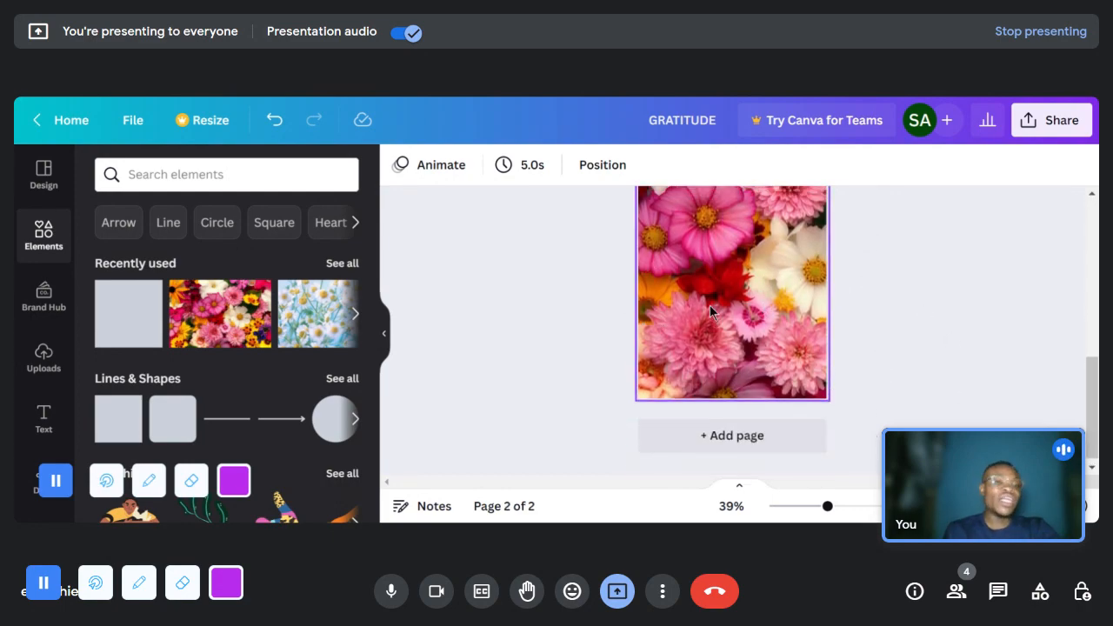
{"action": "scroll", "coordinate": [722, 321], "scroll_direction": "up", "scroll_amount": 5}
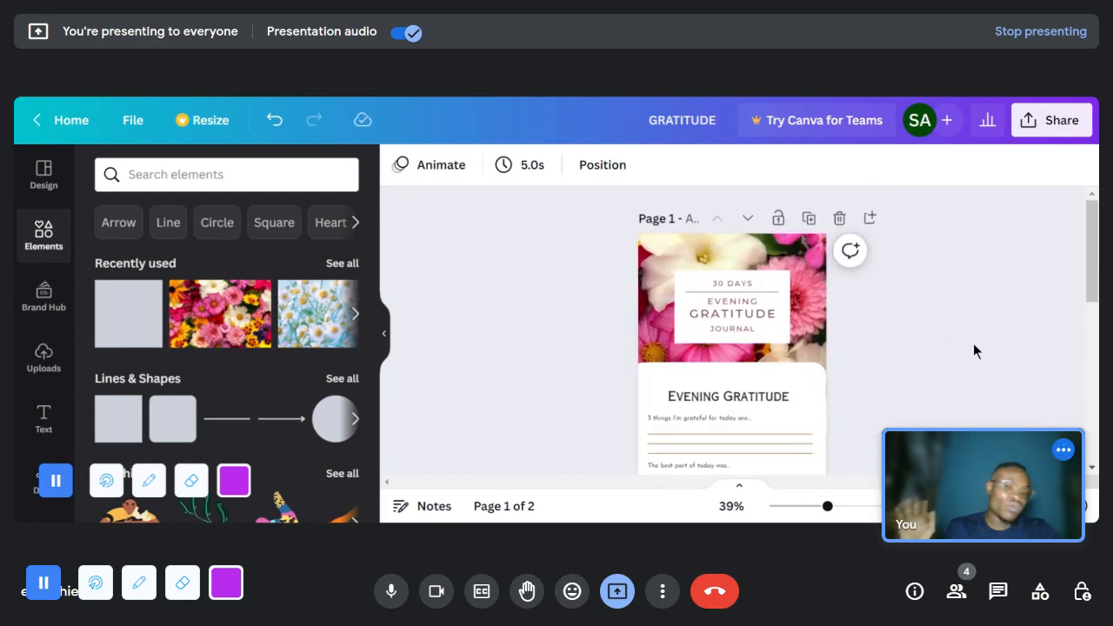
{"action": "scroll", "coordinate": [826, 348], "scroll_direction": "down", "scroll_amount": 3}
{"action": "scroll", "coordinate": [735, 397], "scroll_direction": "down", "scroll_amount": 2}
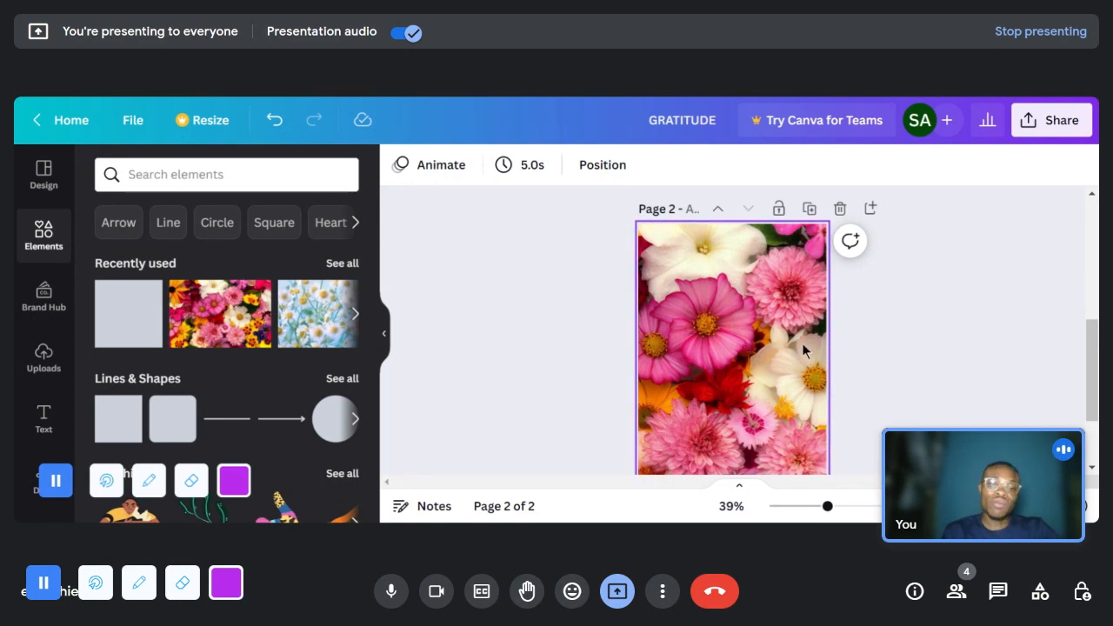
{"action": "scroll", "coordinate": [806, 376], "scroll_direction": "down", "scroll_amount": 2}
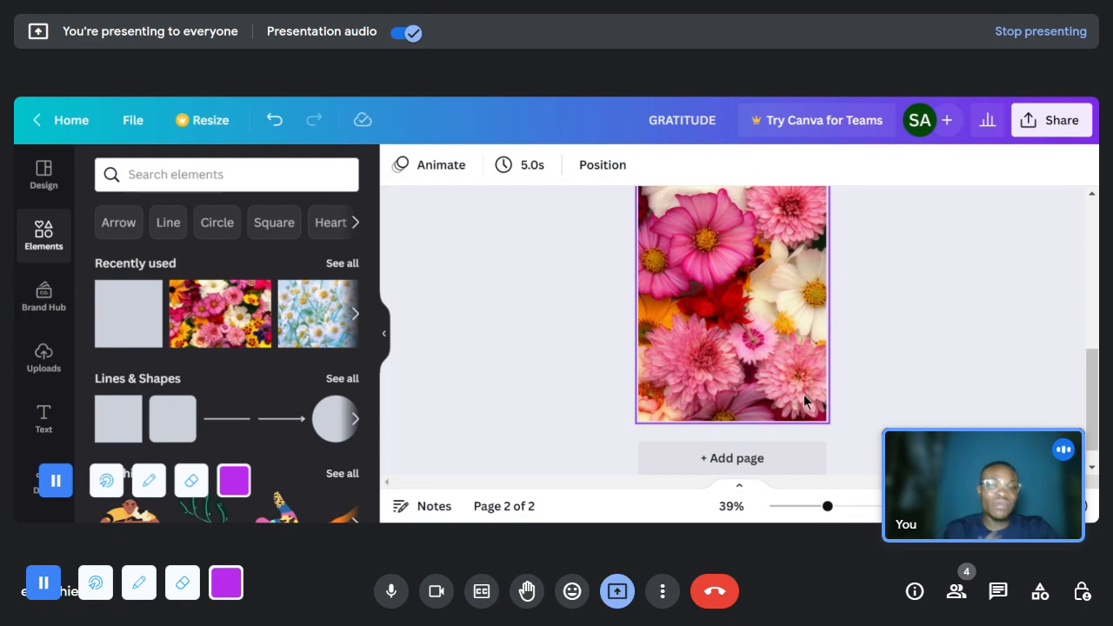
{"action": "scroll", "coordinate": [803, 394], "scroll_direction": "up", "scroll_amount": 1}
{"action": "scroll", "coordinate": [803, 394], "scroll_direction": "up", "scroll_amount": 1}
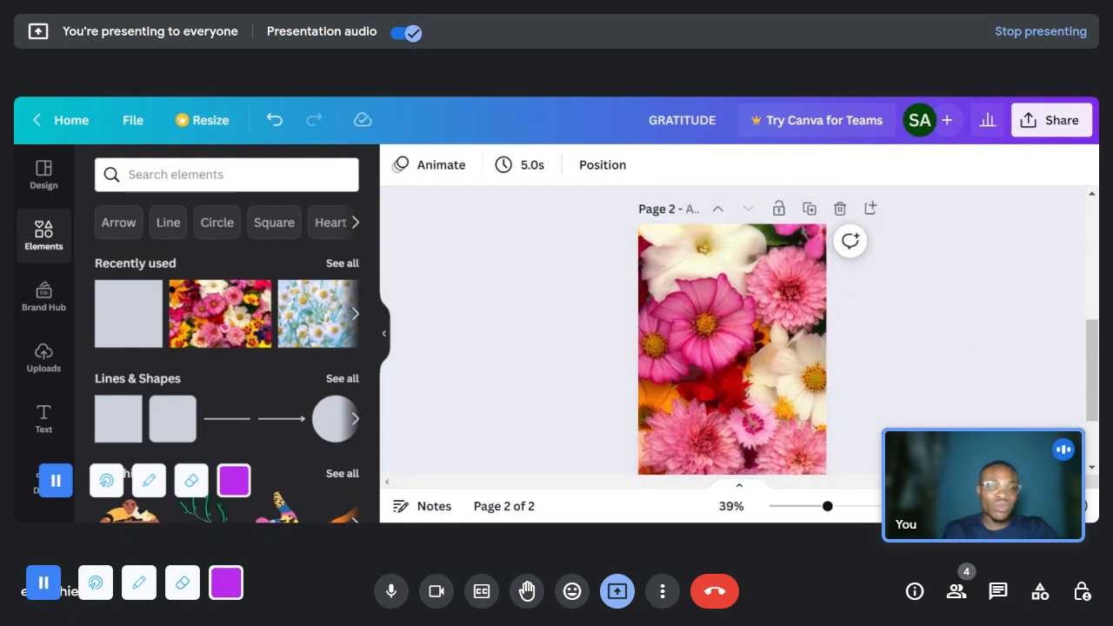
{"action": "left_click", "coordinate": [1031, 126]}
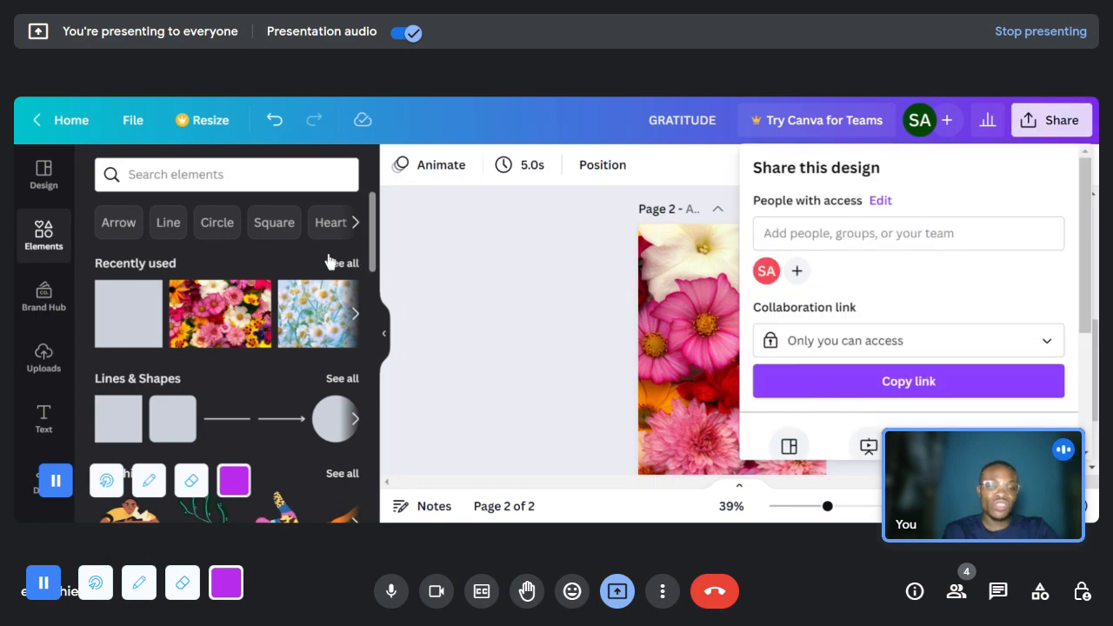
{"action": "scroll", "coordinate": [643, 295], "scroll_direction": "up", "scroll_amount": 4}
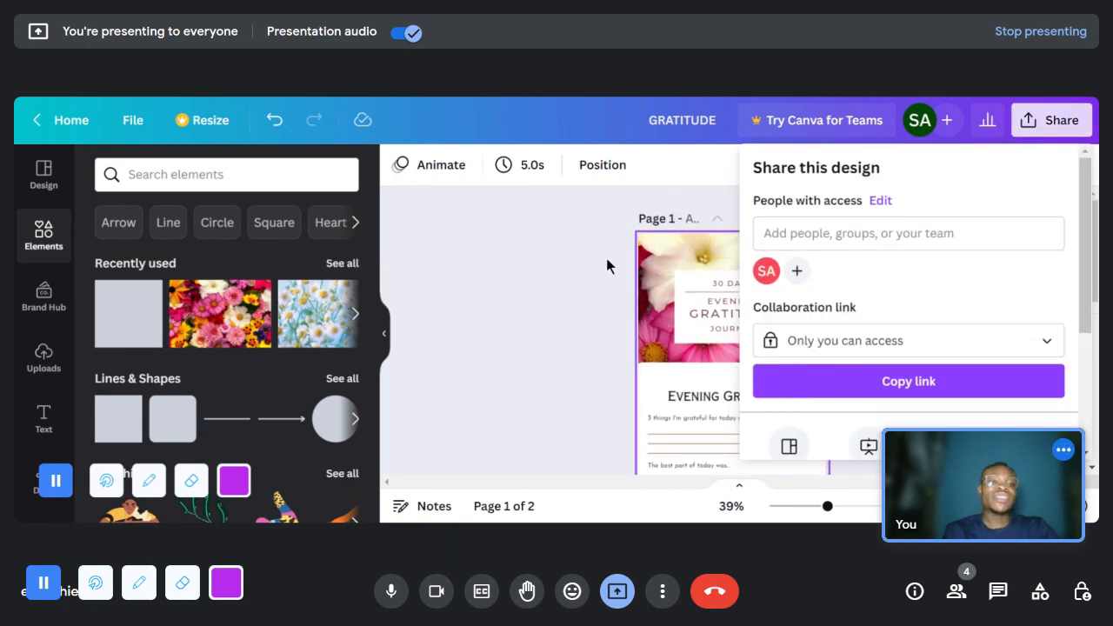
{"action": "scroll", "coordinate": [617, 248], "scroll_direction": "down", "scroll_amount": 2}
{"action": "scroll", "coordinate": [629, 235], "scroll_direction": "down", "scroll_amount": 2}
{"action": "scroll", "coordinate": [925, 311], "scroll_direction": "down", "scroll_amount": 4}
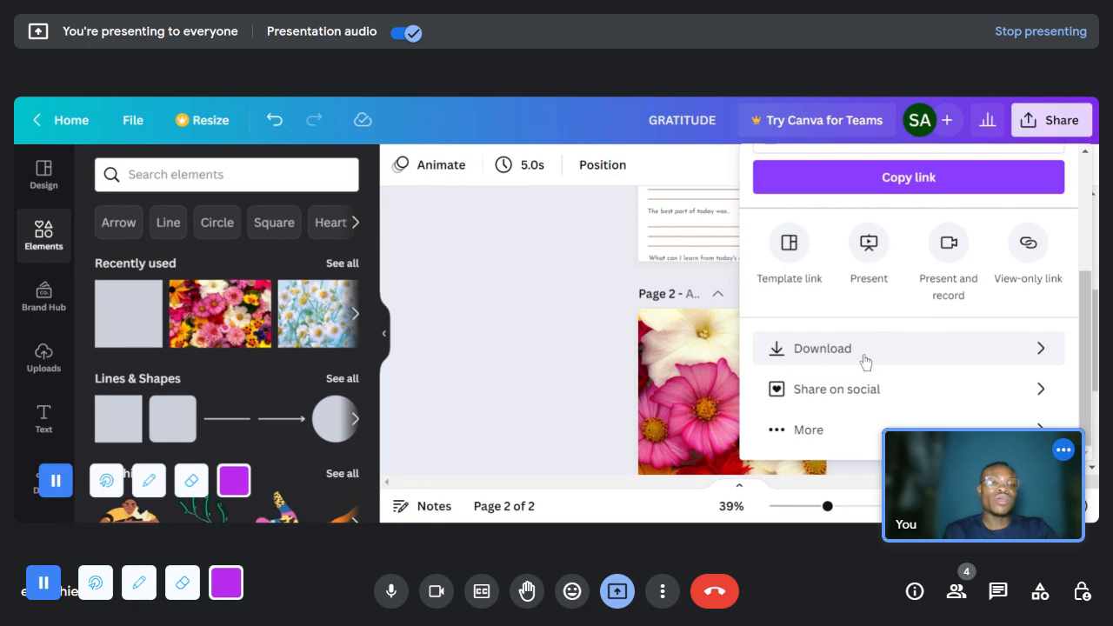
{"action": "left_click", "coordinate": [969, 361]}
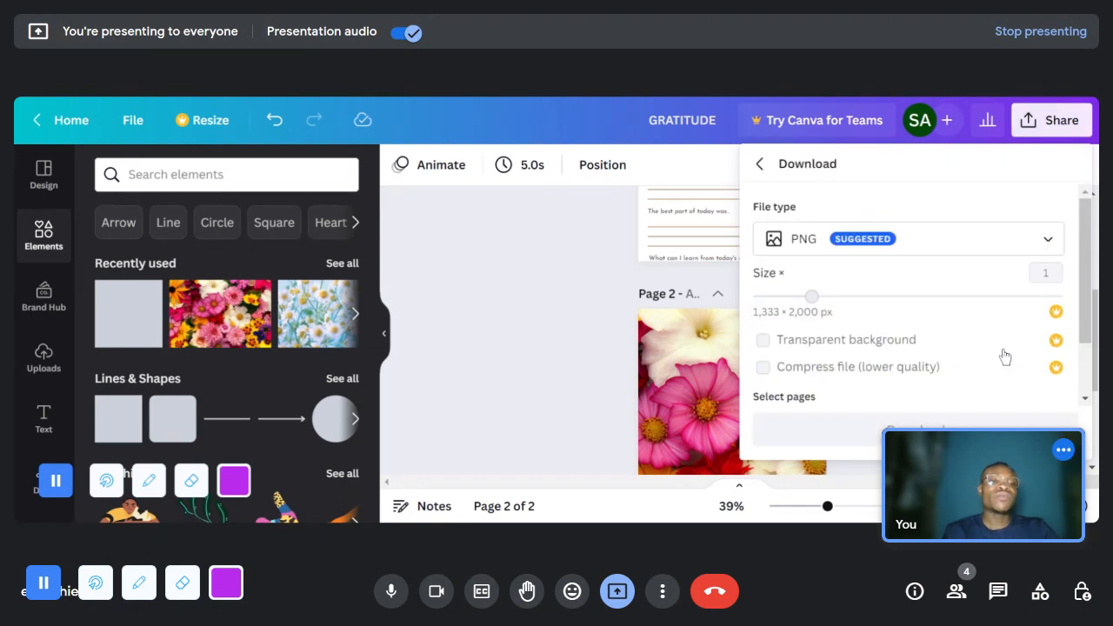
{"action": "left_click", "coordinate": [810, 252]}
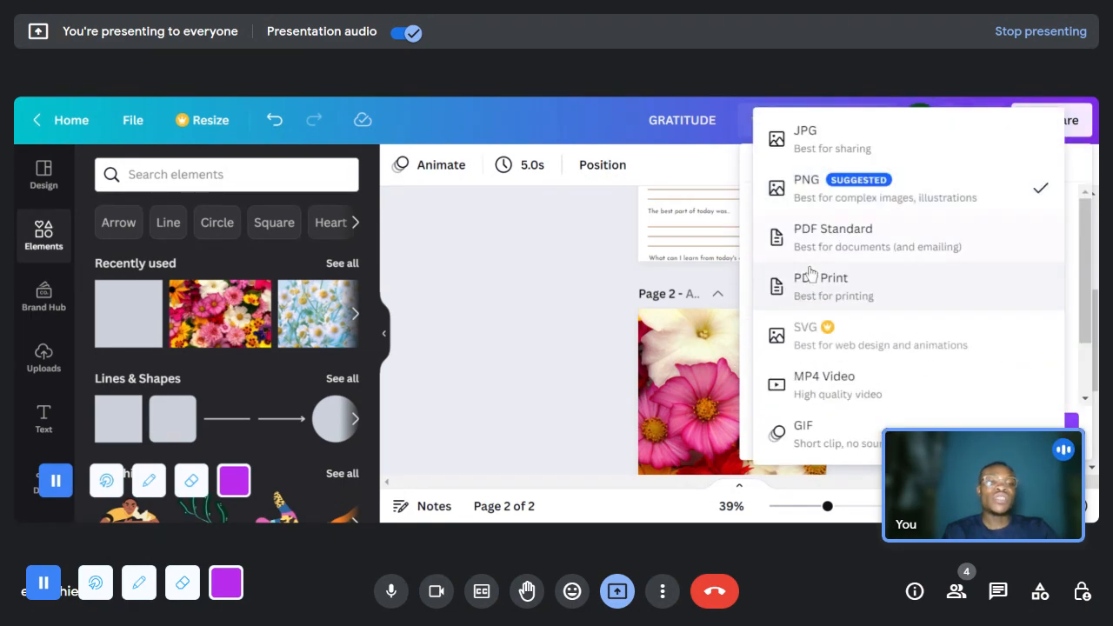
{"action": "left_click", "coordinate": [807, 139]}
{"action": "scroll", "coordinate": [842, 335], "scroll_direction": "down", "scroll_amount": 3}
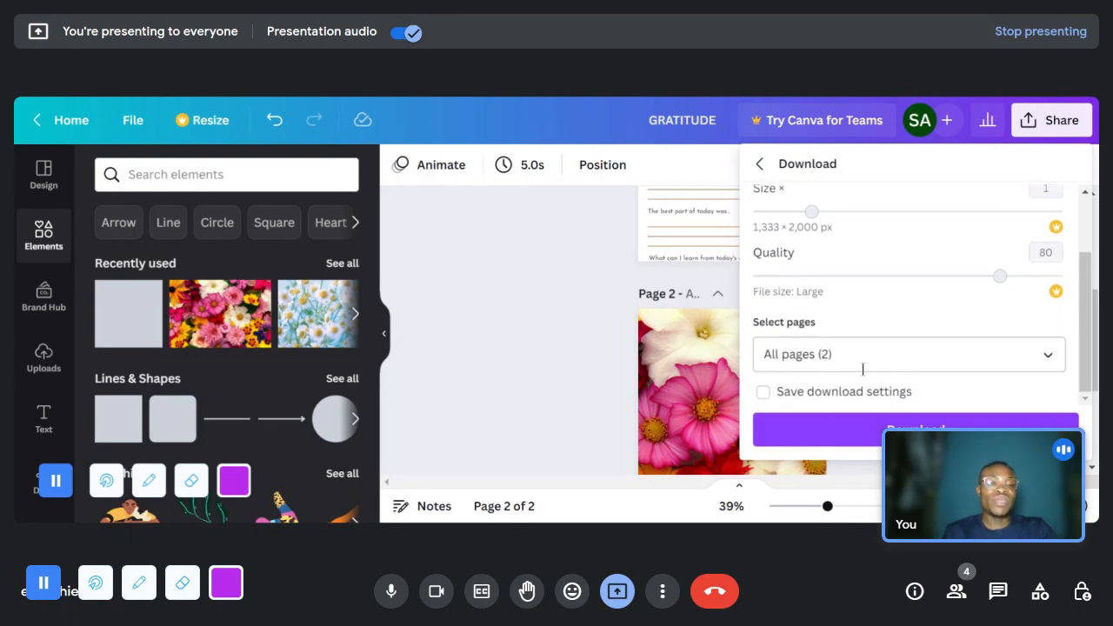
{"action": "left_click", "coordinate": [847, 351]}
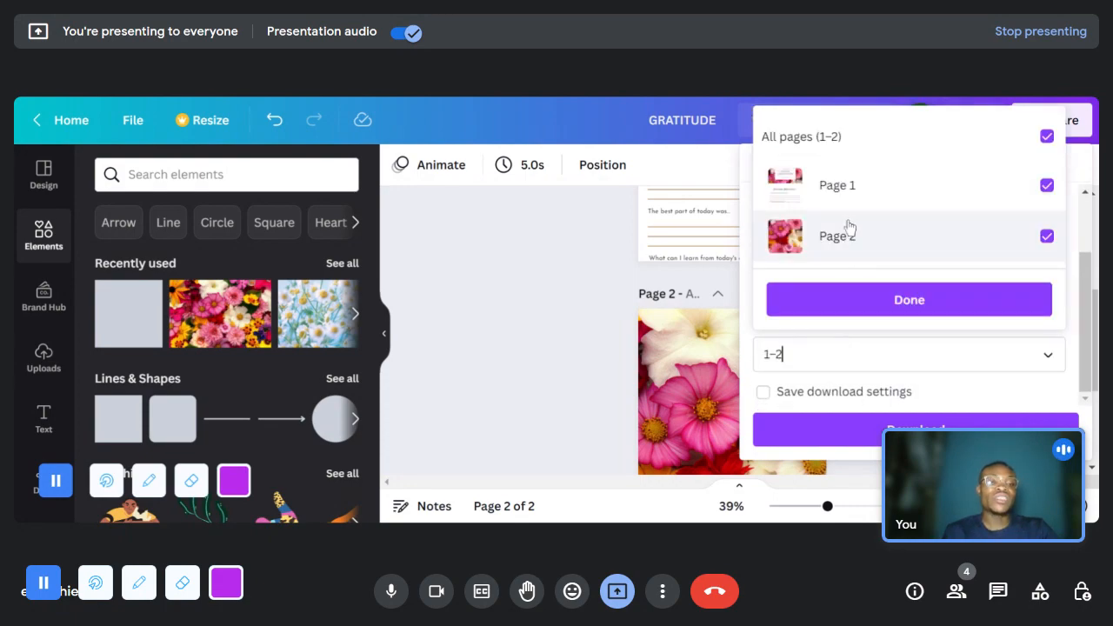
{"action": "left_click", "coordinate": [845, 188]}
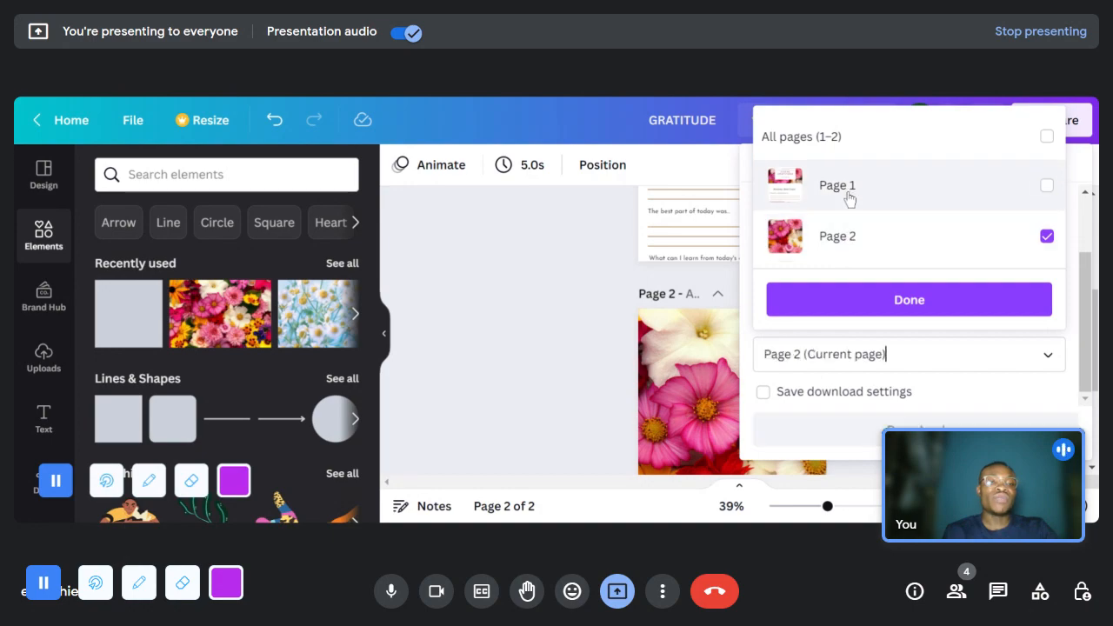
{"action": "left_click", "coordinate": [870, 310]}
{"action": "left_click", "coordinate": [870, 390]}
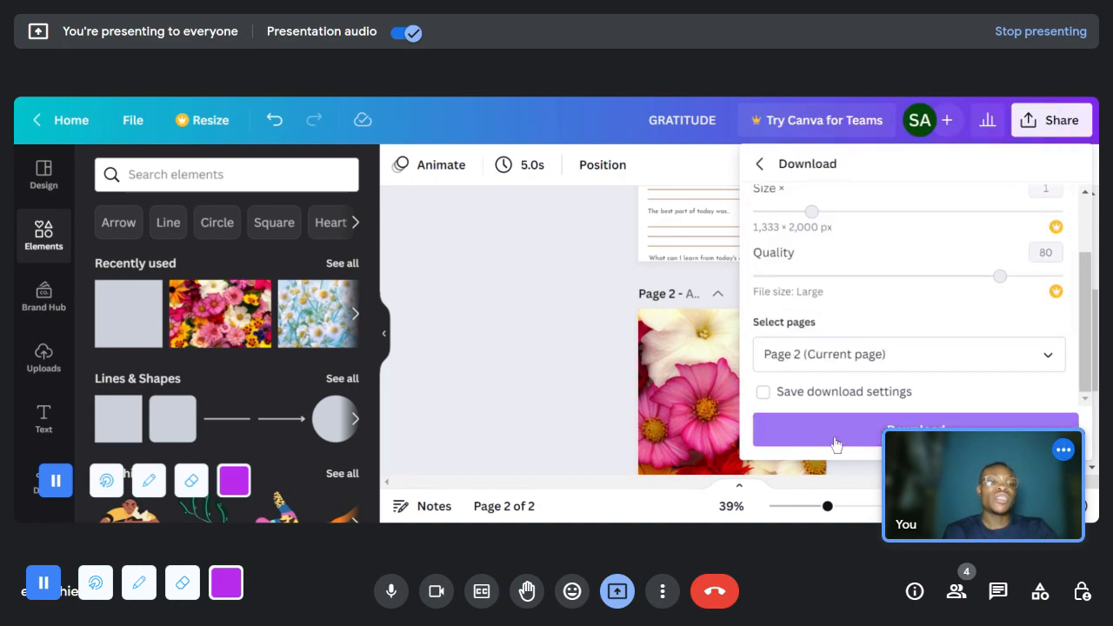
{"action": "left_click", "coordinate": [463, 276]}
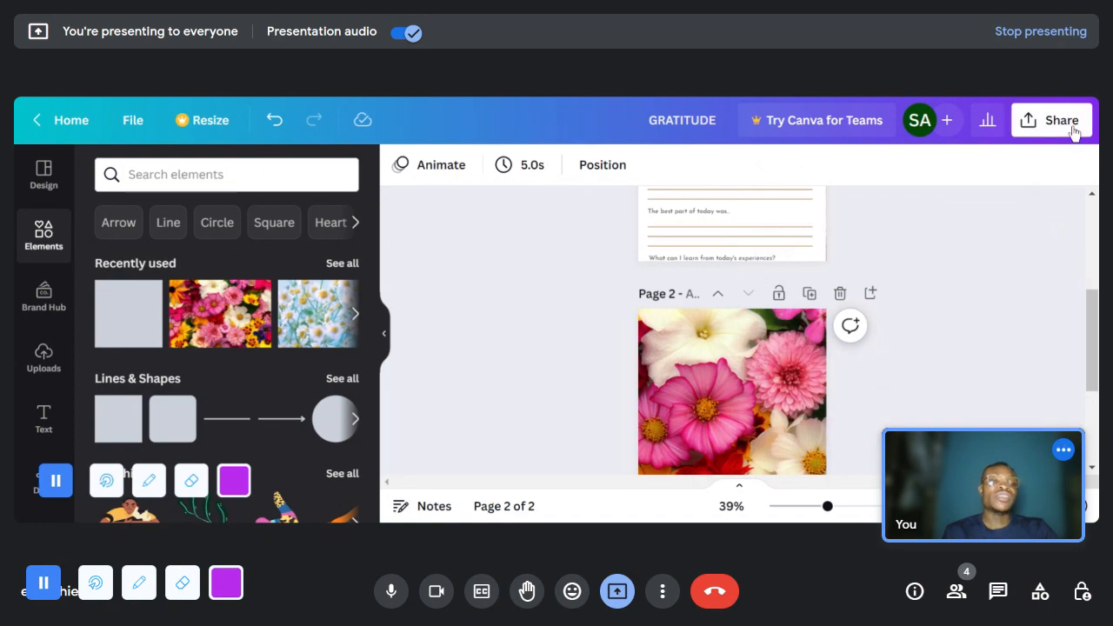
- Open the design's download settings and choose JPG as the file type
{"action": "scroll", "coordinate": [869, 348], "scroll_direction": "down", "scroll_amount": 3}
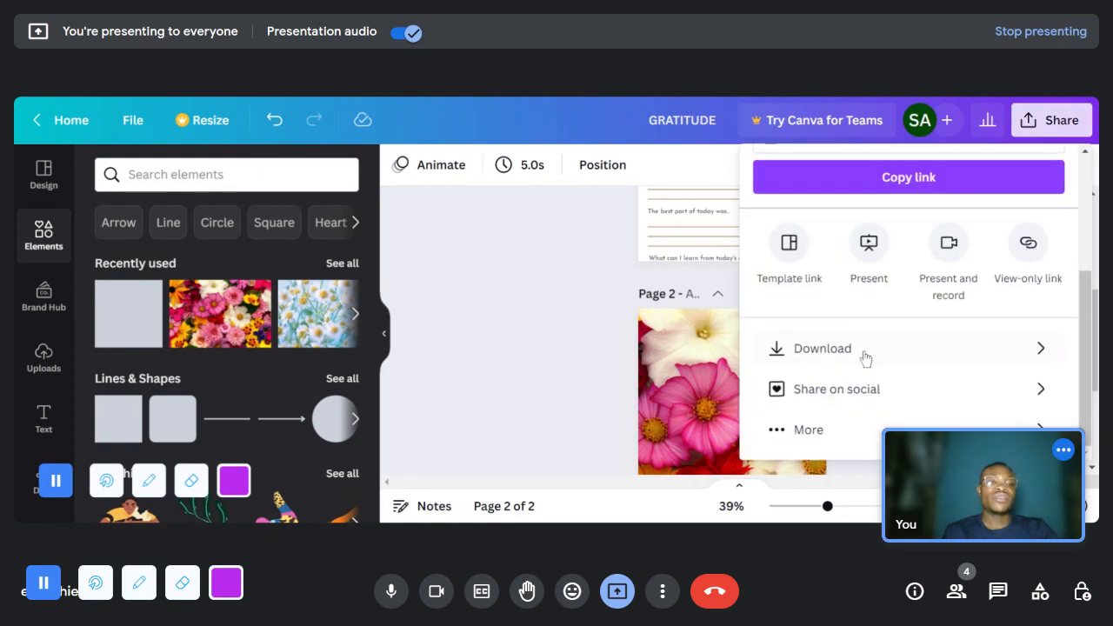
{"action": "left_click", "coordinate": [853, 348]}
{"action": "scroll", "coordinate": [832, 248], "scroll_direction": "down", "scroll_amount": 1}
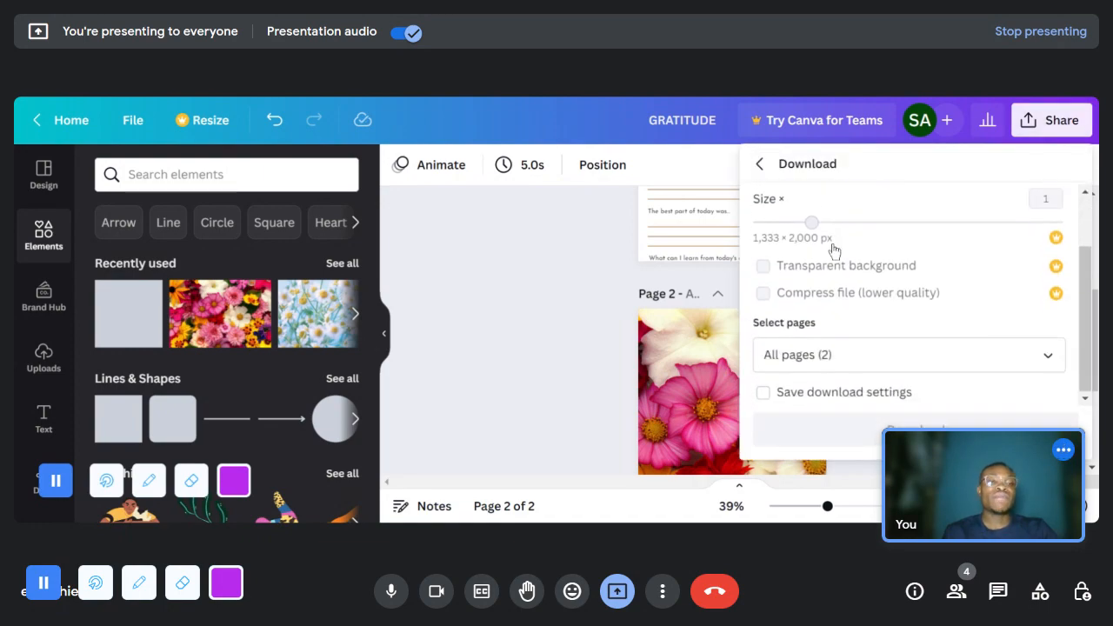
{"action": "scroll", "coordinate": [832, 220], "scroll_direction": "up", "scroll_amount": 1}
{"action": "left_click", "coordinate": [821, 238]}
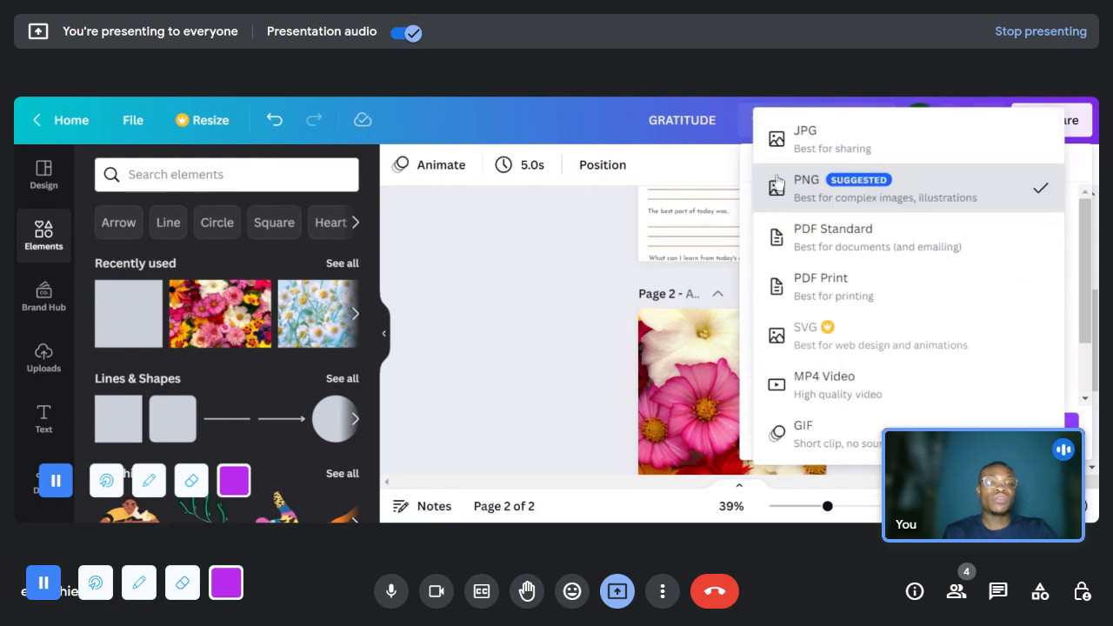
{"action": "left_click", "coordinate": [804, 141]}
{"action": "scroll", "coordinate": [839, 323], "scroll_direction": "down", "scroll_amount": 2}
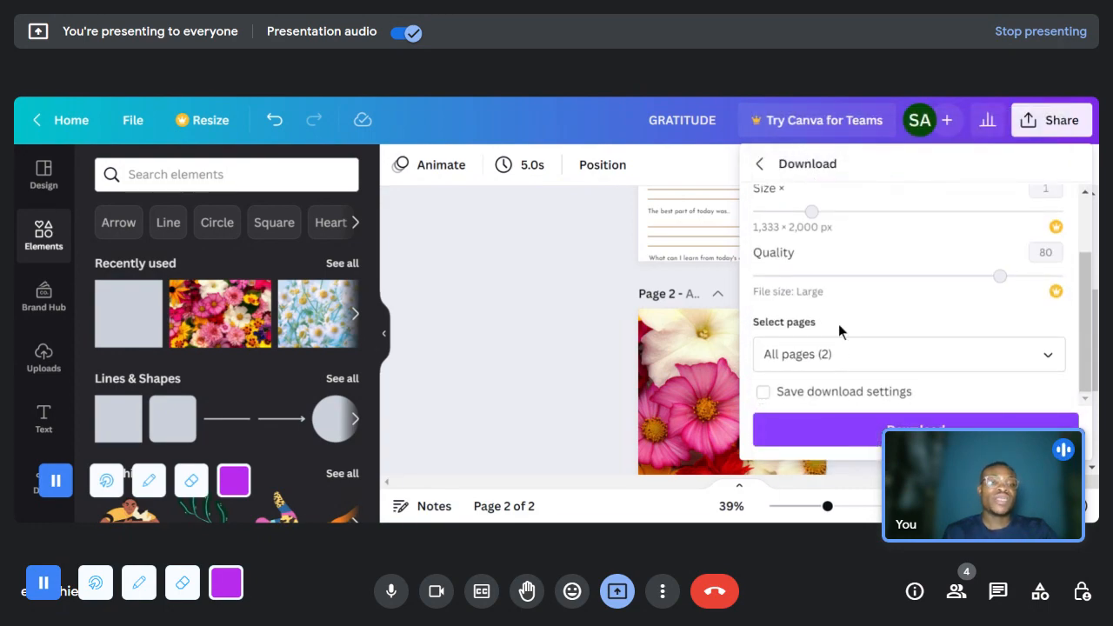
- Limit the download to page 2, download the plain floral back cover, and dismiss the download message
{"action": "left_click", "coordinate": [848, 355]}
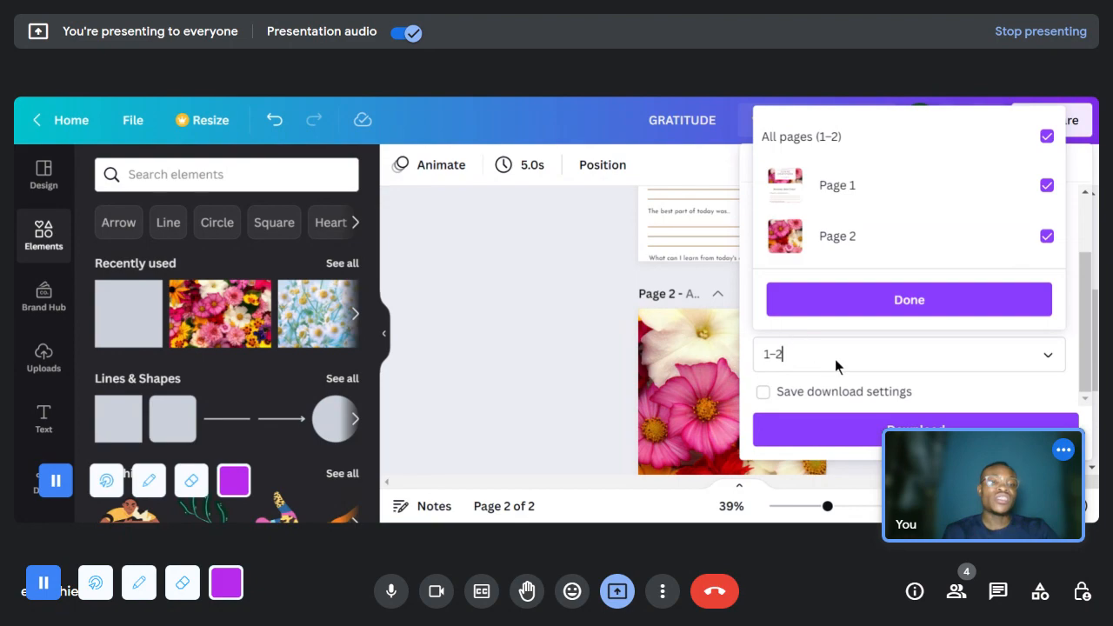
{"action": "left_click", "coordinate": [840, 200]}
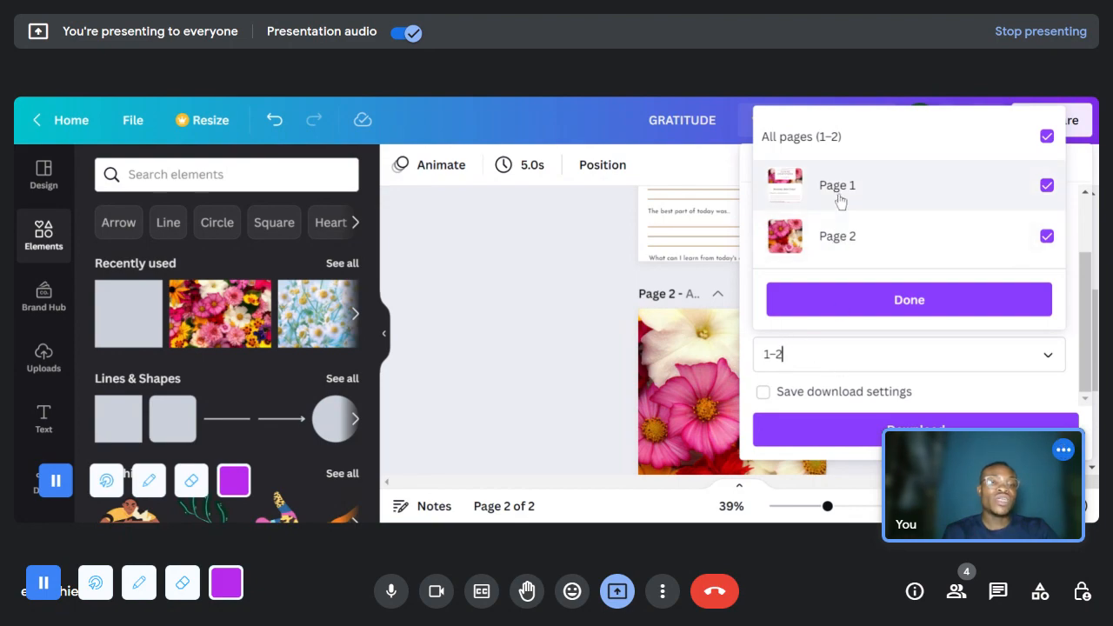
{"action": "left_click", "coordinate": [965, 304]}
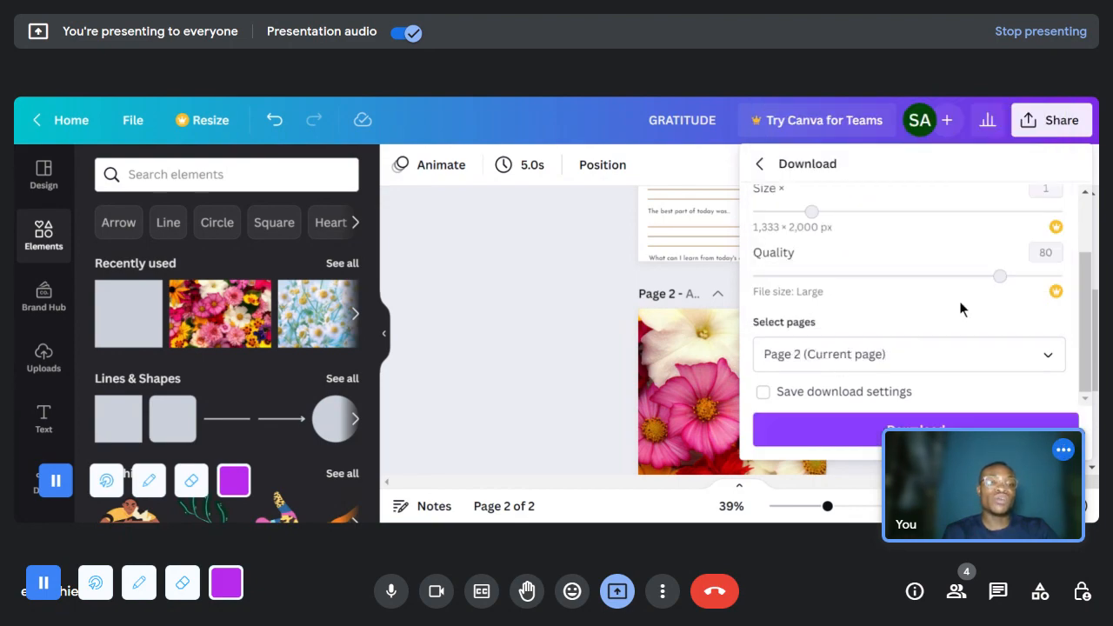
{"action": "left_click", "coordinate": [915, 429]}
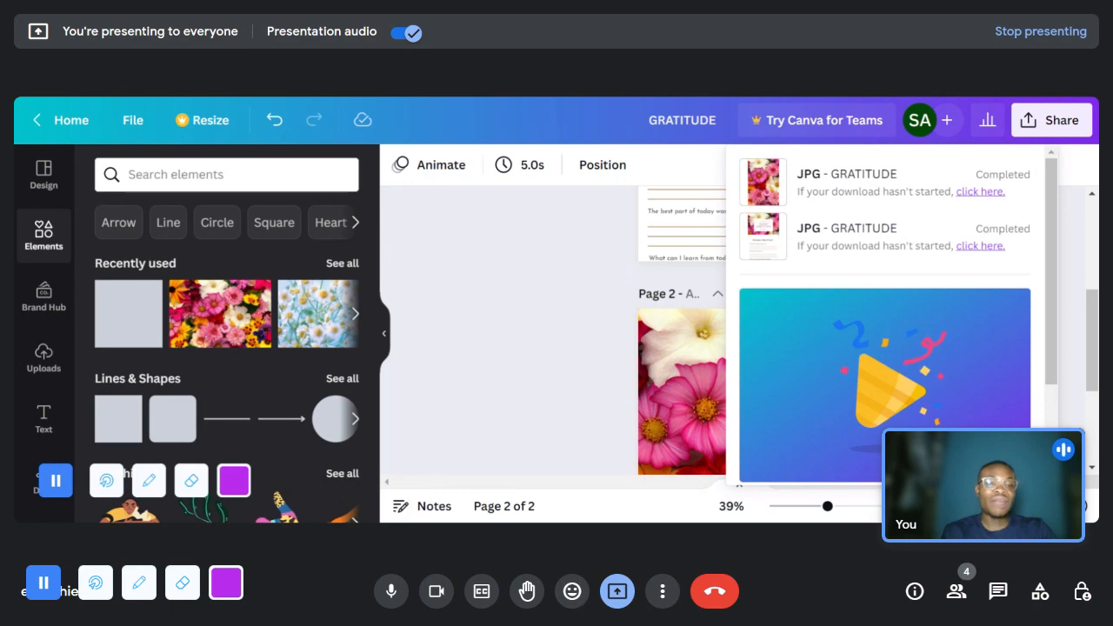
{"action": "left_click", "coordinate": [1071, 503]}
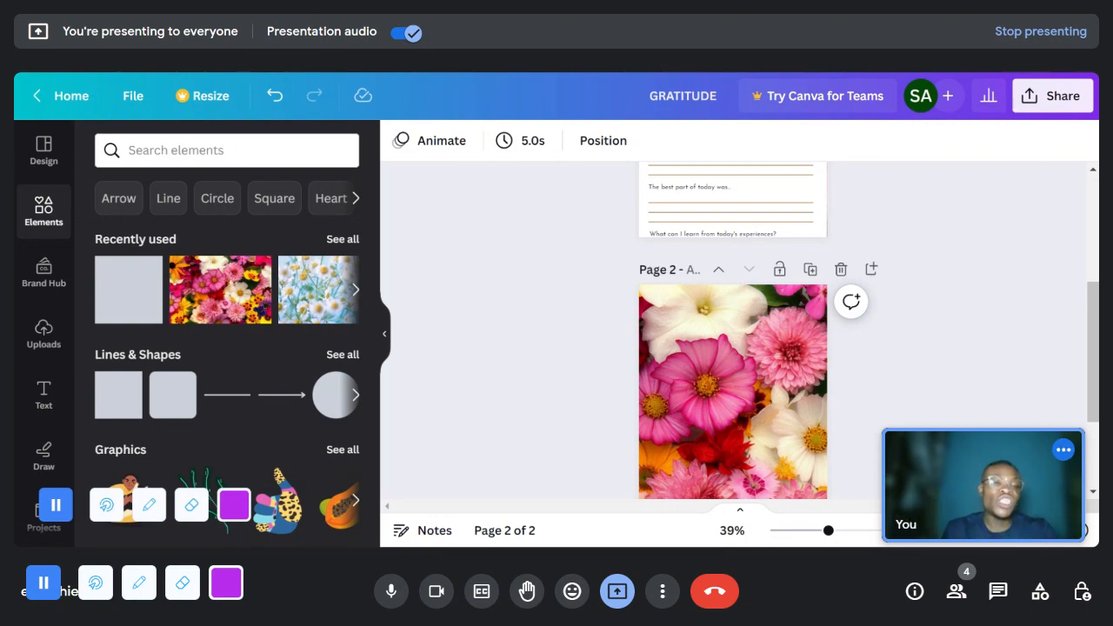
- Return to the front cover on page 1 and stop presenting the Canva design in Google Meet
{"action": "scroll", "coordinate": [808, 337], "scroll_direction": "up", "scroll_amount": 3}
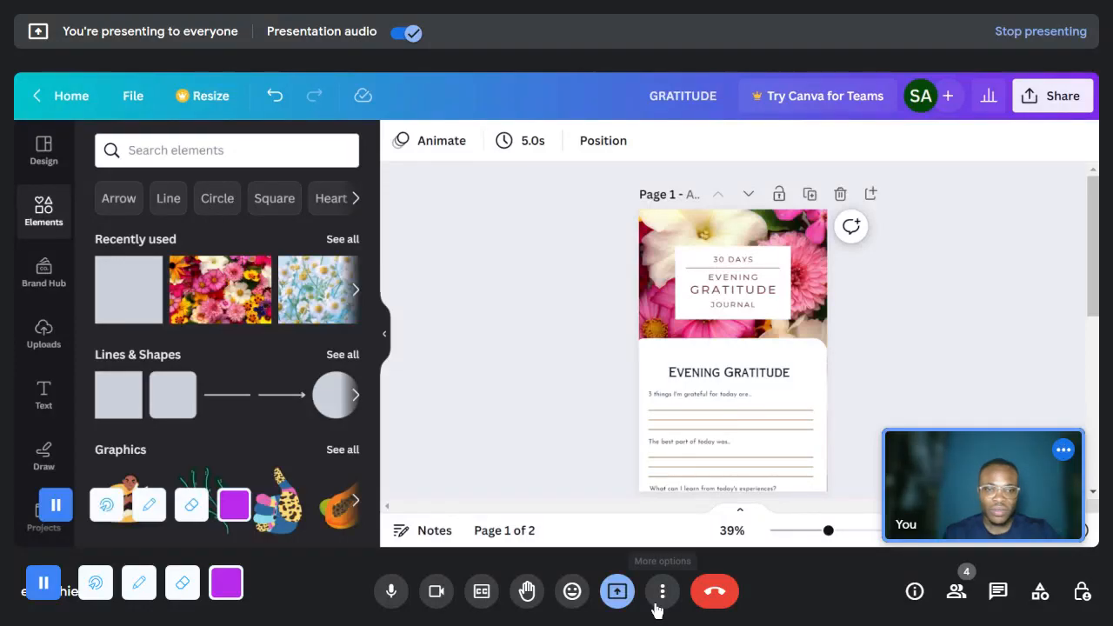
{"action": "left_click", "coordinate": [621, 593]}
{"action": "left_click", "coordinate": [642, 543]}
- Present a window in Google Meet, sharing the Word document 6 x 9 cover
{"action": "left_click", "coordinate": [621, 591]}
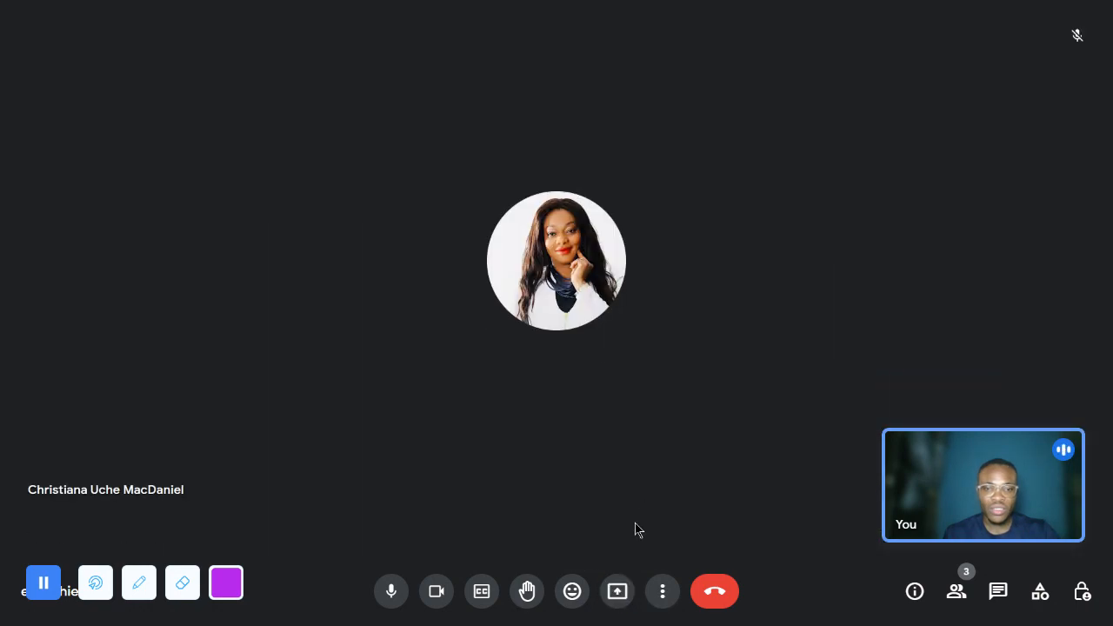
{"action": "left_click", "coordinate": [617, 591]}
{"action": "left_click", "coordinate": [665, 507]}
{"action": "mouse_move", "coordinate": [661, 504]}
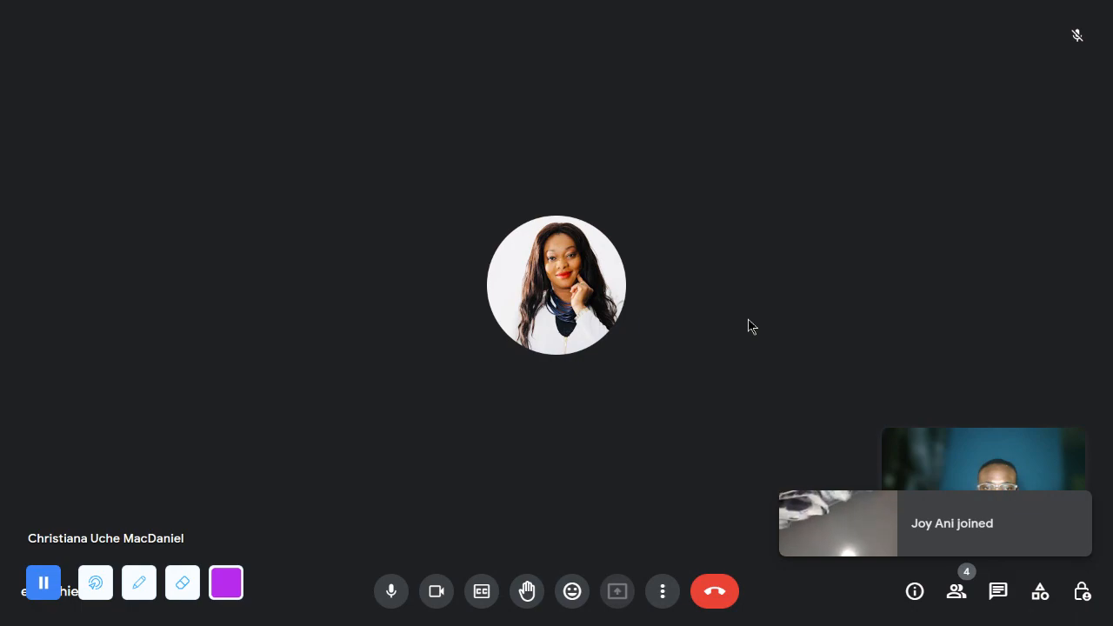
{"action": "left_click", "coordinate": [618, 592]}
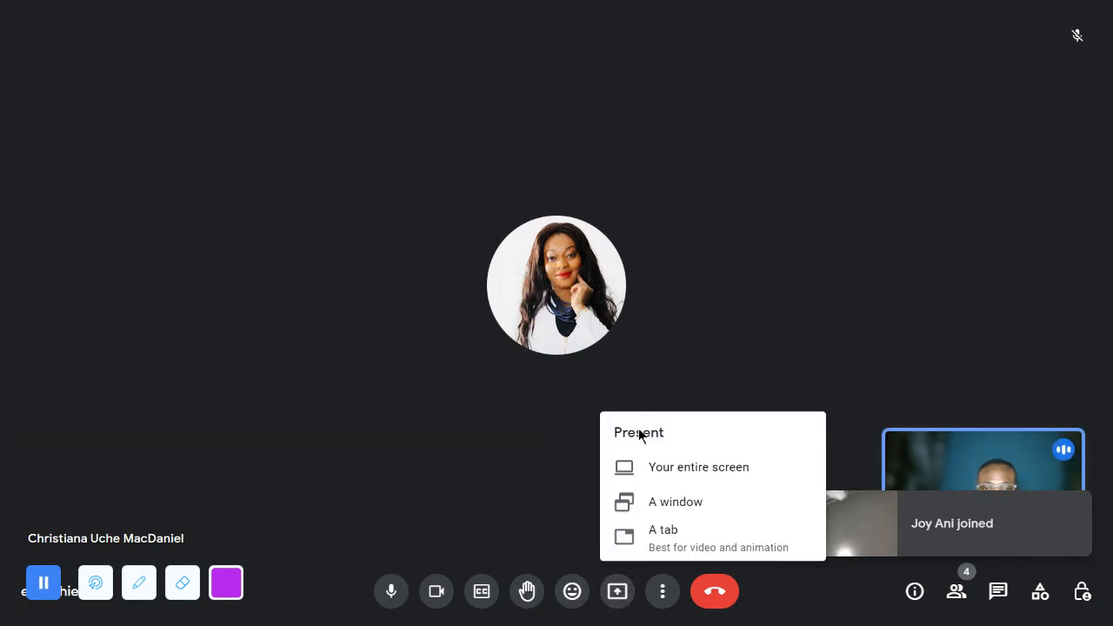
{"action": "left_click", "coordinate": [643, 503]}
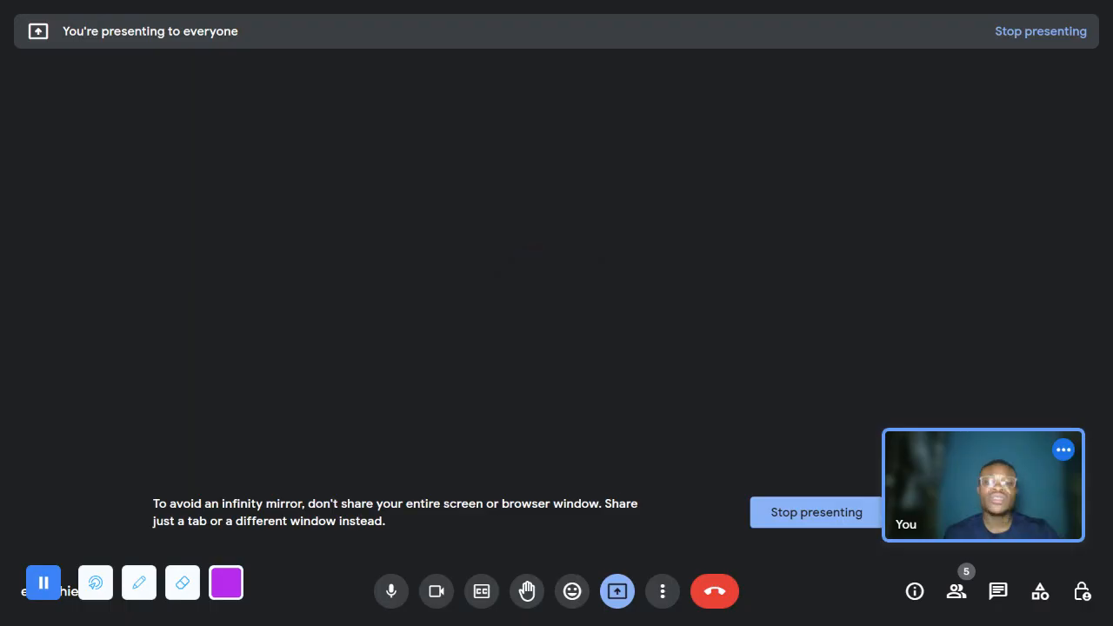
- Examine how the HEALING CAPSULE front cover and the dark back cover are laid out side by side in the Word document
{"action": "scroll", "coordinate": [542, 369], "scroll_direction": "up", "scroll_amount": 3}
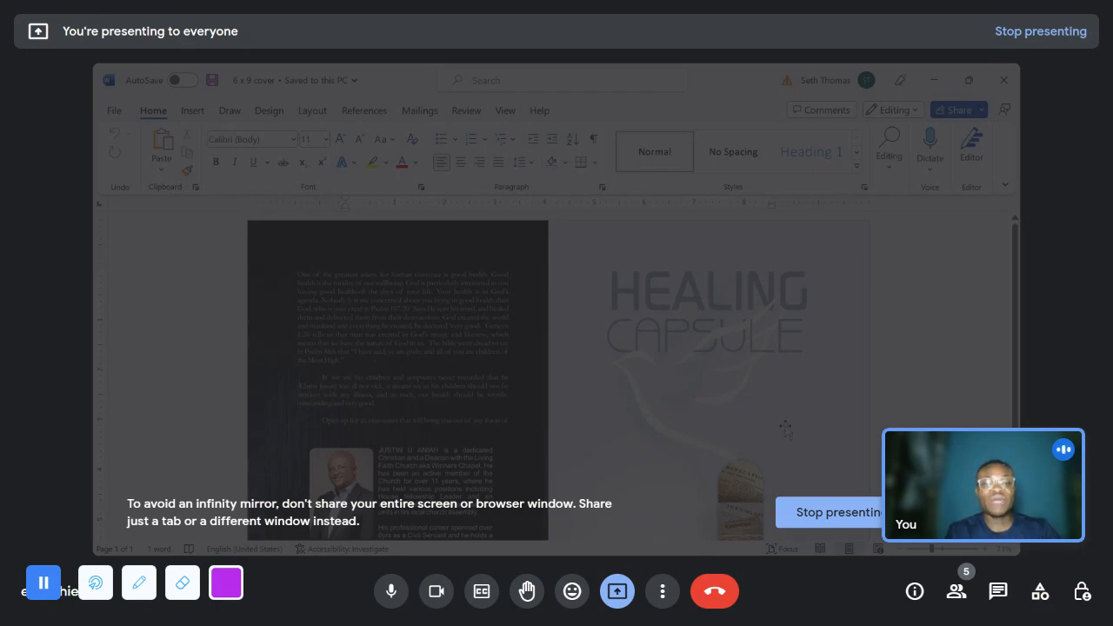
{"action": "right_click", "coordinate": [682, 338]}
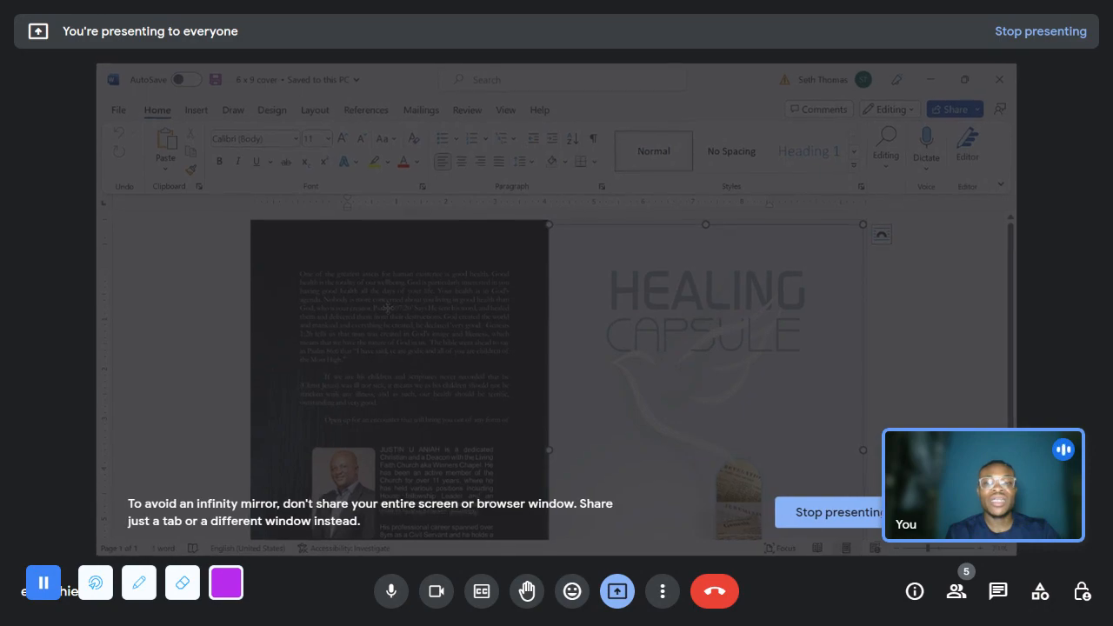
{"action": "right_click", "coordinate": [391, 328]}
{"action": "left_click", "coordinate": [949, 306]}
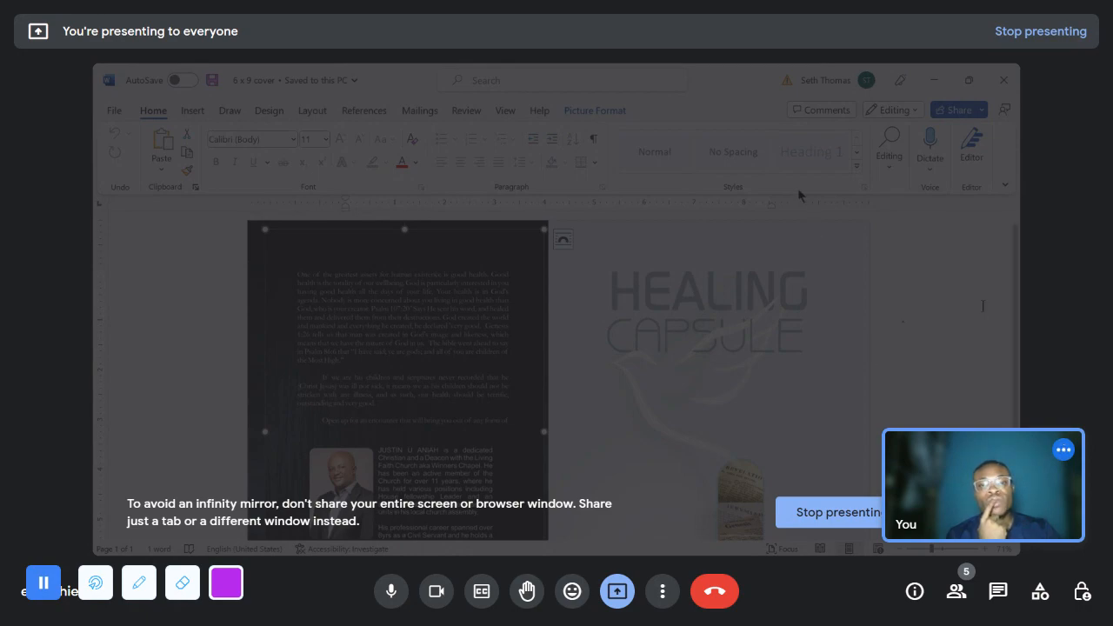
{"action": "left_click", "coordinate": [211, 277]}
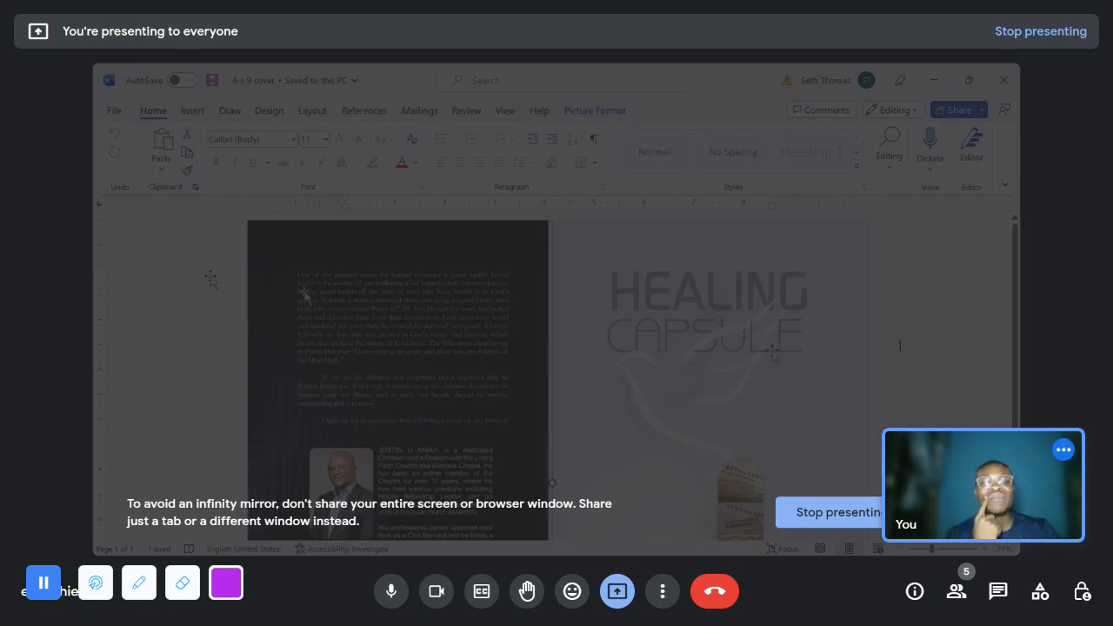
{"action": "scroll", "coordinate": [899, 345], "scroll_direction": "down", "scroll_amount": 3}
{"action": "scroll", "coordinate": [873, 371], "scroll_direction": "up", "scroll_amount": 2}
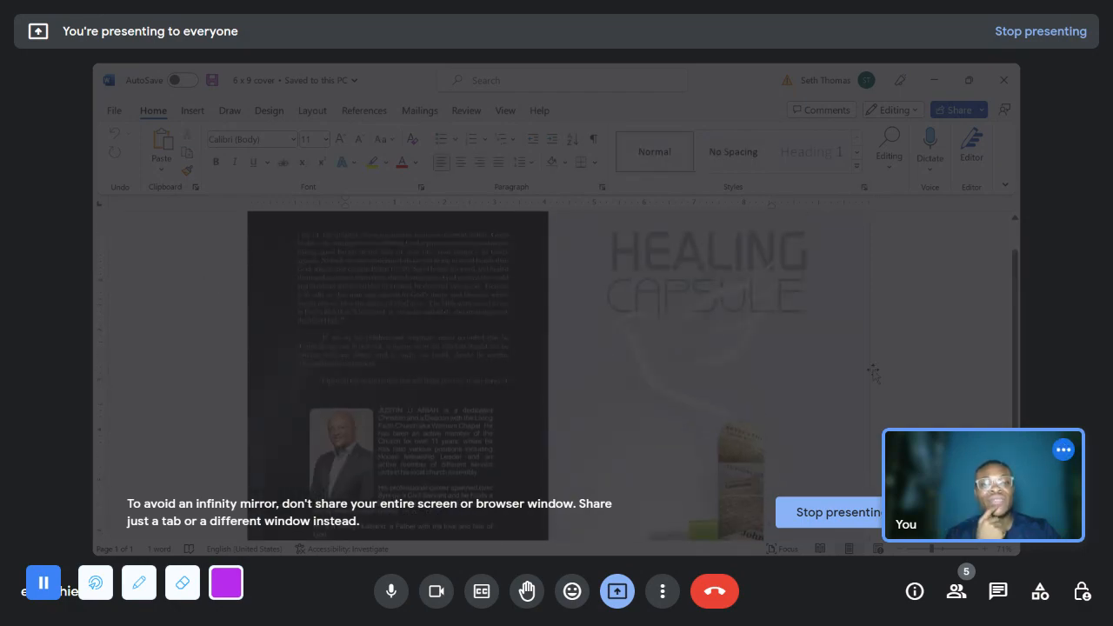
{"action": "scroll", "coordinate": [872, 371], "scroll_direction": "up", "scroll_amount": 1}
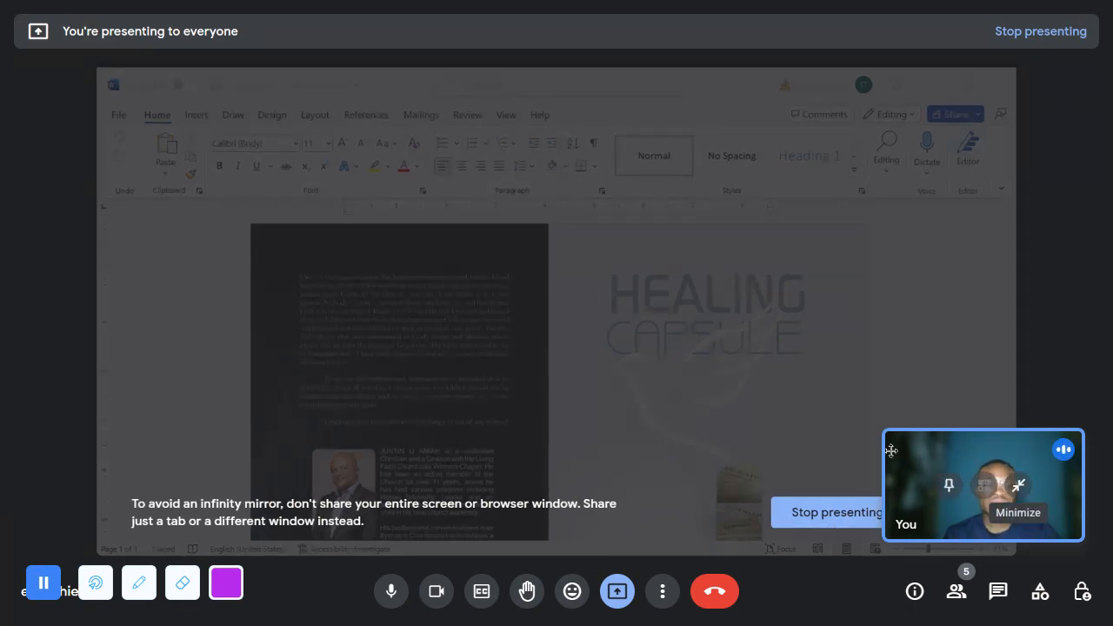
- Move the self-view tile to the upper part of the meeting and dismiss the infinity mirror warning covering the presentation
{"action": "left_click_drag", "start_coordinate": [980, 459], "coordinate": [1074, 228]}
{"action": "left_click", "coordinate": [960, 515]}
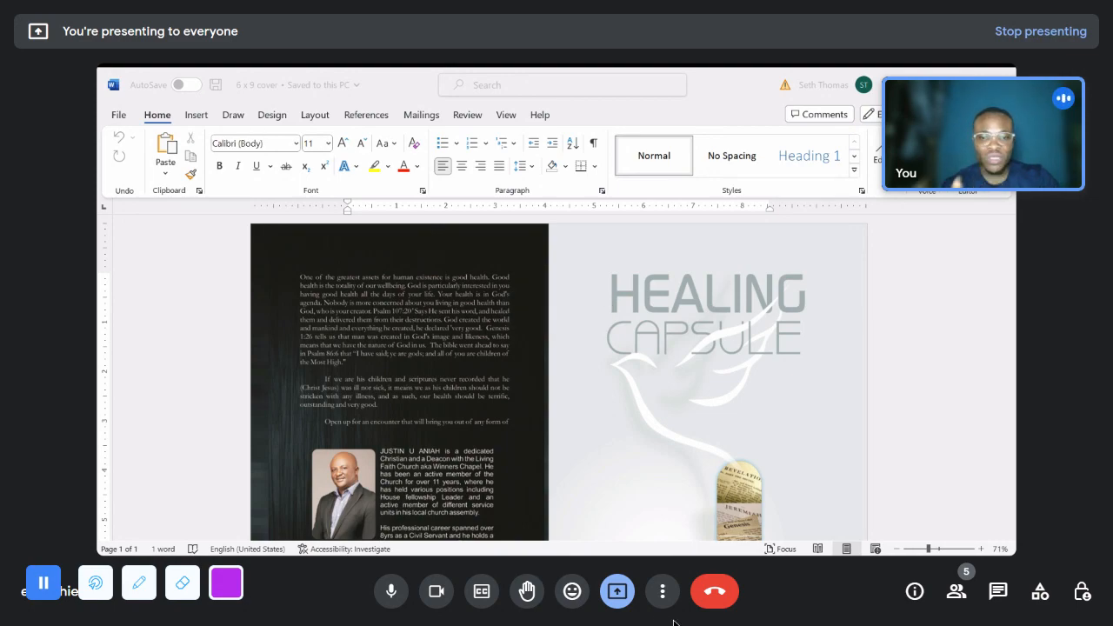
- Stop presenting the Word document in Google Meet and present the Kindle Direct Publishing page instead
{"action": "left_click", "coordinate": [617, 591]}
{"action": "left_click", "coordinate": [670, 537]}
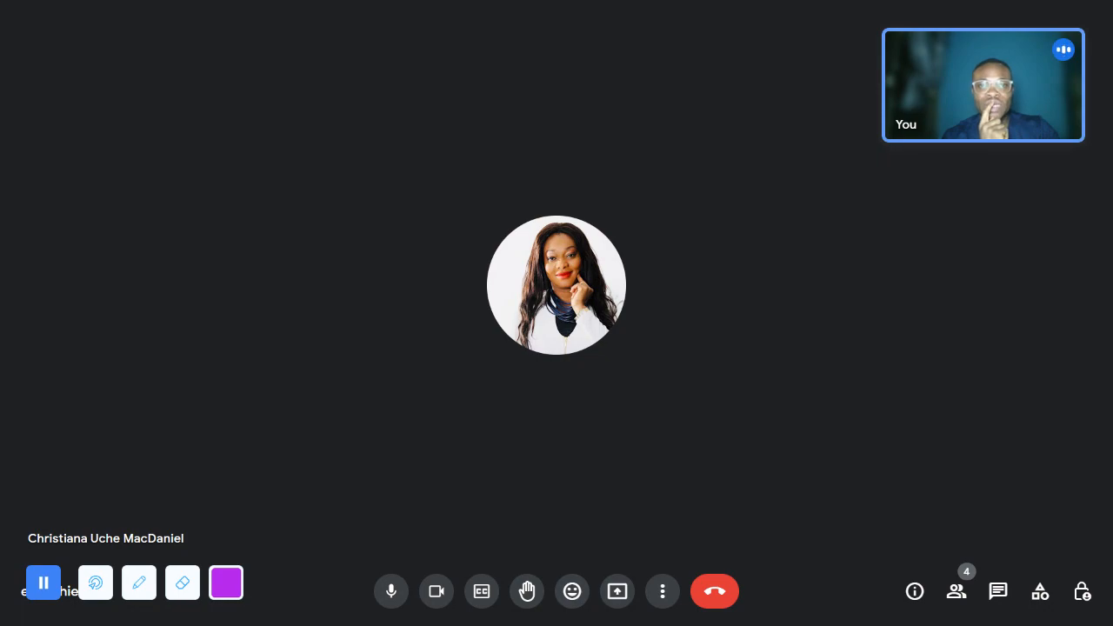
{"action": "left_click", "coordinate": [612, 595]}
{"action": "left_click", "coordinate": [650, 504]}
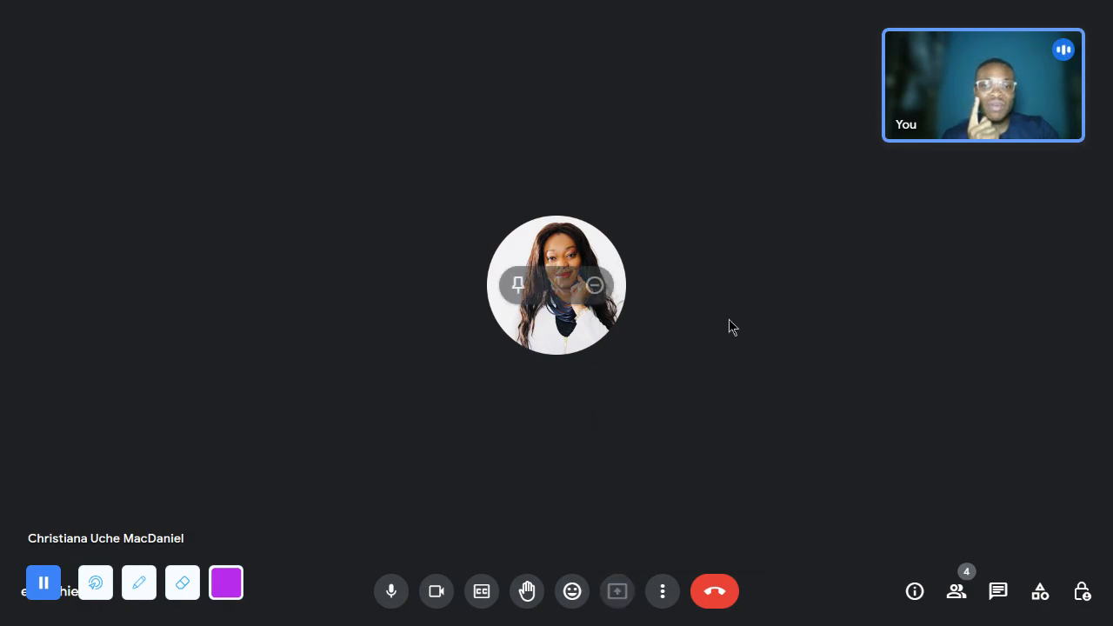
{"action": "left_click", "coordinate": [619, 595]}
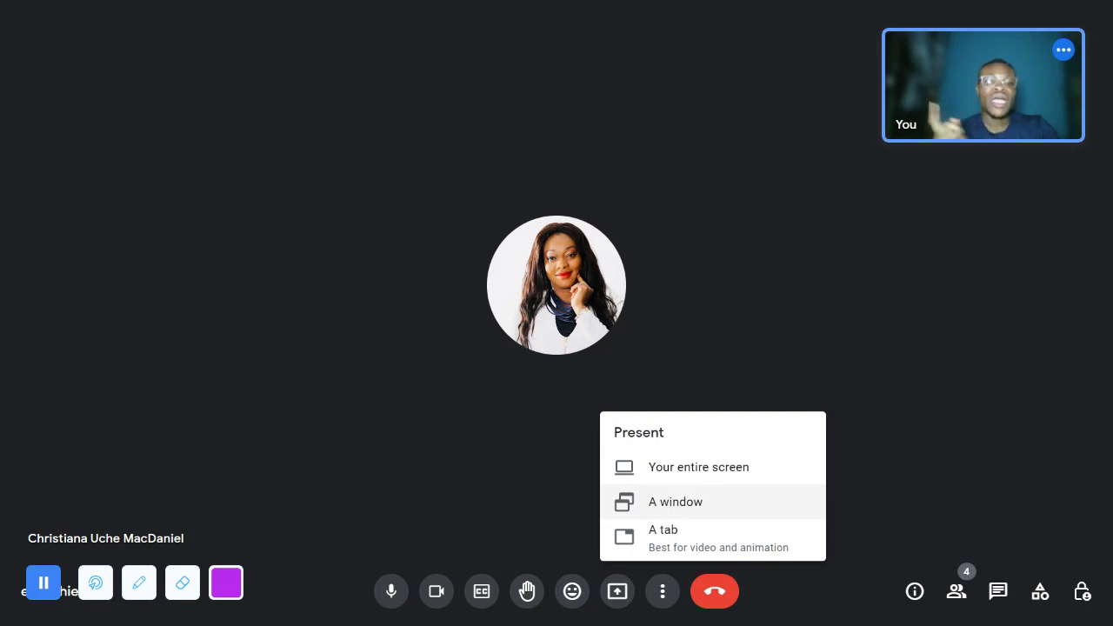
{"action": "left_click", "coordinate": [674, 502]}
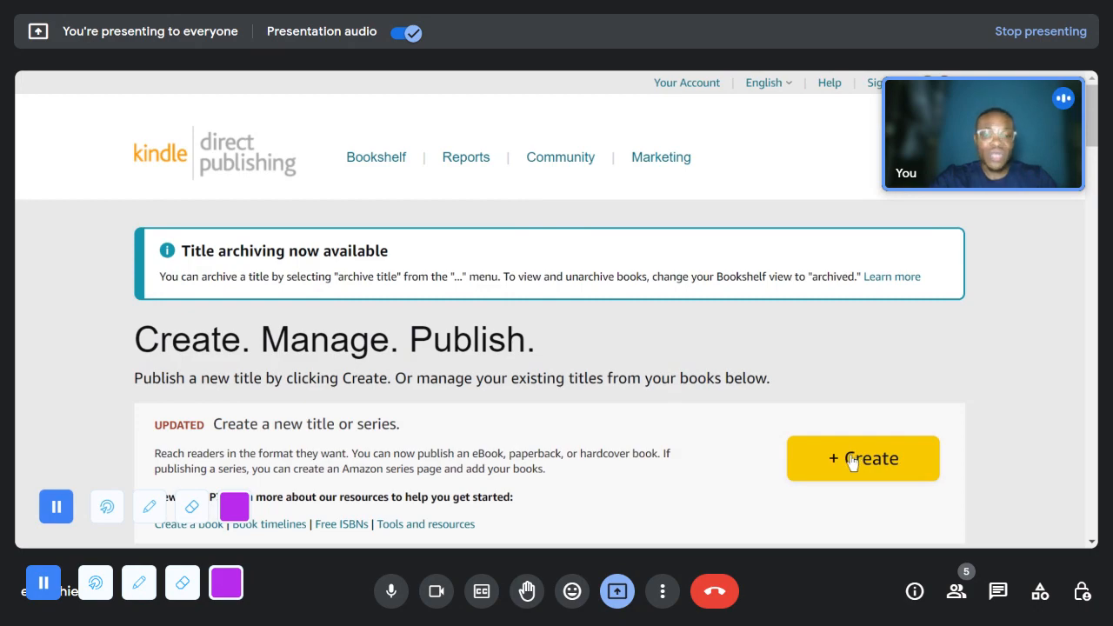
- Start creating a new paperback title in Kindle Direct Publishing
{"action": "left_click", "coordinate": [851, 462]}
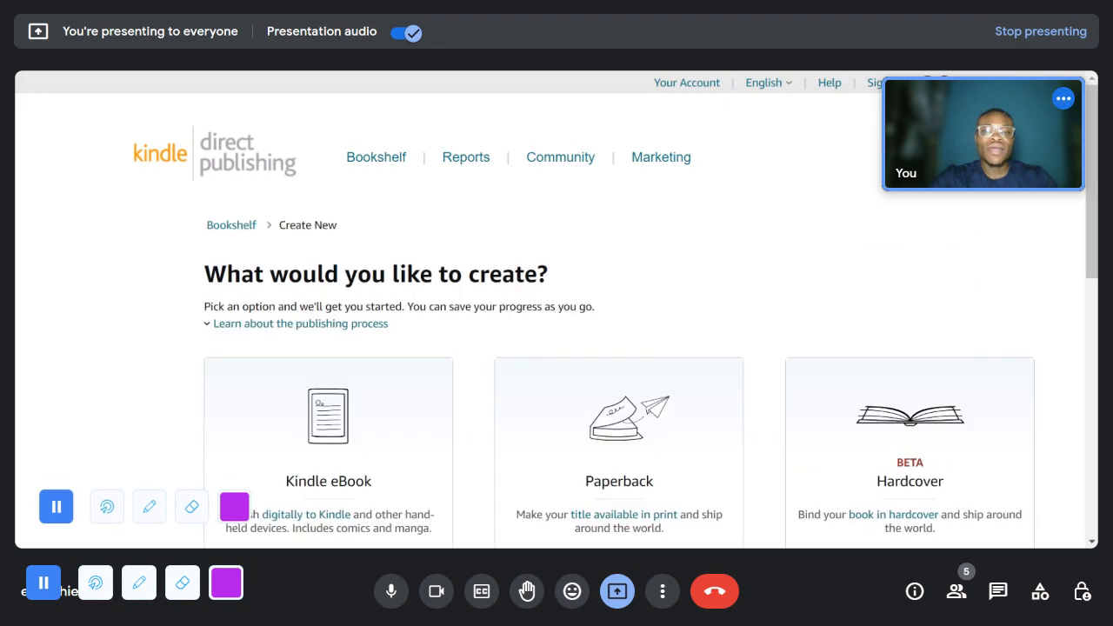
{"action": "scroll", "coordinate": [630, 334], "scroll_direction": "down", "scroll_amount": 3}
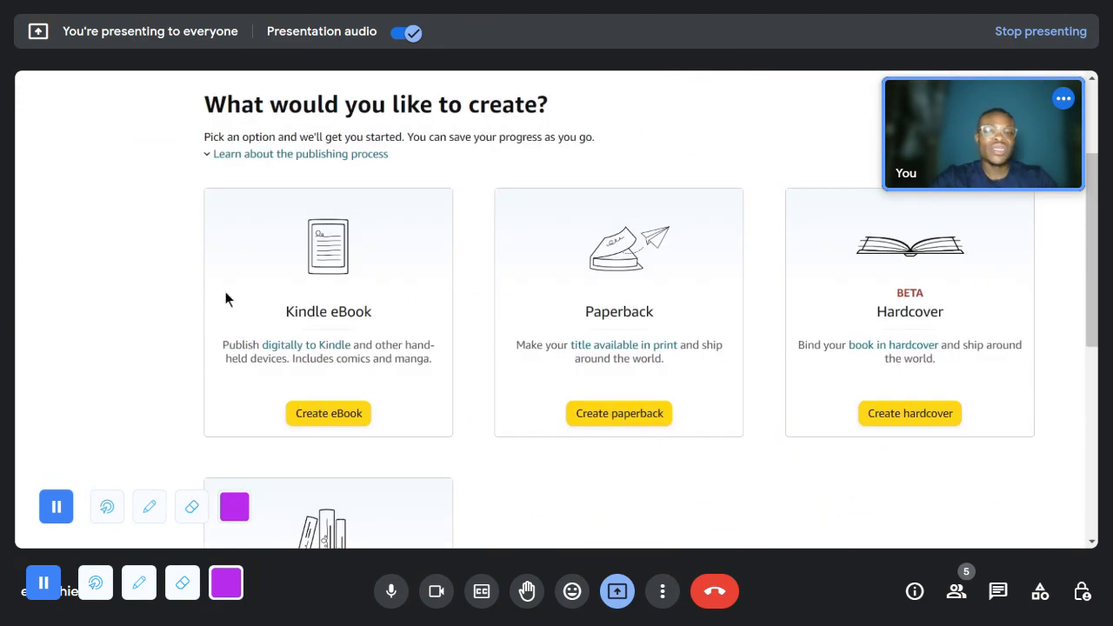
{"action": "scroll", "coordinate": [374, 343], "scroll_direction": "down", "scroll_amount": 1}
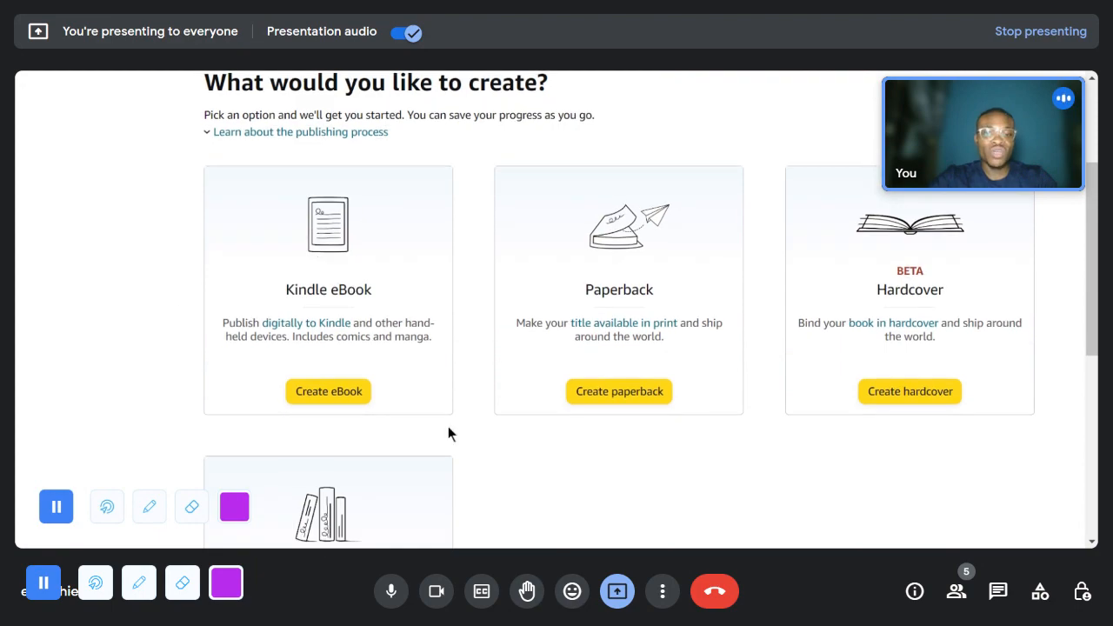
{"action": "left_click", "coordinate": [615, 393]}
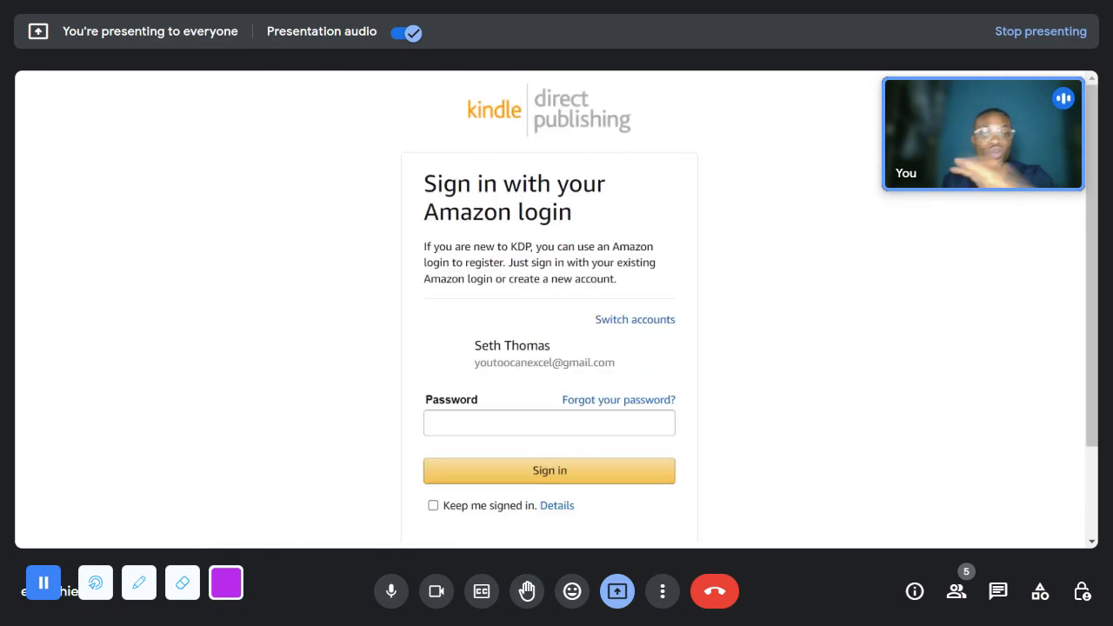
- Enter the account password to sign in to Kindle Direct Publishing and admit the waiting participant to the call
{"action": "left_click", "coordinate": [568, 425]}
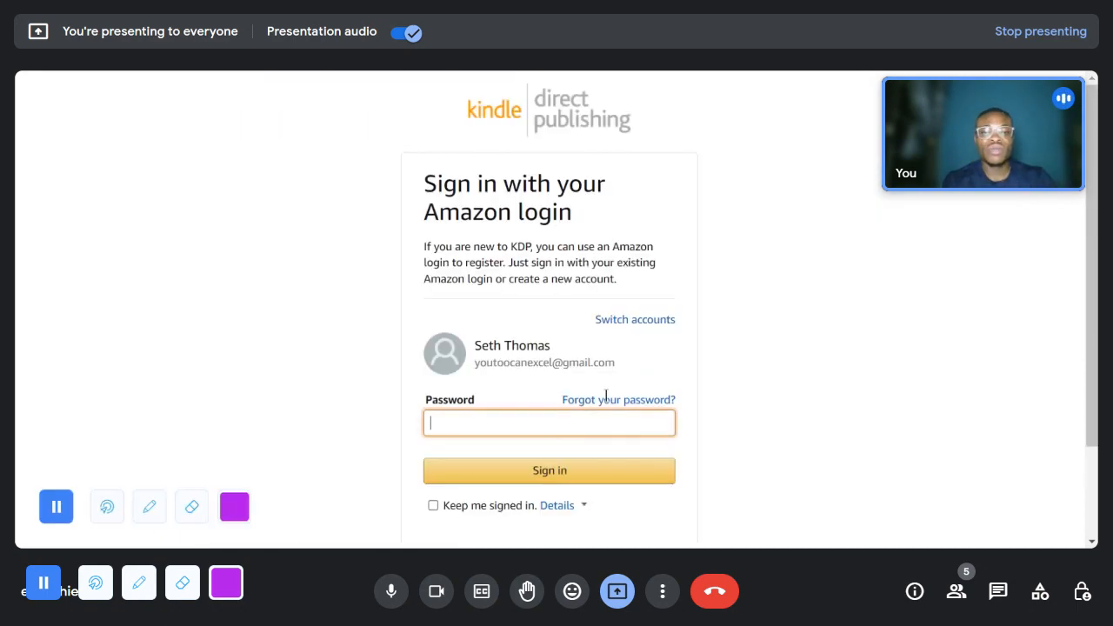
{"action": "left_click", "coordinate": [659, 470]}
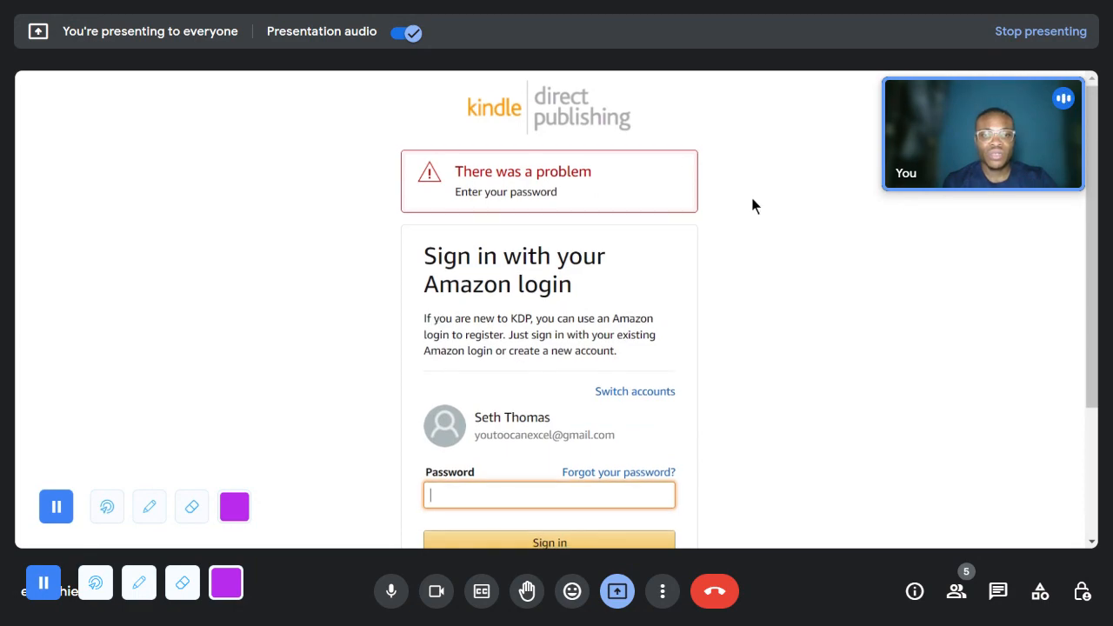
{"action": "scroll", "coordinate": [753, 202], "scroll_direction": "down", "scroll_amount": 2}
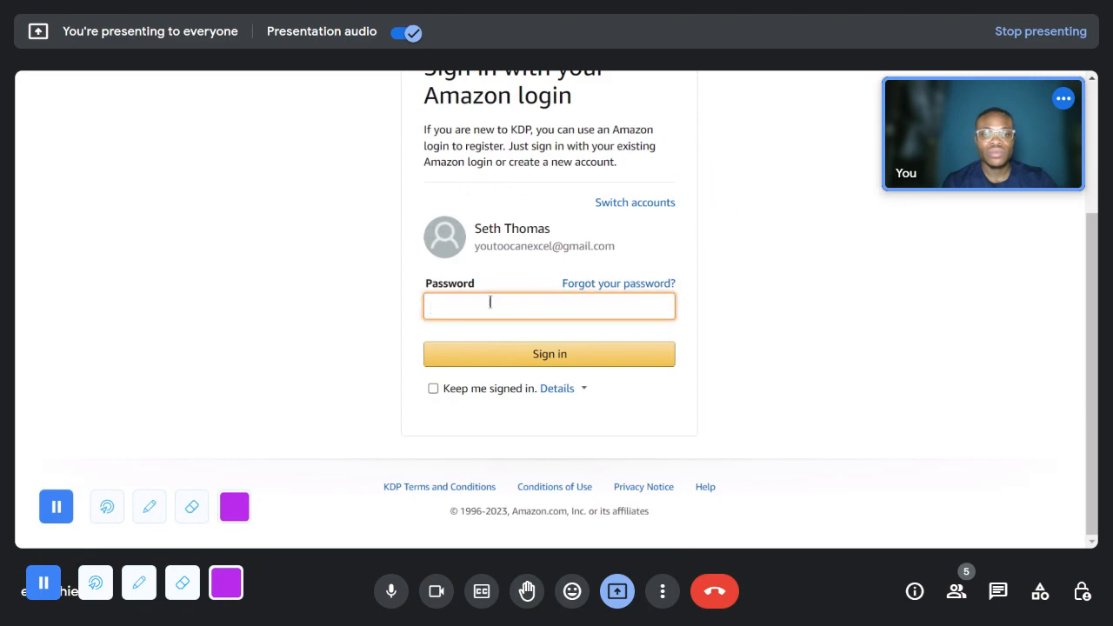
{"action": "key", "text": "ctrl+v"}
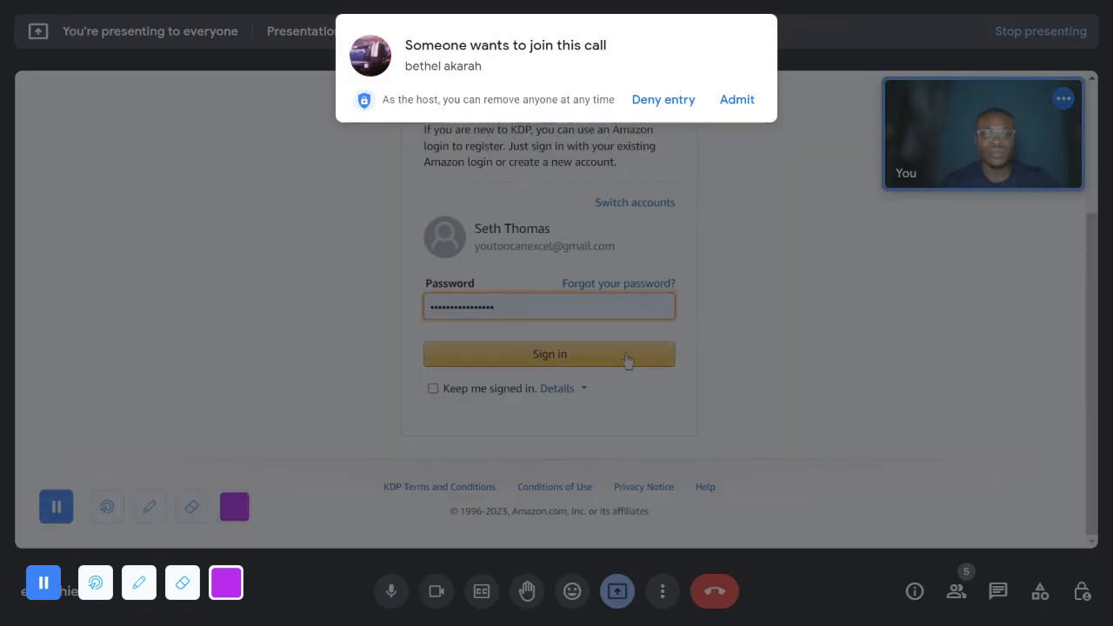
{"action": "left_click", "coordinate": [626, 356]}
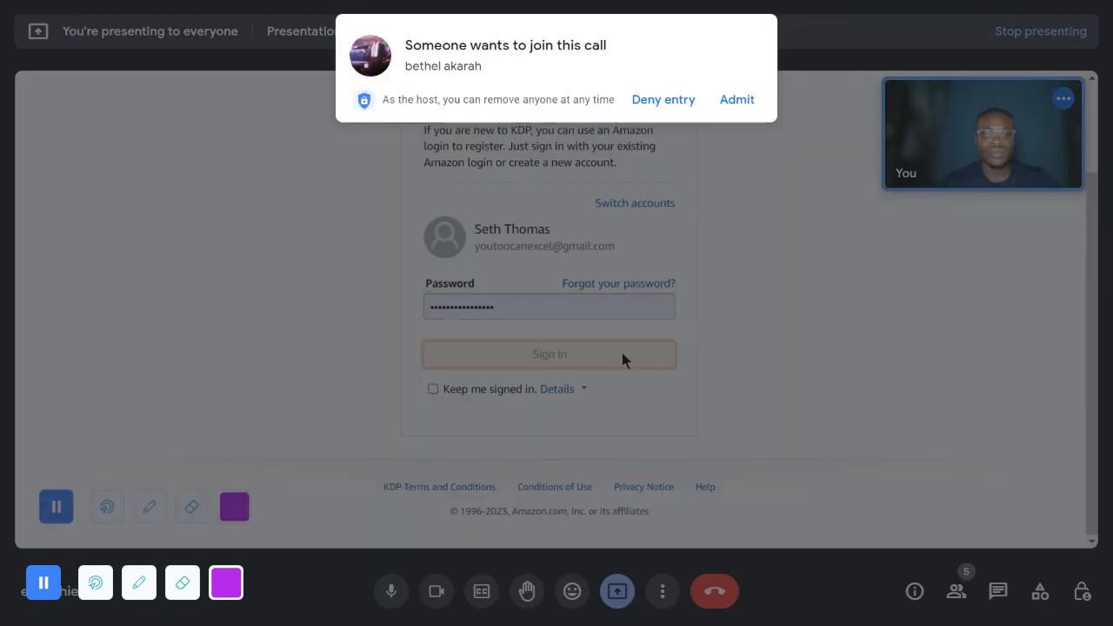
{"action": "left_click", "coordinate": [723, 94]}
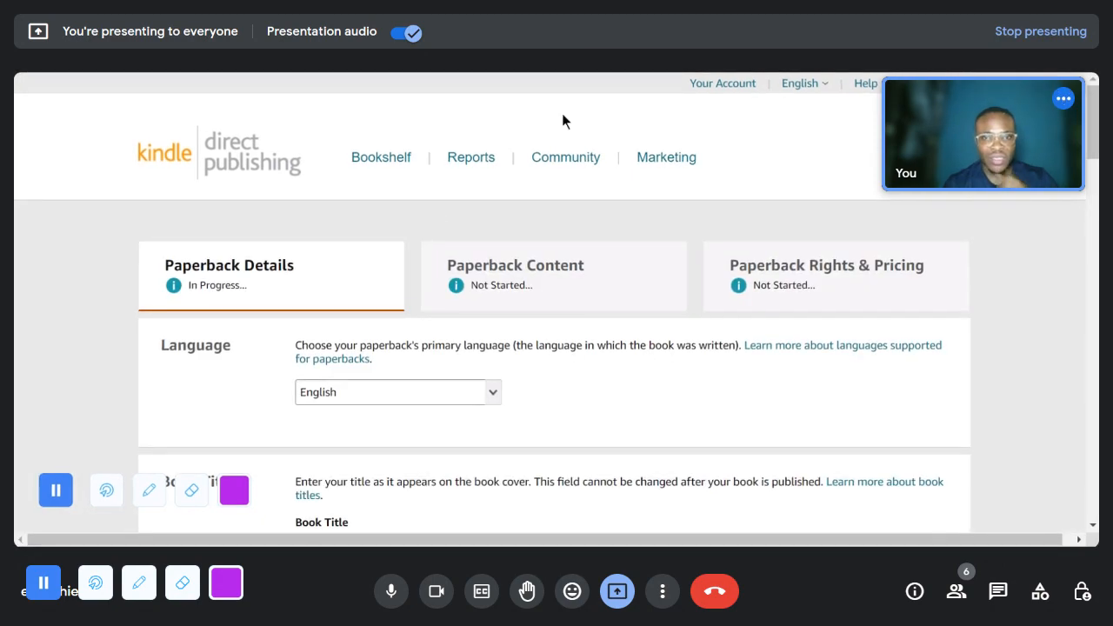
- Enter "30 Days Evening Gratitude Journal" as the book title in the paperback details
{"action": "scroll", "coordinate": [534, 352], "scroll_direction": "down", "scroll_amount": 3}
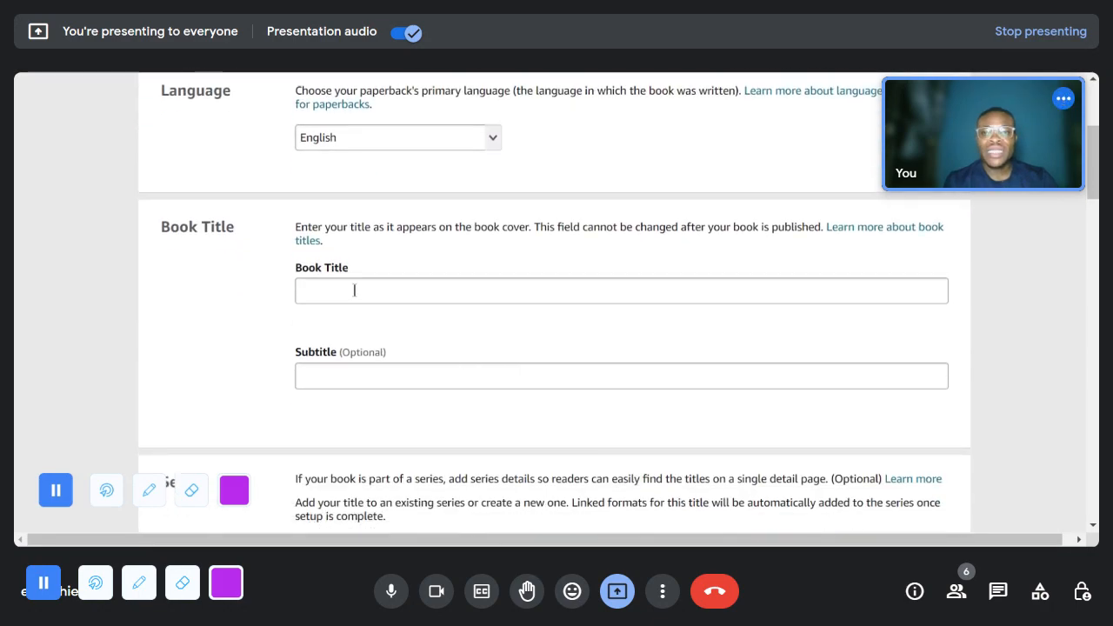
{"action": "left_click", "coordinate": [354, 290]}
{"action": "scroll", "coordinate": [355, 287], "scroll_direction": "down", "scroll_amount": 1}
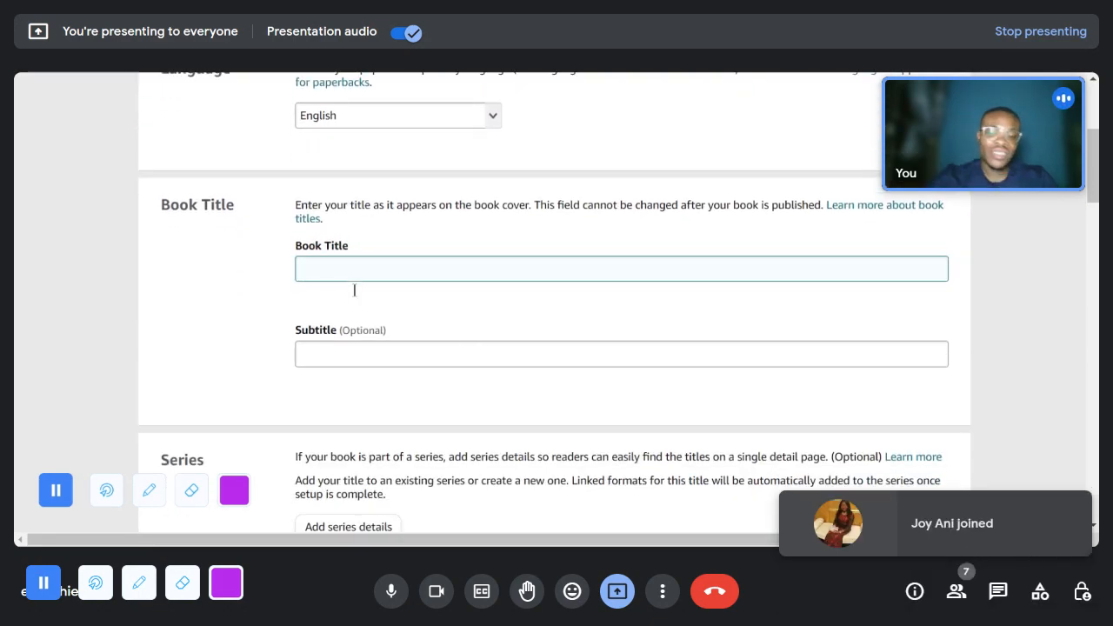
{"action": "type", "text": "30N"}
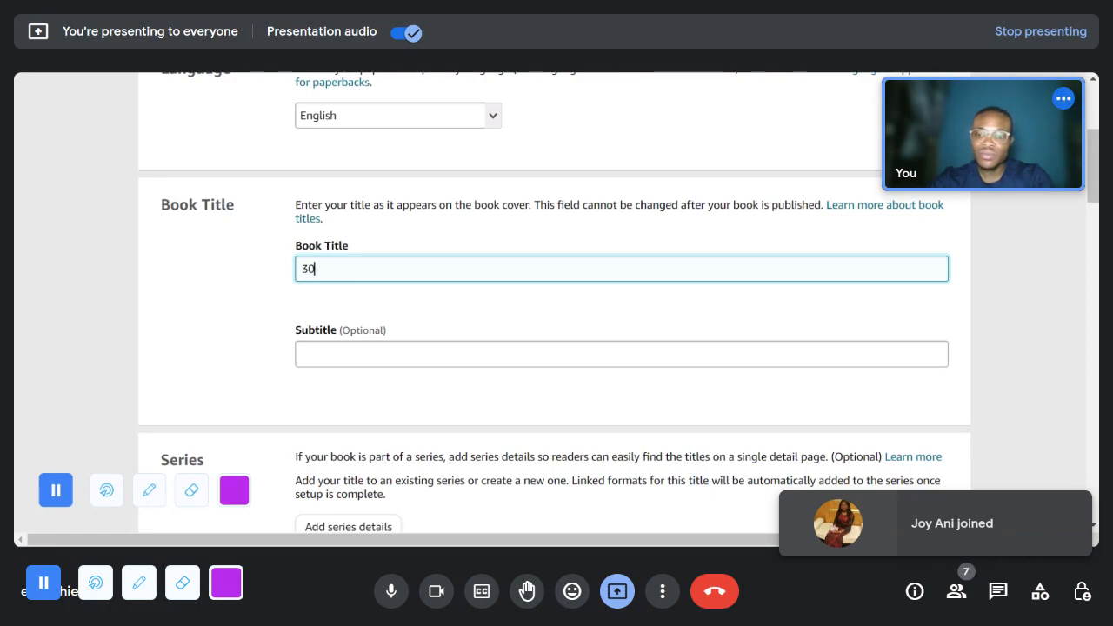
{"action": "type", "text": "DAYS "}
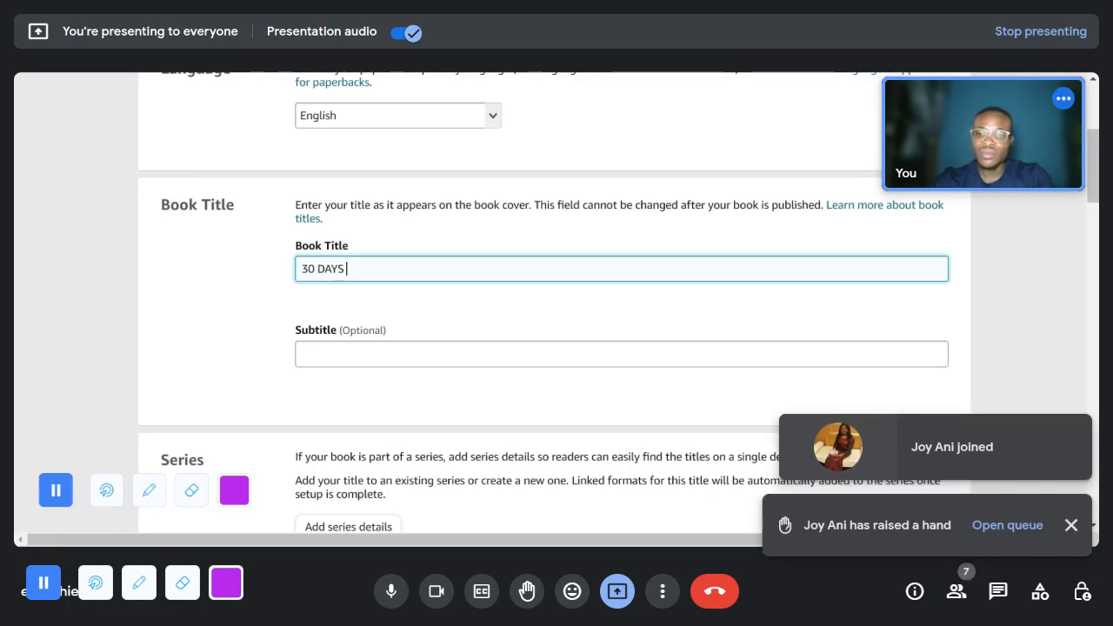
{"action": "type", "text": "E"}
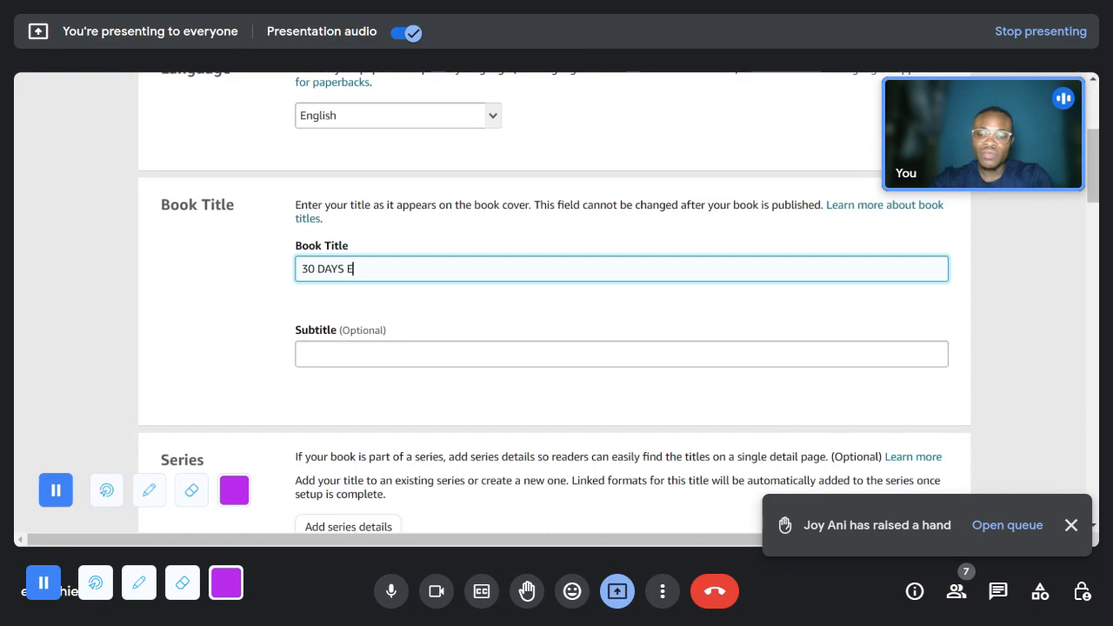
{"action": "type", "text": "VENING"}
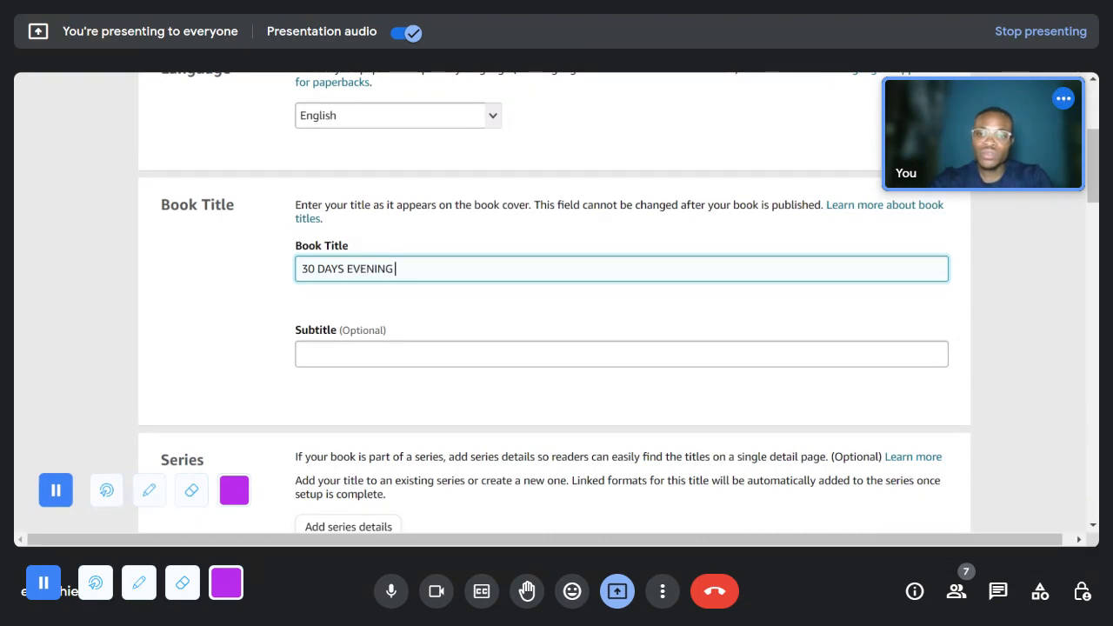
{"action": "key", "text": "BackSpace"}
{"action": "key", "text": "BackSpace"}
{"action": "key", "text": "BackSpace"}
{"action": "key", "text": "BackSpace"}
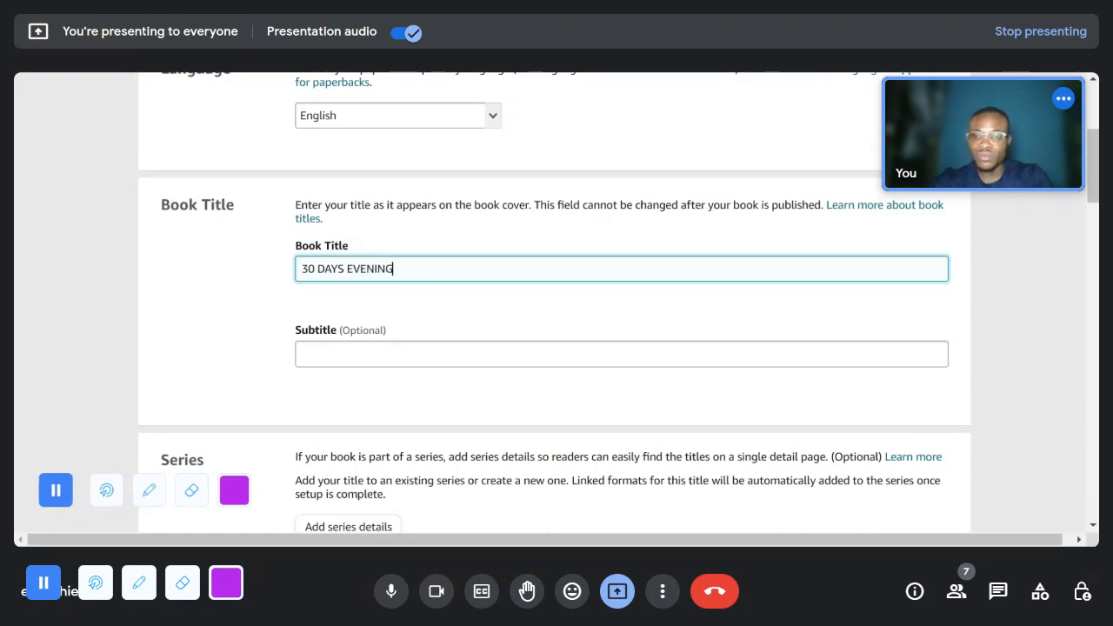
{"action": "key", "text": "BackSpace"}
{"action": "key", "text": "BackSpace"}
{"action": "type", "text": "ays "}
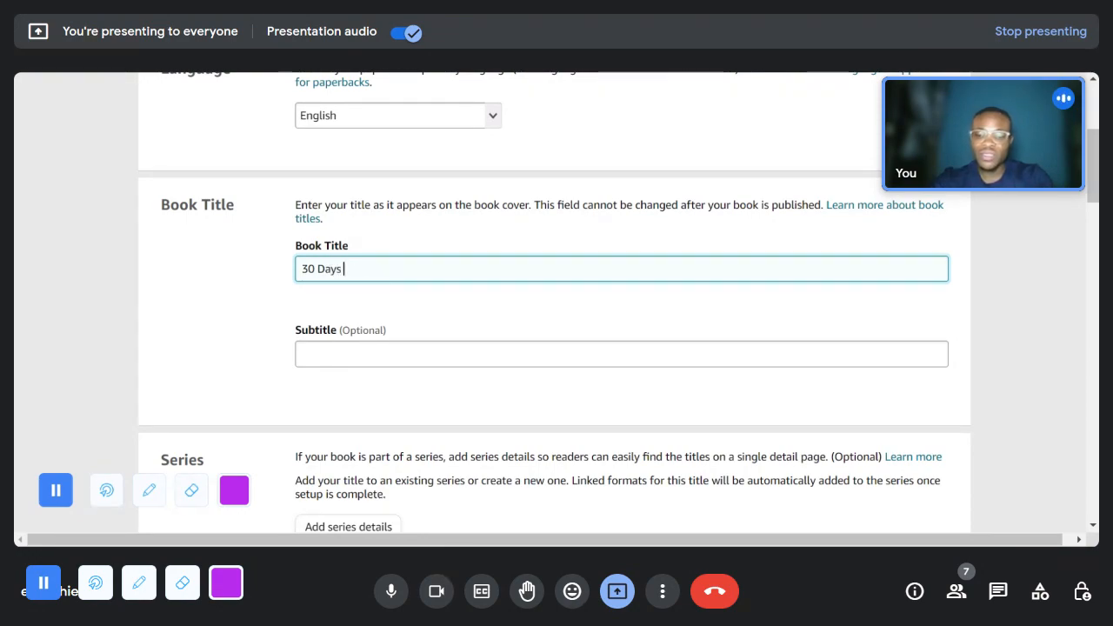
{"action": "type", "text": "Evening "}
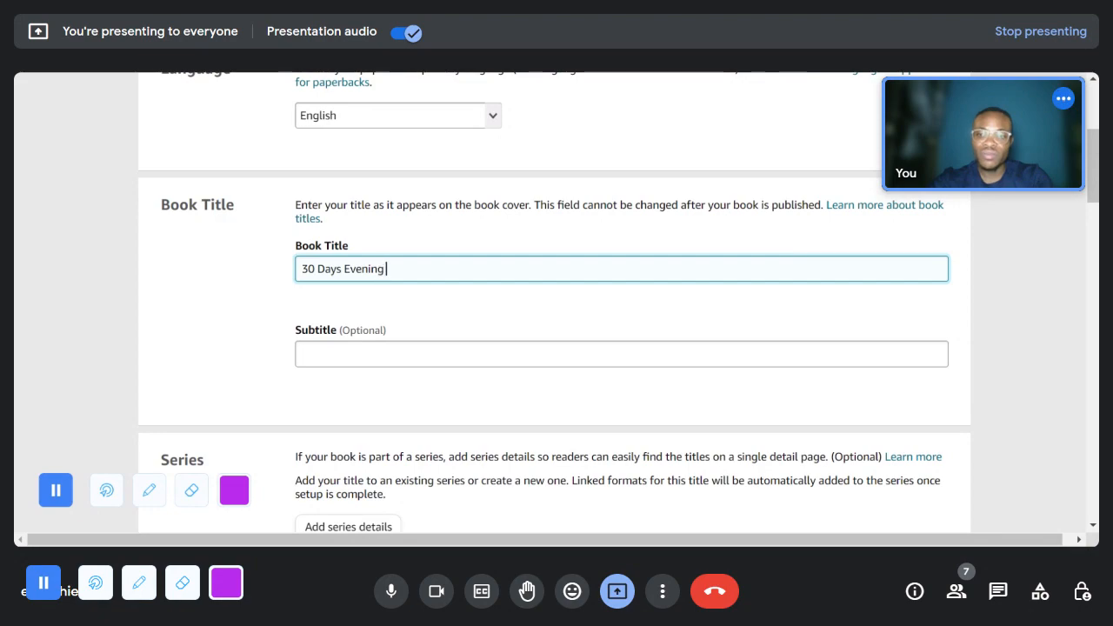
{"action": "type", "text": "Grati"}
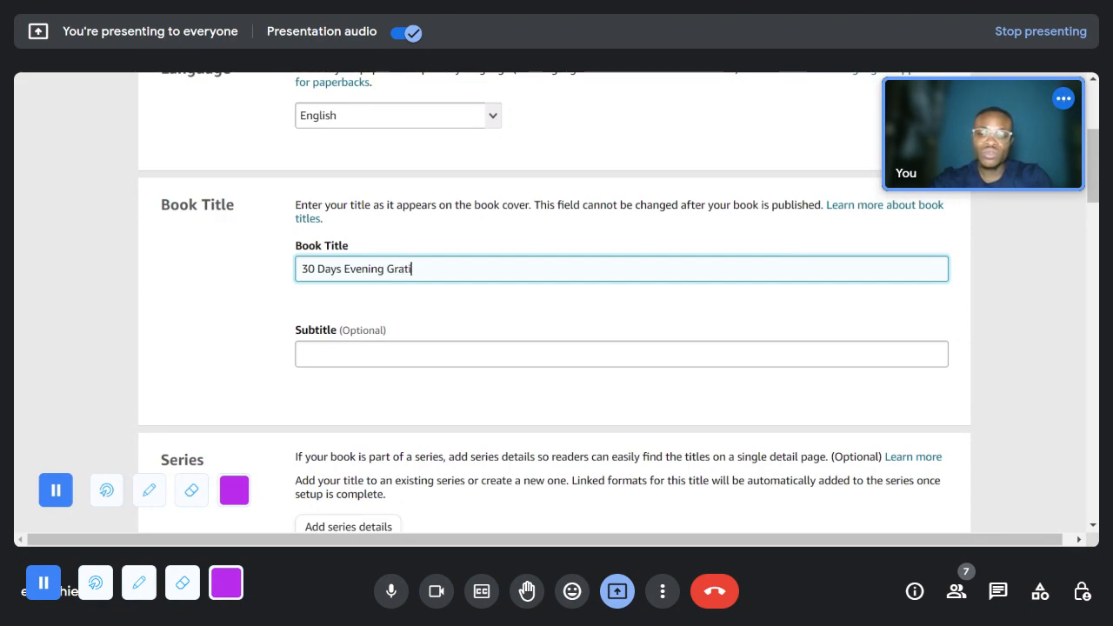
{"action": "type", "text": "tude Journal"}
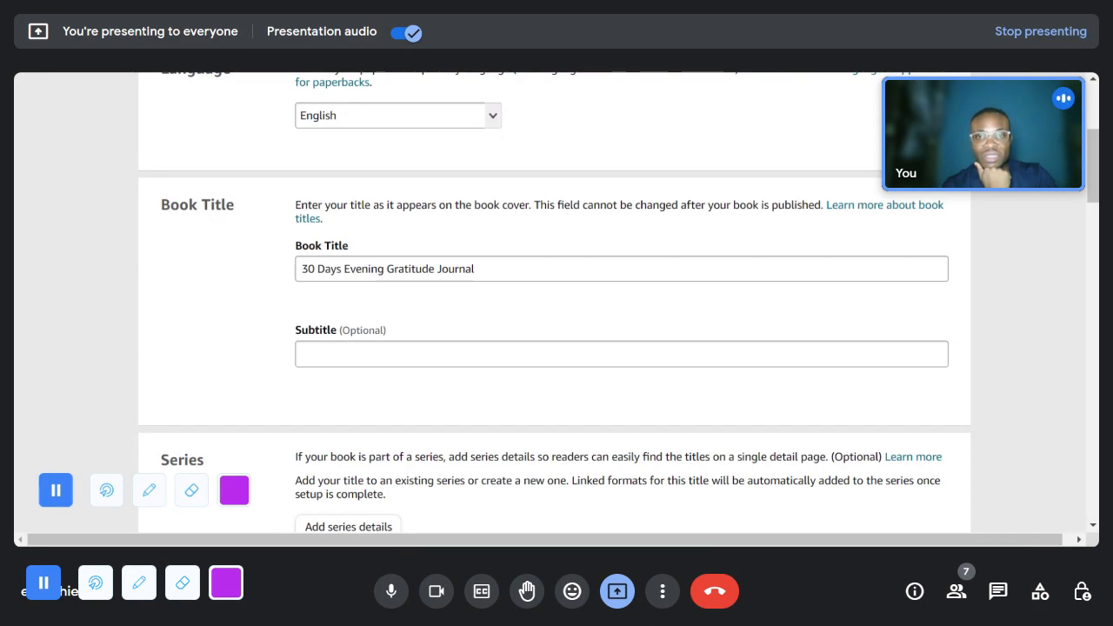
- Switch to the Daily Gratitude Journal listing on Amazon, examine its full title wording, and admit the waiting participant
{"action": "key", "text": "ctrl+Tab"}
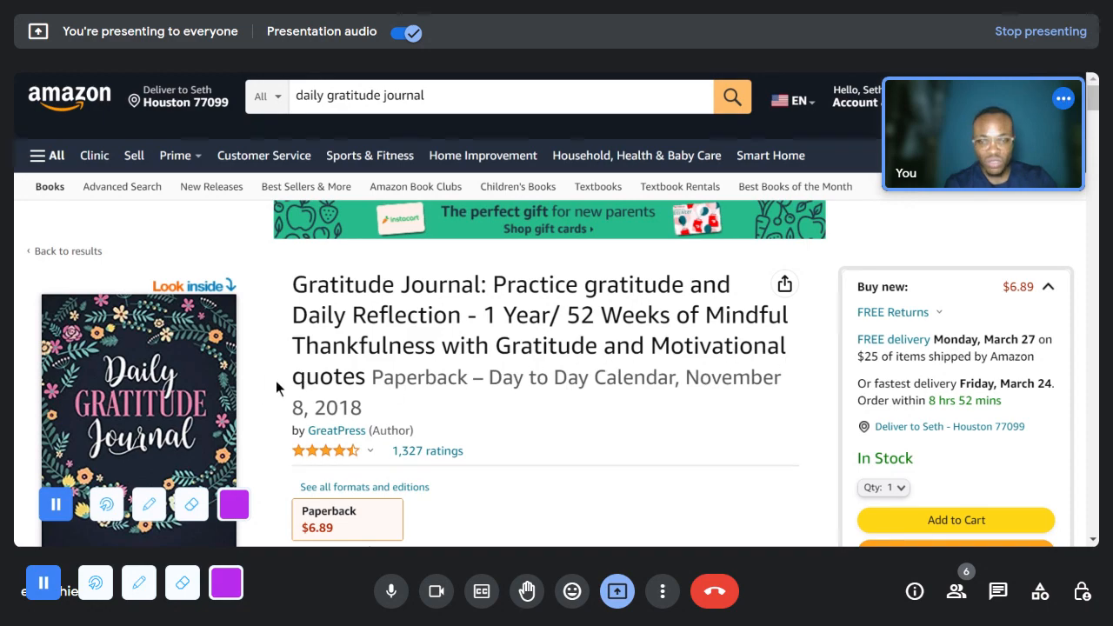
{"action": "scroll", "coordinate": [330, 383], "scroll_direction": "down", "scroll_amount": 2}
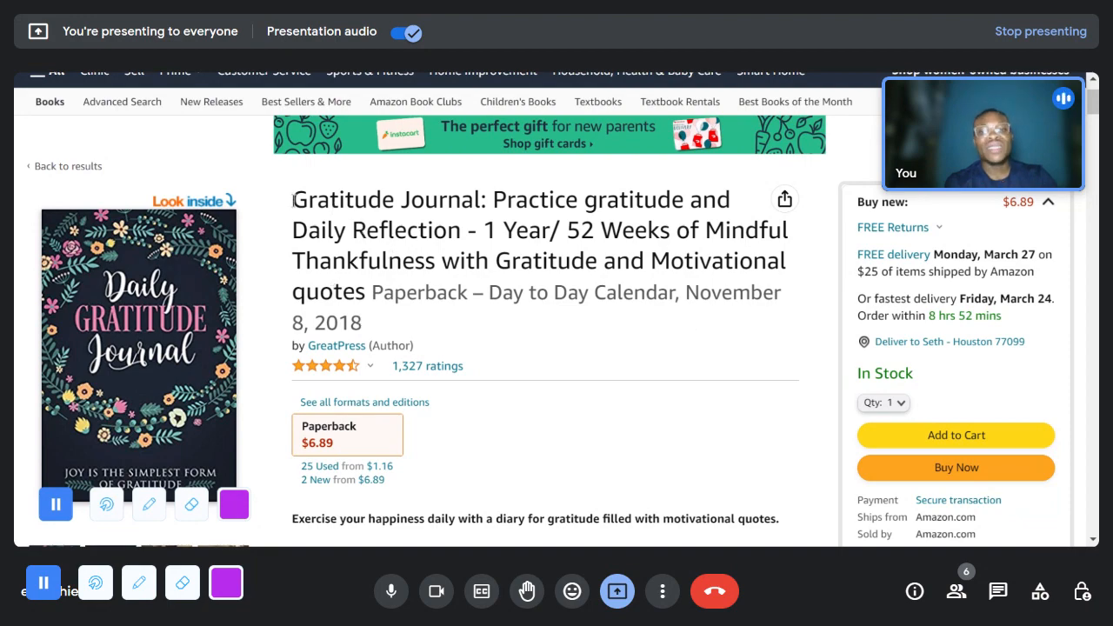
{"action": "left_click_drag", "start_coordinate": [293, 195], "coordinate": [372, 292]}
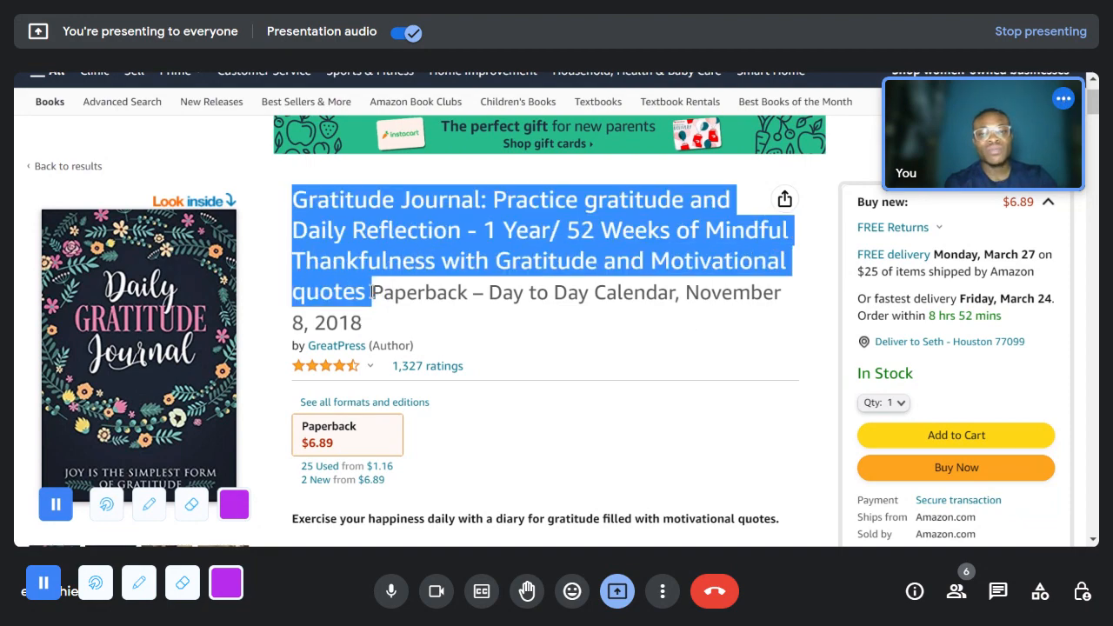
{"action": "scroll", "coordinate": [216, 323], "scroll_direction": "down", "scroll_amount": 1}
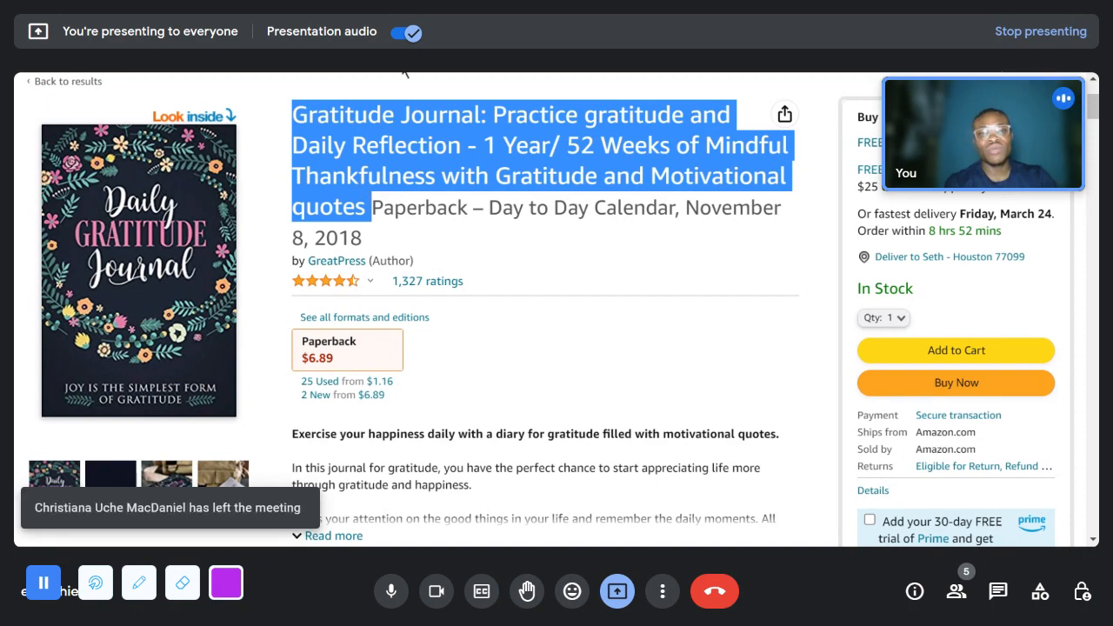
{"action": "left_click", "coordinate": [539, 246]}
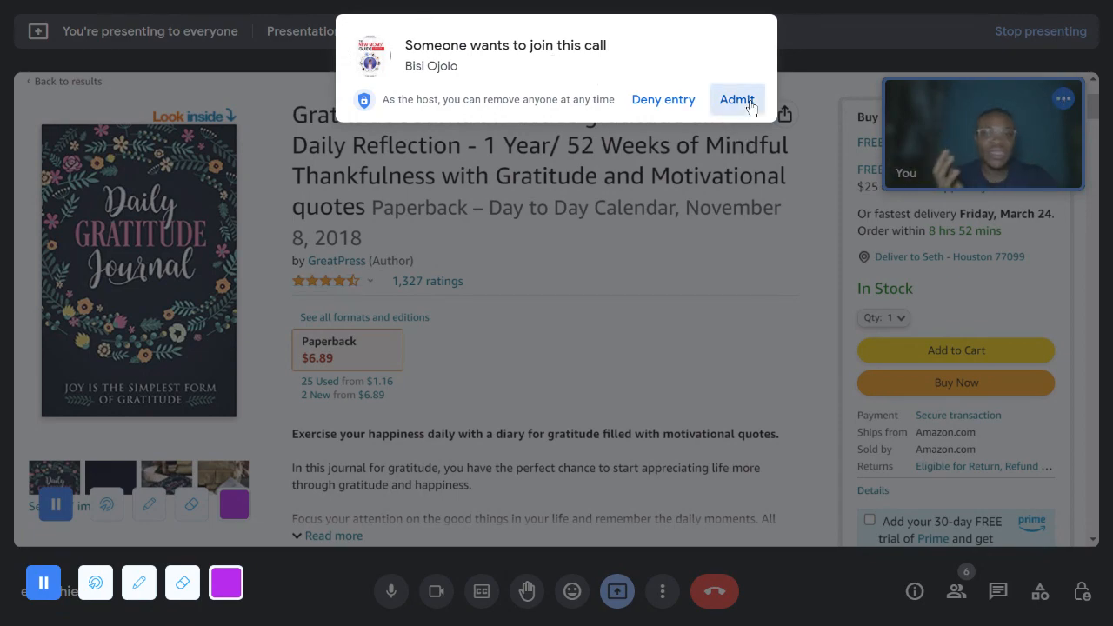
{"action": "left_click", "coordinate": [737, 99]}
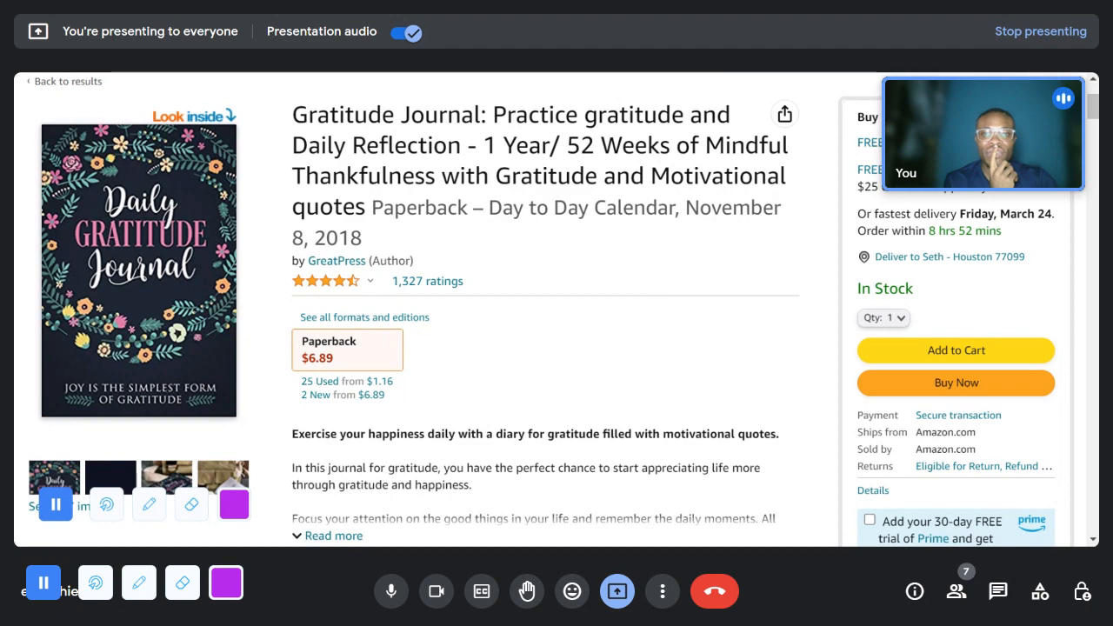
- Switch back to the Kindle Direct Publishing paperback details and extend the book title with ": Practice Gratitude, Reflect on Your Day"
{"action": "key", "text": "ctrl+Tab"}
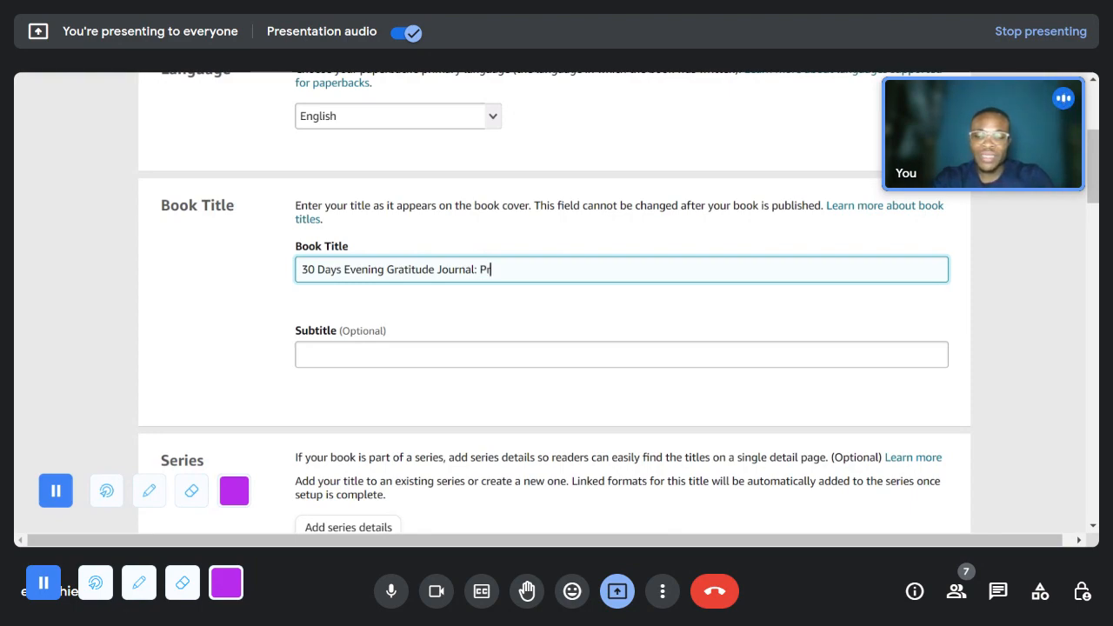
{"action": "type", "text": "ctice G"}
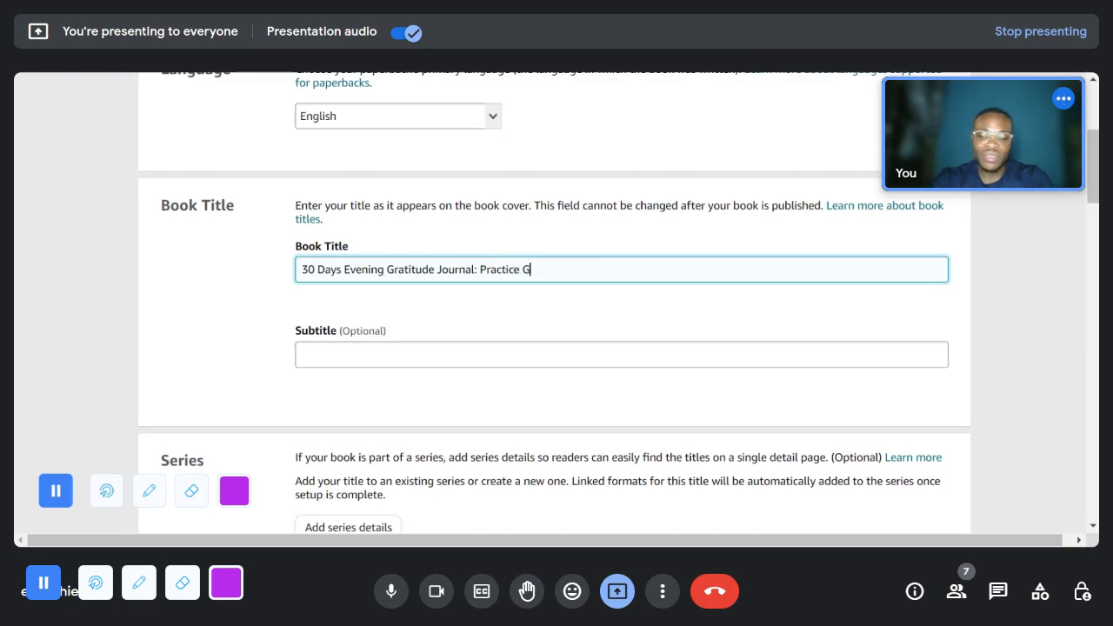
{"action": "type", "text": "ratitude"}
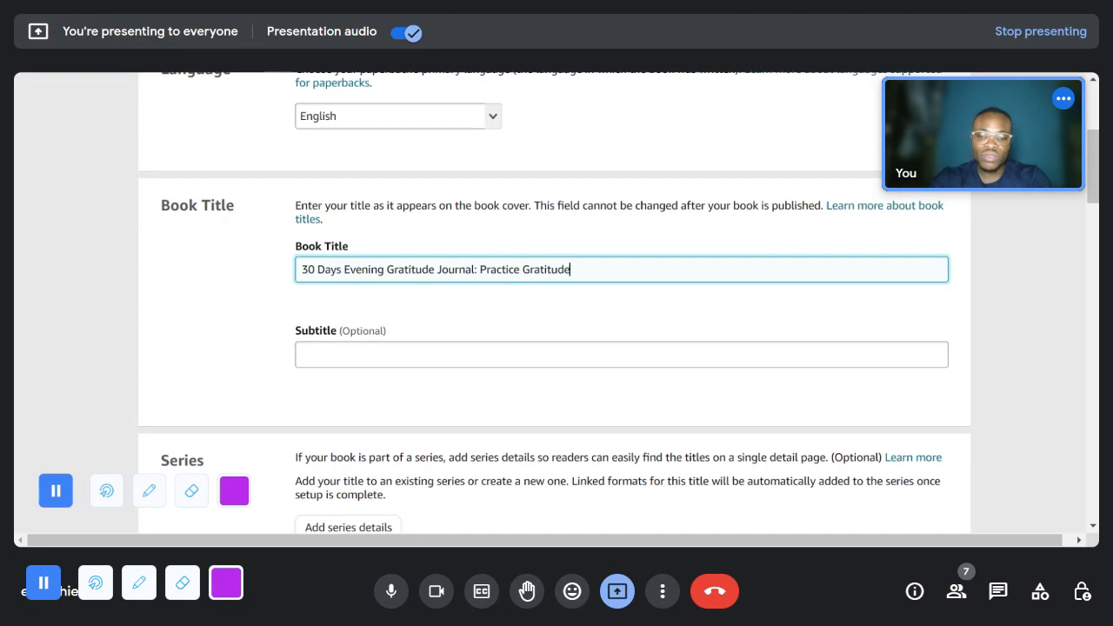
{"action": "type", "text": ", Refle"}
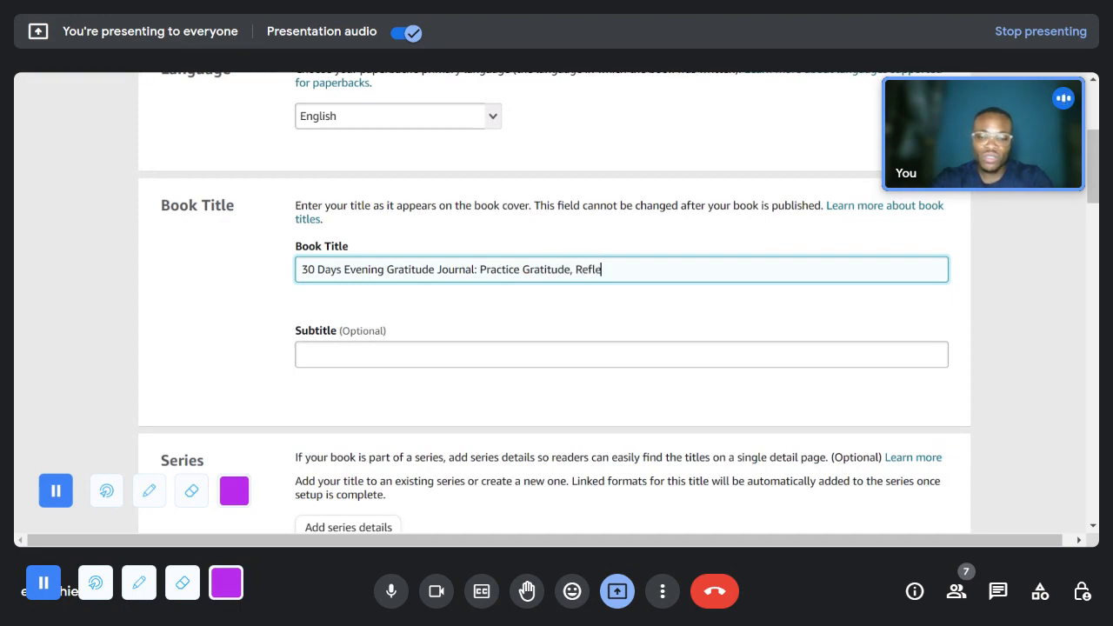
{"action": "type", "text": "ct on "}
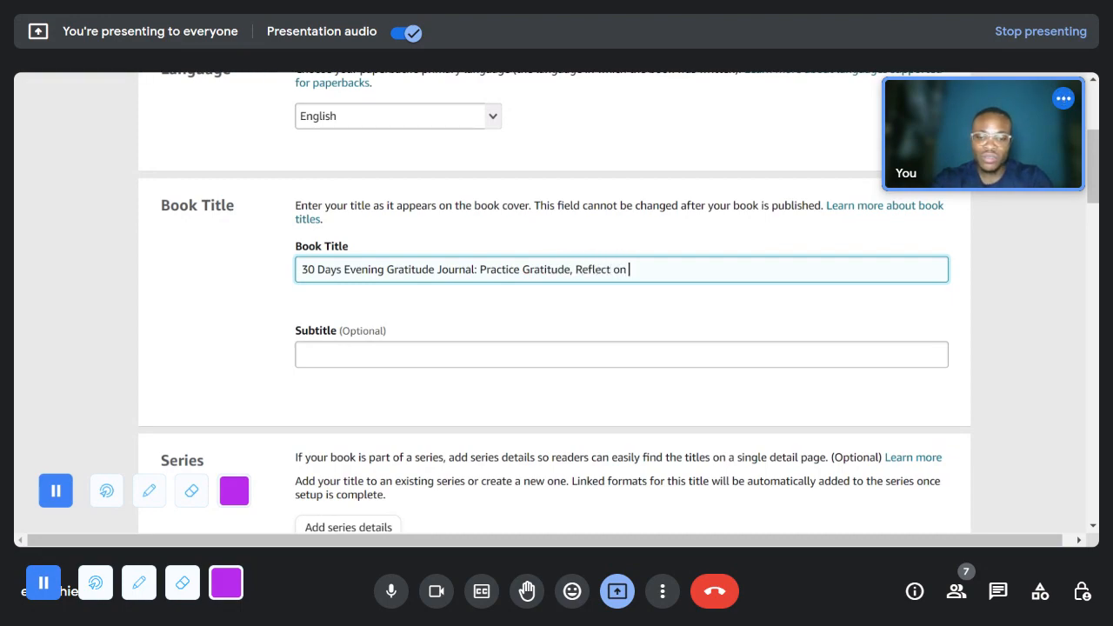
{"action": "type", "text": "Your Day"}
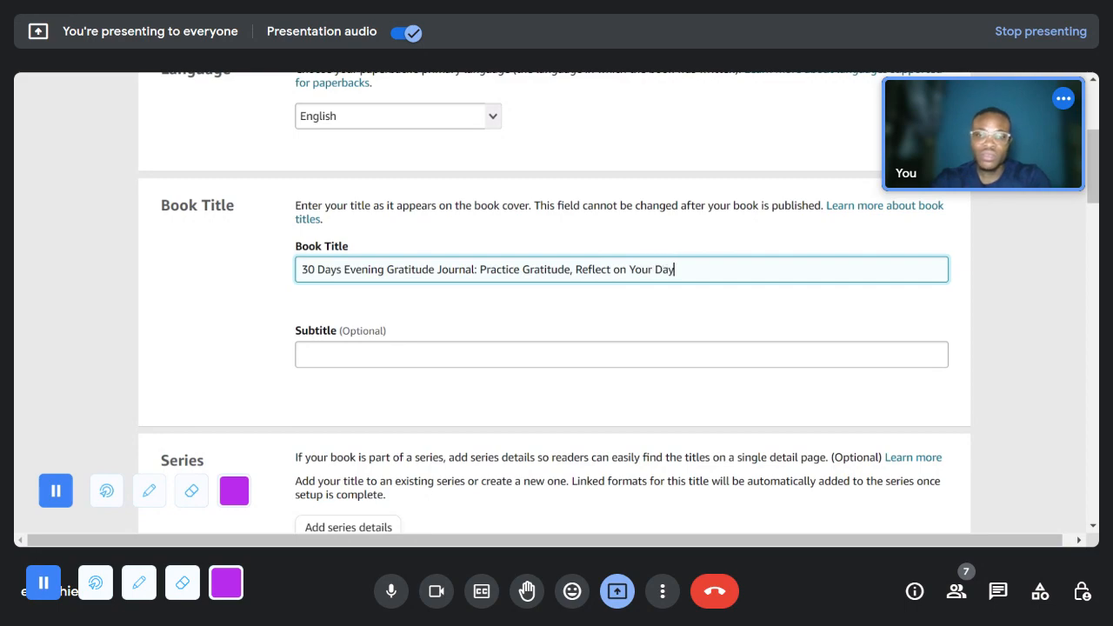
{"action": "type", "text": " and Find"}
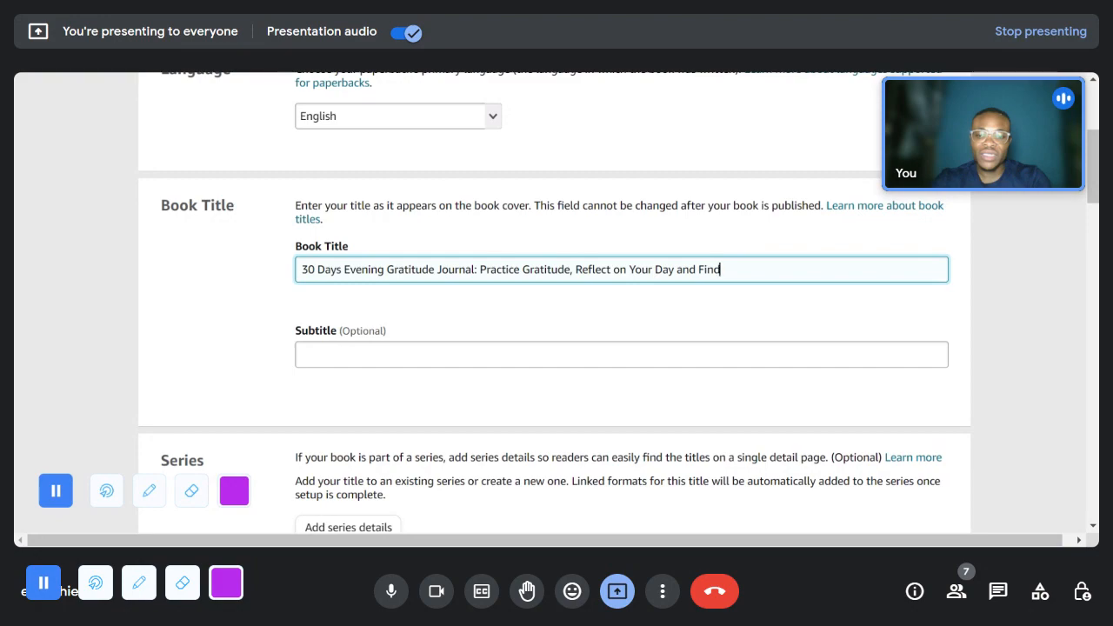
{"action": "type", "text": " Reason"}
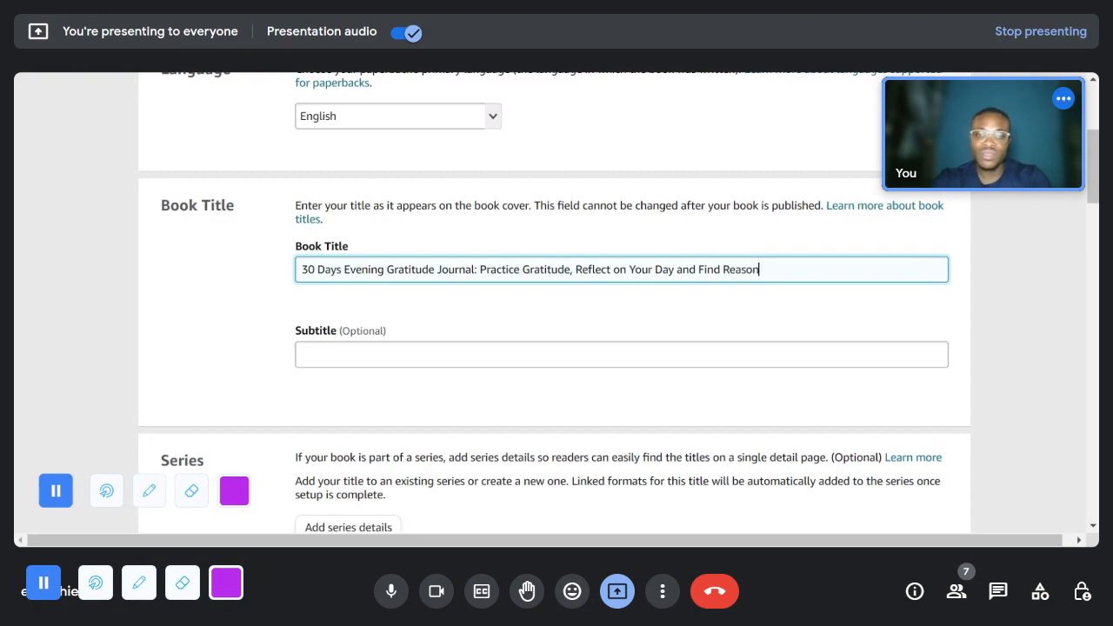
{"action": "type", "text": "s to"}
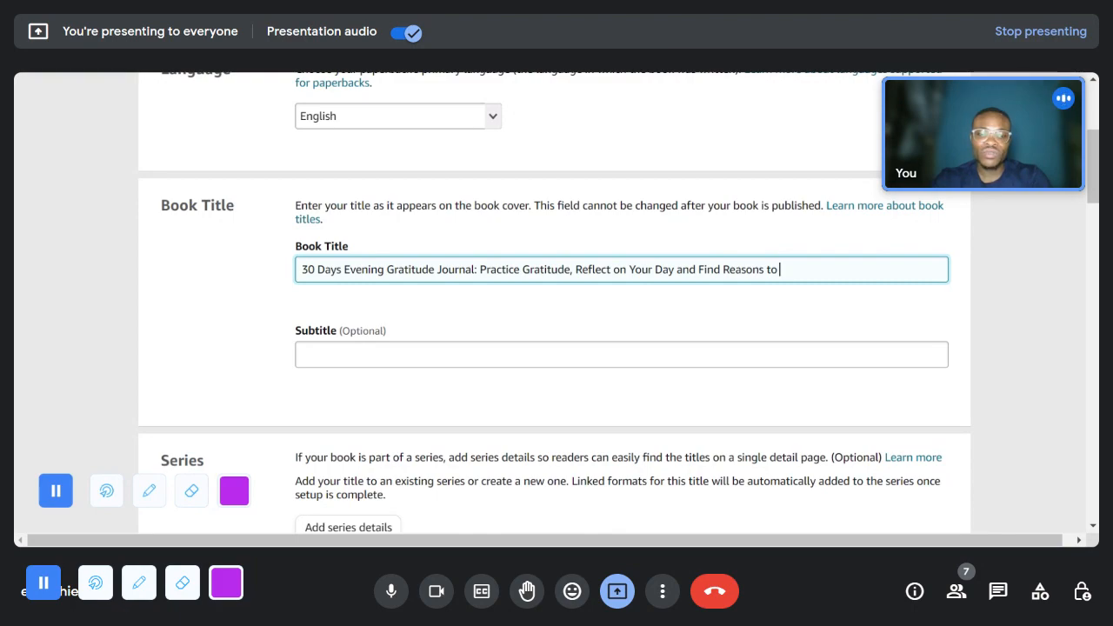
- Complete the book title by appending "and Find Reasons to Live and Explore"
{"action": "type", "text": "Live and Explore"}
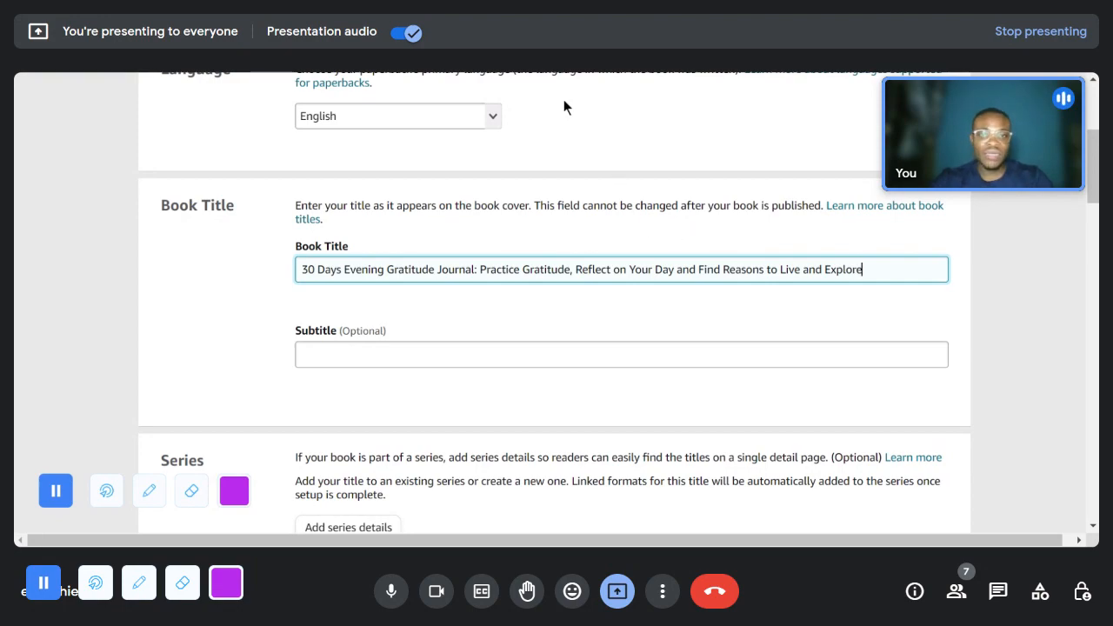
{"action": "left_click", "coordinate": [559, 73]}
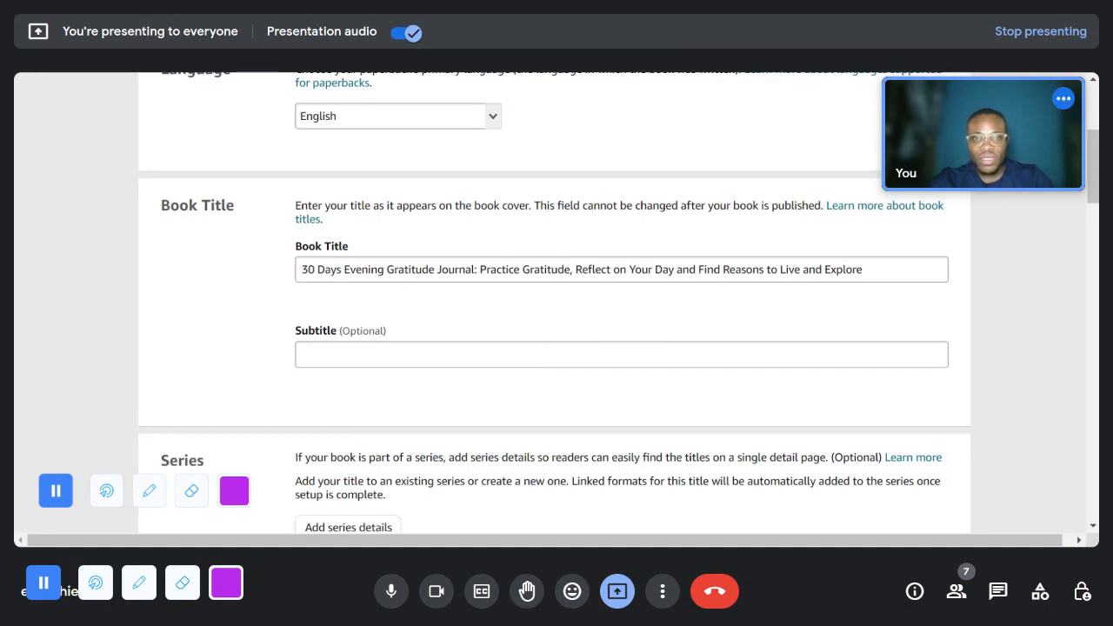
{"action": "left_click", "coordinate": [864, 270]}
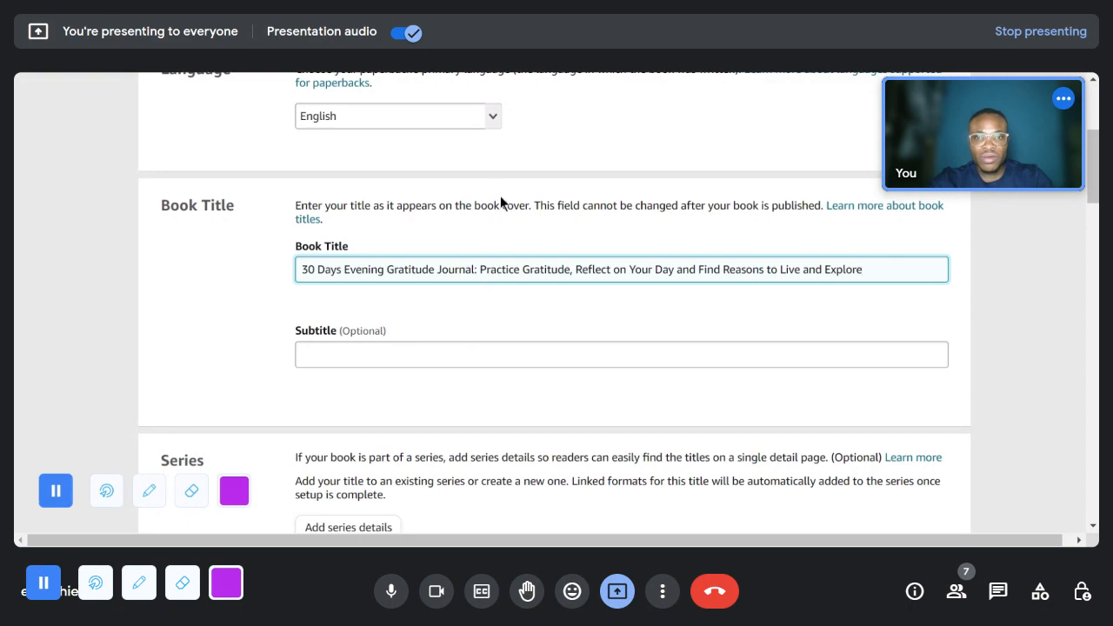
- Enter "Motivational Quotes Inclusive" as the book's subtitle
{"action": "left_click", "coordinate": [421, 356]}
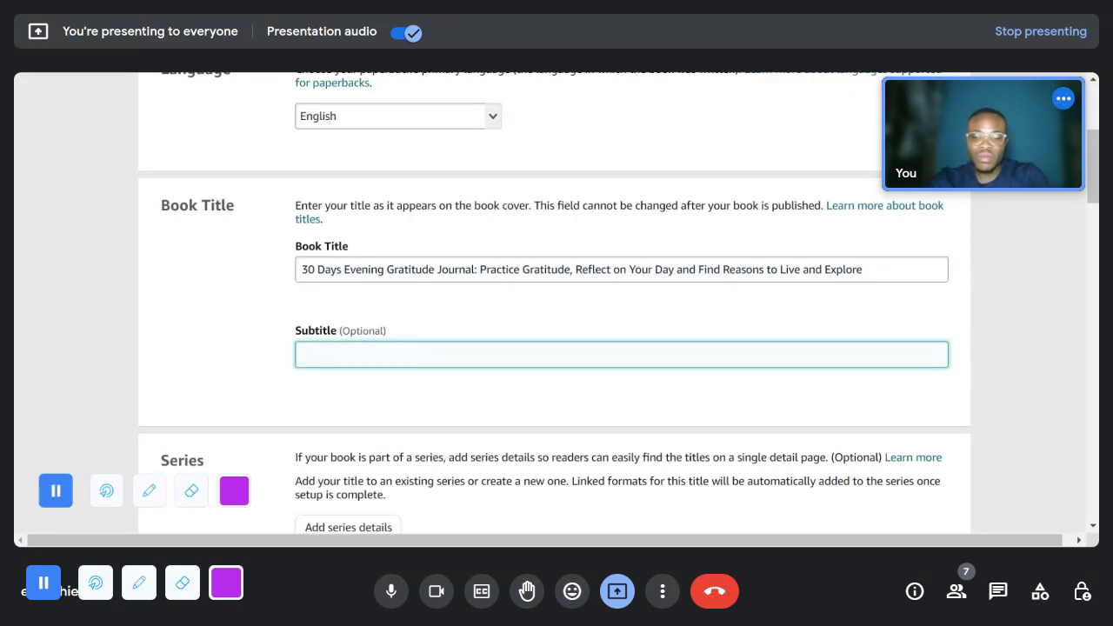
{"action": "type", "text": "Moti"}
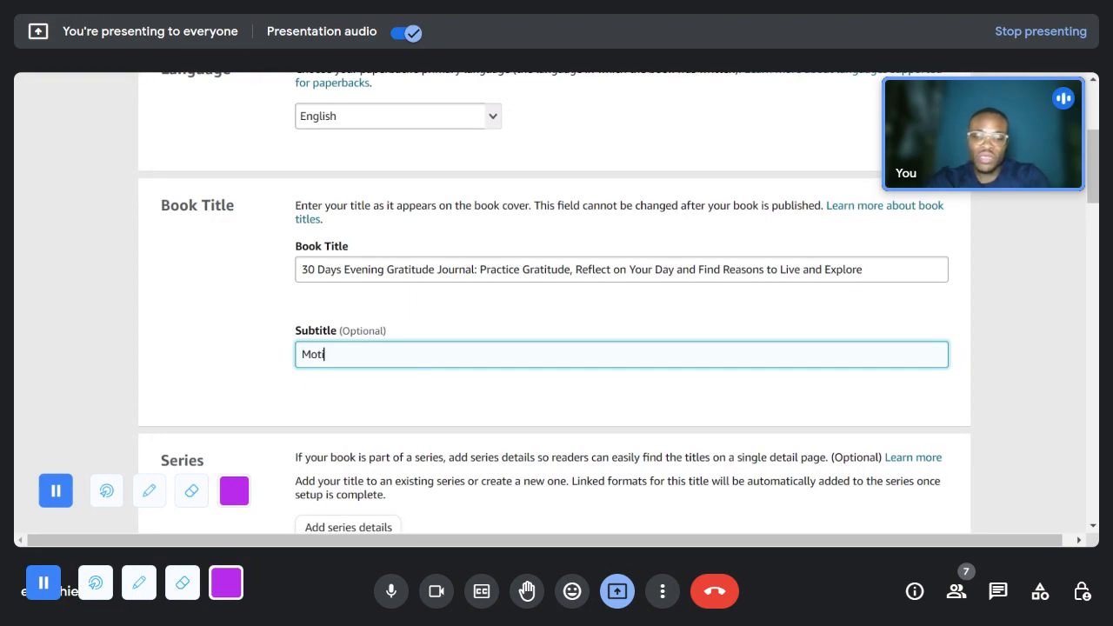
{"action": "type", "text": "vatio"}
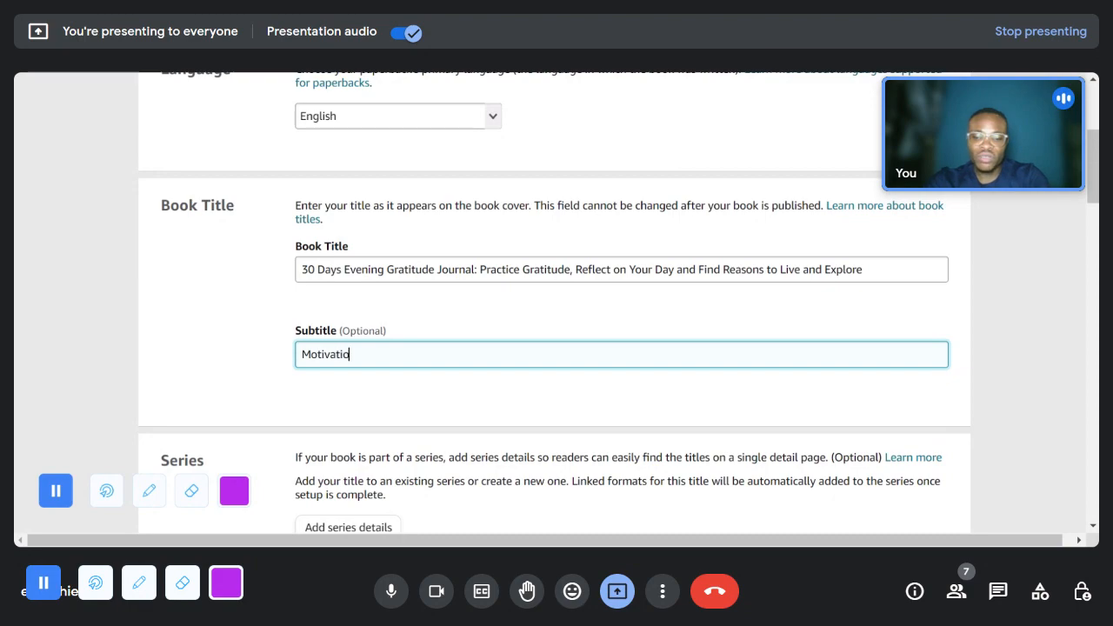
{"action": "type", "text": "nal Quo"}
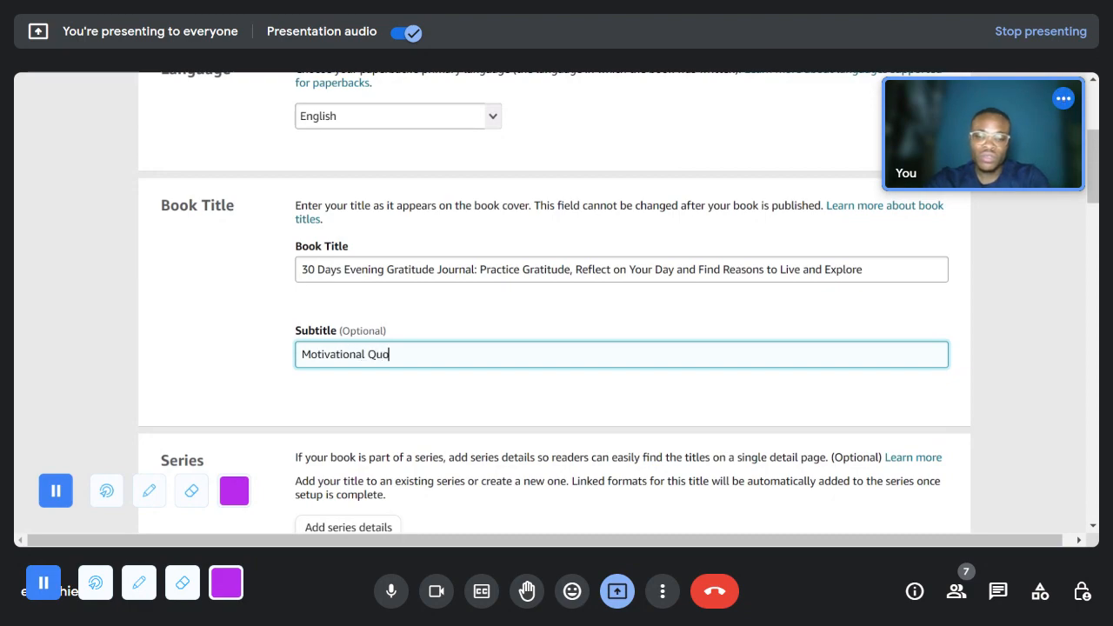
{"action": "type", "text": "tes Inclusive"}
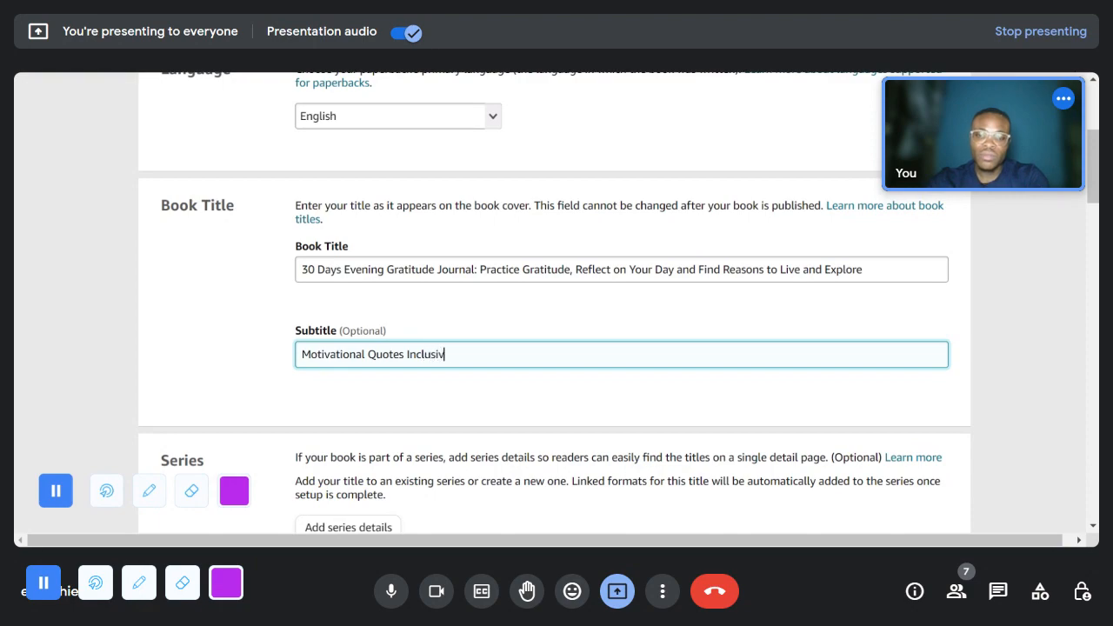
{"action": "scroll", "coordinate": [467, 401], "scroll_direction": "down", "scroll_amount": 2}
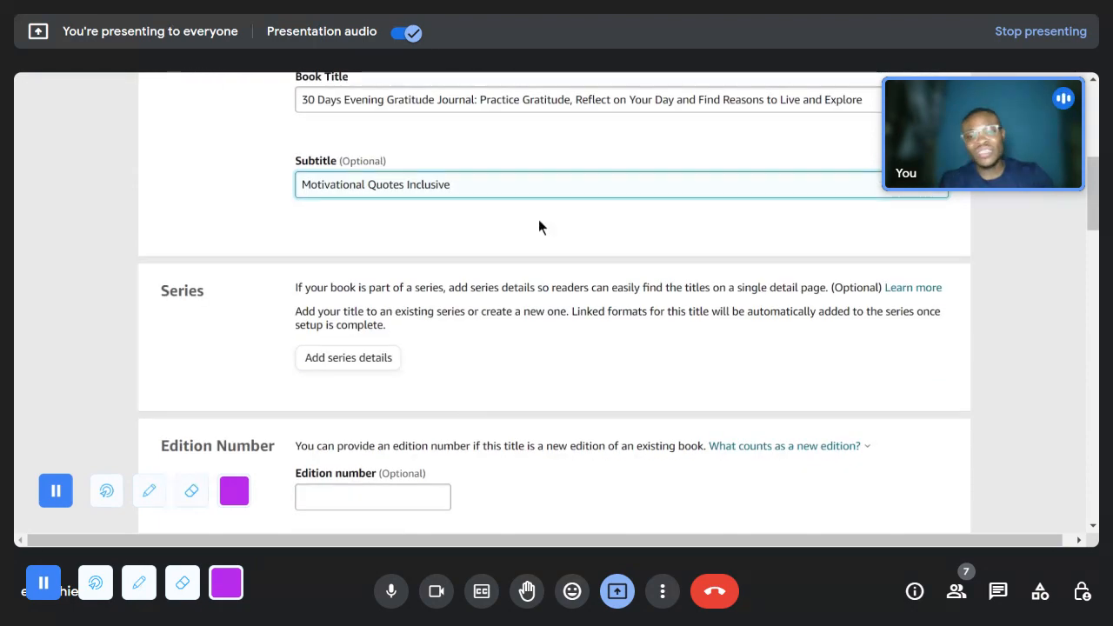
{"action": "scroll", "coordinate": [521, 234], "scroll_direction": "up", "scroll_amount": 1}
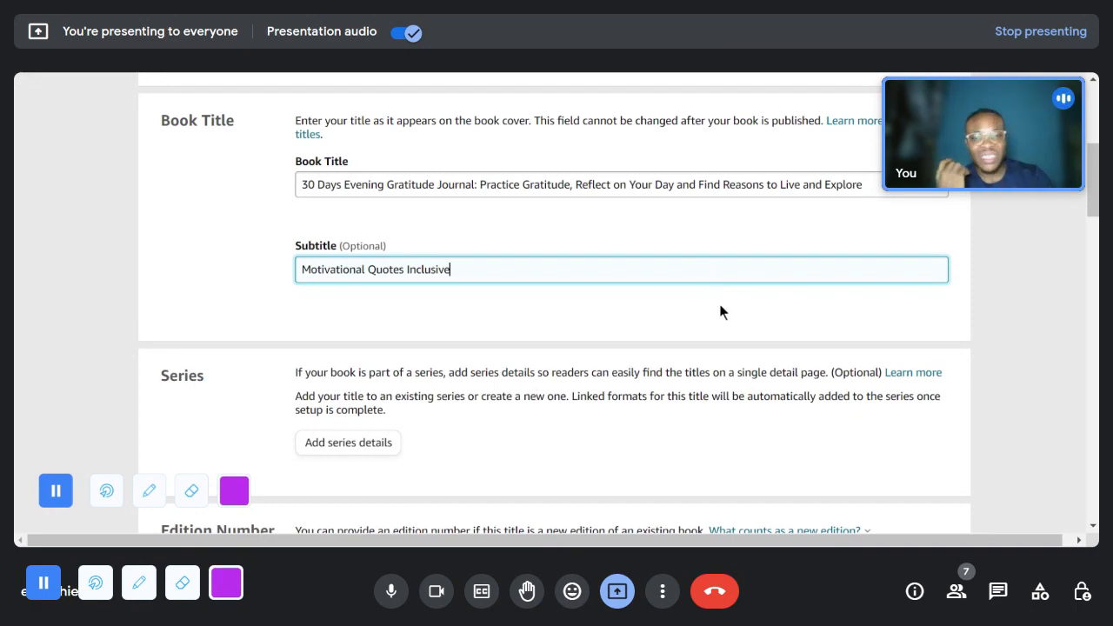
- Switch to the Daily Gratitude Journal listing on Amazon, expand its full product description and read it
{"action": "left_click", "coordinate": [739, 73]}
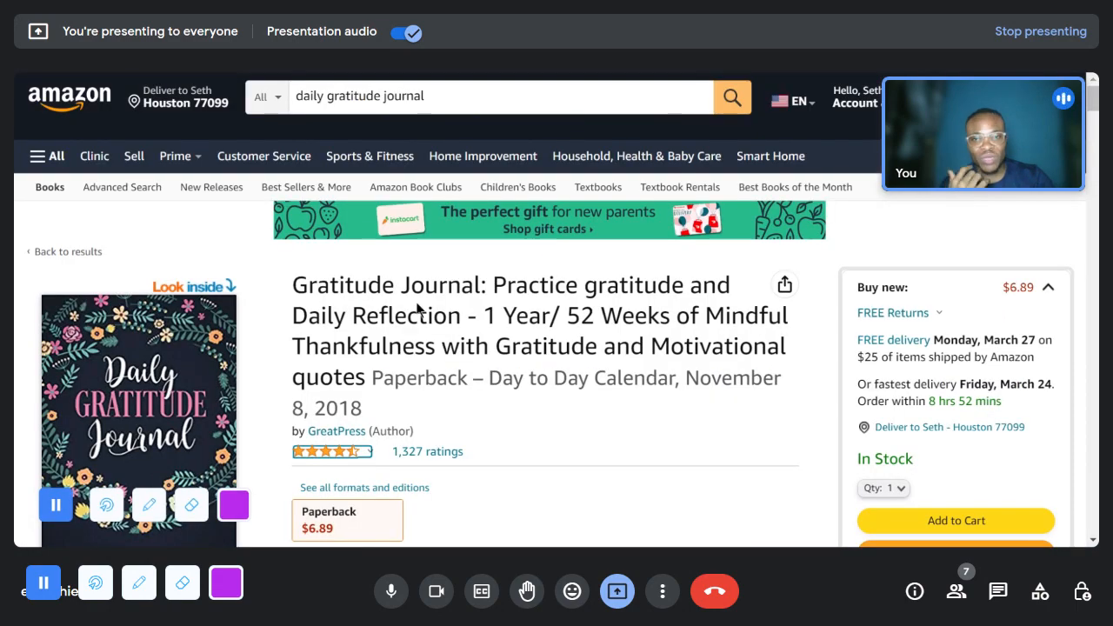
{"action": "scroll", "coordinate": [438, 382], "scroll_direction": "down", "scroll_amount": 2}
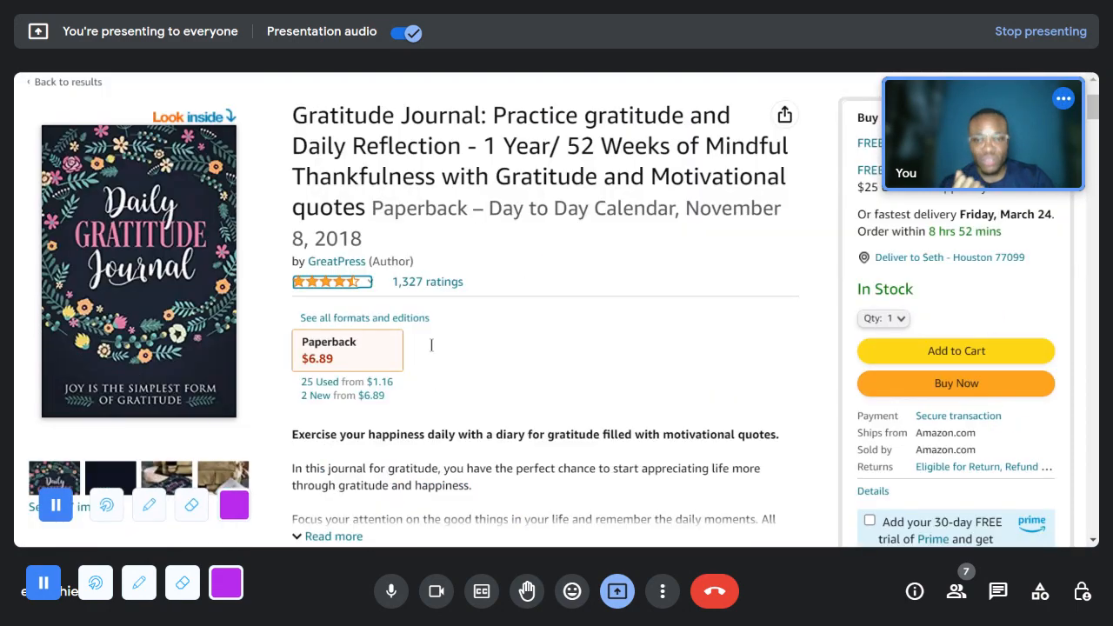
{"action": "scroll", "coordinate": [430, 313], "scroll_direction": "down", "scroll_amount": 4}
{"action": "scroll", "coordinate": [426, 282], "scroll_direction": "up", "scroll_amount": 2}
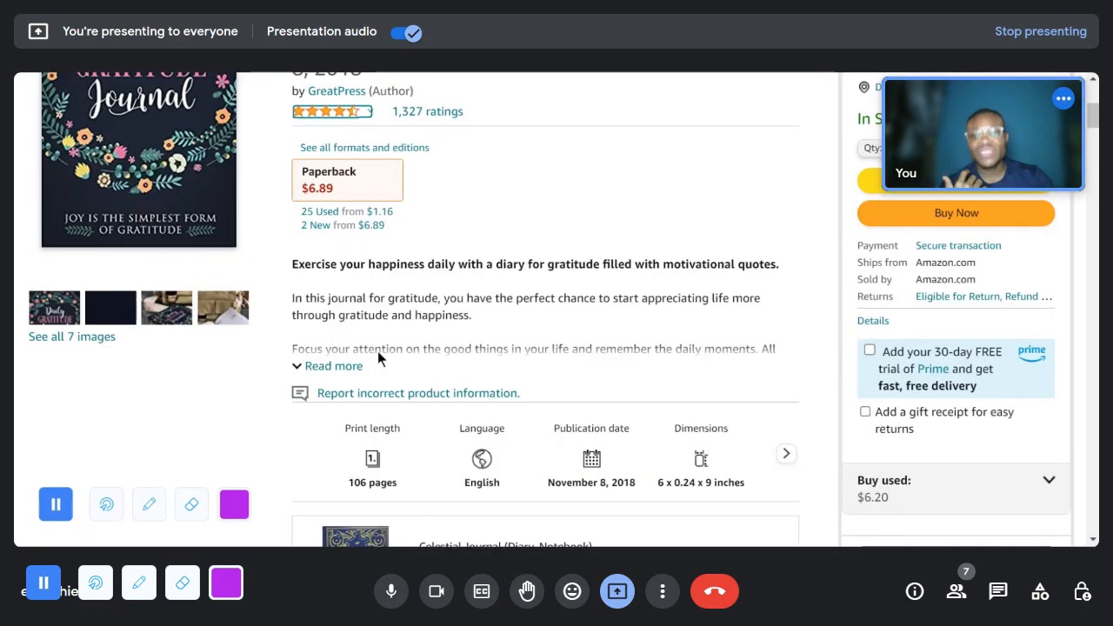
{"action": "left_click", "coordinate": [334, 366]}
{"action": "scroll", "coordinate": [331, 353], "scroll_direction": "down", "scroll_amount": 2}
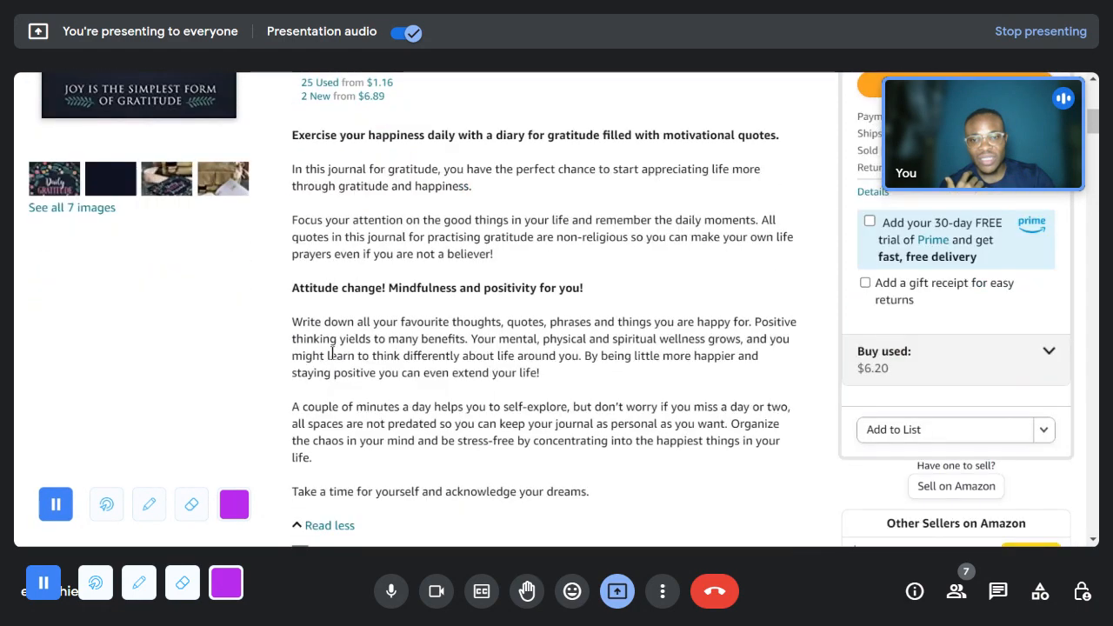
{"action": "scroll", "coordinate": [339, 331], "scroll_direction": "down", "scroll_amount": 2}
{"action": "scroll", "coordinate": [347, 319], "scroll_direction": "up", "scroll_amount": 2}
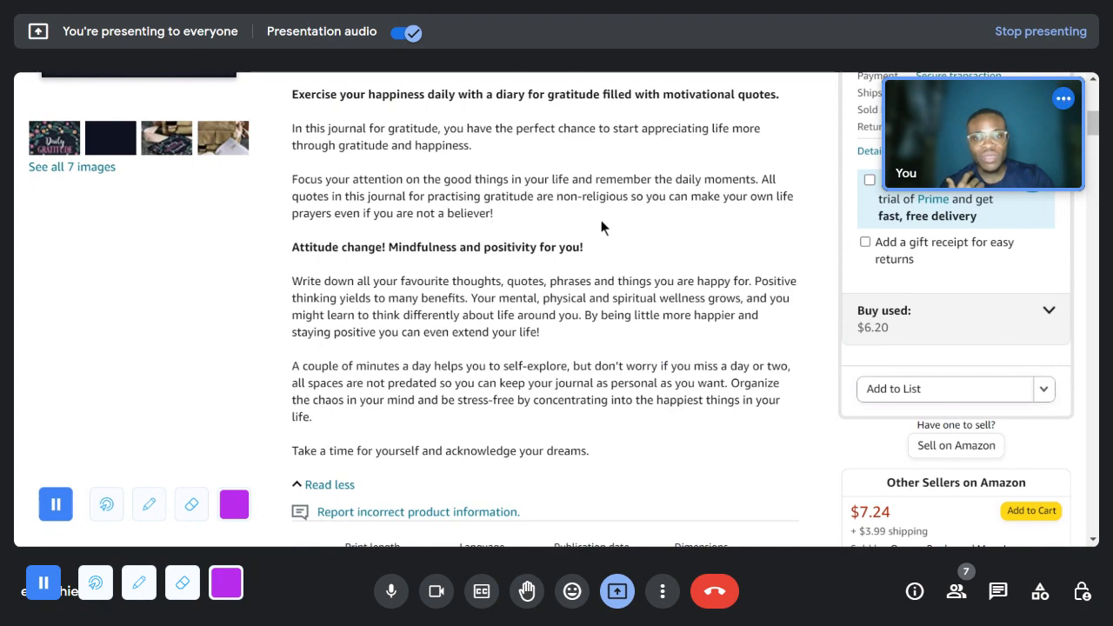
{"action": "scroll", "coordinate": [565, 278], "scroll_direction": "up", "scroll_amount": 2}
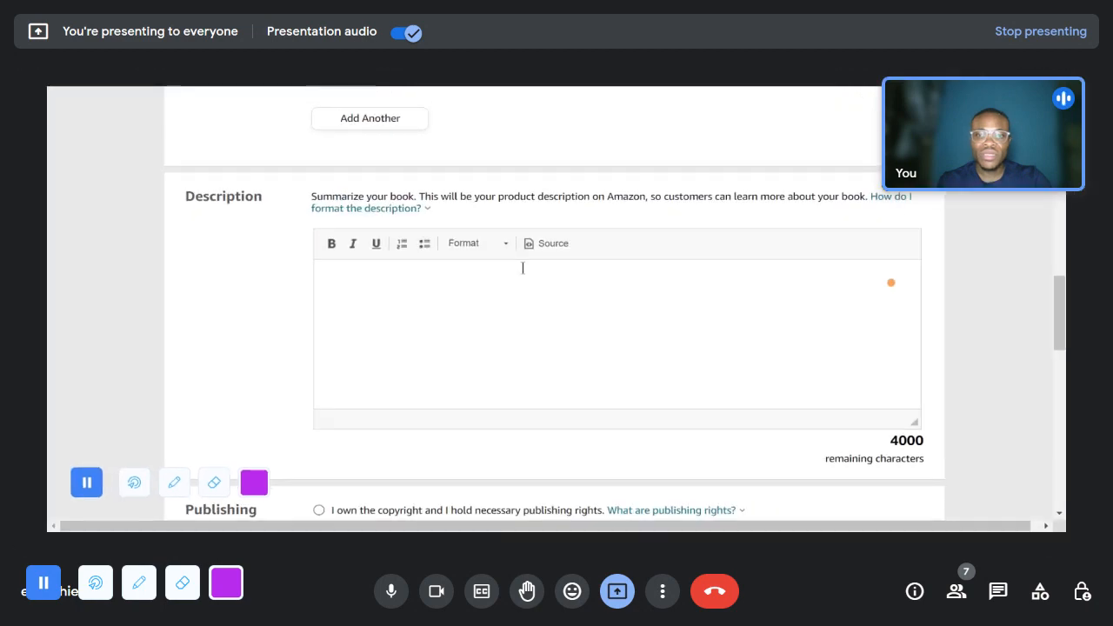
- Return to the Kindle Direct Publishing paperback details and check the primary author entry "GratitudePress"
{"action": "scroll", "coordinate": [520, 265], "scroll_direction": "up", "scroll_amount": 2}
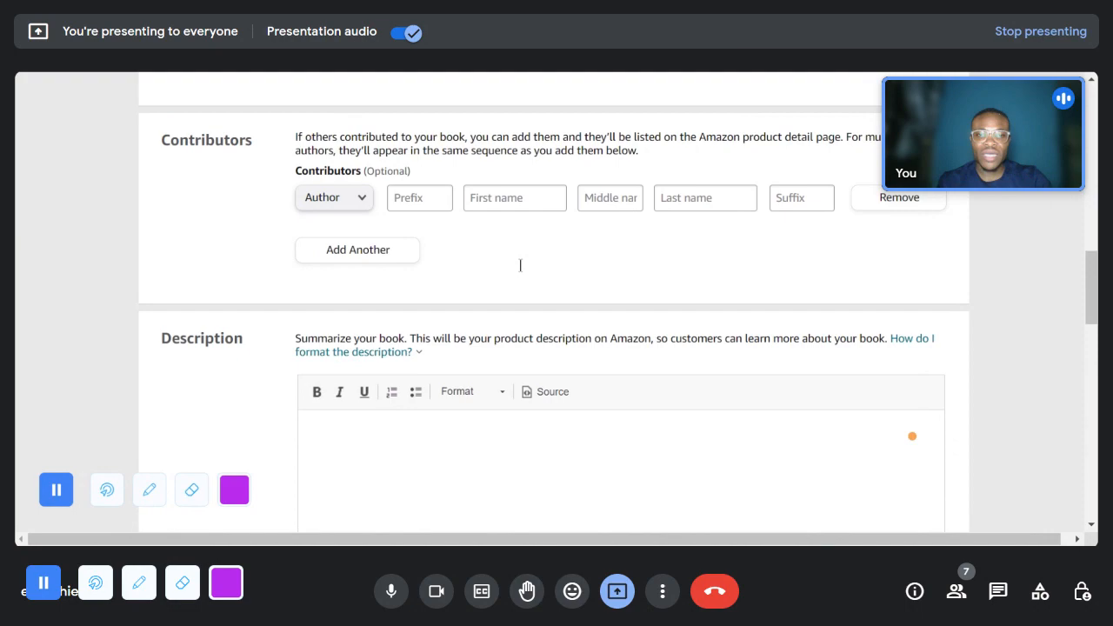
{"action": "scroll", "coordinate": [520, 265], "scroll_direction": "up", "scroll_amount": 2}
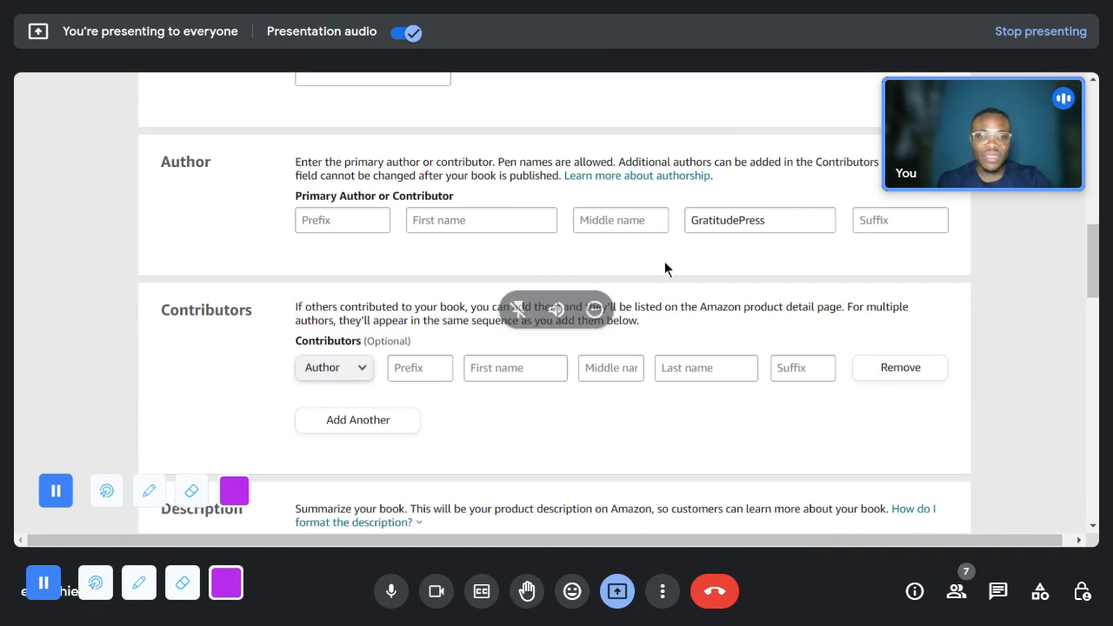
{"action": "scroll", "coordinate": [665, 261], "scroll_direction": "up", "scroll_amount": 2}
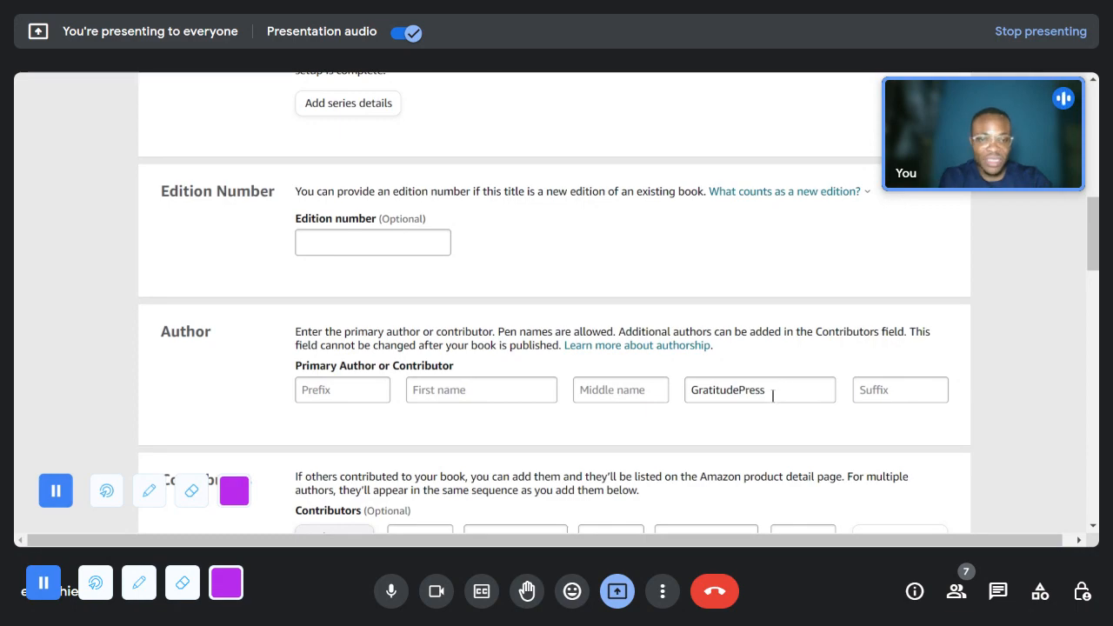
{"action": "double_click", "coordinate": [689, 390]}
{"action": "left_click", "coordinate": [768, 390]}
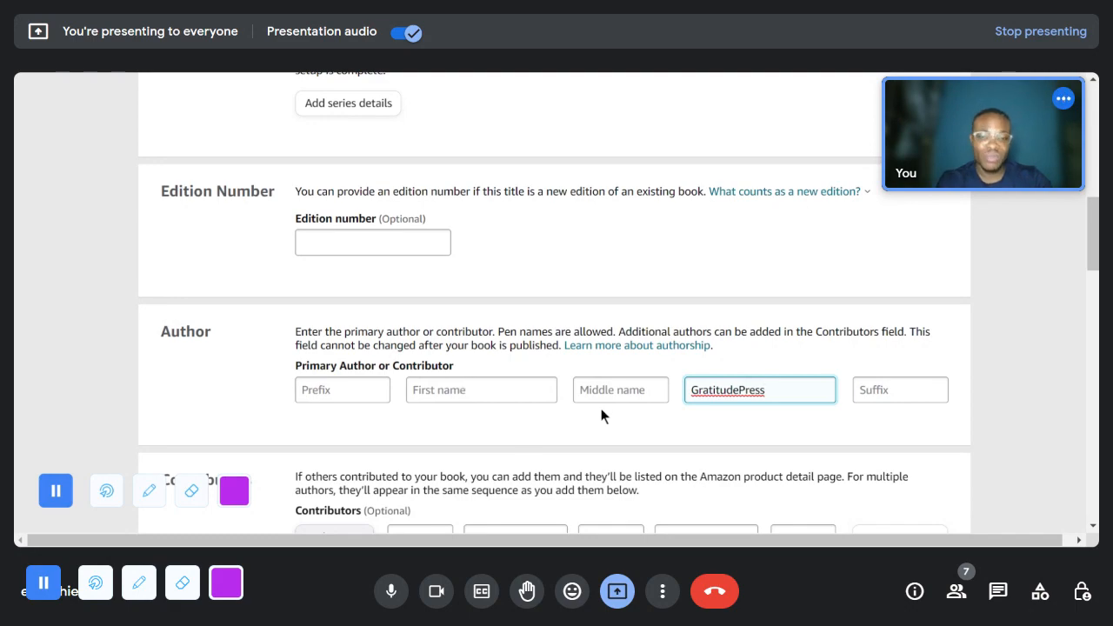
- Paste the copied Daily Gratitude Journal product description into the book's description
{"action": "scroll", "coordinate": [747, 380], "scroll_direction": "down", "scroll_amount": 1}
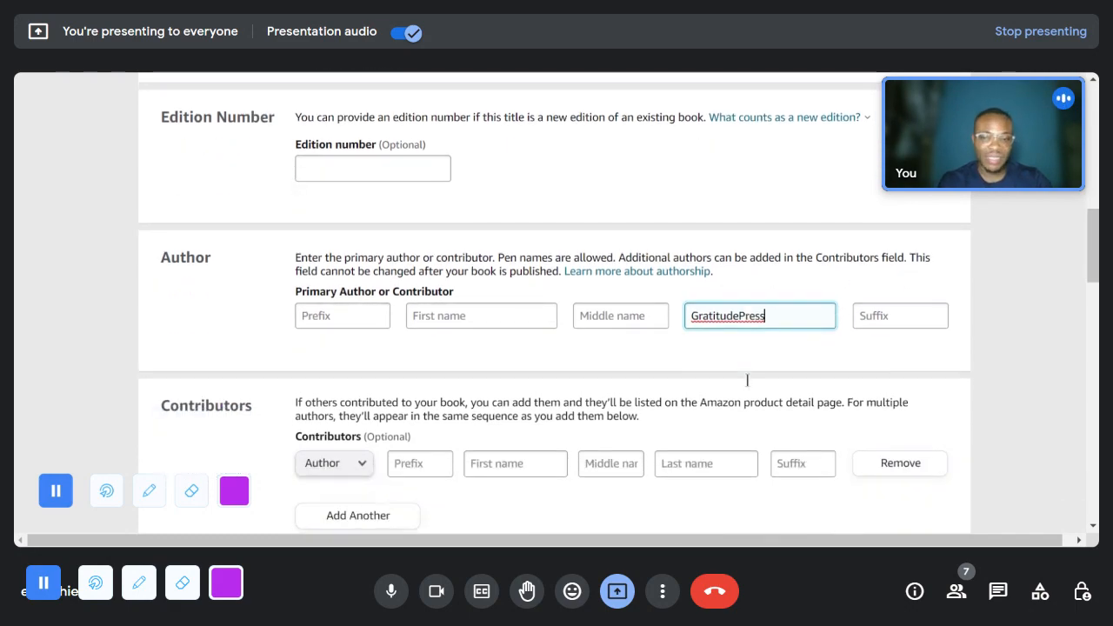
{"action": "scroll", "coordinate": [747, 380], "scroll_direction": "down", "scroll_amount": 7}
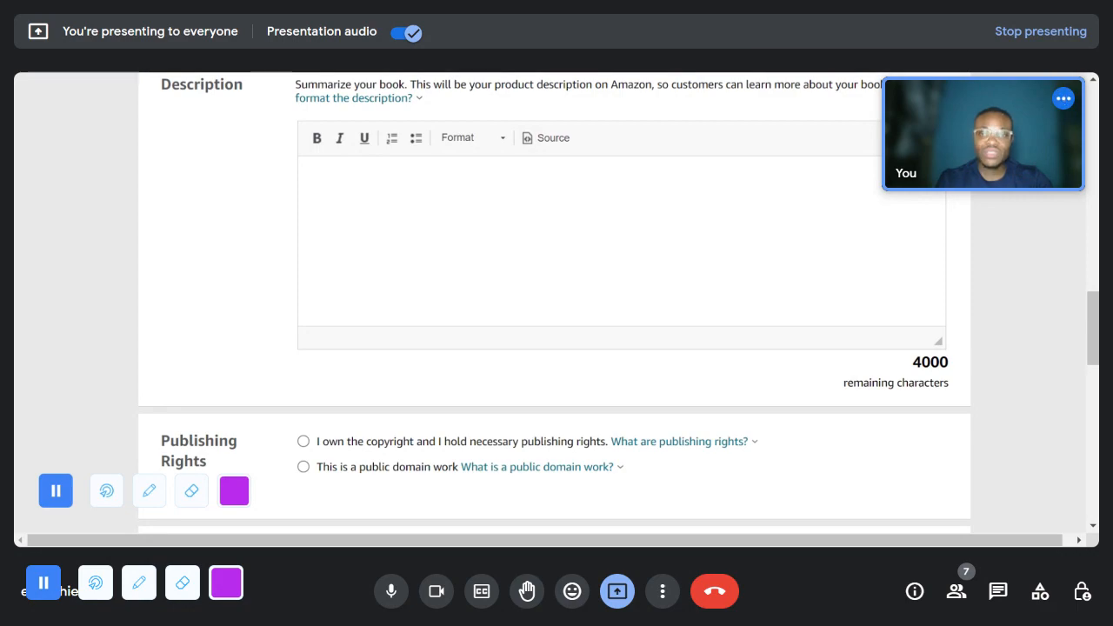
{"action": "left_click", "coordinate": [466, 236]}
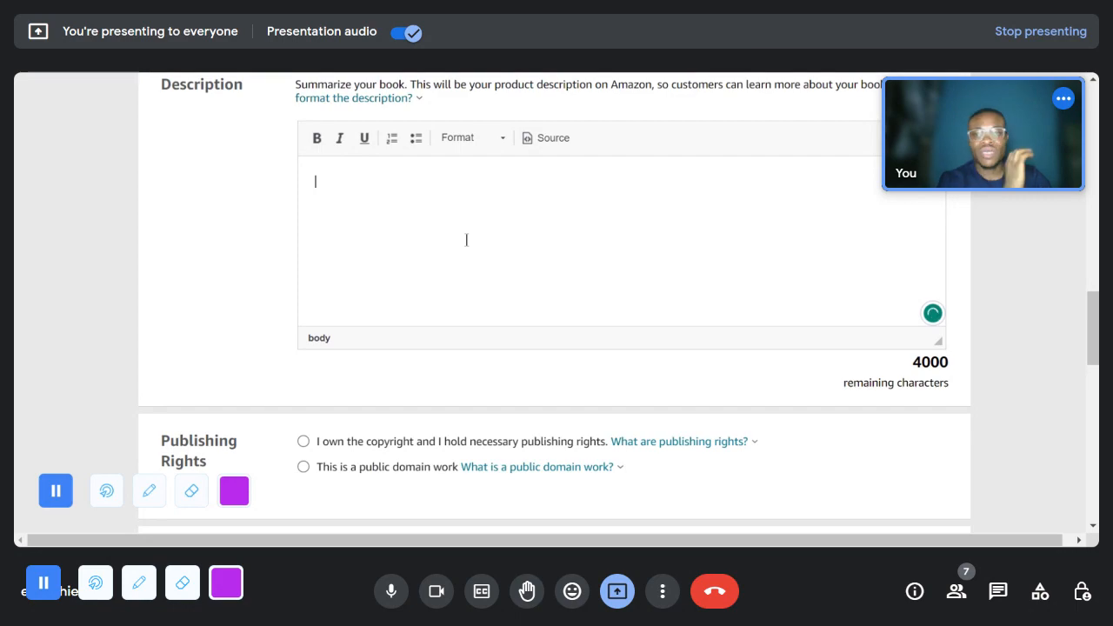
{"action": "key", "text": "ctrl+v"}
{"action": "scroll", "coordinate": [464, 254], "scroll_direction": "up", "scroll_amount": 3}
- Set the publishing rights to "I own the copyright and I hold necessary publishing rights"
{"action": "scroll", "coordinate": [465, 254], "scroll_direction": "down", "scroll_amount": 5}
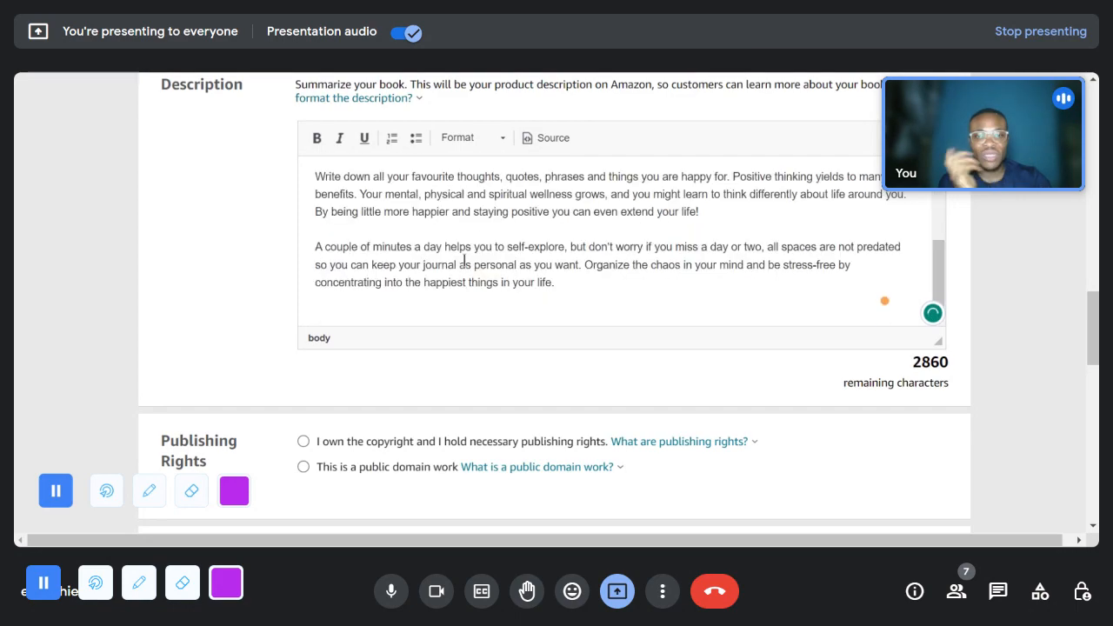
{"action": "scroll", "coordinate": [465, 261], "scroll_direction": "down", "scroll_amount": 2}
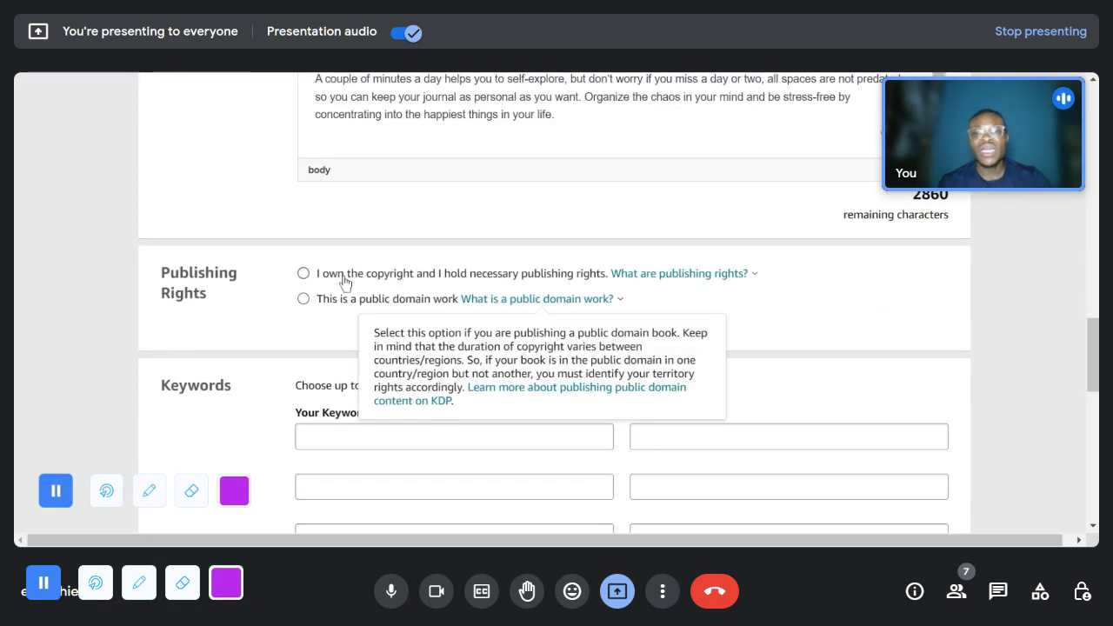
{"action": "left_click", "coordinate": [314, 277]}
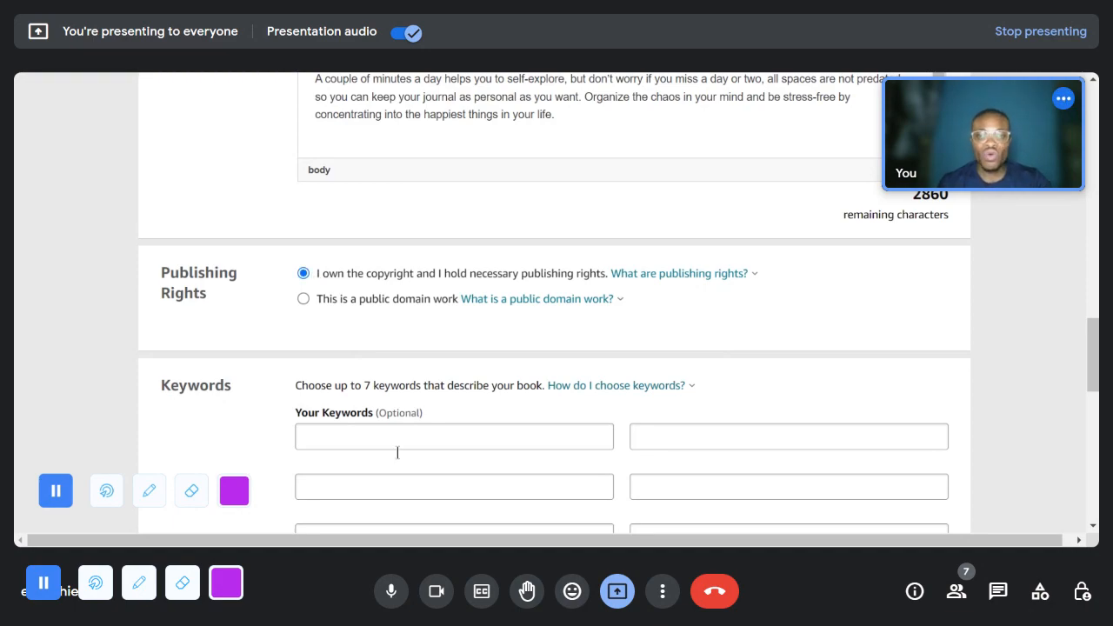
- Enter "journal" and "gratitude" as the book's first two keywords
{"action": "scroll", "coordinate": [578, 300], "scroll_direction": "down", "scroll_amount": 2}
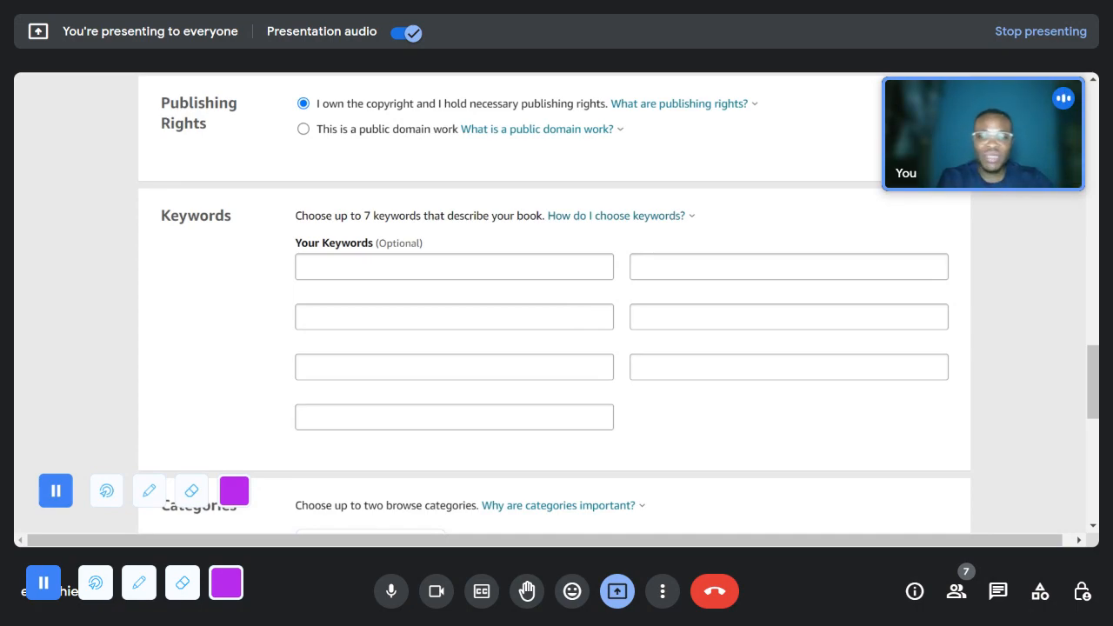
{"action": "scroll", "coordinate": [571, 323], "scroll_direction": "down", "scroll_amount": 1}
{"action": "left_click", "coordinate": [497, 186]}
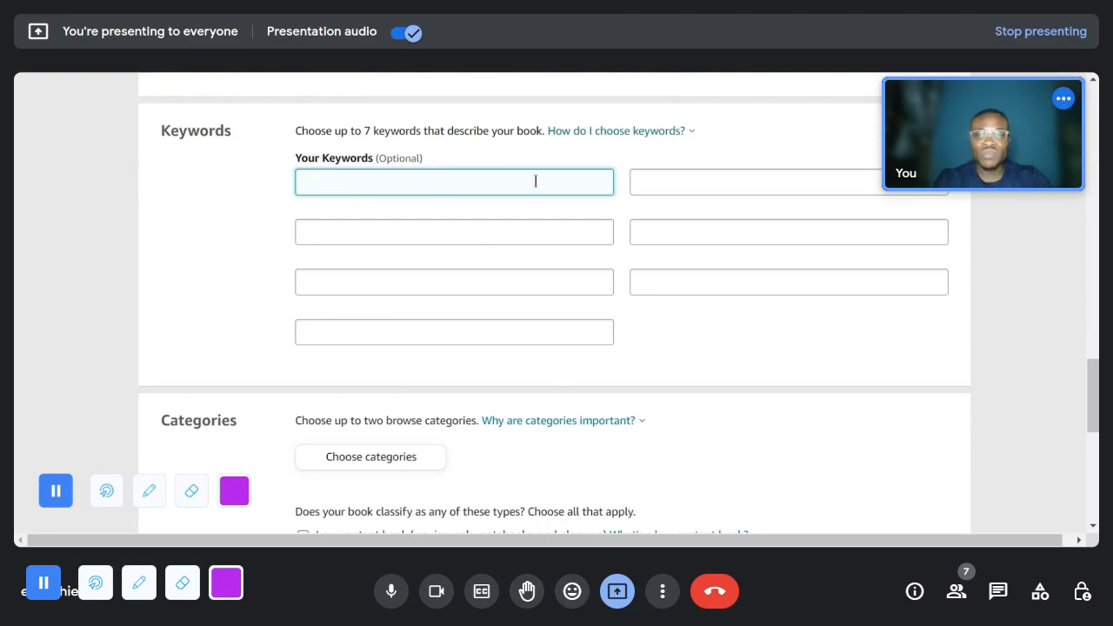
{"action": "type", "text": "journal"}
{"action": "key", "text": "Tab"}
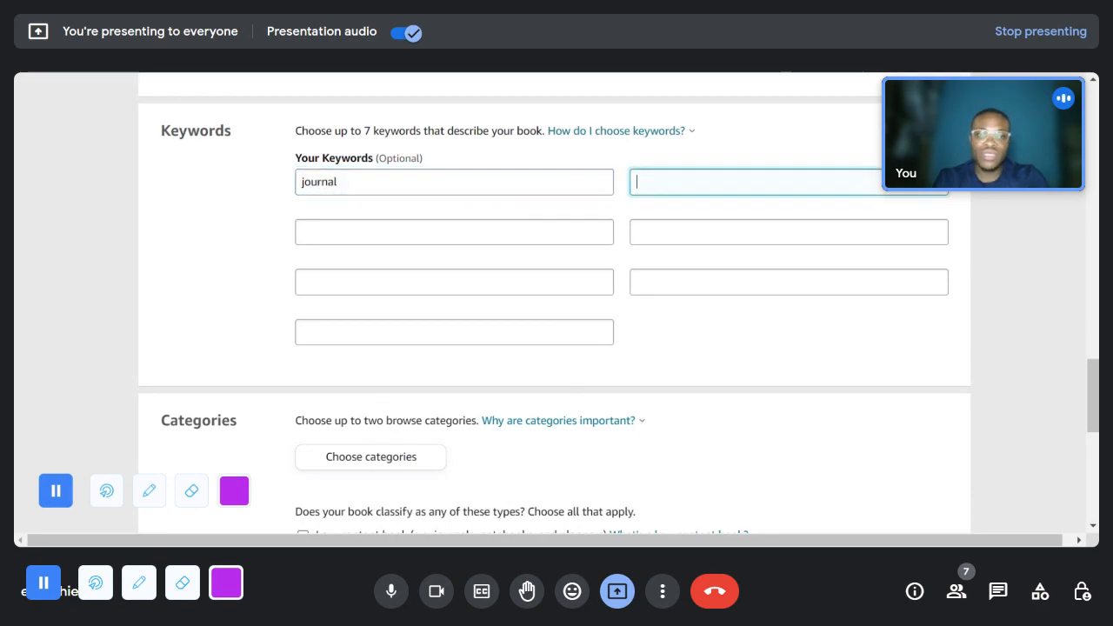
{"action": "type", "text": "gr"}
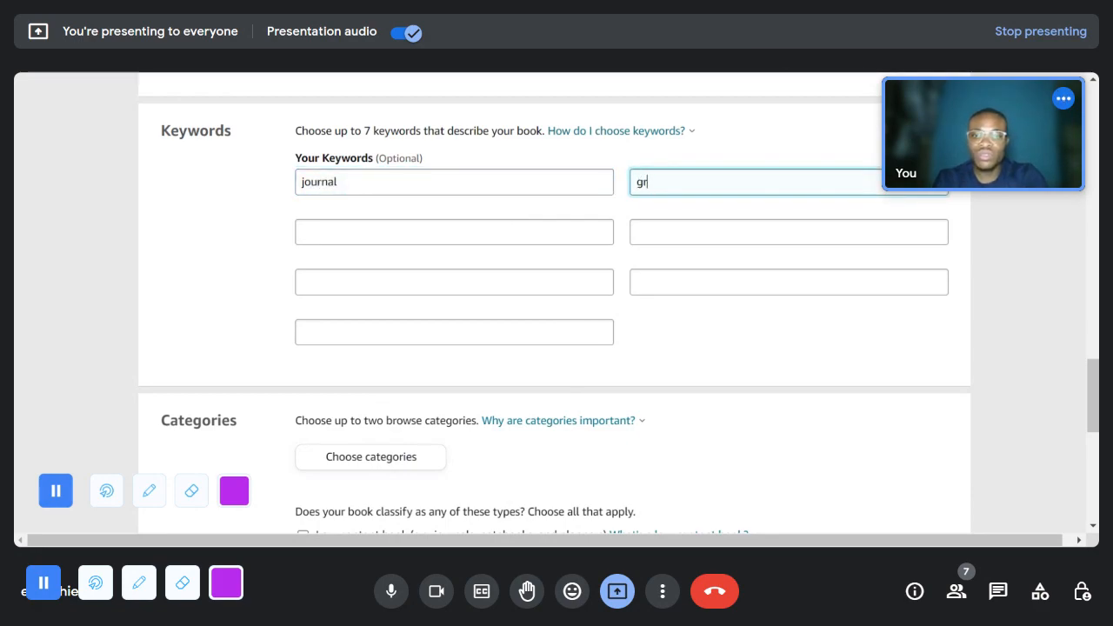
{"action": "type", "text": "atitude"}
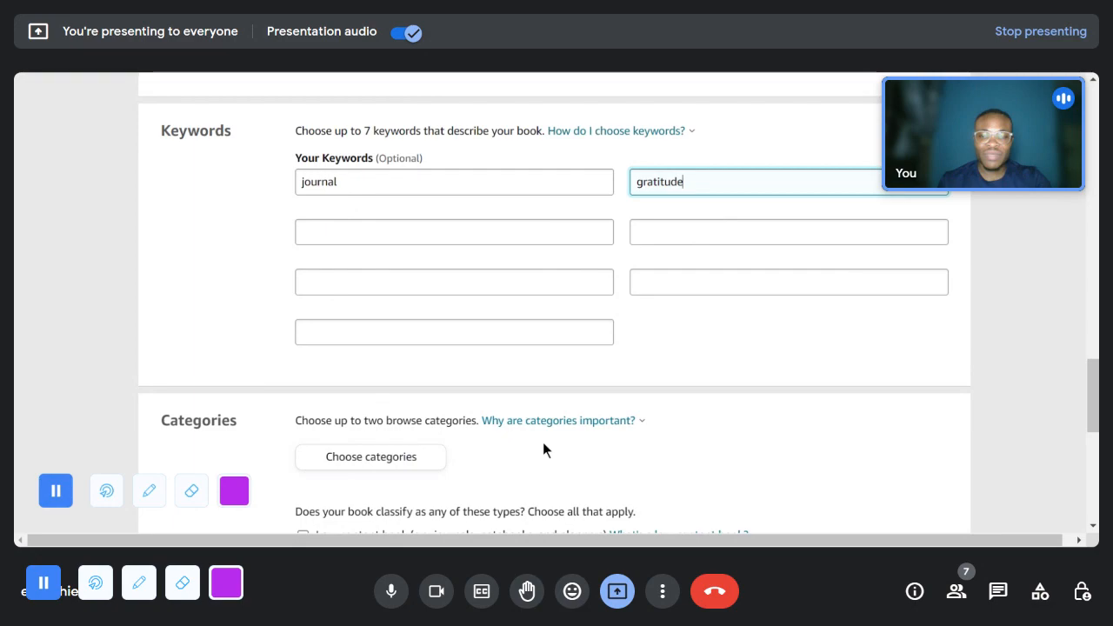
- Select Nonfiction > Body, Mind & Spirit > Mindfulness & Meditation as the book's first browse category
{"action": "left_click", "coordinate": [372, 456]}
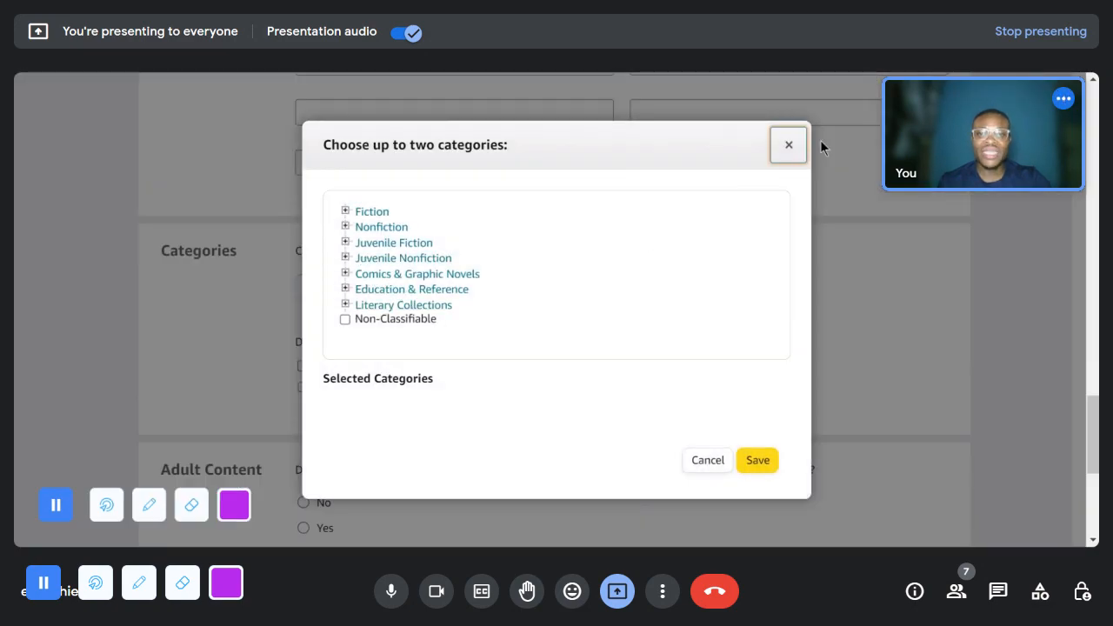
{"action": "left_click", "coordinate": [789, 145]}
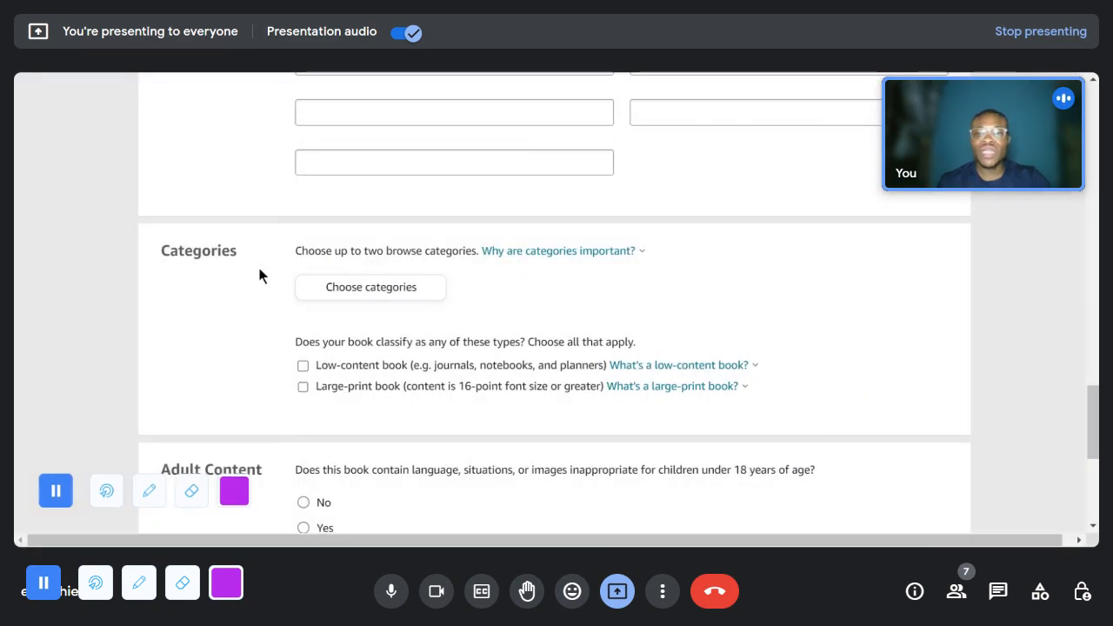
{"action": "left_click", "coordinate": [335, 297]}
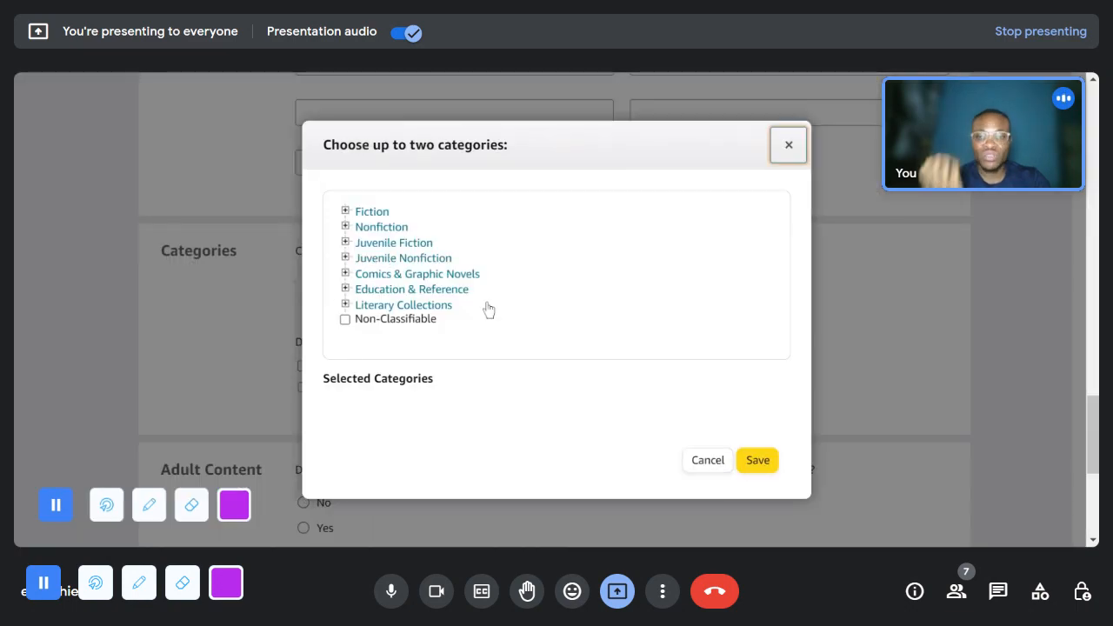
{"action": "left_click", "coordinate": [383, 228]}
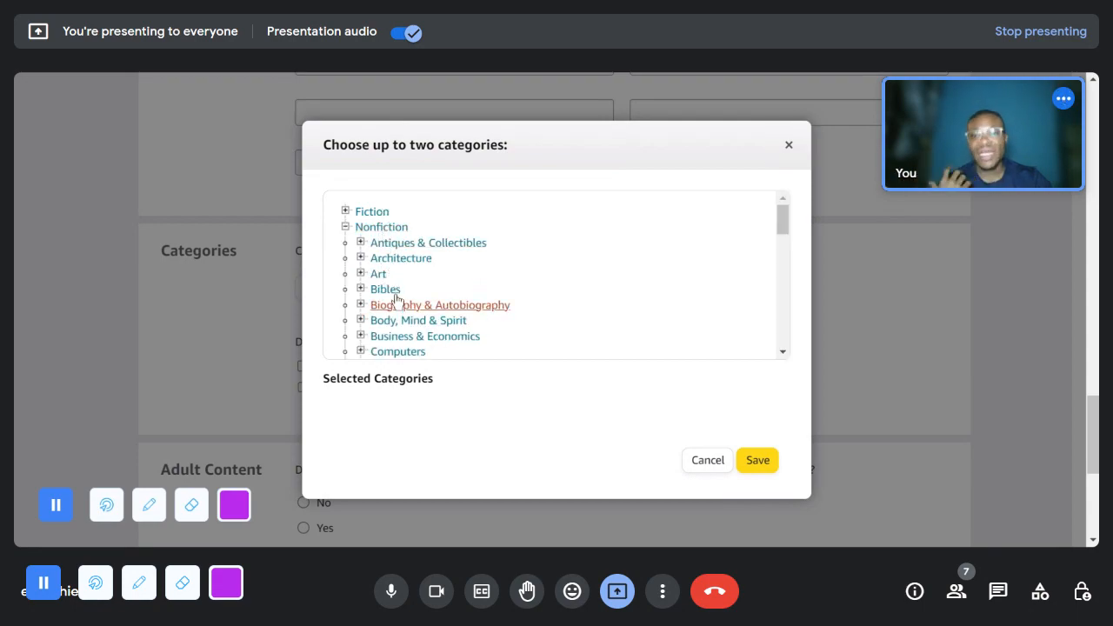
{"action": "scroll", "coordinate": [411, 273], "scroll_direction": "down", "scroll_amount": 1}
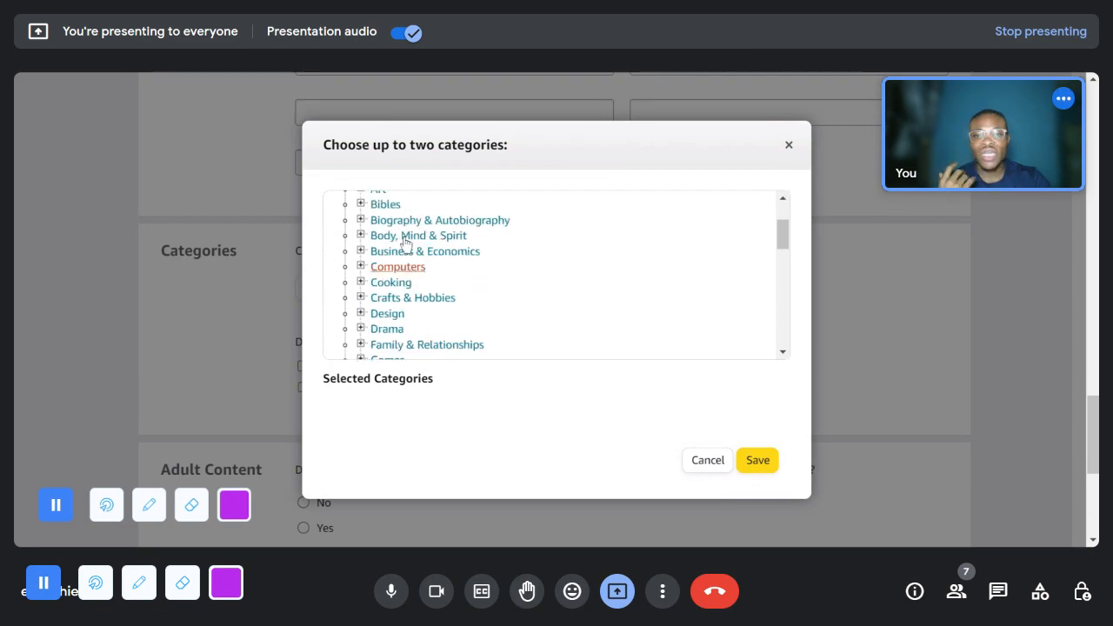
{"action": "left_click", "coordinate": [449, 238]}
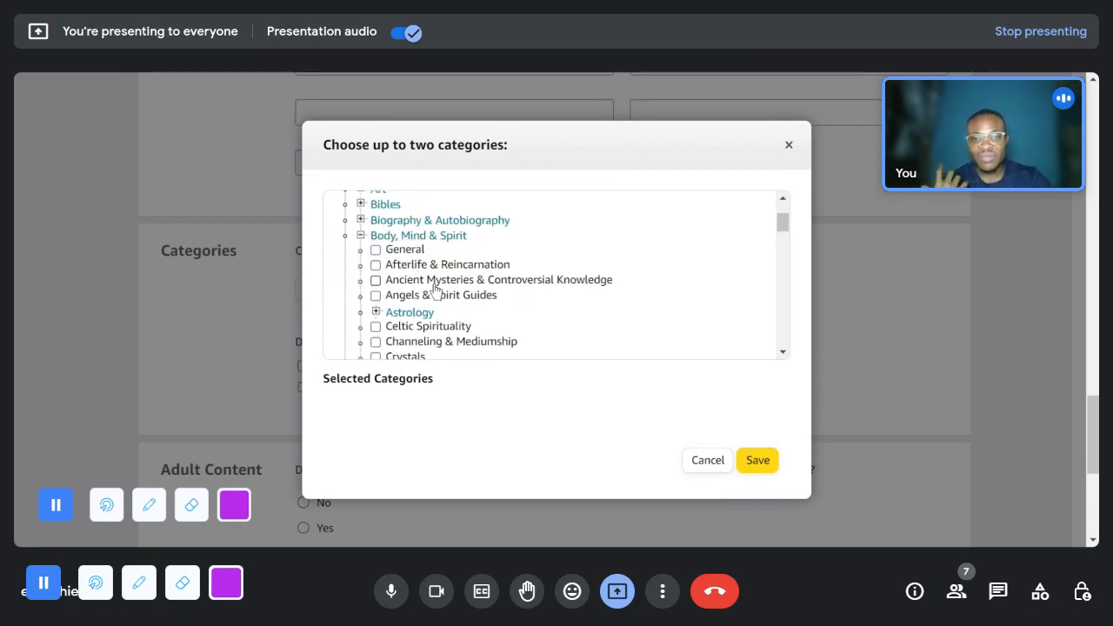
{"action": "scroll", "coordinate": [417, 306], "scroll_direction": "down", "scroll_amount": 3}
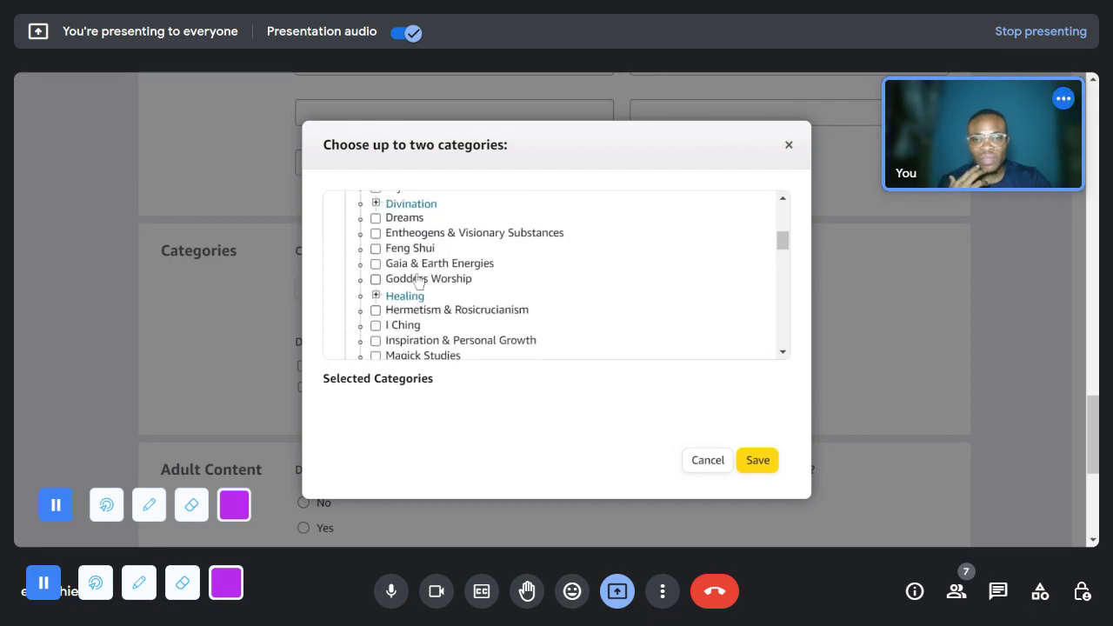
{"action": "scroll", "coordinate": [417, 280], "scroll_direction": "down", "scroll_amount": 2}
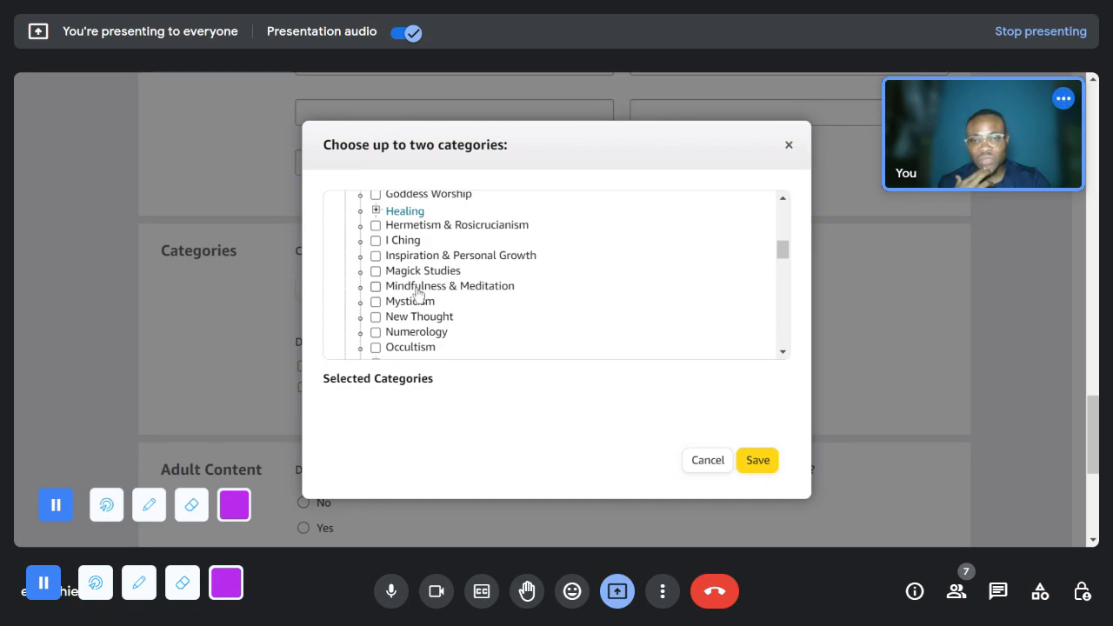
{"action": "left_click", "coordinate": [416, 291]}
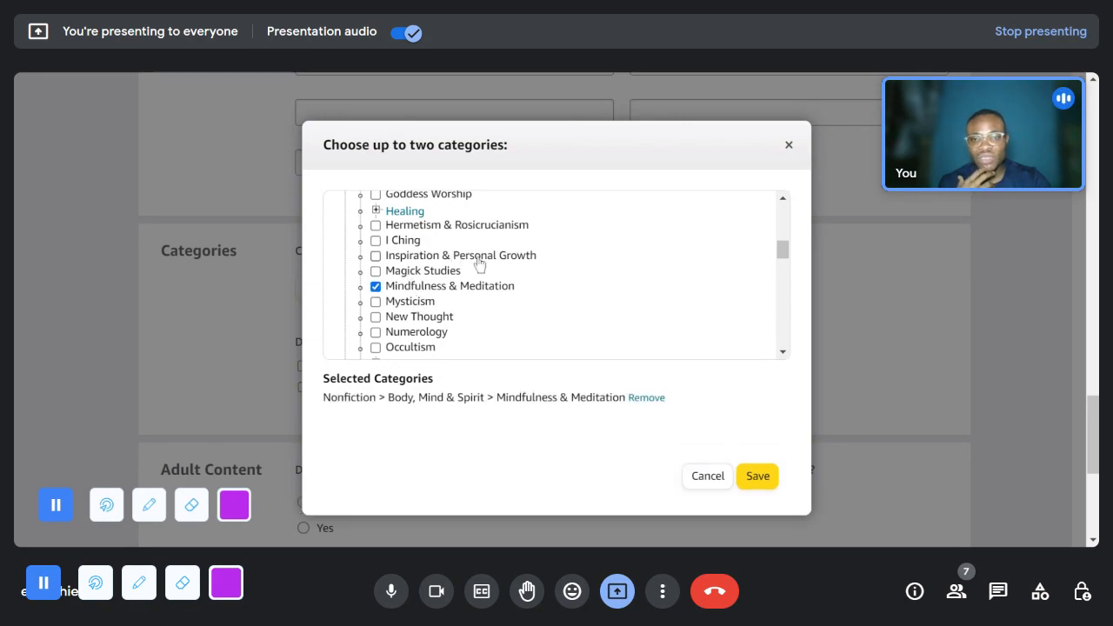
- Add Inspiration & Personal Growth under Body, Mind & Spirit as the second browse category and save the category selection
{"action": "scroll", "coordinate": [473, 300], "scroll_direction": "down", "scroll_amount": 1}
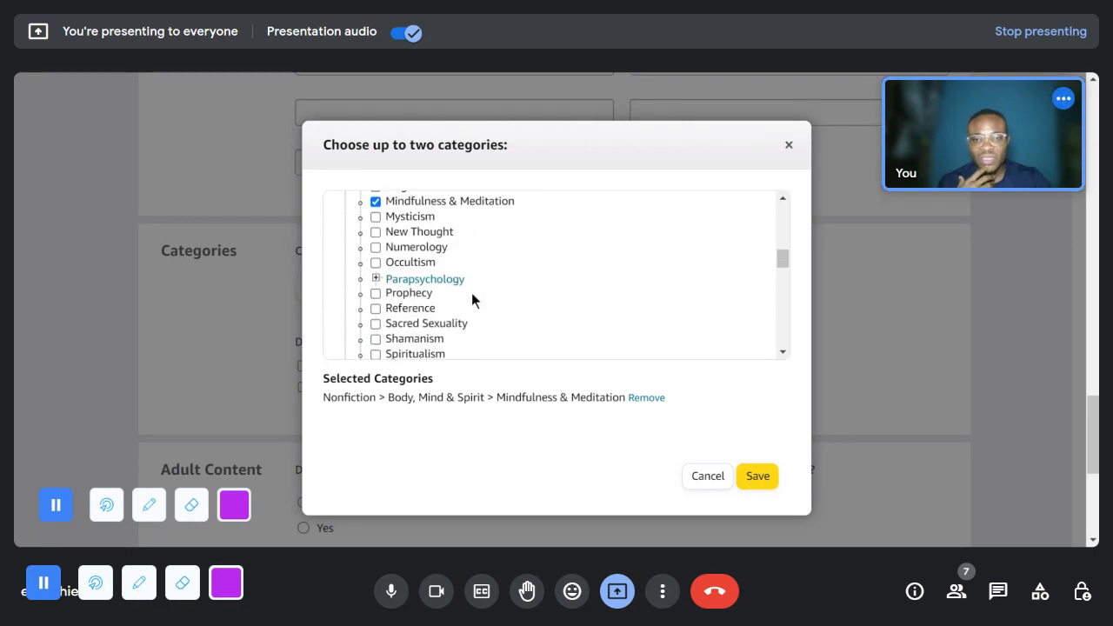
{"action": "scroll", "coordinate": [467, 309], "scroll_direction": "down", "scroll_amount": 1}
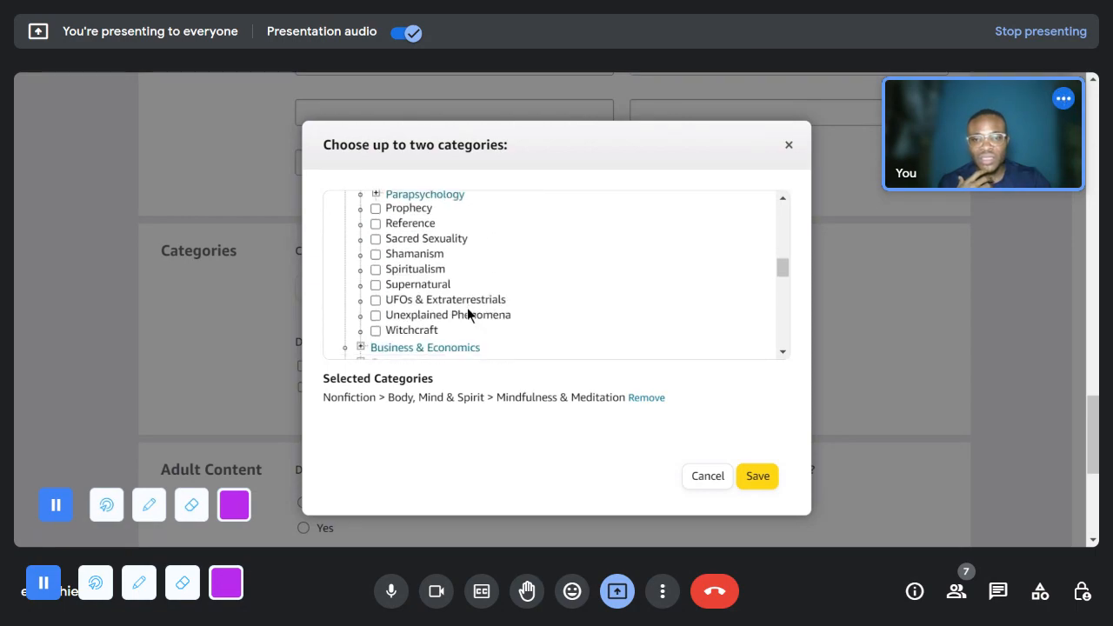
{"action": "scroll", "coordinate": [466, 308], "scroll_direction": "up", "scroll_amount": 2}
{"action": "scroll", "coordinate": [467, 309], "scroll_direction": "up", "scroll_amount": 1}
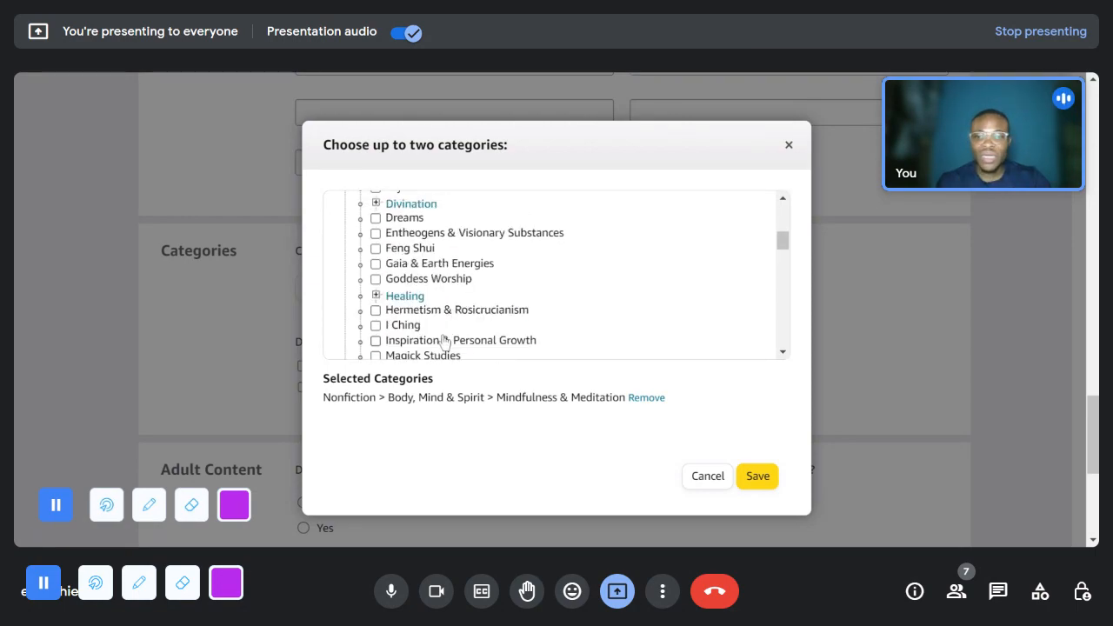
{"action": "left_click", "coordinate": [444, 345]}
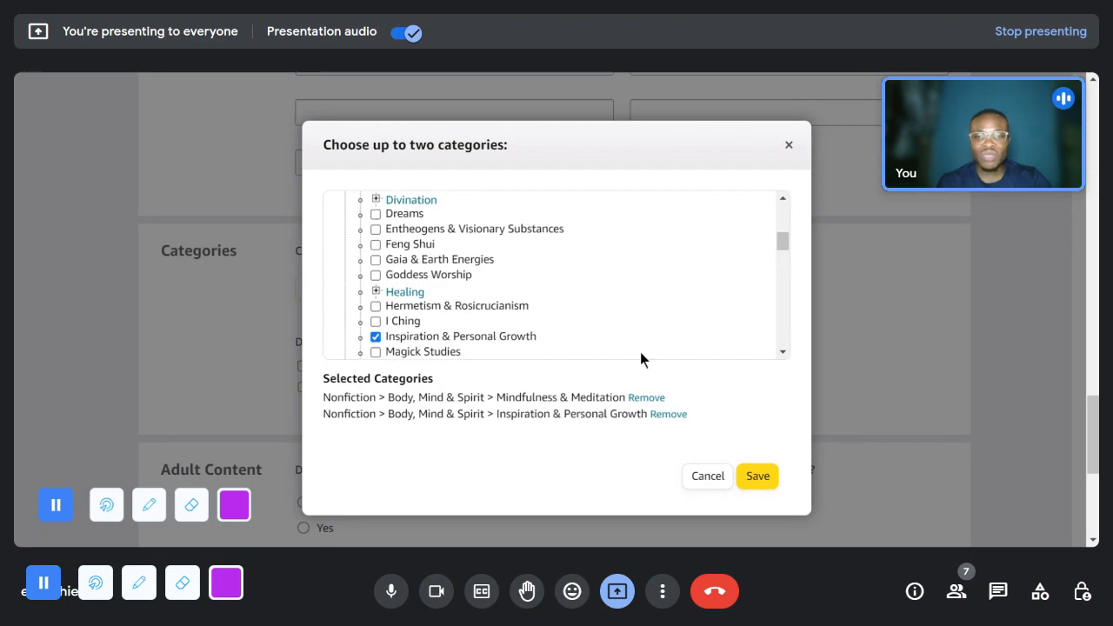
{"action": "scroll", "coordinate": [640, 352], "scroll_direction": "down", "scroll_amount": 2}
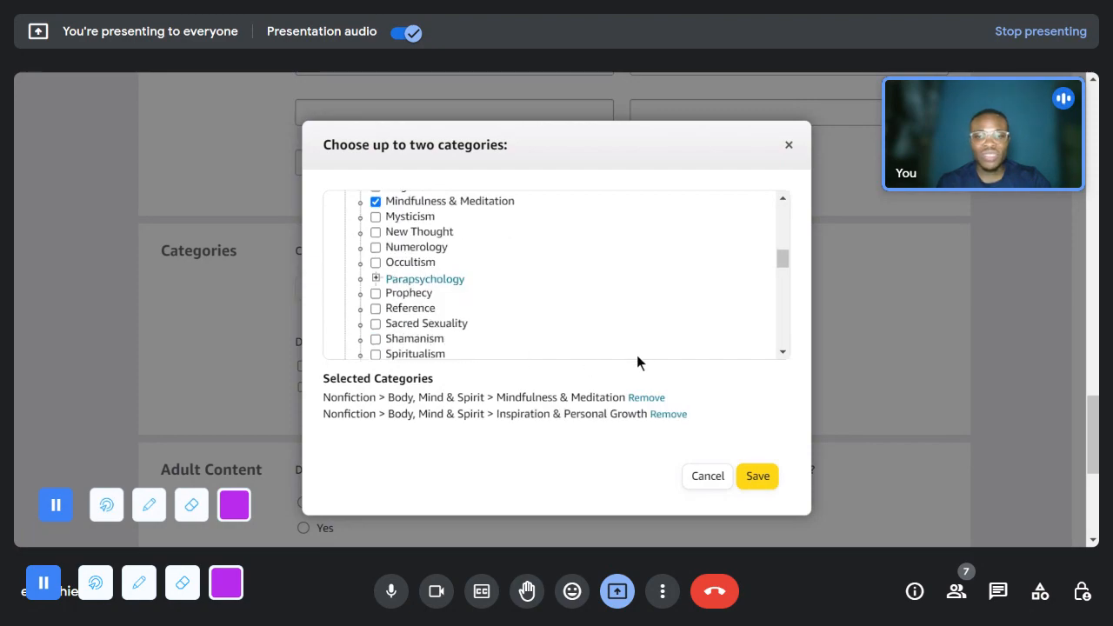
{"action": "left_click", "coordinate": [758, 476]}
- Classify the book as a low-content book and answer No to the adult content question
{"action": "scroll", "coordinate": [380, 357], "scroll_direction": "down", "scroll_amount": 1}
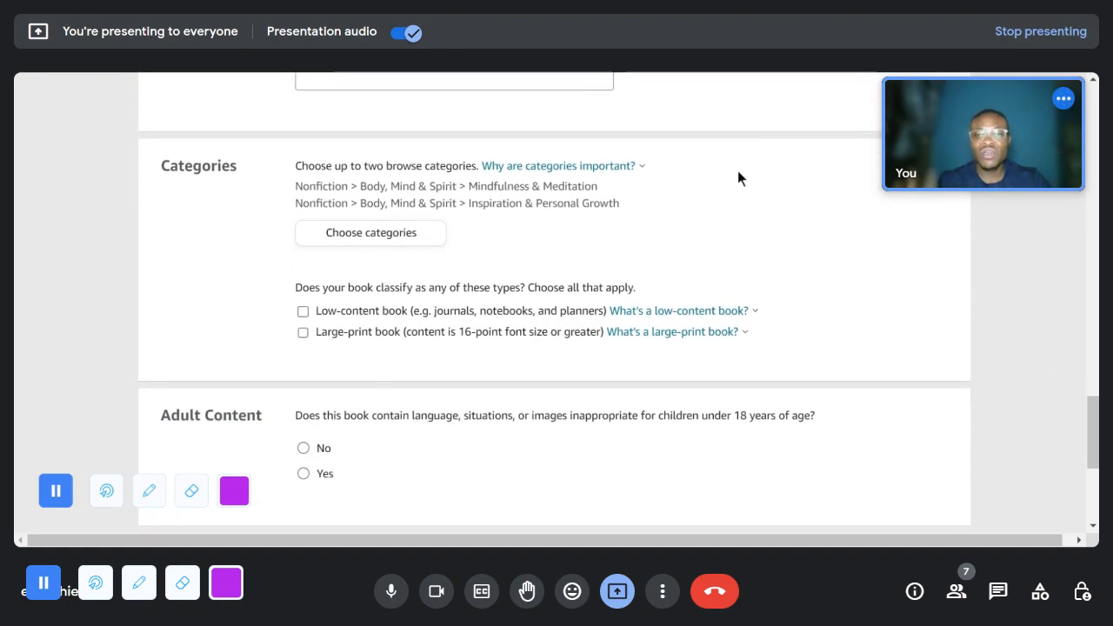
{"action": "left_click", "coordinate": [302, 313]}
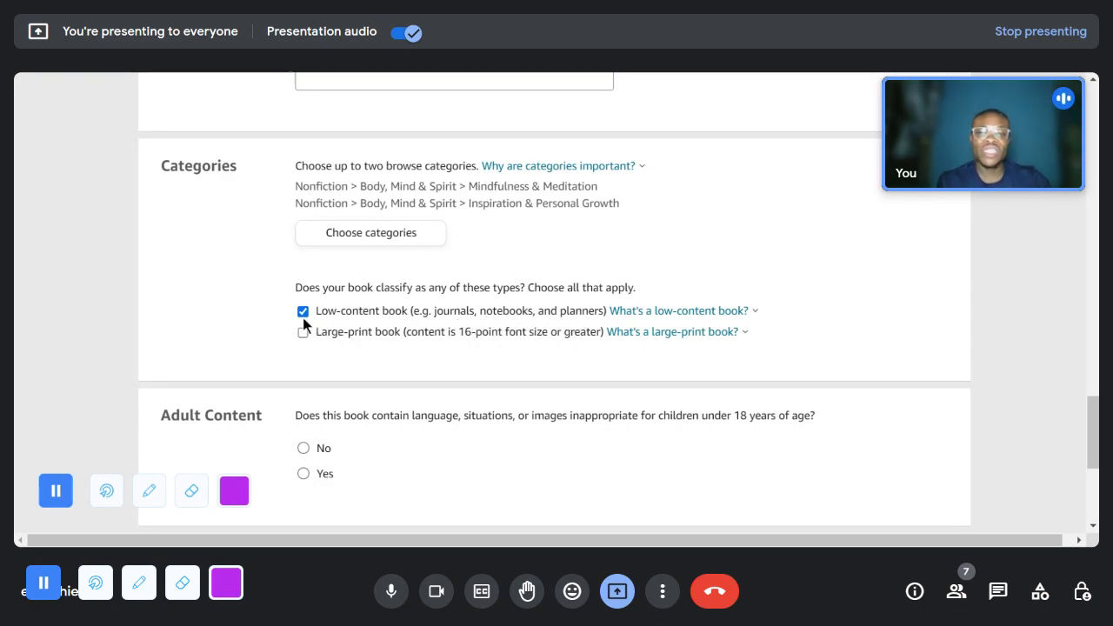
{"action": "scroll", "coordinate": [362, 434], "scroll_direction": "down", "scroll_amount": 1}
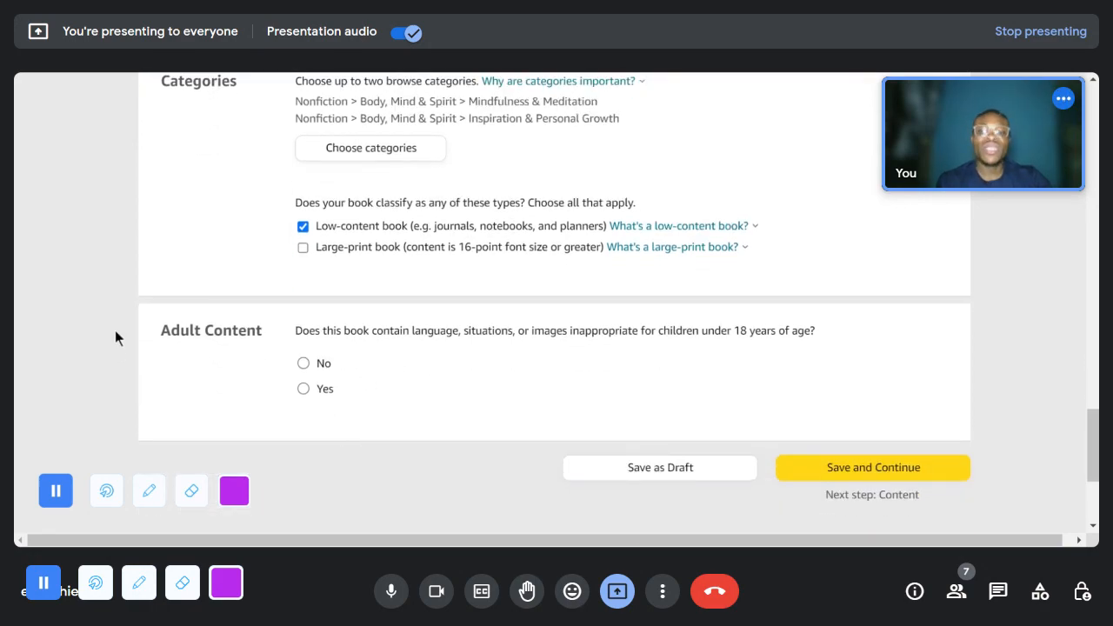
{"action": "left_click", "coordinate": [303, 363]}
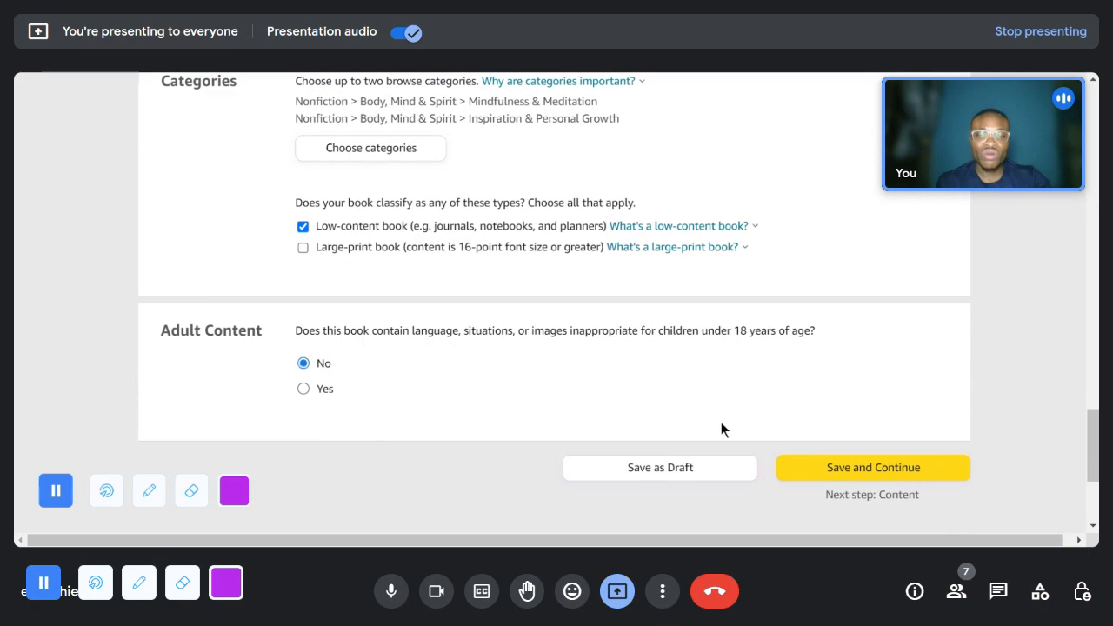
- Save the paperback details and continue to the Paperback Content page
{"action": "left_click", "coordinate": [825, 478]}
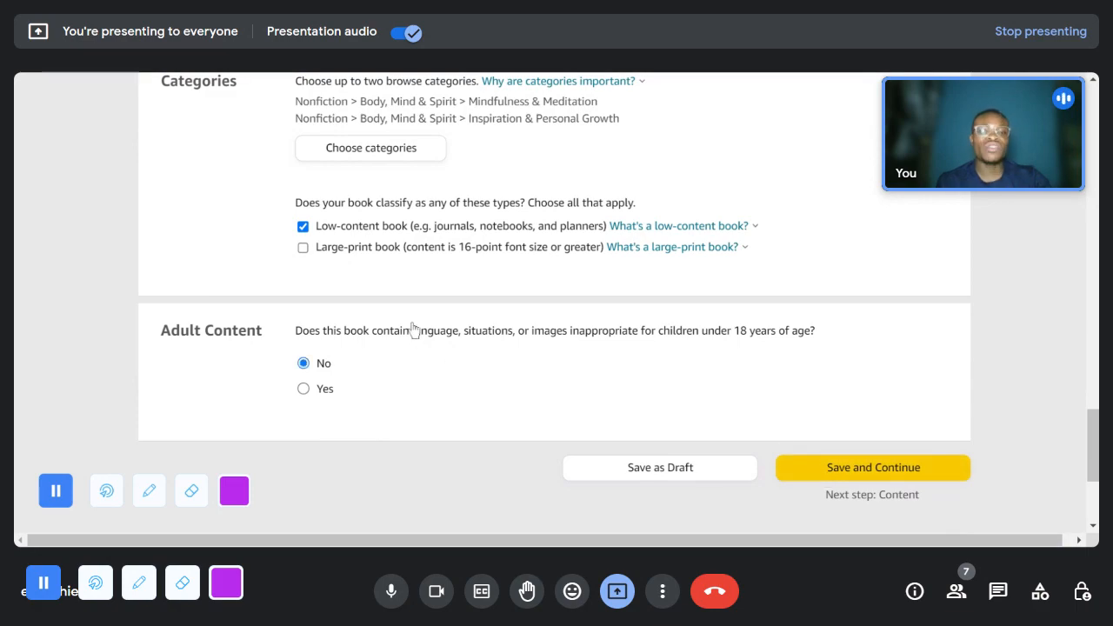
{"action": "scroll", "coordinate": [419, 328], "scroll_direction": "up", "scroll_amount": 7}
{"action": "scroll", "coordinate": [425, 324], "scroll_direction": "up", "scroll_amount": 1}
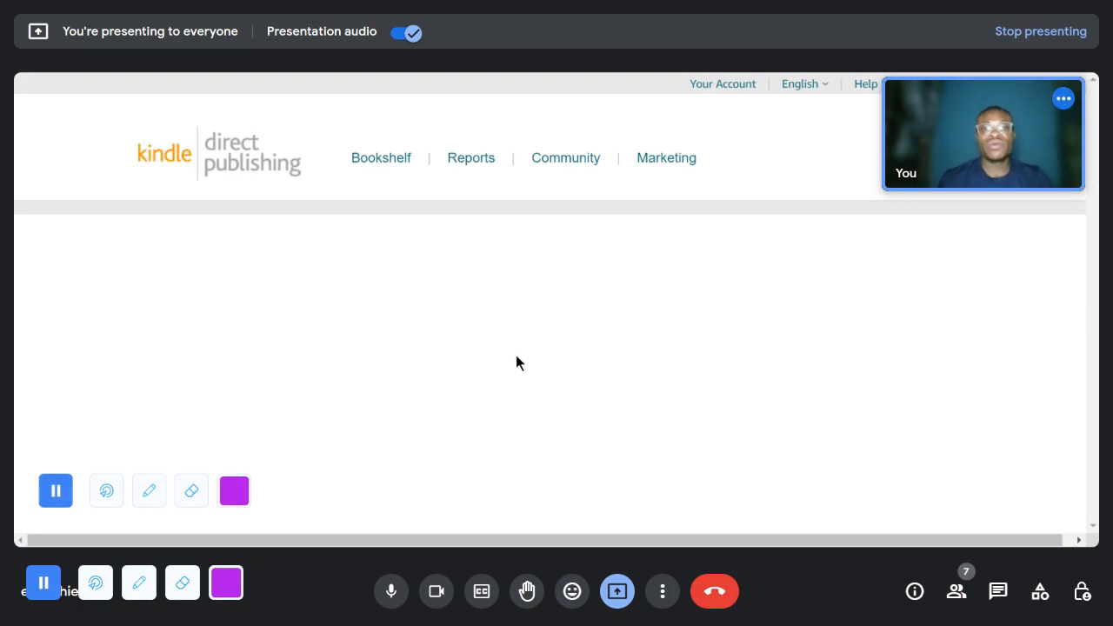
- Review the Print ISBN options and select "Use my own ISBN"
{"action": "scroll", "coordinate": [508, 360], "scroll_direction": "down", "scroll_amount": 2}
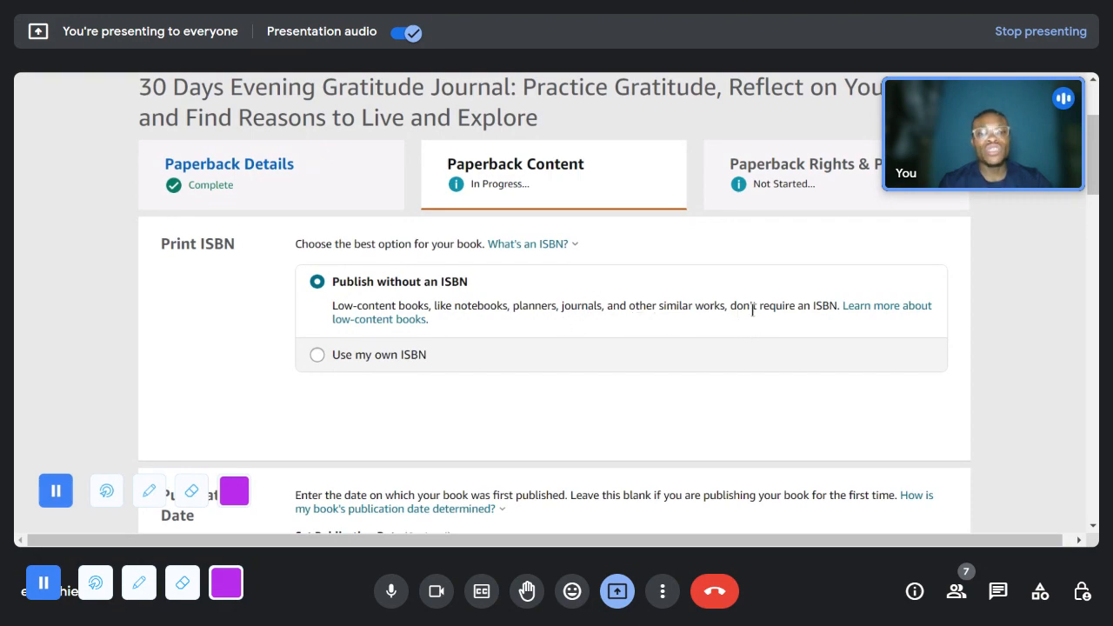
{"action": "left_click_drag", "start_coordinate": [839, 305], "coordinate": [812, 306]}
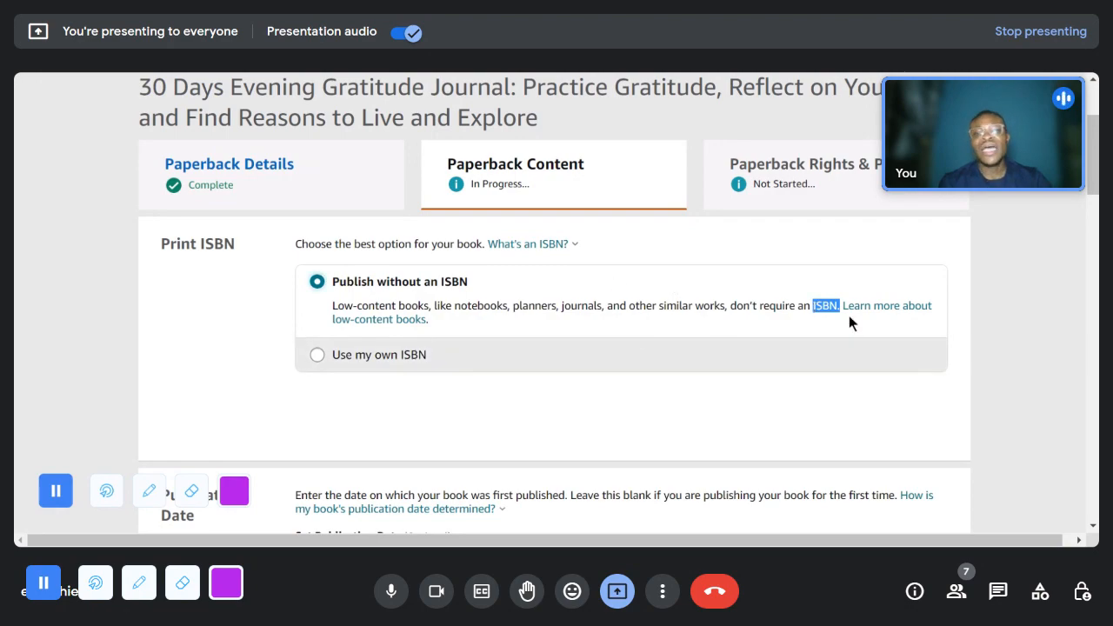
{"action": "left_click", "coordinate": [663, 301]}
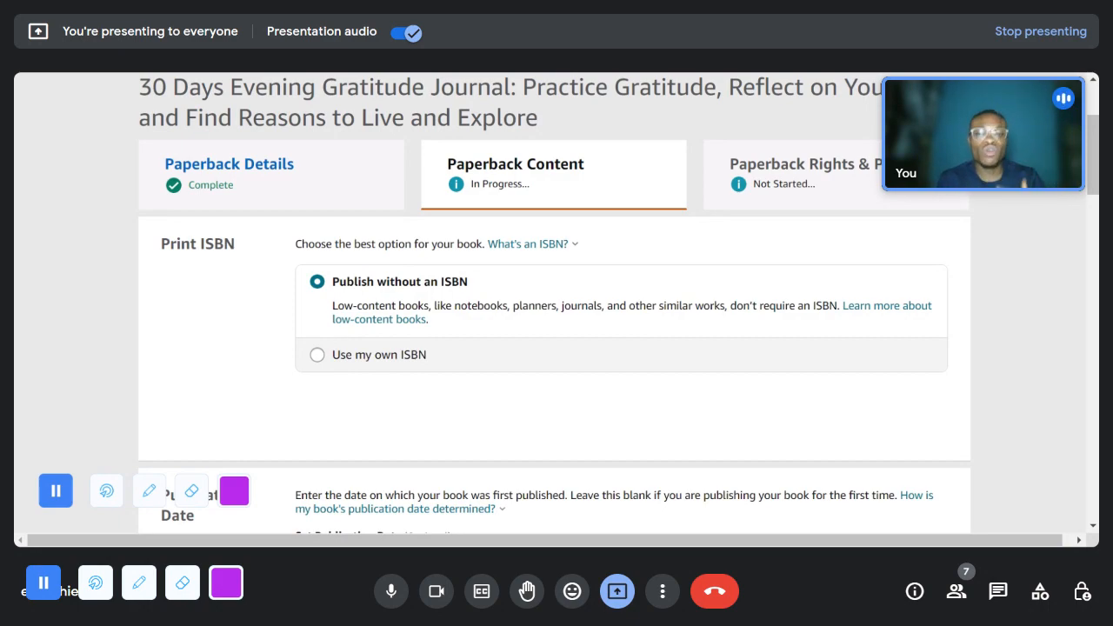
{"action": "left_click", "coordinate": [327, 361]}
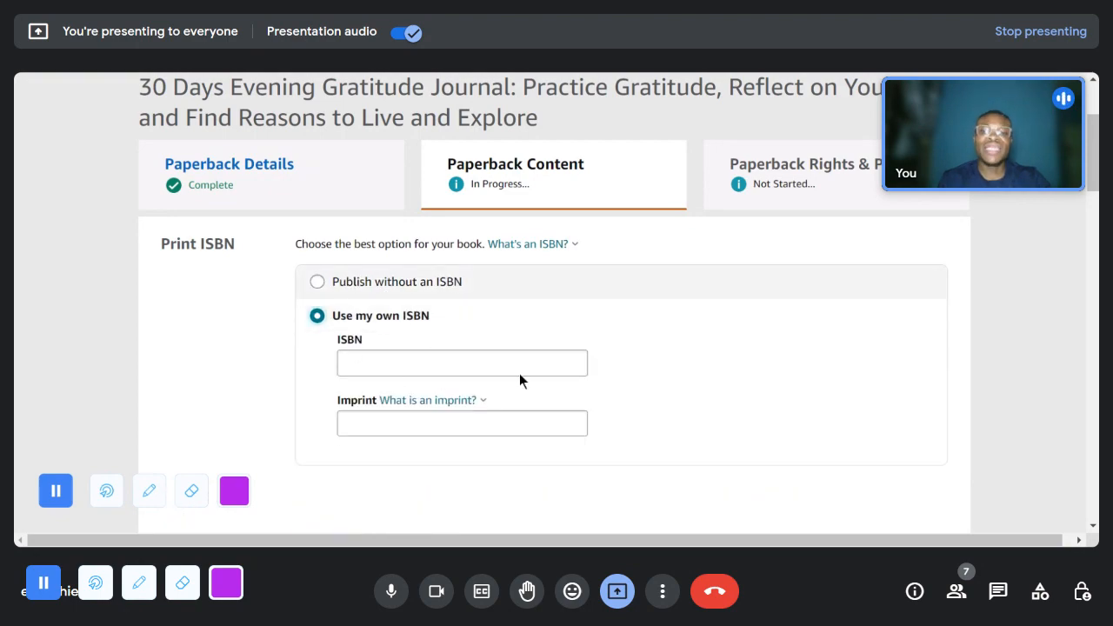
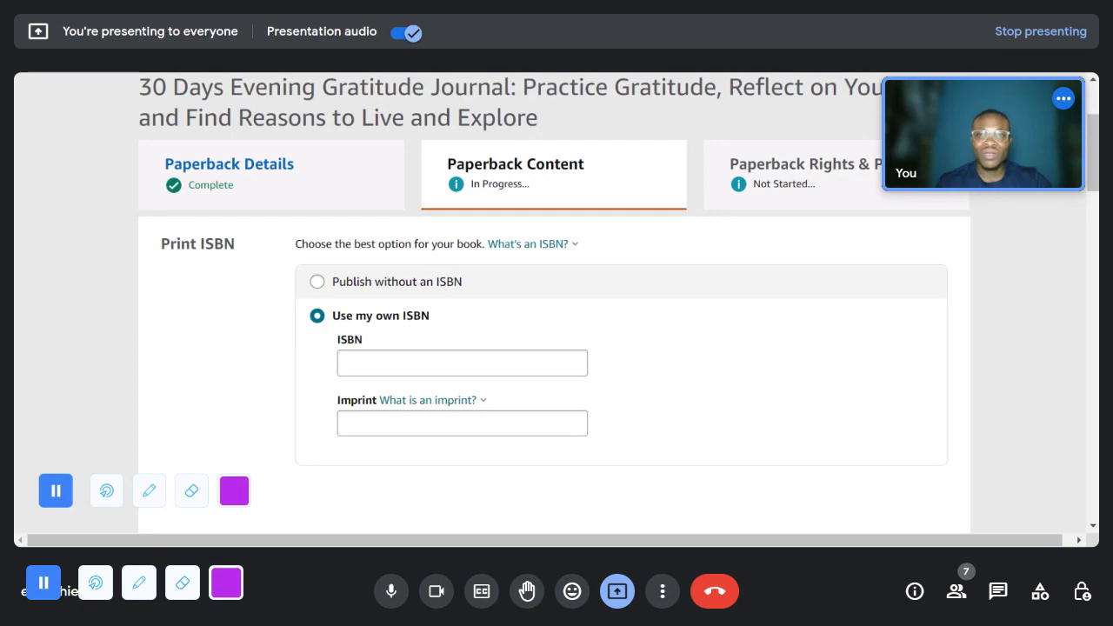
- Switch to the GeneratePlus ISBN generator and generate a random ISBN 13 number
{"action": "key", "text": "ctrl+Tab"}
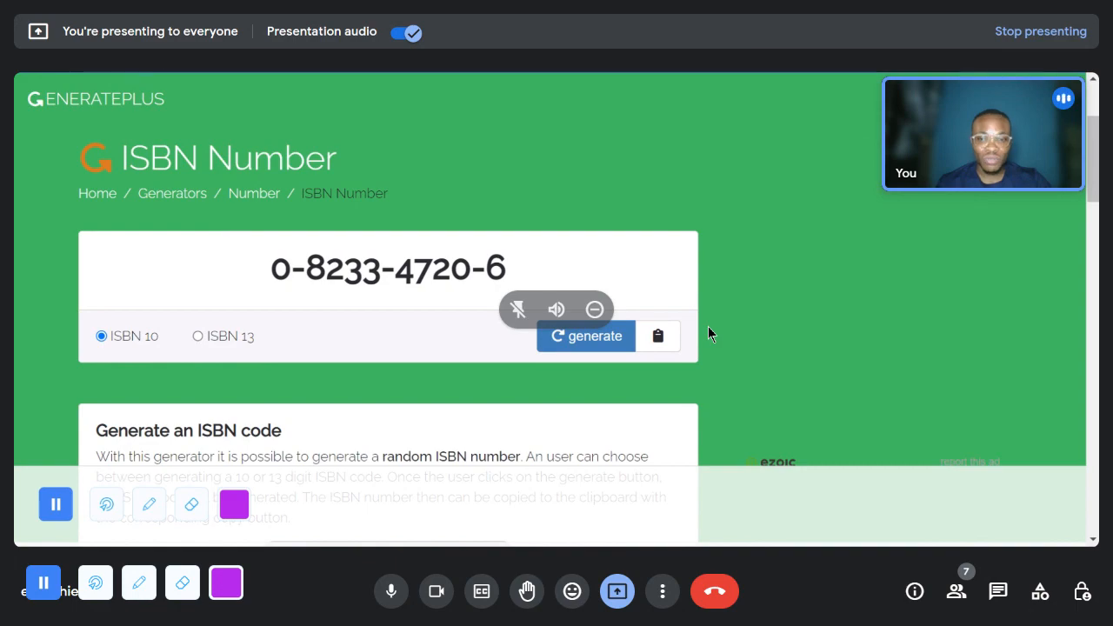
{"action": "left_click", "coordinate": [198, 336]}
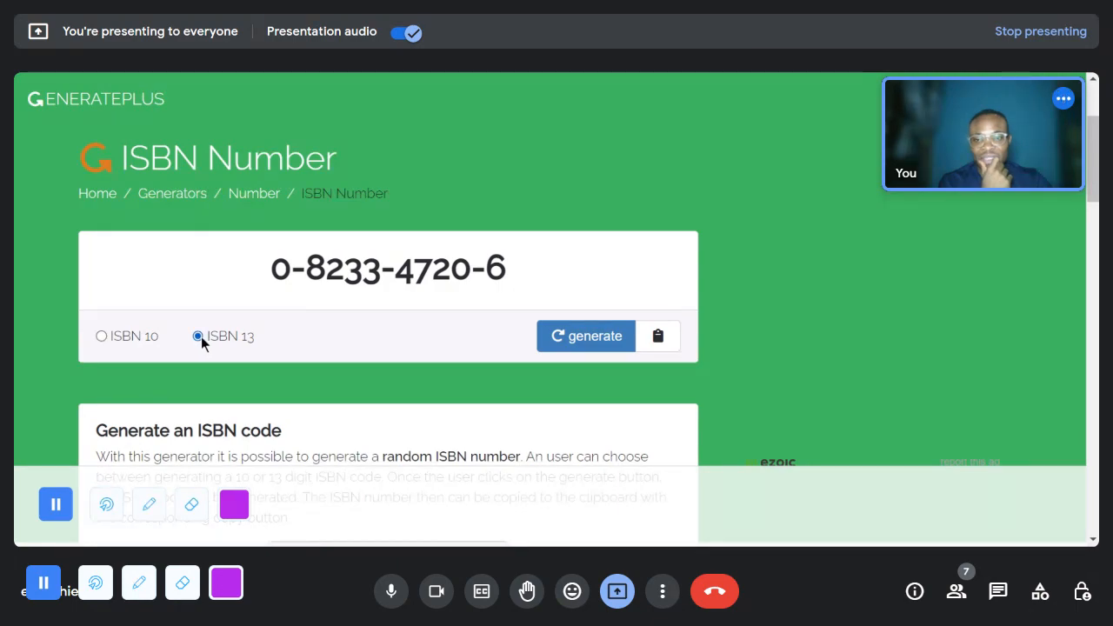
{"action": "left_click", "coordinate": [619, 334]}
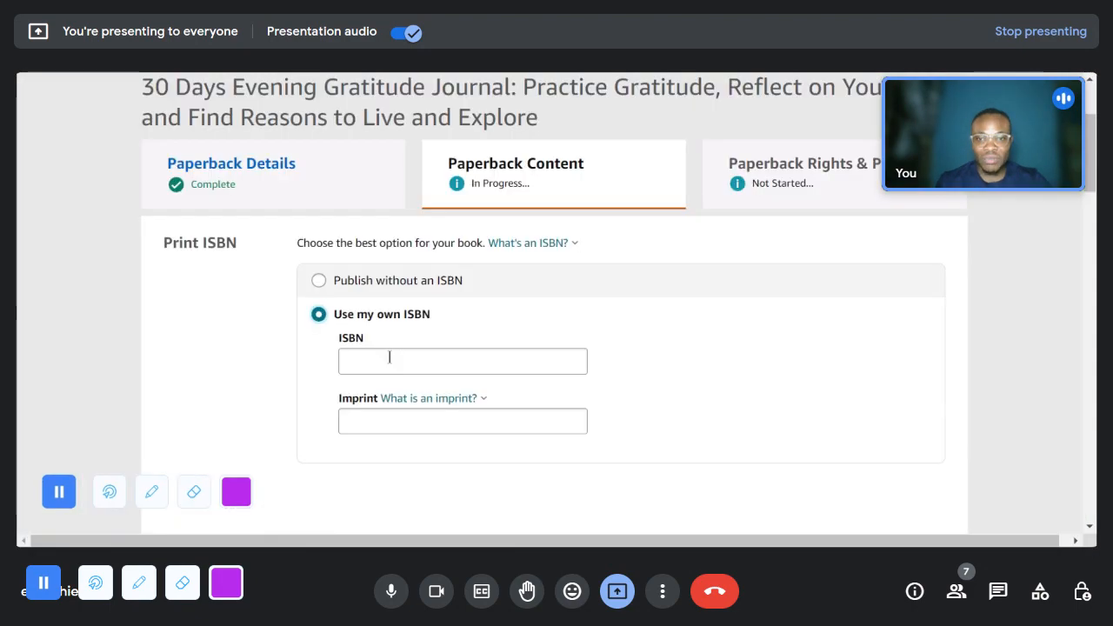
{"action": "left_click", "coordinate": [387, 357]}
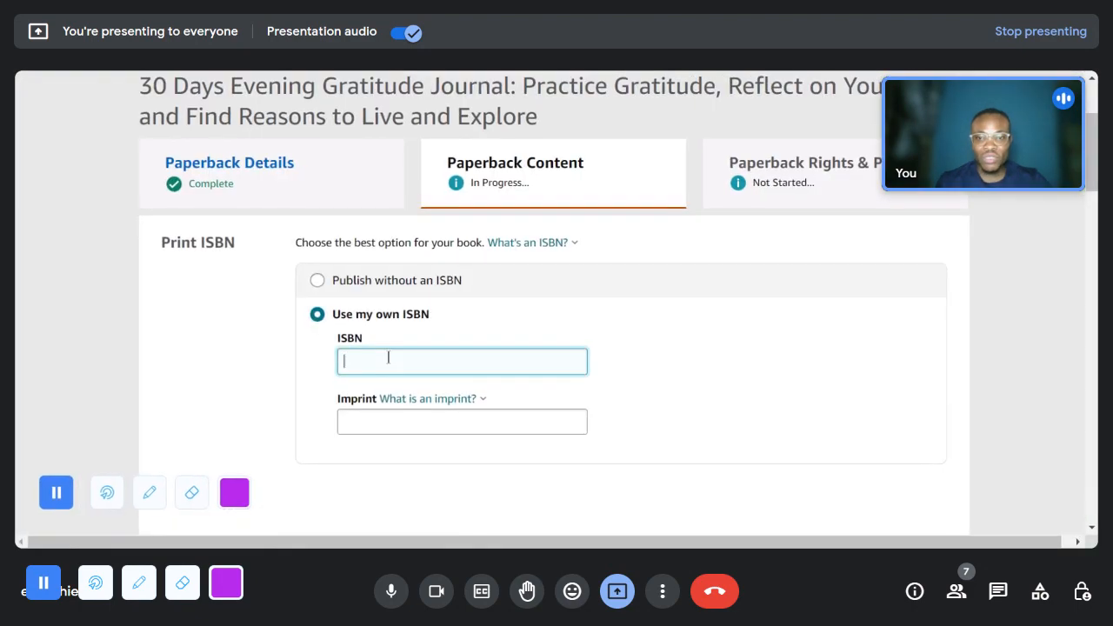
{"action": "type", "text": "9787364902"}
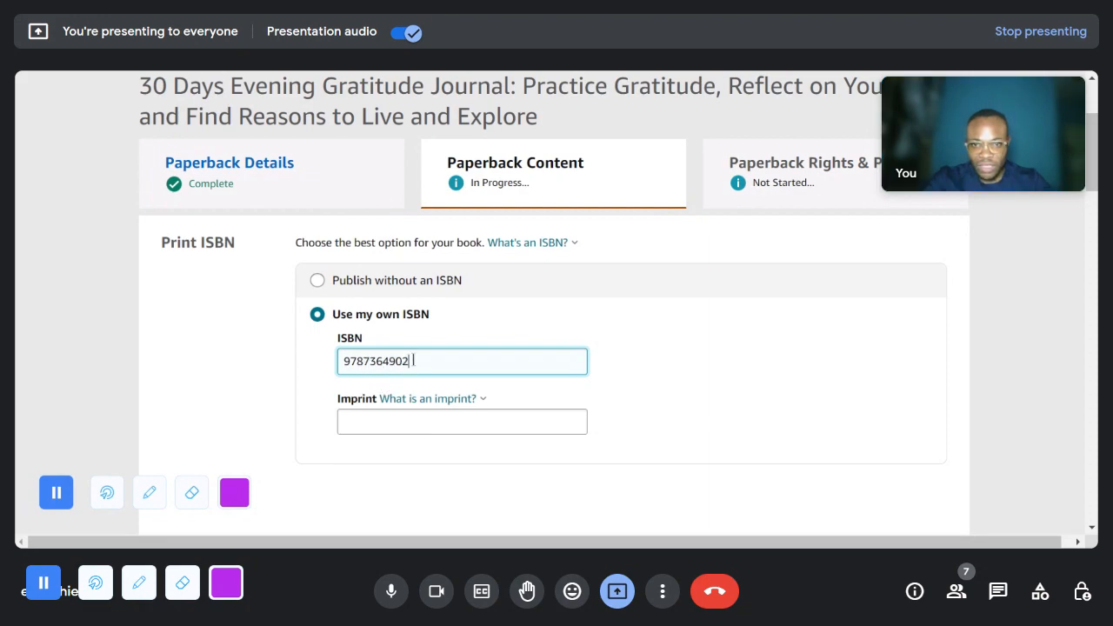
{"action": "type", "text": "245"}
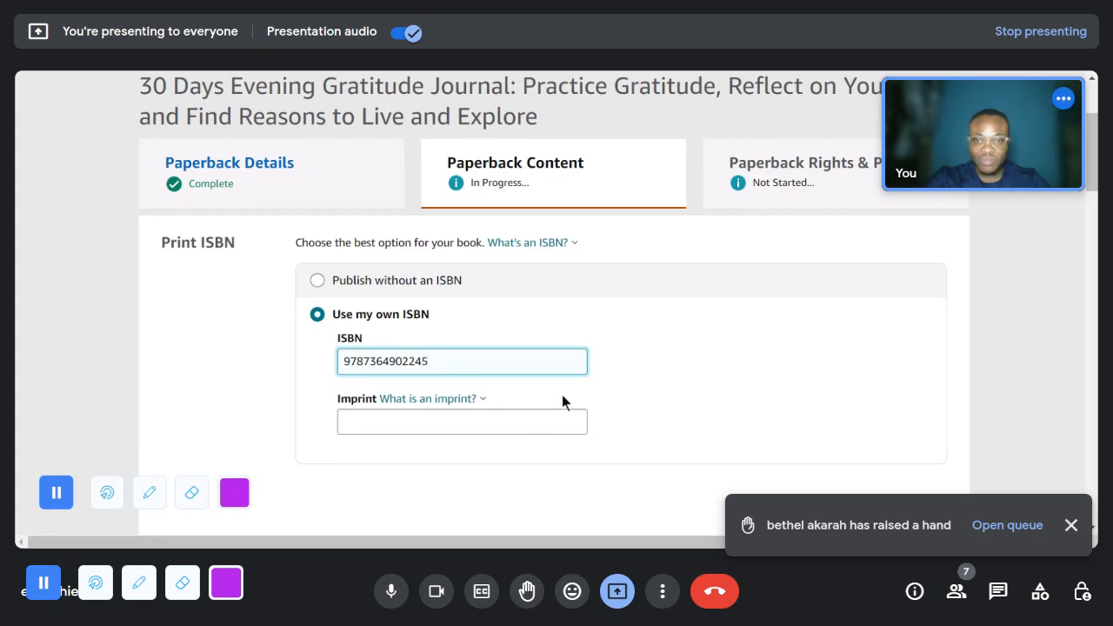
{"action": "left_click", "coordinate": [671, 279]}
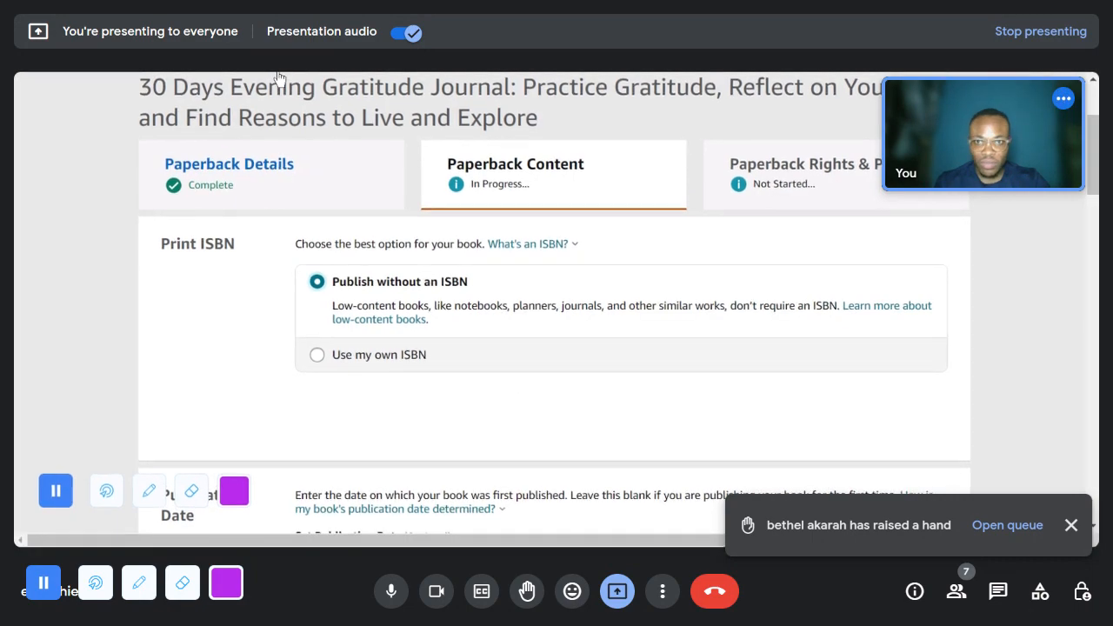
{"action": "left_click", "coordinate": [421, 369]}
- Set the imprint for the book's own ISBN to GratitudePress
{"action": "scroll", "coordinate": [486, 347], "scroll_direction": "down", "scroll_amount": 2}
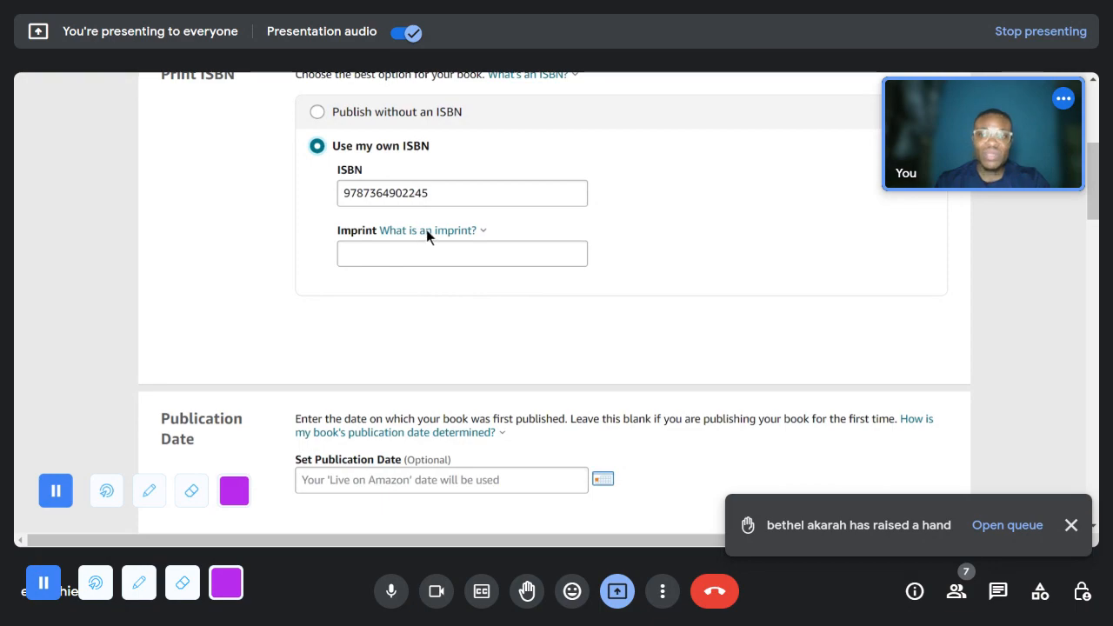
{"action": "left_click", "coordinate": [523, 246]}
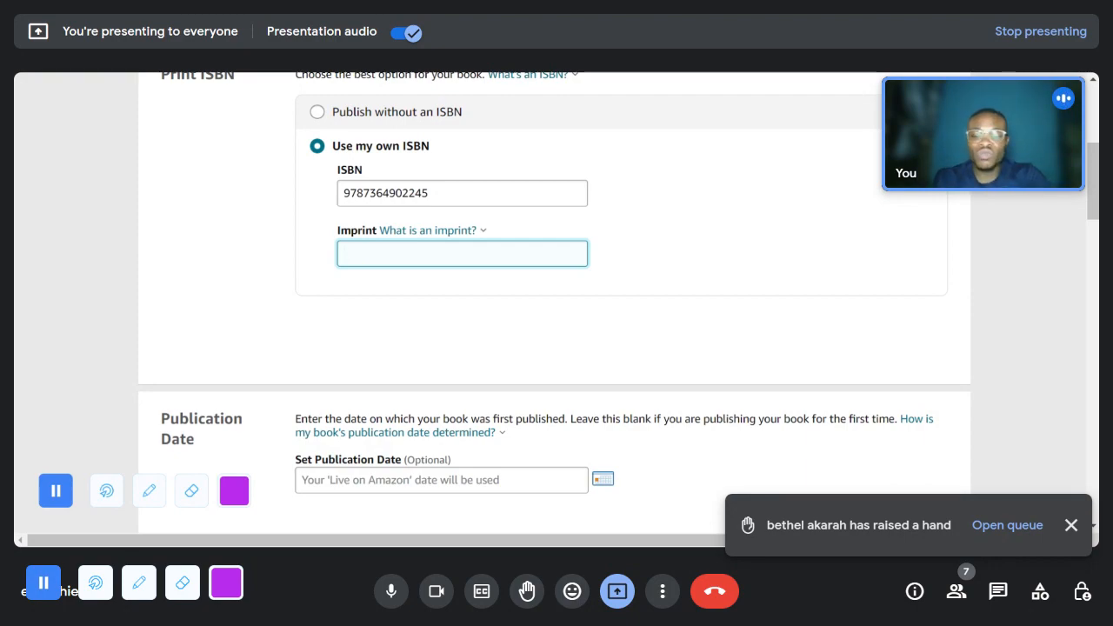
{"action": "type", "text": "Grat"}
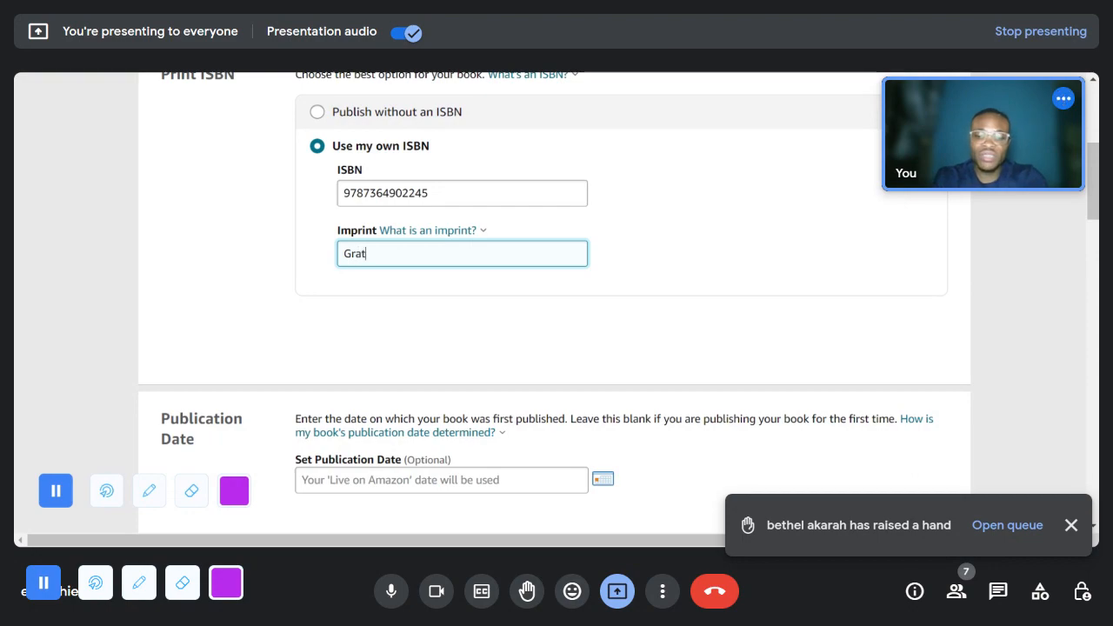
{"action": "type", "text": "itude"}
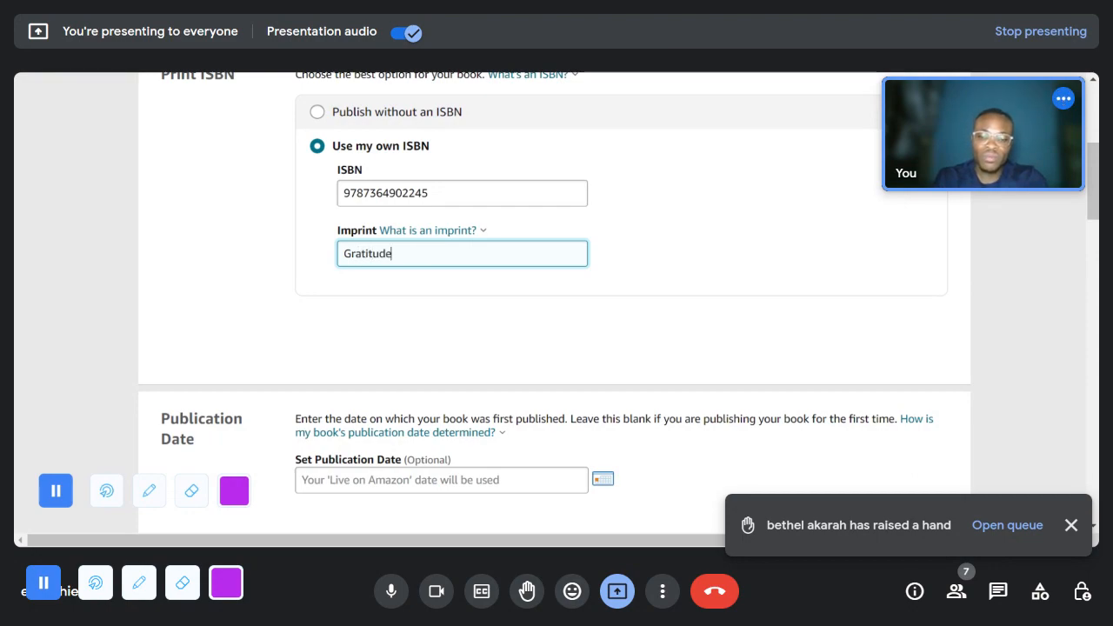
{"action": "type", "text": "Press"}
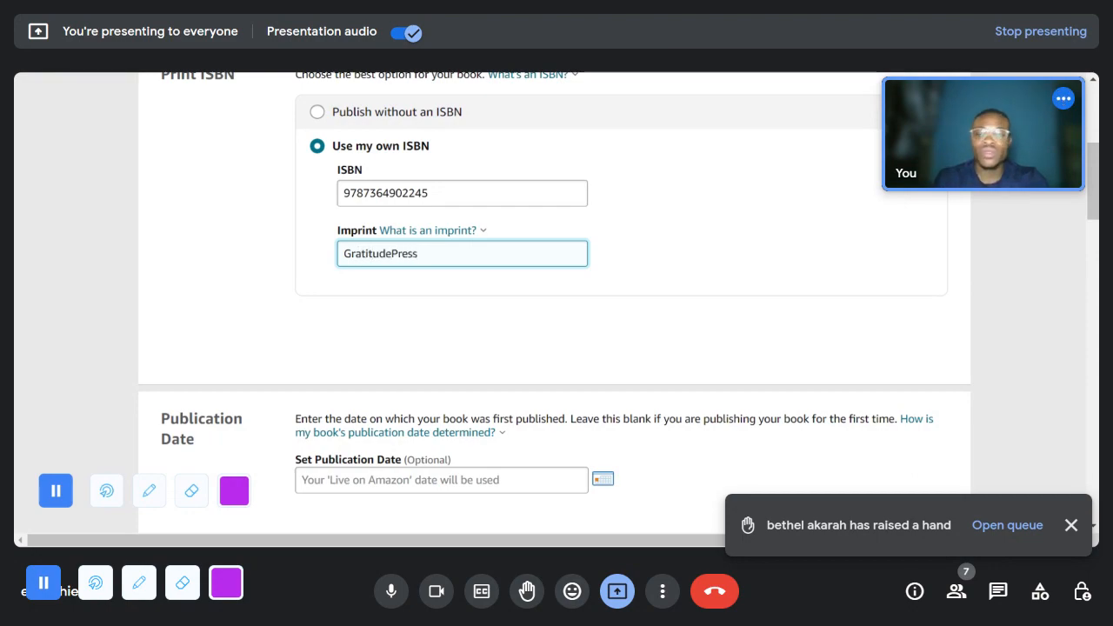
{"action": "left_click", "coordinate": [454, 301]}
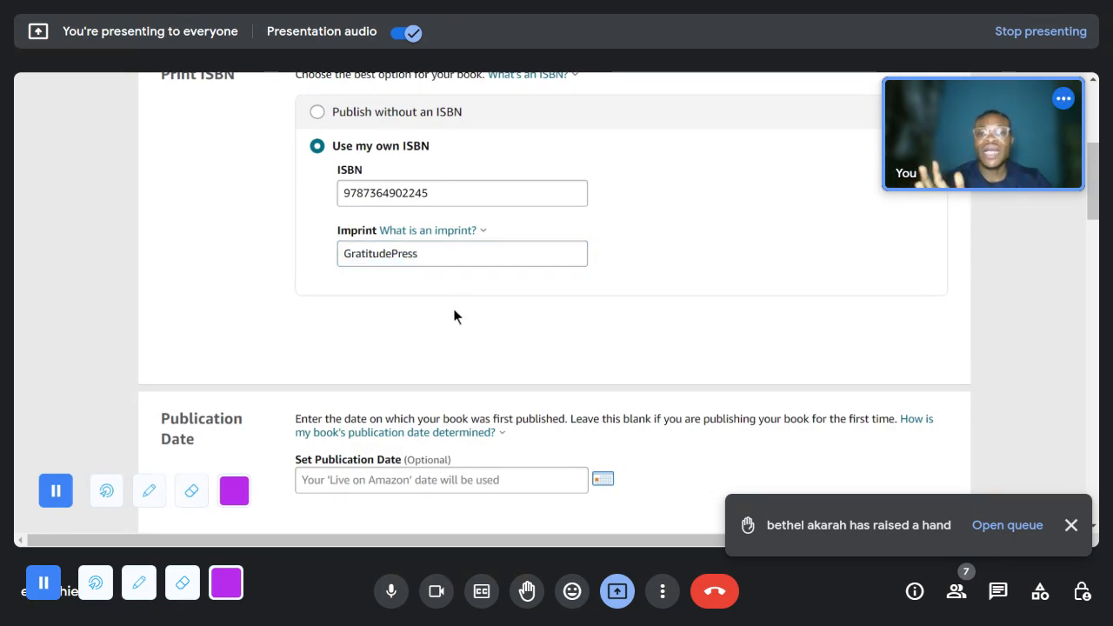
- Review the publication date and print options, covering ink and paper type, trim size, bleed settings and cover finish
{"action": "scroll", "coordinate": [453, 316], "scroll_direction": "down", "scroll_amount": 1}
{"action": "scroll", "coordinate": [454, 317], "scroll_direction": "down", "scroll_amount": 5}
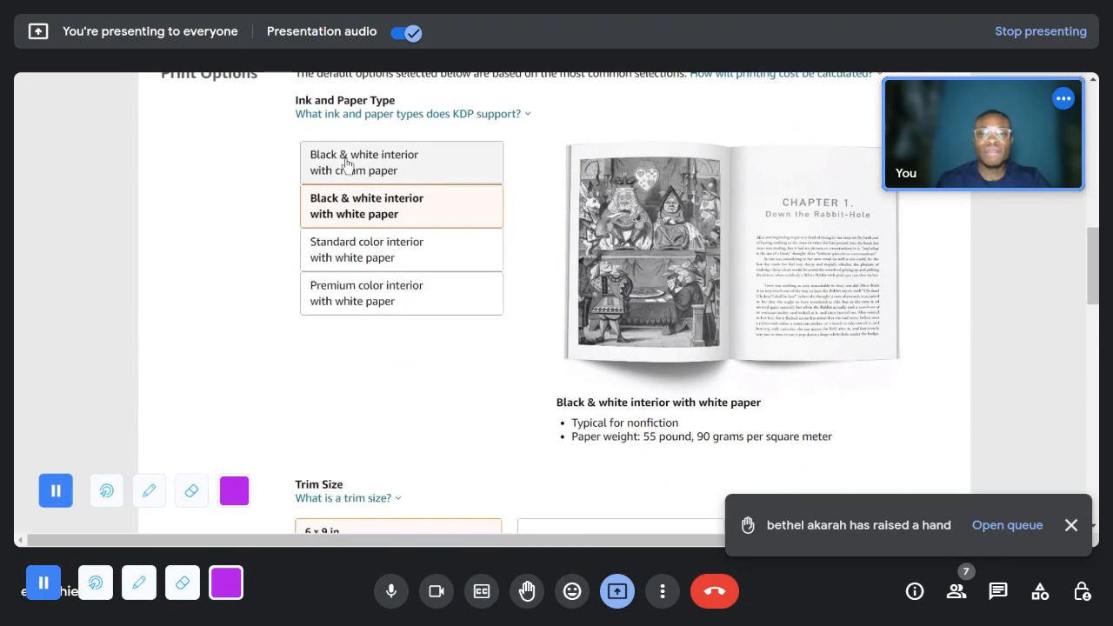
{"action": "scroll", "coordinate": [344, 272], "scroll_direction": "up", "scroll_amount": 7}
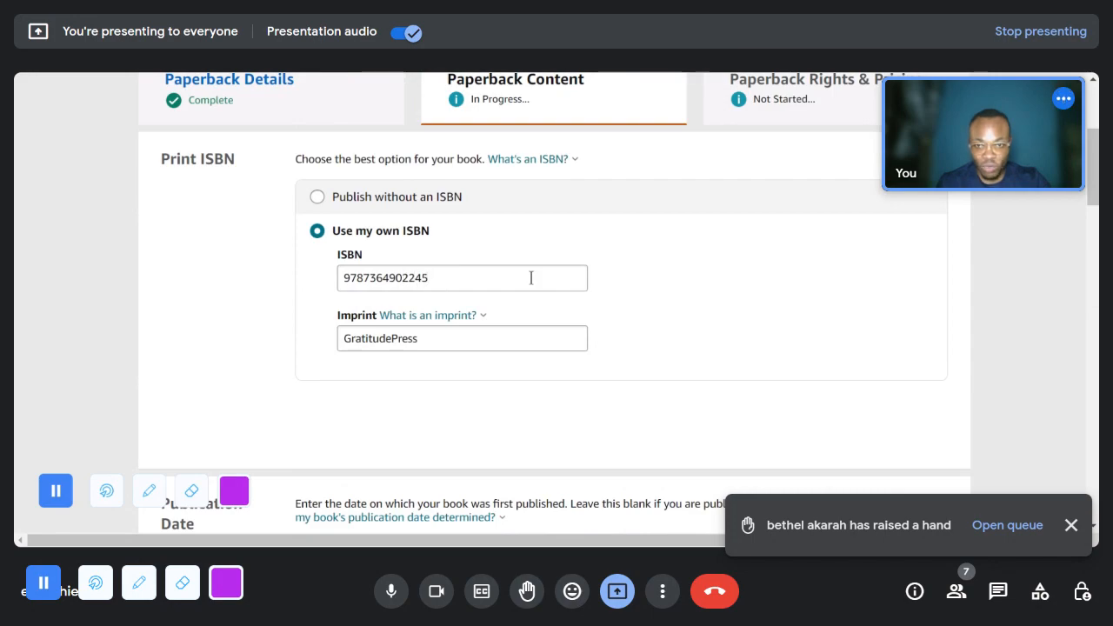
{"action": "scroll", "coordinate": [487, 281], "scroll_direction": "down", "scroll_amount": 5}
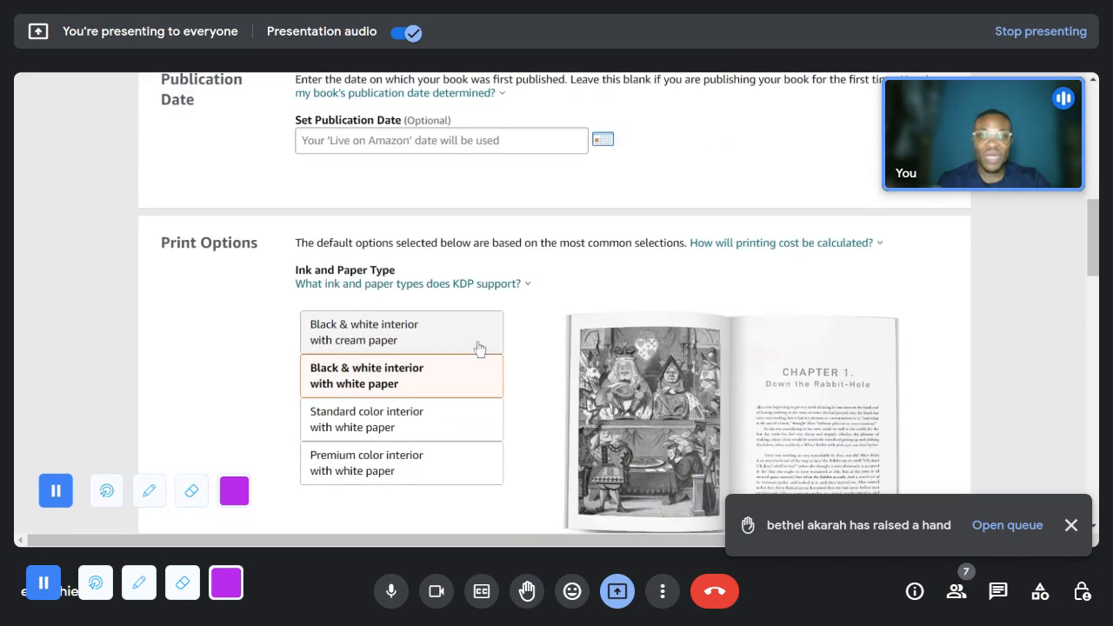
{"action": "scroll", "coordinate": [489, 354], "scroll_direction": "down", "scroll_amount": 1}
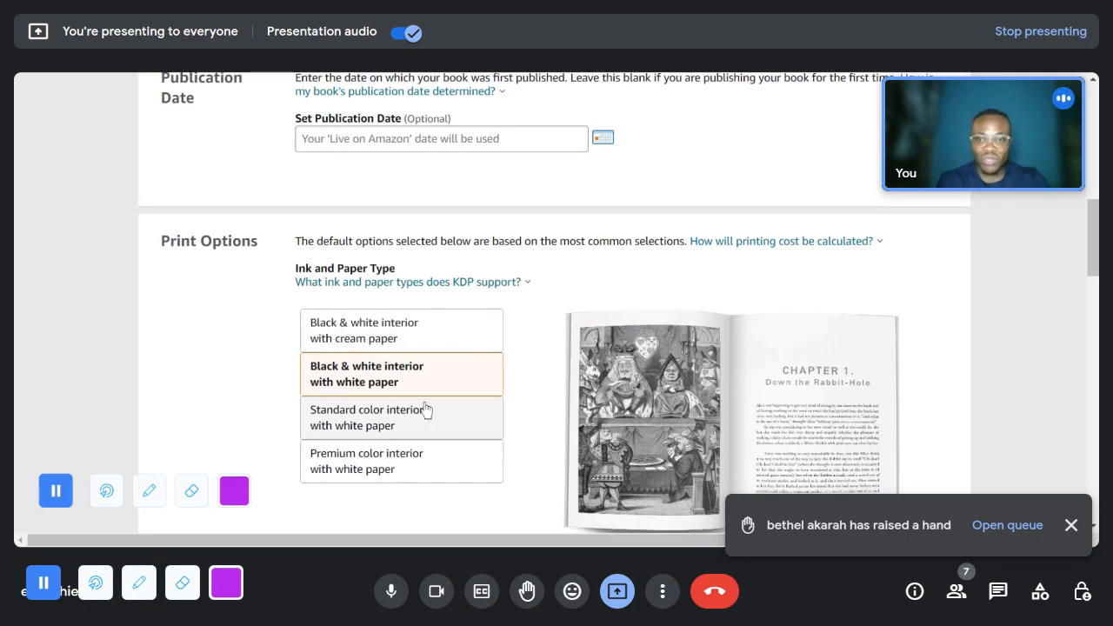
{"action": "scroll", "coordinate": [470, 383], "scroll_direction": "down", "scroll_amount": 1}
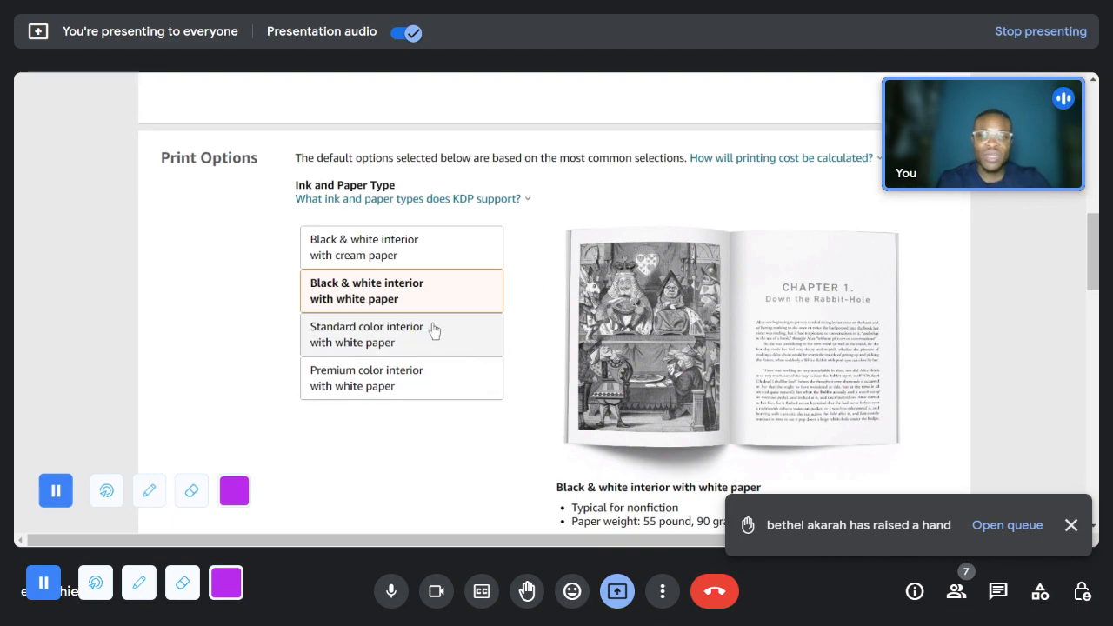
{"action": "scroll", "coordinate": [406, 300], "scroll_direction": "down", "scroll_amount": 4}
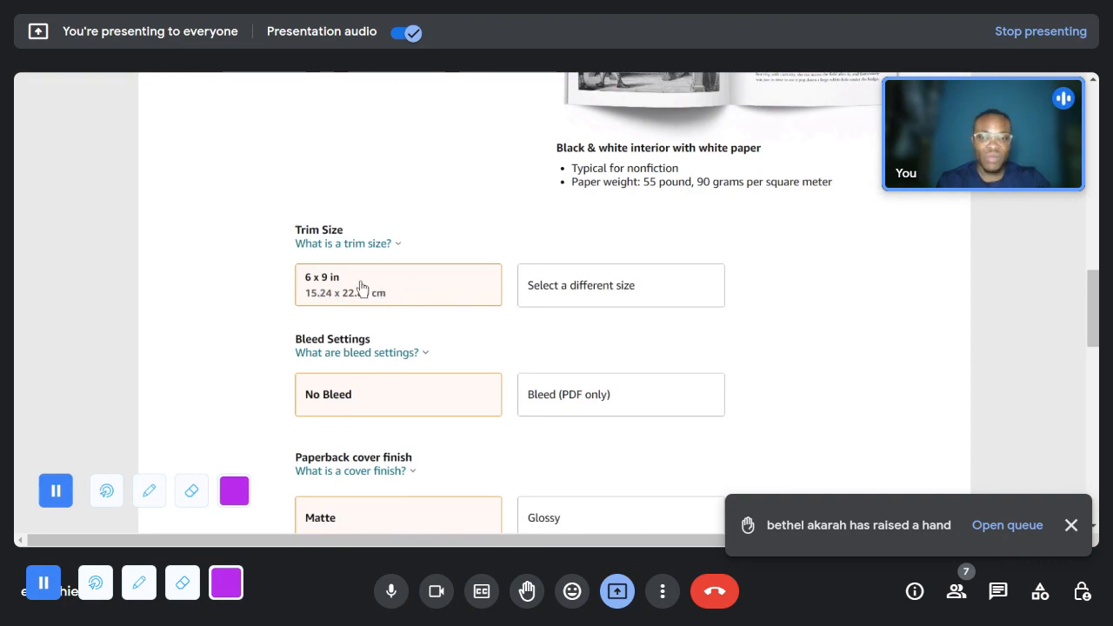
{"action": "scroll", "coordinate": [391, 291], "scroll_direction": "down", "scroll_amount": 2}
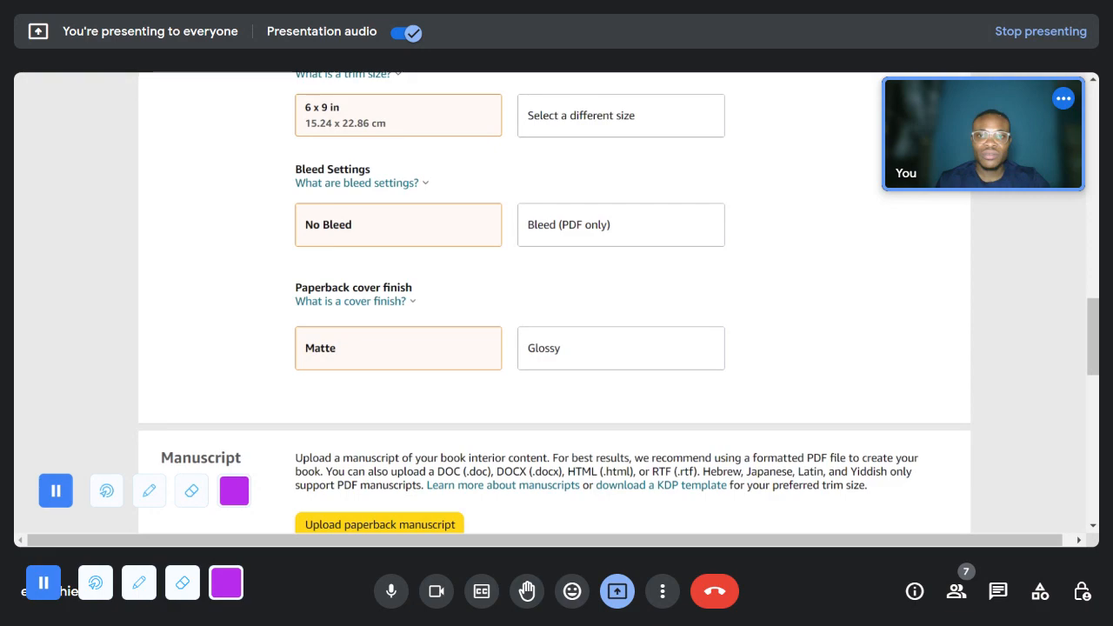
- Switch to the Canva journal interior and examine how page 1's gradient background and white writing panel sit against the page edges
{"action": "key", "text": "ctrl+Tab"}
{"action": "left_click", "coordinate": [704, 268]}
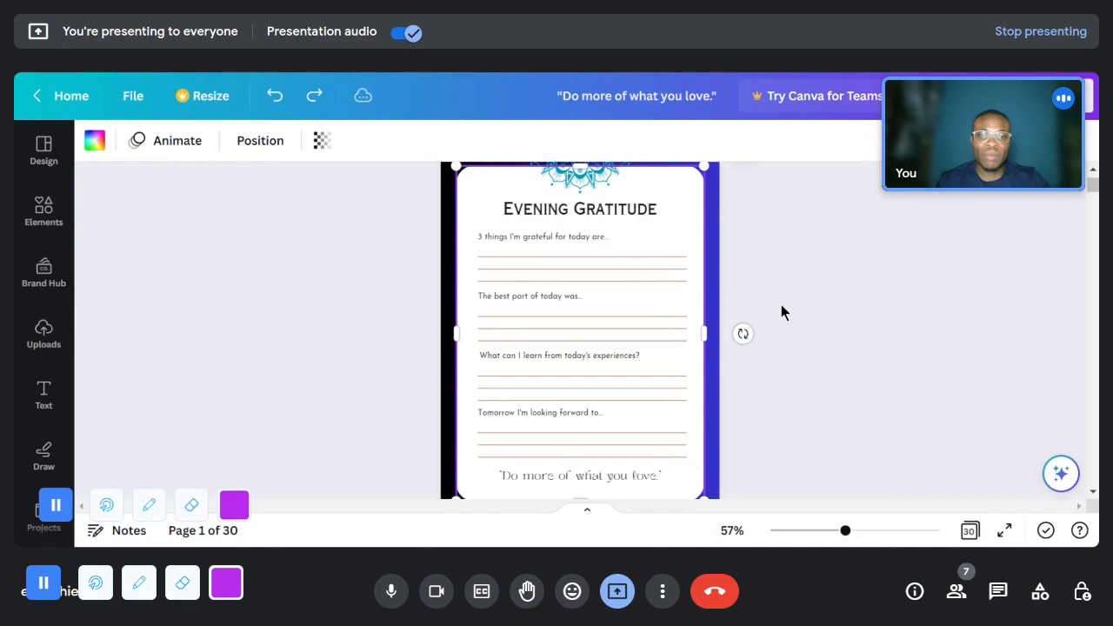
{"action": "scroll", "coordinate": [403, 249], "scroll_direction": "up", "scroll_amount": 2}
{"action": "scroll", "coordinate": [763, 351], "scroll_direction": "down", "scroll_amount": 5}
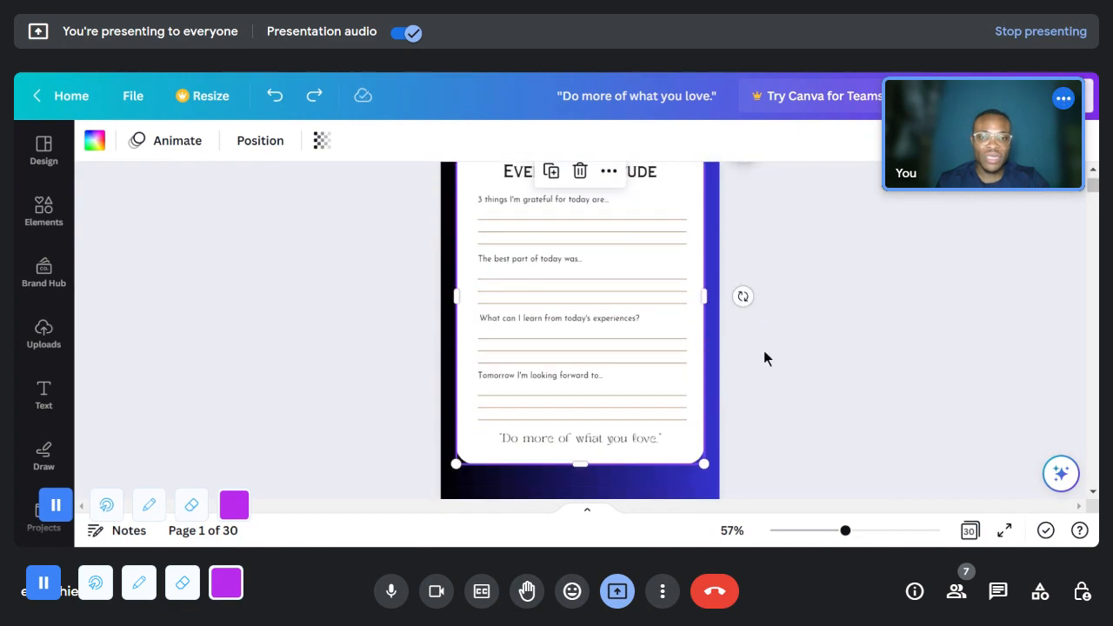
{"action": "scroll", "coordinate": [763, 350], "scroll_direction": "up", "scroll_amount": 4}
{"action": "scroll", "coordinate": [751, 367], "scroll_direction": "up", "scroll_amount": 1}
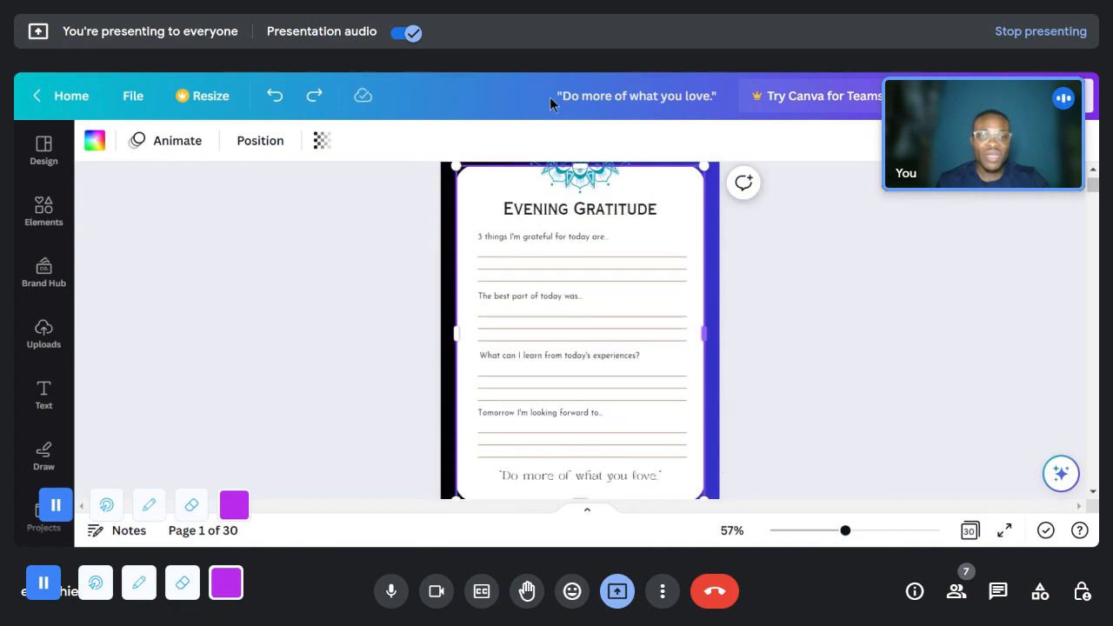
{"action": "scroll", "coordinate": [774, 295], "scroll_direction": "up", "scroll_amount": 2}
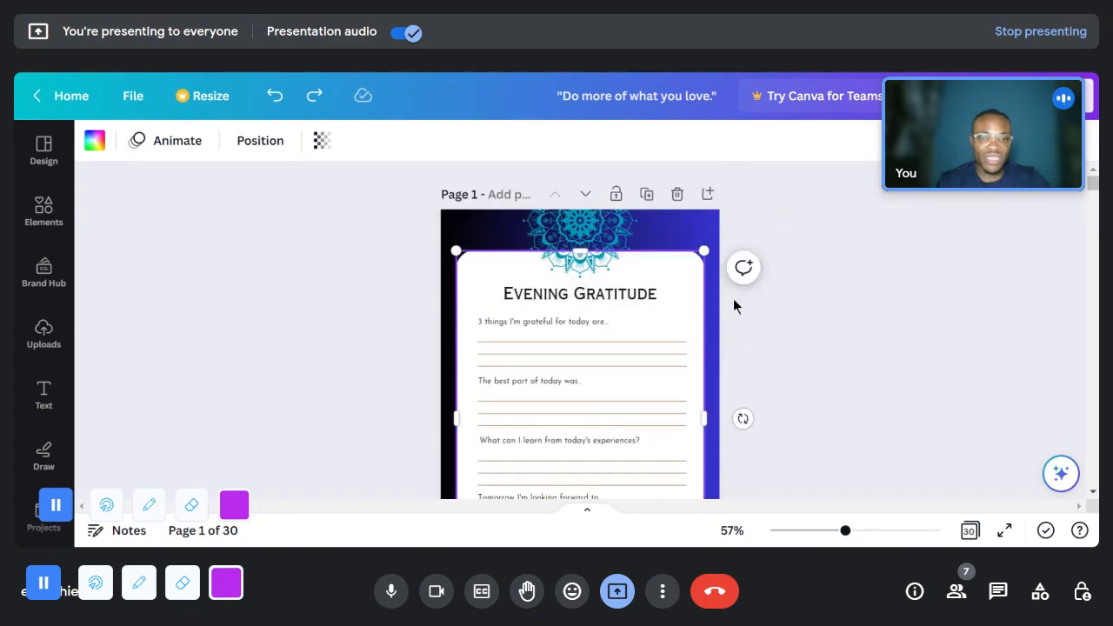
{"action": "left_click", "coordinate": [464, 243]}
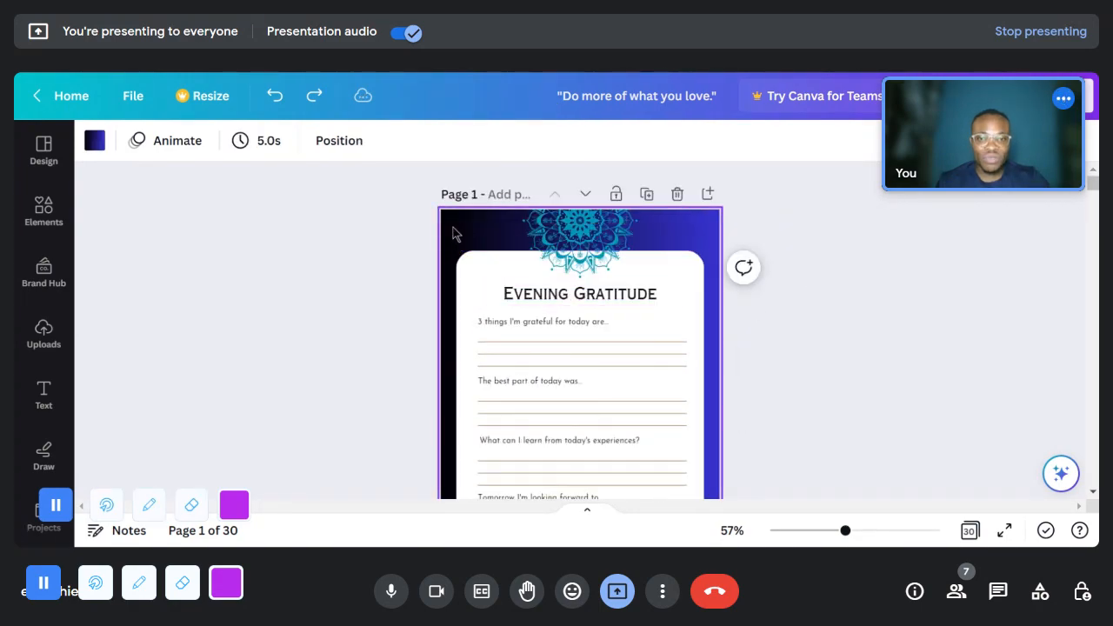
{"action": "left_click", "coordinate": [493, 259]}
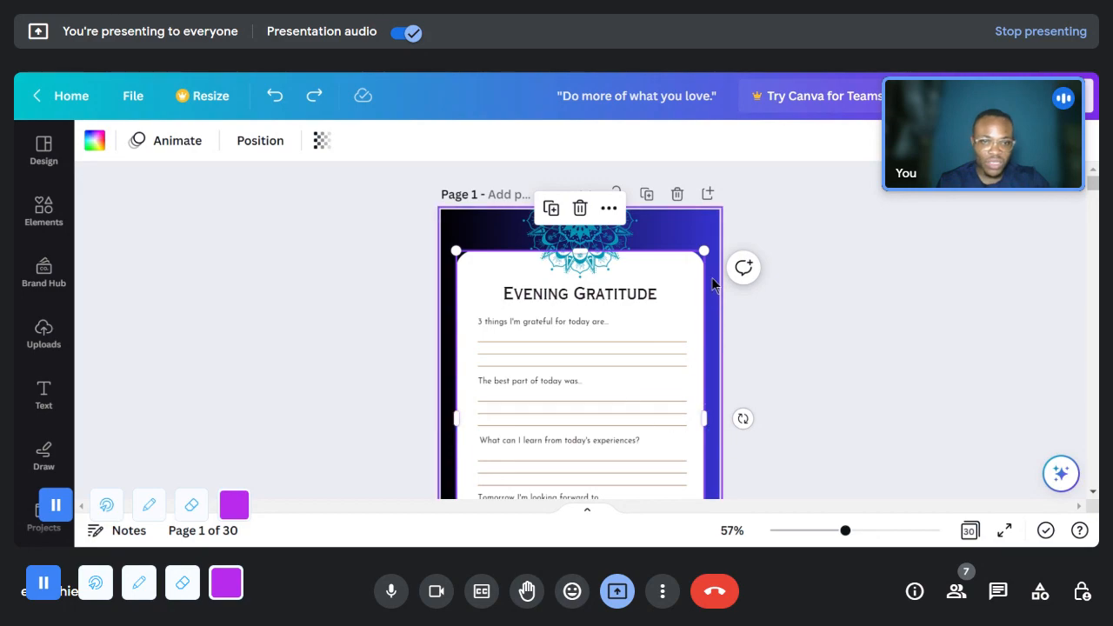
{"action": "scroll", "coordinate": [465, 374], "scroll_direction": "down", "scroll_amount": 3}
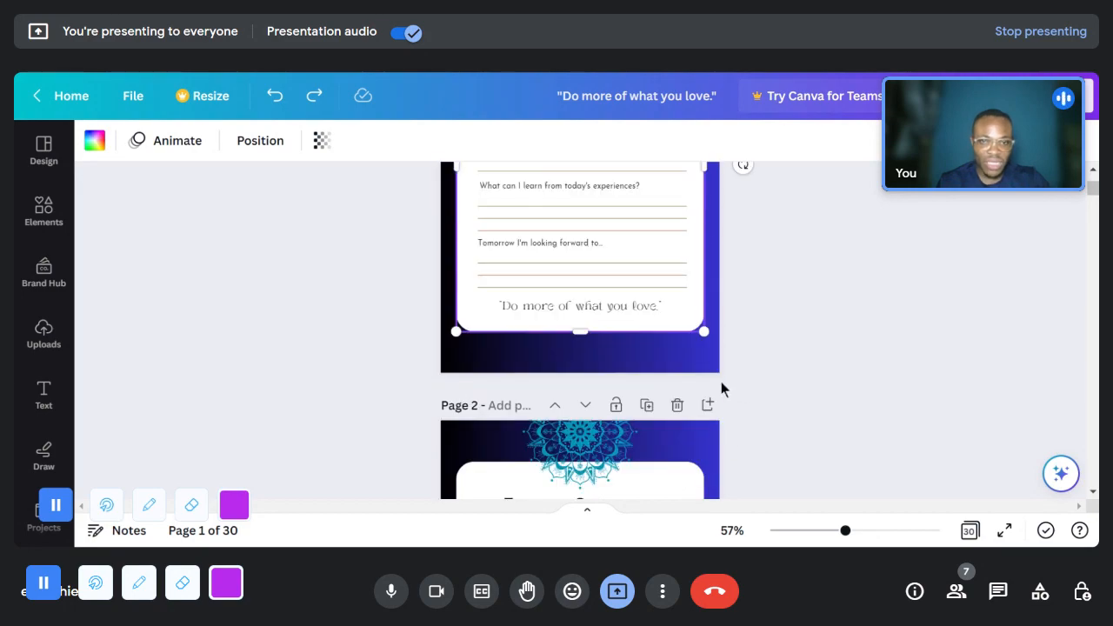
{"action": "scroll", "coordinate": [675, 363], "scroll_direction": "up", "scroll_amount": 2}
{"action": "scroll", "coordinate": [695, 354], "scroll_direction": "up", "scroll_amount": 1}
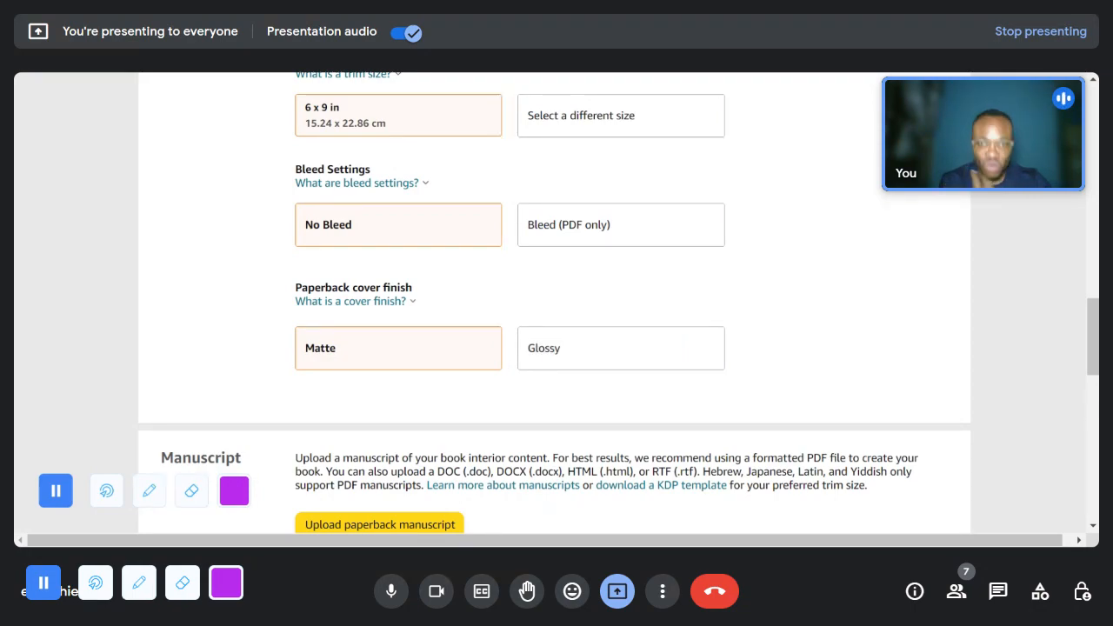
- Return to the Canva interior and inspect the mandala ornament and page 1's background along the page edges for the bleed choice
{"action": "key", "text": "ctrl+Tab"}
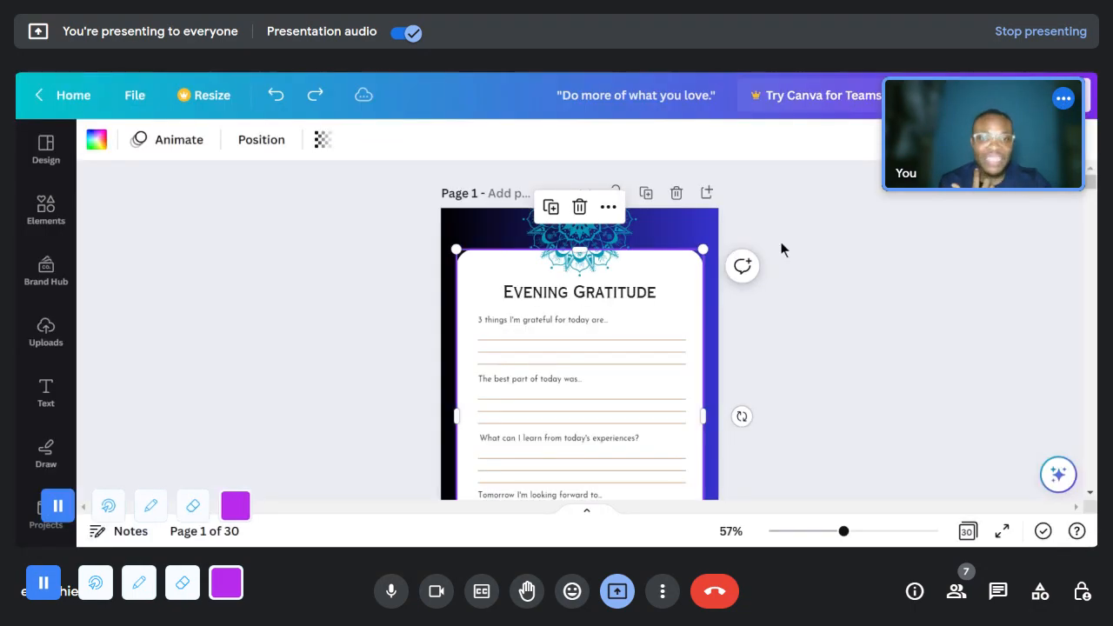
{"action": "left_click", "coordinate": [746, 320]}
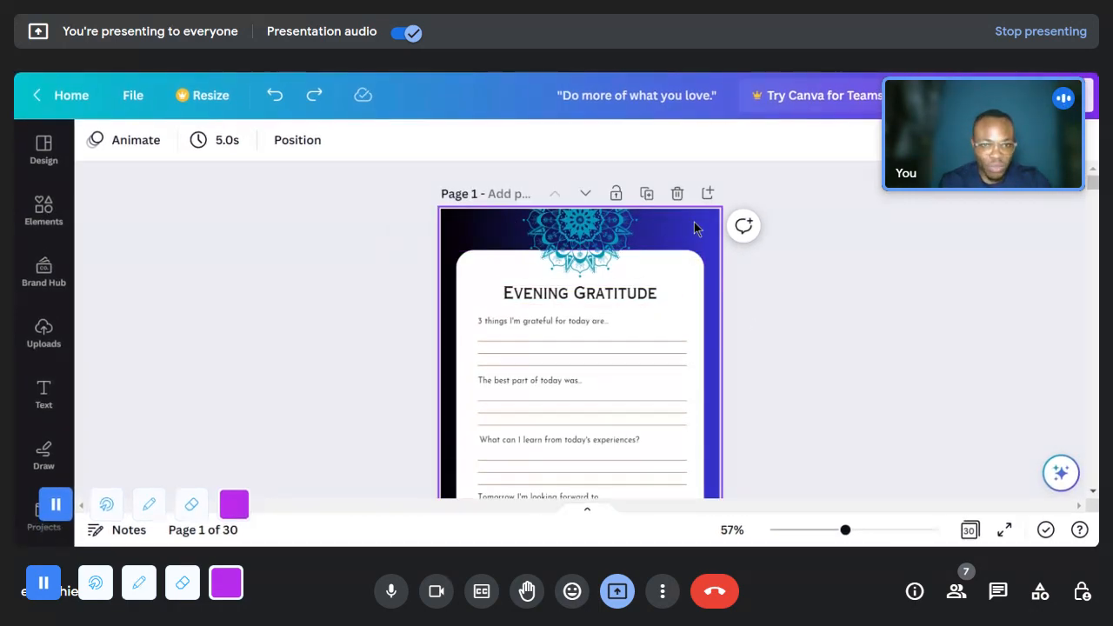
{"action": "scroll", "coordinate": [717, 391], "scroll_direction": "down", "scroll_amount": 3}
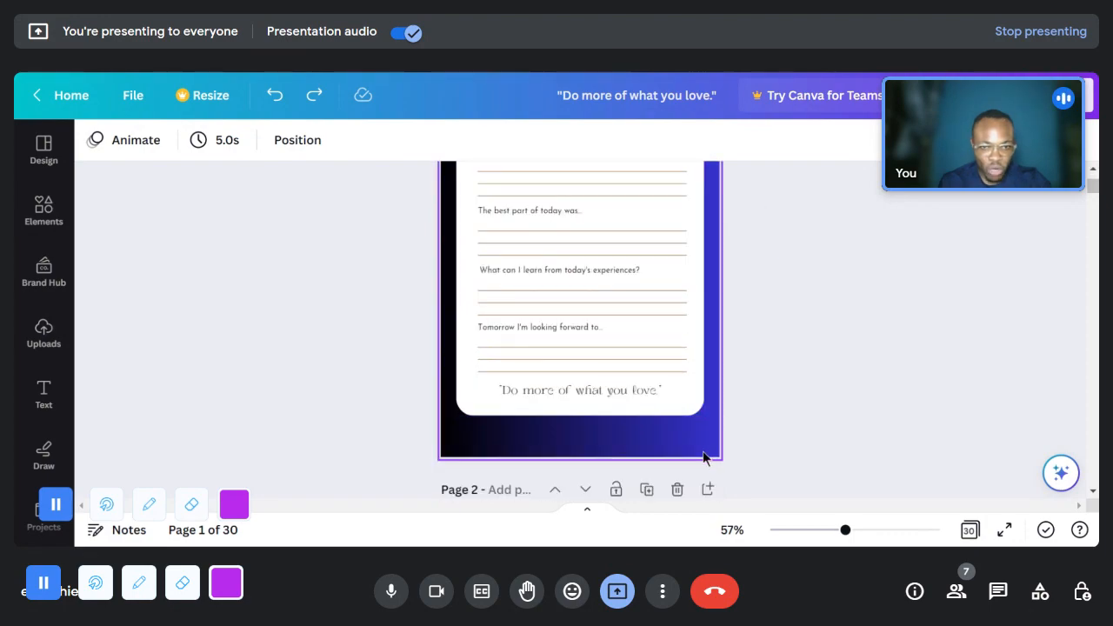
{"action": "scroll", "coordinate": [436, 348], "scroll_direction": "up", "scroll_amount": 3}
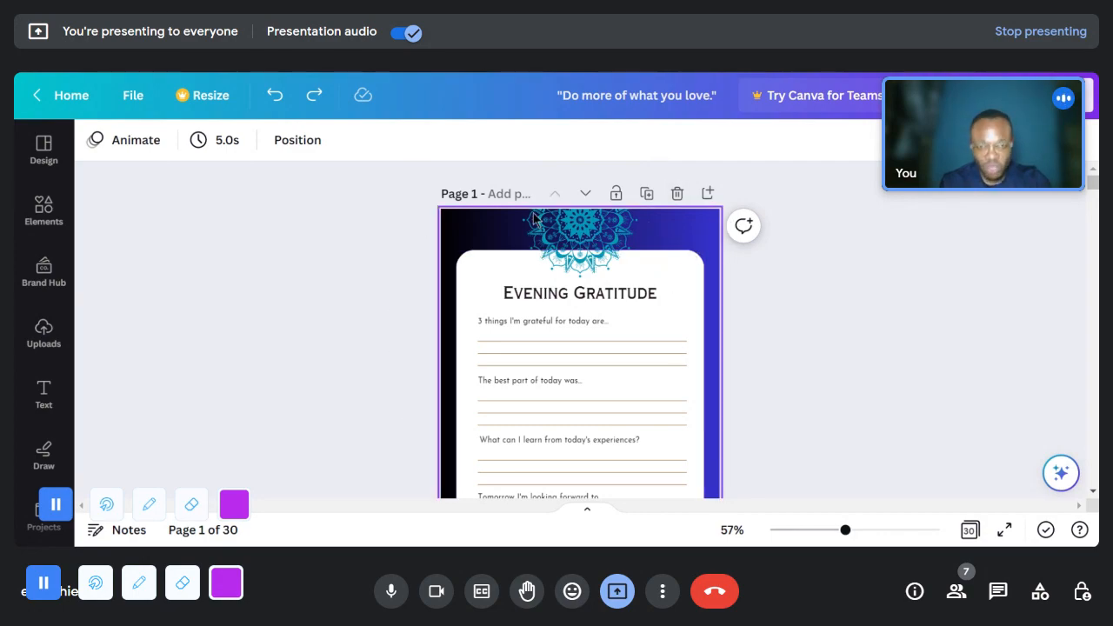
{"action": "left_click", "coordinate": [604, 243]}
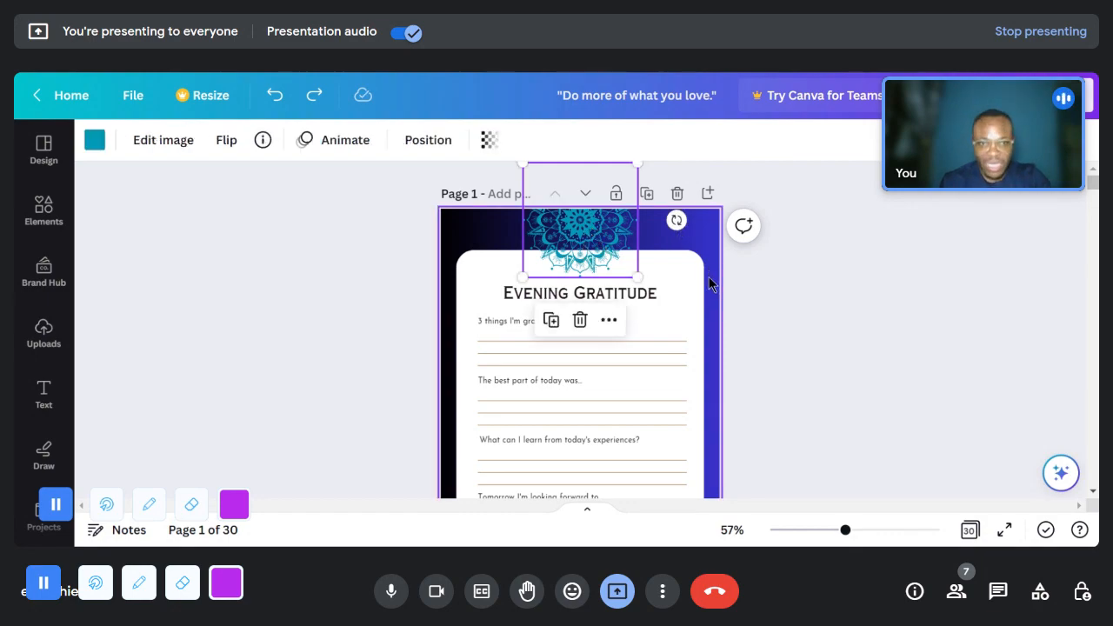
{"action": "scroll", "coordinate": [709, 295], "scroll_direction": "down", "scroll_amount": 3}
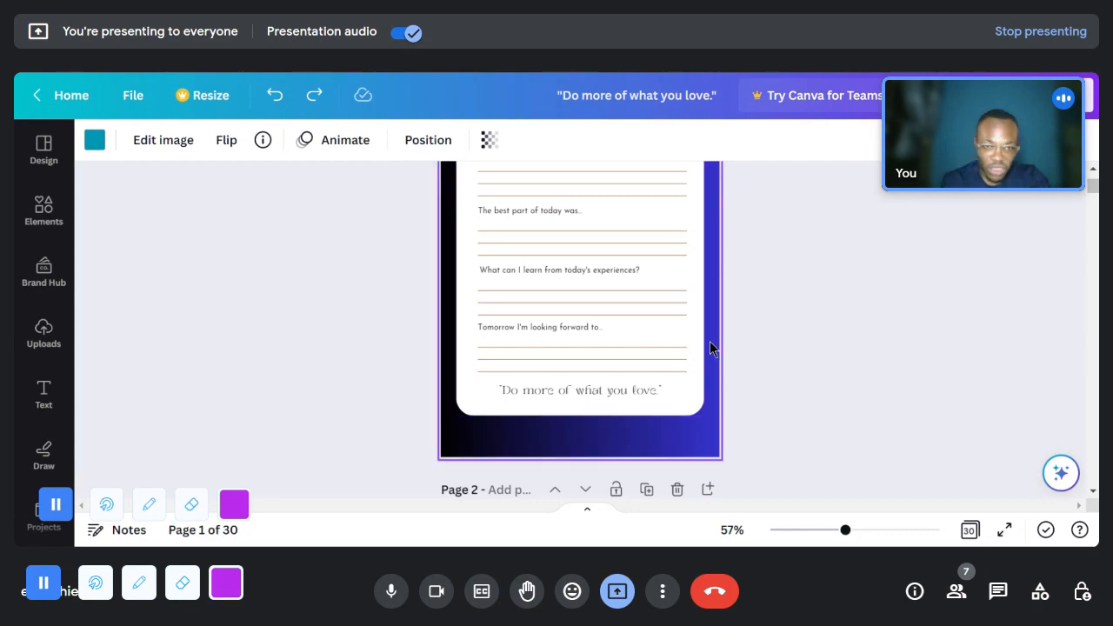
{"action": "left_click", "coordinate": [703, 396]}
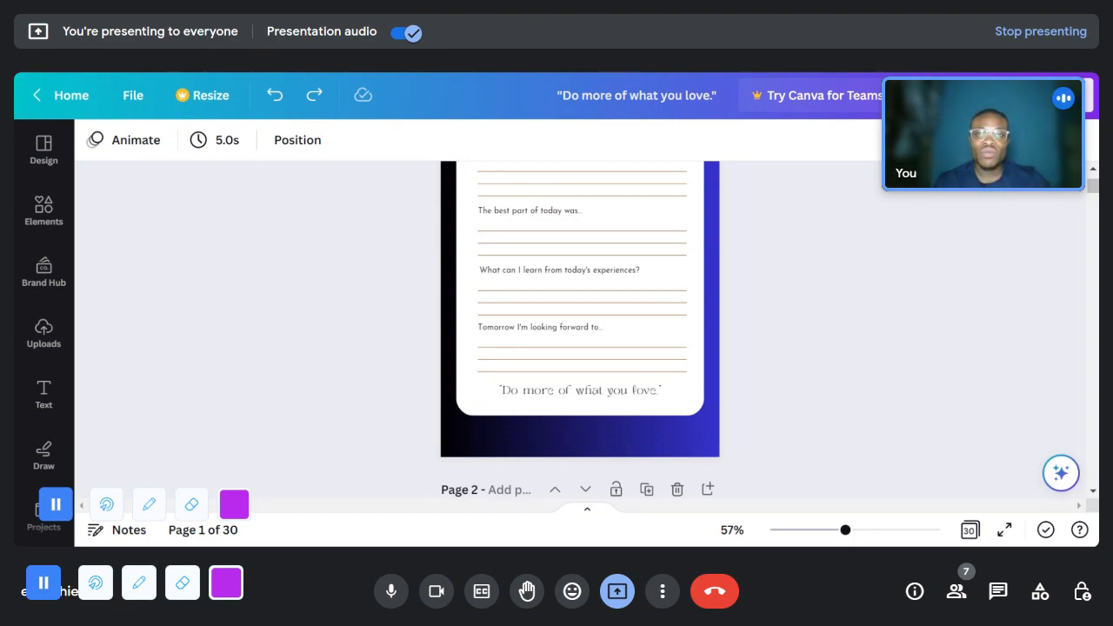
- Return to the KDP paperback content page and set the bleed settings to Bleed (PDF only)
{"action": "key", "text": "ctrl+Tab"}
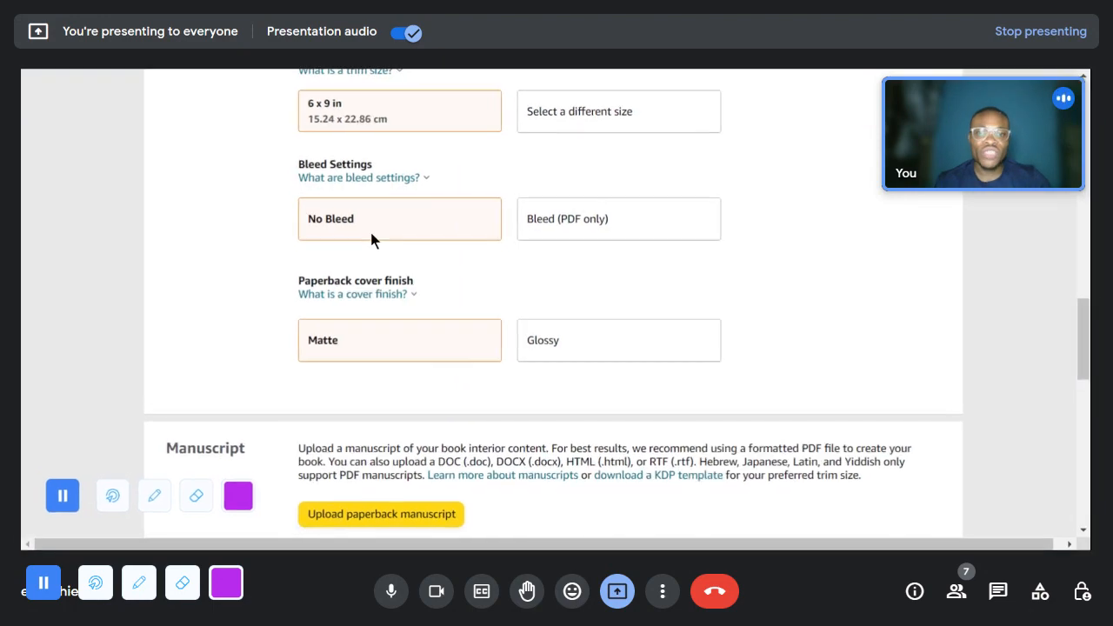
{"action": "left_click", "coordinate": [569, 230]}
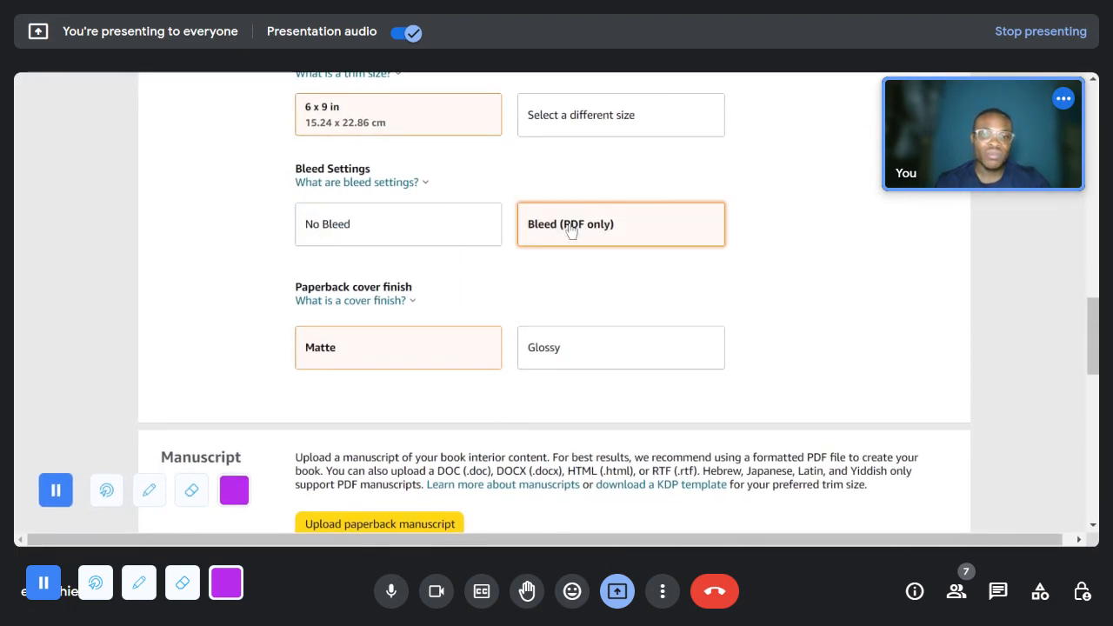
- Upload the journal interior "Do more of what you love..pdf" as the paperback manuscript
{"action": "scroll", "coordinate": [534, 355], "scroll_direction": "down", "scroll_amount": 1}
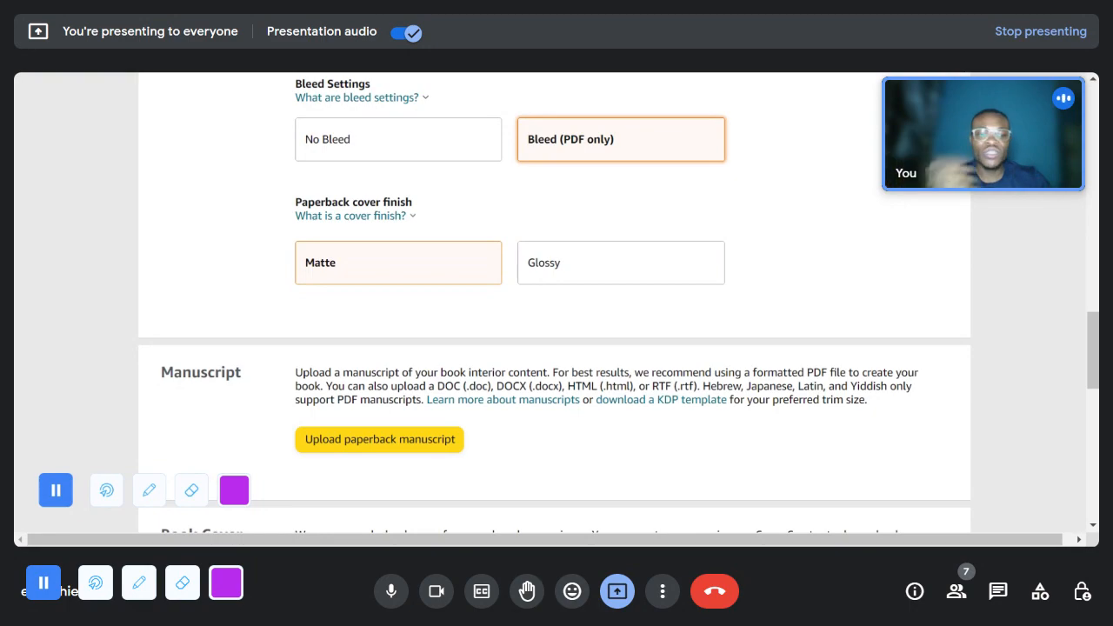
{"action": "scroll", "coordinate": [532, 371], "scroll_direction": "down", "scroll_amount": 3}
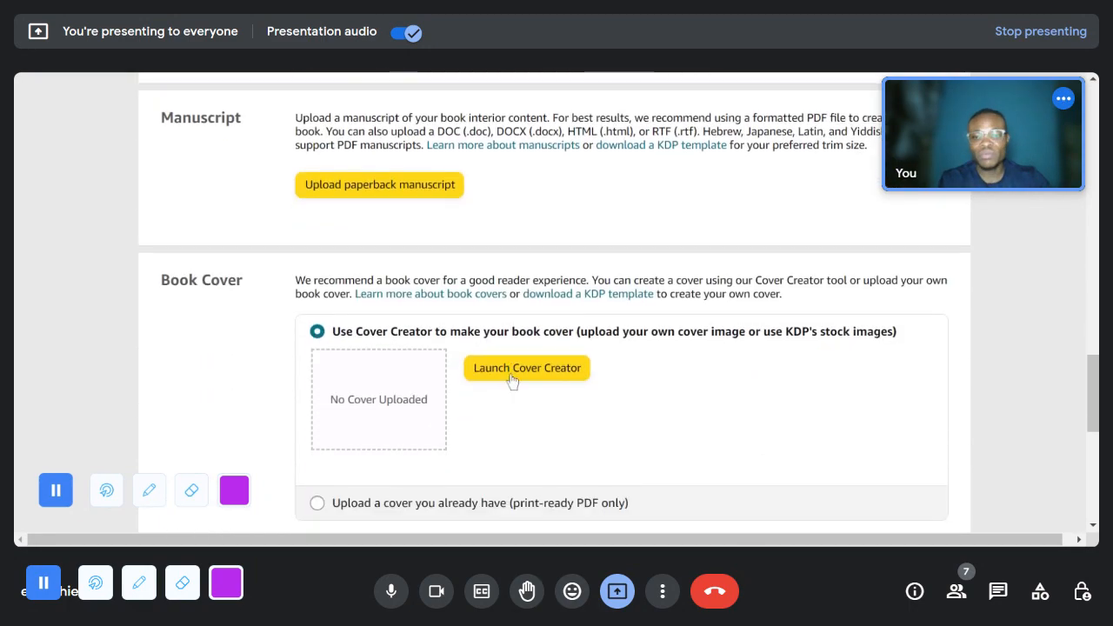
{"action": "scroll", "coordinate": [497, 296], "scroll_direction": "up", "scroll_amount": 15}
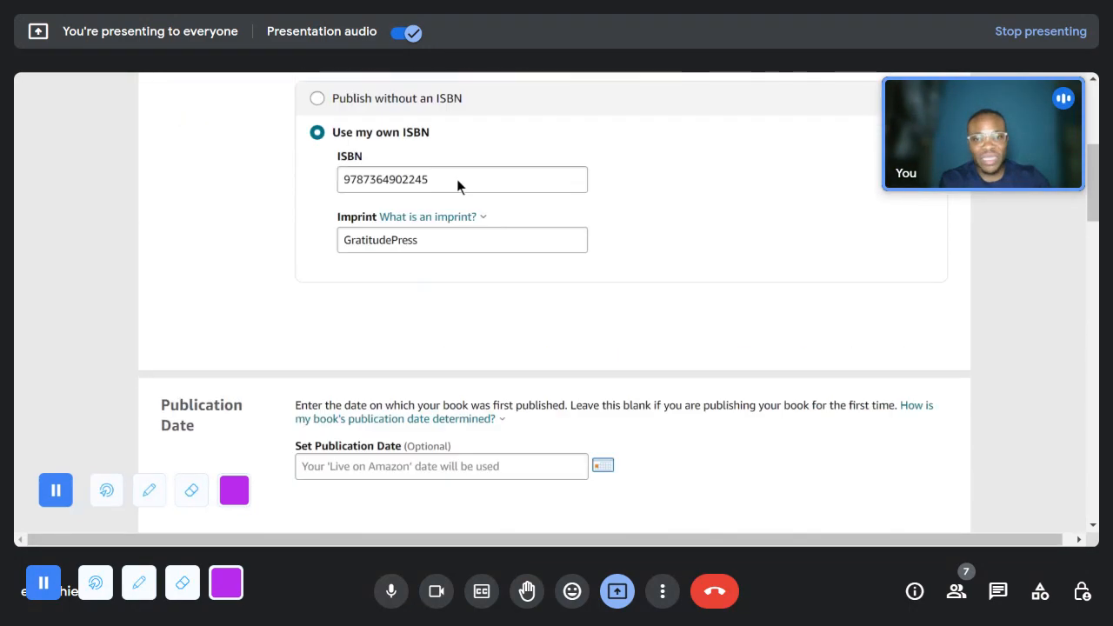
{"action": "scroll", "coordinate": [458, 199], "scroll_direction": "down", "scroll_amount": 15}
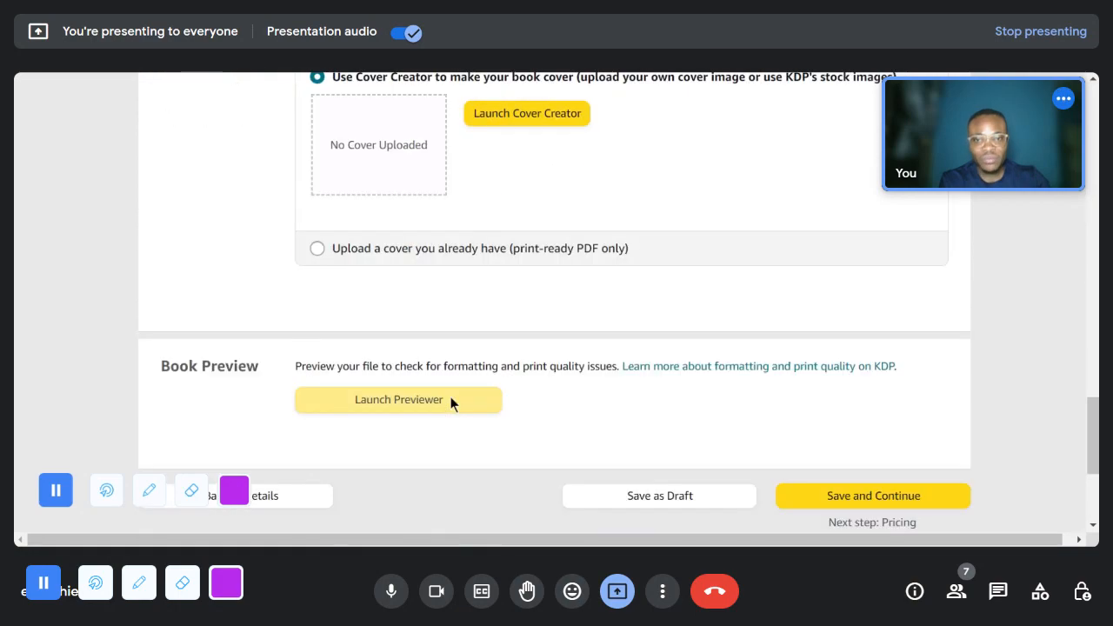
{"action": "scroll", "coordinate": [450, 396], "scroll_direction": "up", "scroll_amount": 3}
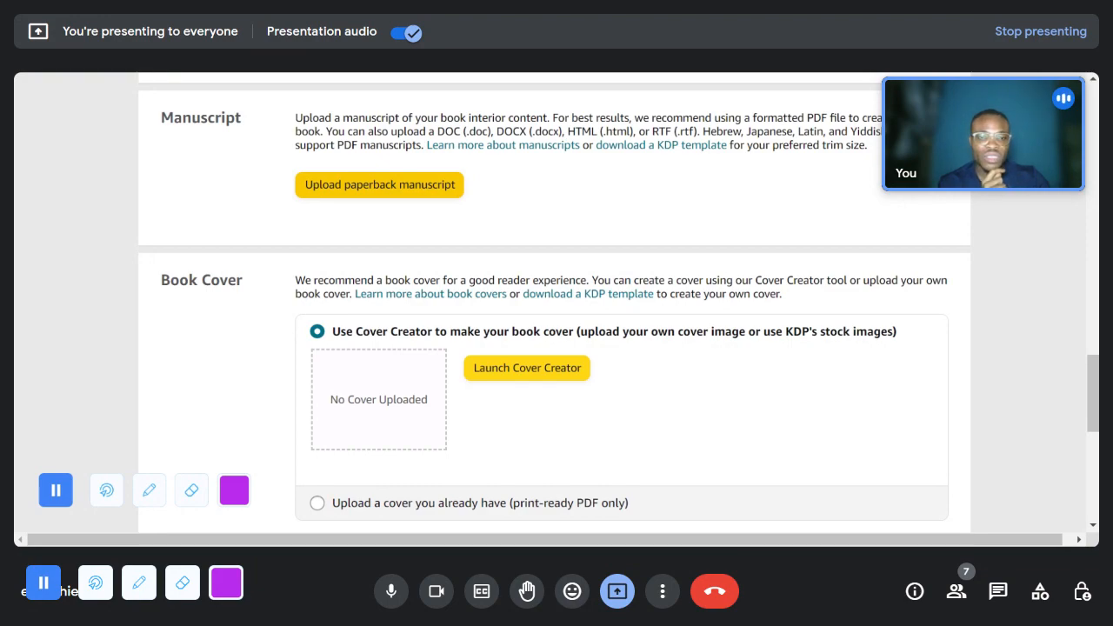
{"action": "left_click", "coordinate": [702, 485]}
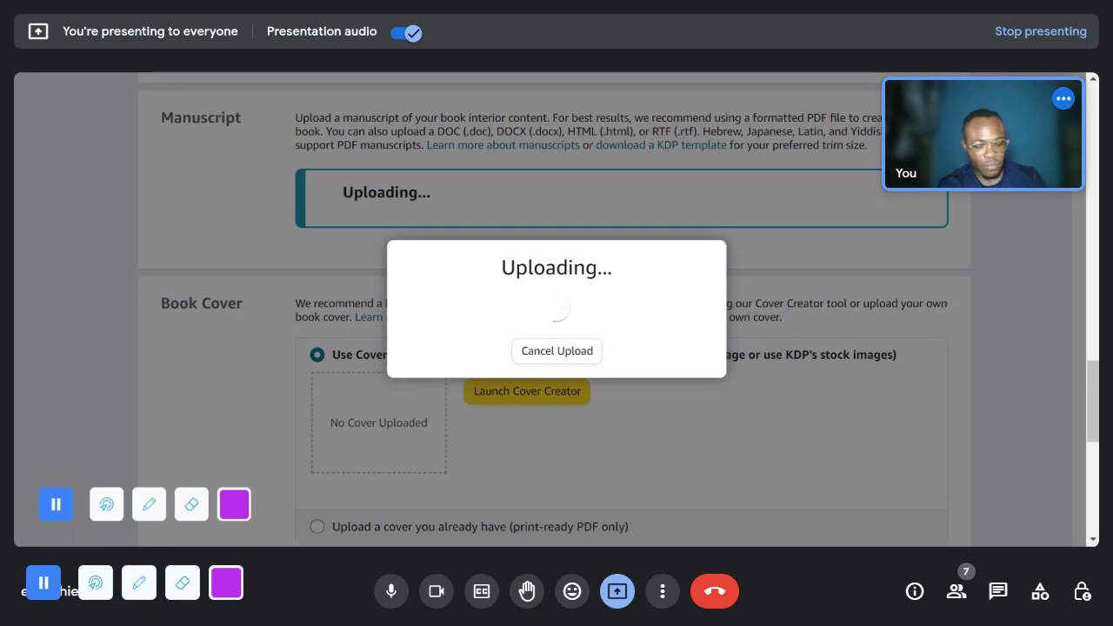
{"action": "scroll", "coordinate": [847, 260], "scroll_direction": "up", "scroll_amount": 4}
{"action": "scroll", "coordinate": [848, 271], "scroll_direction": "up", "scroll_amount": 8}
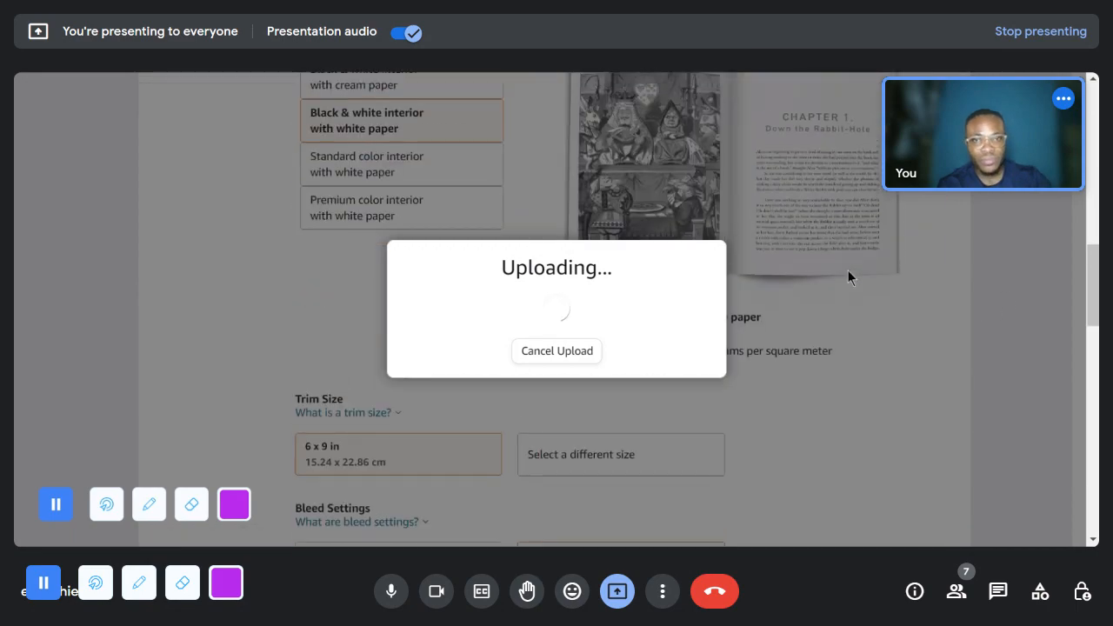
{"action": "scroll", "coordinate": [848, 278], "scroll_direction": "down", "scroll_amount": 2}
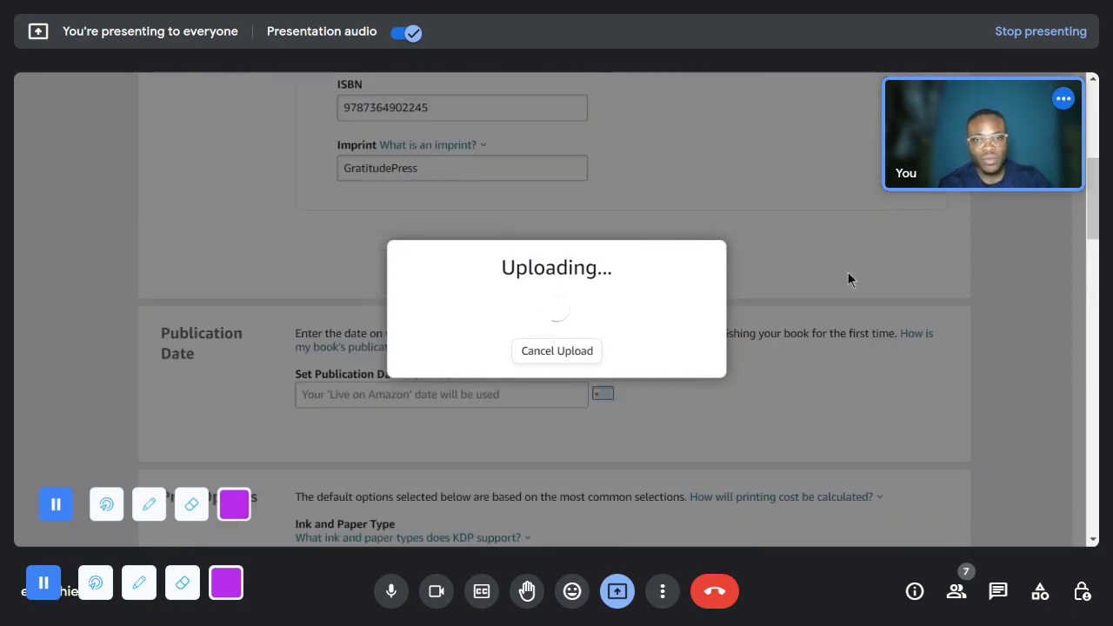
{"action": "scroll", "coordinate": [848, 278], "scroll_direction": "up", "scroll_amount": 1}
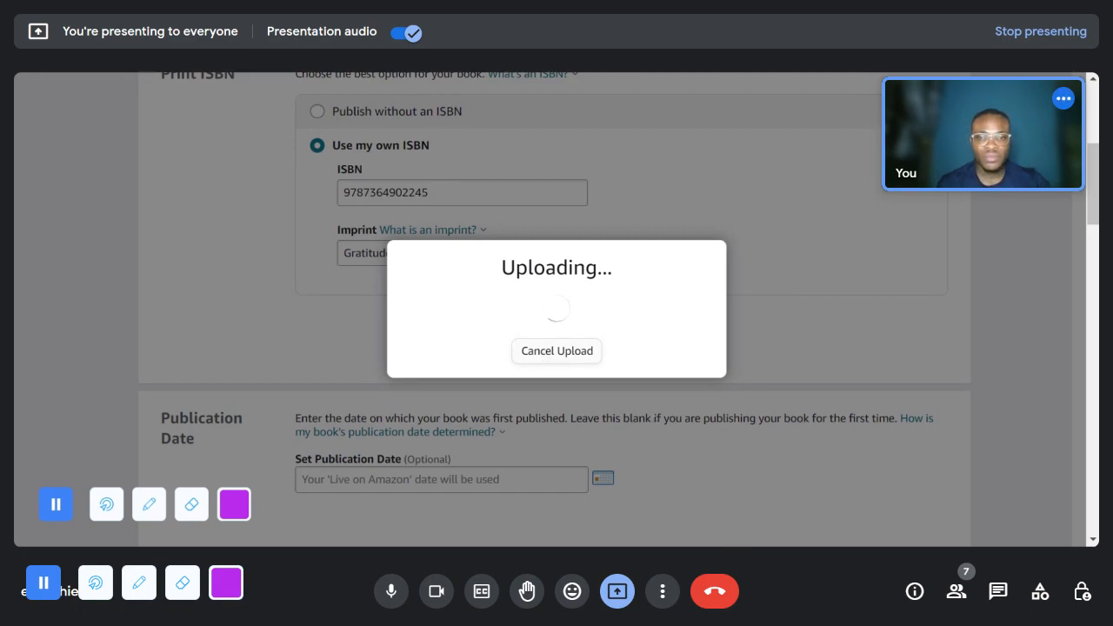
{"action": "scroll", "coordinate": [601, 392], "scroll_direction": "down", "scroll_amount": 2}
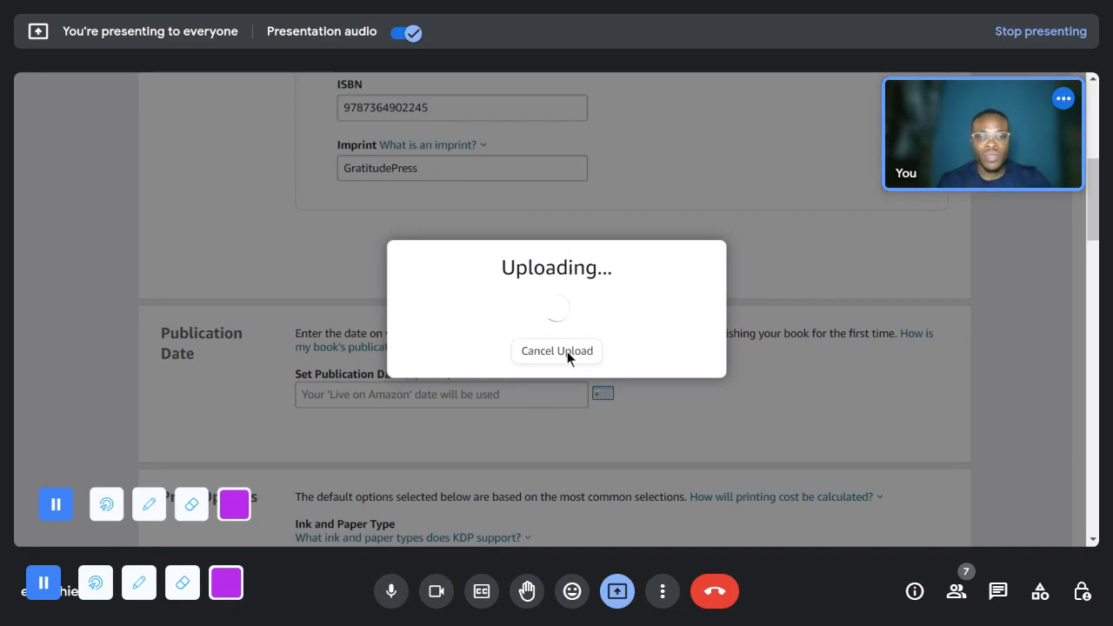
{"action": "scroll", "coordinate": [582, 350], "scroll_direction": "up", "scroll_amount": 1}
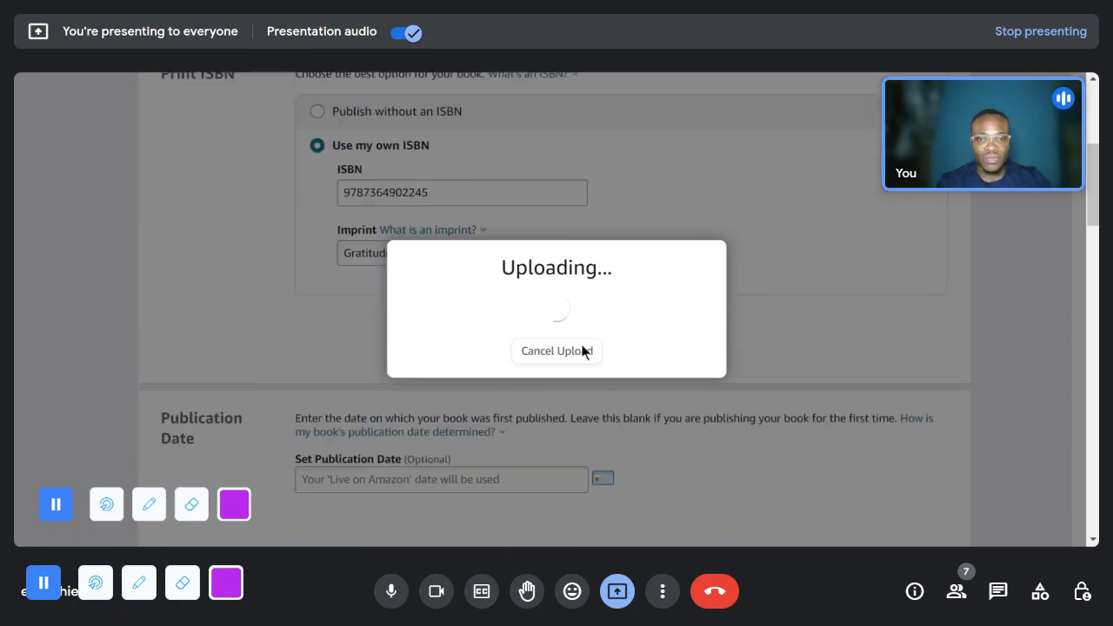
- Examine the Print ISBN section and read the message under the ISBN field at a larger page size
{"action": "scroll", "coordinate": [362, 375], "scroll_direction": "up", "scroll_amount": 1}
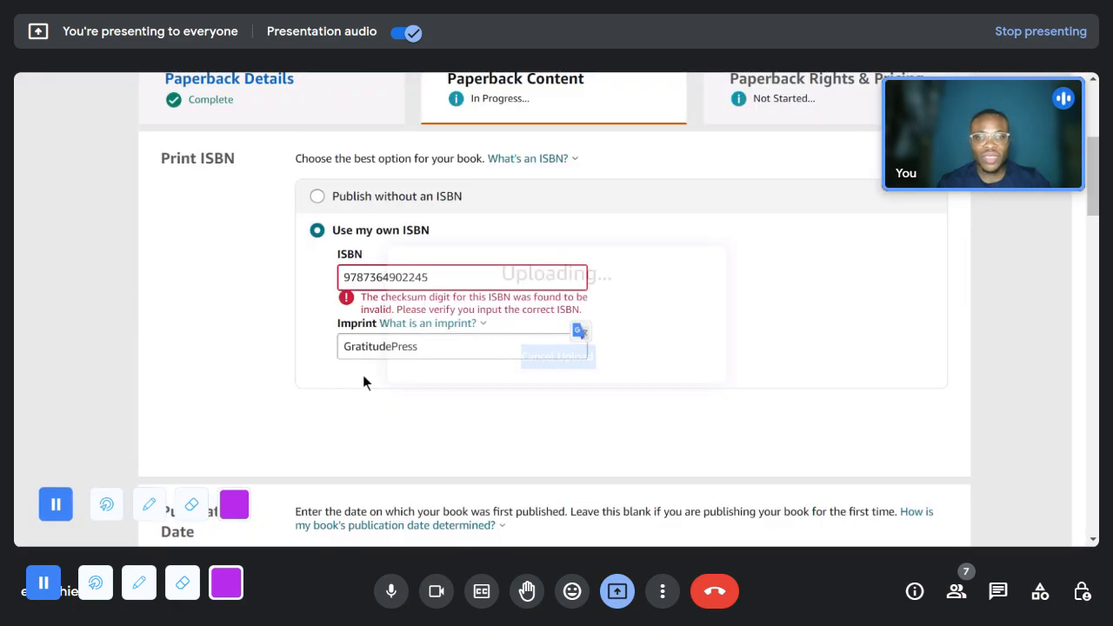
{"action": "scroll", "coordinate": [512, 332], "scroll_direction": "down", "scroll_amount": 14}
{"action": "scroll", "coordinate": [538, 317], "scroll_direction": "up", "scroll_amount": 11}
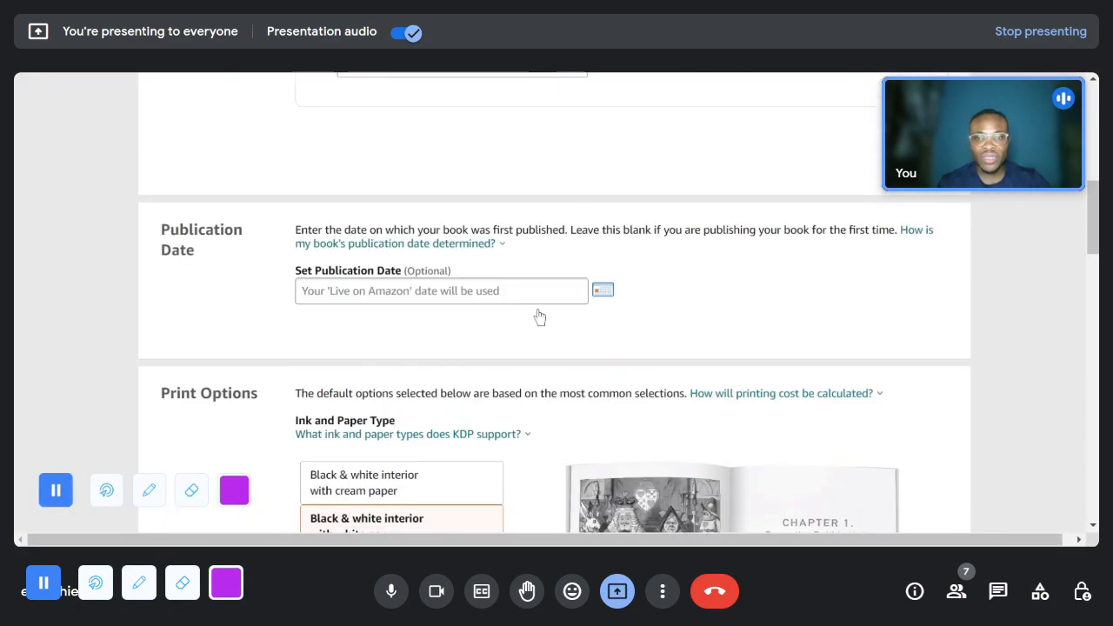
{"action": "scroll", "coordinate": [539, 317], "scroll_direction": "up", "scroll_amount": 3}
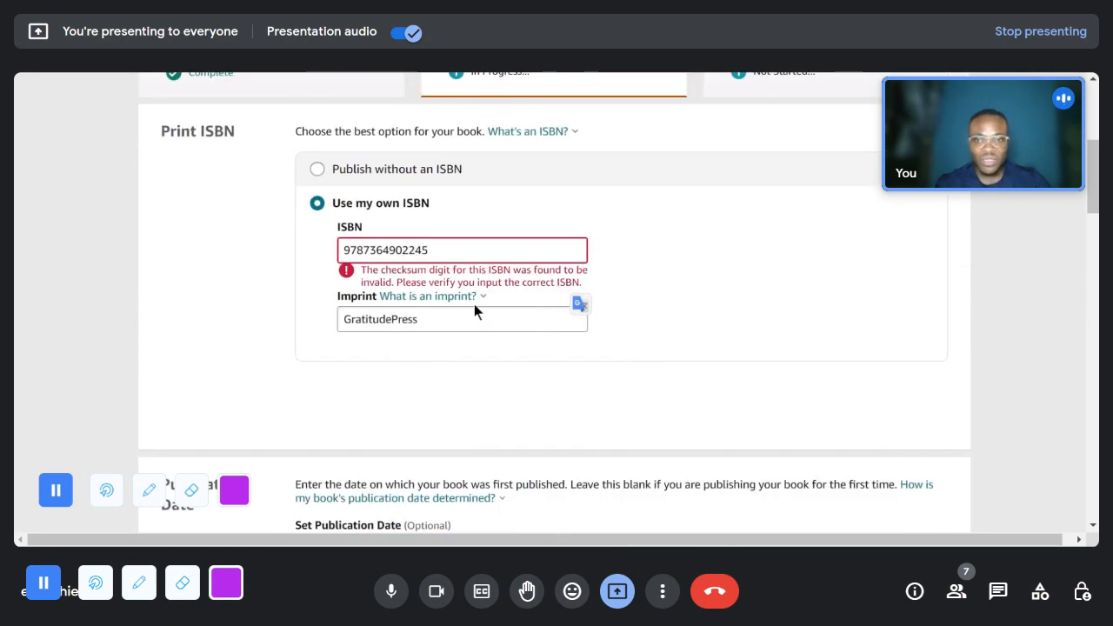
{"action": "key", "text": "ctrl+plus"}
{"action": "key", "text": "ctrl+plus"}
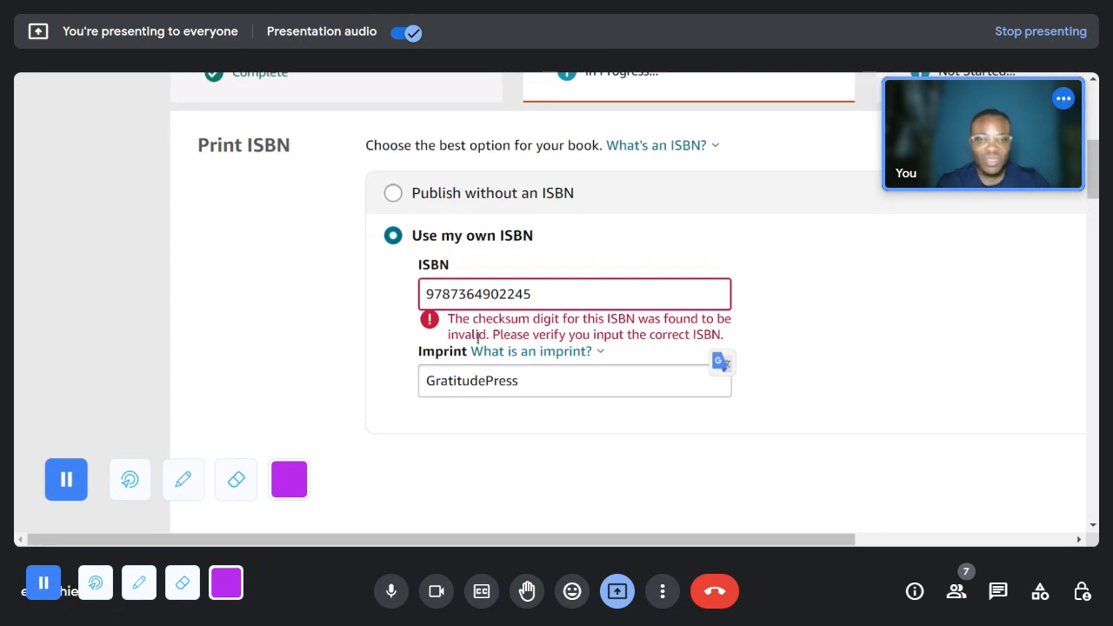
{"action": "mouse_move", "coordinate": [609, 353]}
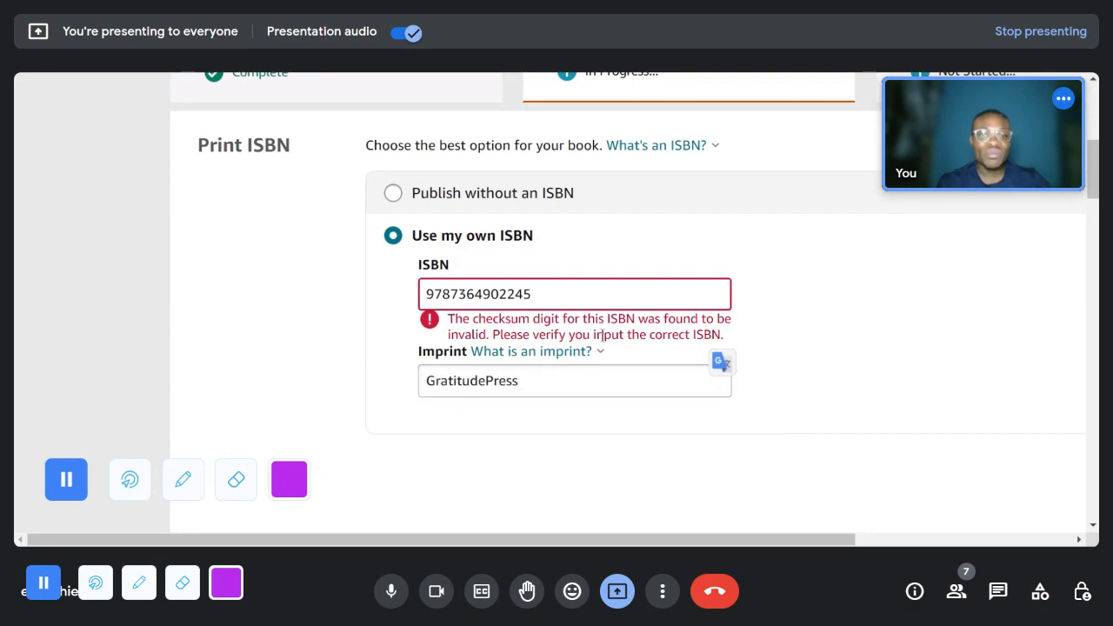
- Switch to the GeneratePlus ISBN generator, generate a new ISBN 13 and select the resulting number
{"action": "left_click", "coordinate": [587, 73]}
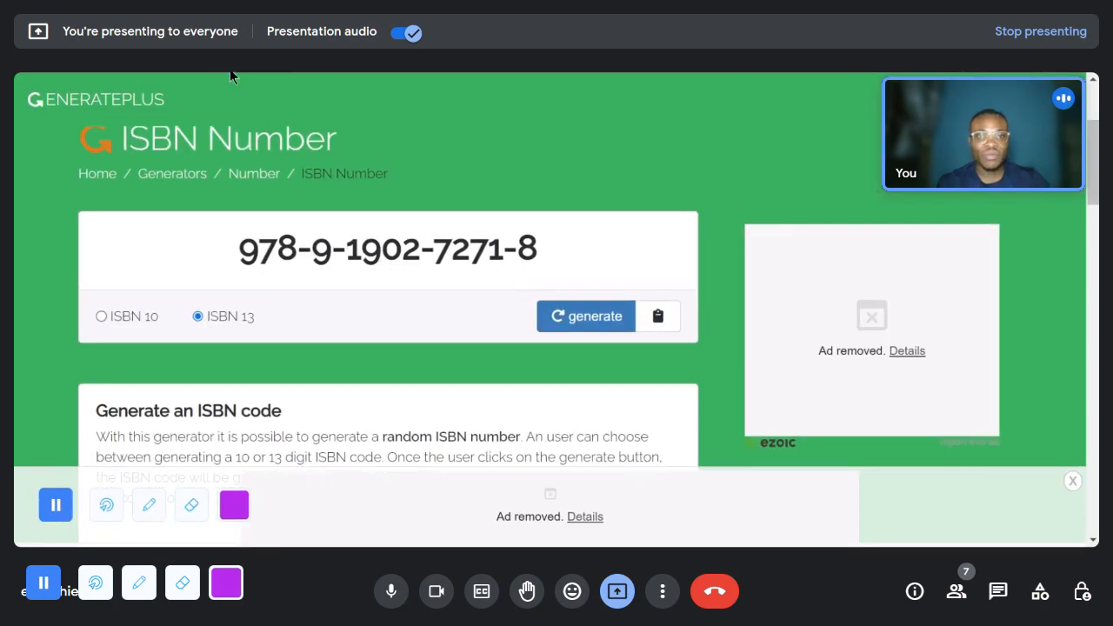
{"action": "left_click", "coordinate": [587, 318]}
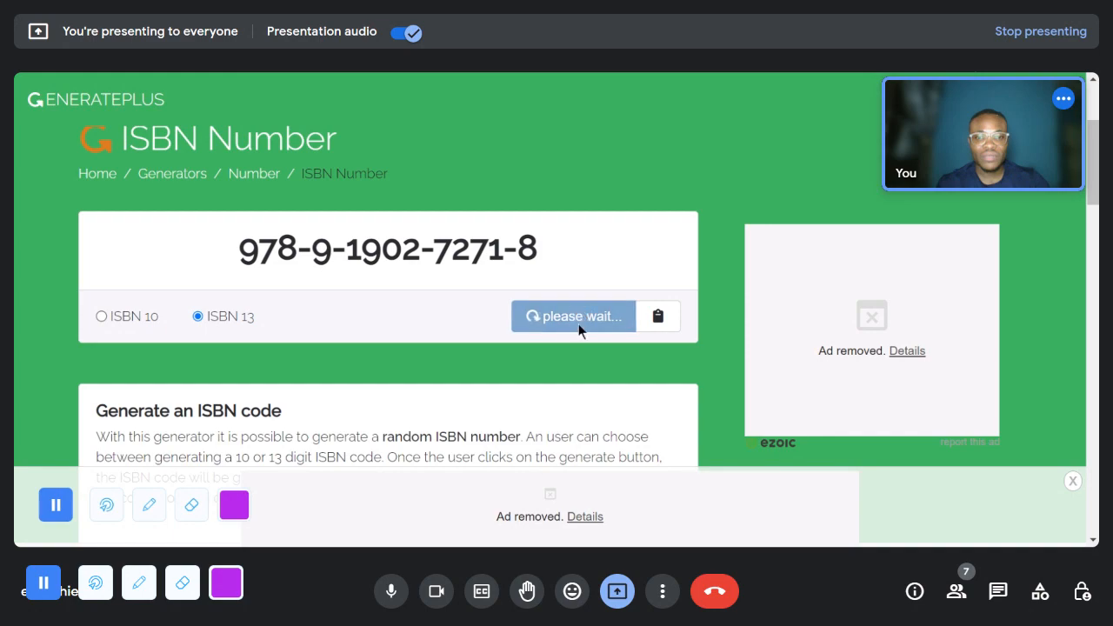
{"action": "left_click", "coordinate": [575, 320]}
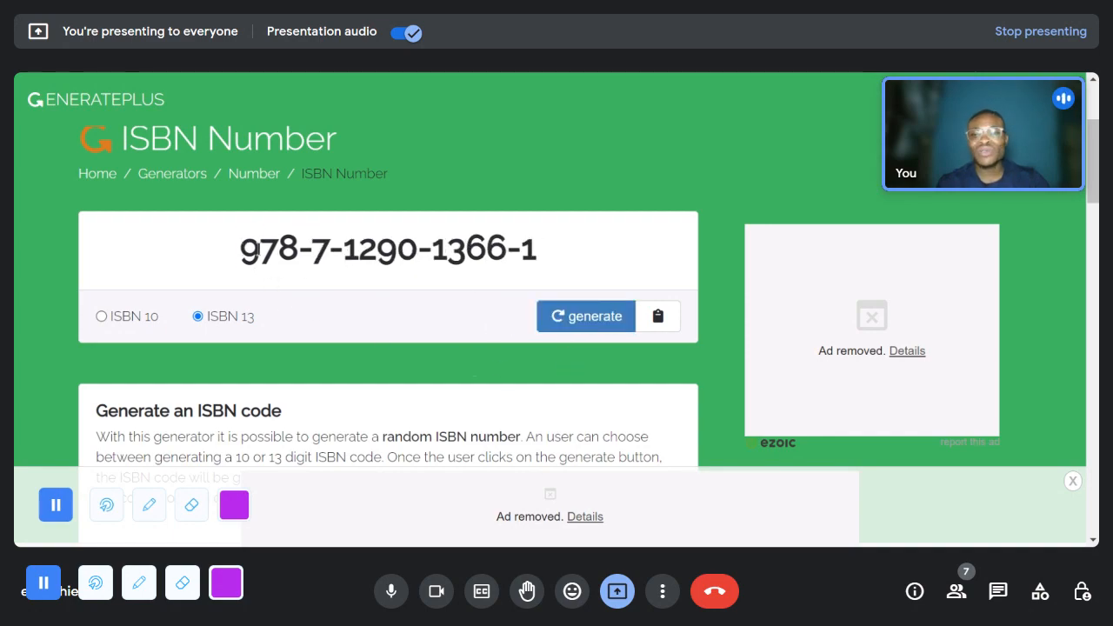
{"action": "left_click_drag", "start_coordinate": [235, 249], "coordinate": [599, 241]}
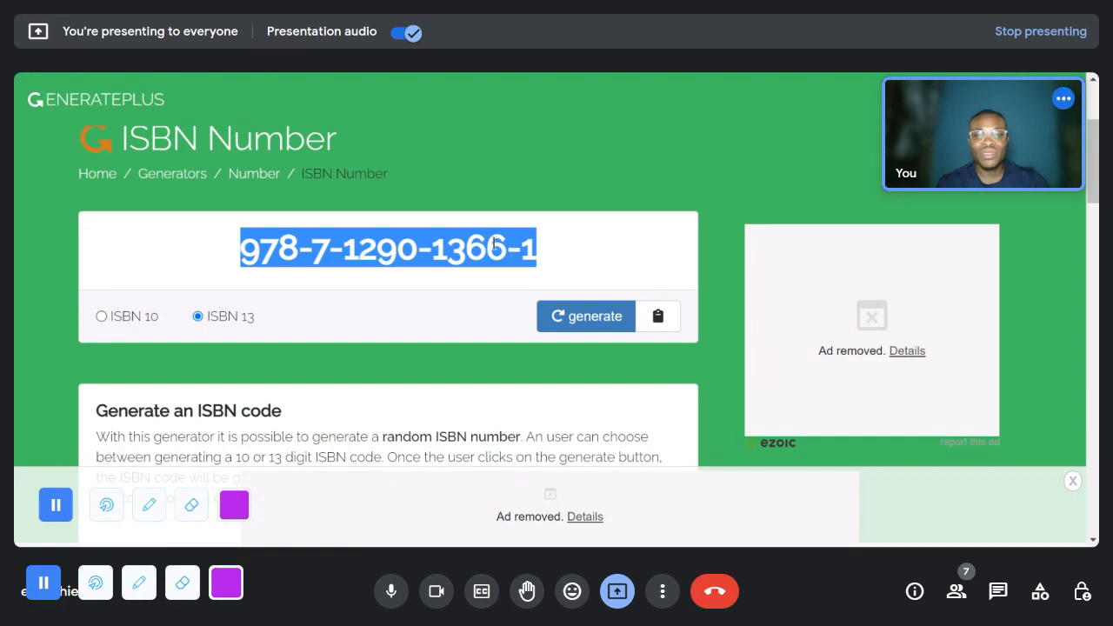
{"action": "key", "text": "alt+Tab"}
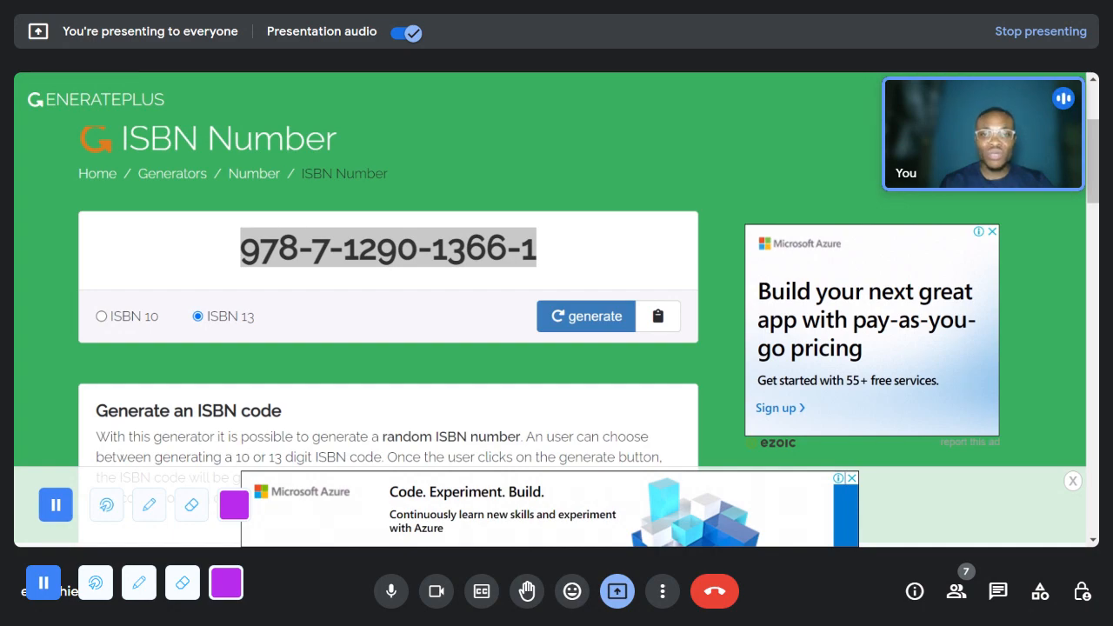
{"action": "key", "text": "alt+Tab"}
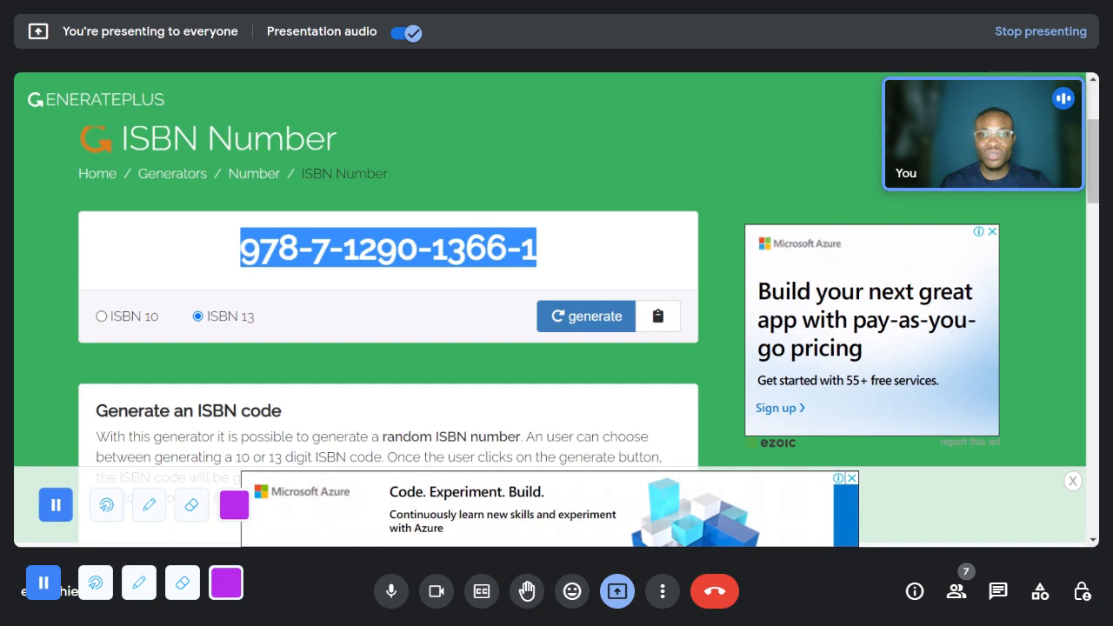
{"action": "key", "text": "alt+Tab"}
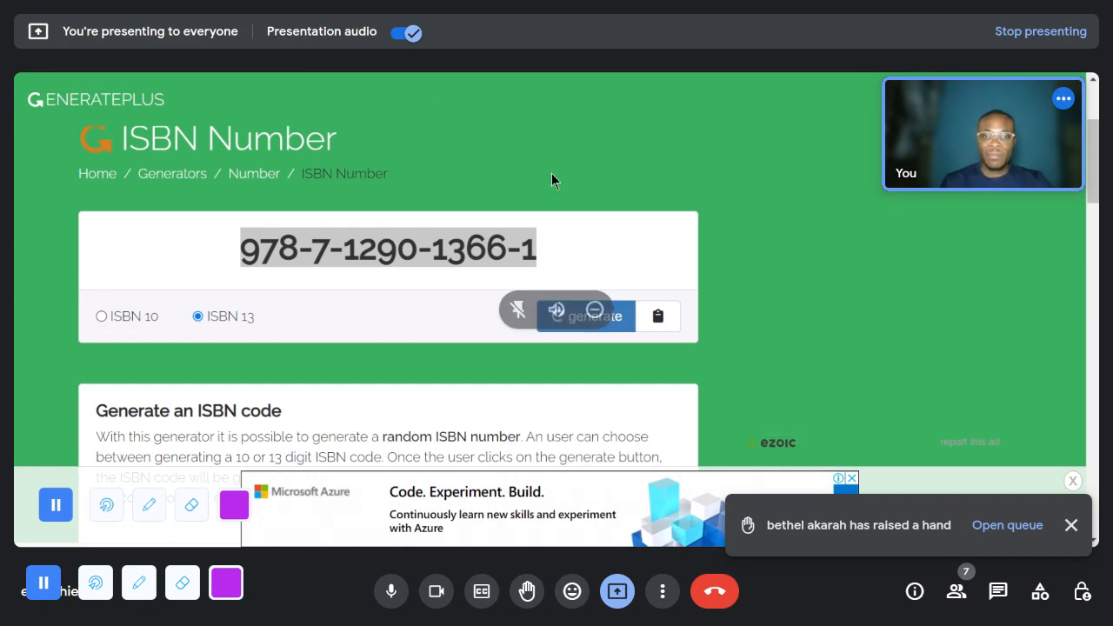
{"action": "left_click", "coordinate": [818, 0]}
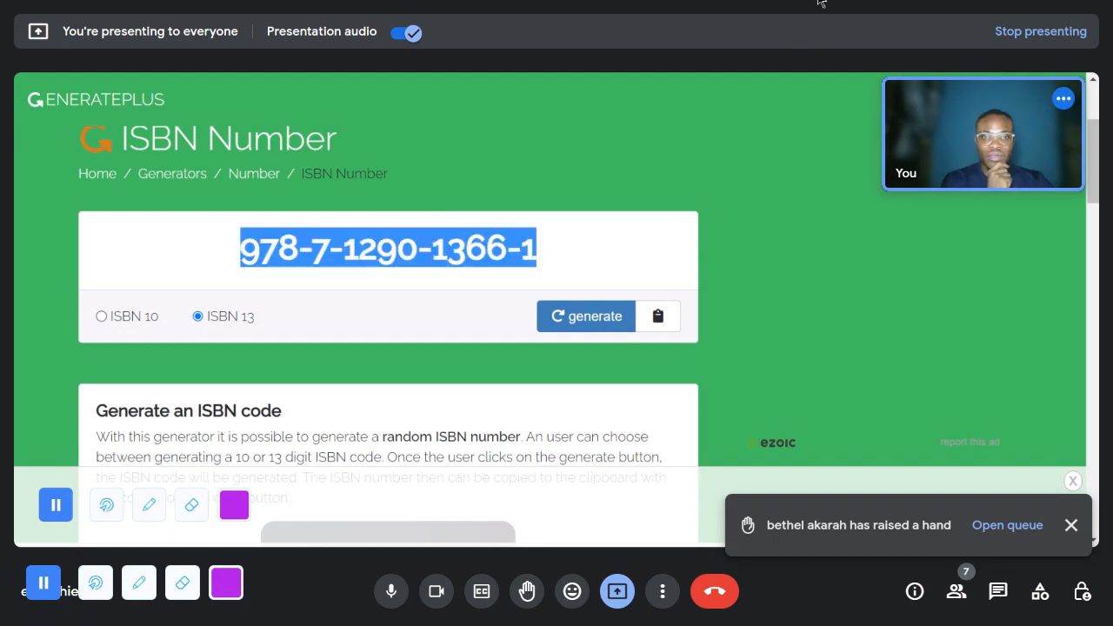
{"action": "left_click", "coordinate": [819, 0]}
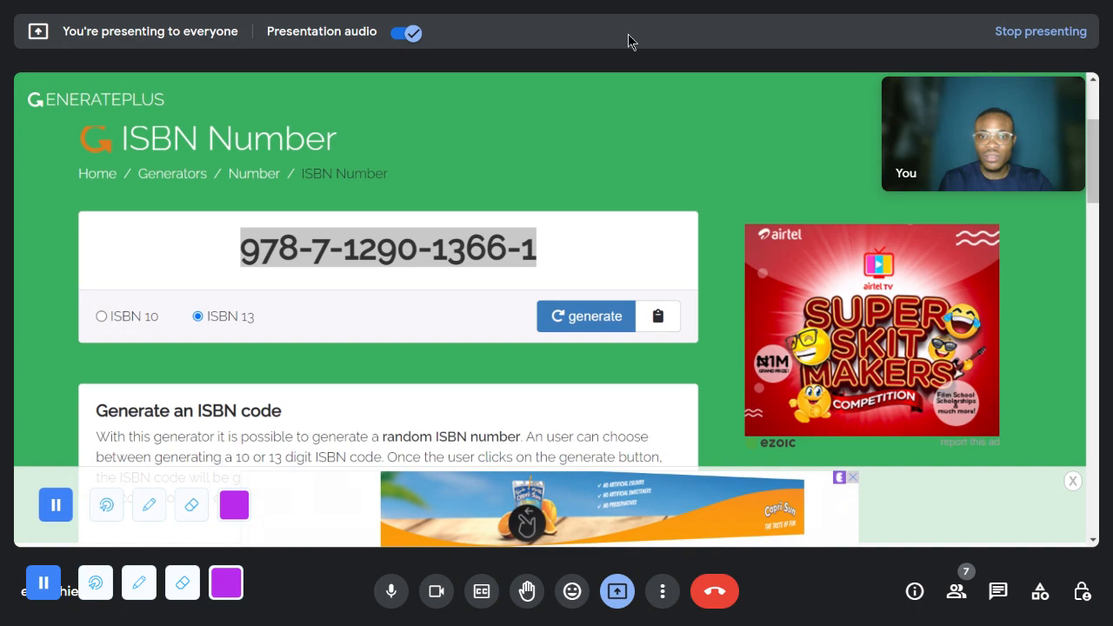
{"action": "left_click", "coordinate": [658, 2]}
{"action": "scroll", "coordinate": [649, 241], "scroll_direction": "up", "scroll_amount": 4}
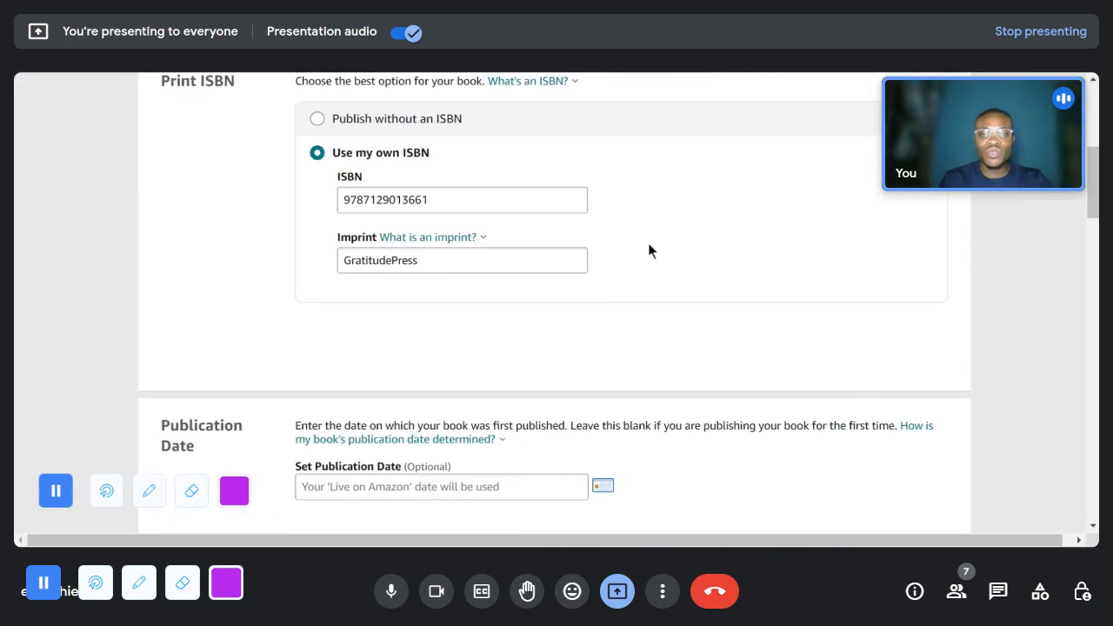
- Review the ISBN and imprint entries, the print options and the manuscript's upload status on the paperback content page
{"action": "scroll", "coordinate": [648, 244], "scroll_direction": "up", "scroll_amount": 2}
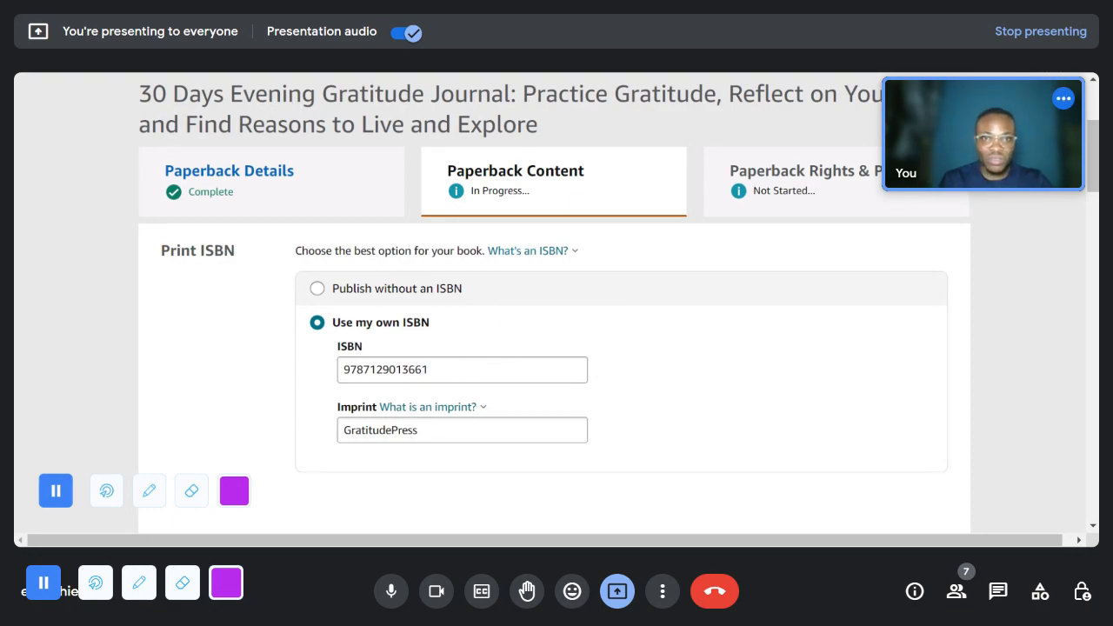
{"action": "scroll", "coordinate": [449, 435], "scroll_direction": "down", "scroll_amount": 15}
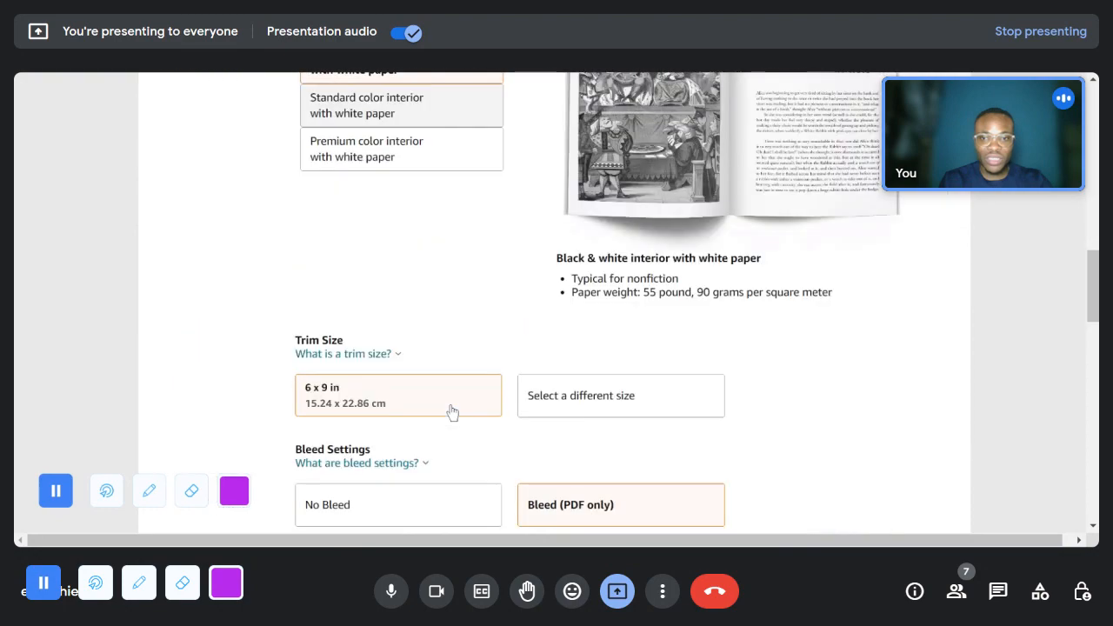
{"action": "scroll", "coordinate": [453, 412], "scroll_direction": "down", "scroll_amount": 5}
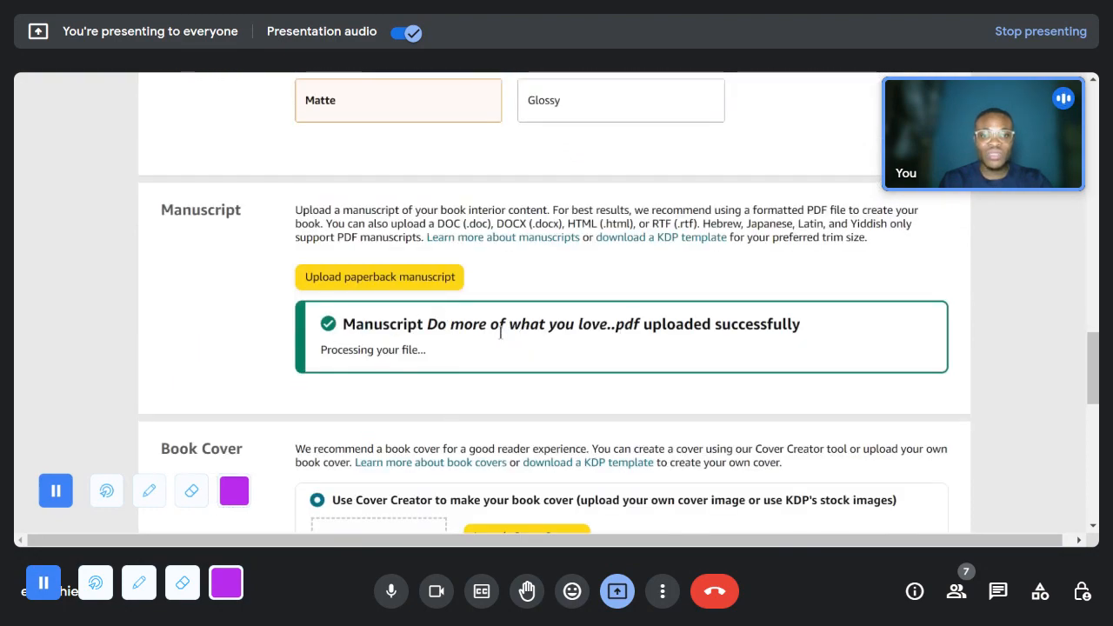
{"action": "scroll", "coordinate": [415, 387], "scroll_direction": "up", "scroll_amount": 20}
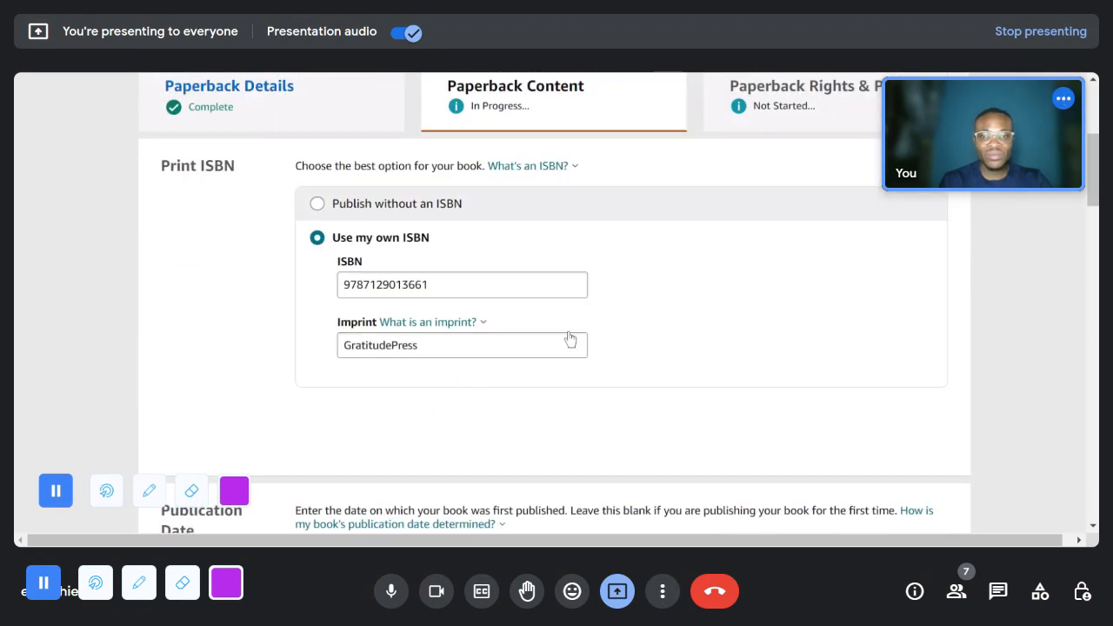
{"action": "scroll", "coordinate": [698, 390], "scroll_direction": "down", "scroll_amount": 18}
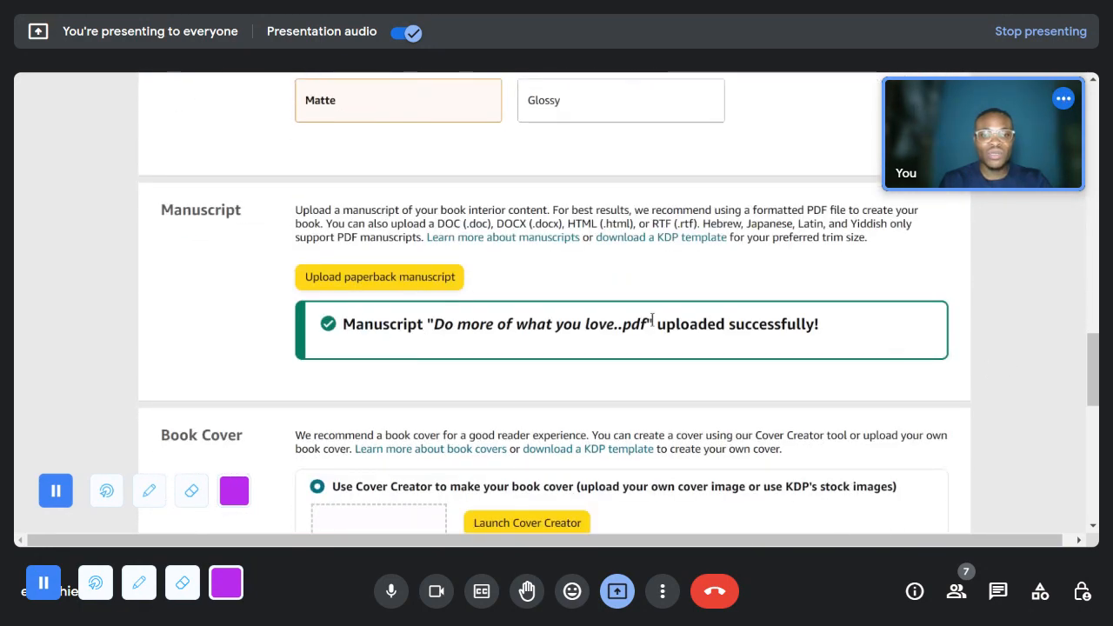
{"action": "left_click_drag", "start_coordinate": [656, 323], "coordinate": [818, 324]}
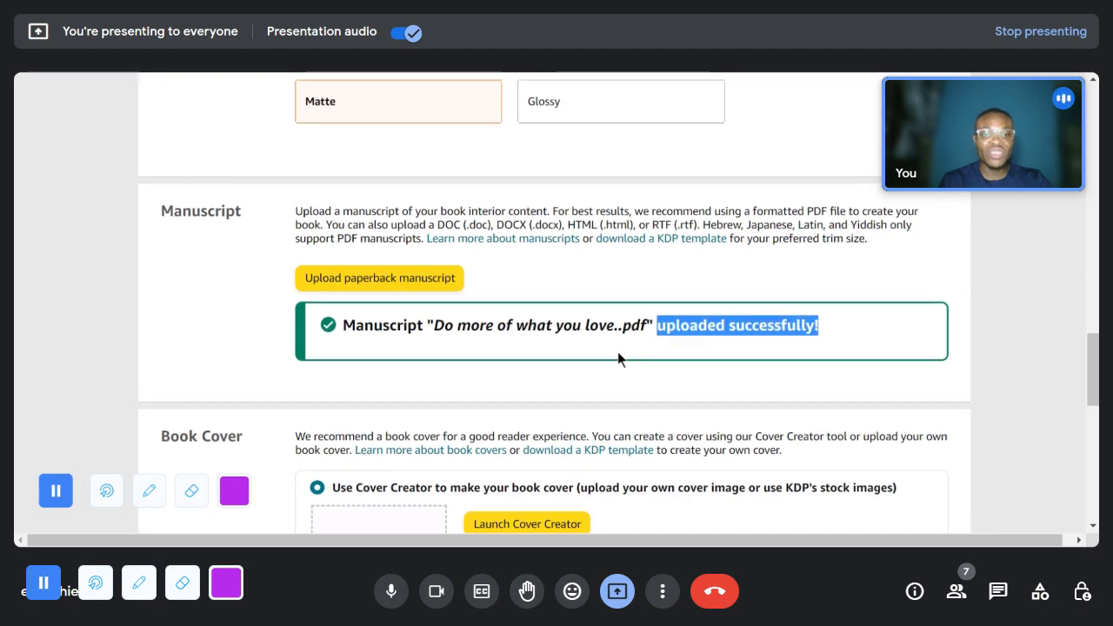
{"action": "scroll", "coordinate": [617, 352], "scroll_direction": "up", "scroll_amount": 15}
{"action": "scroll", "coordinate": [404, 190], "scroll_direction": "up", "scroll_amount": 2}
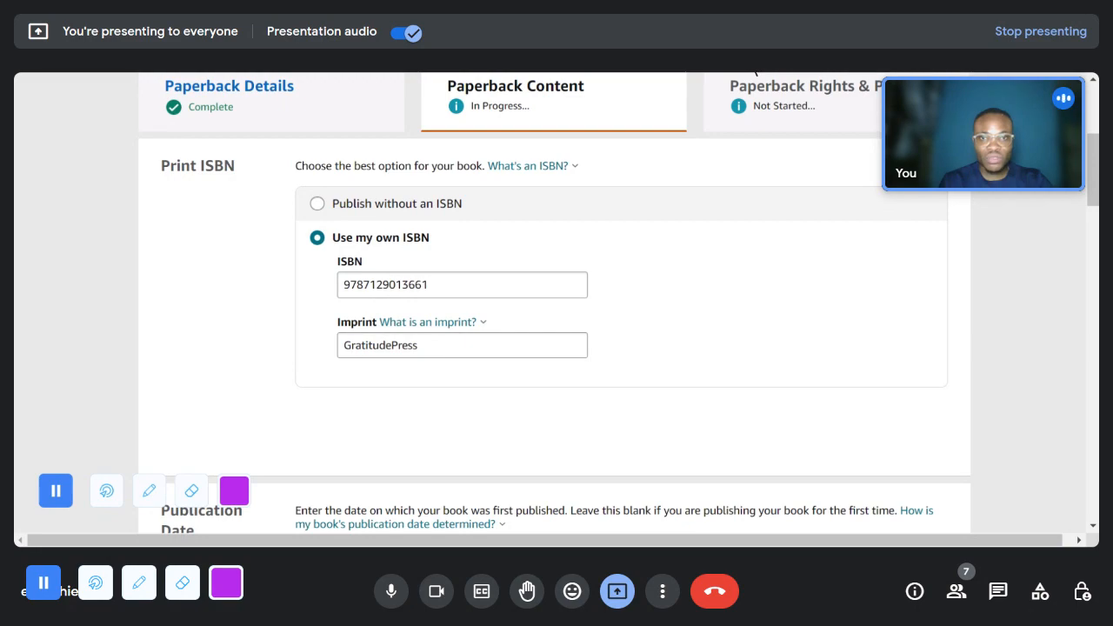
- Copy the web address of the GeneratePlus ISBN generator page and return to the KDP paperback content page
{"action": "left_click", "coordinate": [755, 73]}
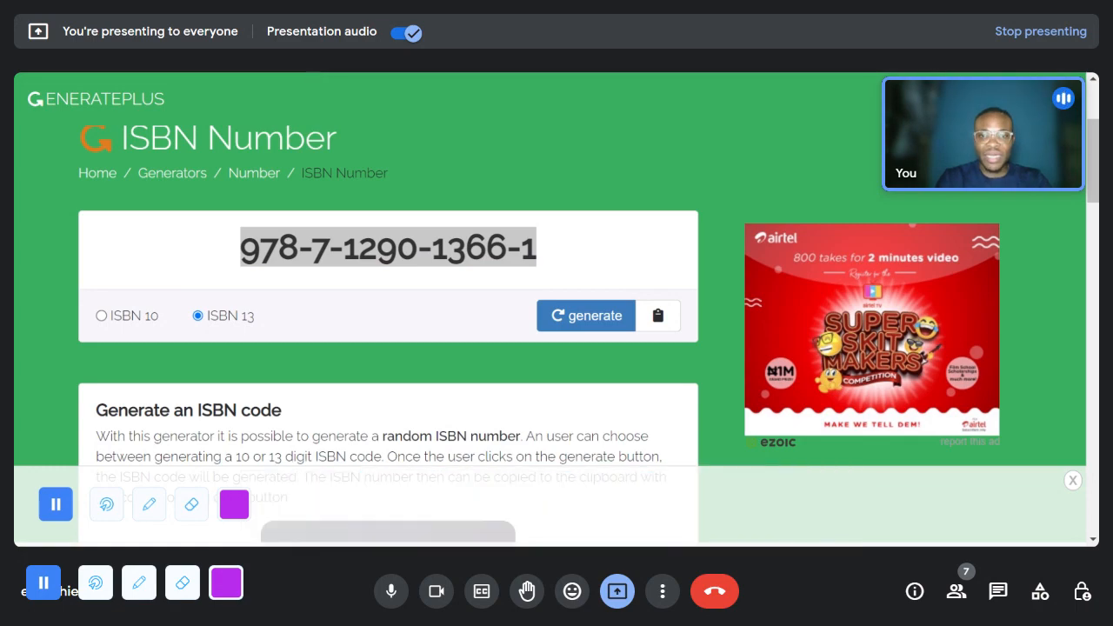
{"action": "key", "text": "ctrl+Tab"}
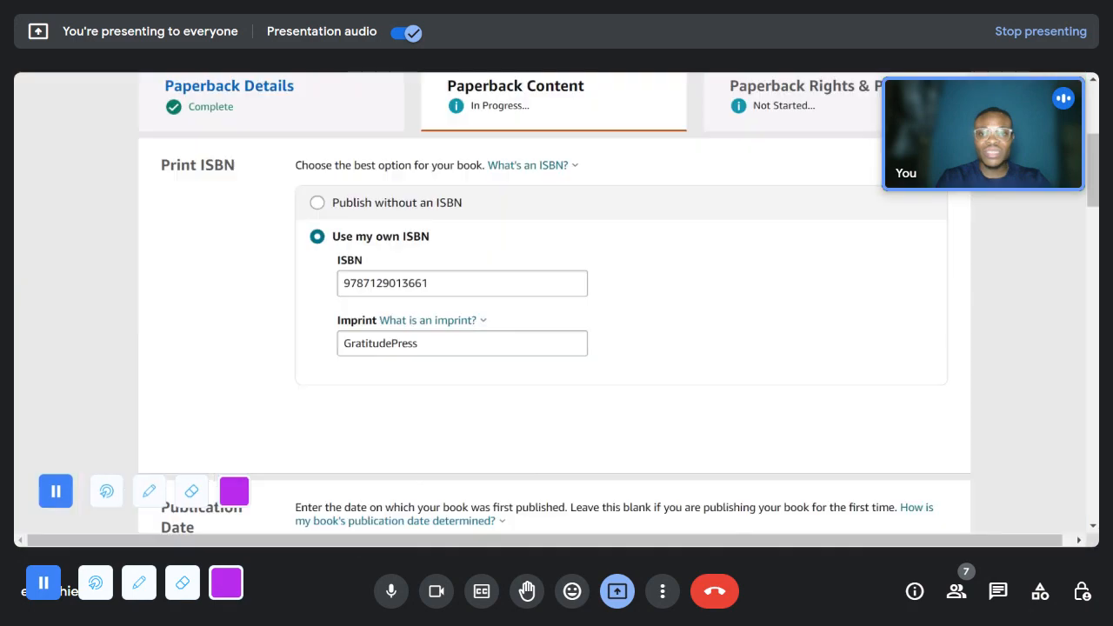
- Review the trim size, bleed, cover finish and manuscript upload status down to the Book Cover section
{"action": "scroll", "coordinate": [500, 324], "scroll_direction": "down", "scroll_amount": 3}
{"action": "scroll", "coordinate": [501, 324], "scroll_direction": "down", "scroll_amount": 10}
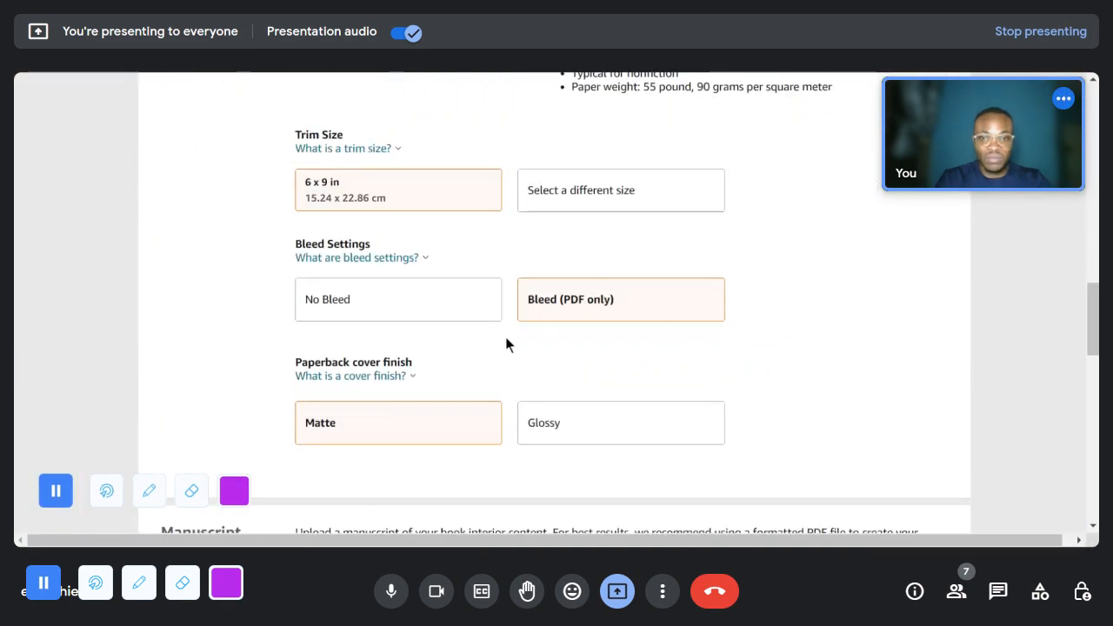
{"action": "scroll", "coordinate": [505, 344], "scroll_direction": "down", "scroll_amount": 1}
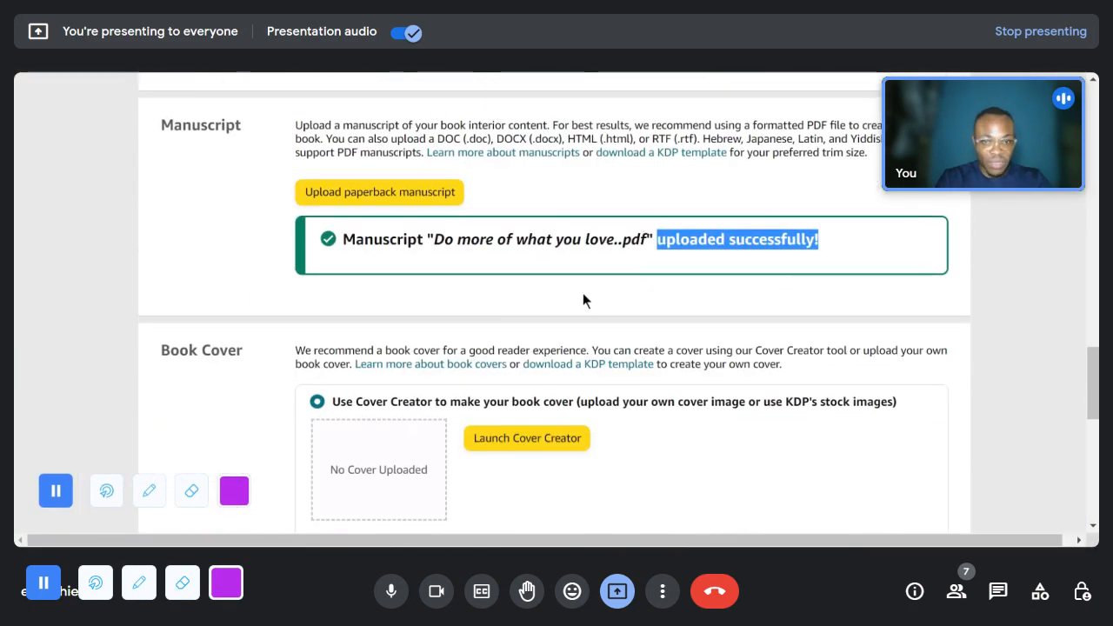
{"action": "left_click", "coordinate": [602, 259]}
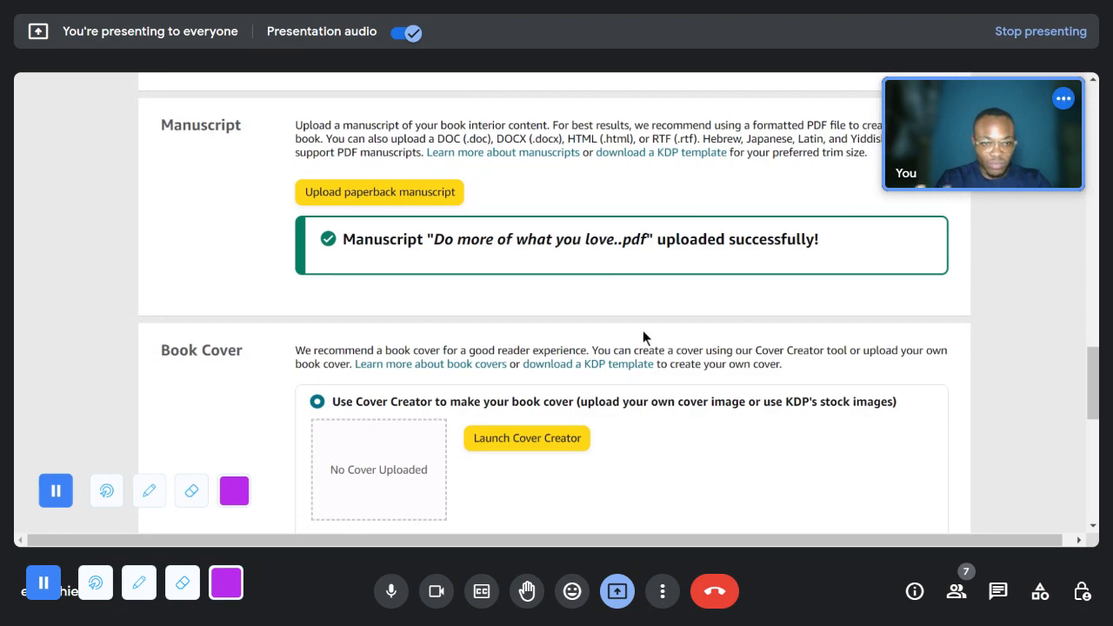
{"action": "scroll", "coordinate": [739, 409], "scroll_direction": "down", "scroll_amount": 1}
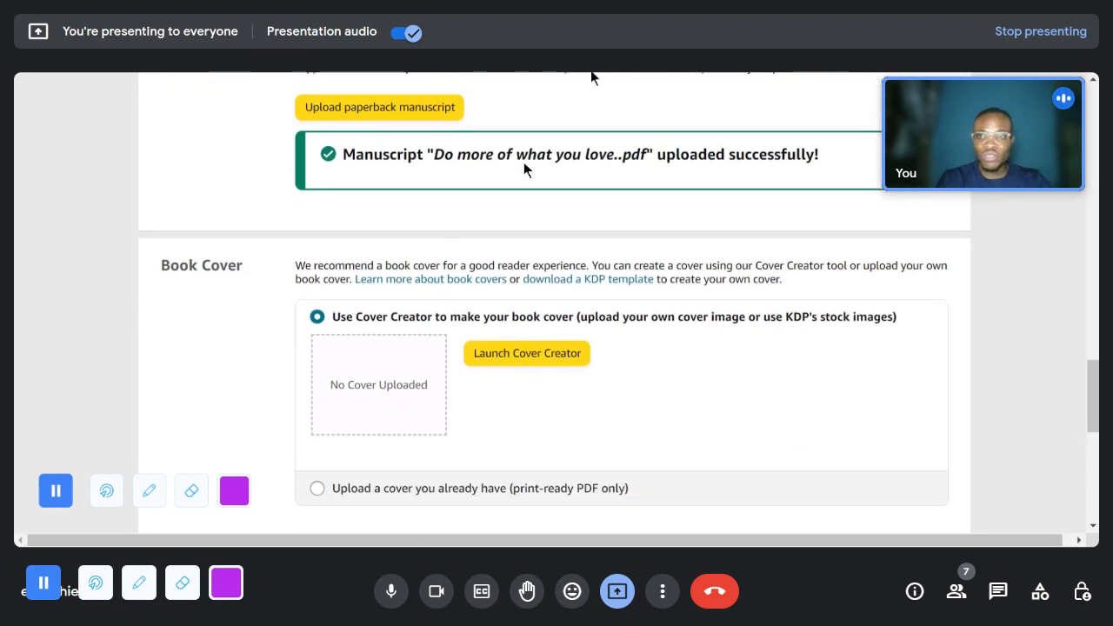
{"action": "left_click", "coordinate": [998, 592]}
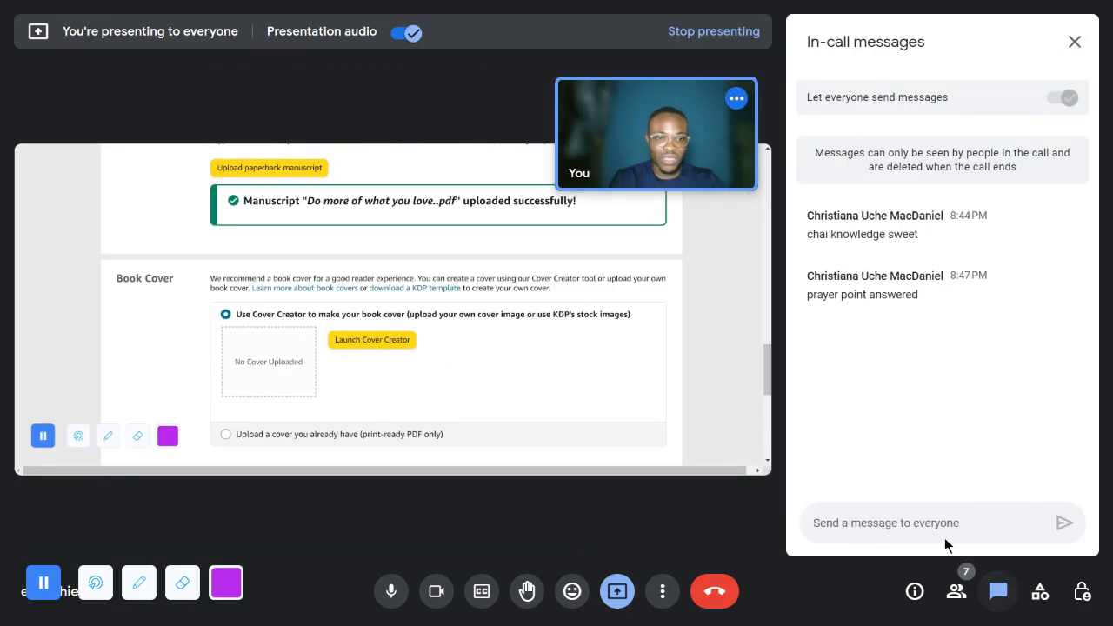
{"action": "type", "text": "https://generate.plus/en/number/isbn"}
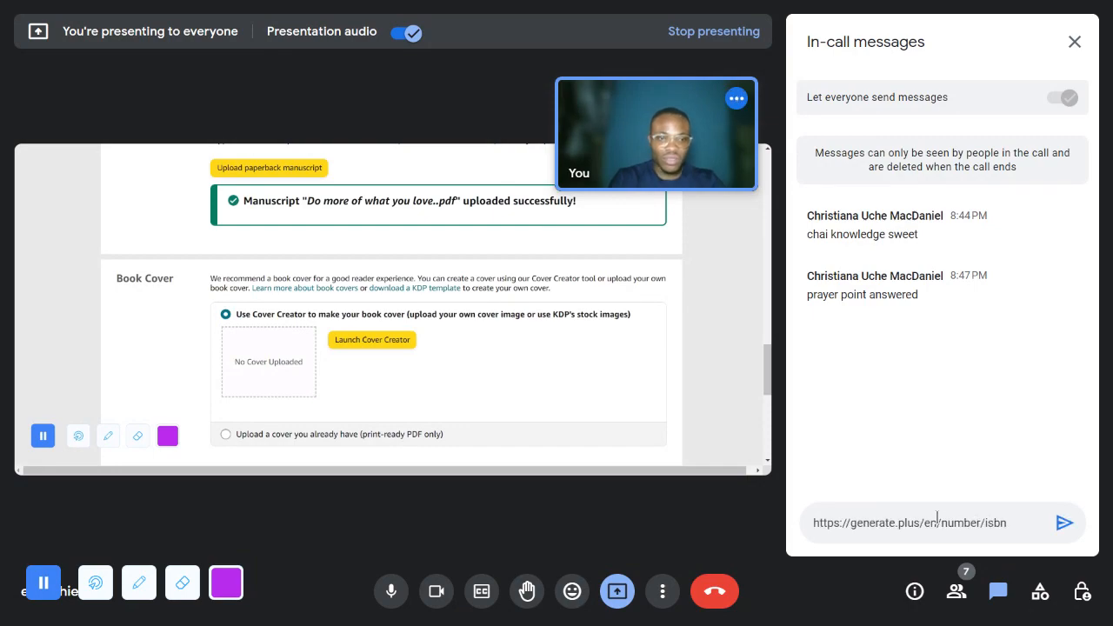
{"action": "key", "text": "Return"}
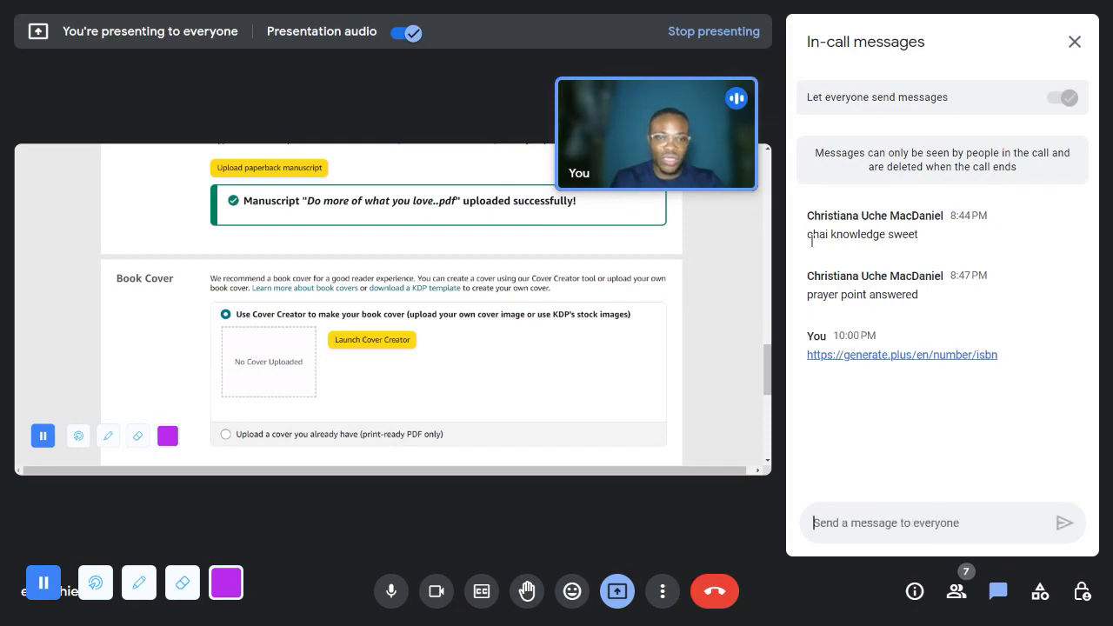
{"action": "left_click", "coordinate": [1074, 42]}
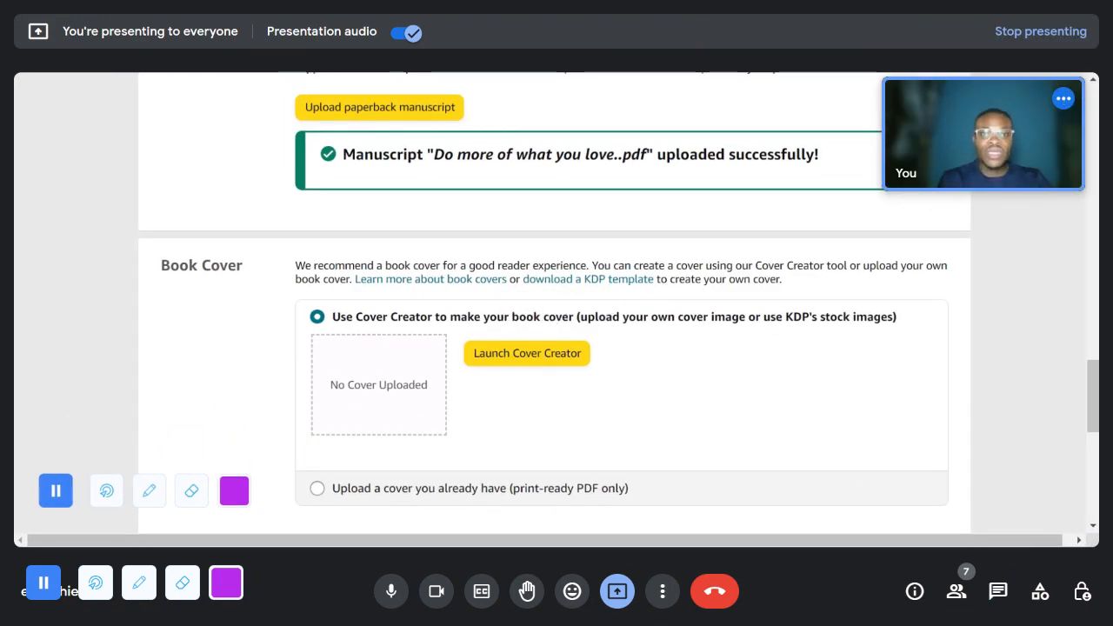
- Launch Cover Creator from the Book Cover section and load the evening gratitude journal's front cover image from the computer
{"action": "scroll", "coordinate": [579, 426], "scroll_direction": "down", "scroll_amount": 2}
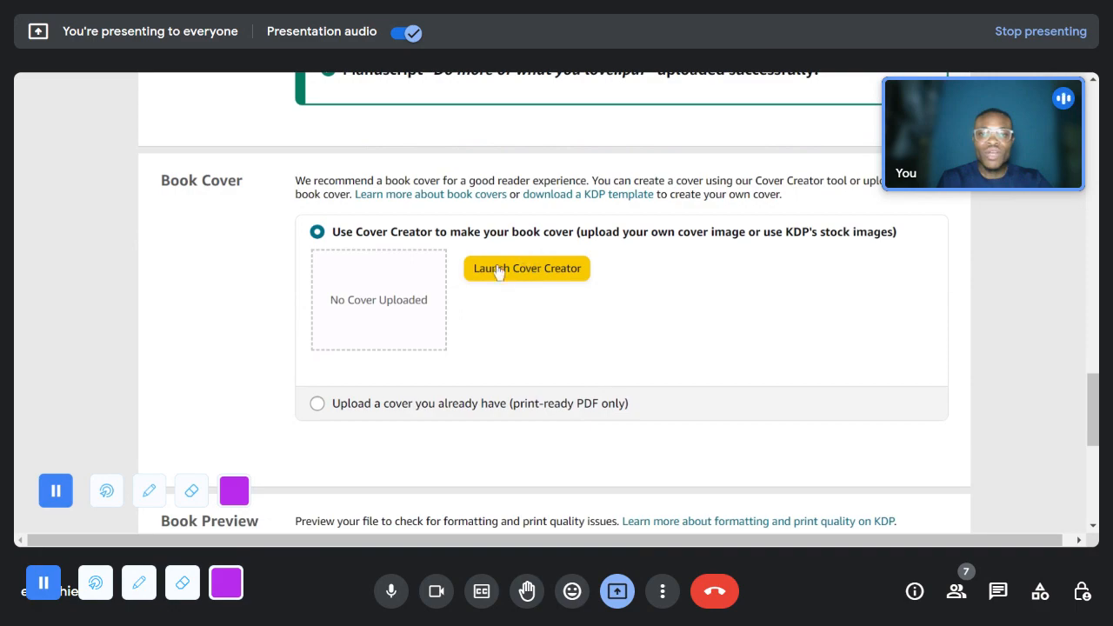
{"action": "left_click", "coordinate": [555, 273]}
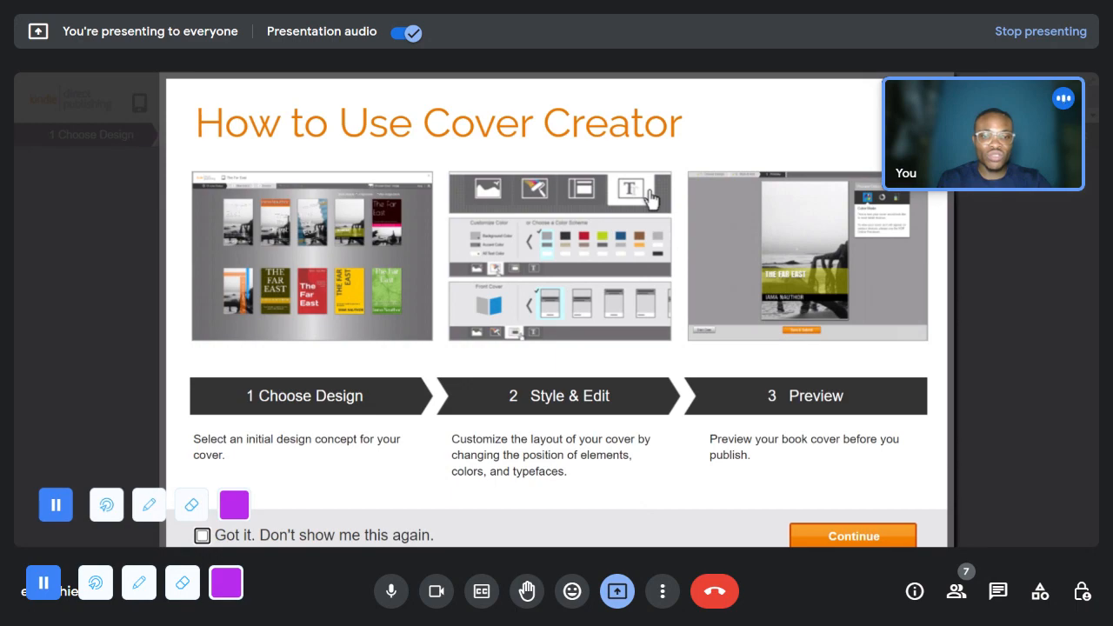
{"action": "left_click", "coordinate": [844, 544]}
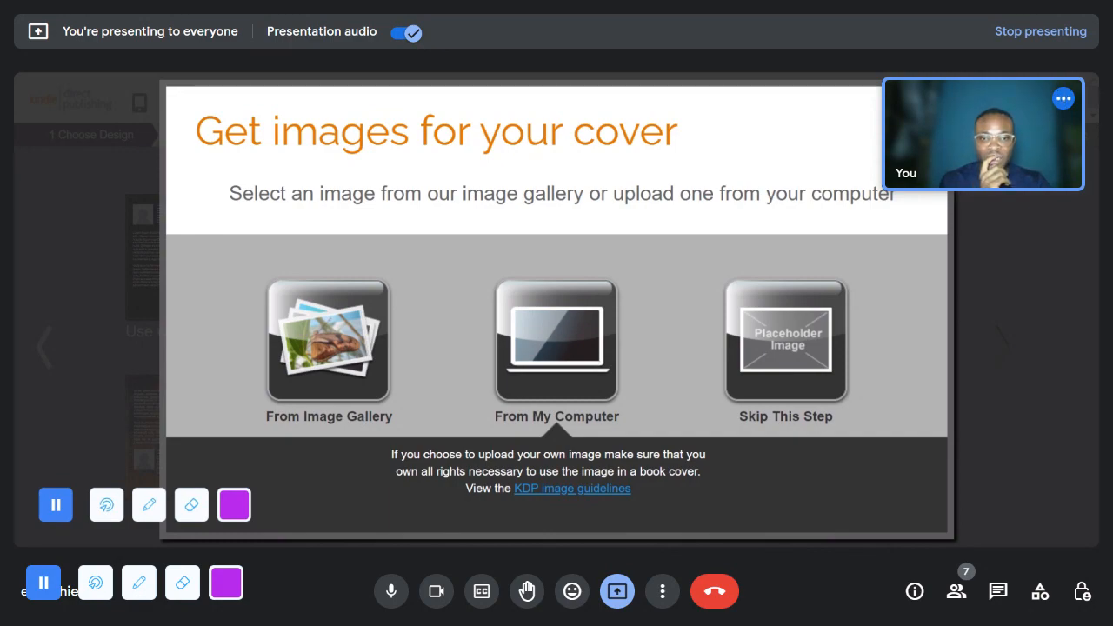
{"action": "left_click", "coordinate": [636, 426]}
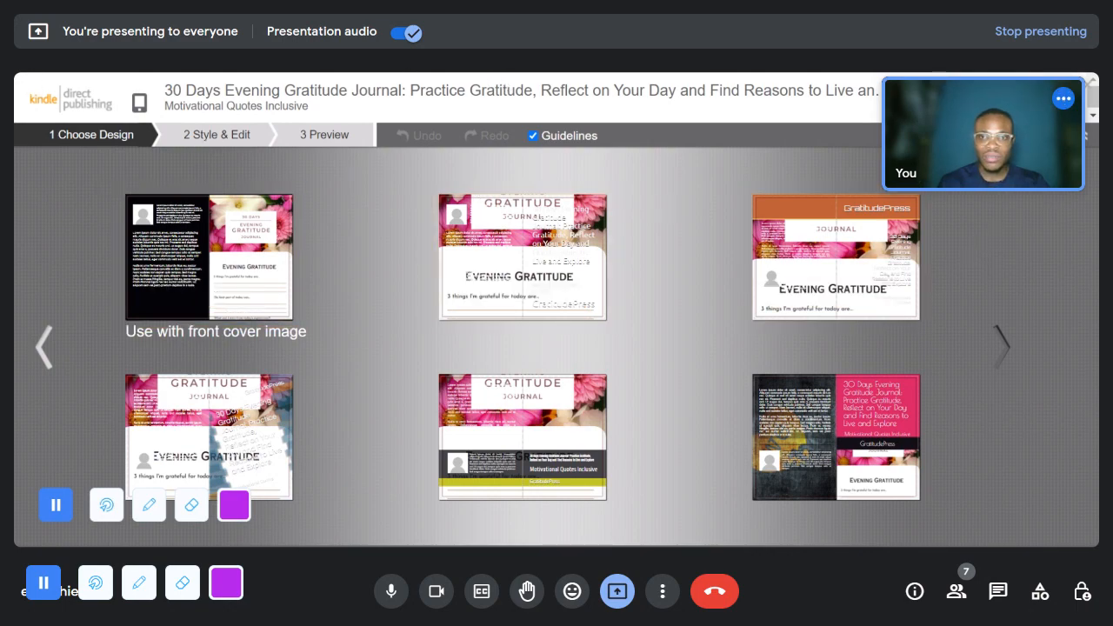
- Stop presenting the KDP browser tab and present the Word window with the 6 x 9 cover document instead
{"action": "left_click", "coordinate": [618, 591]}
{"action": "left_click", "coordinate": [620, 599]}
{"action": "left_click", "coordinate": [618, 599]}
{"action": "left_click", "coordinate": [634, 547]}
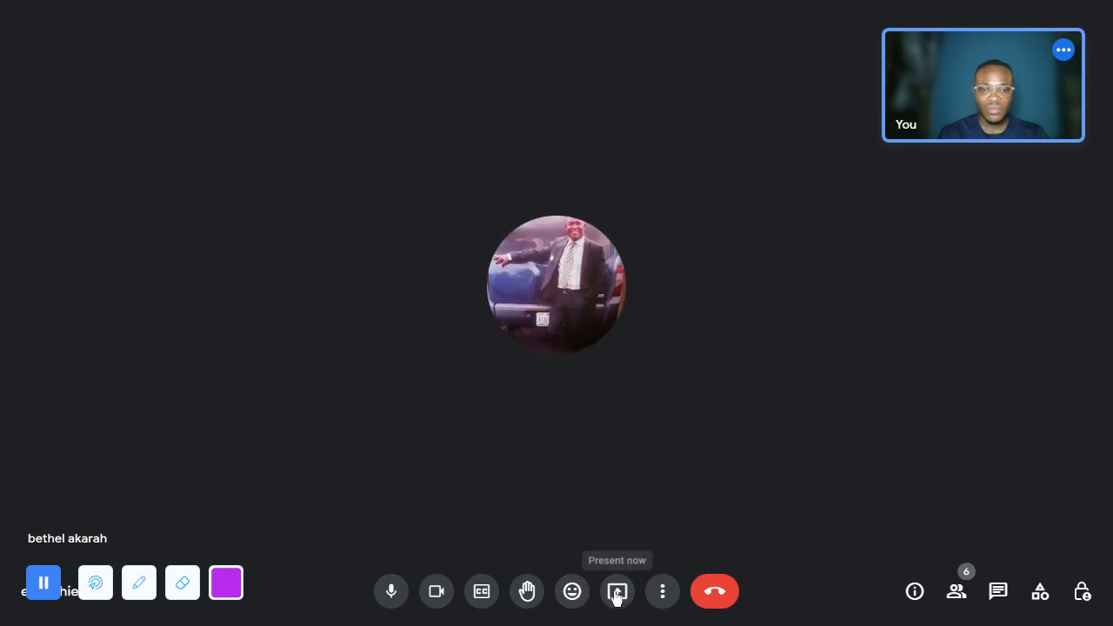
{"action": "left_click", "coordinate": [618, 594]}
{"action": "left_click", "coordinate": [672, 512]}
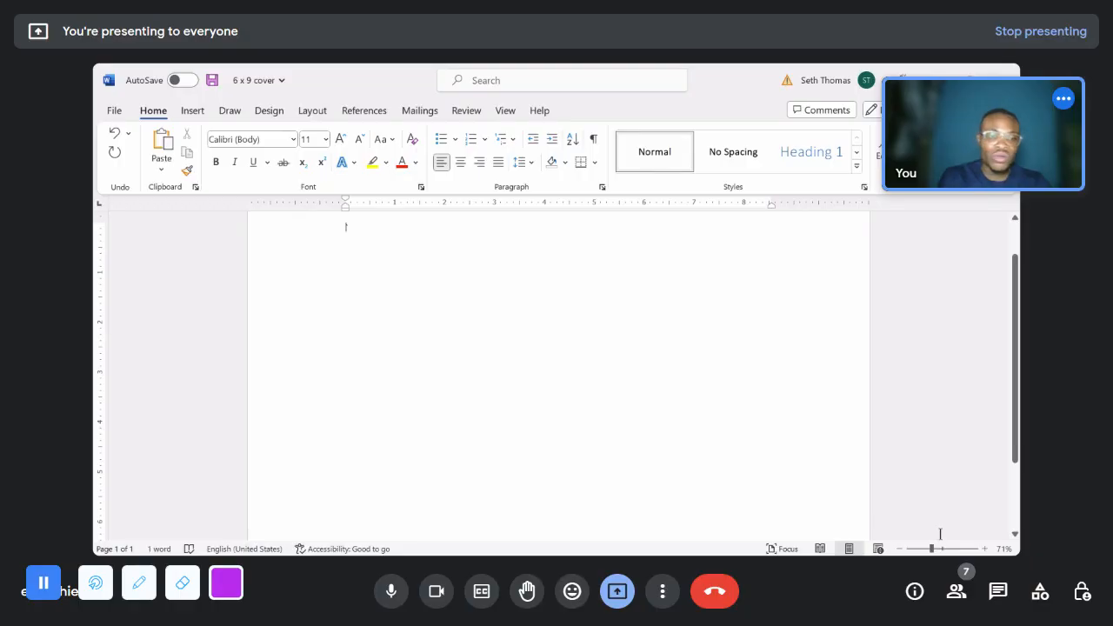
- Undo the edits that removed the front and back cover pictures from the 6 x 9 cover document and set the zoom to 50%
{"action": "left_click_drag", "start_coordinate": [932, 549], "coordinate": [907, 550]}
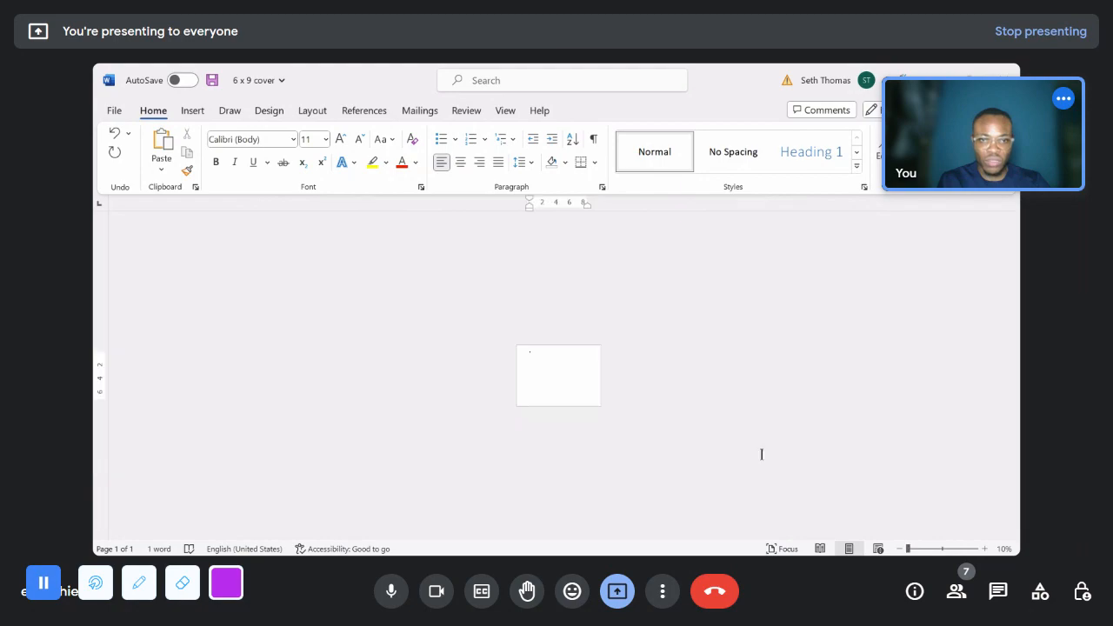
{"action": "left_click", "coordinate": [932, 549]}
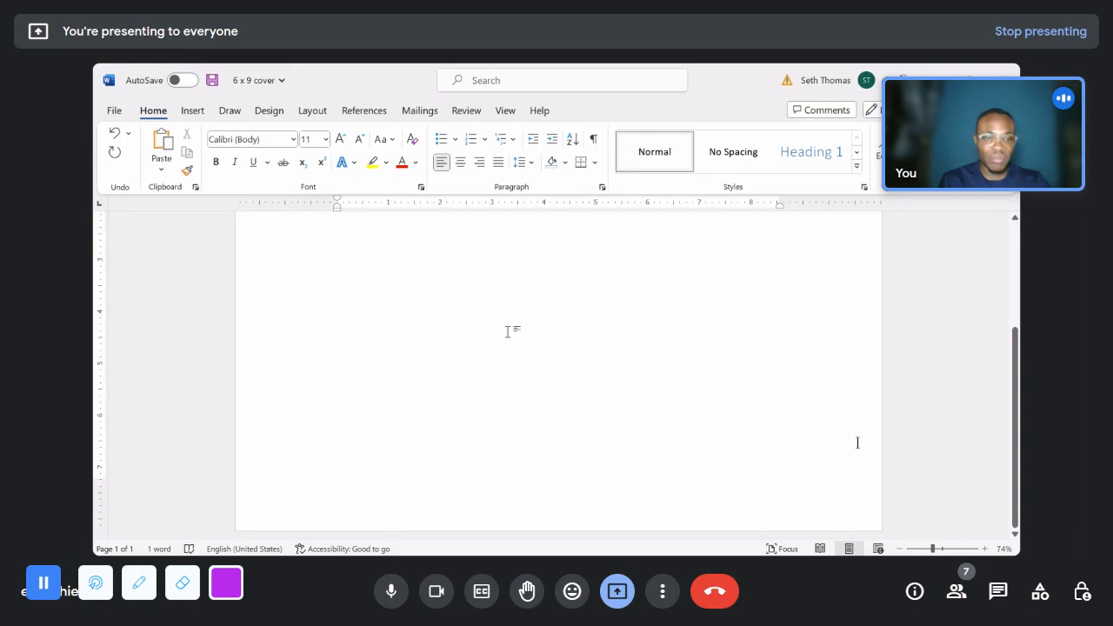
{"action": "scroll", "coordinate": [571, 413], "scroll_direction": "up", "scroll_amount": 3}
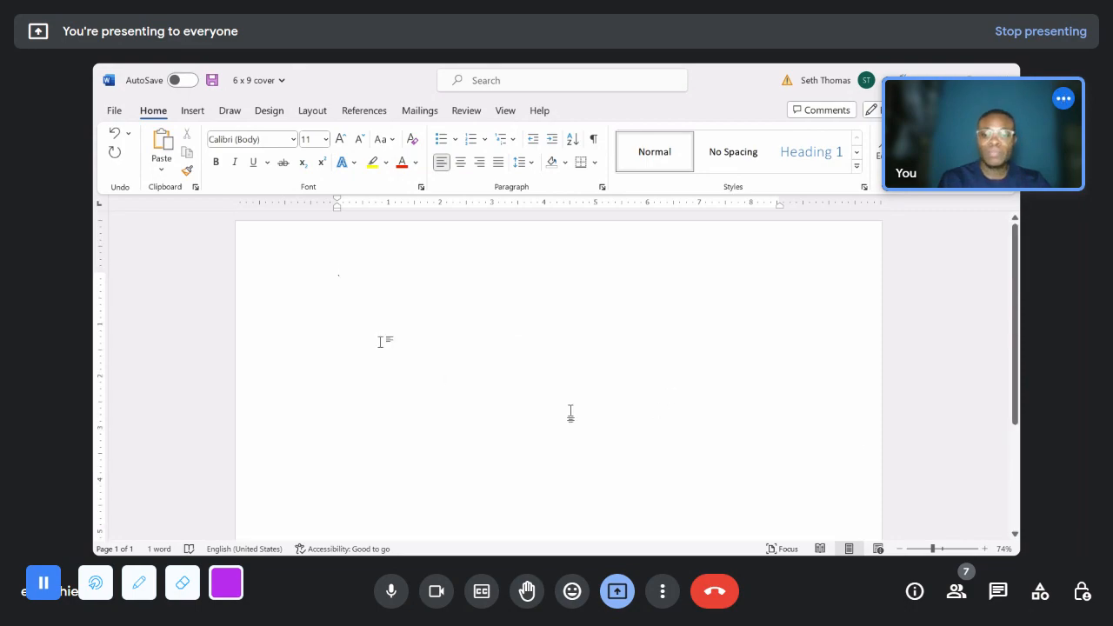
{"action": "key", "text": "ctrl+z"}
{"action": "key", "text": "ctrl+z"}
{"action": "key", "text": "ctrl+z"}
{"action": "key", "text": "ctrl+z"}
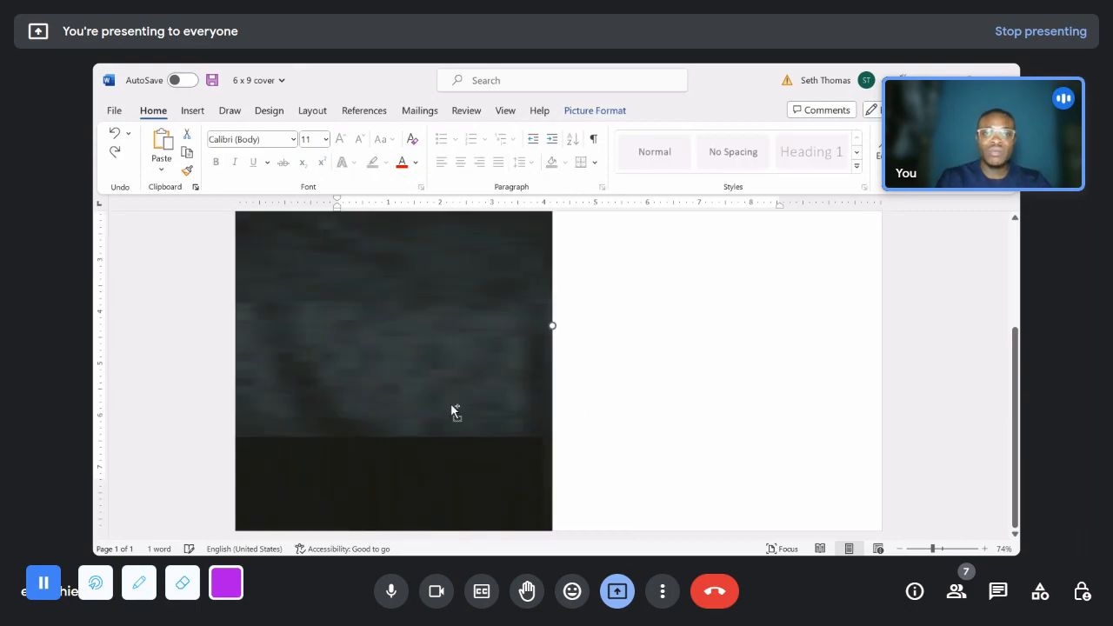
{"action": "key", "text": "ctrl+z"}
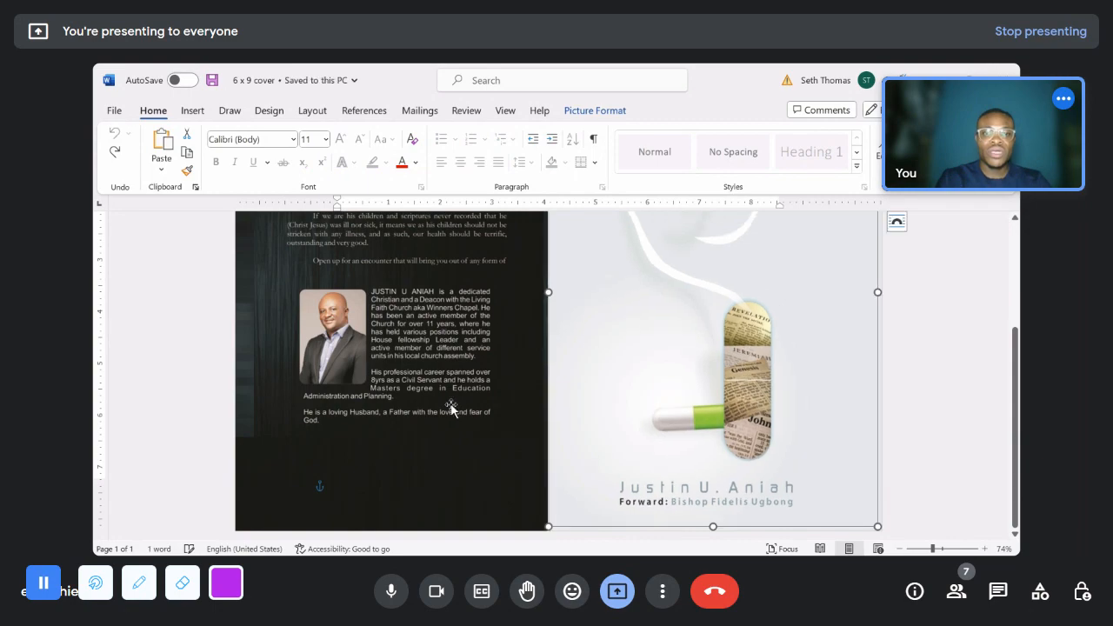
{"action": "left_click_drag", "start_coordinate": [935, 552], "coordinate": [924, 549]}
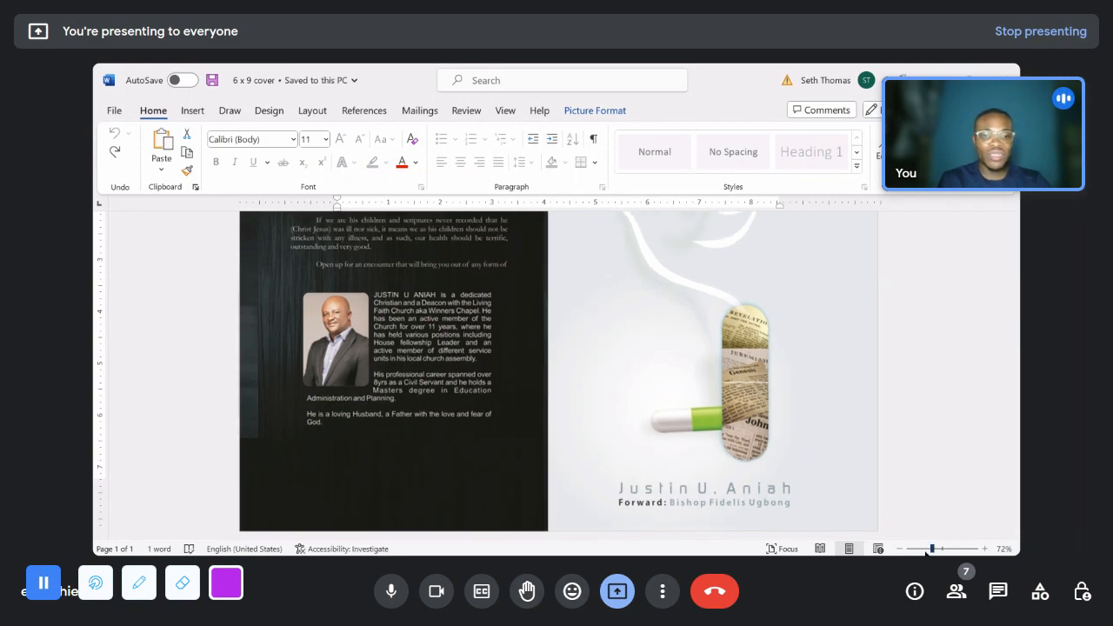
{"action": "left_click", "coordinate": [857, 368]}
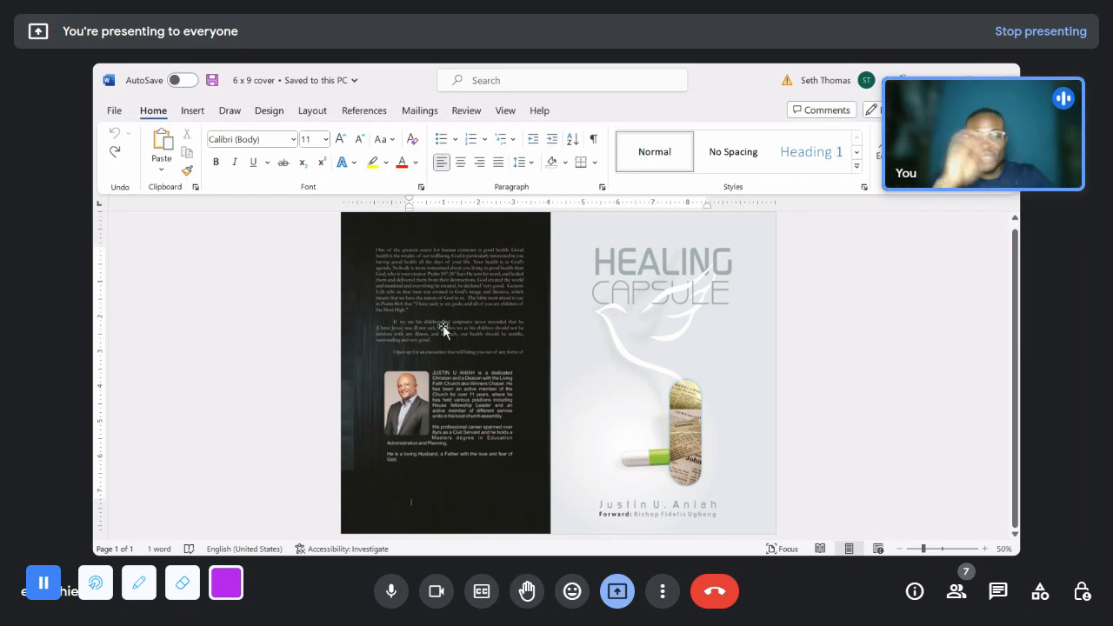
- Replace the Healing Capsule front cover picture with the image FC from the Downloads folder
{"action": "left_click", "coordinate": [674, 286]}
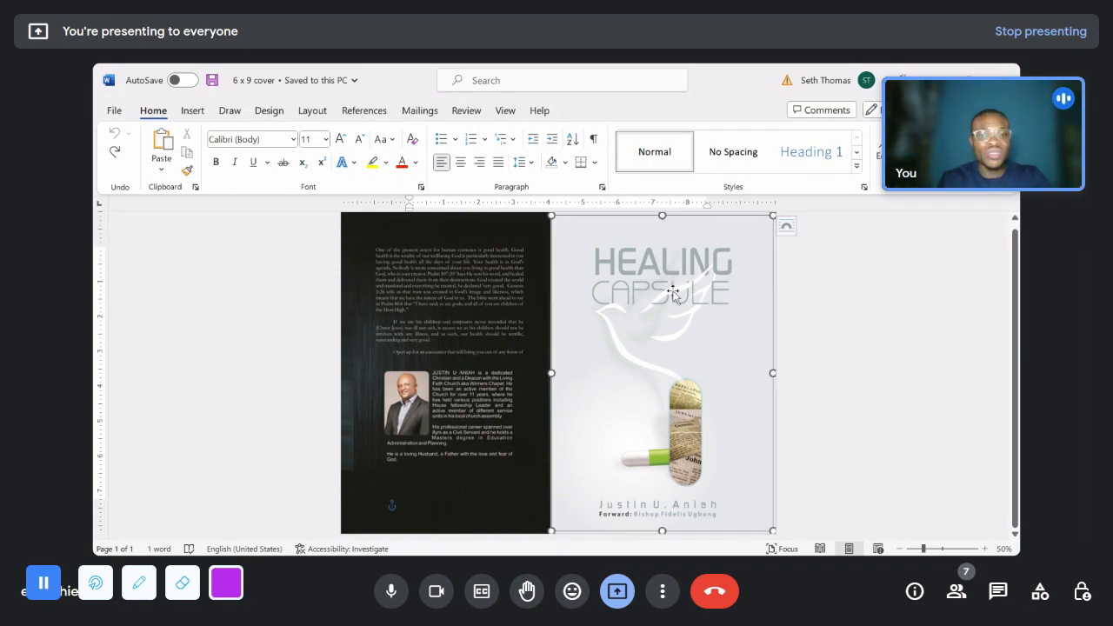
{"action": "left_click", "coordinate": [472, 323]}
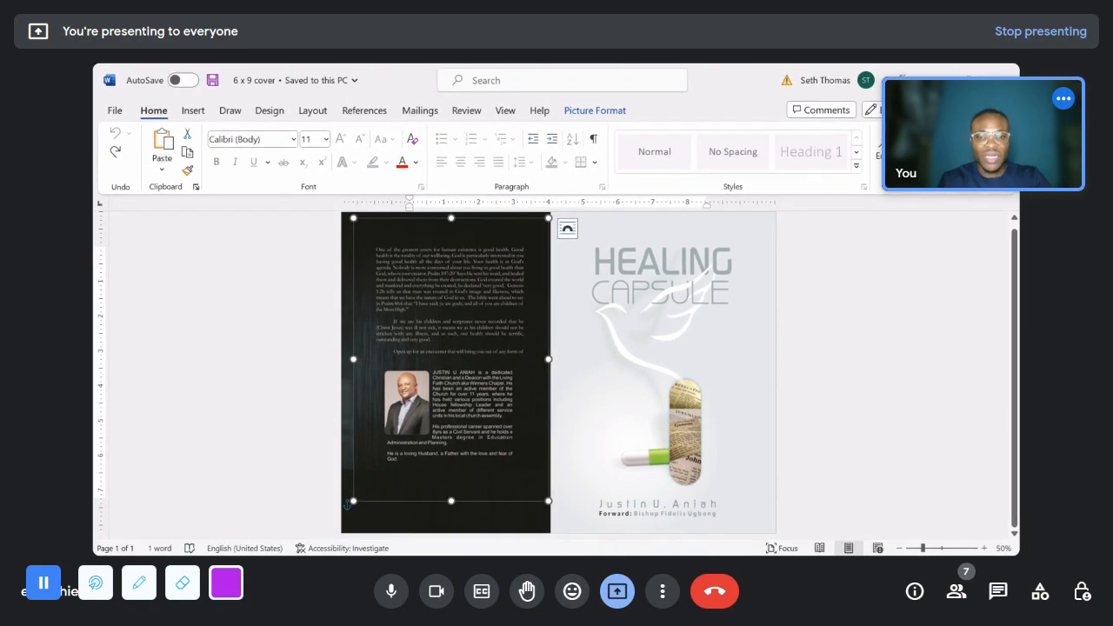
{"action": "left_click", "coordinate": [677, 303]}
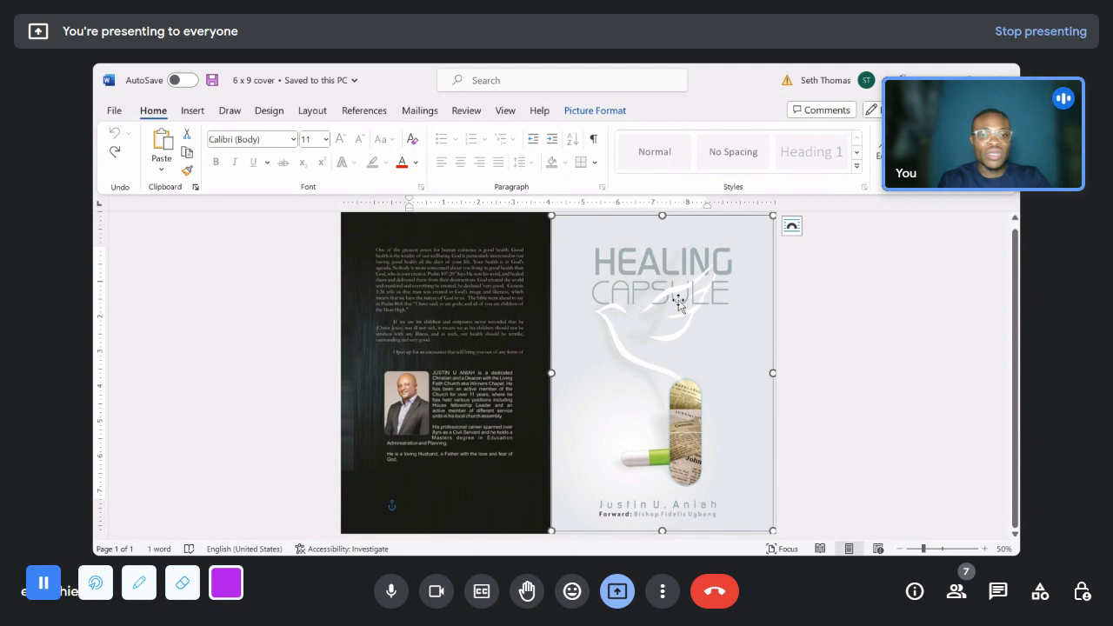
{"action": "right_click", "coordinate": [678, 303]}
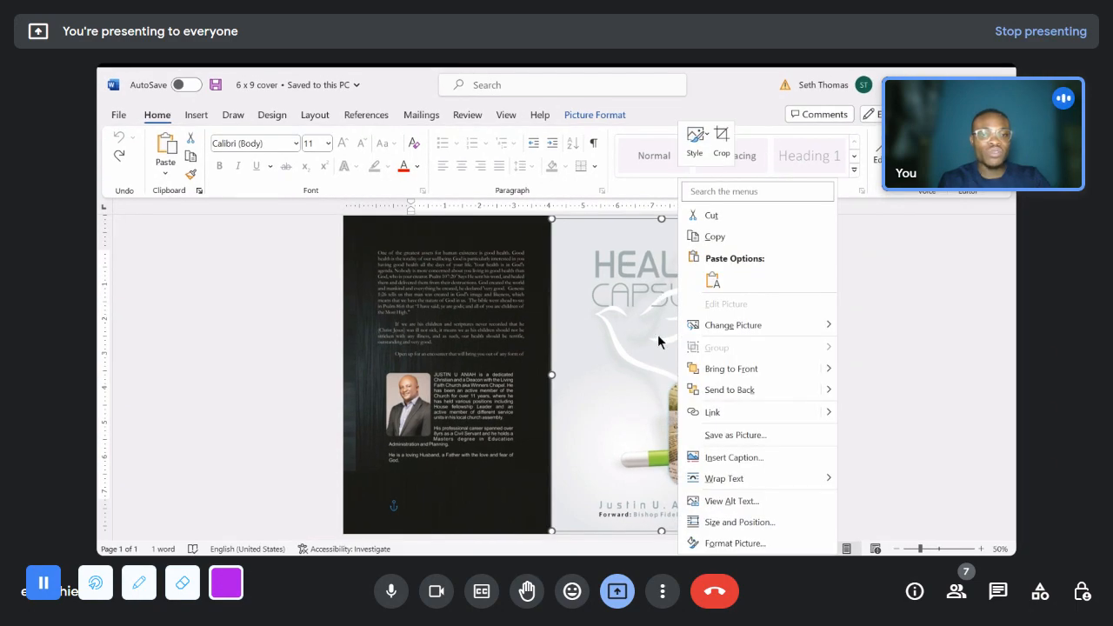
{"action": "mouse_move", "coordinate": [769, 331]}
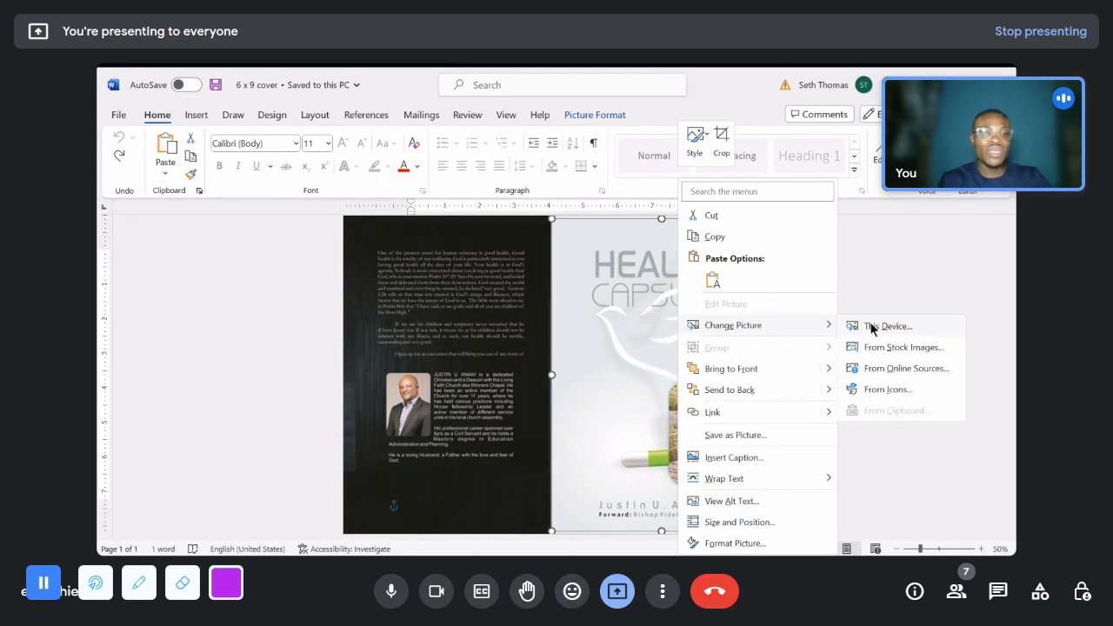
{"action": "left_click", "coordinate": [872, 328]}
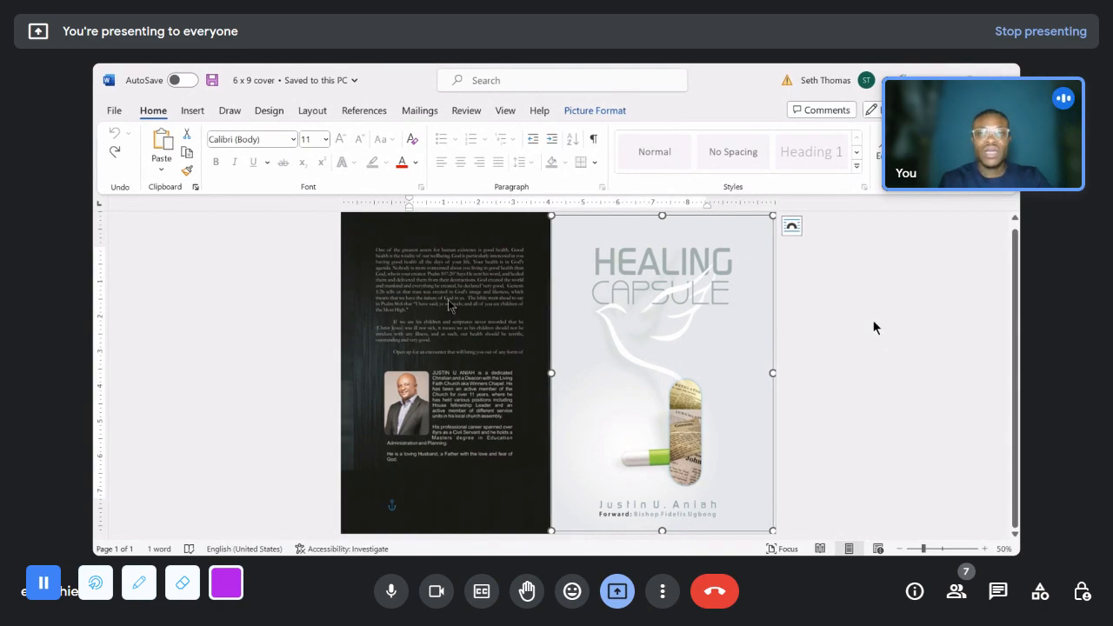
{"action": "key", "text": "alt+Tab"}
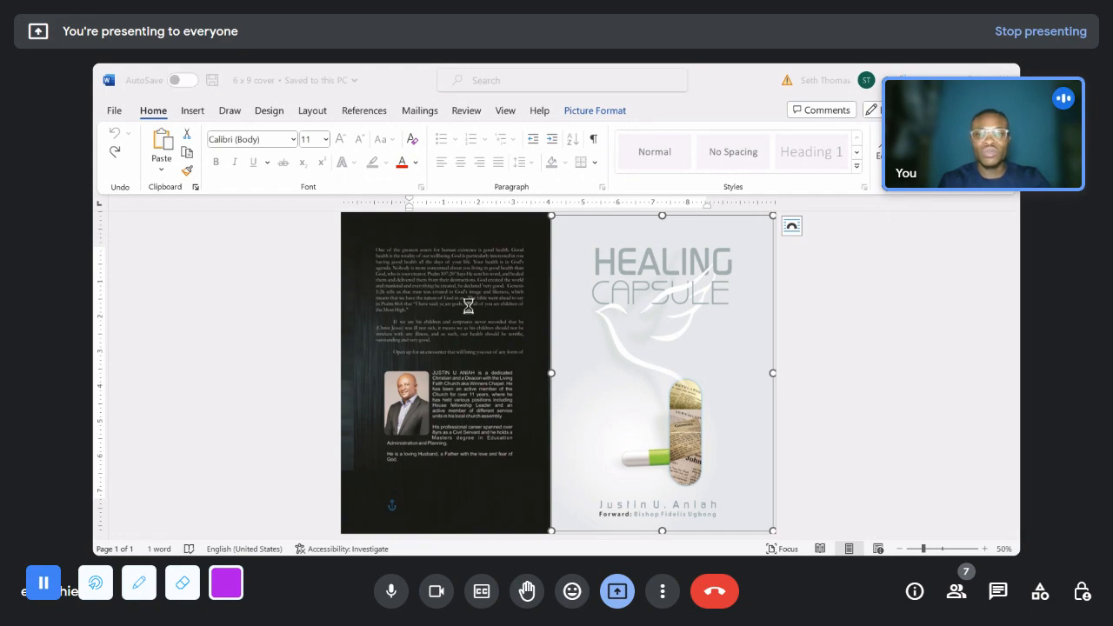
{"action": "scroll", "coordinate": [148, 244], "scroll_direction": "up", "scroll_amount": 5}
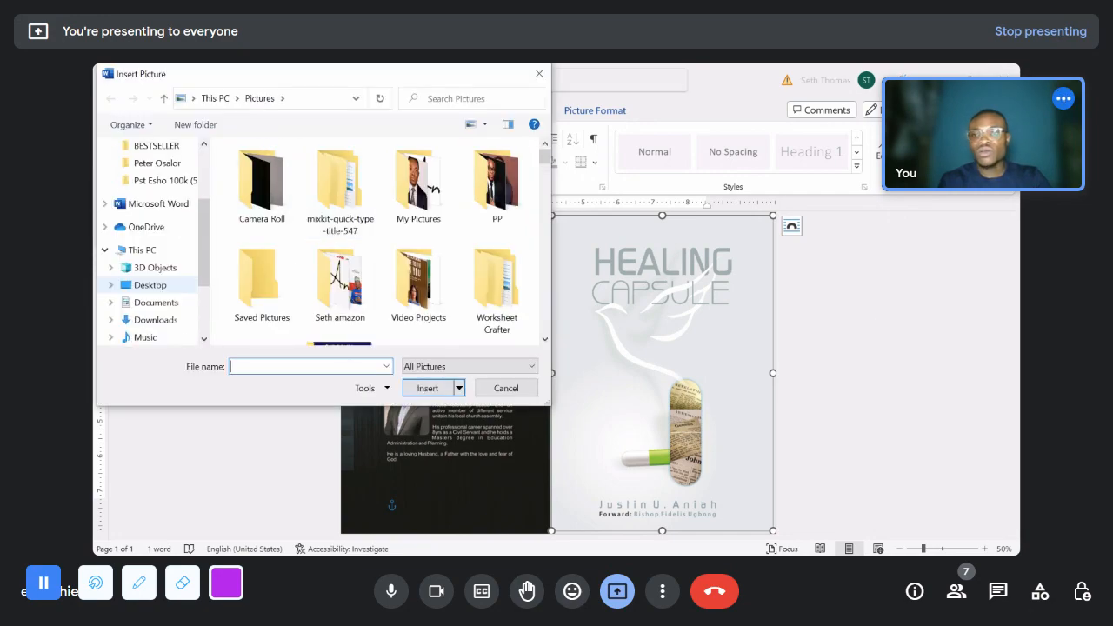
{"action": "left_click", "coordinate": [156, 191]}
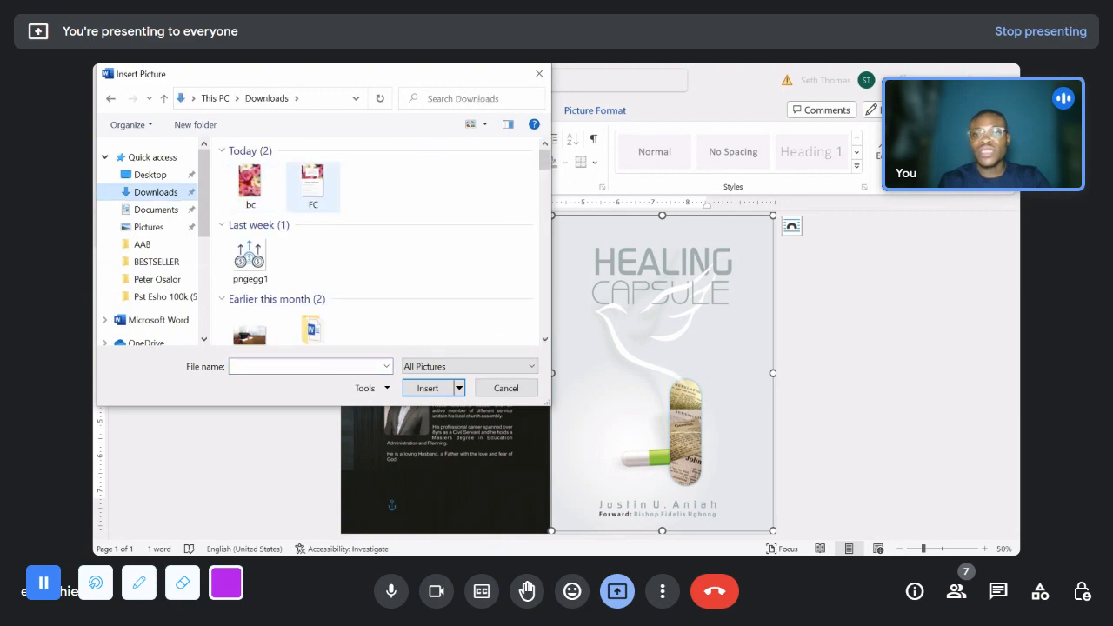
{"action": "double_click", "coordinate": [313, 186]}
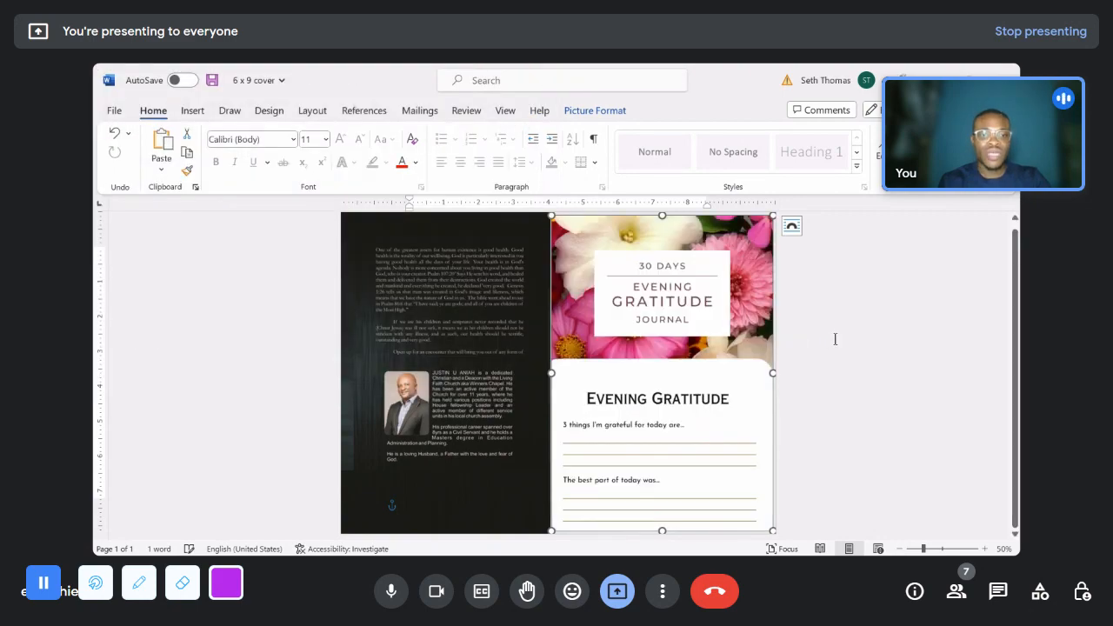
{"action": "left_click", "coordinate": [835, 339]}
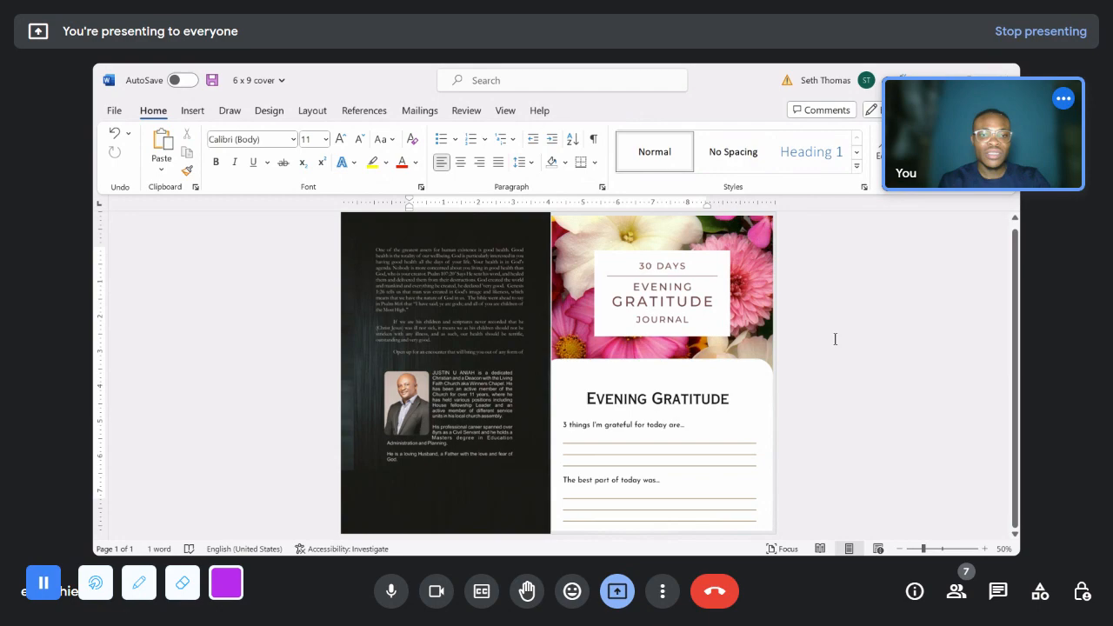
- Replace the dark back cover picture containing the author biography with the image bc from the Downloads folder
{"action": "right_click", "coordinate": [463, 357]}
{"action": "mouse_move", "coordinate": [581, 331]}
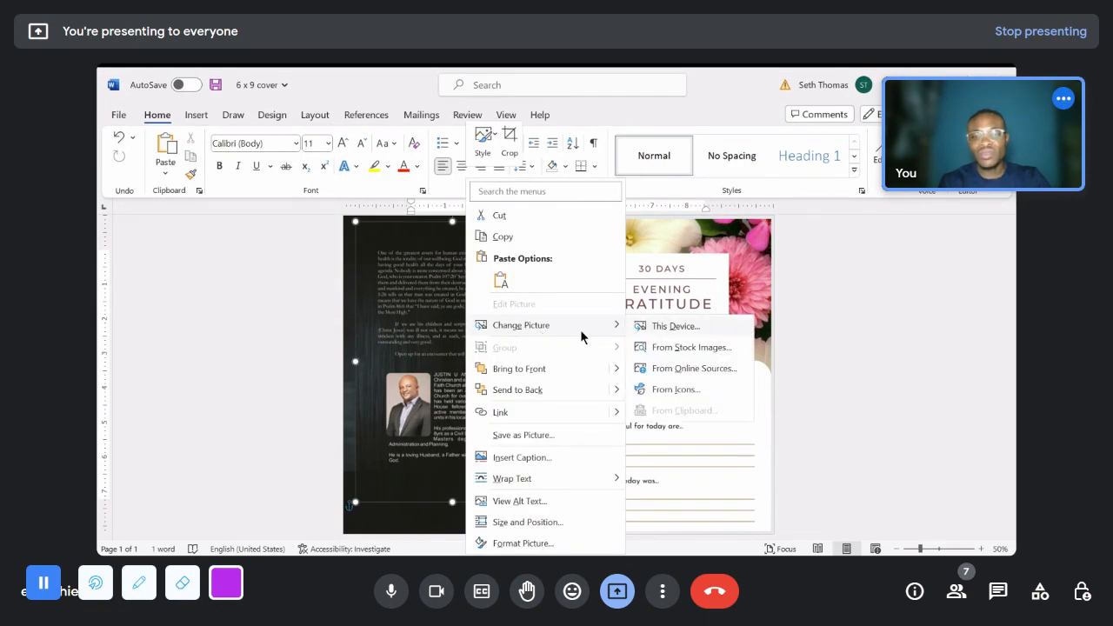
{"action": "left_click", "coordinate": [651, 330]}
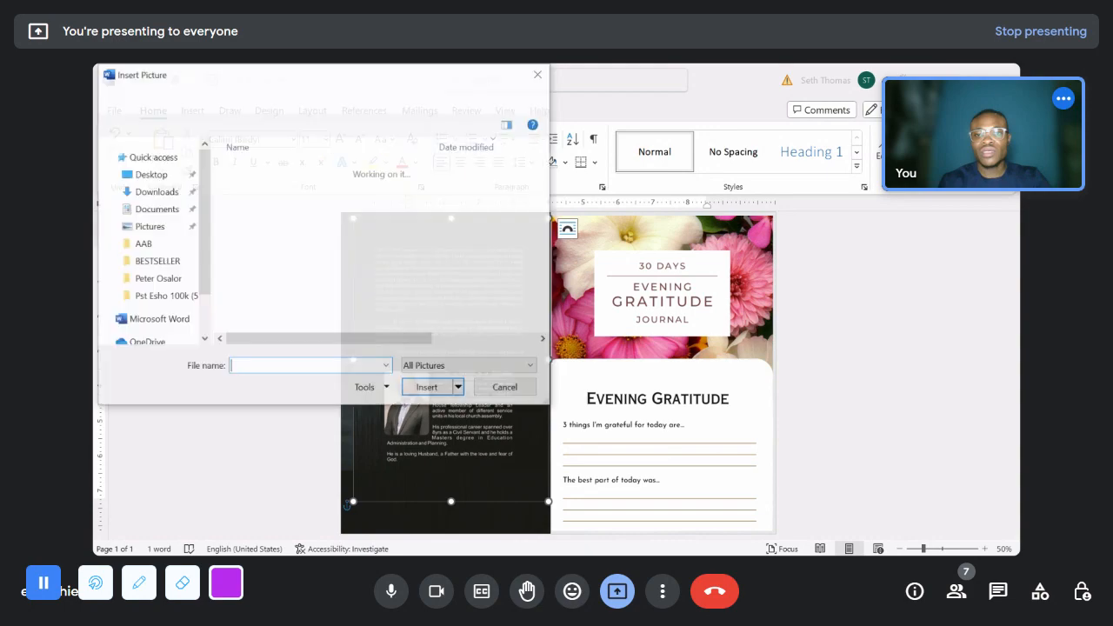
{"action": "left_click", "coordinate": [261, 190]}
{"action": "double_click", "coordinate": [261, 191]}
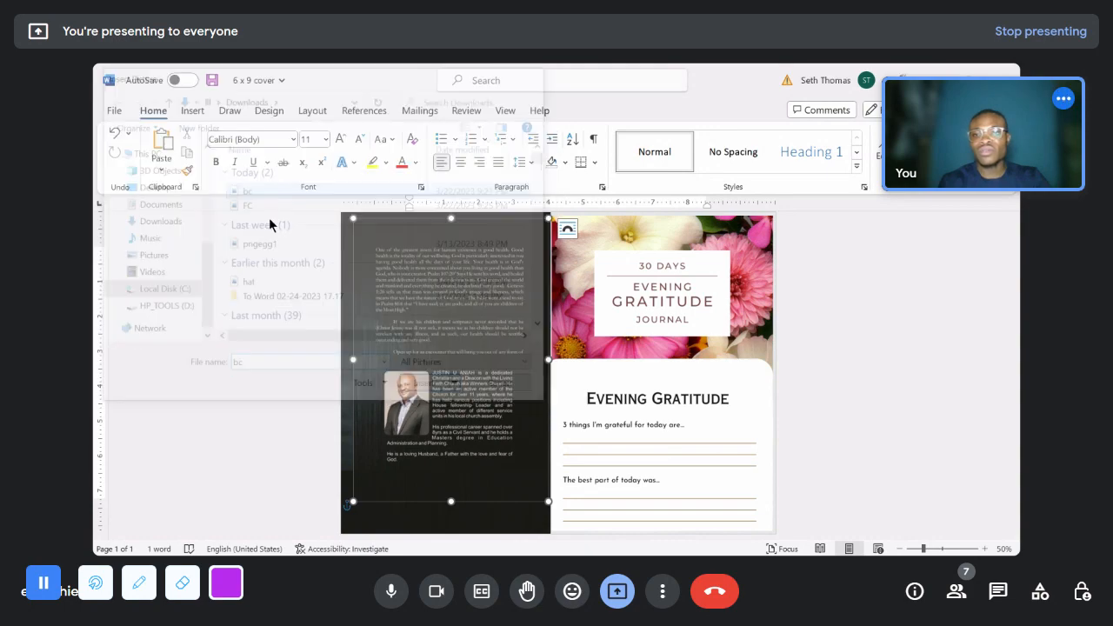
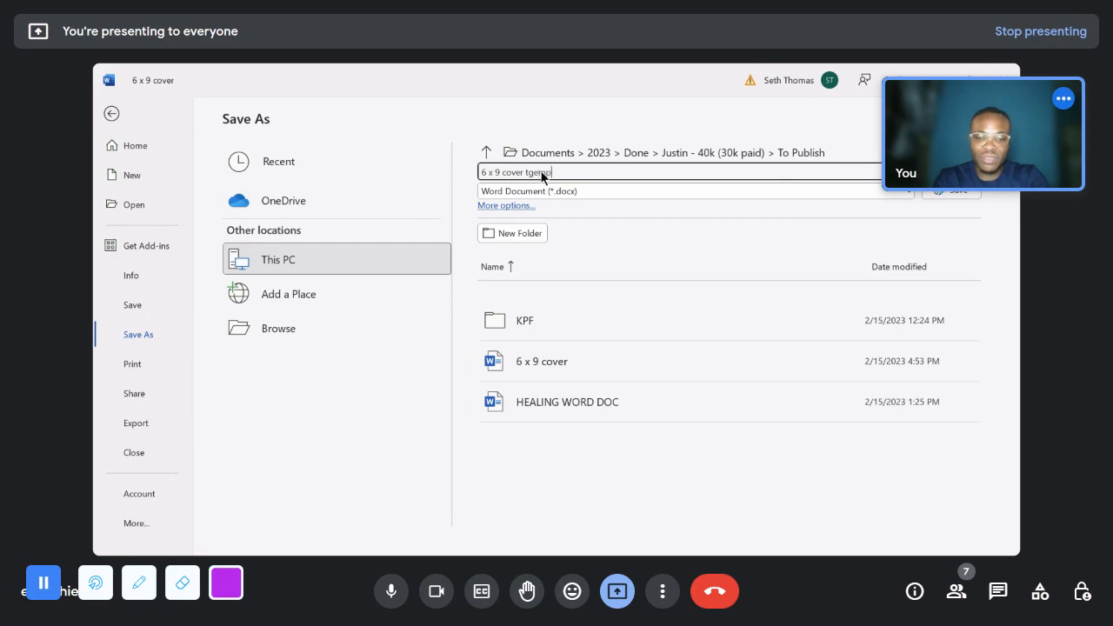
- Correct the file name to "6 x 9 cover template" and save the Word document in the AAB folder
{"action": "left_click", "coordinate": [534, 172]}
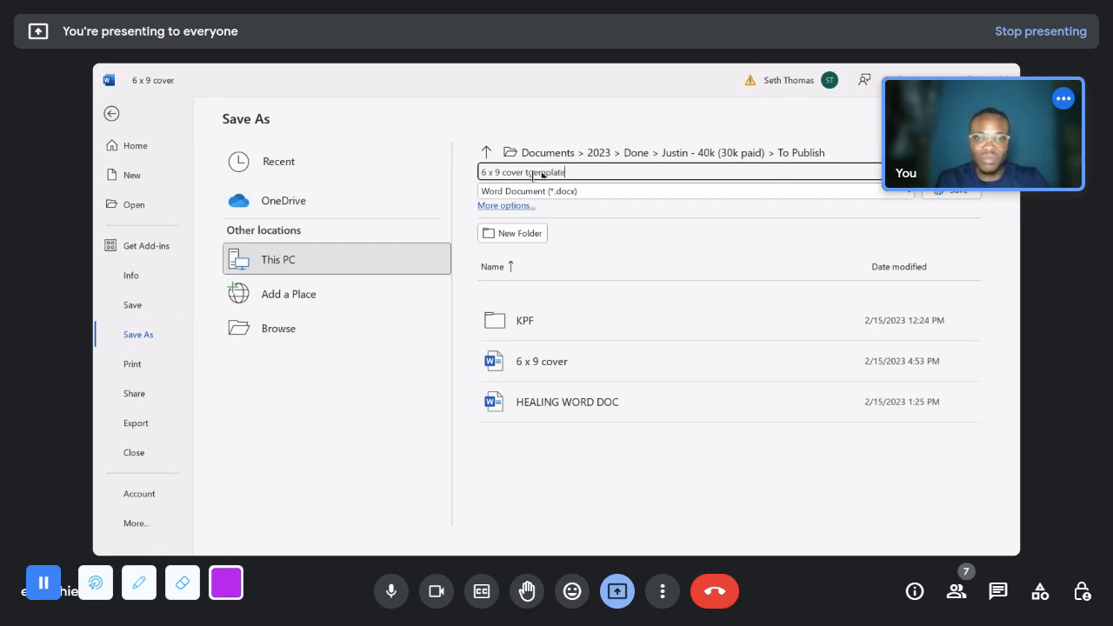
{"action": "key", "text": "BackSpace"}
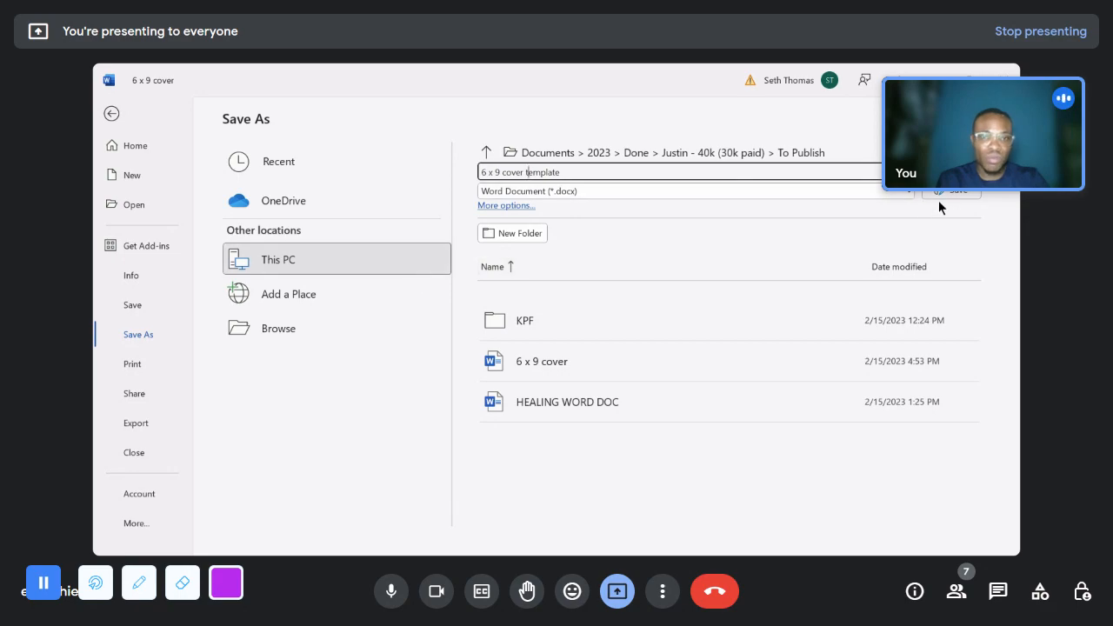
{"action": "left_click", "coordinate": [296, 331]}
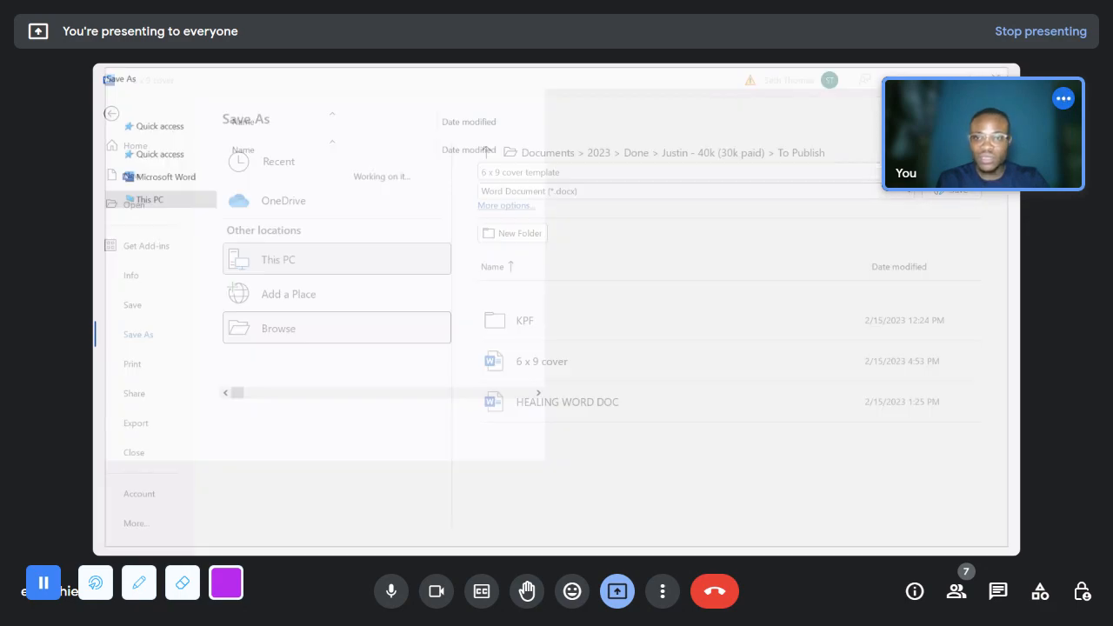
{"action": "scroll", "coordinate": [167, 230], "scroll_direction": "up", "scroll_amount": 1}
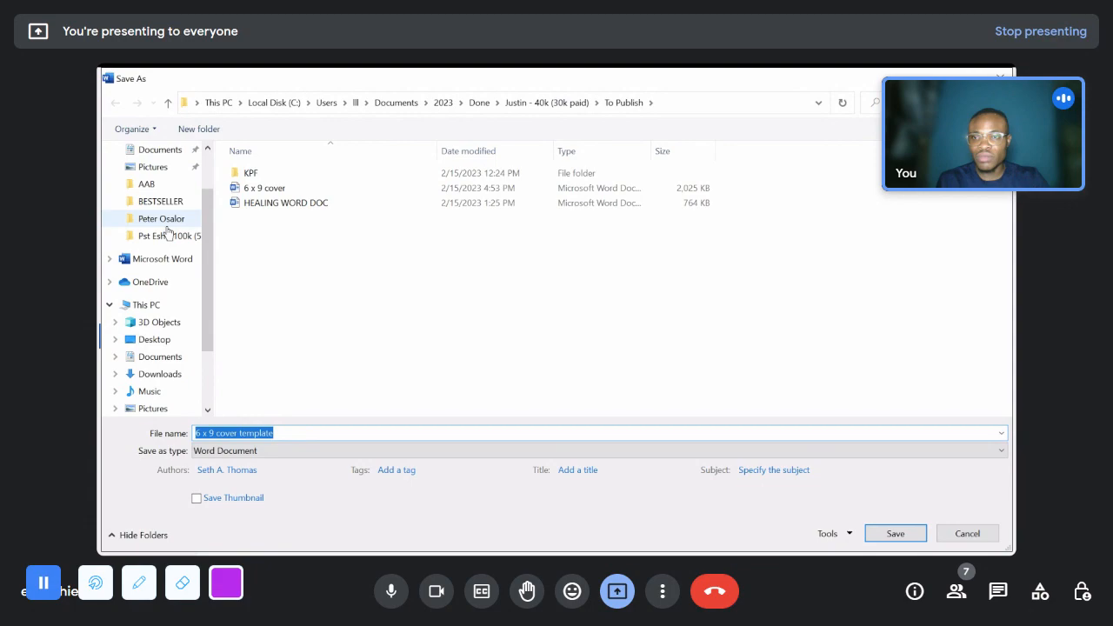
{"action": "left_click", "coordinate": [162, 194]}
{"action": "left_click", "coordinate": [898, 533]}
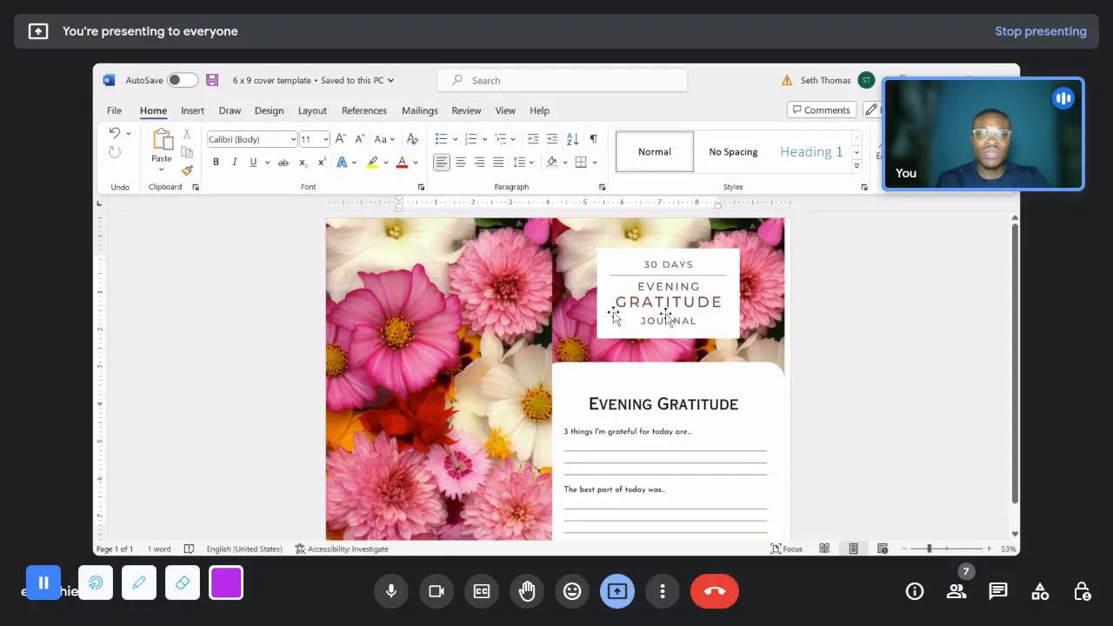
- Export the cover document as a PDF named "6 x 9 cover template" into the AAB folder
{"action": "left_click", "coordinate": [114, 112]}
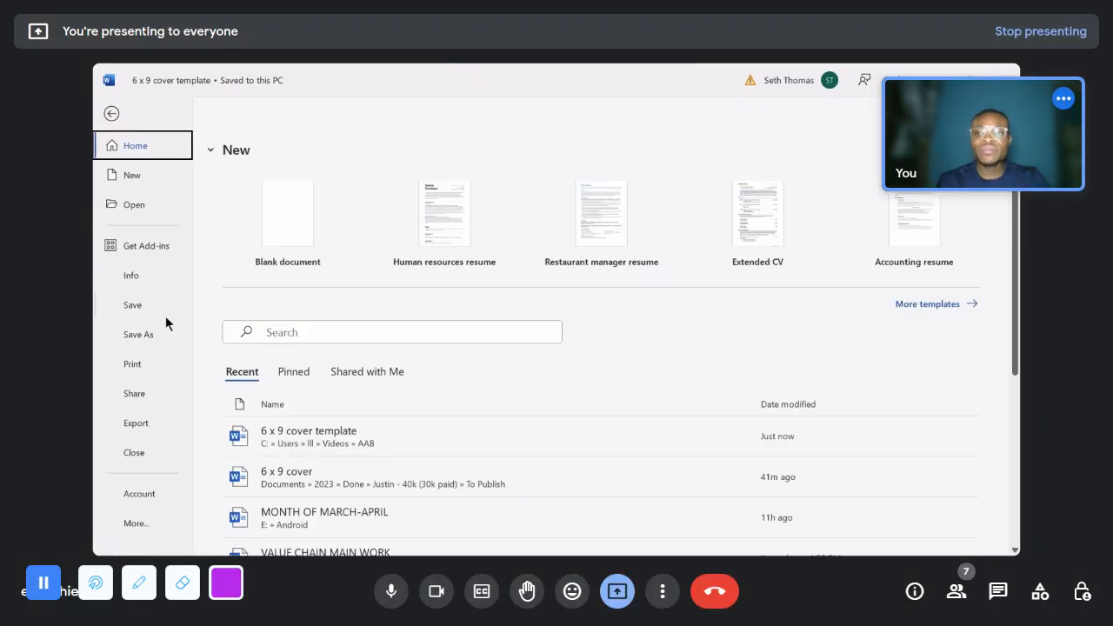
{"action": "left_click", "coordinate": [143, 426]}
{"action": "left_click", "coordinate": [503, 259]}
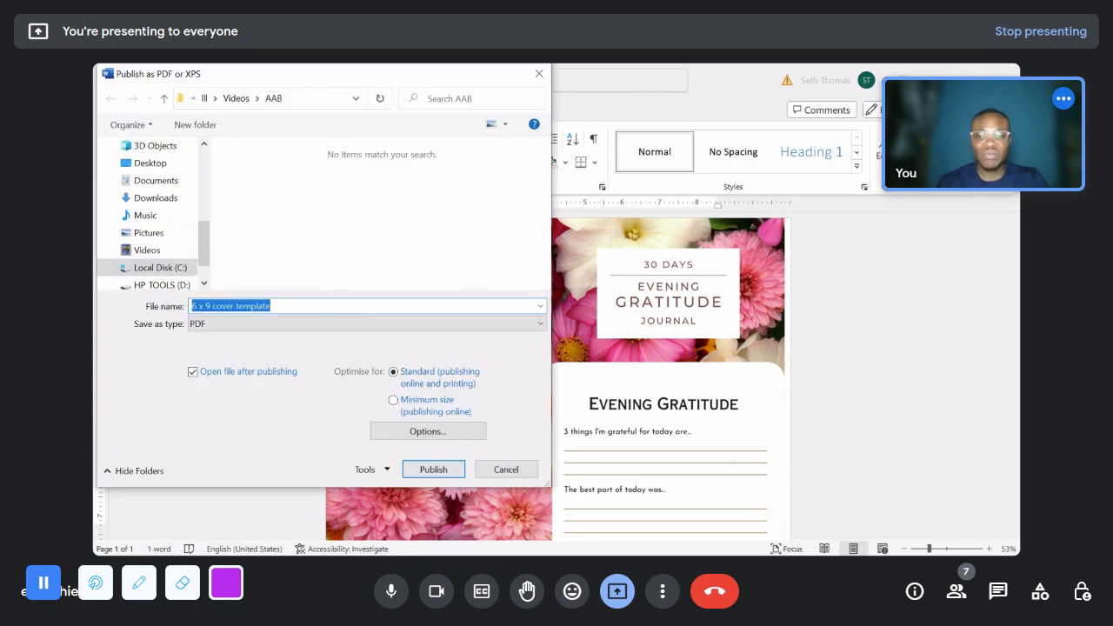
{"action": "left_click", "coordinate": [433, 469]}
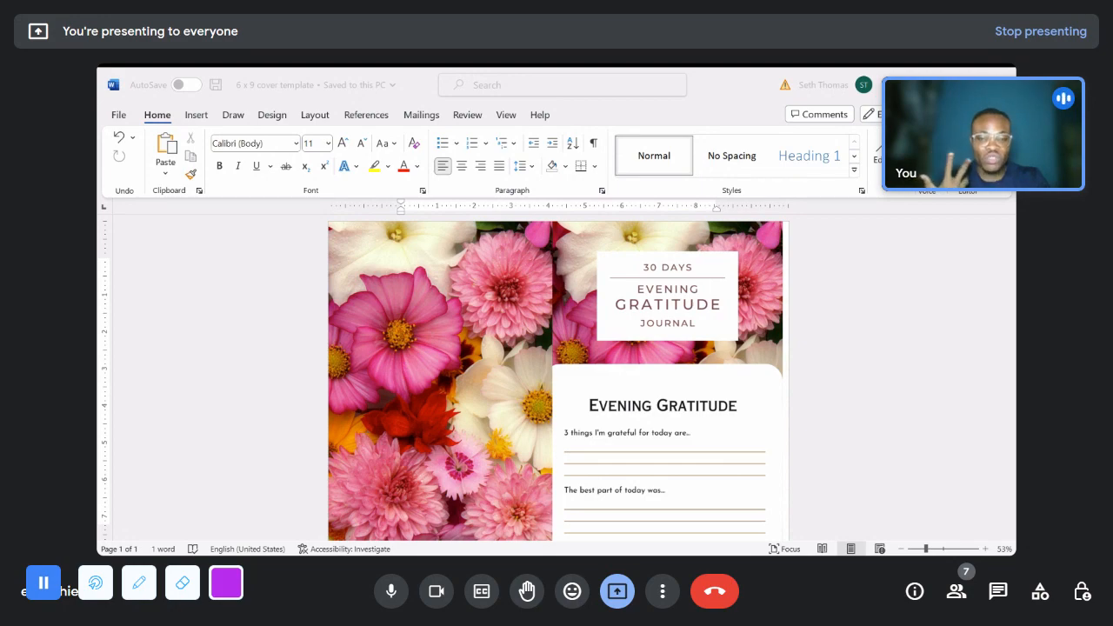
- Stop presenting the Word window in Google Meet and present the browser tab with the Kindle Direct Publishing book page
{"action": "left_click", "coordinate": [617, 591]}
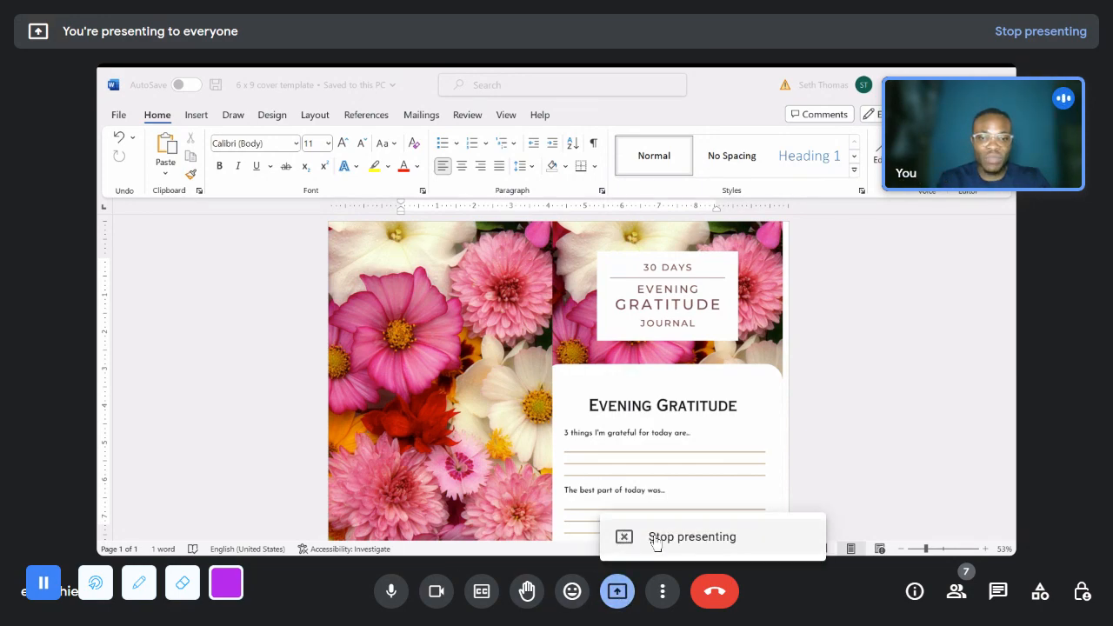
{"action": "left_click", "coordinate": [626, 537]}
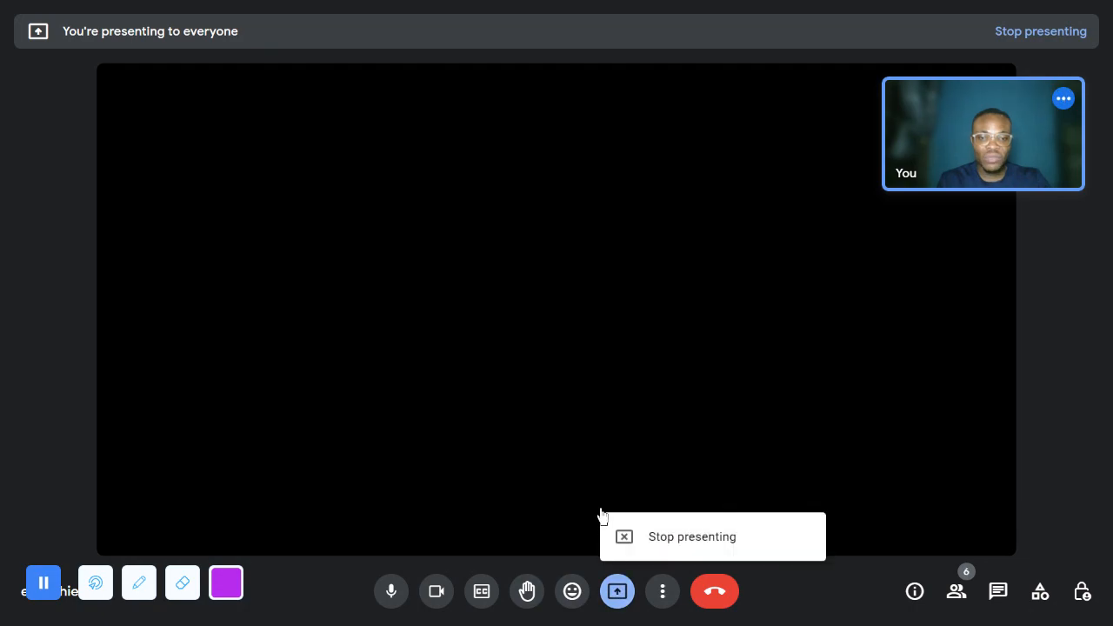
{"action": "left_click", "coordinate": [601, 514]}
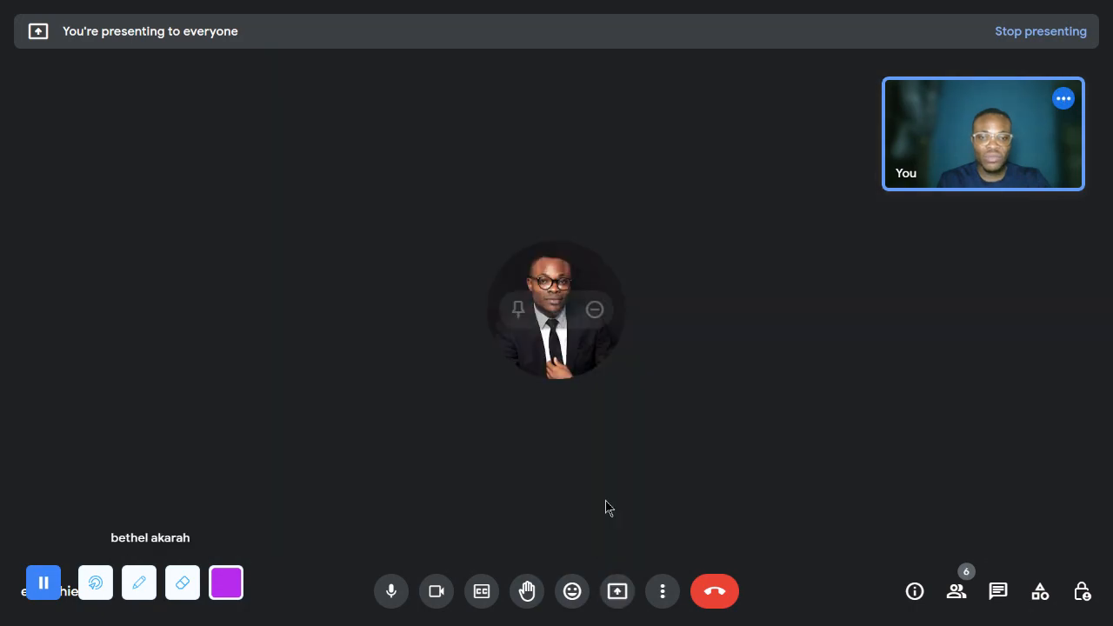
{"action": "left_click", "coordinate": [629, 595]}
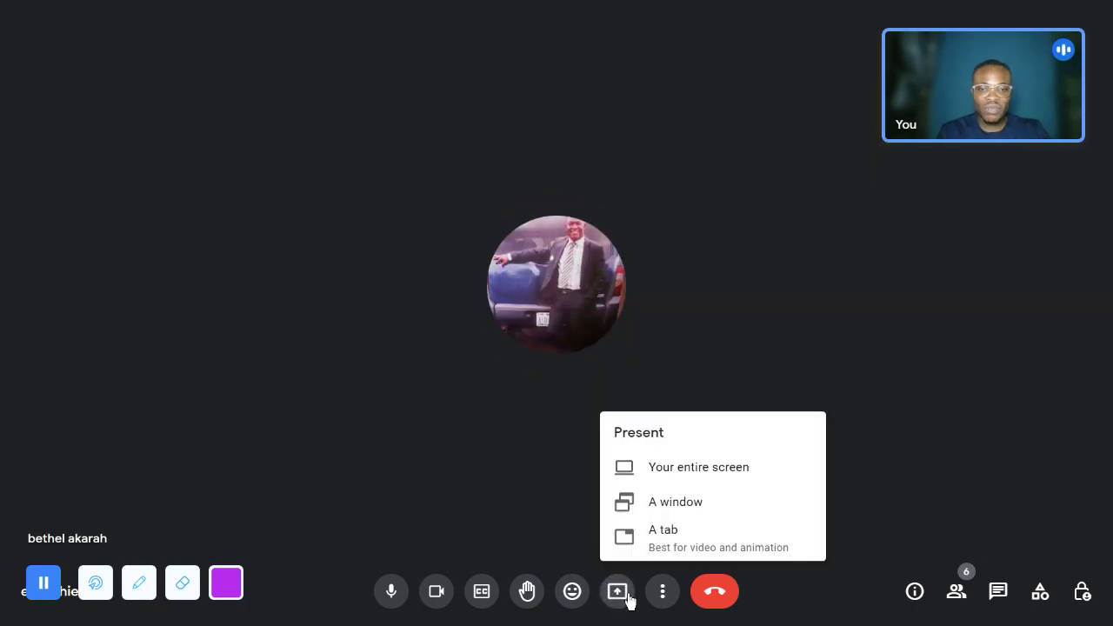
{"action": "left_click", "coordinate": [663, 508]}
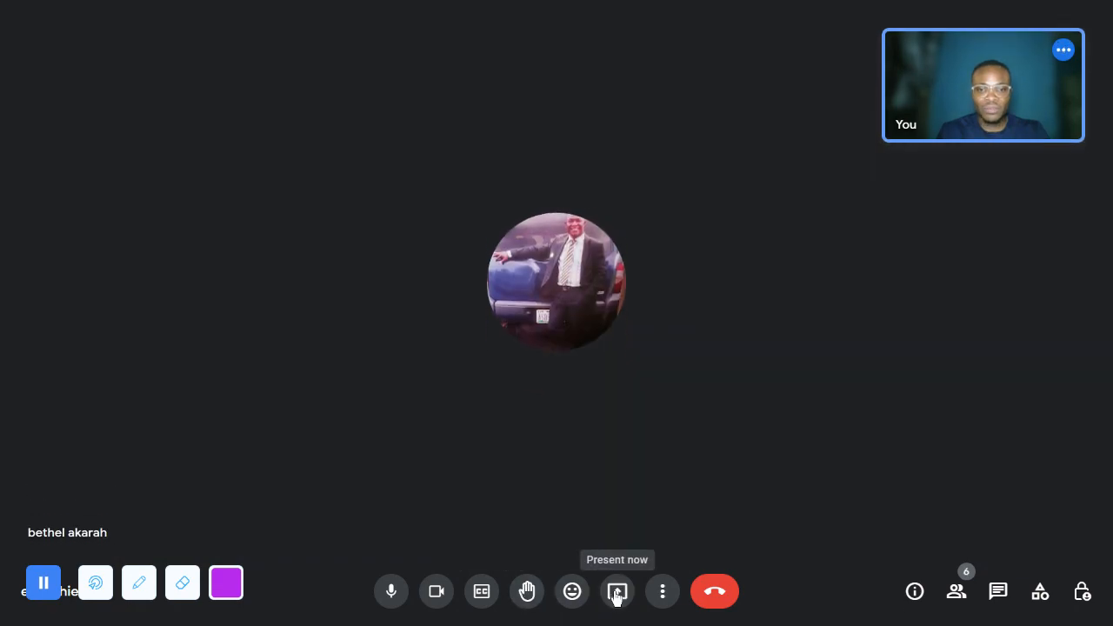
{"action": "left_click", "coordinate": [616, 593]}
{"action": "left_click", "coordinate": [641, 541]}
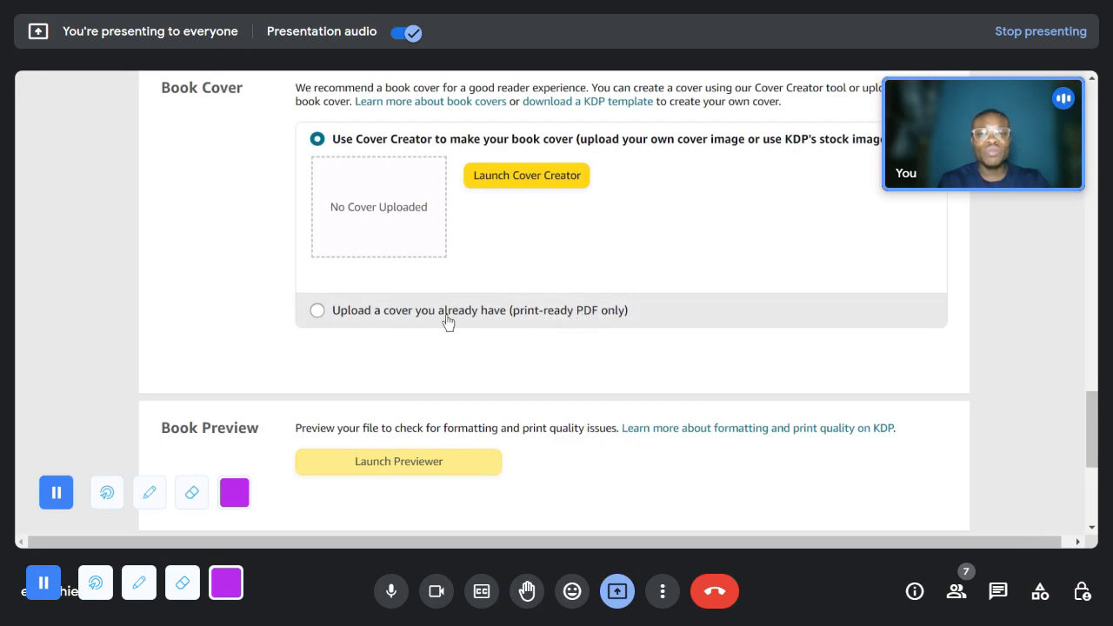
- Set the book cover option to uploading an existing print-ready PDF and upload the cover file
{"action": "left_click", "coordinate": [356, 311]}
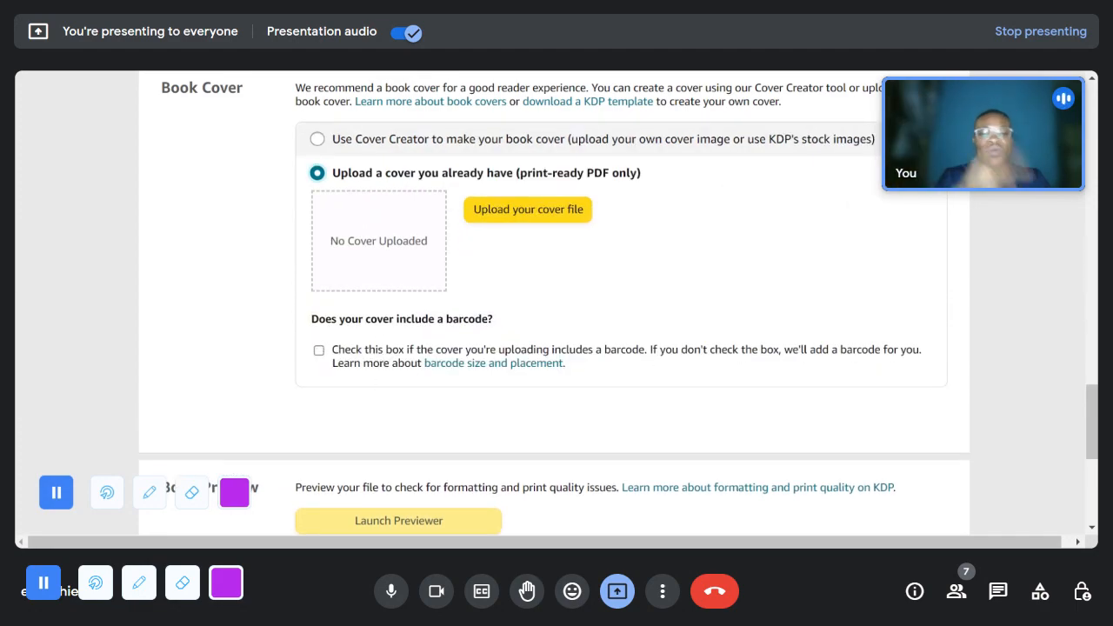
{"action": "scroll", "coordinate": [401, 315], "scroll_direction": "down", "scroll_amount": 1}
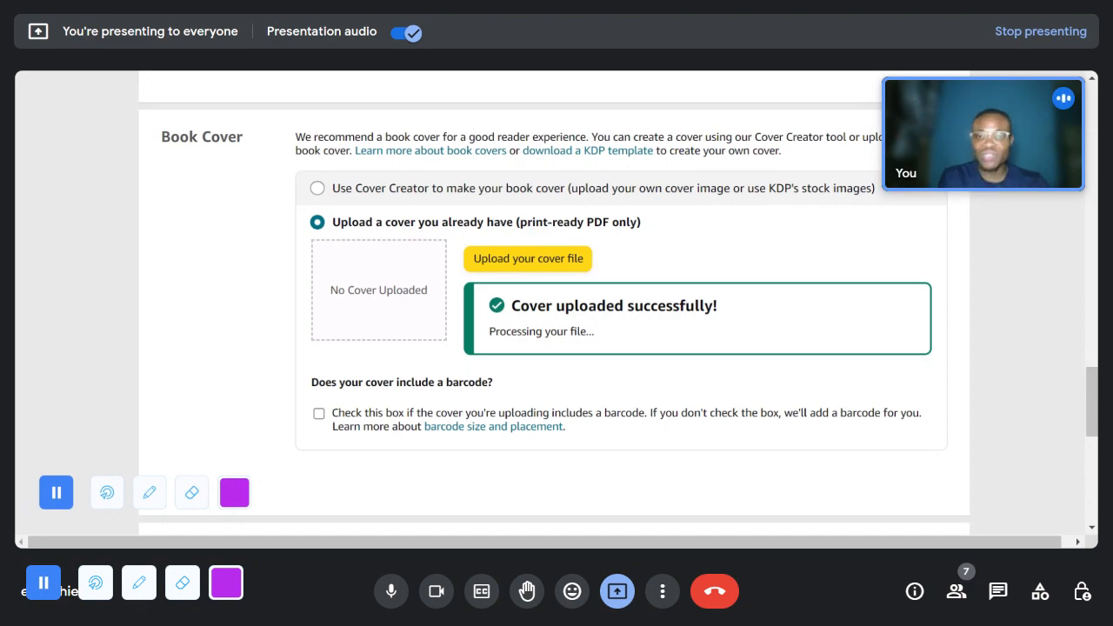
{"action": "scroll", "coordinate": [443, 309], "scroll_direction": "down", "scroll_amount": 3}
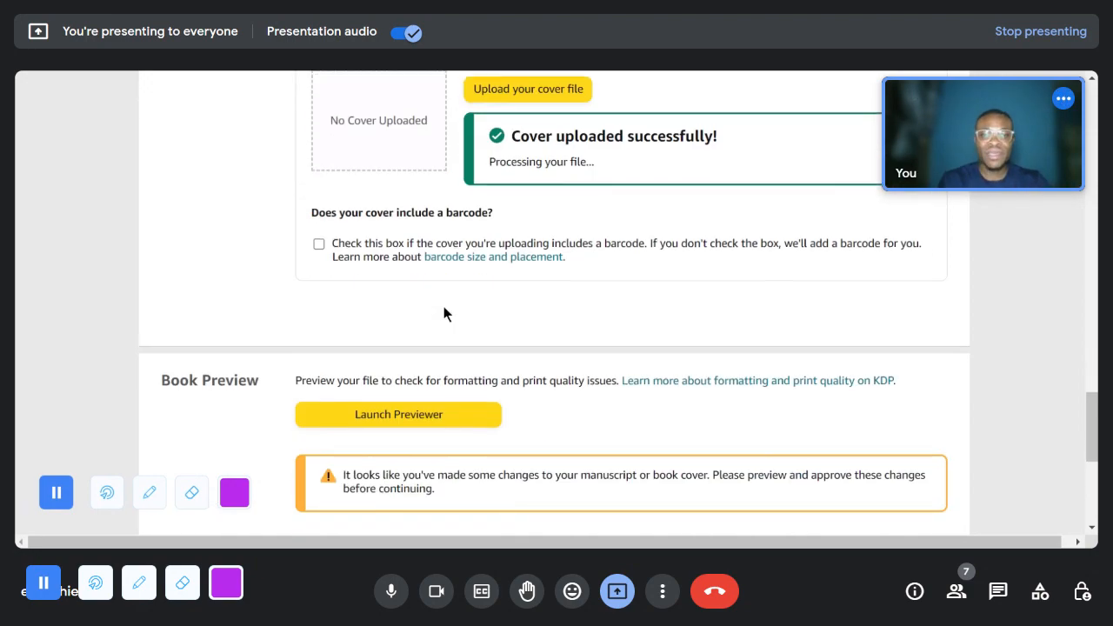
{"action": "scroll", "coordinate": [472, 367], "scroll_direction": "up", "scroll_amount": 3}
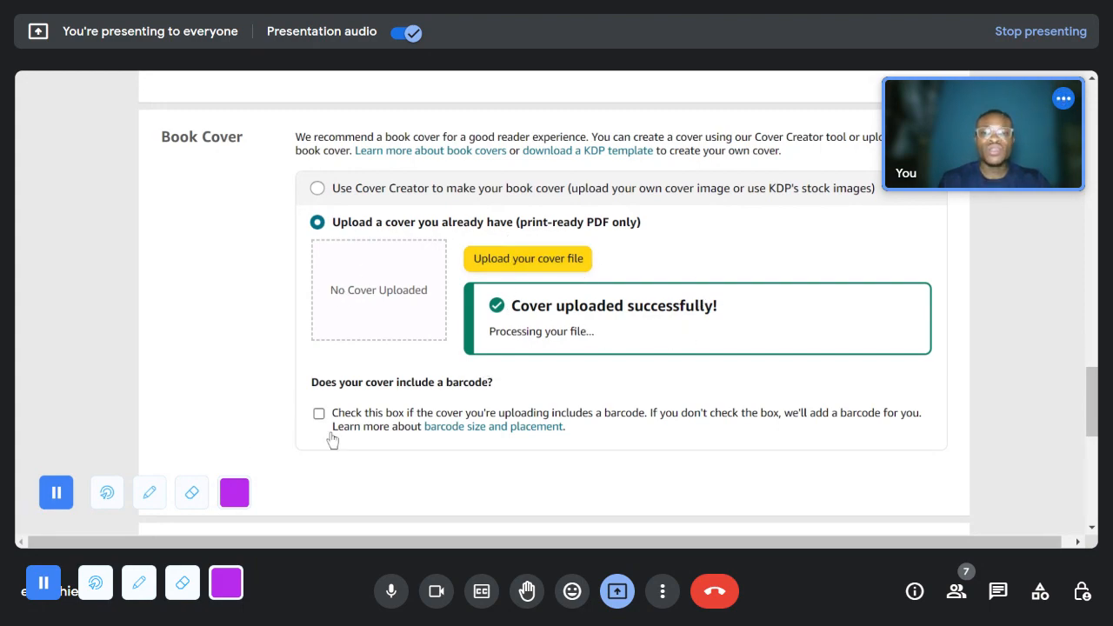
- Check the uploaded cover's thumbnail and launch the print previewer, continuing past the browser window size warning
{"action": "scroll", "coordinate": [341, 428], "scroll_direction": "down", "scroll_amount": 2}
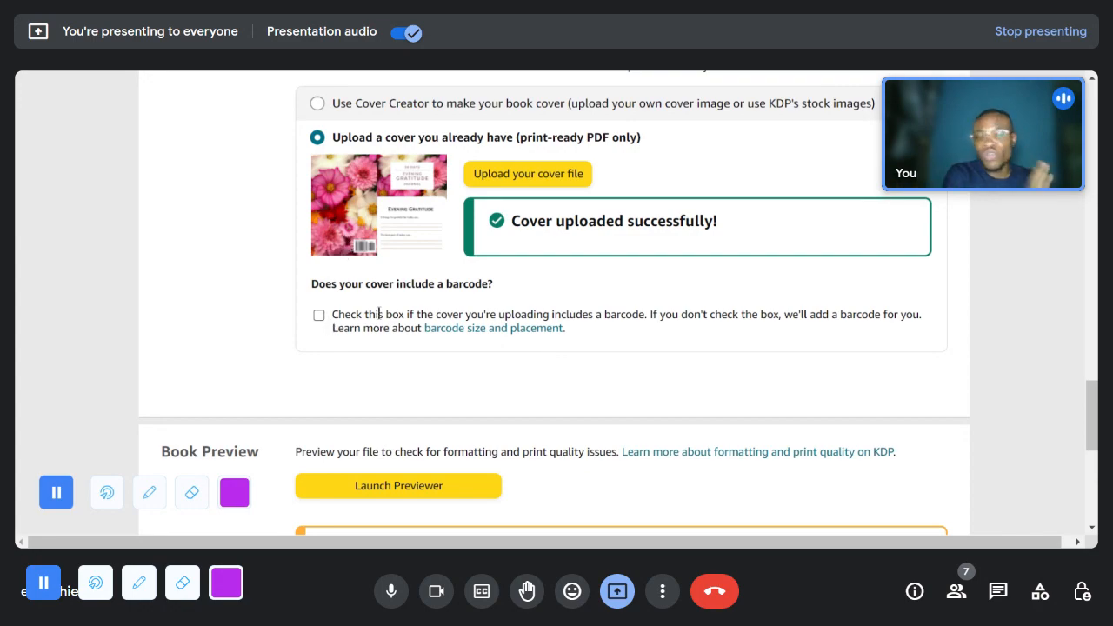
{"action": "scroll", "coordinate": [456, 341], "scroll_direction": "down", "scroll_amount": 2}
{"action": "scroll", "coordinate": [397, 336], "scroll_direction": "up", "scroll_amount": 2}
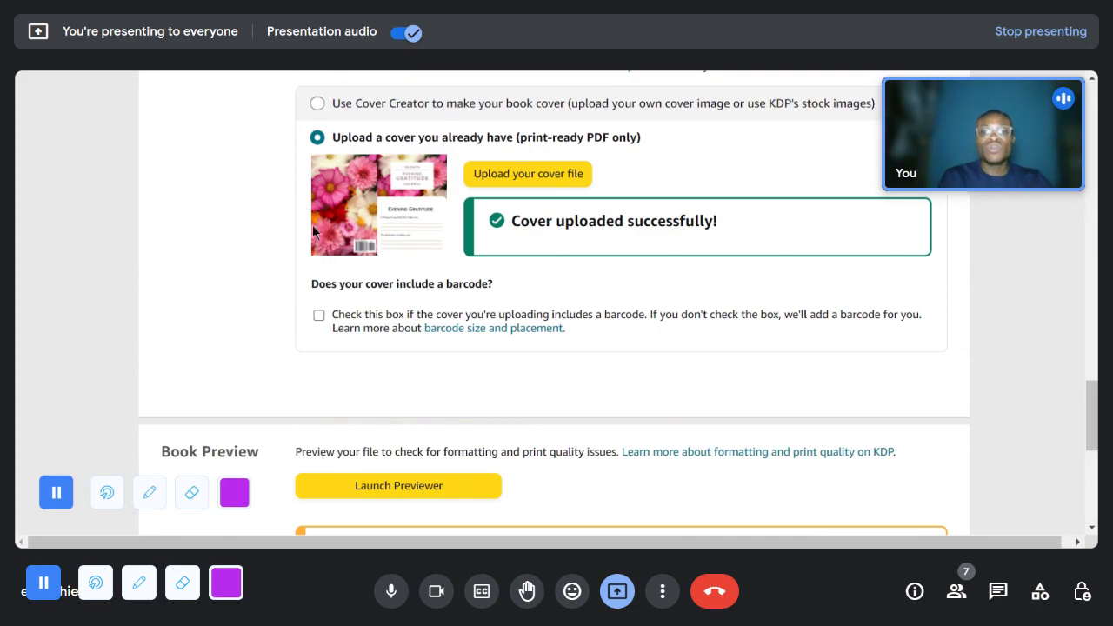
{"action": "scroll", "coordinate": [463, 352], "scroll_direction": "down", "scroll_amount": 2}
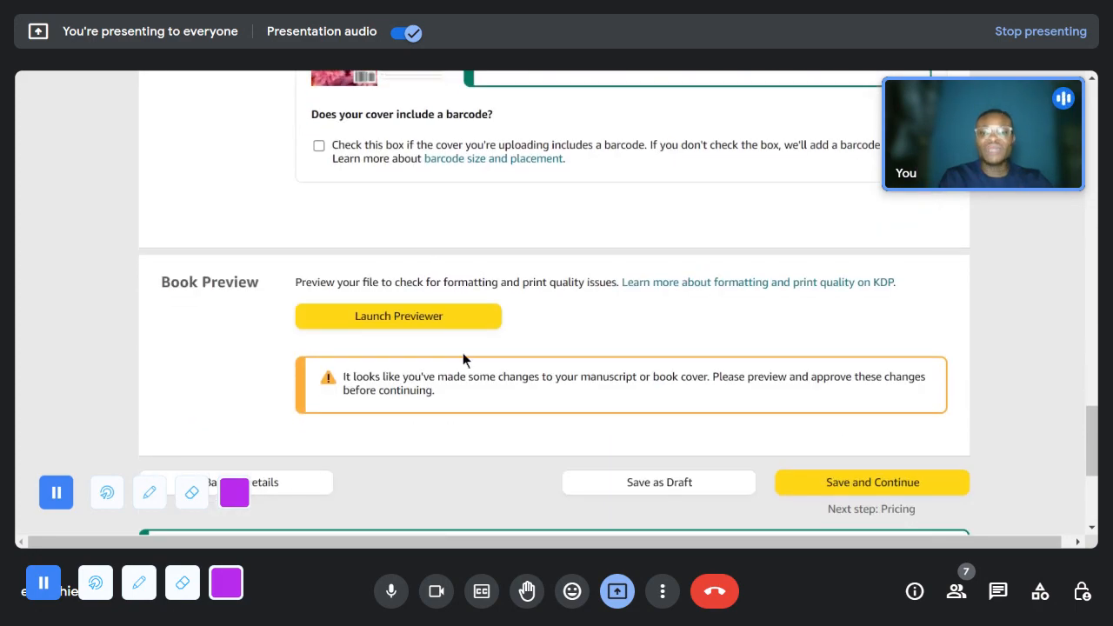
{"action": "left_click", "coordinate": [402, 322]}
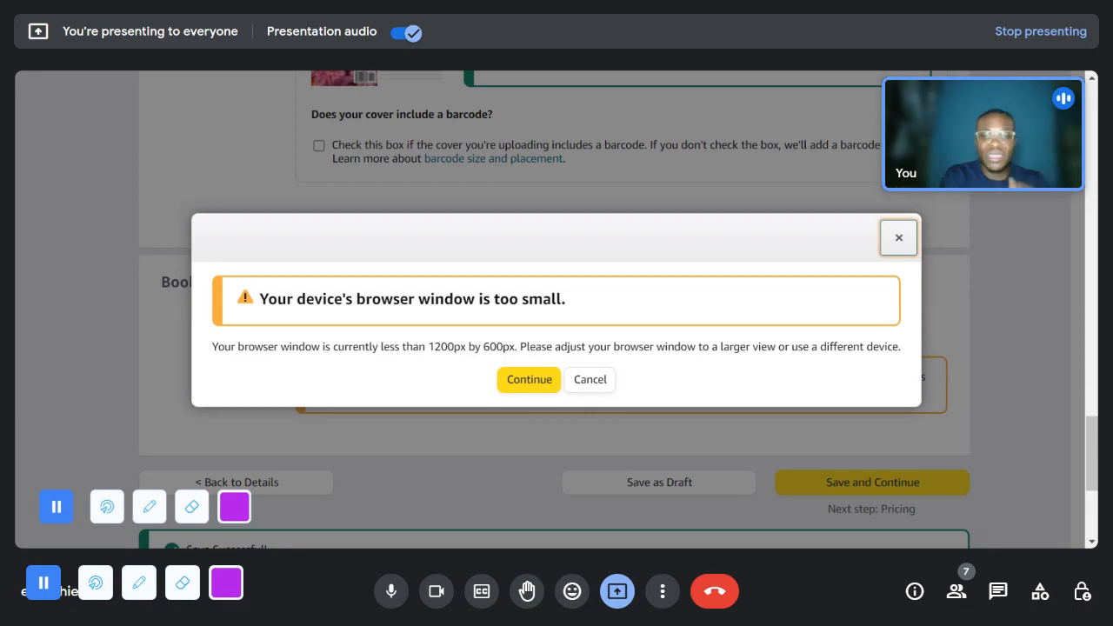
{"action": "left_click", "coordinate": [531, 379]}
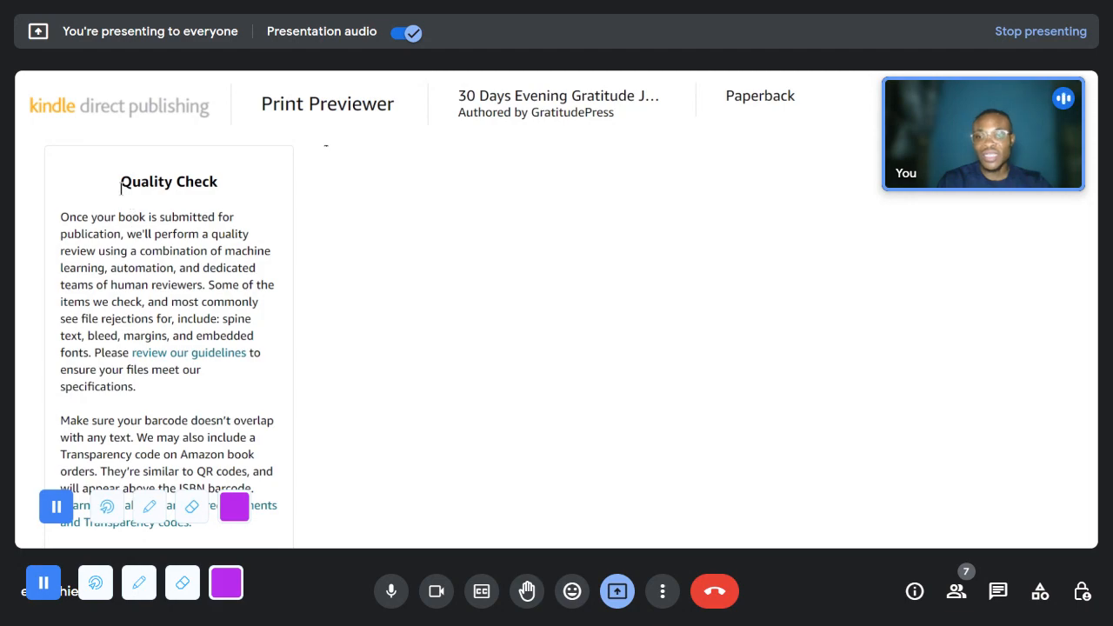
- Read the Quality Check notes on file rejections and barcode placement in the Print Previewer
{"action": "left_click_drag", "start_coordinate": [212, 181], "coordinate": [208, 212]}
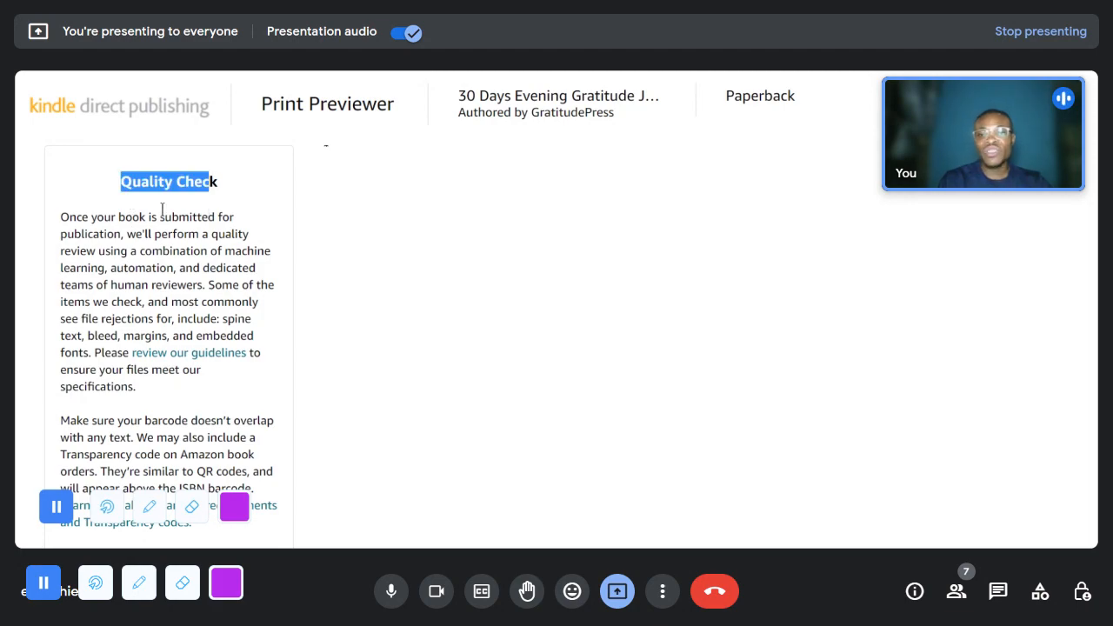
{"action": "left_click", "coordinate": [113, 196]}
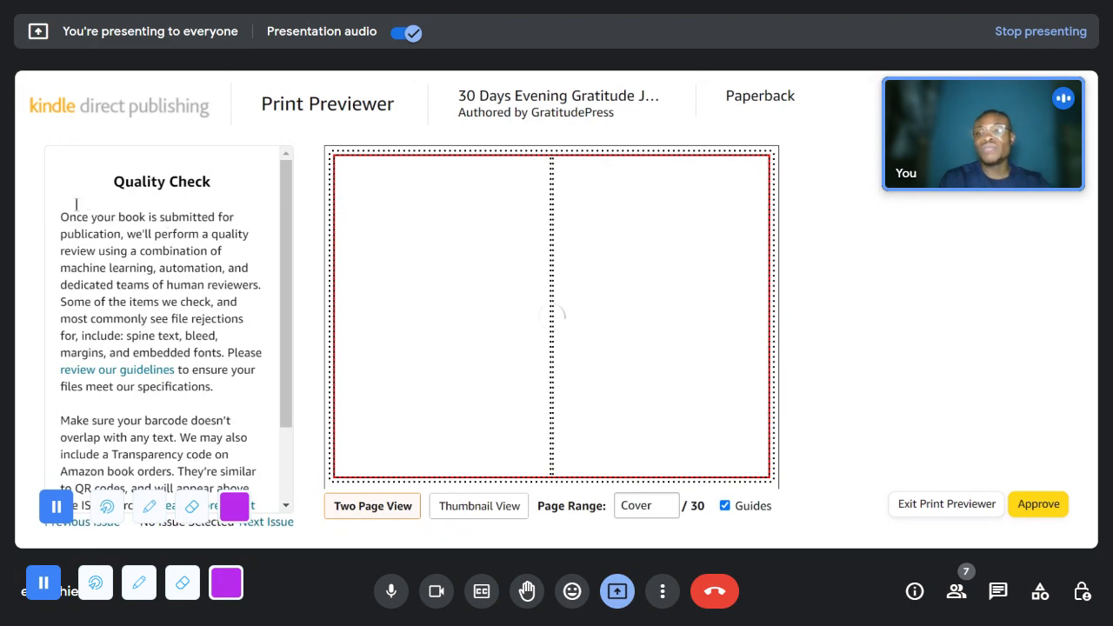
{"action": "scroll", "coordinate": [132, 337], "scroll_direction": "down", "scroll_amount": 2}
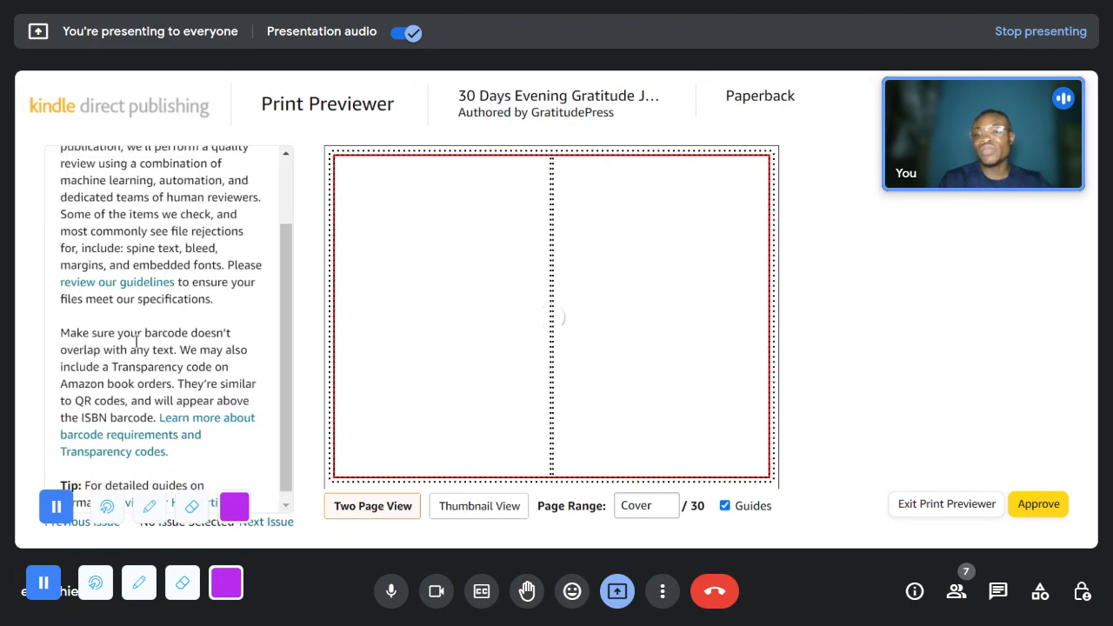
{"action": "scroll", "coordinate": [109, 343], "scroll_direction": "up", "scroll_amount": 2}
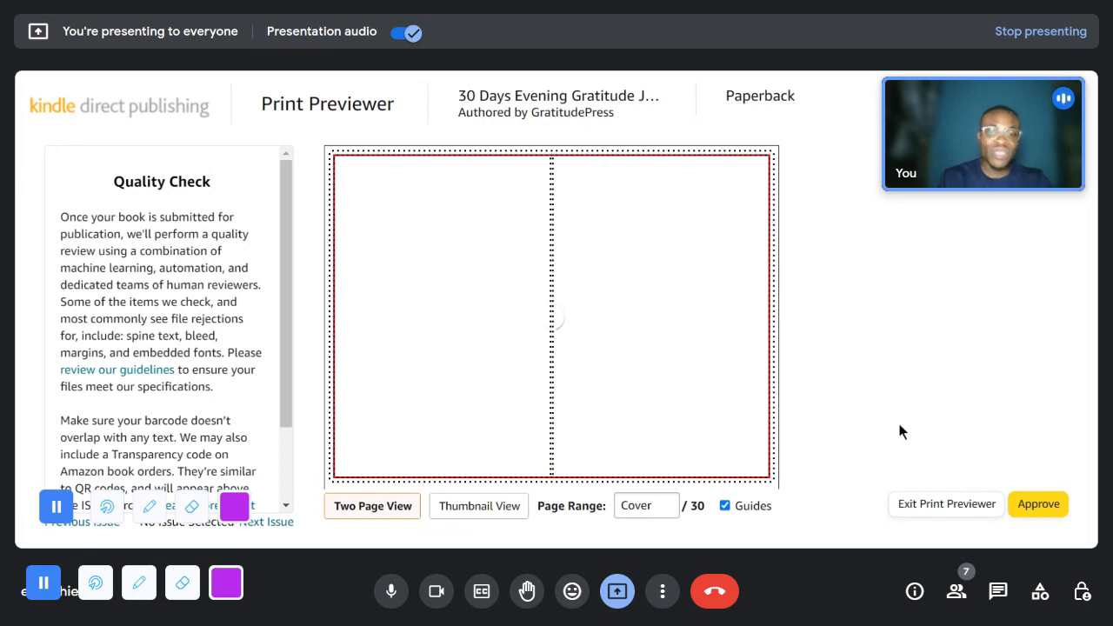
- Page through the journal preview from the cover to pages 4-5 and back to the cover
{"action": "left_click", "coordinate": [760, 320]}
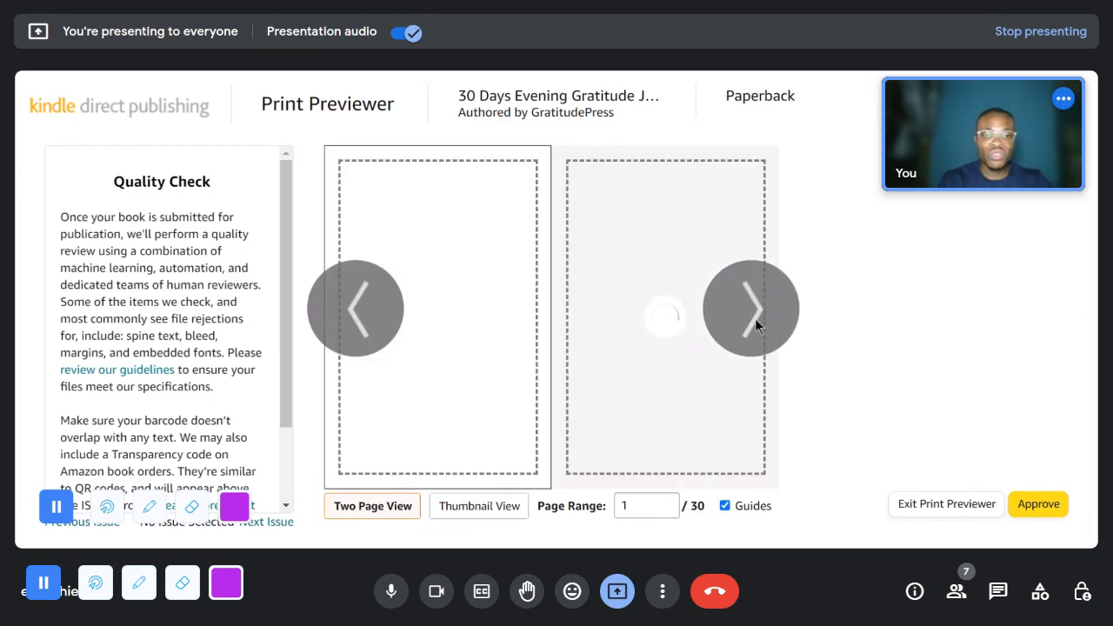
{"action": "left_click", "coordinate": [753, 309]}
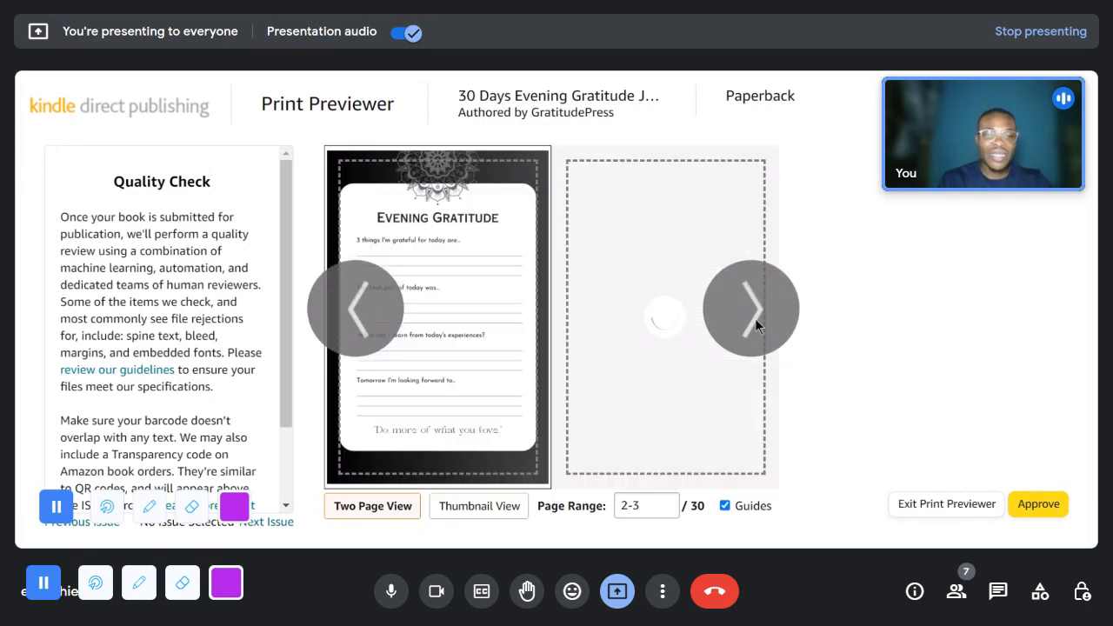
{"action": "left_click", "coordinate": [752, 319]}
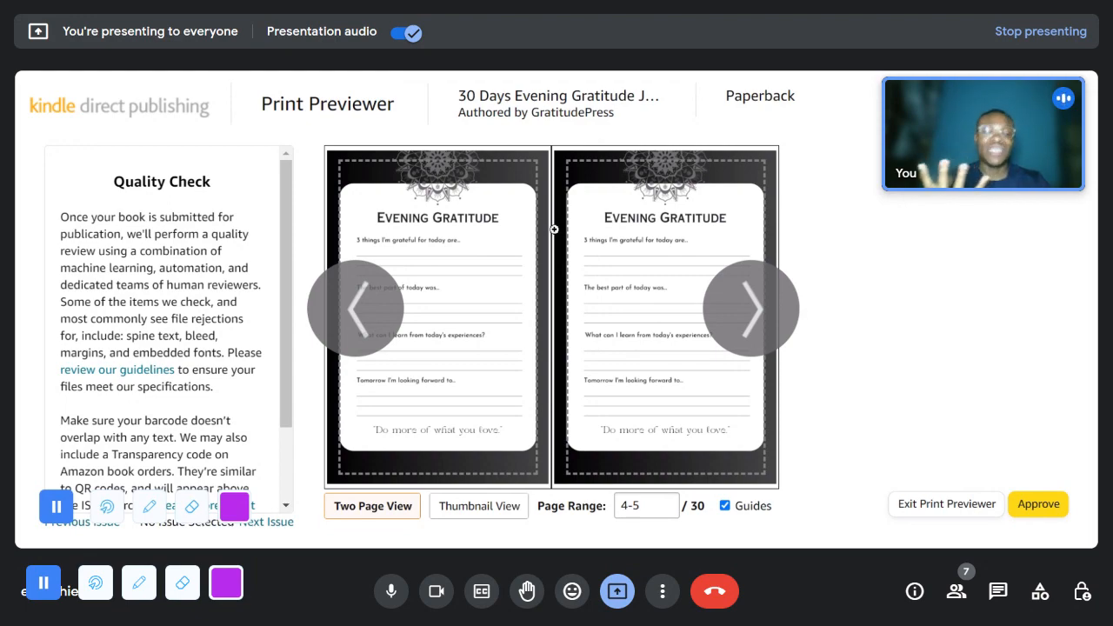
{"action": "left_click", "coordinate": [355, 333]}
{"action": "left_click", "coordinate": [360, 310]}
{"action": "left_click", "coordinate": [360, 310]}
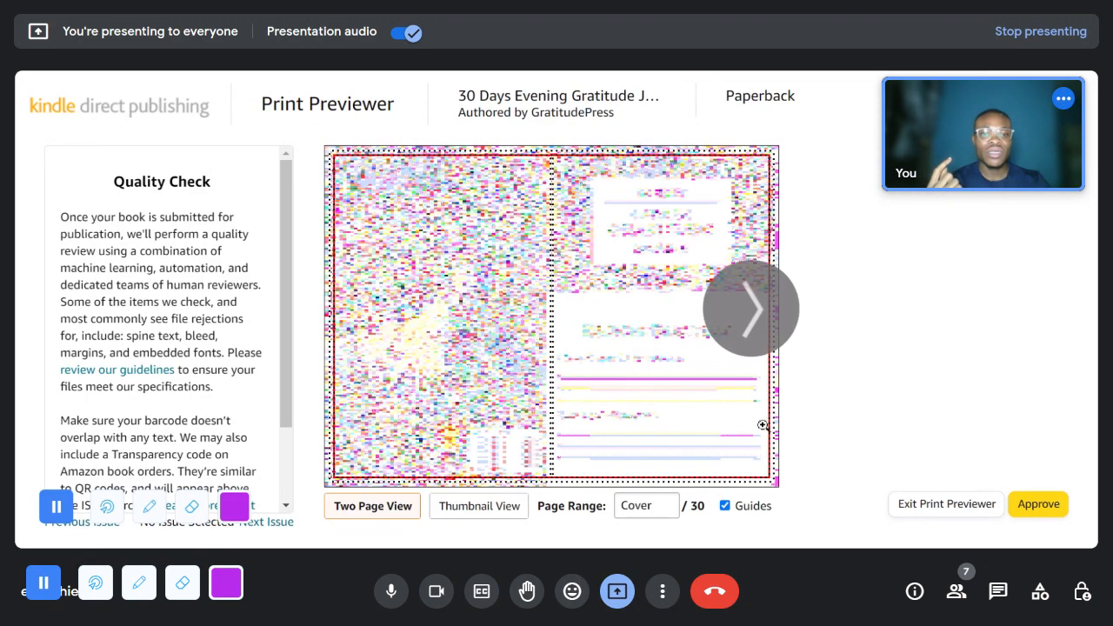
- Switch back and forth between the cover and page 1, and enlarge page 1 to inspect its margins
{"action": "left_click", "coordinate": [750, 325]}
{"action": "left_click", "coordinate": [386, 318]}
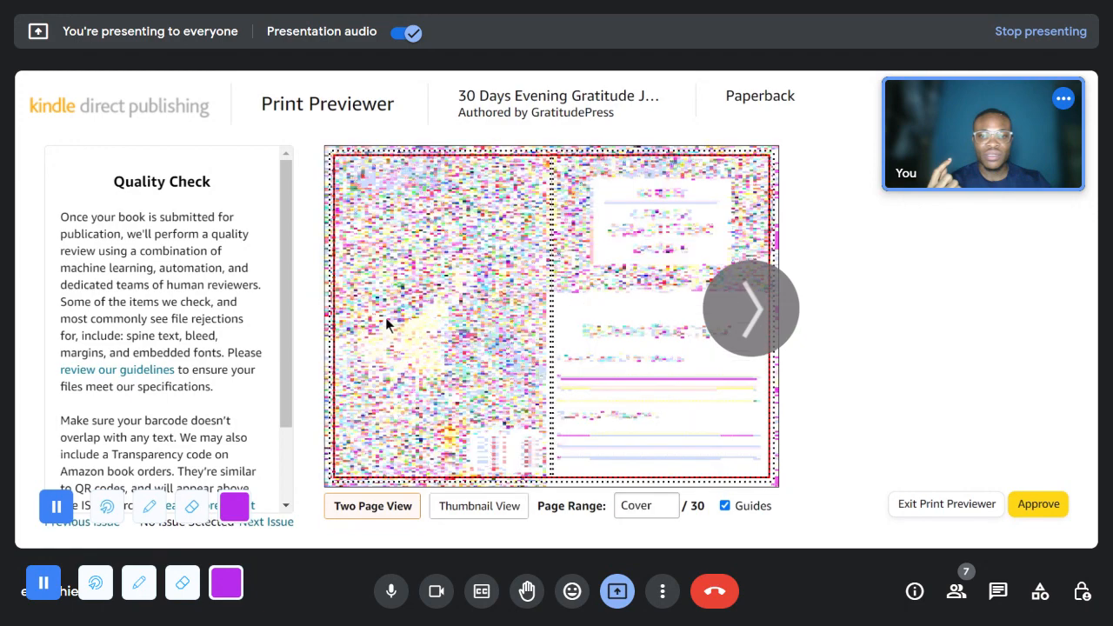
{"action": "left_click", "coordinate": [716, 319]}
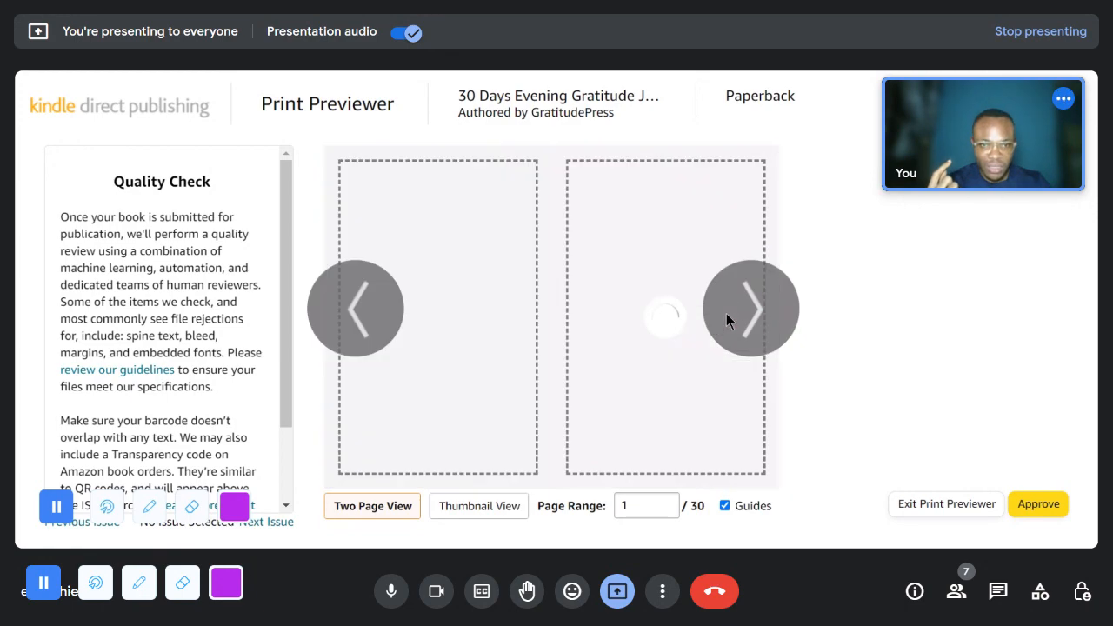
{"action": "left_click", "coordinate": [352, 308]}
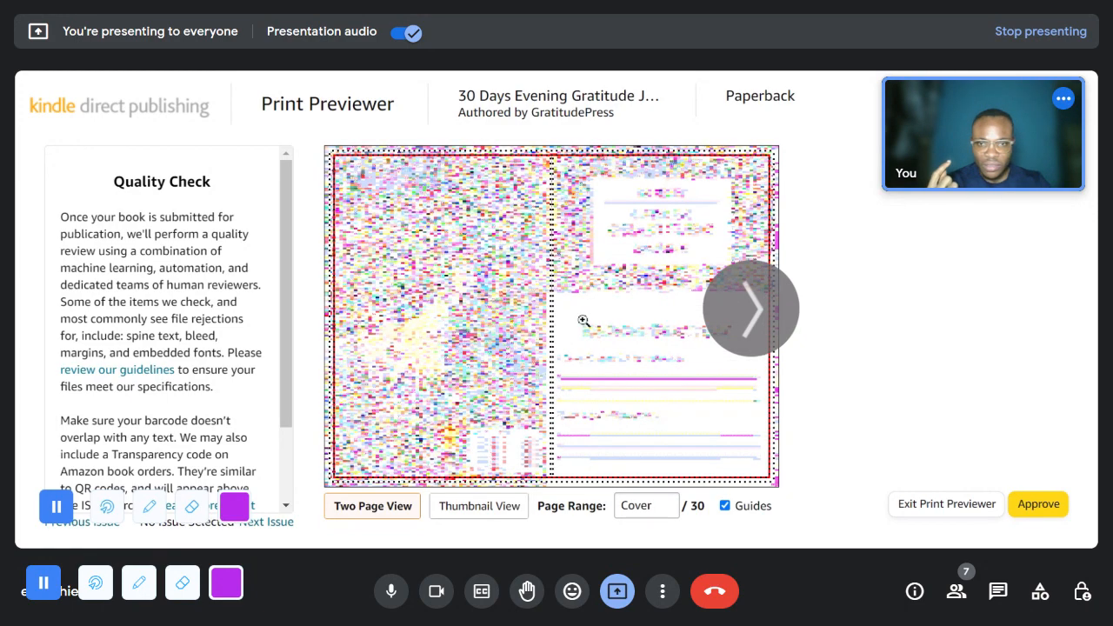
{"action": "left_click", "coordinate": [749, 318]}
{"action": "left_click", "coordinate": [633, 314]}
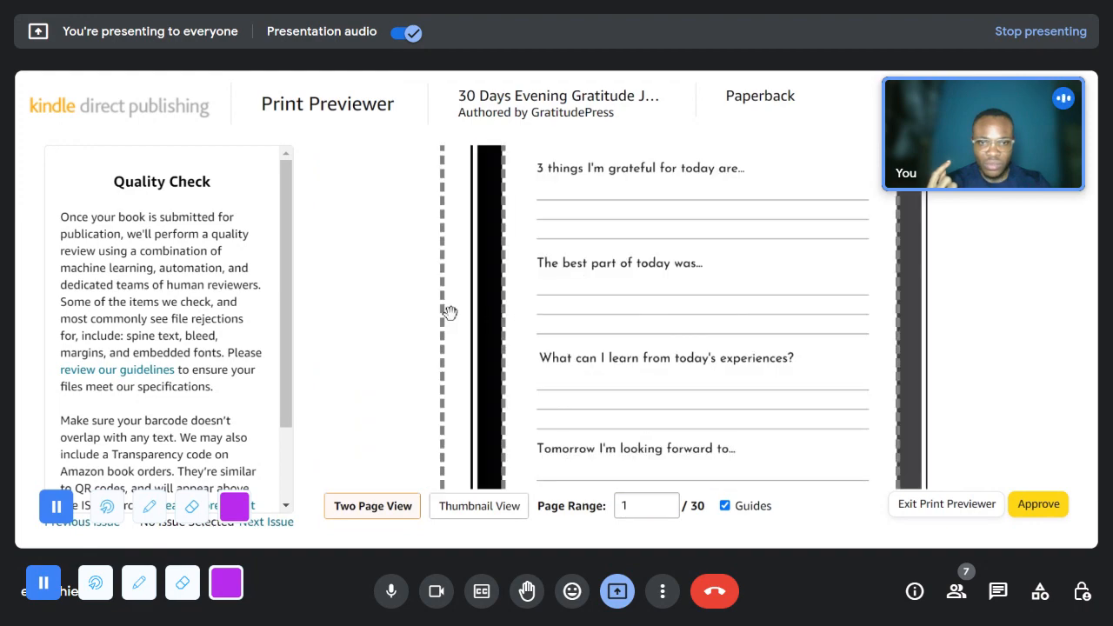
- Return to the cover in the preview and enlarge it to inspect the barcode, spine and front cover against the guides
{"action": "left_click", "coordinate": [808, 304]}
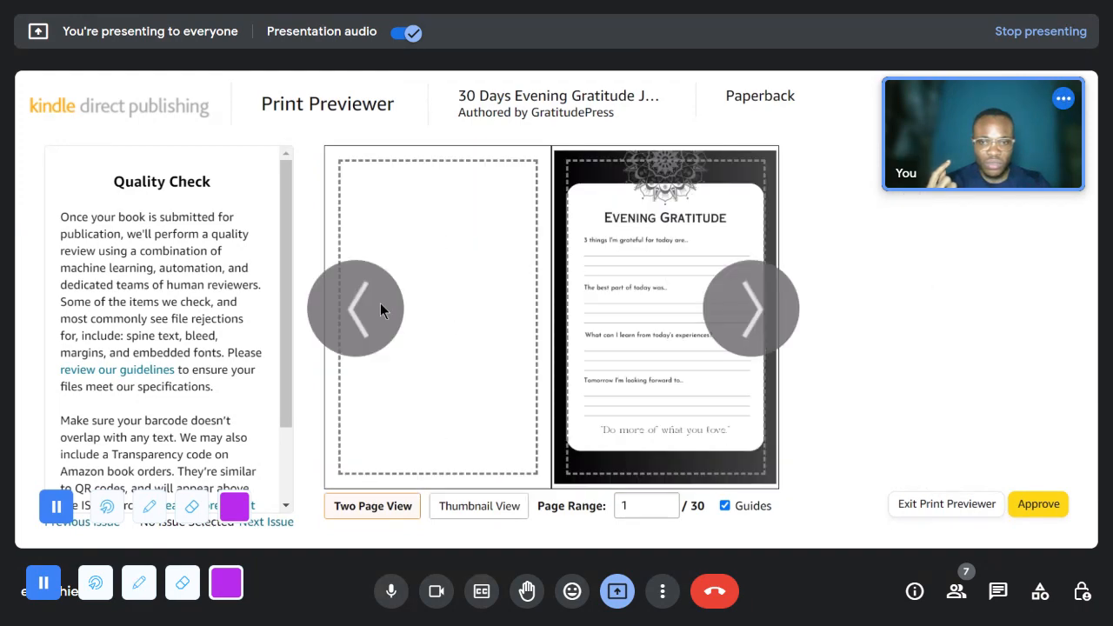
{"action": "left_click", "coordinate": [380, 303]}
{"action": "left_click", "coordinate": [436, 306]}
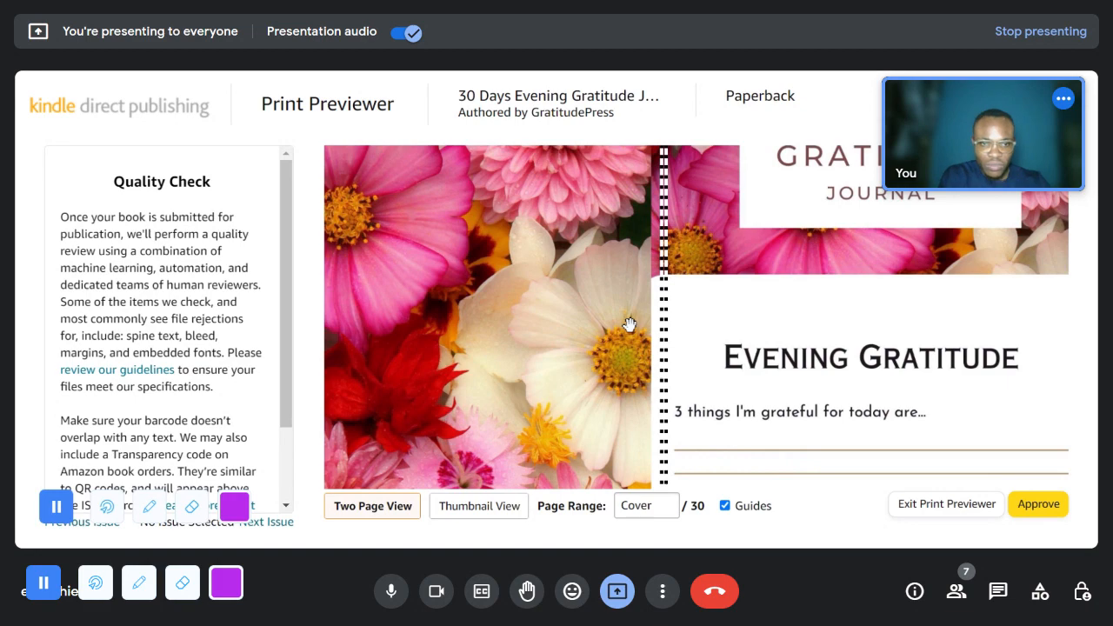
{"action": "left_click_drag", "start_coordinate": [632, 376], "coordinate": [687, 241]}
{"action": "left_click_drag", "start_coordinate": [693, 413], "coordinate": [720, 360]}
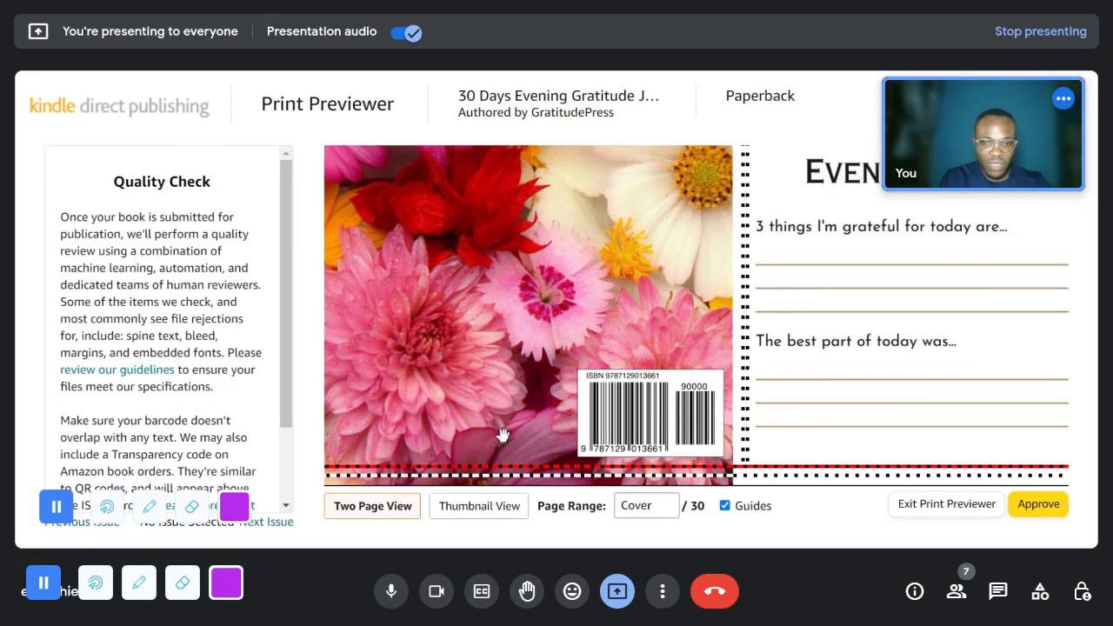
{"action": "left_click", "coordinate": [1006, 311]}
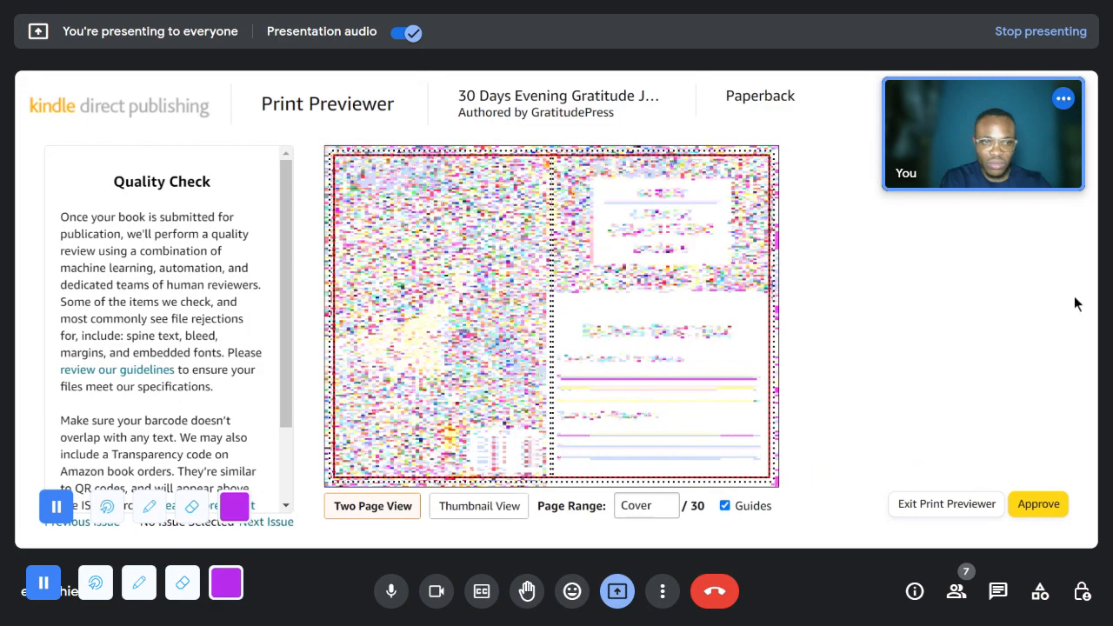
{"action": "left_click", "coordinate": [606, 273]}
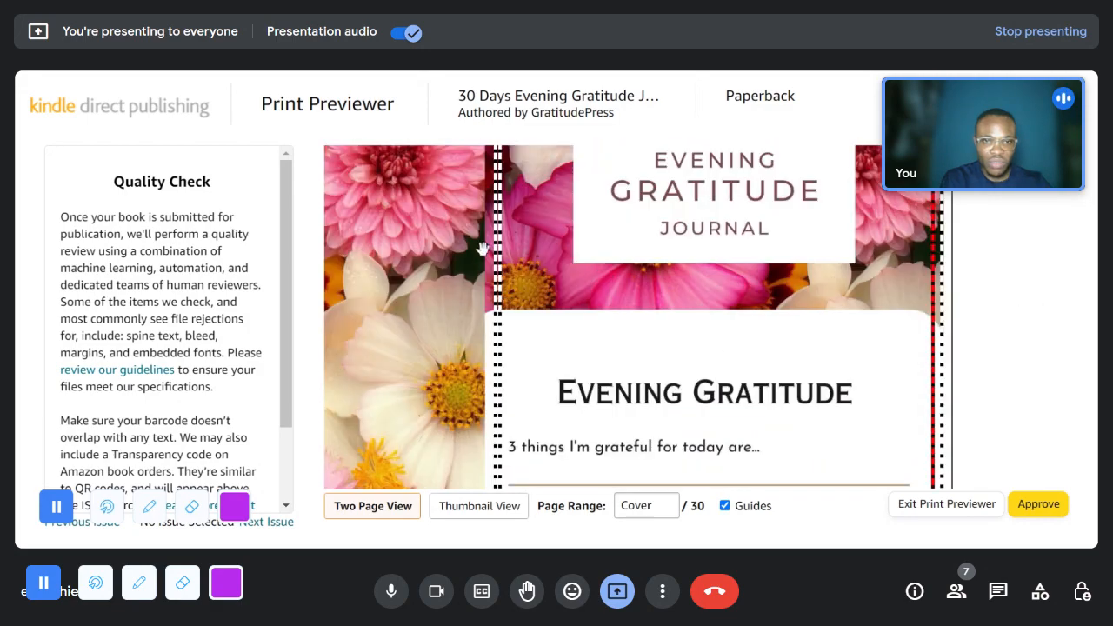
{"action": "left_click_drag", "start_coordinate": [530, 226], "coordinate": [682, 98]}
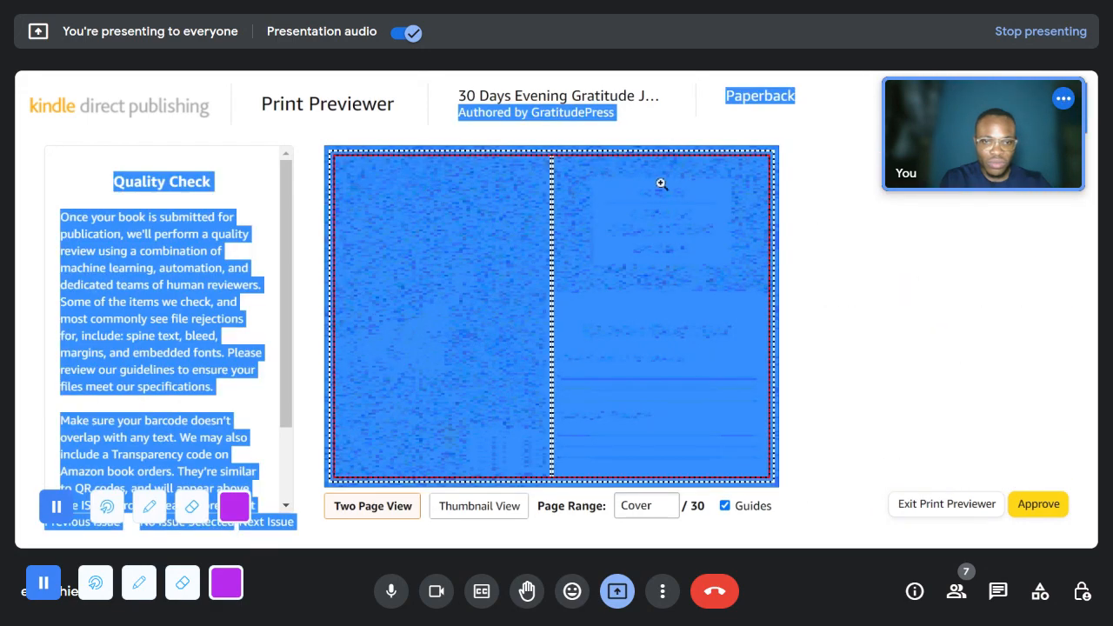
{"action": "left_click", "coordinate": [864, 297]}
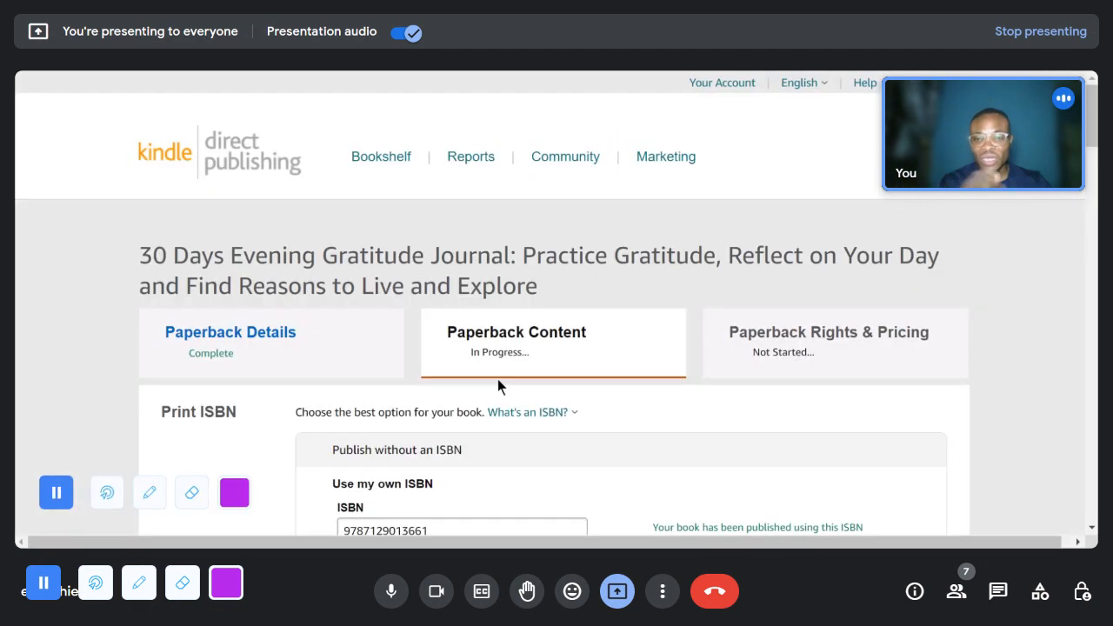
- Switch the paperback's ink and paper type to Standard color interior with white paper
{"action": "scroll", "coordinate": [503, 385], "scroll_direction": "down", "scroll_amount": 10}
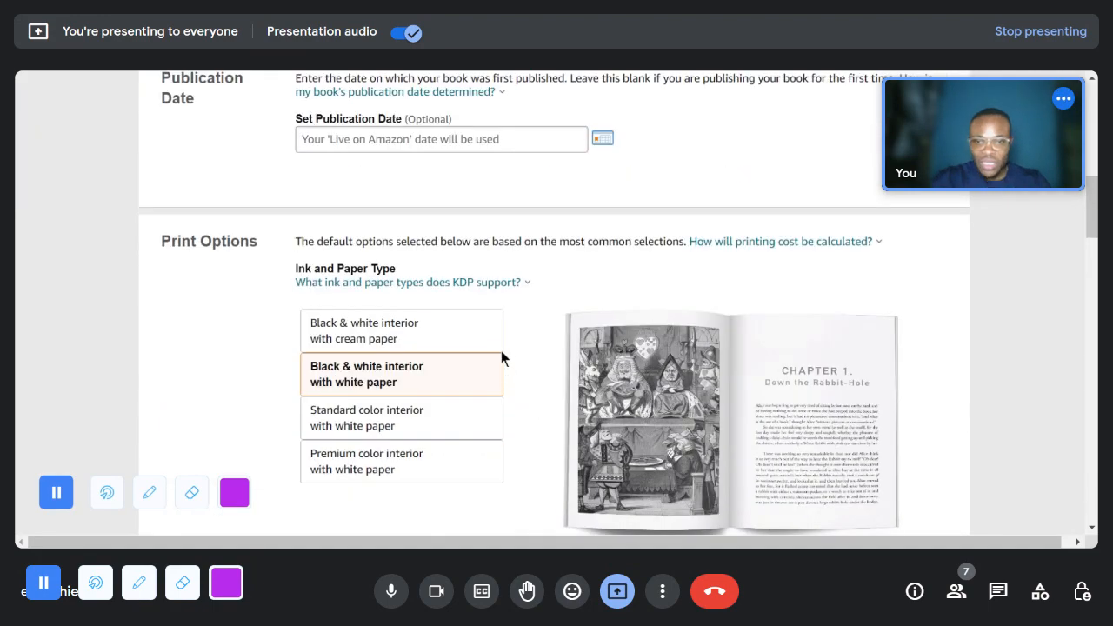
{"action": "scroll", "coordinate": [377, 304], "scroll_direction": "up", "scroll_amount": 2}
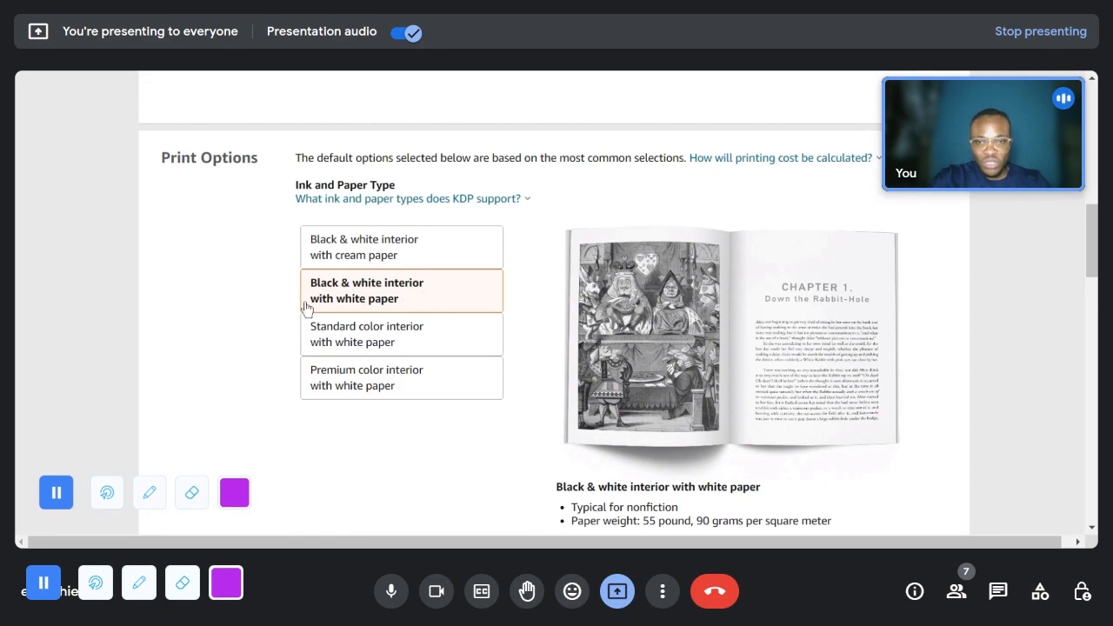
{"action": "scroll", "coordinate": [355, 357], "scroll_direction": "down", "scroll_amount": 1}
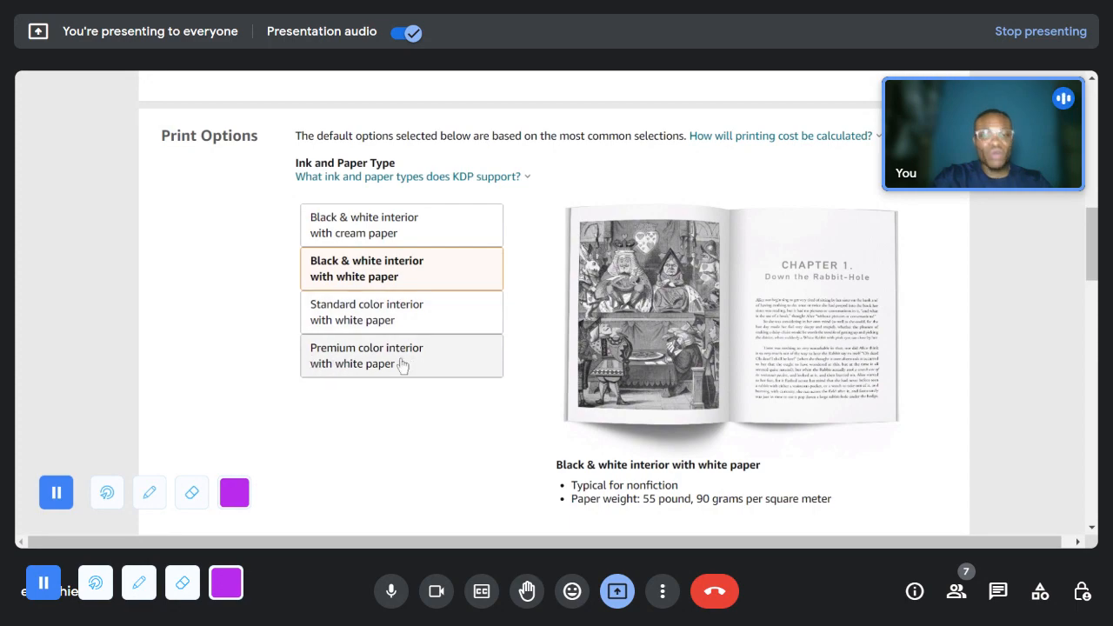
{"action": "left_click", "coordinate": [375, 320]}
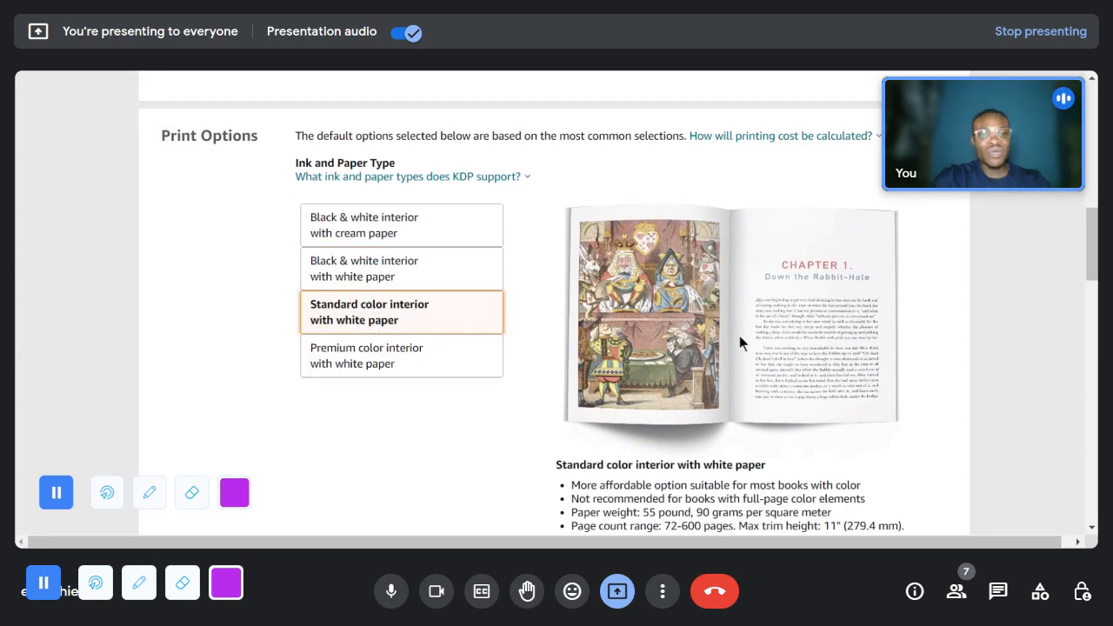
{"action": "left_click", "coordinate": [489, 277]}
{"action": "left_click", "coordinate": [442, 318]}
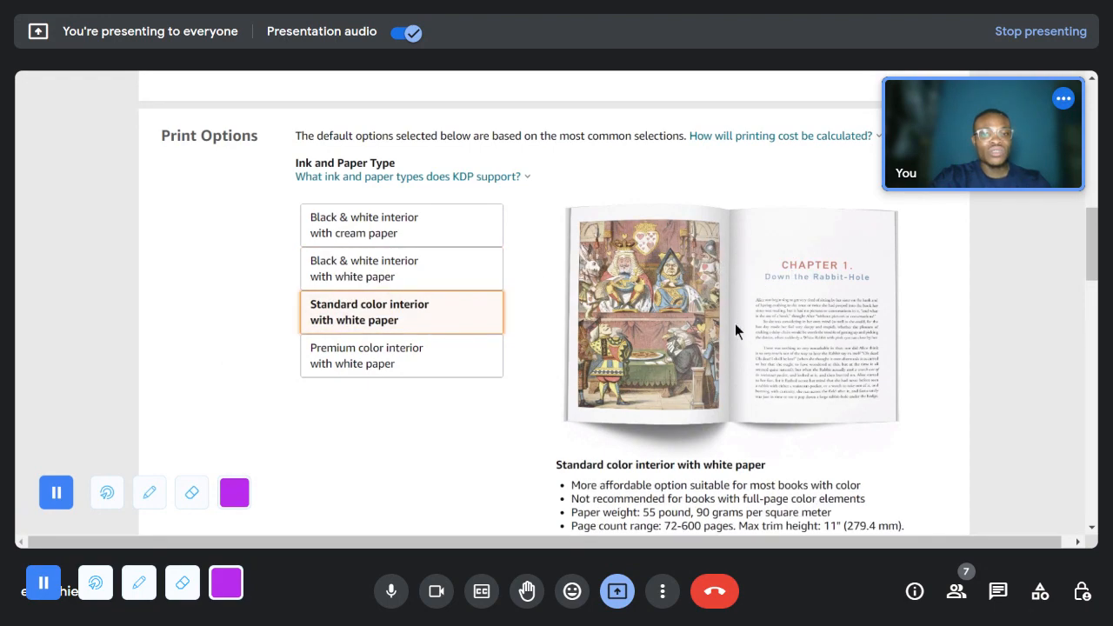
- Review the trim size, bleed, cover finish, manuscript and book cover sections, and the page count range of the standard color option
{"action": "scroll", "coordinate": [562, 313], "scroll_direction": "down", "scroll_amount": 8}
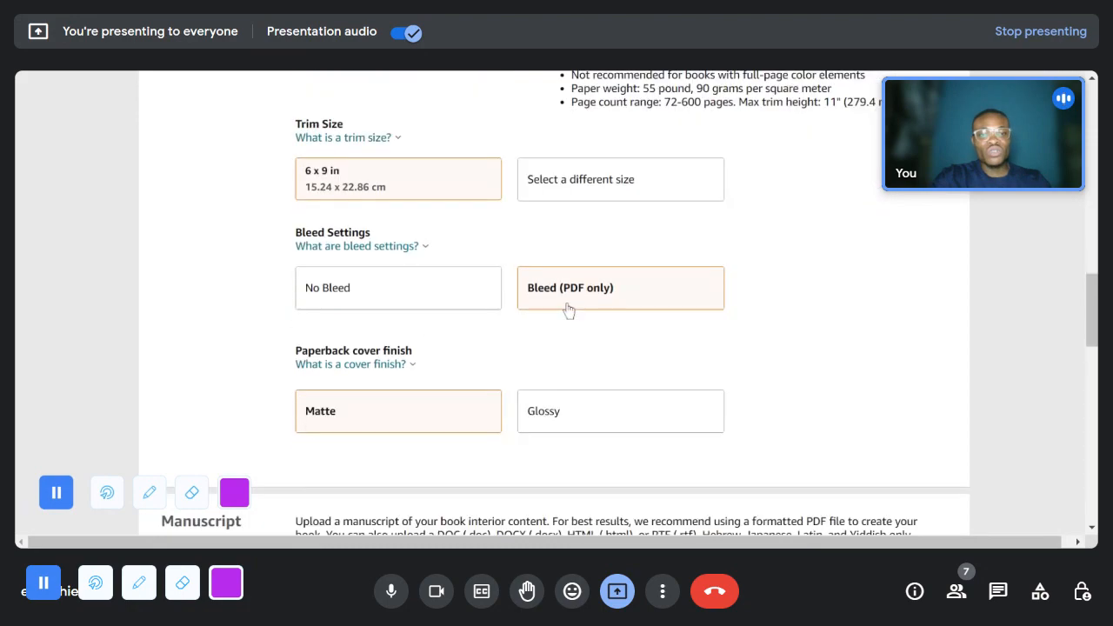
{"action": "scroll", "coordinate": [574, 314], "scroll_direction": "down", "scroll_amount": 1}
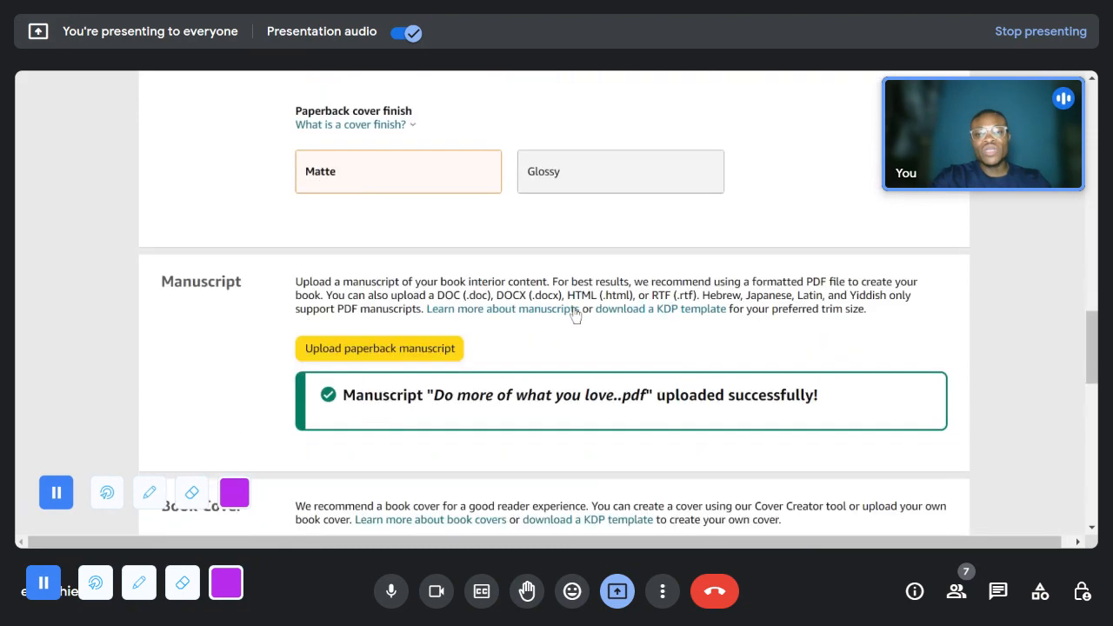
{"action": "scroll", "coordinate": [608, 318], "scroll_direction": "up", "scroll_amount": 3}
{"action": "scroll", "coordinate": [693, 329], "scroll_direction": "up", "scroll_amount": 5}
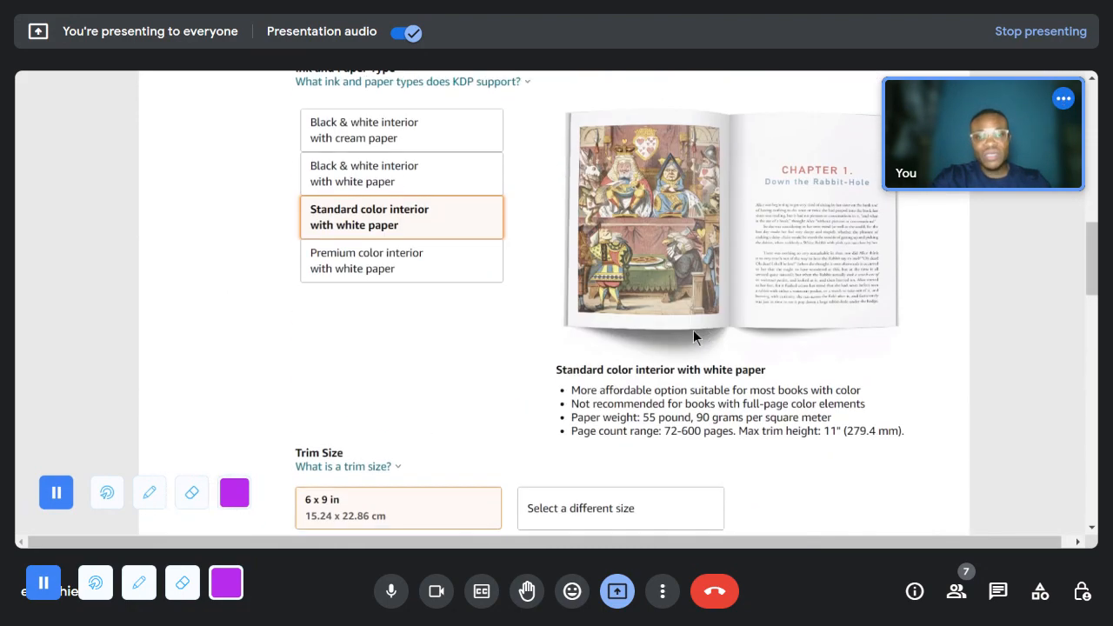
{"action": "scroll", "coordinate": [705, 340], "scroll_direction": "down", "scroll_amount": 10}
{"action": "scroll", "coordinate": [705, 344], "scroll_direction": "down", "scroll_amount": 6}
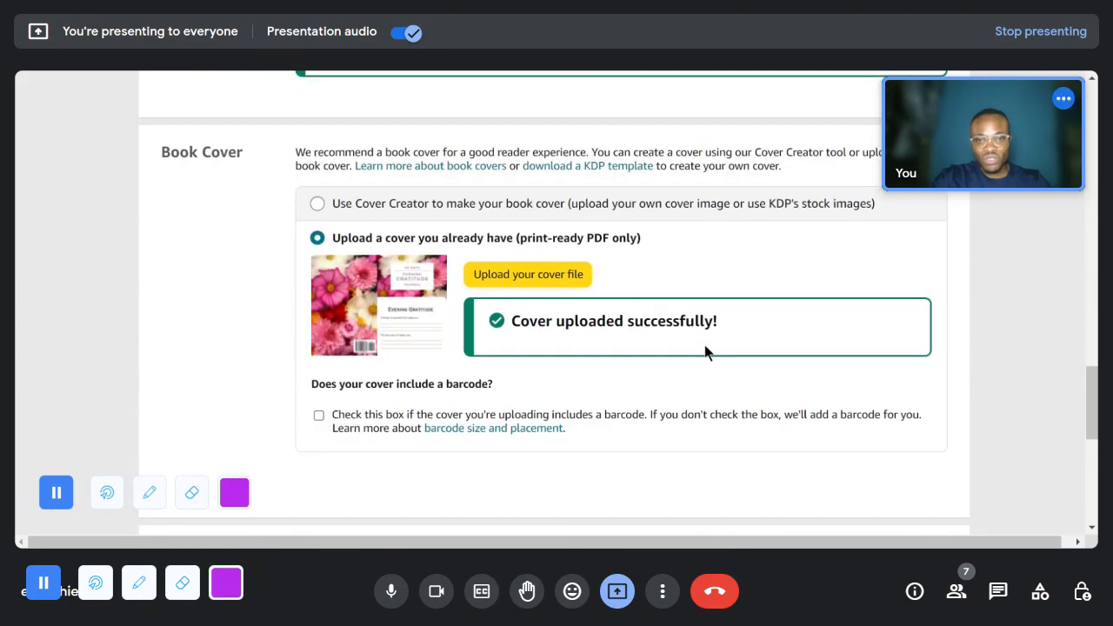
{"action": "scroll", "coordinate": [609, 331], "scroll_direction": "up", "scroll_amount": 1}
{"action": "scroll", "coordinate": [539, 311], "scroll_direction": "up", "scroll_amount": 12}
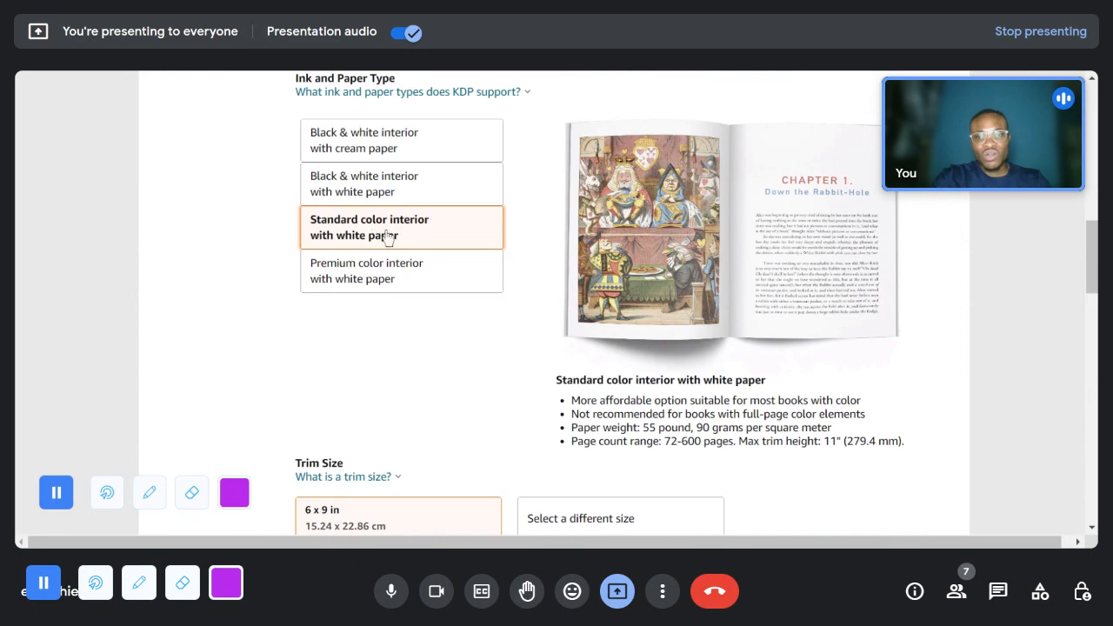
- Try to launch the print previewer with the standard color interior and close the resulting processing dialog
{"action": "scroll", "coordinate": [432, 301], "scroll_direction": "down", "scroll_amount": 8}
{"action": "scroll", "coordinate": [430, 368], "scroll_direction": "down", "scroll_amount": 3}
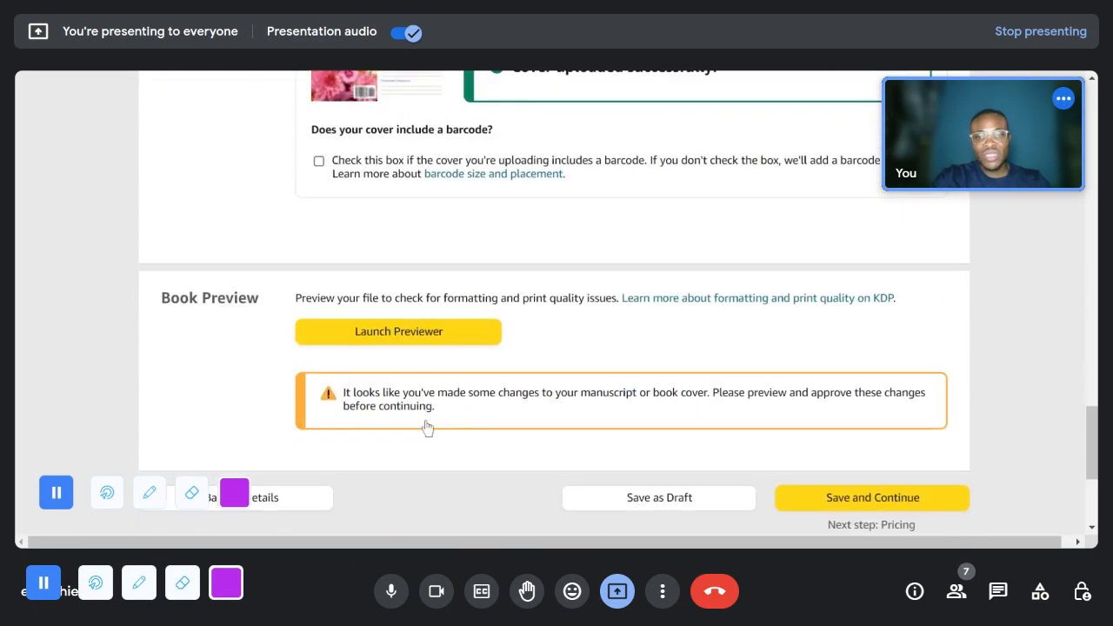
{"action": "left_click", "coordinate": [423, 340]}
{"action": "left_click", "coordinate": [513, 378]}
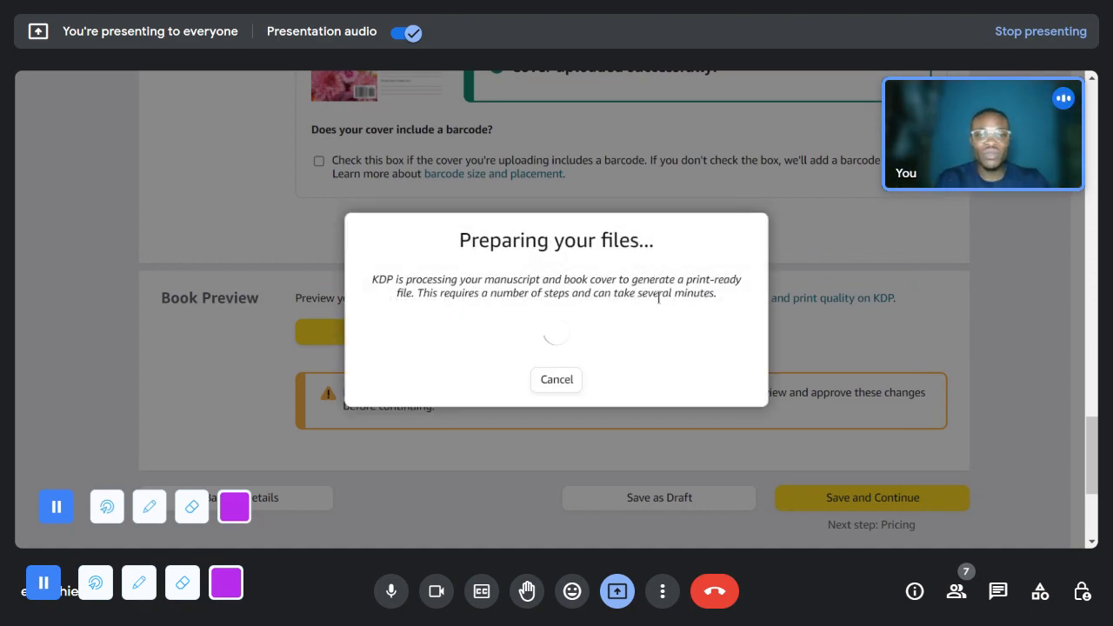
{"action": "scroll", "coordinate": [660, 231], "scroll_direction": "up", "scroll_amount": 2}
{"action": "scroll", "coordinate": [658, 229], "scroll_direction": "up", "scroll_amount": 2}
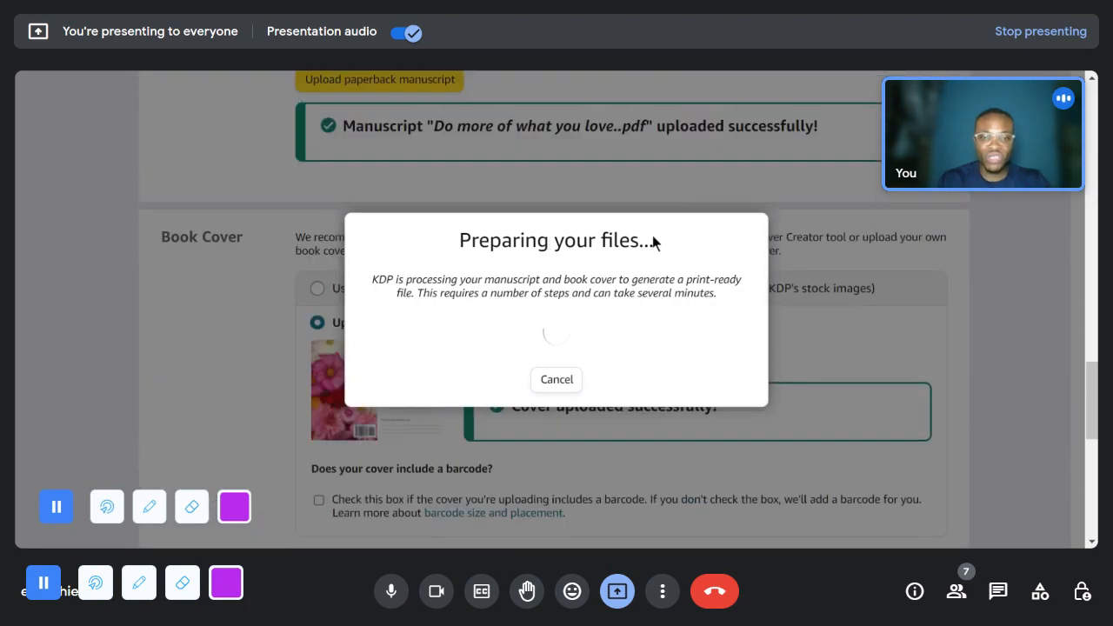
{"action": "scroll", "coordinate": [566, 179], "scroll_direction": "up", "scroll_amount": 1}
{"action": "scroll", "coordinate": [563, 192], "scroll_direction": "down", "scroll_amount": 1}
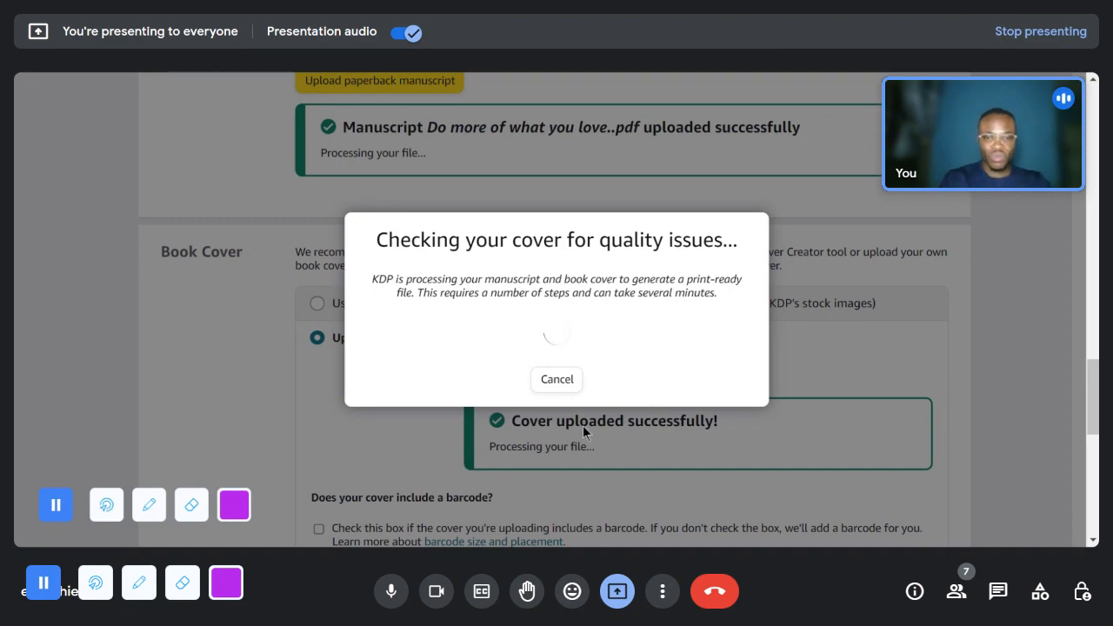
{"action": "scroll", "coordinate": [581, 429], "scroll_direction": "down", "scroll_amount": 2}
{"action": "scroll", "coordinate": [594, 421], "scroll_direction": "up", "scroll_amount": 2}
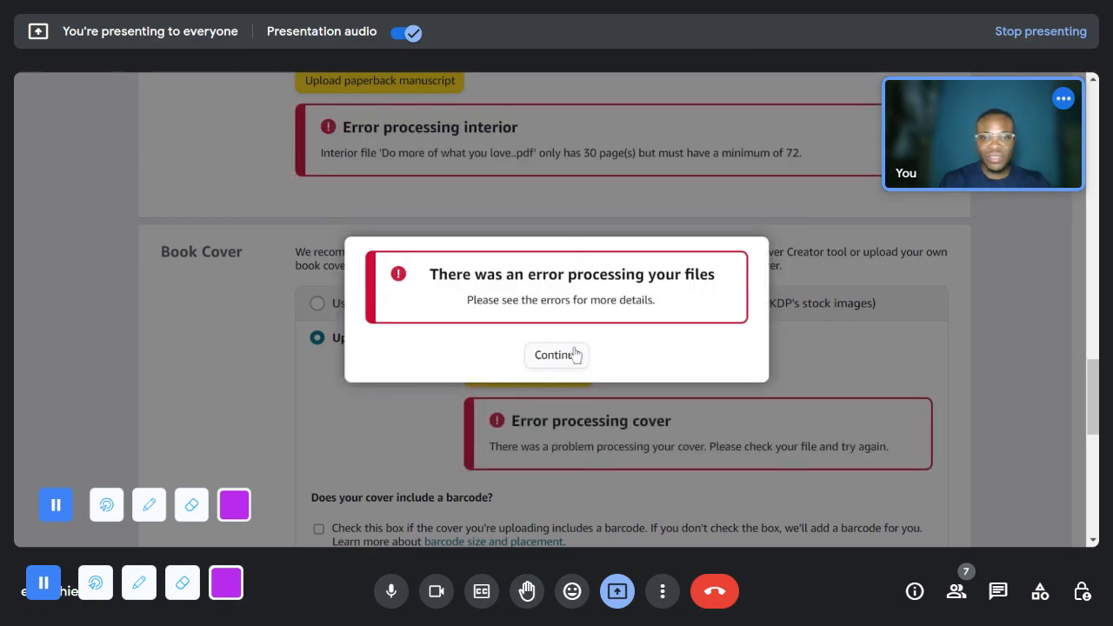
{"action": "left_click", "coordinate": [569, 359]}
- Examine the processing errors for the manuscript and cover, and compare them with the standard color option's page count range
{"action": "scroll", "coordinate": [576, 354], "scroll_direction": "down", "scroll_amount": 4}
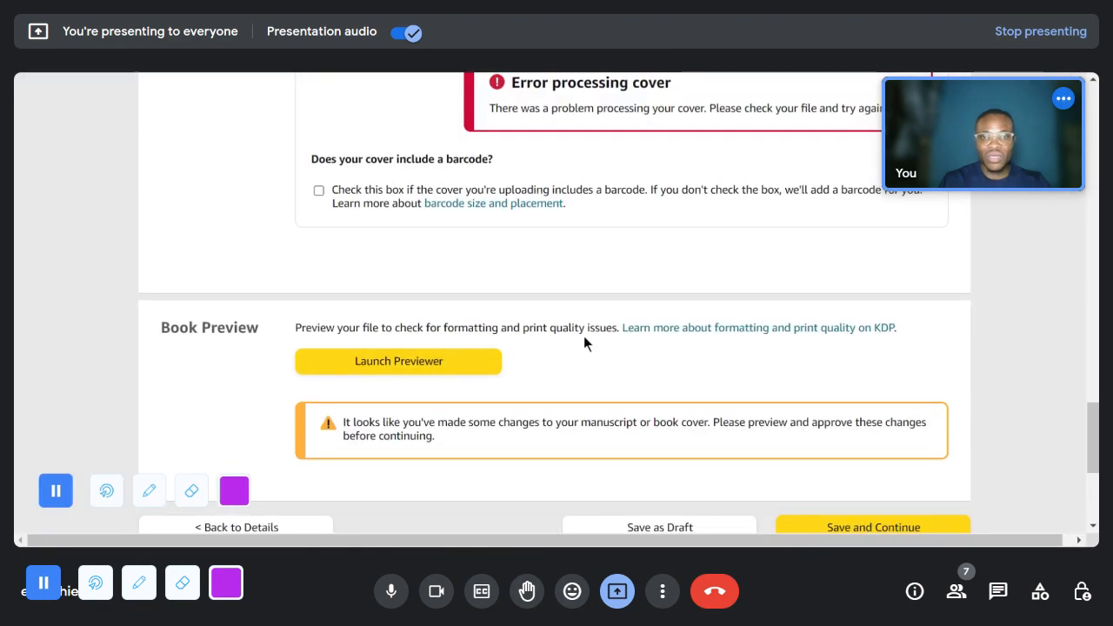
{"action": "scroll", "coordinate": [584, 338], "scroll_direction": "up", "scroll_amount": 4}
{"action": "scroll", "coordinate": [584, 339], "scroll_direction": "up", "scroll_amount": 3}
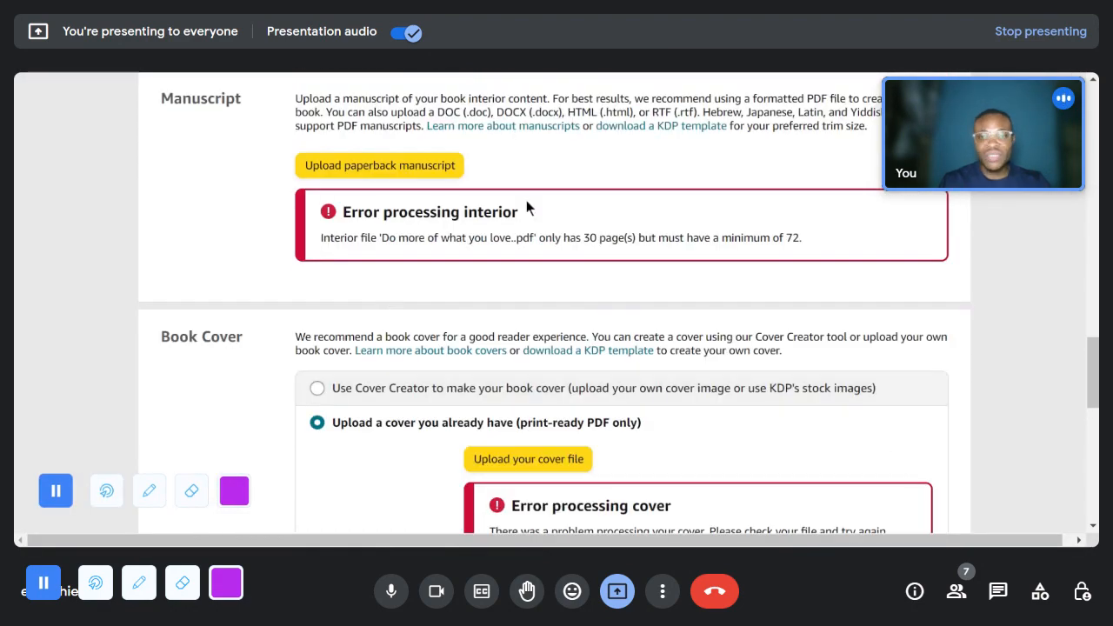
{"action": "scroll", "coordinate": [444, 221], "scroll_direction": "up", "scroll_amount": 3}
{"action": "scroll", "coordinate": [544, 258], "scroll_direction": "down", "scroll_amount": 4}
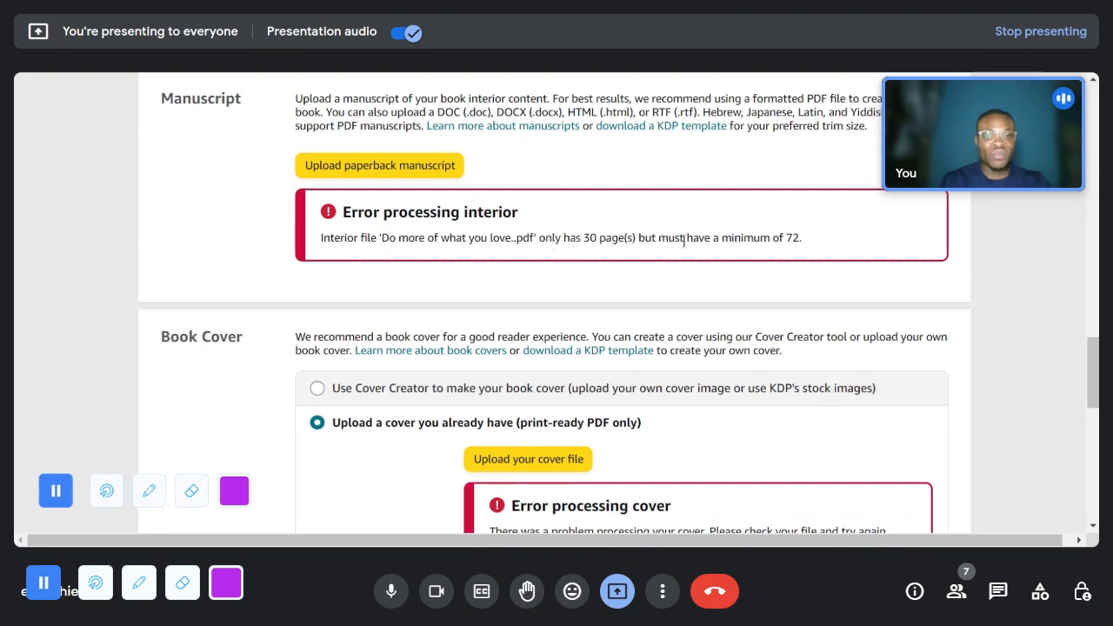
{"action": "scroll", "coordinate": [765, 235], "scroll_direction": "down", "scroll_amount": 1}
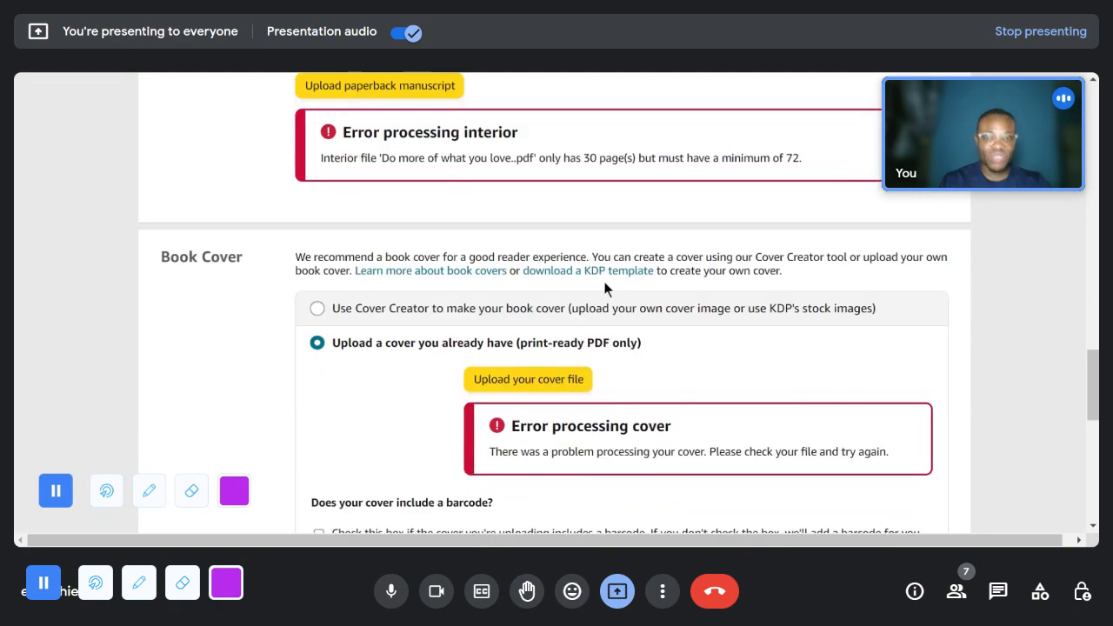
{"action": "scroll", "coordinate": [526, 318], "scroll_direction": "up", "scroll_amount": 6}
{"action": "scroll", "coordinate": [434, 333], "scroll_direction": "up", "scroll_amount": 3}
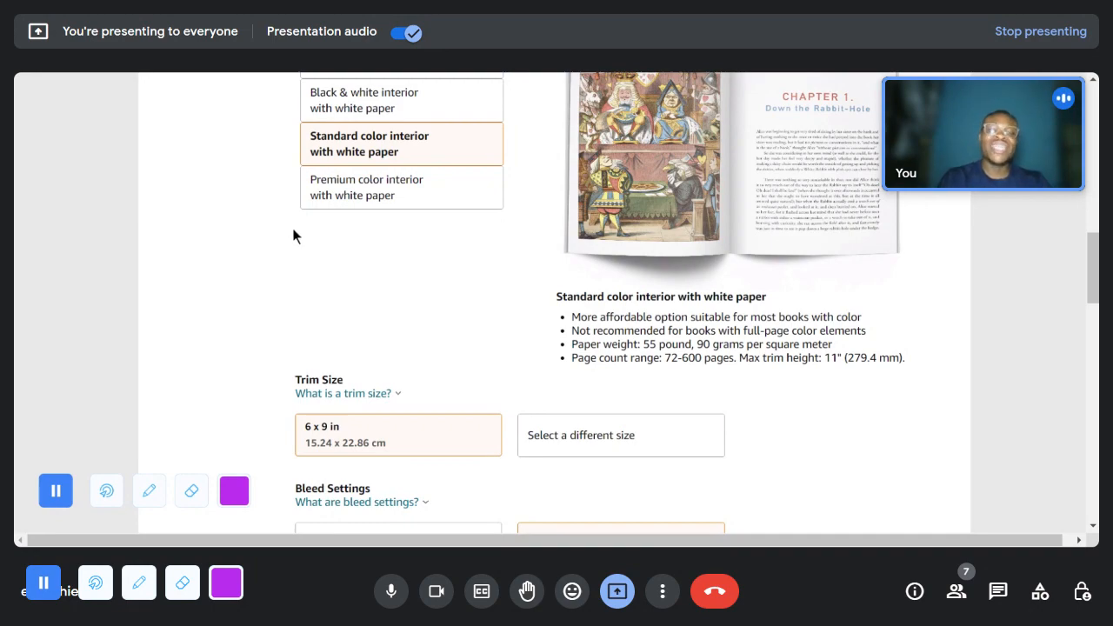
{"action": "scroll", "coordinate": [511, 294], "scroll_direction": "down", "scroll_amount": 8}
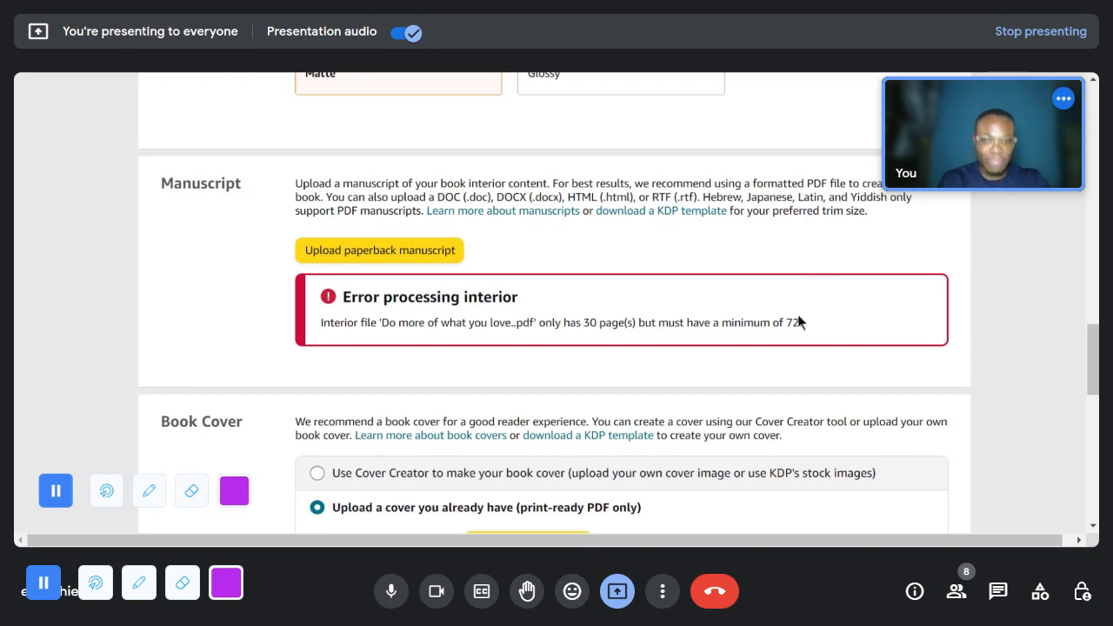
{"action": "scroll", "coordinate": [792, 315], "scroll_direction": "down", "scroll_amount": 3}
{"action": "scroll", "coordinate": [526, 342], "scroll_direction": "up", "scroll_amount": 3}
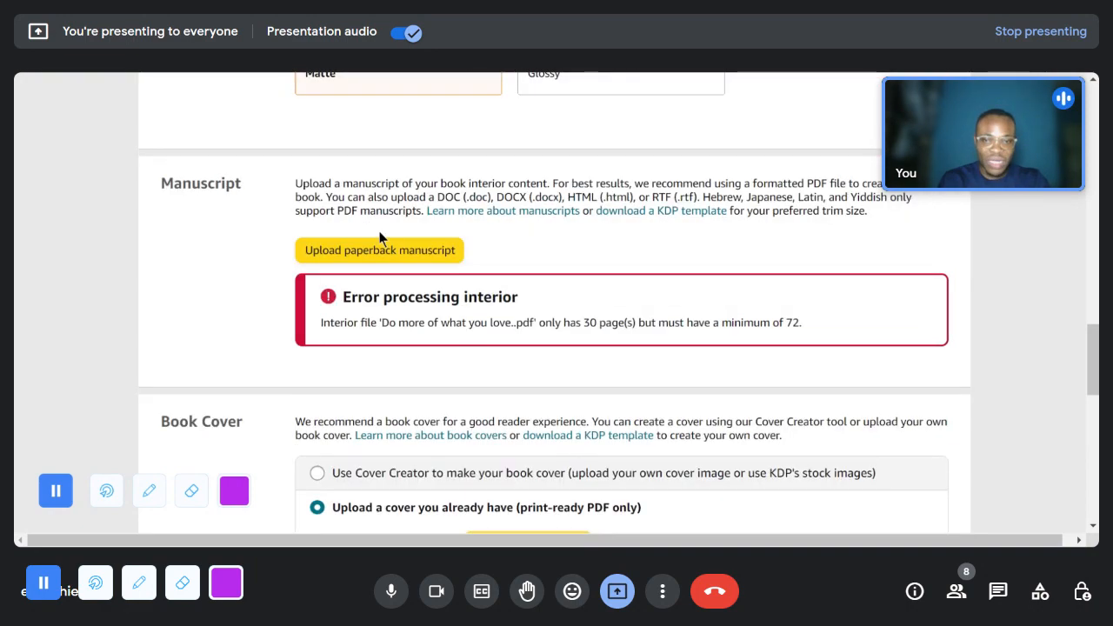
- Set the ink and paper type to Black & white interior with white paper, briefly comparing it with the cream paper option
{"action": "scroll", "coordinate": [411, 313], "scroll_direction": "up", "scroll_amount": 9}
{"action": "scroll", "coordinate": [419, 315], "scroll_direction": "up", "scroll_amount": 1}
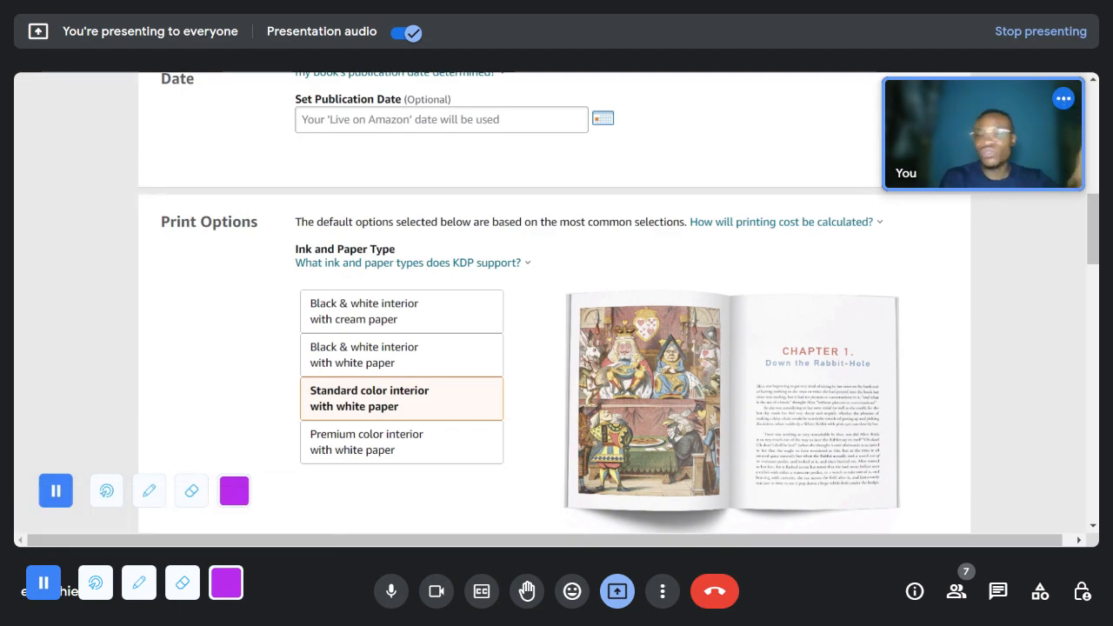
{"action": "left_click", "coordinate": [364, 363]}
{"action": "scroll", "coordinate": [515, 357], "scroll_direction": "down", "scroll_amount": 1}
{"action": "scroll", "coordinate": [504, 355], "scroll_direction": "down", "scroll_amount": 2}
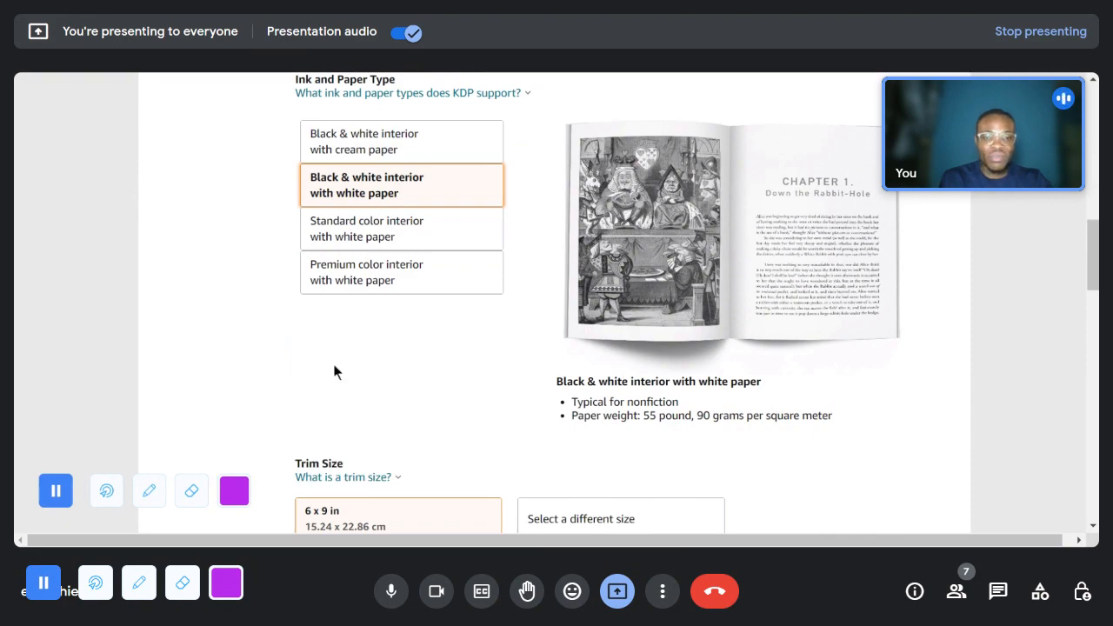
{"action": "left_click", "coordinate": [382, 153]}
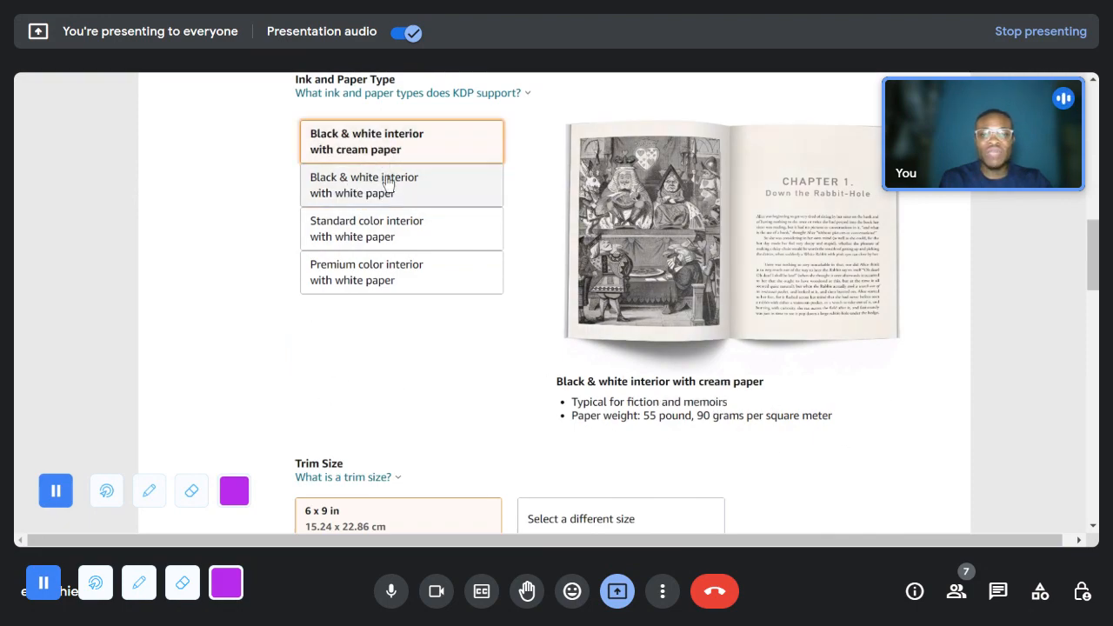
{"action": "left_click", "coordinate": [386, 183]}
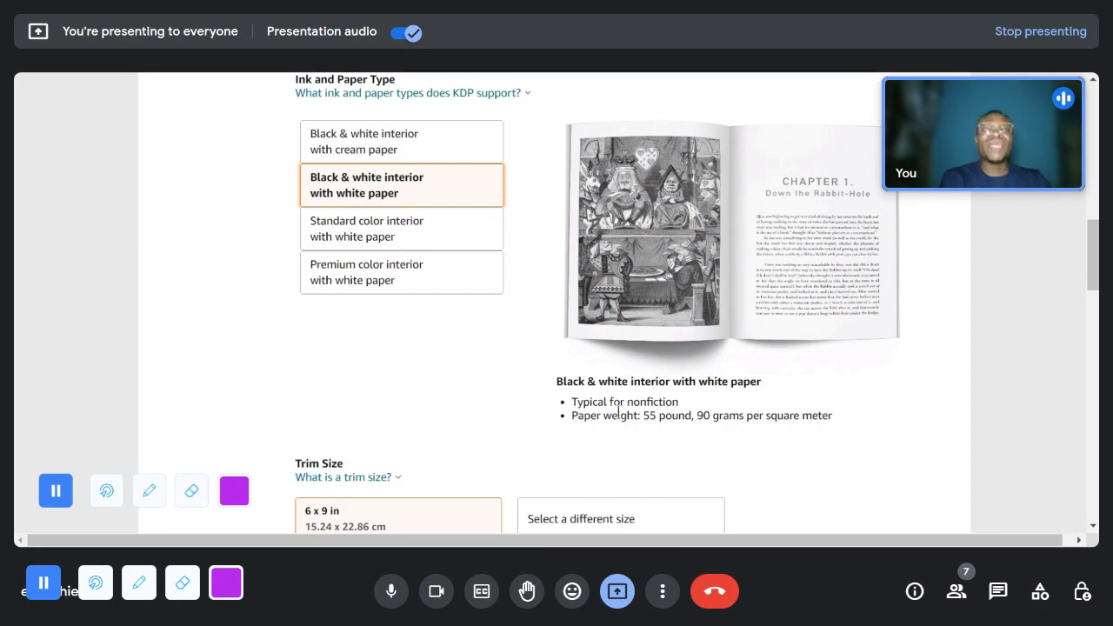
{"action": "scroll", "coordinate": [618, 409], "scroll_direction": "down", "scroll_amount": 2}
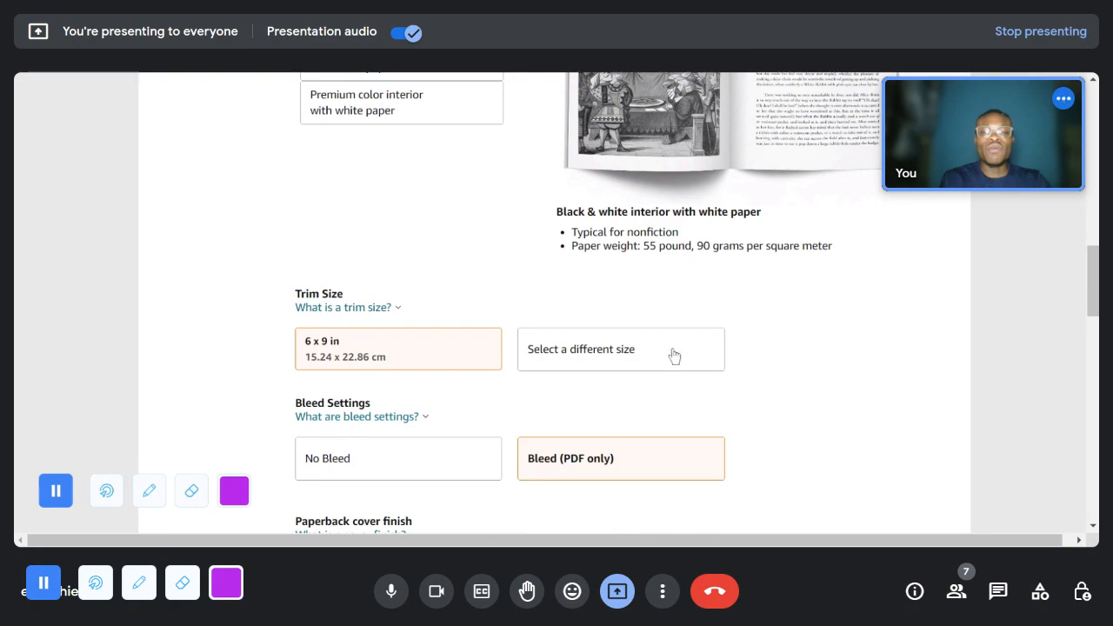
{"action": "scroll", "coordinate": [719, 342], "scroll_direction": "down", "scroll_amount": 5}
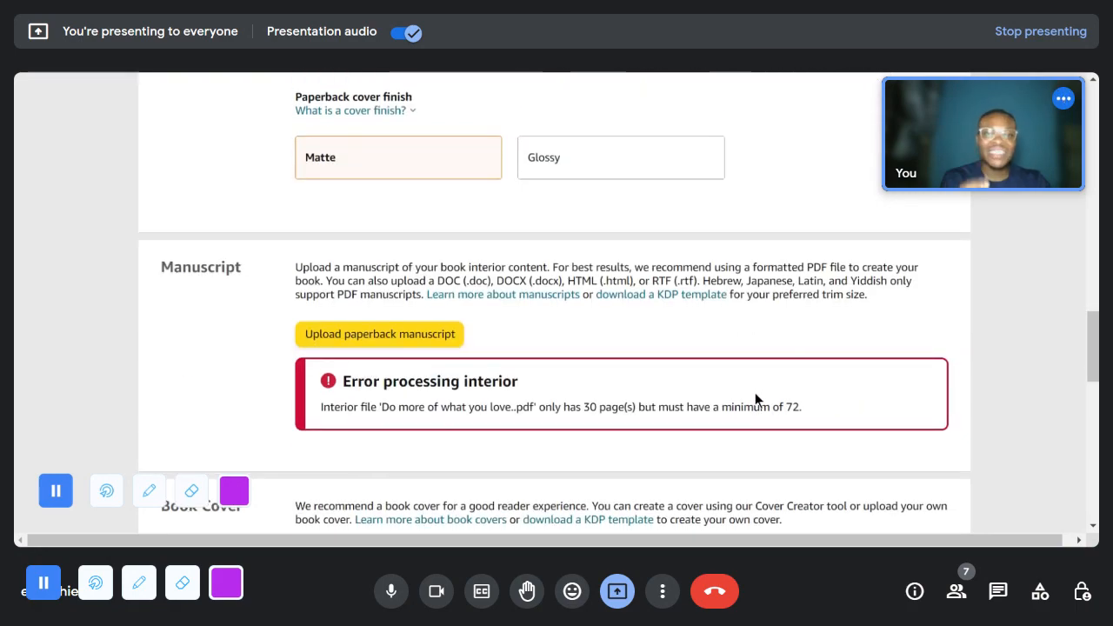
- Launch the print previewer for the black and white version of the book, continuing with the current browser window size
{"action": "scroll", "coordinate": [505, 423], "scroll_direction": "down", "scroll_amount": 3}
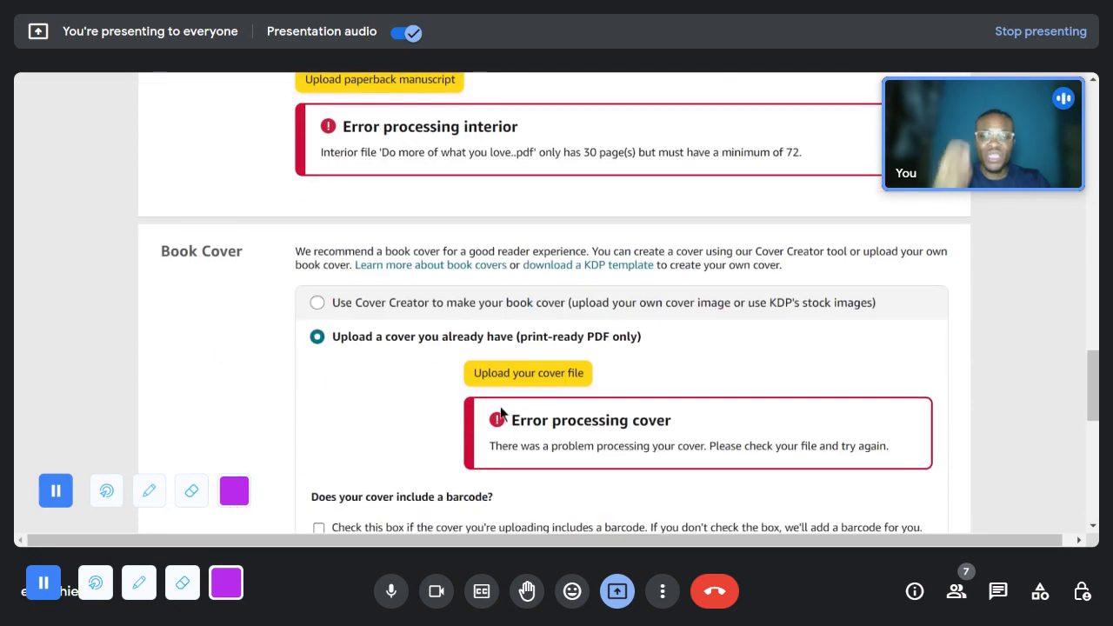
{"action": "scroll", "coordinate": [472, 385], "scroll_direction": "down", "scroll_amount": 2}
{"action": "scroll", "coordinate": [412, 465], "scroll_direction": "down", "scroll_amount": 2}
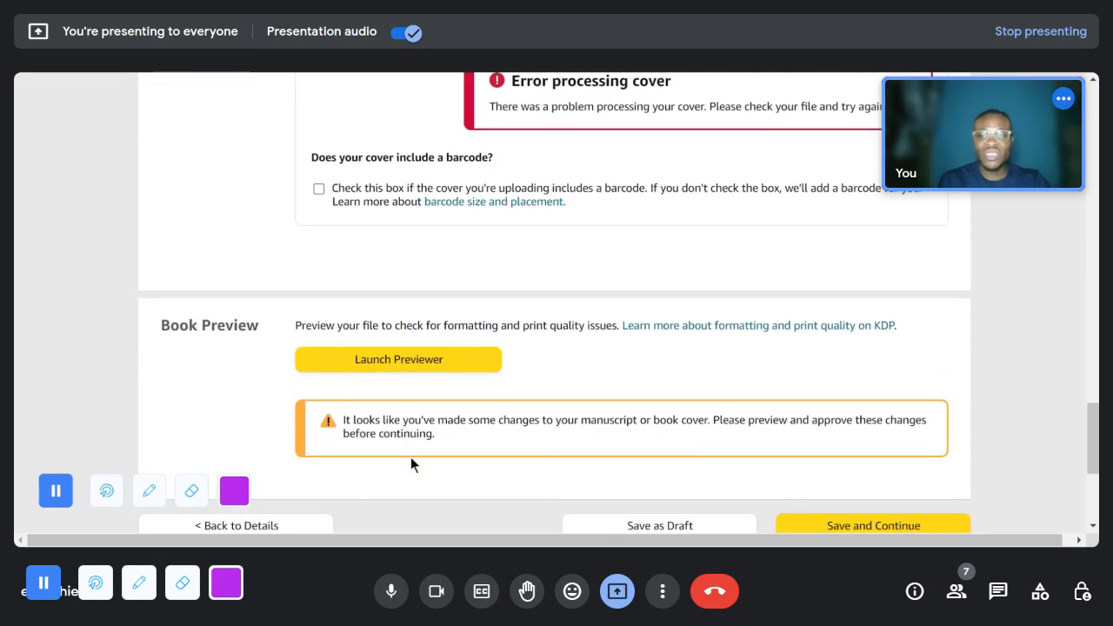
{"action": "left_click", "coordinate": [432, 370]}
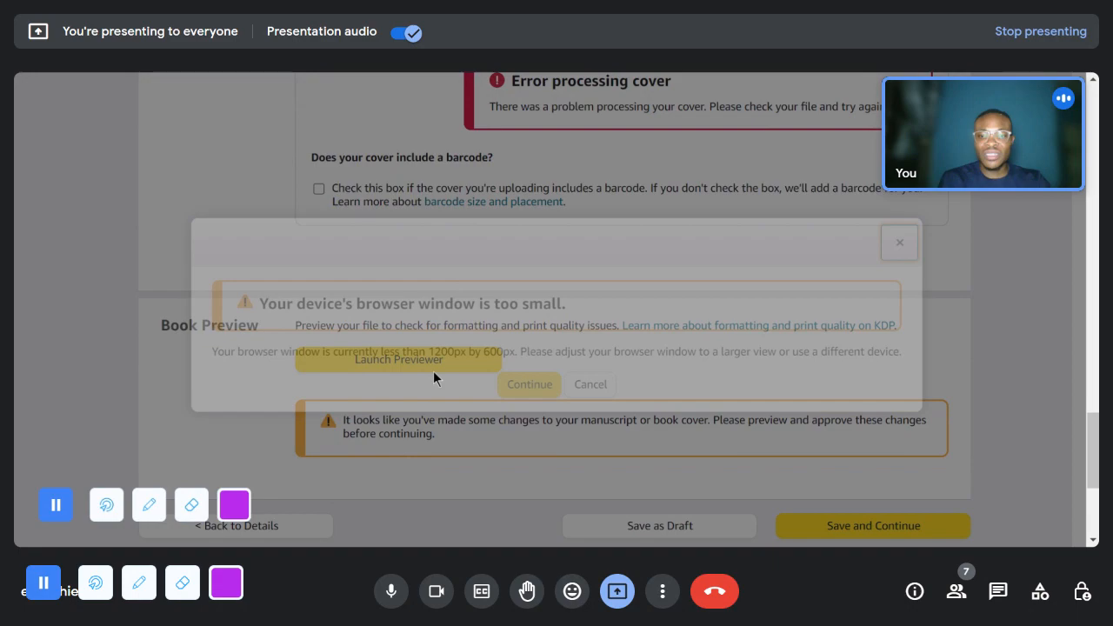
{"action": "left_click", "coordinate": [529, 384]}
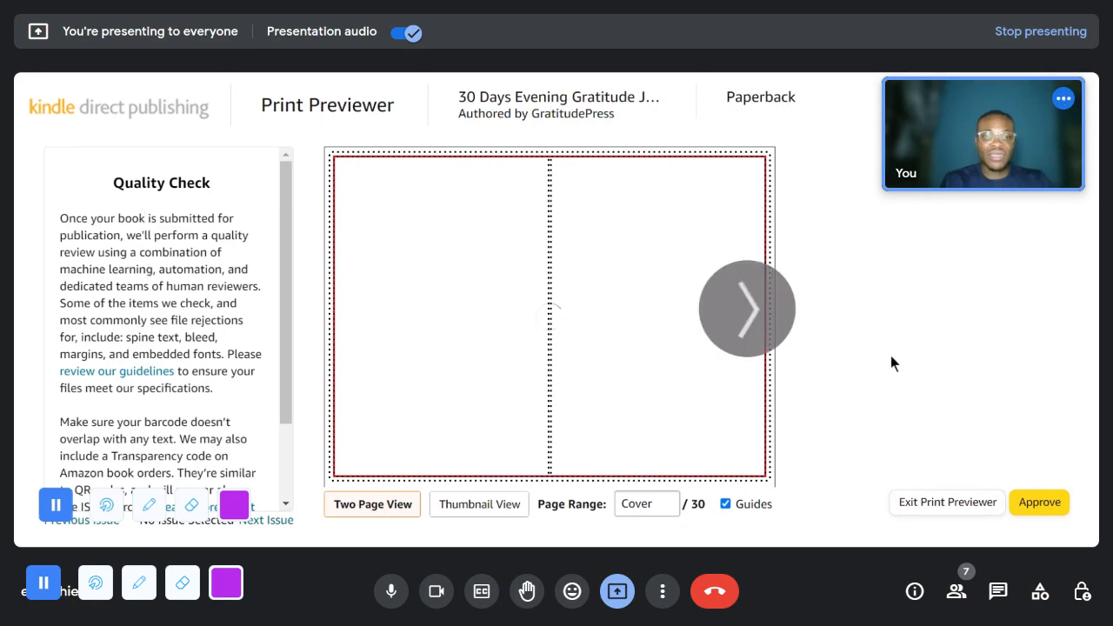
- Page through the first interior spreads of the journal in the Print Previewer and approve the book
{"action": "left_click", "coordinate": [764, 326]}
{"action": "left_click", "coordinate": [764, 326]}
{"action": "left_click", "coordinate": [763, 326]}
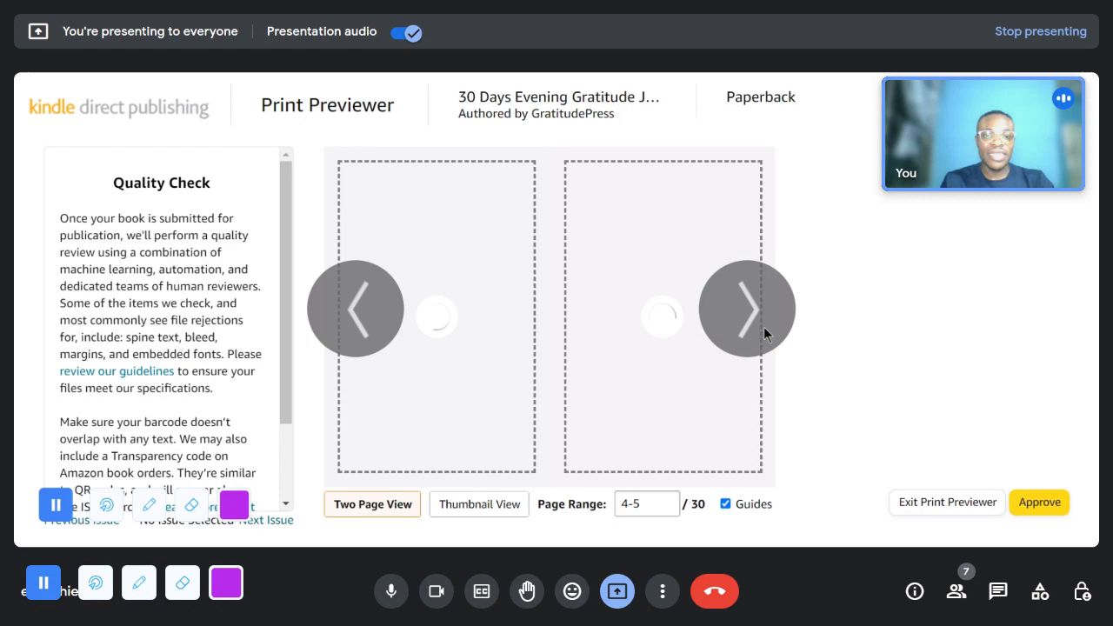
{"action": "left_click", "coordinate": [376, 305]}
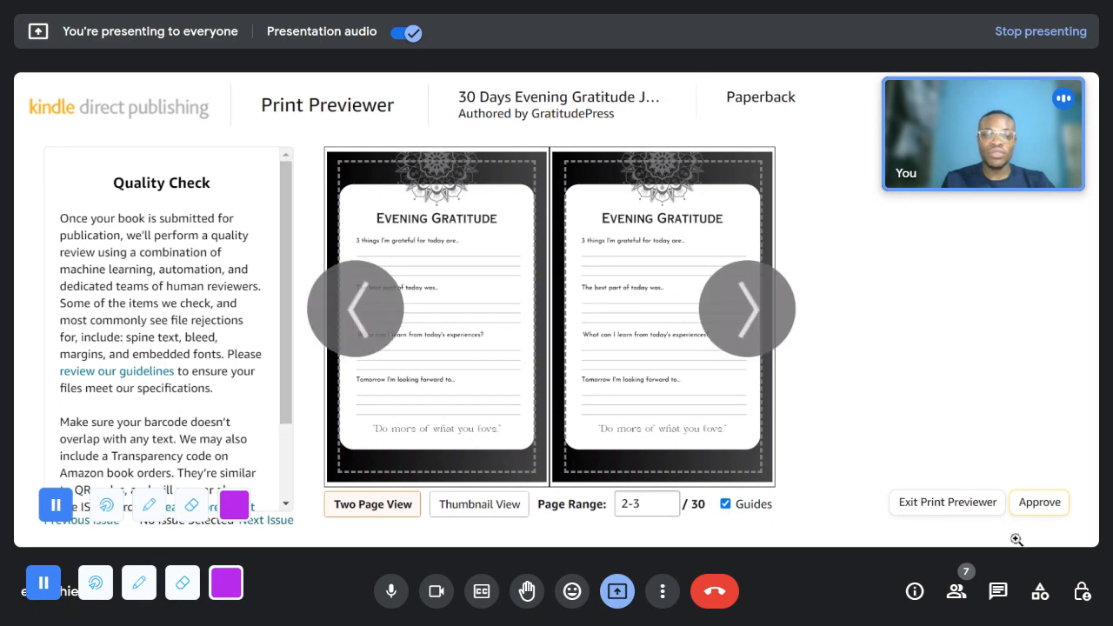
{"action": "left_click", "coordinate": [1037, 502]}
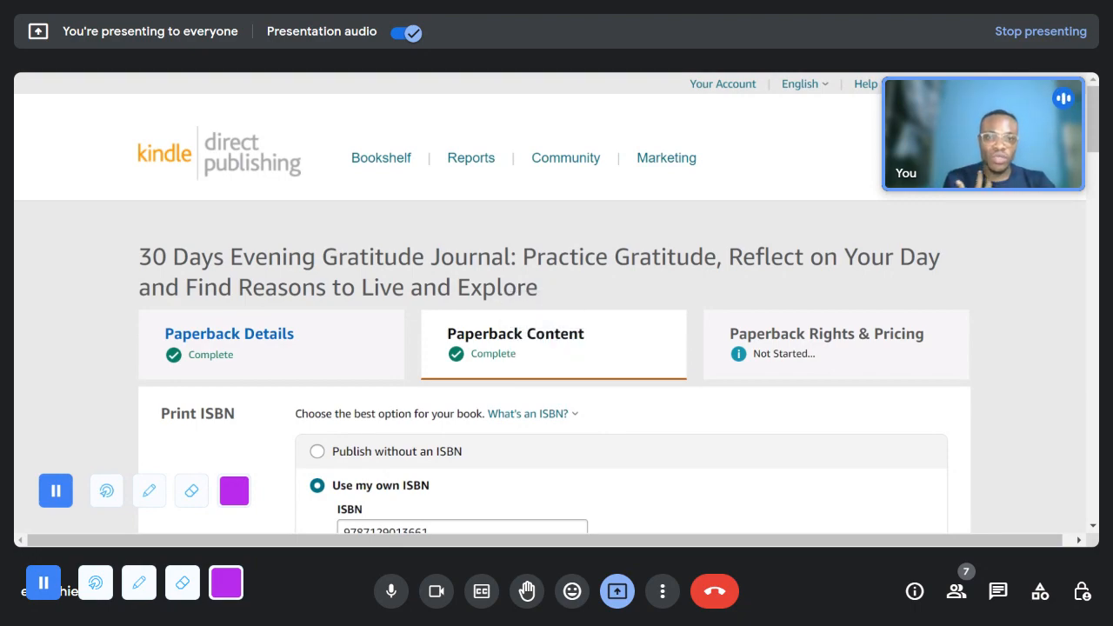
- Review the paperback's ink and paper type, manuscript and cover upload status, and the summary of print settings and printing costs
{"action": "scroll", "coordinate": [560, 396], "scroll_direction": "down", "scroll_amount": 10}
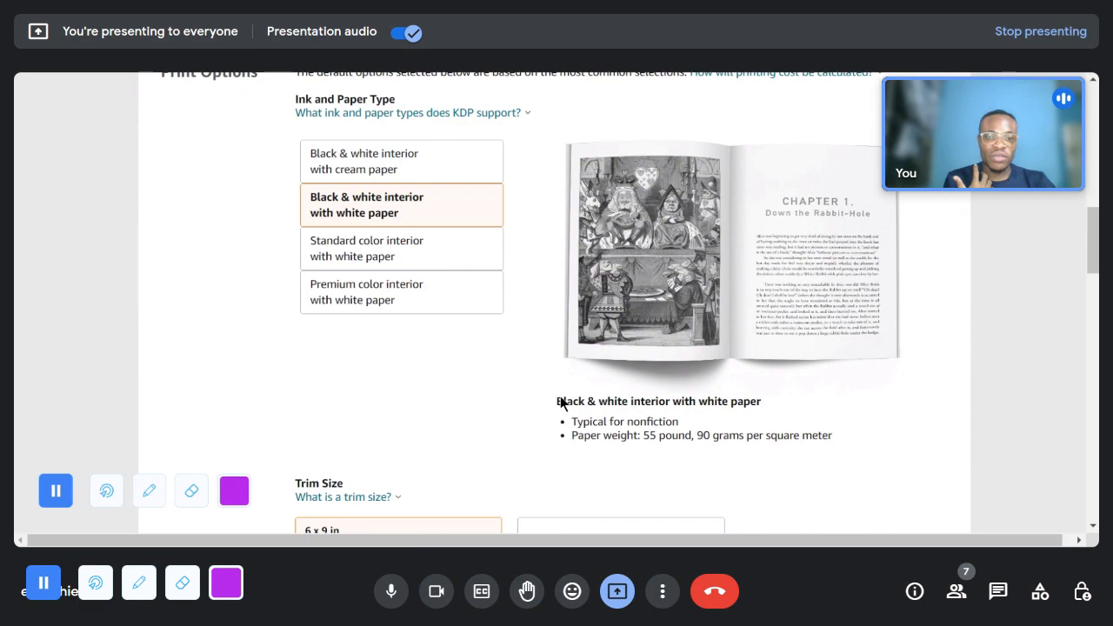
{"action": "scroll", "coordinate": [559, 399], "scroll_direction": "down", "scroll_amount": 15}
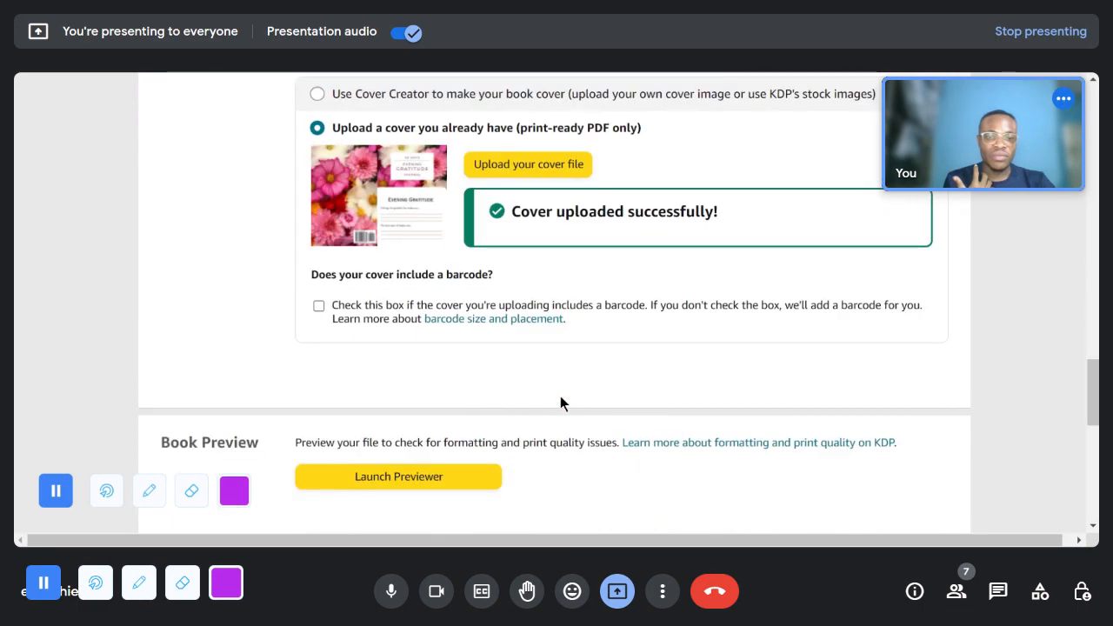
{"action": "scroll", "coordinate": [560, 396], "scroll_direction": "down", "scroll_amount": 1}
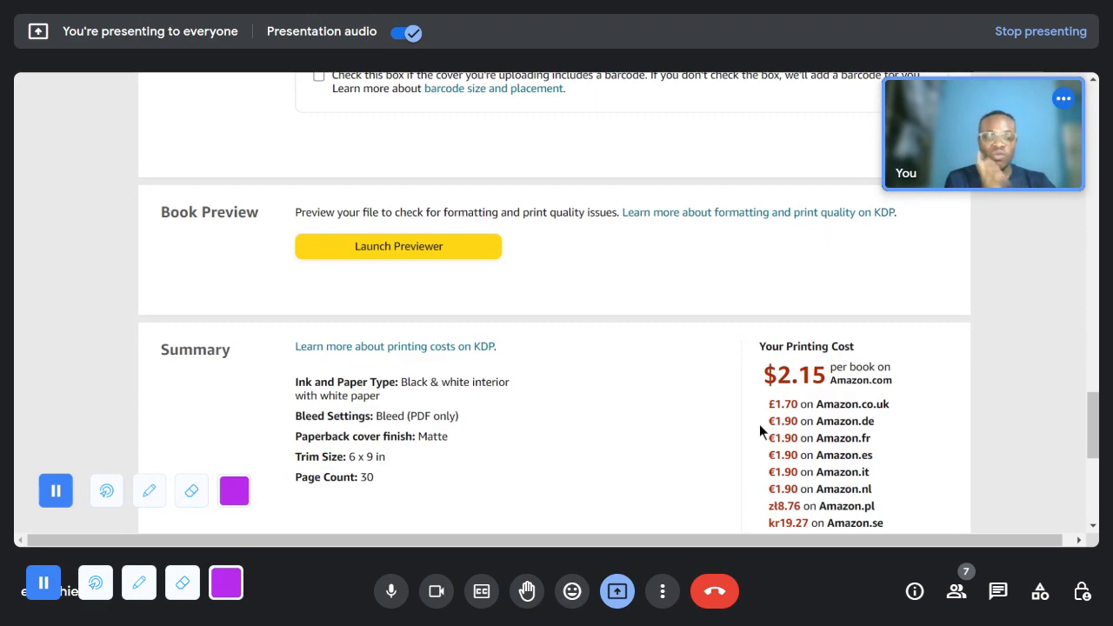
{"action": "scroll", "coordinate": [721, 455], "scroll_direction": "up", "scroll_amount": 1}
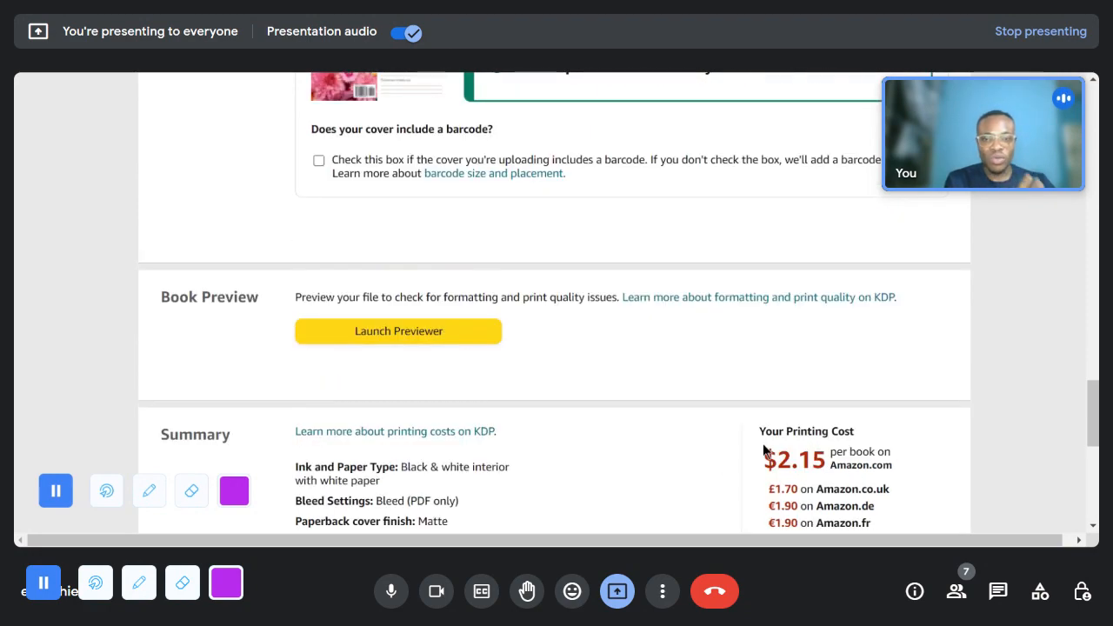
{"action": "scroll", "coordinate": [601, 404], "scroll_direction": "up", "scroll_amount": 6}
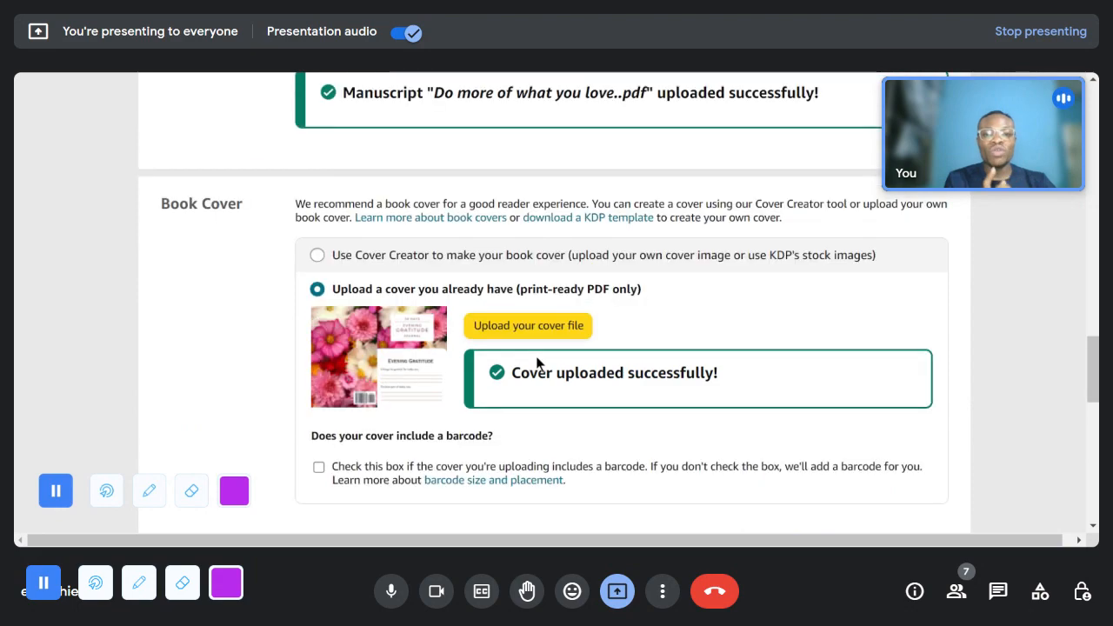
{"action": "scroll", "coordinate": [536, 367], "scroll_direction": "up", "scroll_amount": 1}
{"action": "scroll", "coordinate": [737, 461], "scroll_direction": "down", "scroll_amount": 6}
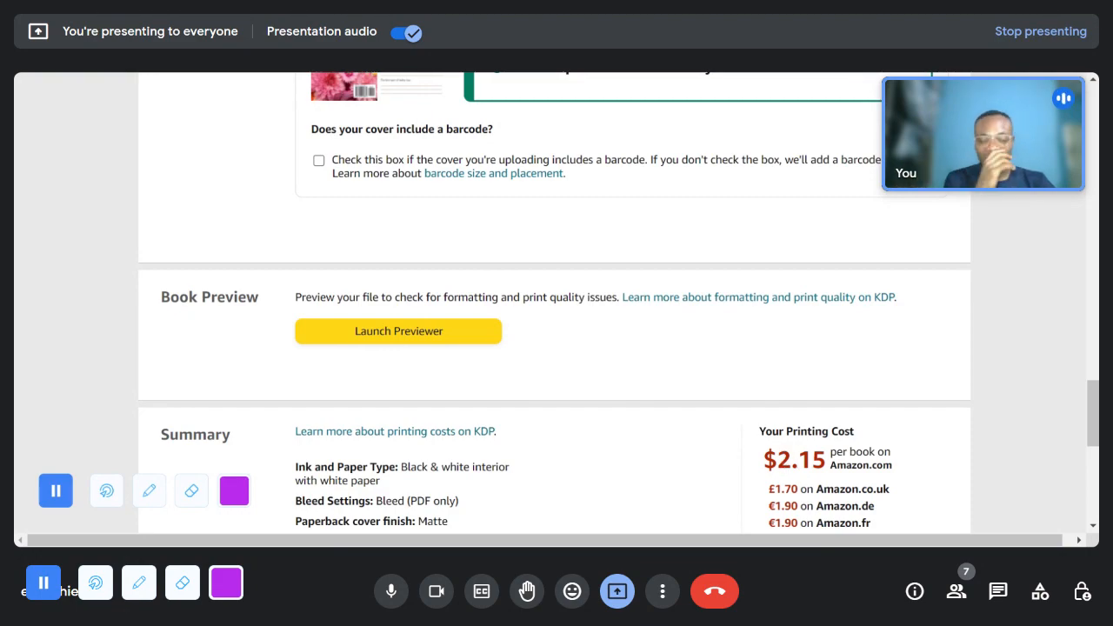
{"action": "scroll", "coordinate": [795, 461], "scroll_direction": "down", "scroll_amount": 1}
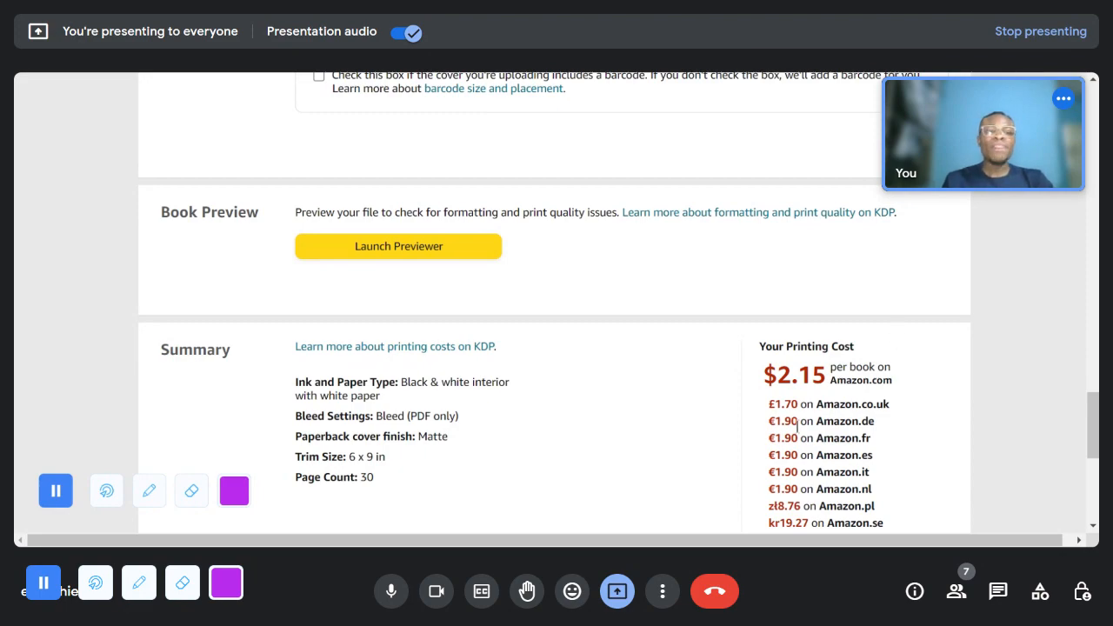
{"action": "scroll", "coordinate": [756, 414], "scroll_direction": "down", "scroll_amount": 1}
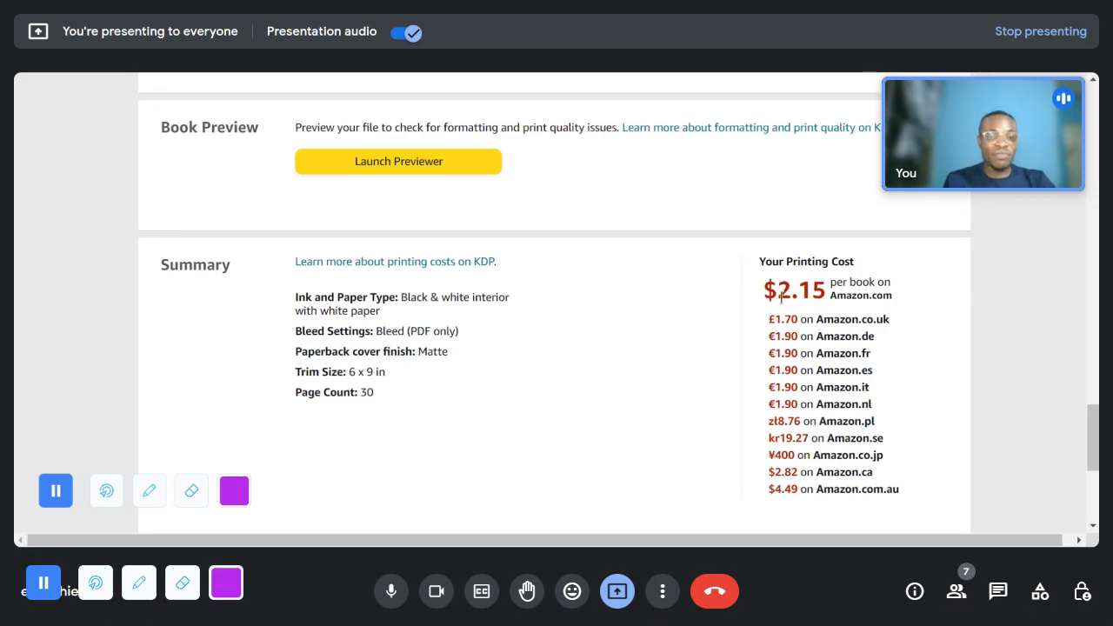
- Examine the per-book printing costs for Amazon.com and Amazon.co.uk in the summary
{"action": "left_click_drag", "start_coordinate": [765, 293], "coordinate": [831, 295]}
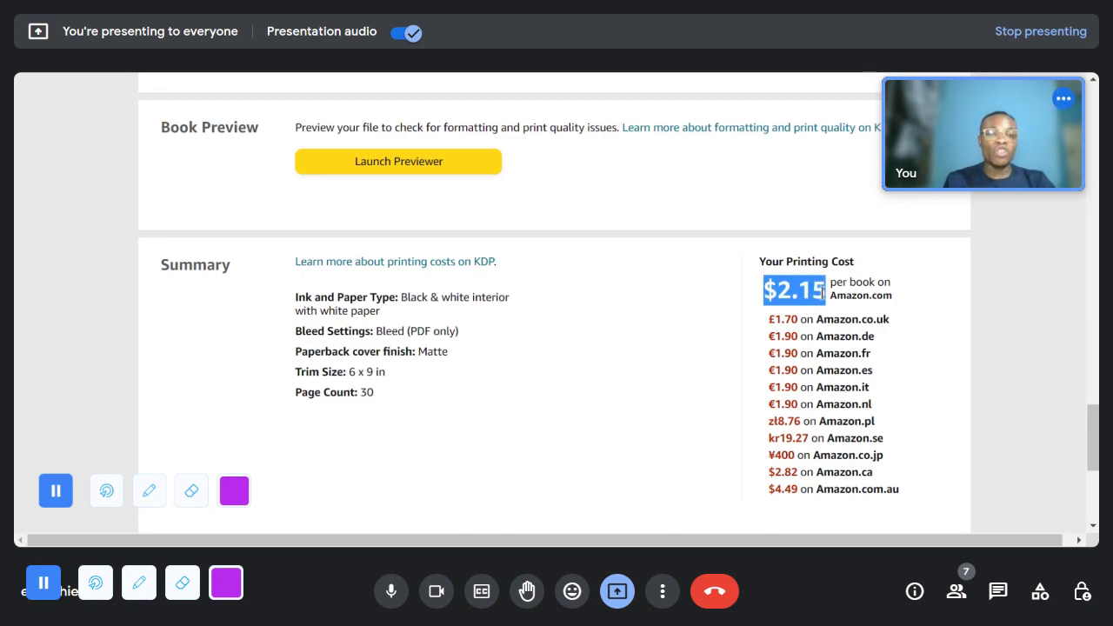
{"action": "left_click", "coordinate": [759, 302]}
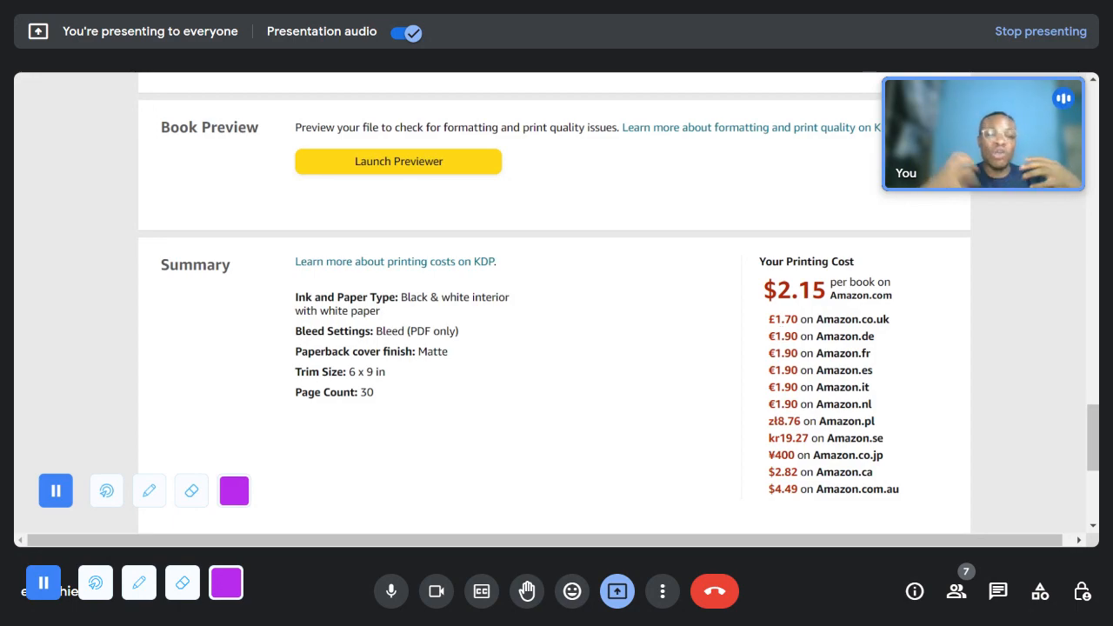
{"action": "left_click_drag", "start_coordinate": [809, 287], "coordinate": [764, 294]}
{"action": "left_click", "coordinate": [772, 292]}
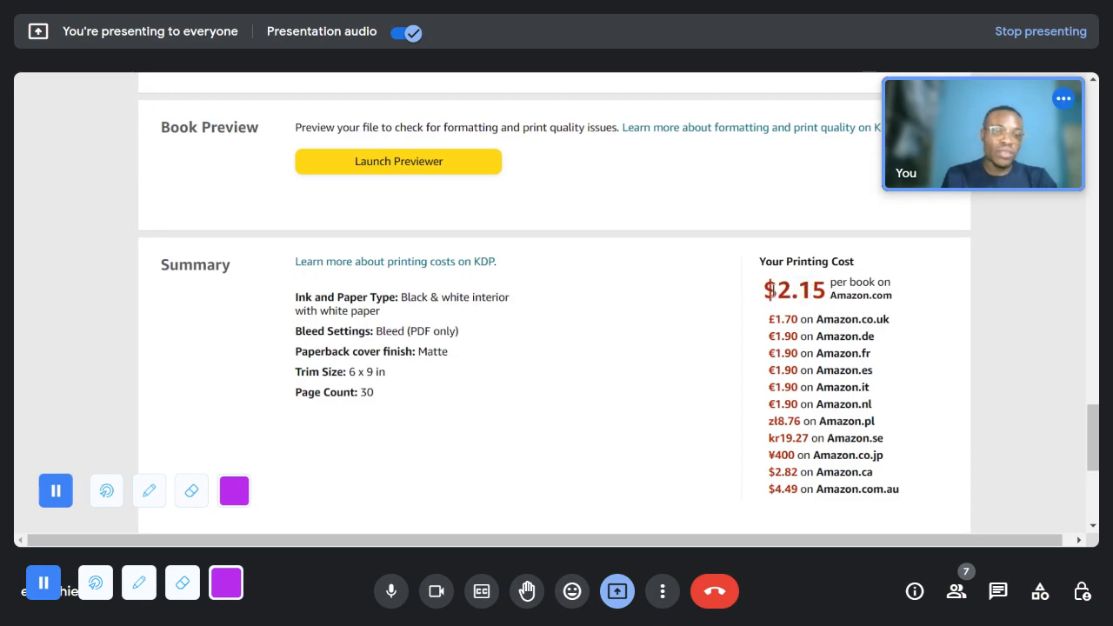
{"action": "left_click_drag", "start_coordinate": [794, 320], "coordinate": [769, 320]}
{"action": "left_click", "coordinate": [787, 335]}
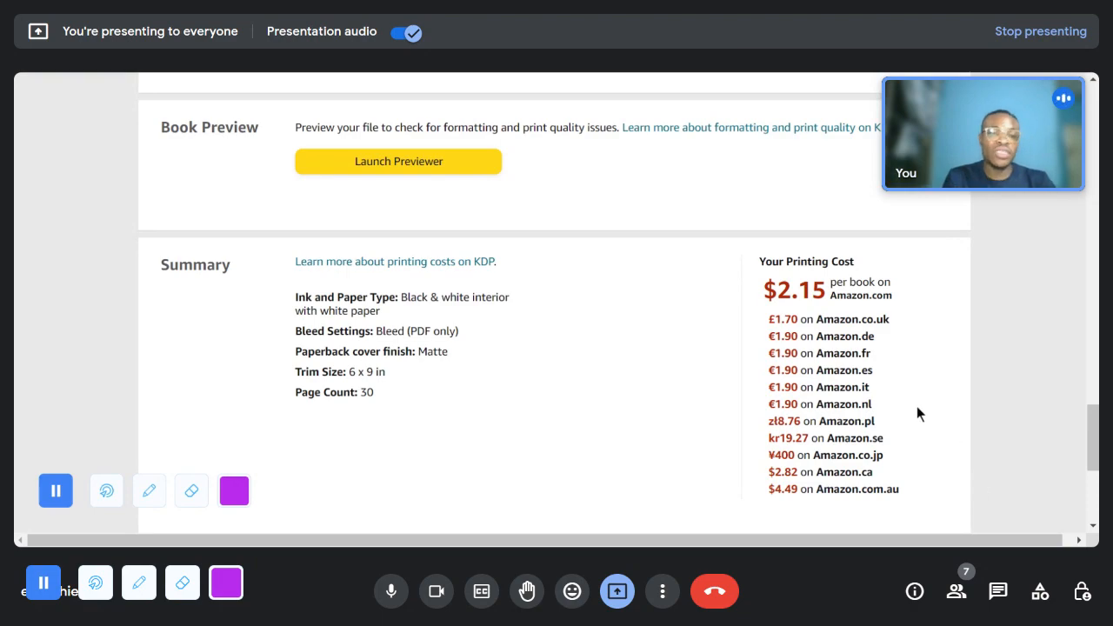
- Recheck the content summary, then save the paperback content and continue to the rights and pricing stage
{"action": "scroll", "coordinate": [767, 360], "scroll_direction": "down", "scroll_amount": 3}
{"action": "scroll", "coordinate": [769, 313], "scroll_direction": "up", "scroll_amount": 3}
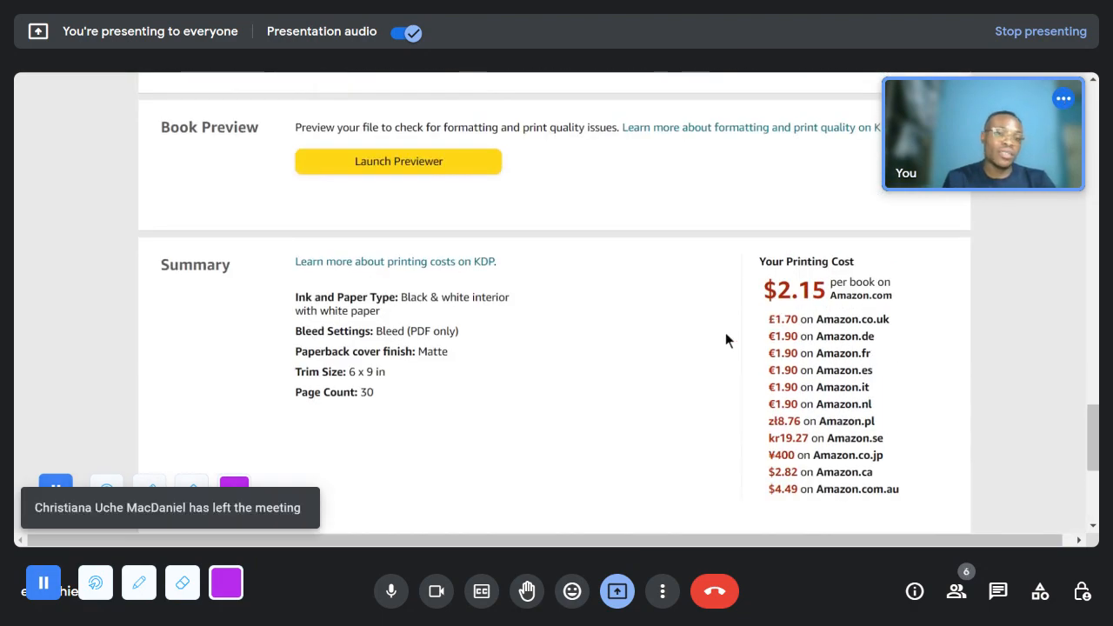
{"action": "scroll", "coordinate": [726, 333], "scroll_direction": "up", "scroll_amount": 2}
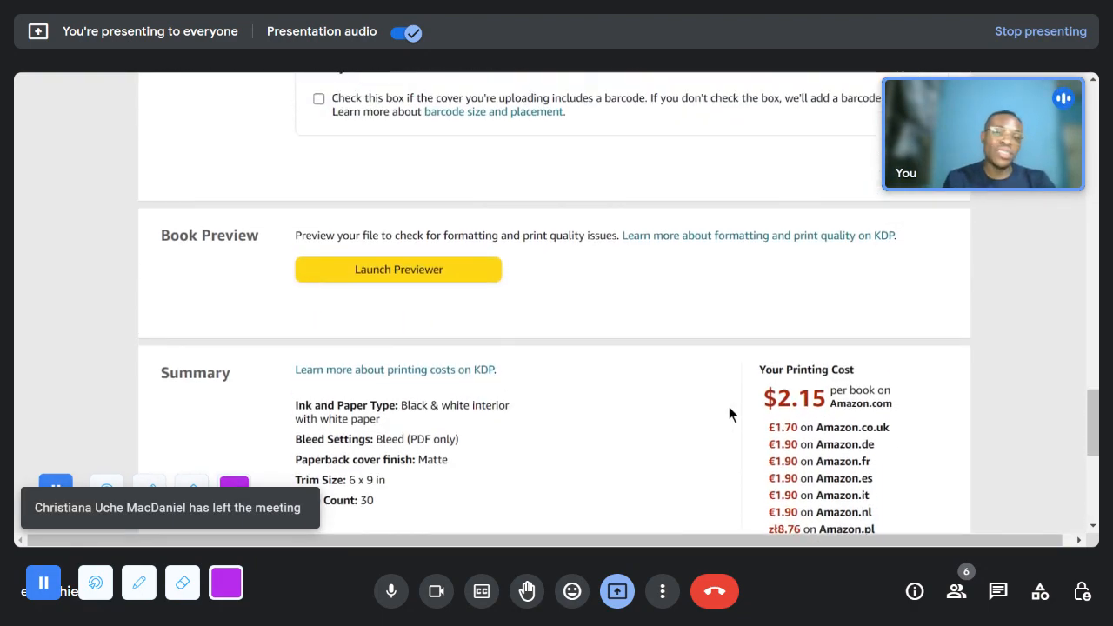
{"action": "scroll", "coordinate": [729, 408], "scroll_direction": "up", "scroll_amount": 5}
{"action": "scroll", "coordinate": [732, 409], "scroll_direction": "down", "scroll_amount": 4}
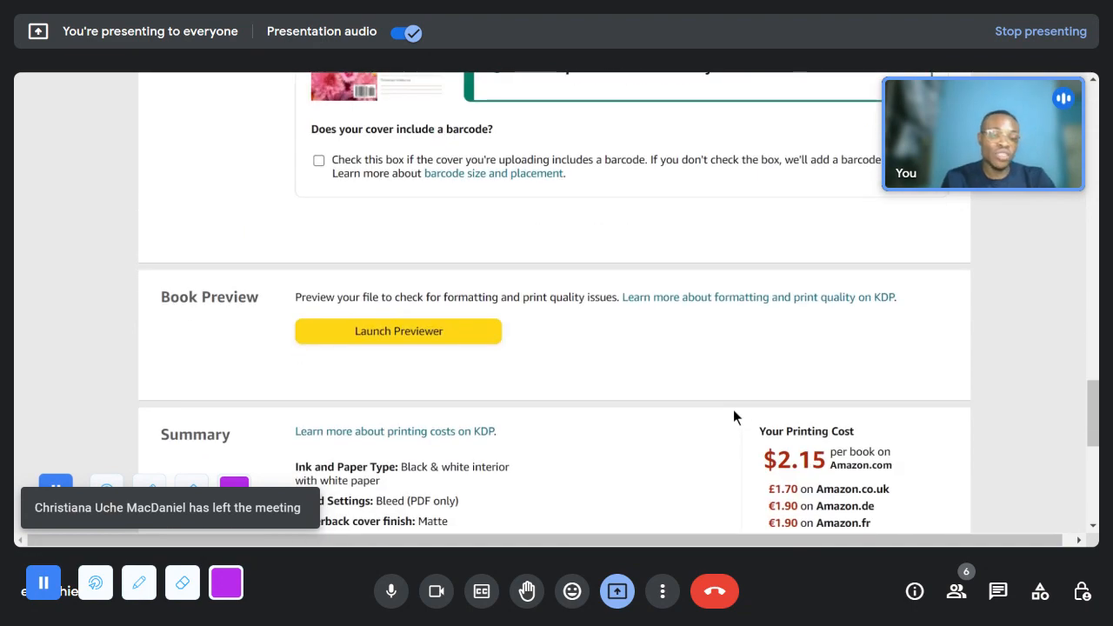
{"action": "scroll", "coordinate": [733, 412], "scroll_direction": "down", "scroll_amount": 3}
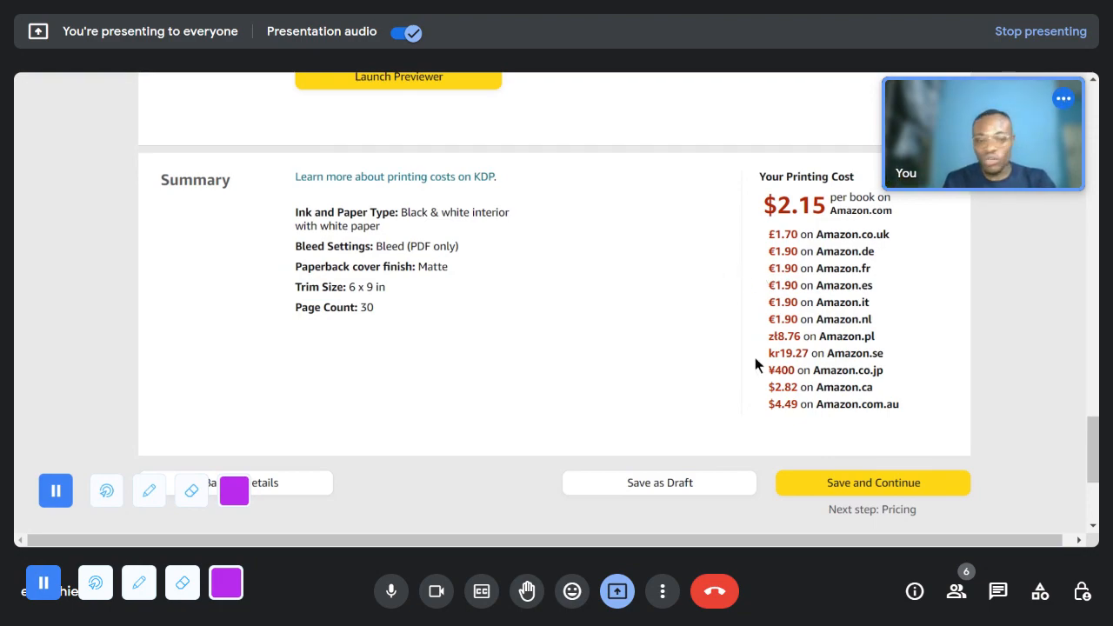
{"action": "left_click", "coordinate": [832, 487]}
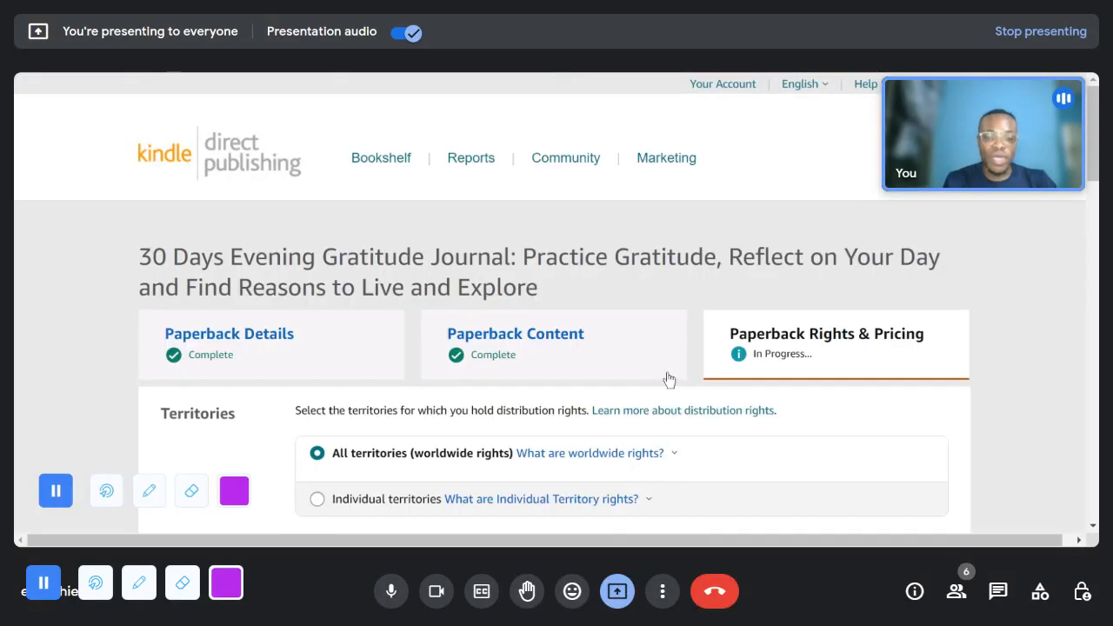
- Review the territories, primary marketplace choices and the pricing, royalty and distribution section for the paperback
{"action": "scroll", "coordinate": [668, 392], "scroll_direction": "down", "scroll_amount": 3}
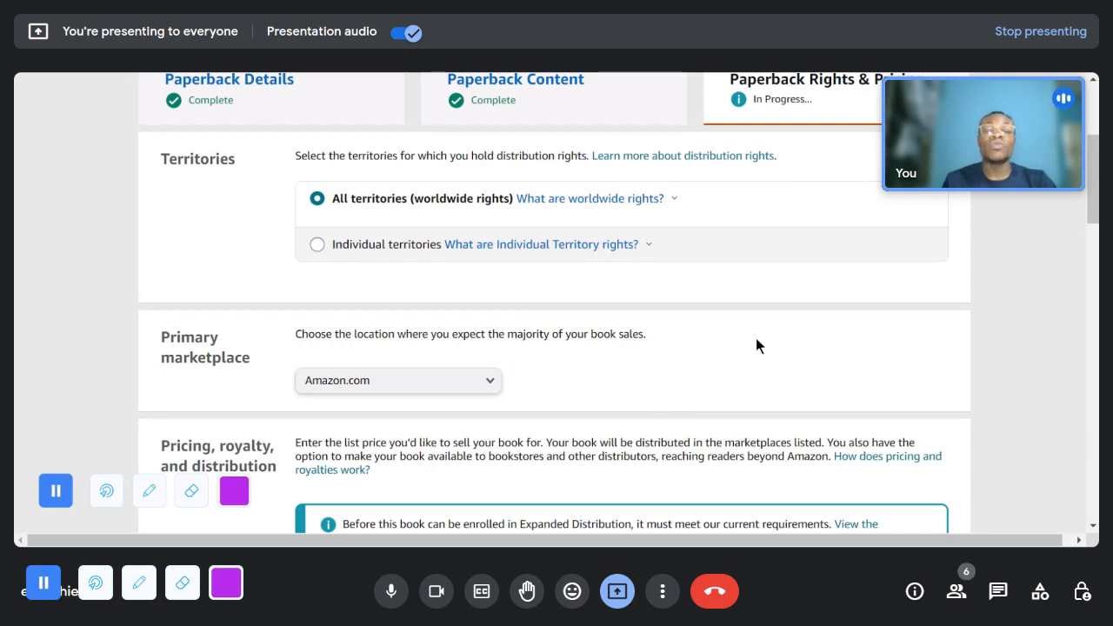
{"action": "scroll", "coordinate": [756, 345], "scroll_direction": "down", "scroll_amount": 1}
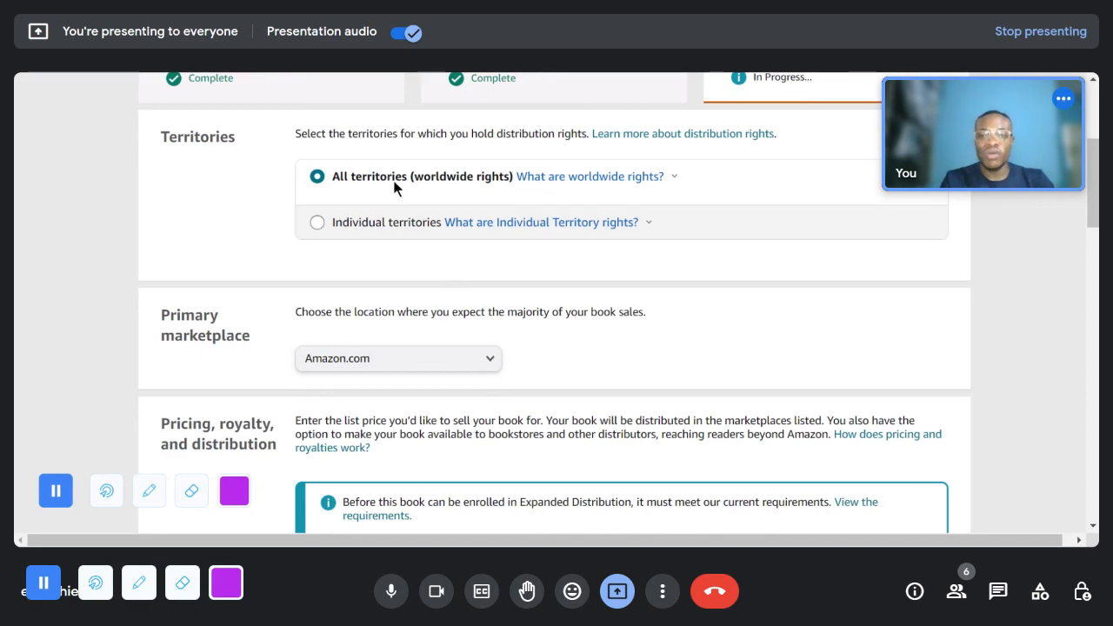
{"action": "scroll", "coordinate": [444, 260], "scroll_direction": "down", "scroll_amount": 3}
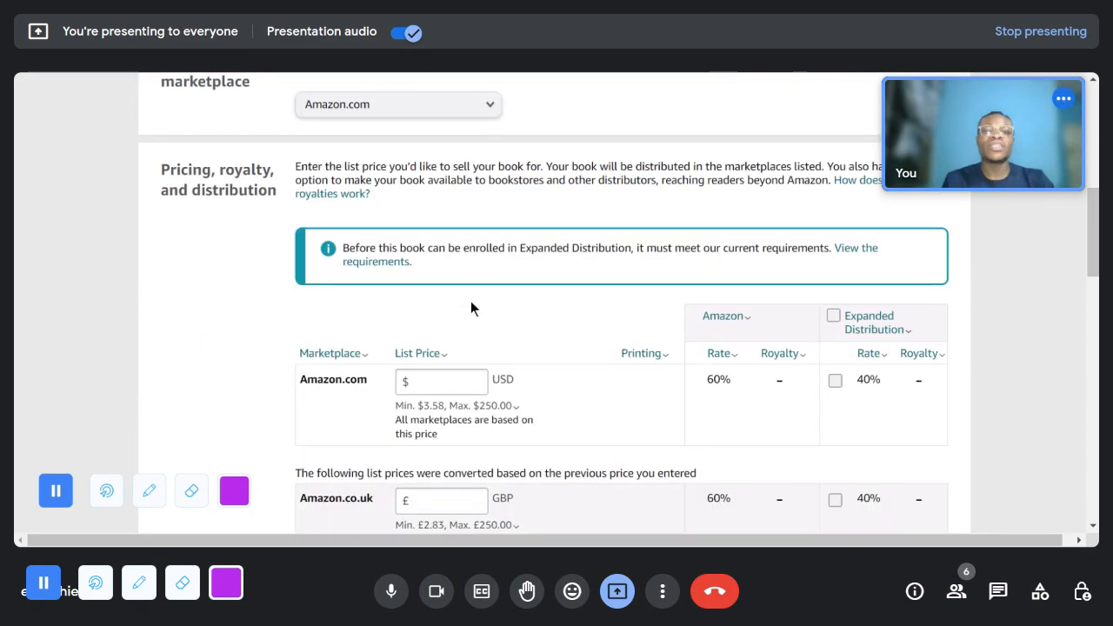
{"action": "scroll", "coordinate": [361, 233], "scroll_direction": "up", "scroll_amount": 1}
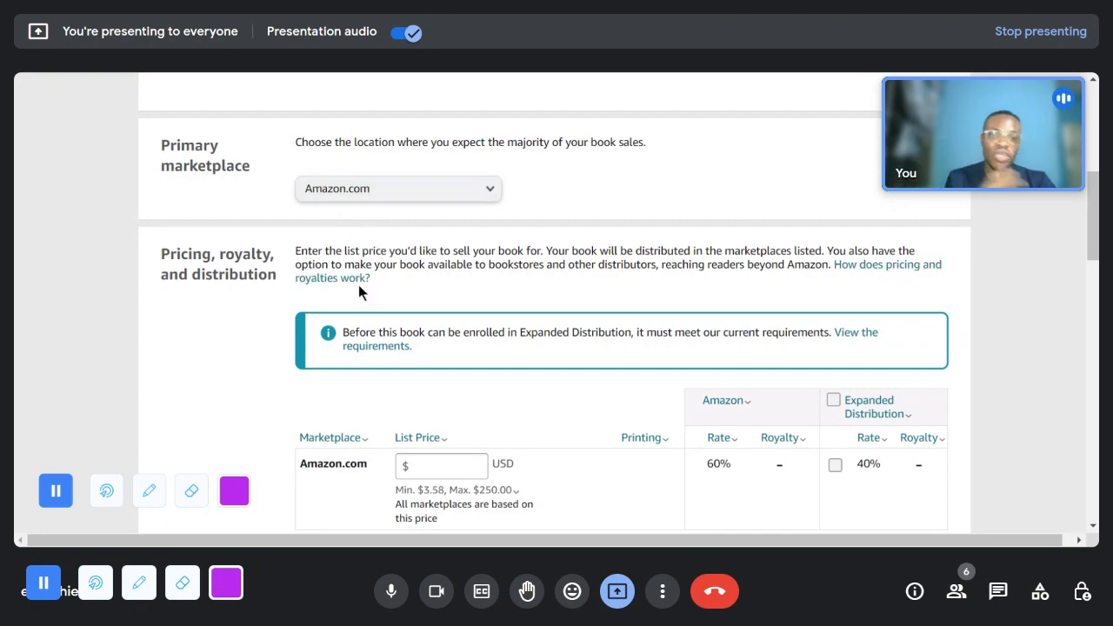
{"action": "left_click", "coordinate": [365, 209]}
{"action": "left_click", "coordinate": [609, 229]}
{"action": "scroll", "coordinate": [542, 321], "scroll_direction": "down", "scroll_amount": 3}
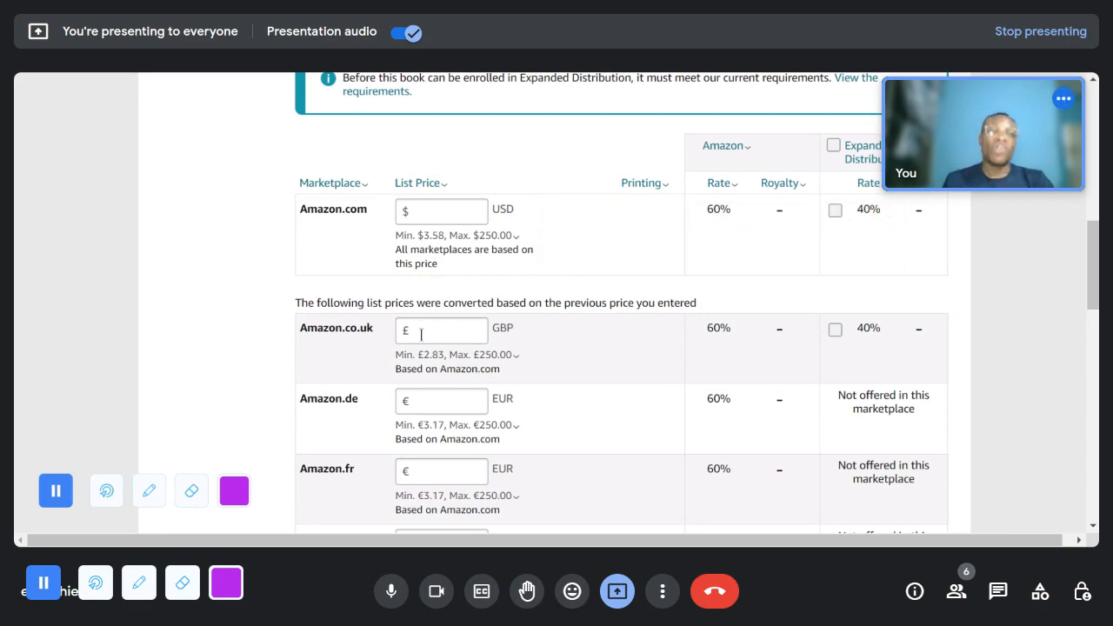
- Read the explanation of the minimum list price for Amazon.com and close it
{"action": "mouse_move", "coordinate": [418, 350]}
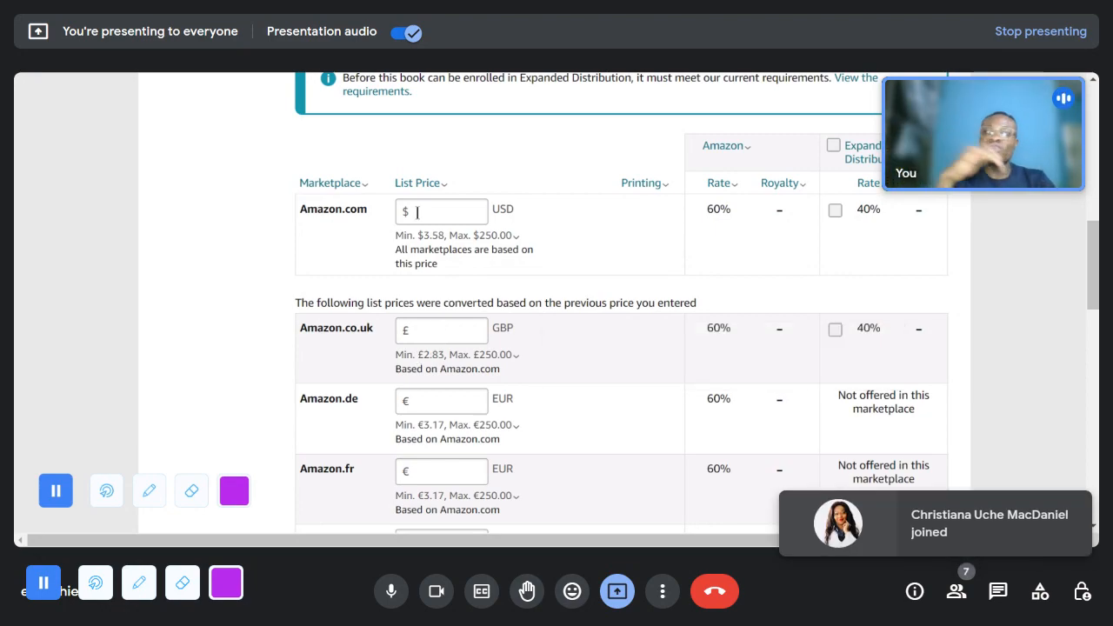
{"action": "left_click", "coordinate": [449, 209]}
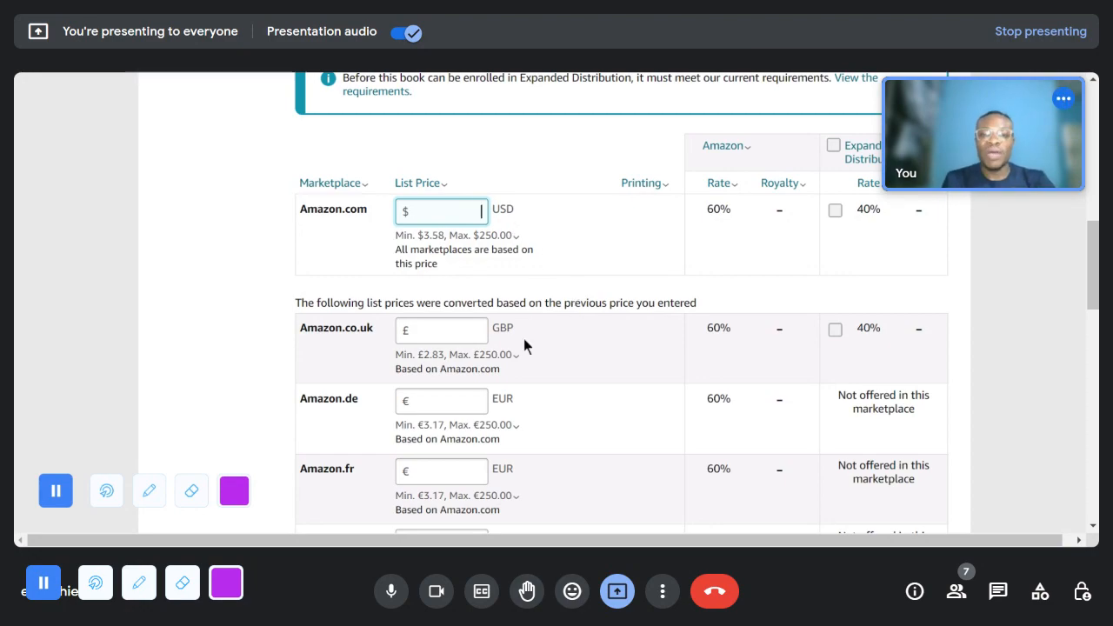
{"action": "left_click", "coordinate": [435, 236]}
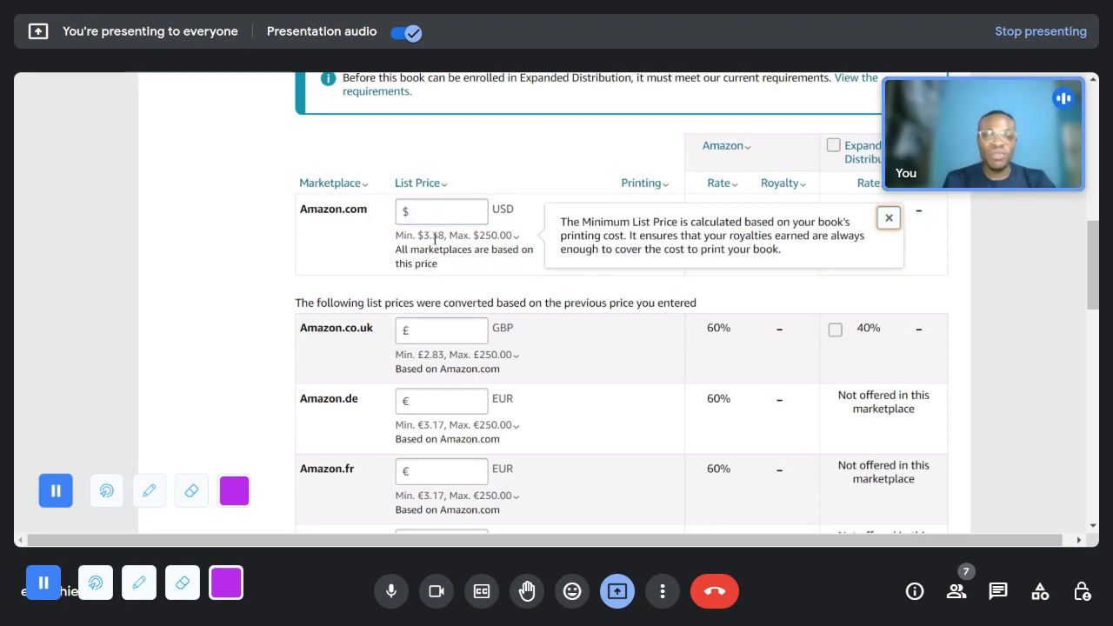
{"action": "left_click", "coordinate": [509, 262]}
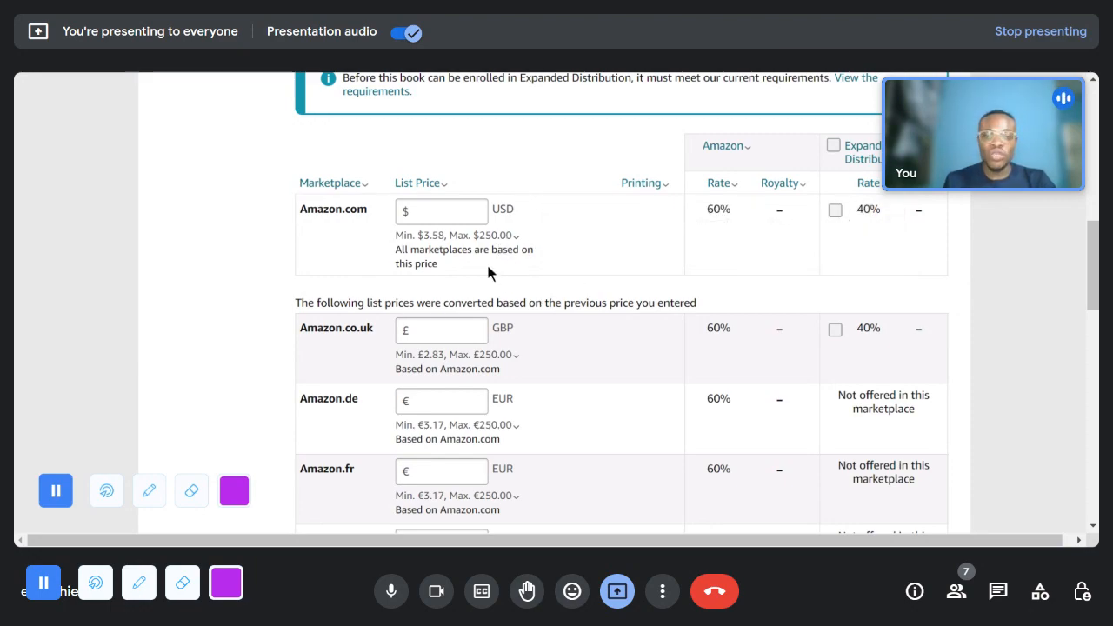
- Set the paperback's Amazon.com list price to 7.99 USD and let the other marketplace prices be converted from it
{"action": "left_click", "coordinate": [430, 215]}
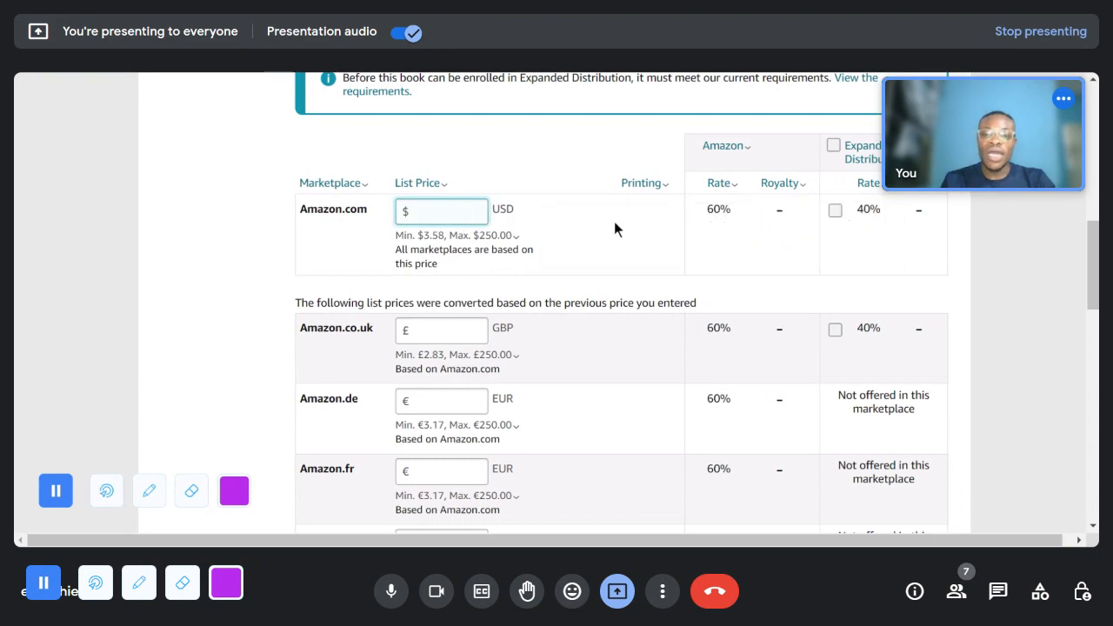
{"action": "type", "text": "7"}
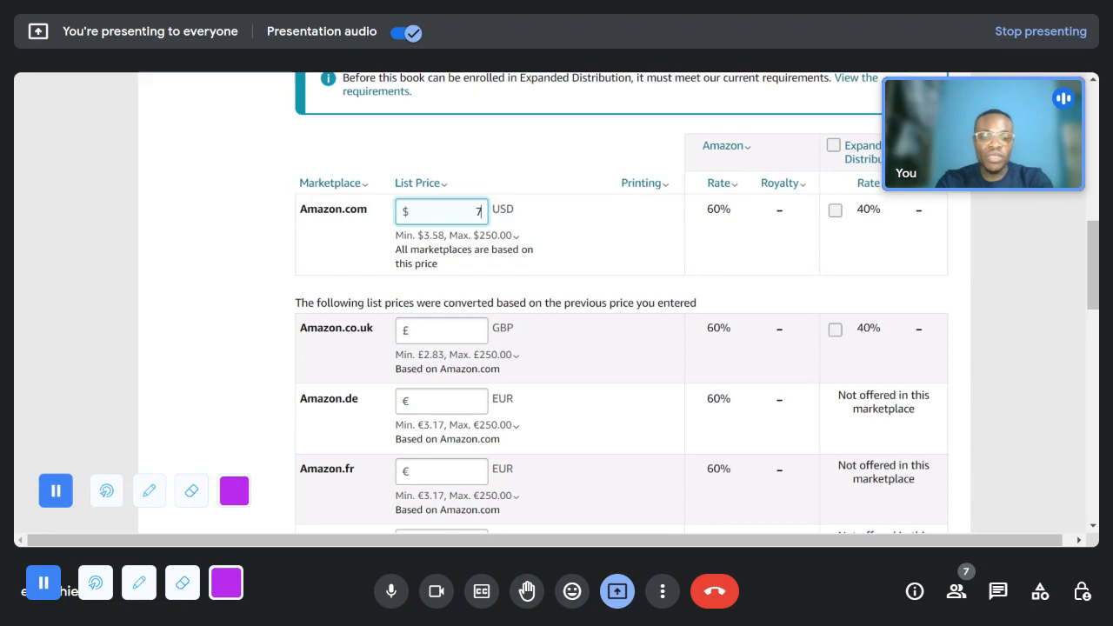
{"action": "type", "text": ".99"}
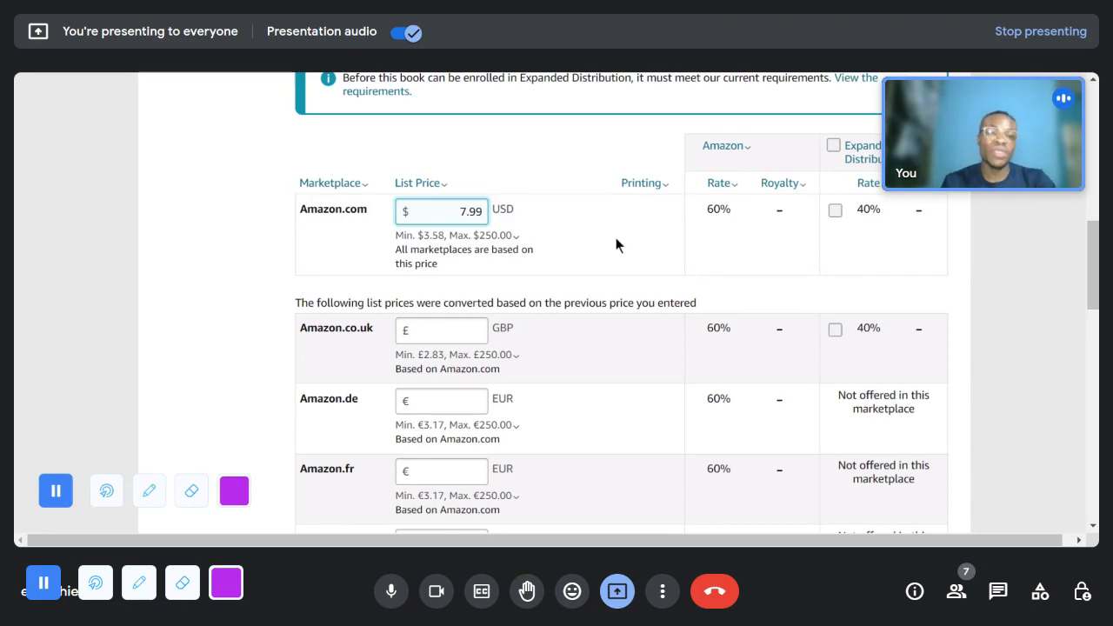
{"action": "left_click", "coordinate": [695, 337]}
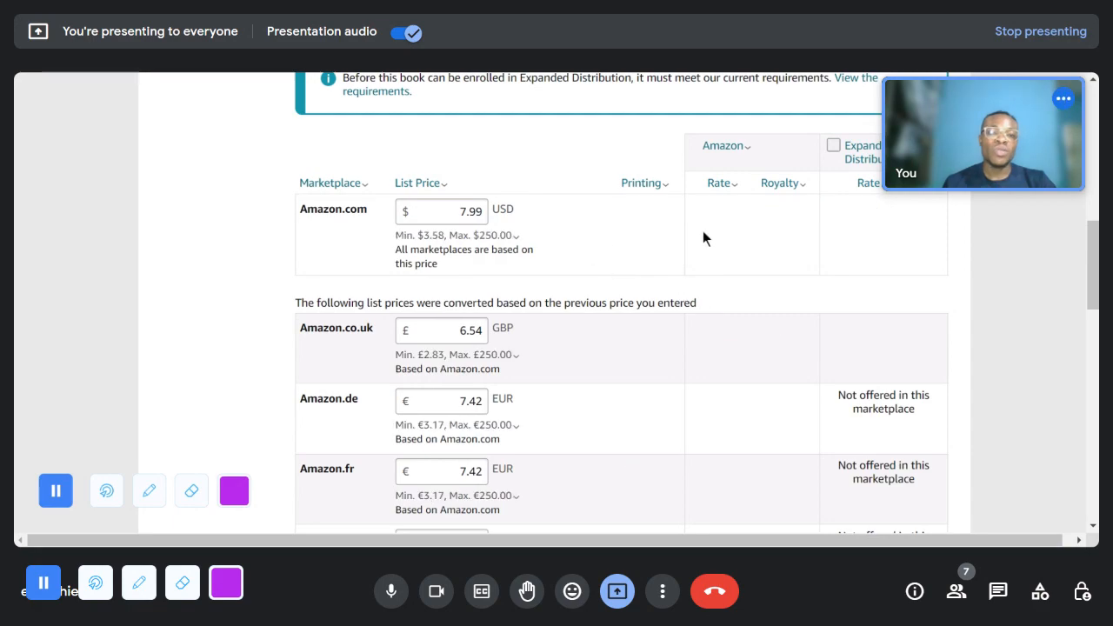
{"action": "left_click", "coordinate": [516, 236]}
{"action": "left_click", "coordinate": [983, 210]}
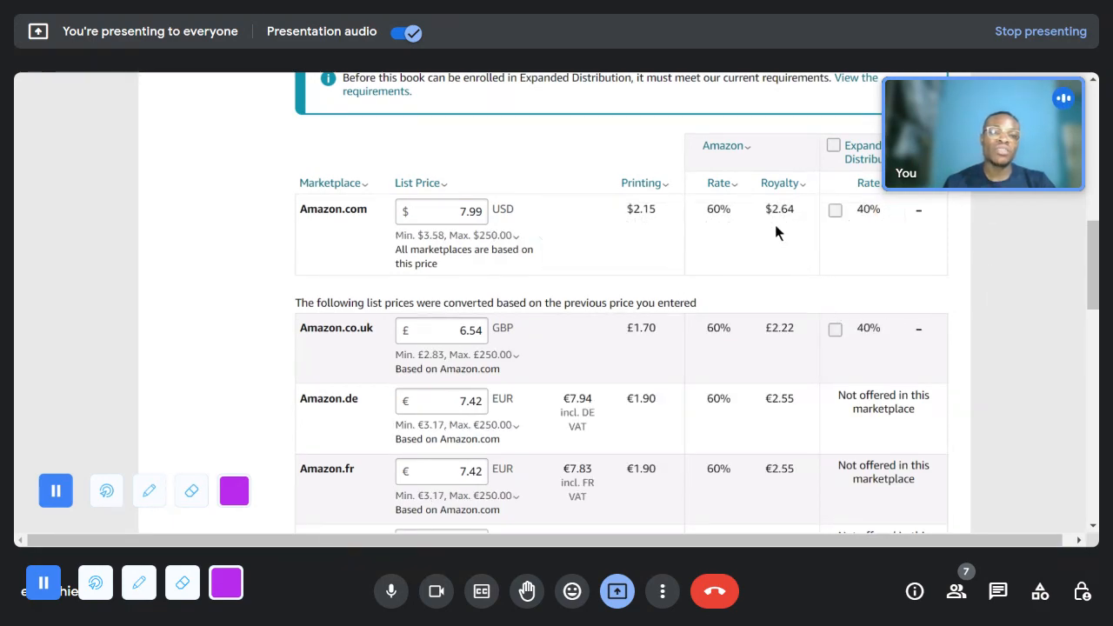
- Check the converted marketplace prices and the terms and conditions, then publish the paperback book
{"action": "scroll", "coordinate": [666, 342], "scroll_direction": "down", "scroll_amount": 3}
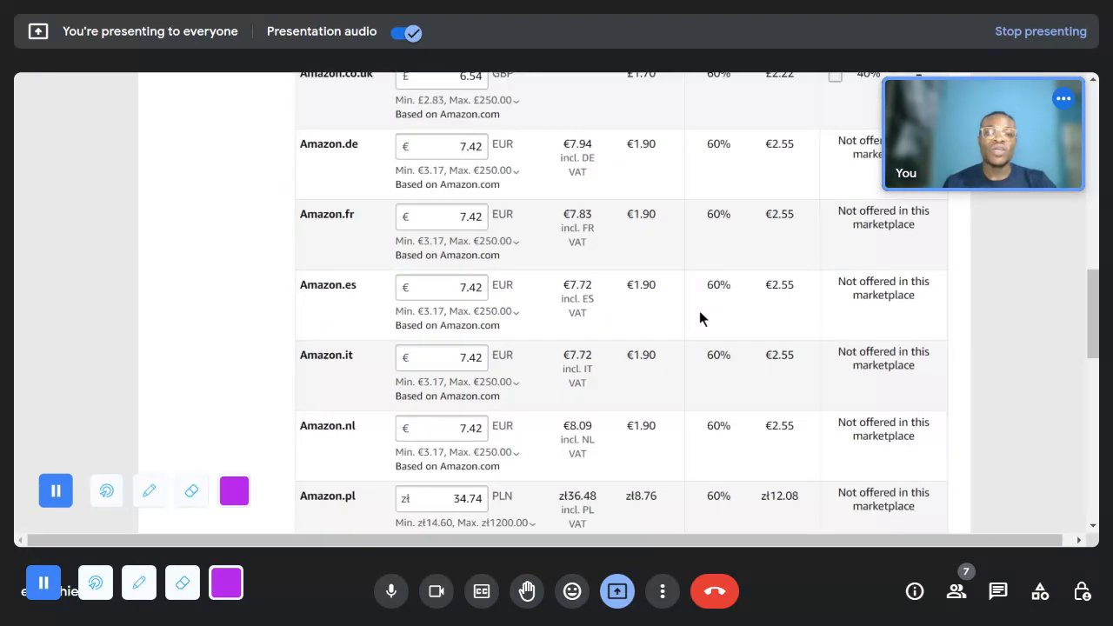
{"action": "scroll", "coordinate": [701, 312], "scroll_direction": "down", "scroll_amount": 15}
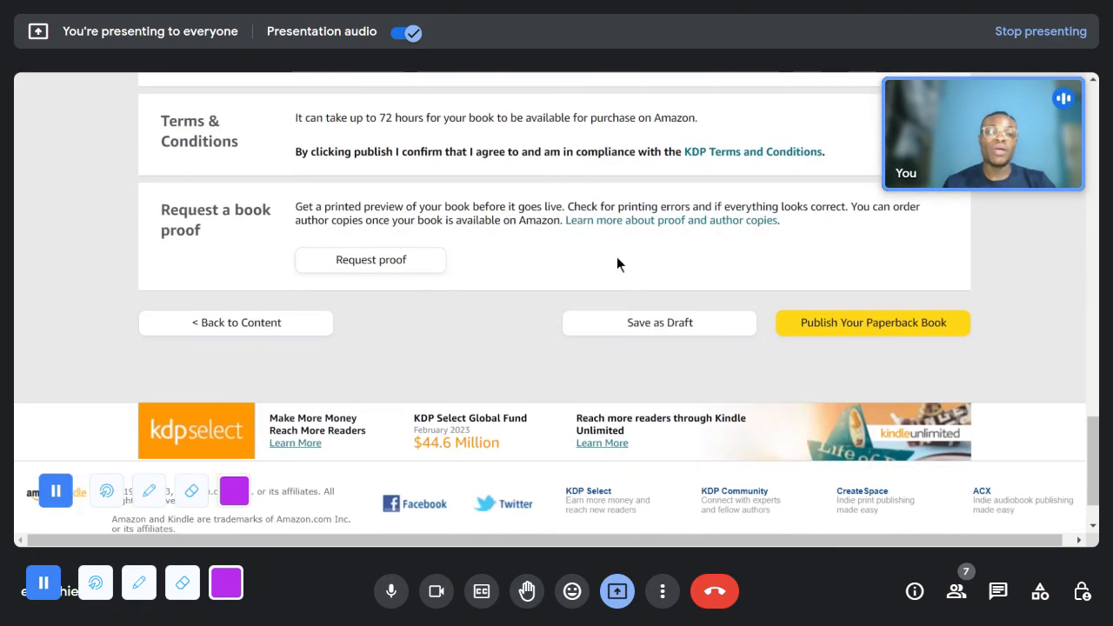
{"action": "scroll", "coordinate": [621, 209], "scroll_direction": "up", "scroll_amount": 2}
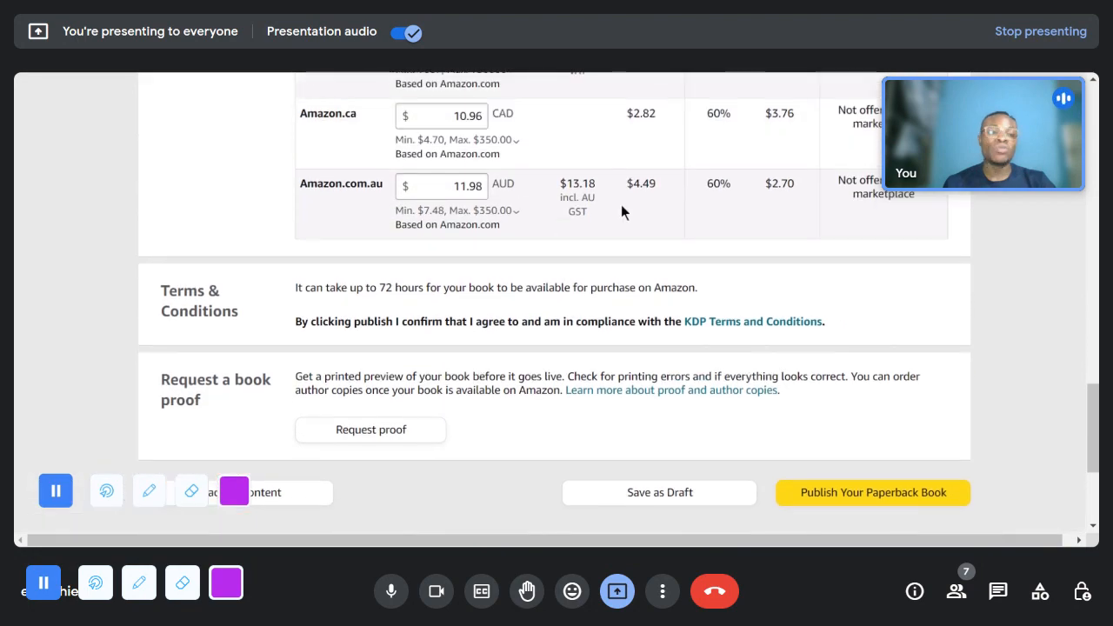
{"action": "scroll", "coordinate": [621, 212], "scroll_direction": "down", "scroll_amount": 2}
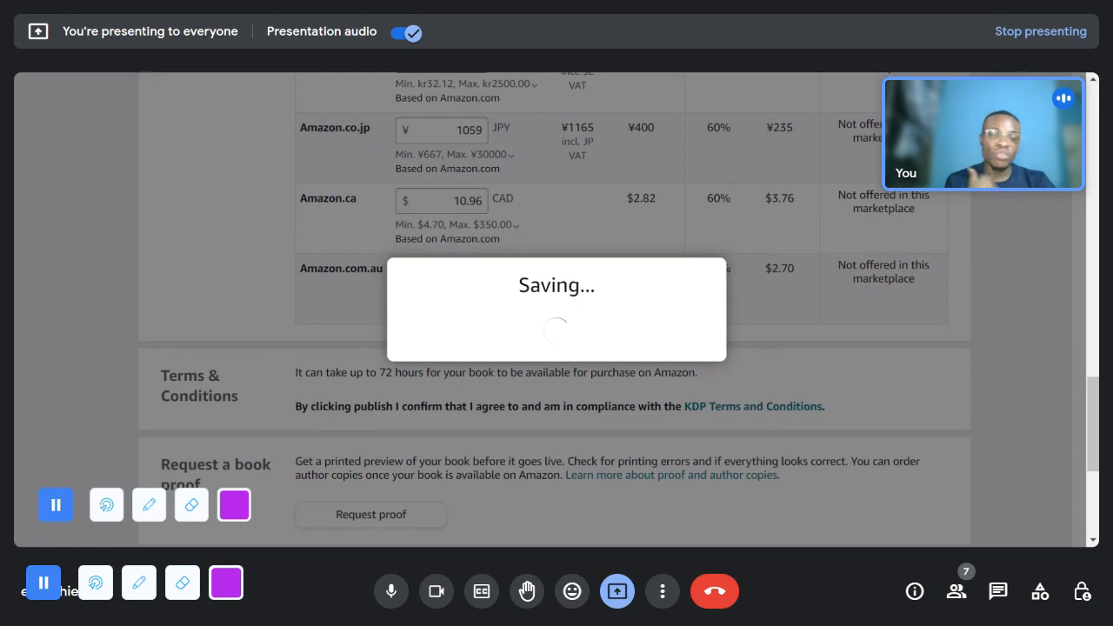
{"action": "scroll", "coordinate": [751, 404], "scroll_direction": "up", "scroll_amount": 1}
{"action": "scroll", "coordinate": [750, 402], "scroll_direction": "up", "scroll_amount": 5}
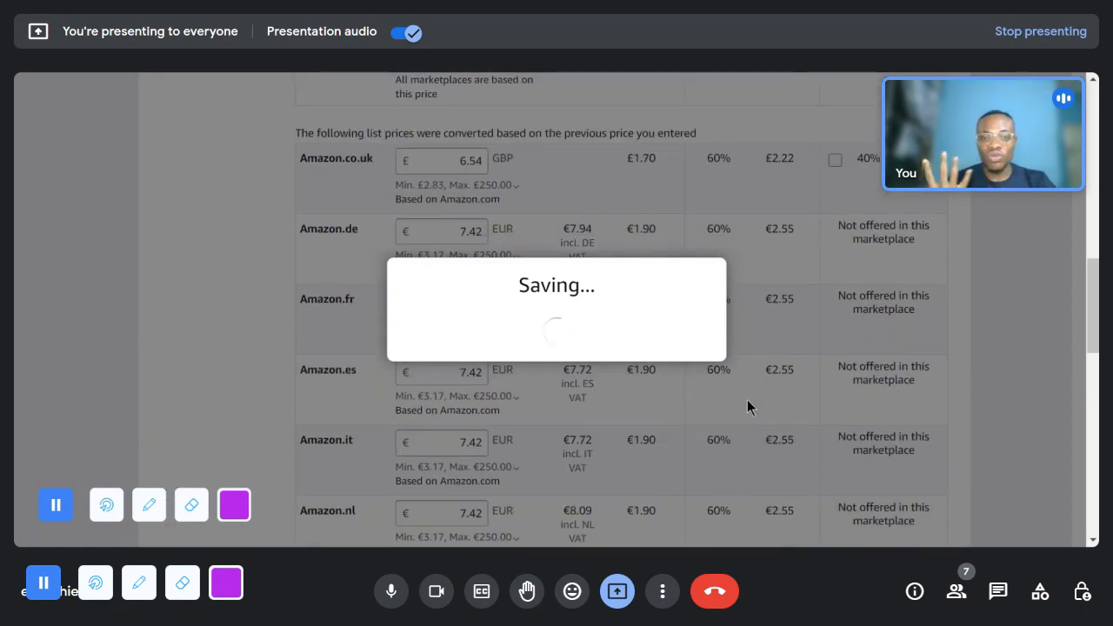
{"action": "scroll", "coordinate": [747, 407], "scroll_direction": "up", "scroll_amount": 2}
{"action": "scroll", "coordinate": [746, 400], "scroll_direction": "up", "scroll_amount": 1}
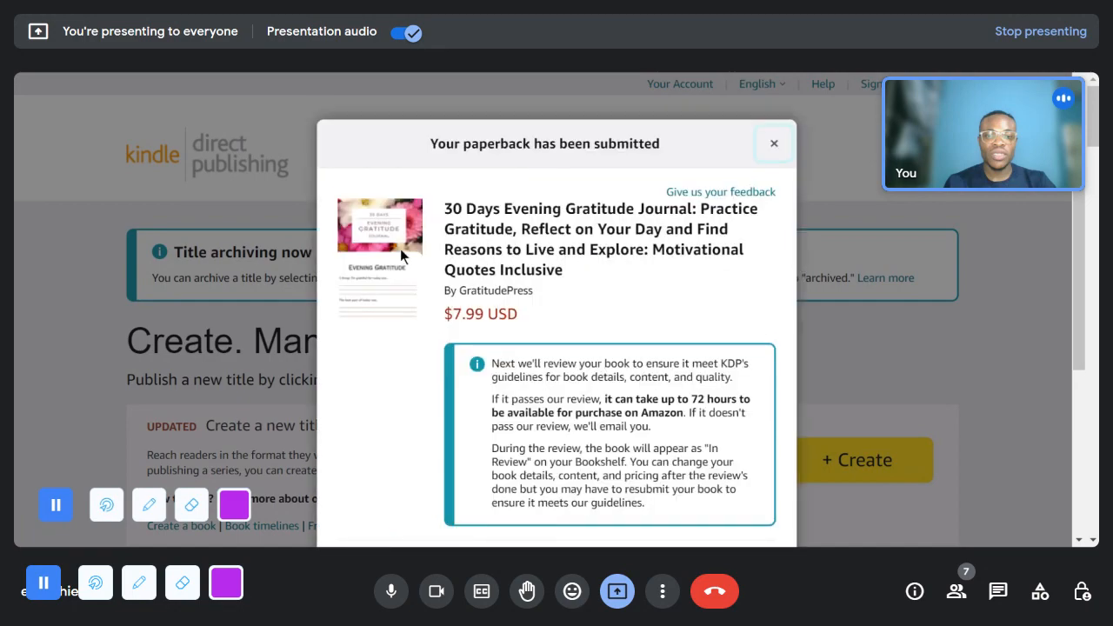
- Read the paperback submission notice and the Kindle eBook offer, then close it without starting an eBook
{"action": "scroll", "coordinate": [417, 244], "scroll_direction": "down", "scroll_amount": 2}
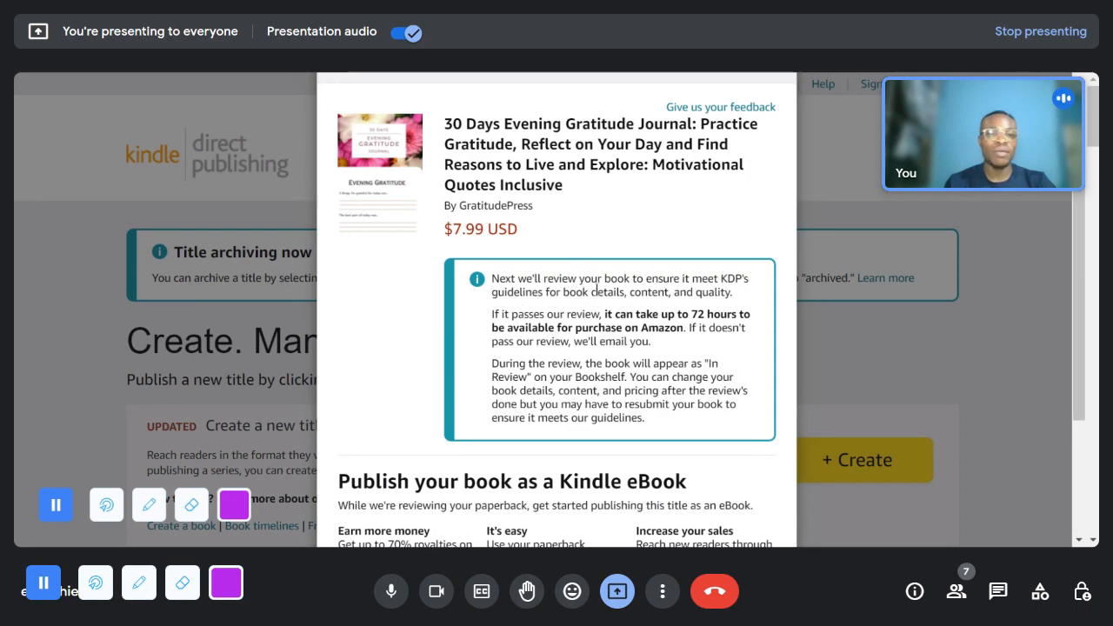
{"action": "scroll", "coordinate": [602, 300], "scroll_direction": "down", "scroll_amount": 2}
{"action": "scroll", "coordinate": [348, 165], "scroll_direction": "up", "scroll_amount": 2}
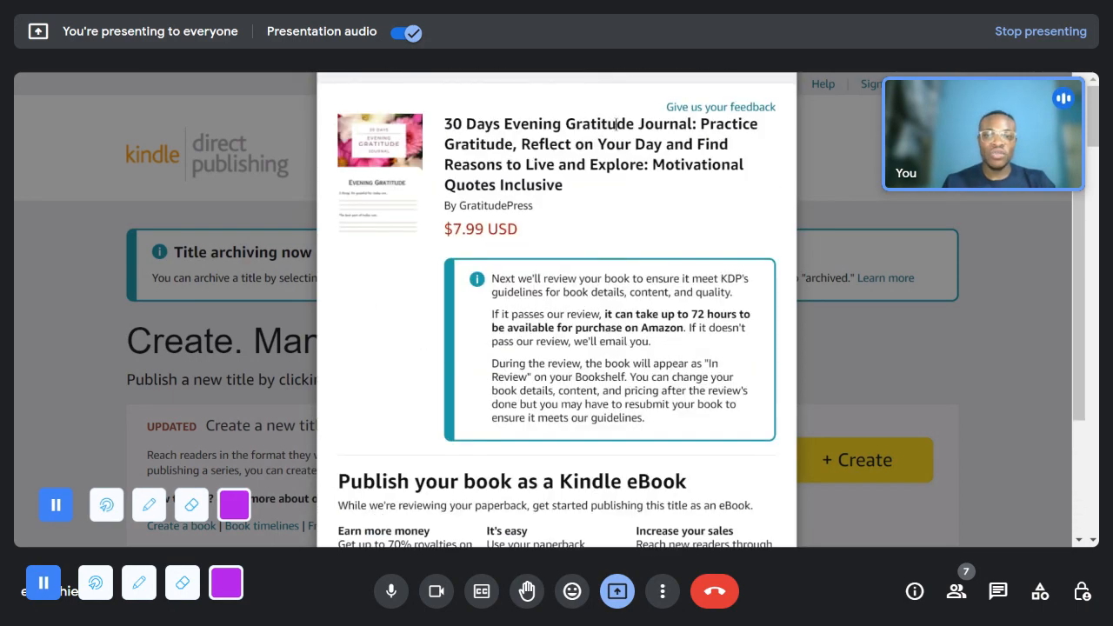
{"action": "scroll", "coordinate": [721, 216], "scroll_direction": "down", "scroll_amount": 2}
{"action": "scroll", "coordinate": [678, 396], "scroll_direction": "up", "scroll_amount": 2}
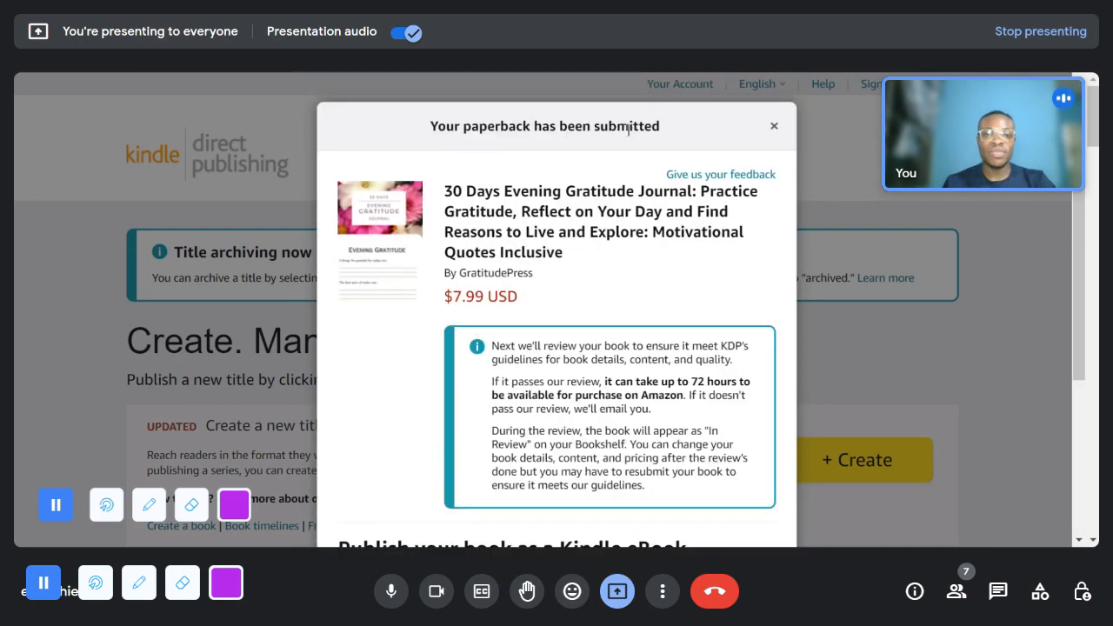
{"action": "scroll", "coordinate": [623, 132], "scroll_direction": "down", "scroll_amount": 5}
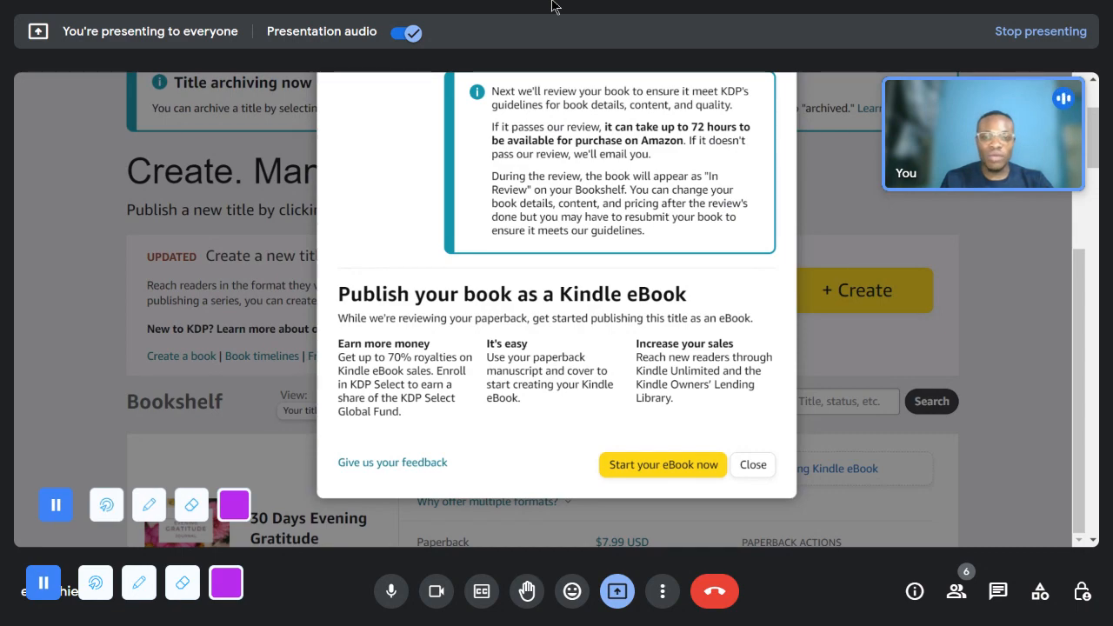
{"action": "left_click", "coordinate": [758, 466]}
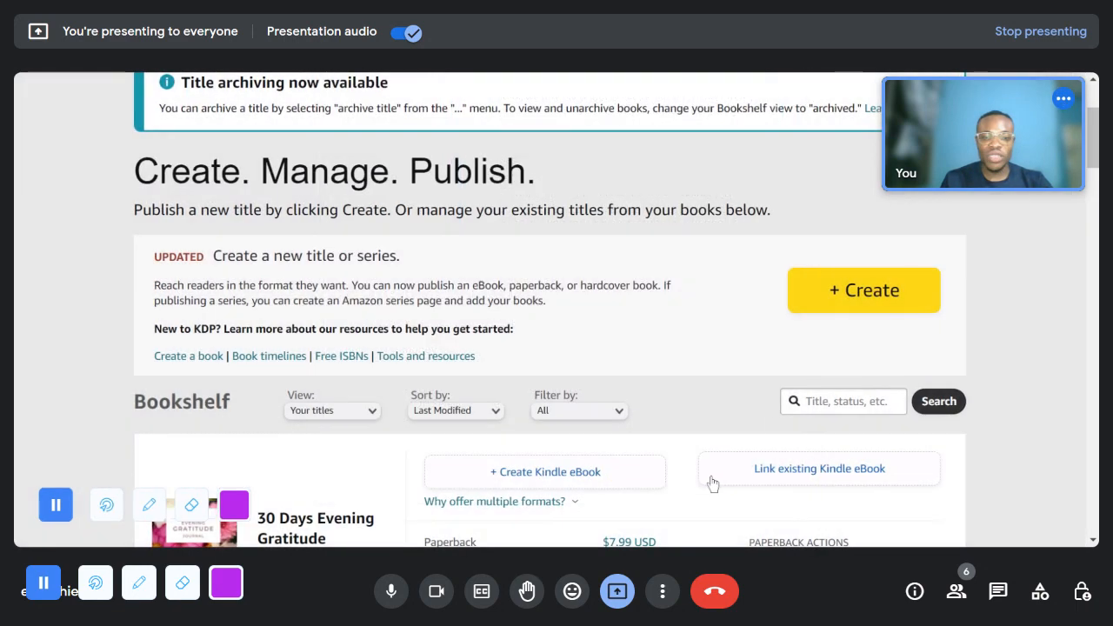